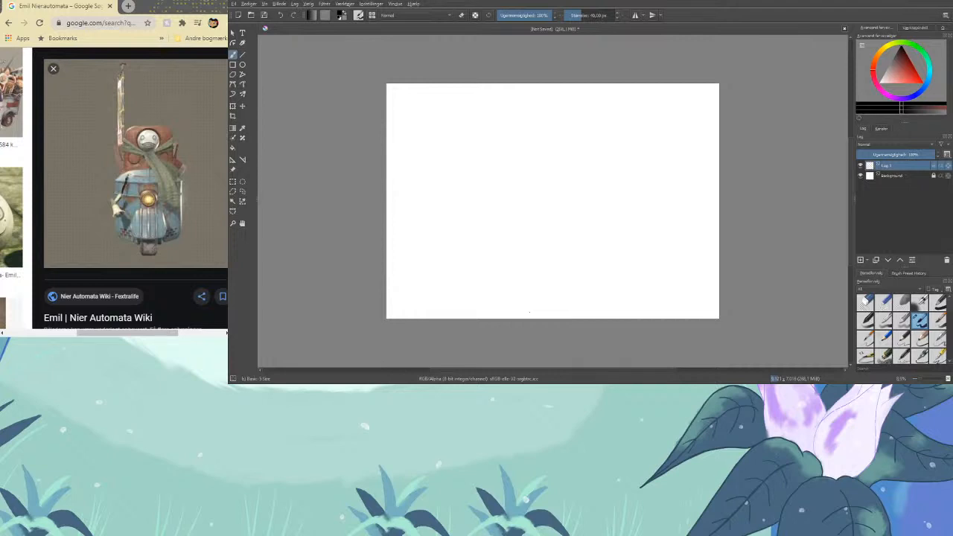
{"action": "left_click_drag", "start_coordinate": [952, 385], "coordinate": [742, 266]}
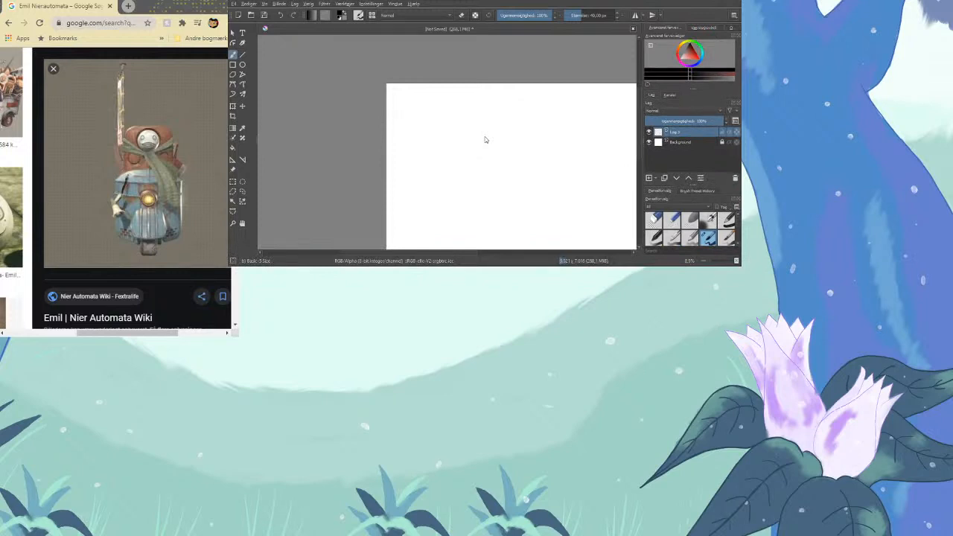
{"action": "left_click_drag", "start_coordinate": [341, 1], "coordinate": [341, 53]}
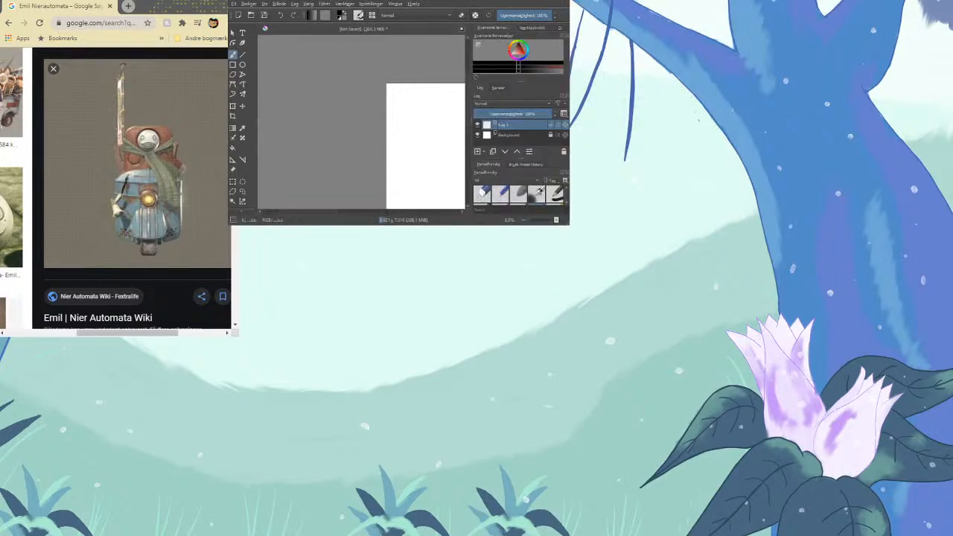
{"action": "left_click", "coordinate": [539, 1]}
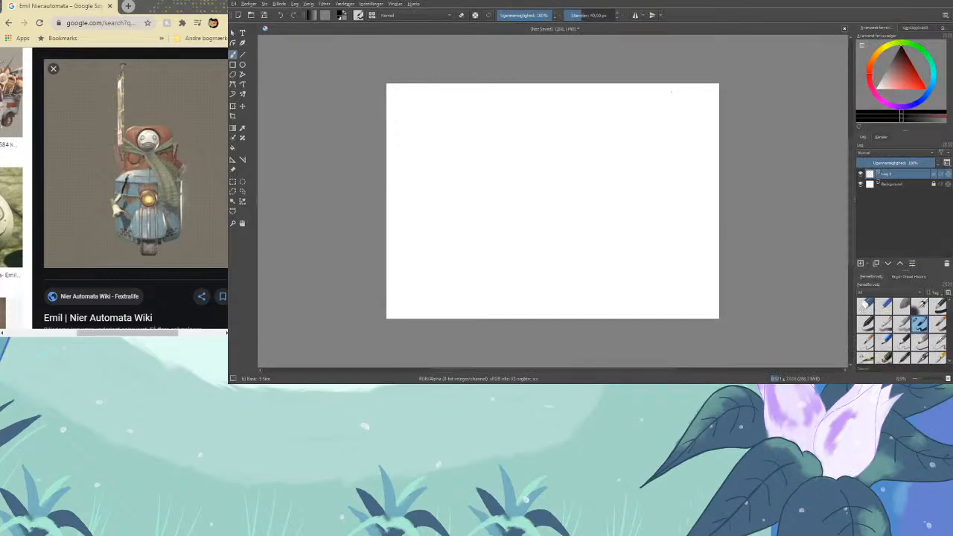
{"action": "key", "text": "ctrl+s"}
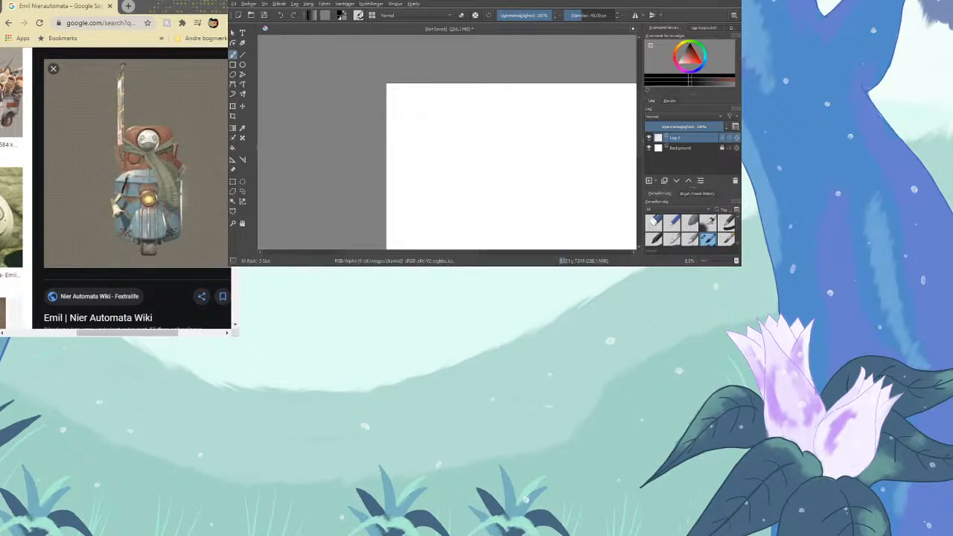
{"action": "left_click_drag", "start_coordinate": [584, 1], "coordinate": [331, 13]}
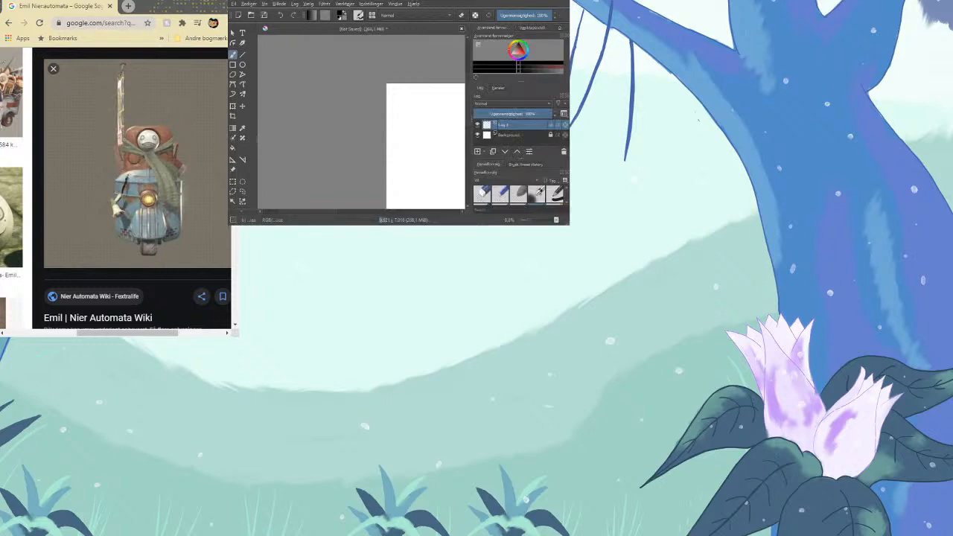
{"action": "double_click", "coordinate": [543, 3]}
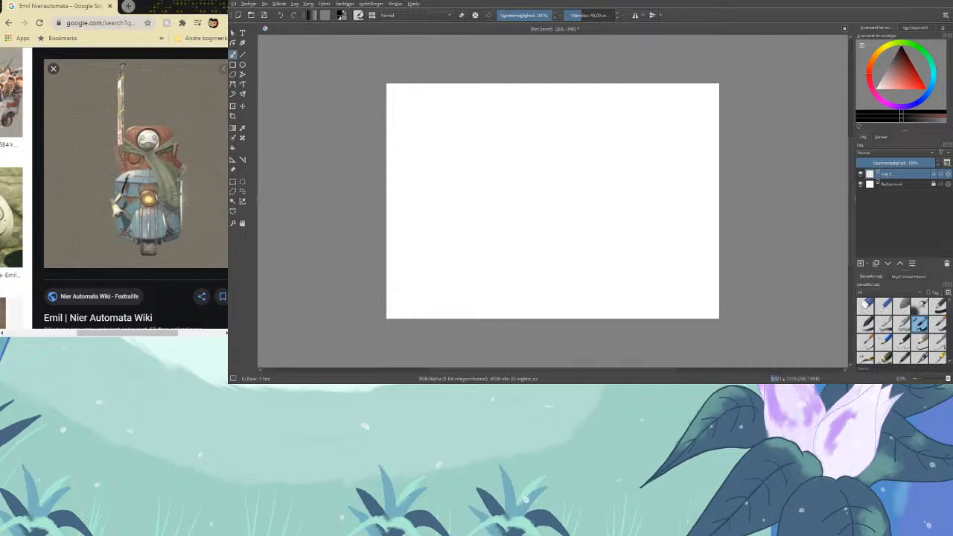
Open the related image of the blue three-wheeled van with the round white face and frame it as the drawing reference
{"action": "scroll", "coordinate": [126, 169], "scroll_direction": "down", "scroll_amount": 3}
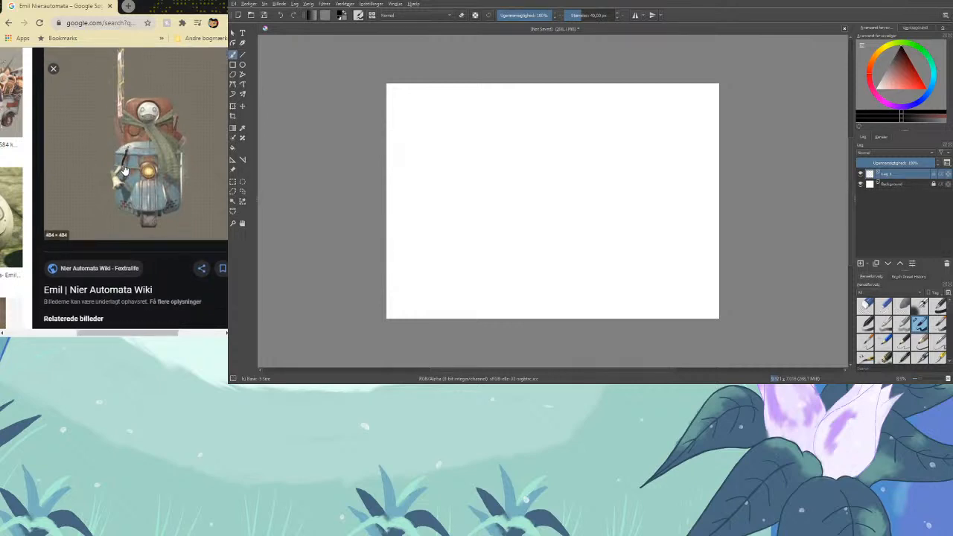
{"action": "scroll", "coordinate": [124, 165], "scroll_direction": "down", "scroll_amount": 2}
{"action": "scroll", "coordinate": [123, 164], "scroll_direction": "up", "scroll_amount": 4}
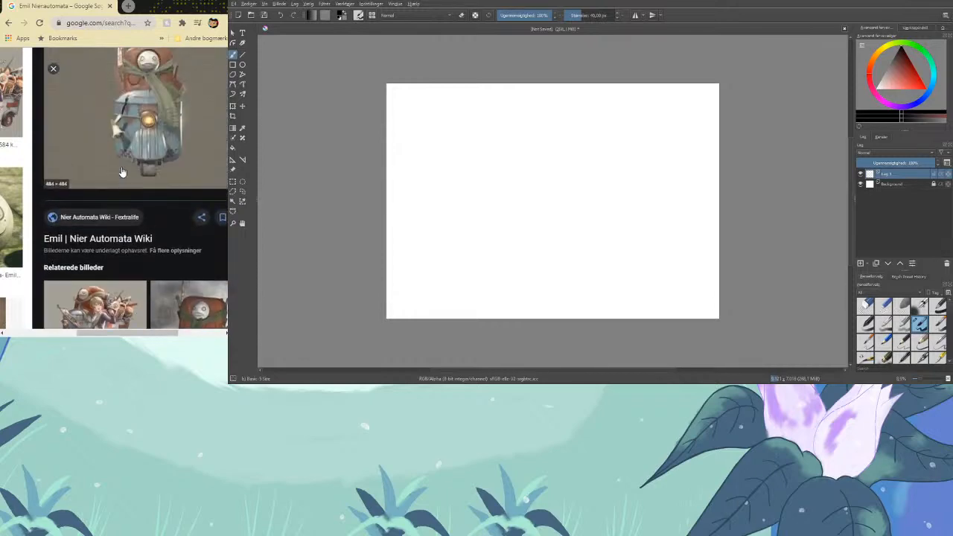
{"action": "scroll", "coordinate": [149, 211], "scroll_direction": "down", "scroll_amount": 3}
{"action": "scroll", "coordinate": [149, 211], "scroll_direction": "down", "scroll_amount": 1}
{"action": "left_click", "coordinate": [158, 202]}
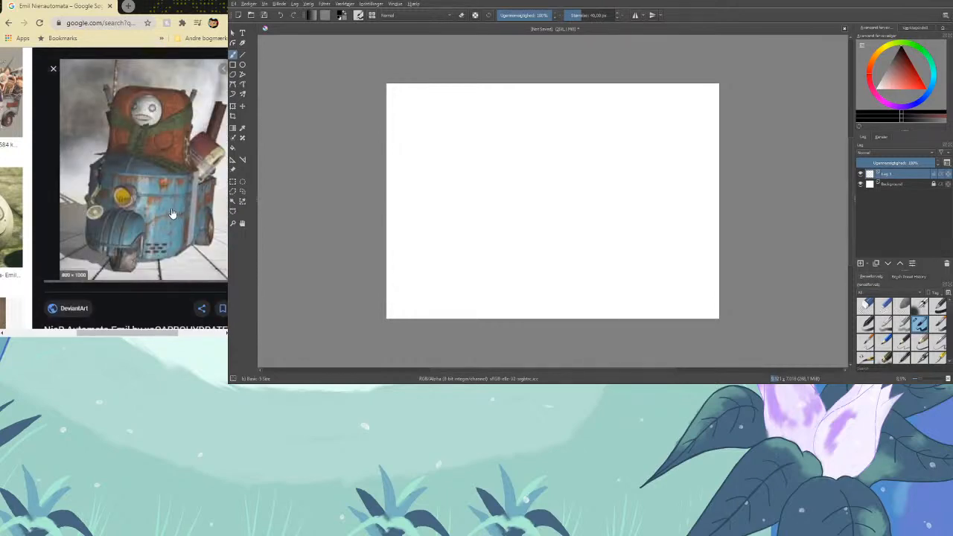
{"action": "scroll", "coordinate": [160, 223], "scroll_direction": "up", "scroll_amount": 1}
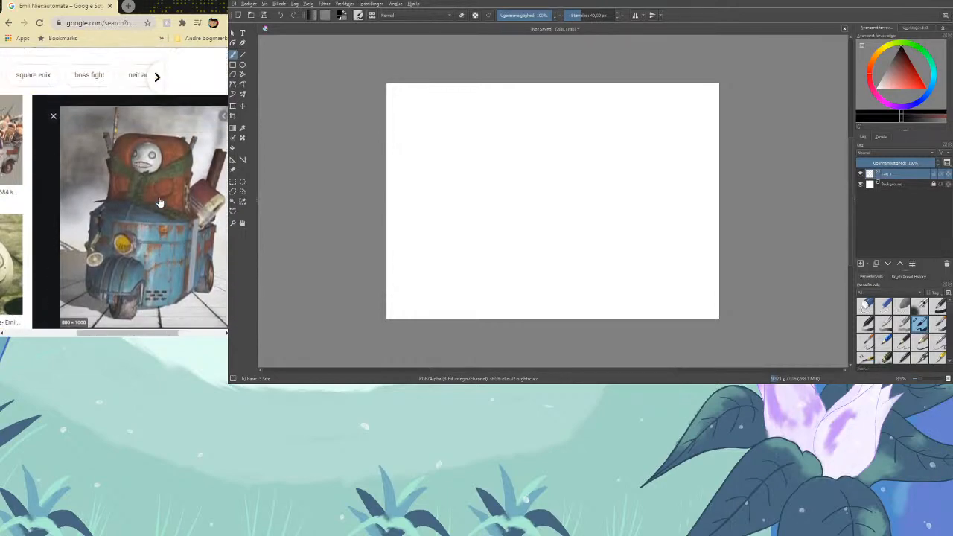
{"action": "scroll", "coordinate": [163, 271], "scroll_direction": "up", "scroll_amount": 1}
{"action": "scroll", "coordinate": [163, 272], "scroll_direction": "down", "scroll_amount": 1}
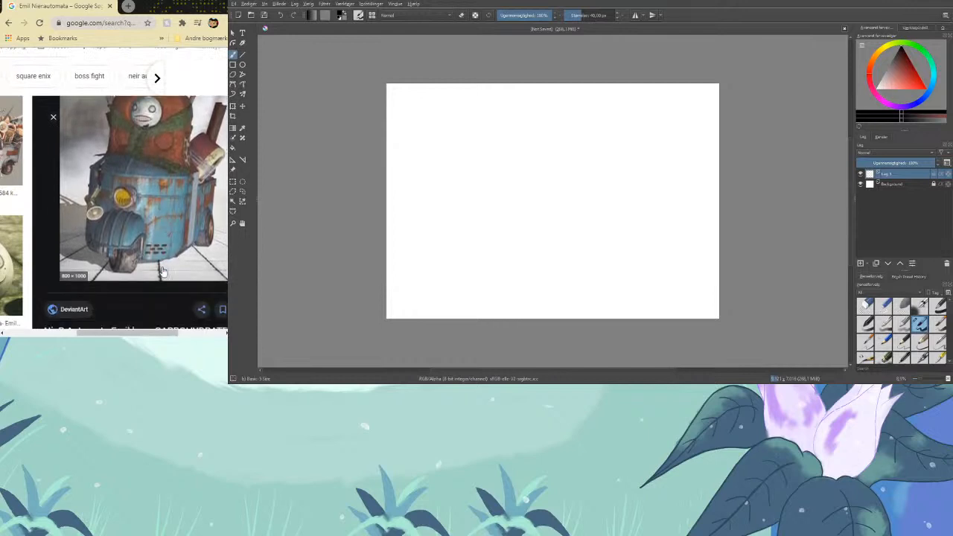
{"action": "scroll", "coordinate": [163, 272], "scroll_direction": "up", "scroll_amount": 1}
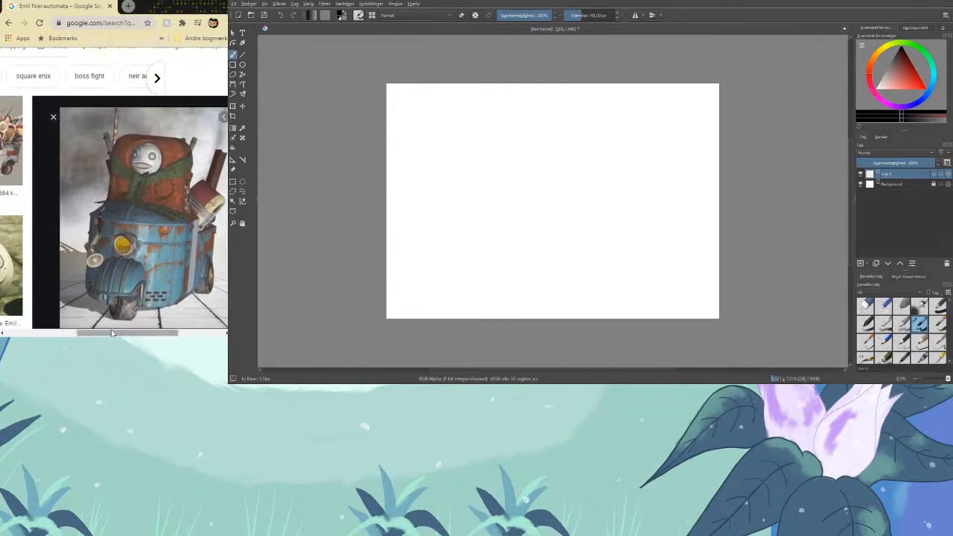
{"action": "left_click_drag", "start_coordinate": [95, 335], "coordinate": [101, 335]}
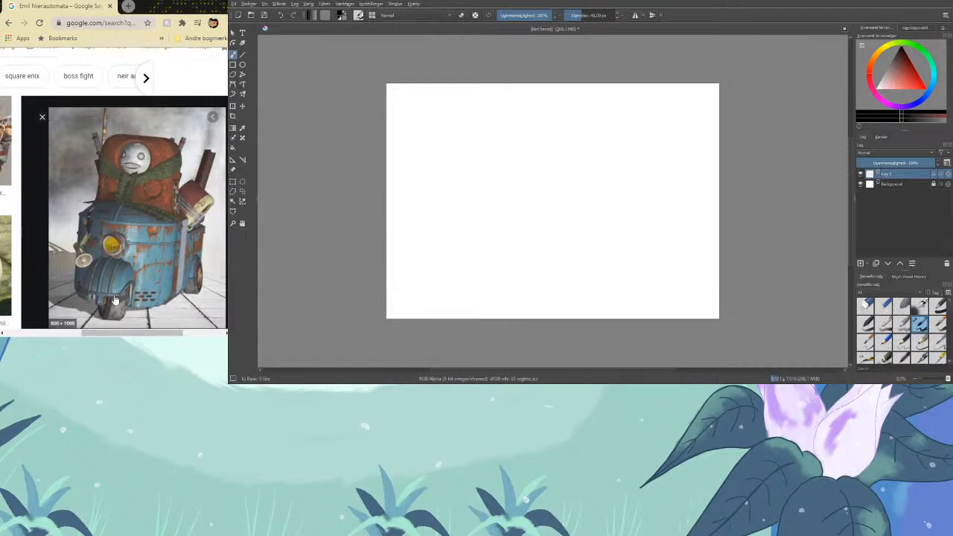
Draw the slanted four-sided top face of a large perspective box and its rear vertical edge with light purple straight lines
{"action": "left_click", "coordinate": [242, 55]}
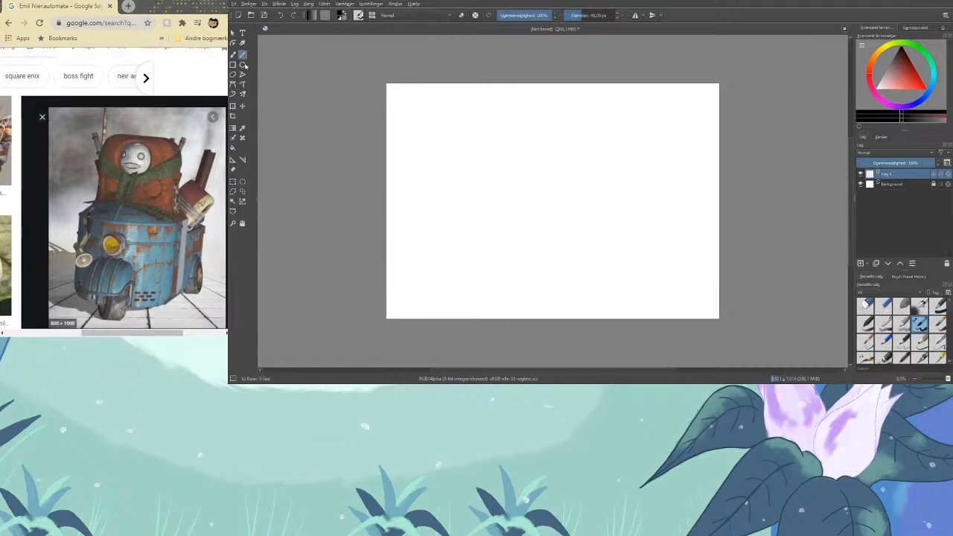
{"action": "left_click_drag", "start_coordinate": [443, 123], "coordinate": [567, 157]}
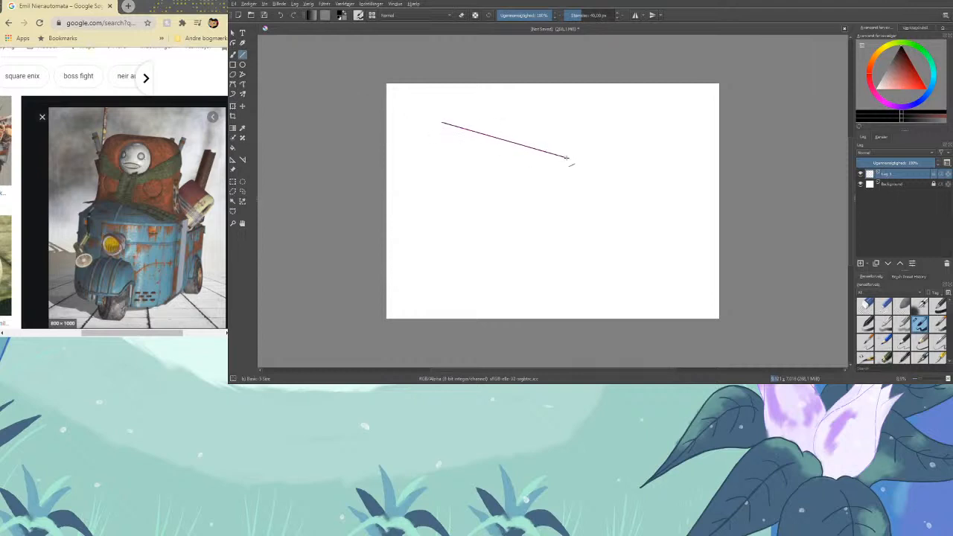
{"action": "left_click", "coordinate": [281, 16]}
{"action": "left_click", "coordinate": [884, 98]}
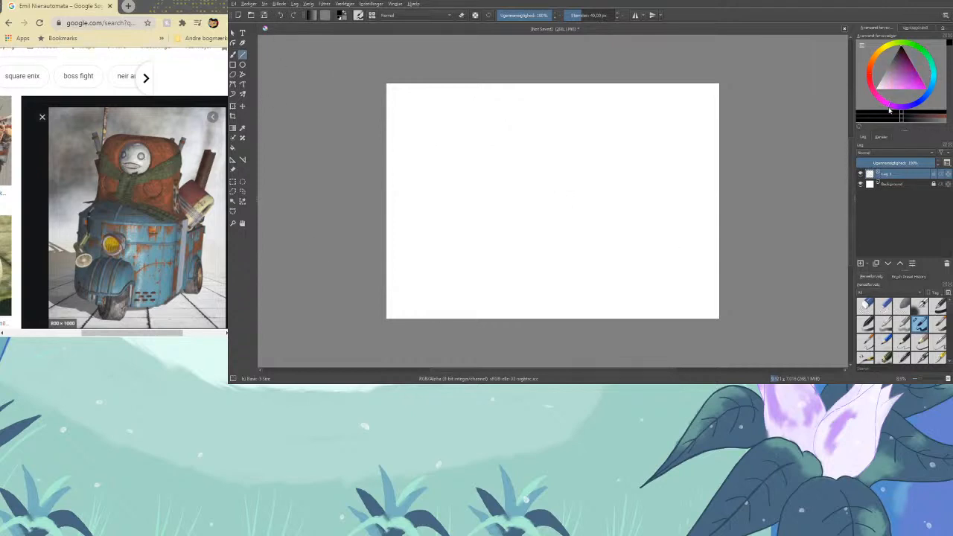
{"action": "left_click_drag", "start_coordinate": [905, 54], "coordinate": [909, 85]}
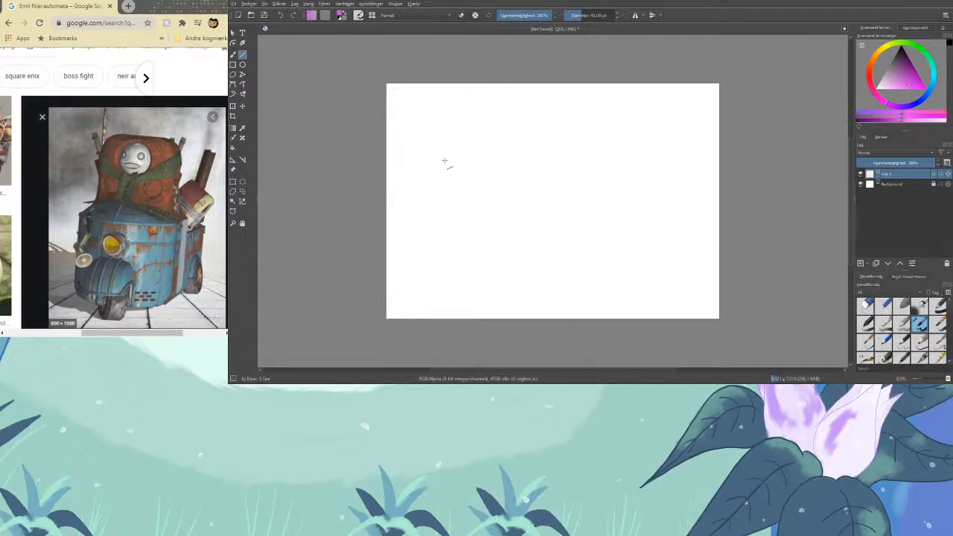
{"action": "left_click_drag", "start_coordinate": [438, 163], "coordinate": [553, 102]}
{"action": "left_click_drag", "start_coordinate": [440, 164], "coordinate": [647, 149]}
{"action": "left_click_drag", "start_coordinate": [553, 102], "coordinate": [645, 245]}
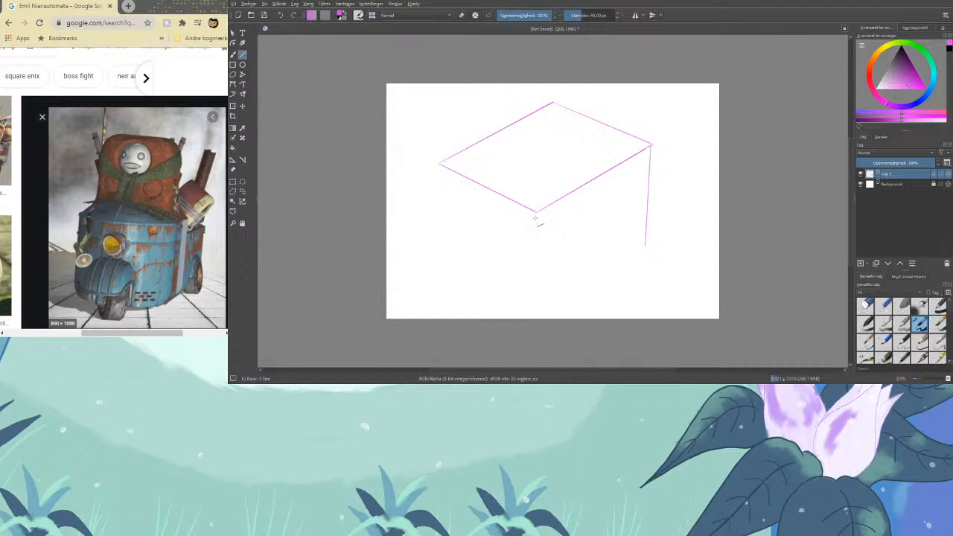
Draw the box's front and left vertical edges and its two bottom edges with straight lines
{"action": "left_click_drag", "start_coordinate": [536, 213], "coordinate": [538, 313]}
{"action": "key", "text": "ctrl+z"}
{"action": "left_click_drag", "start_coordinate": [534, 213], "coordinate": [535, 313]}
{"action": "left_click_drag", "start_coordinate": [440, 163], "coordinate": [537, 313]}
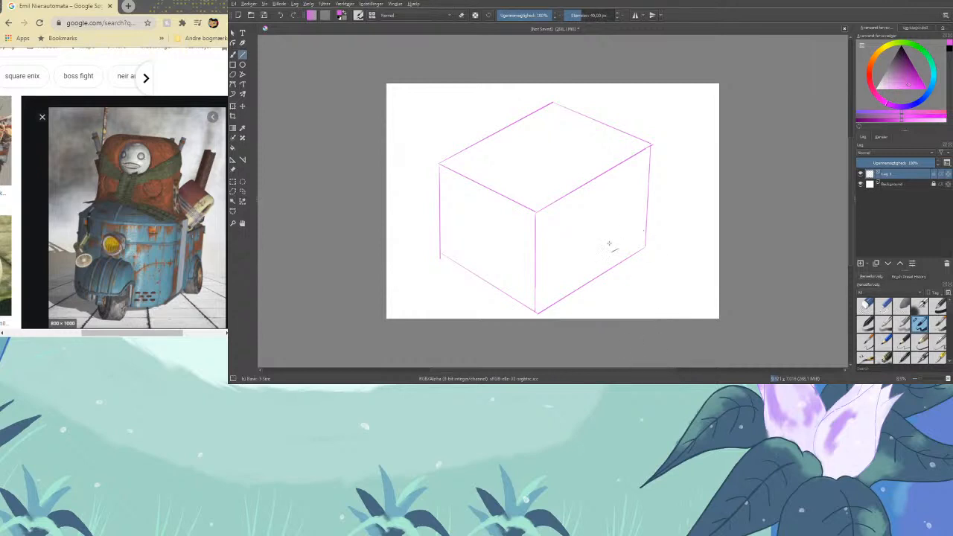
Undo the front bottom edge and redraw both bottom edges of the box so they meet slightly below the front corner
{"action": "left_click", "coordinate": [150, 6]}
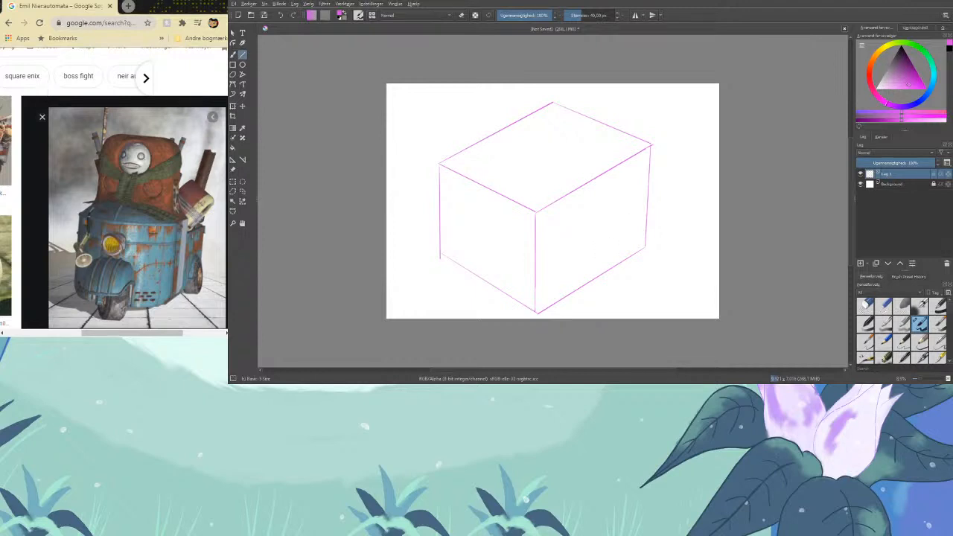
{"action": "left_click", "coordinate": [587, 335]}
{"action": "key", "text": "ctrl+z"}
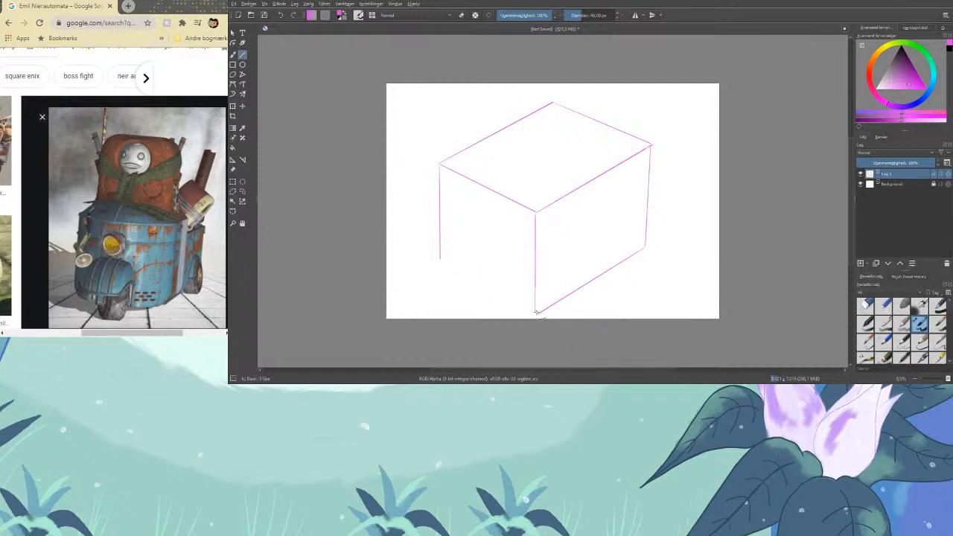
{"action": "left_click_drag", "start_coordinate": [536, 314], "coordinate": [438, 267]}
{"action": "key", "text": "ctrl+z"}
{"action": "left_click_drag", "start_coordinate": [533, 309], "coordinate": [537, 315]}
{"action": "left_click_drag", "start_coordinate": [537, 315], "coordinate": [649, 248]}
Add a new layer, place it between the box layer and the Background, and name it Sketching
{"action": "left_click", "coordinate": [861, 263]}
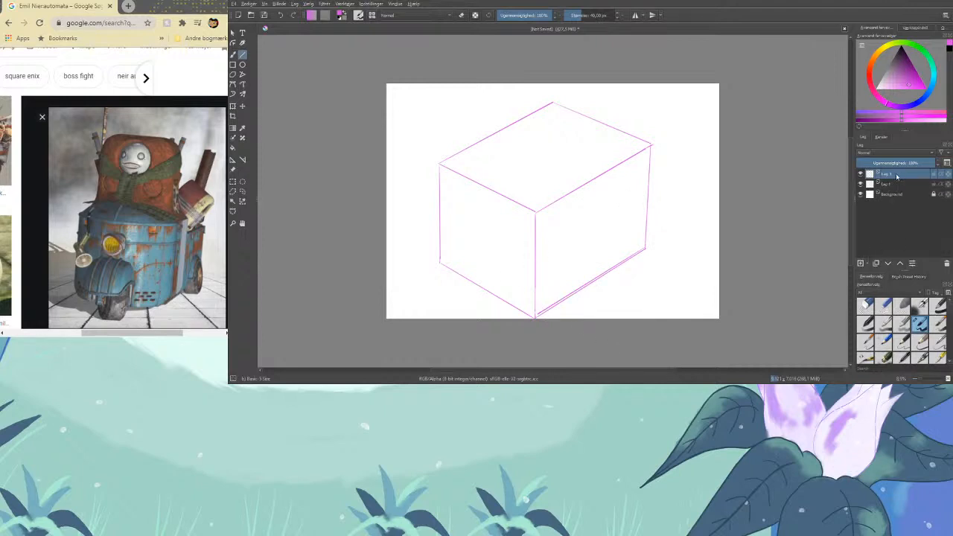
{"action": "left_click_drag", "start_coordinate": [898, 175], "coordinate": [904, 195]}
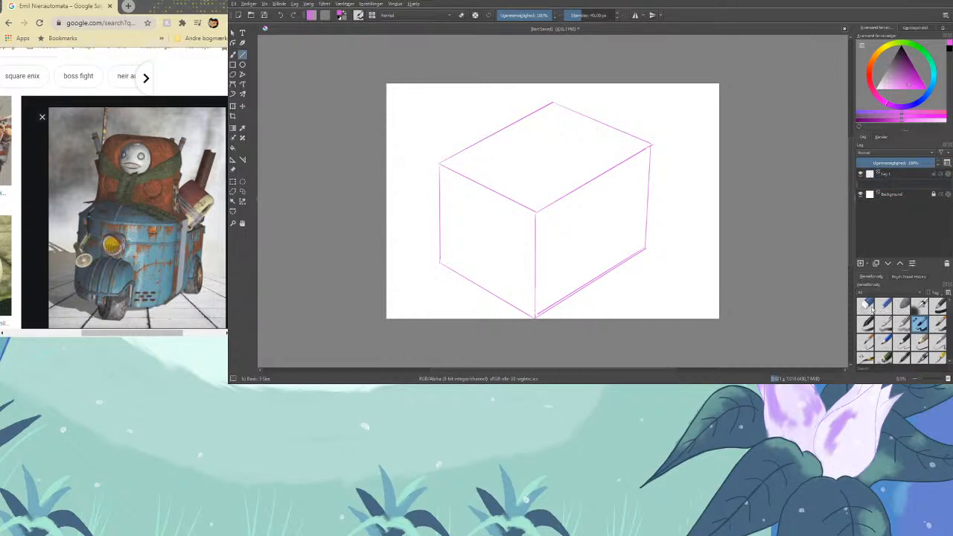
{"action": "type", "text": "ching"}
{"action": "key", "text": "Return"}
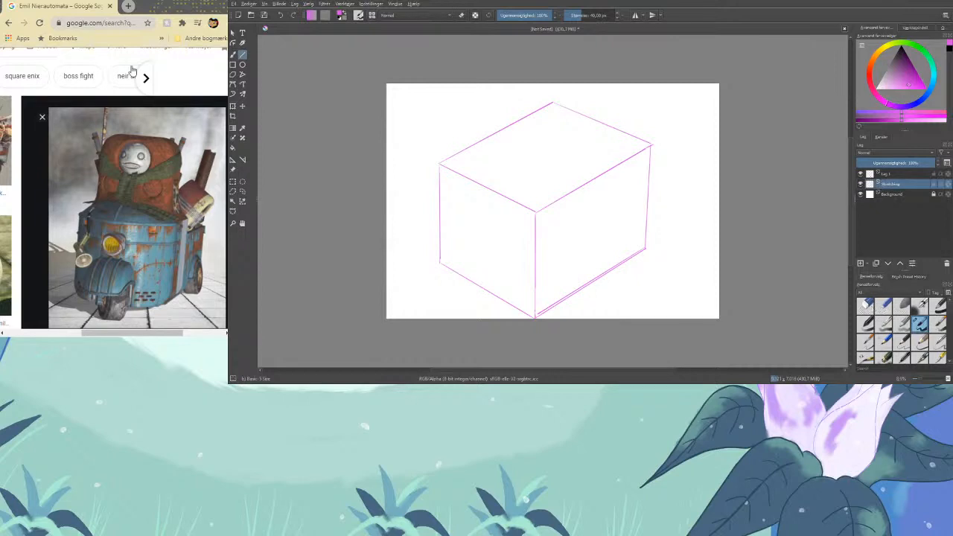
{"action": "left_click", "coordinate": [157, 5]}
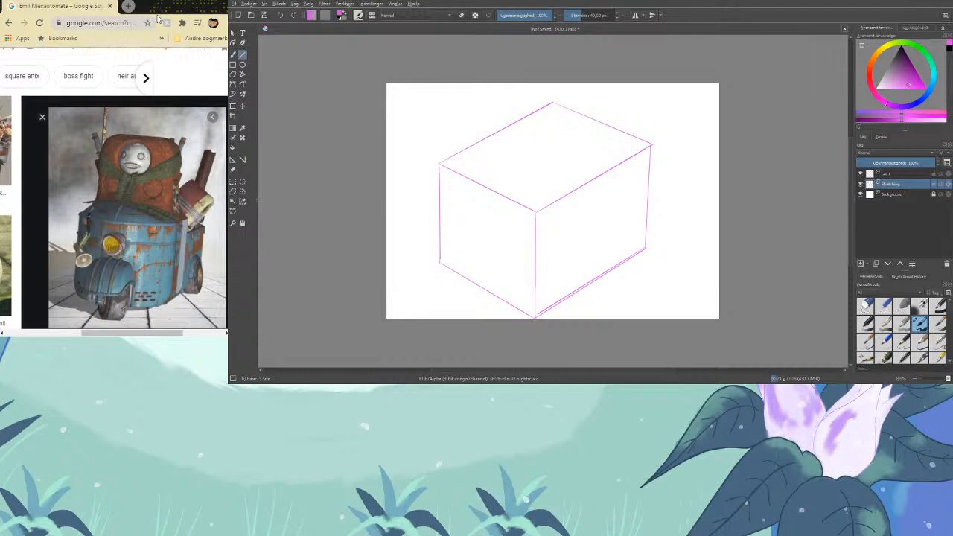
Draw the front face of a smaller box inside the purple box's left side with green straight lines
{"action": "left_click", "coordinate": [932, 63]}
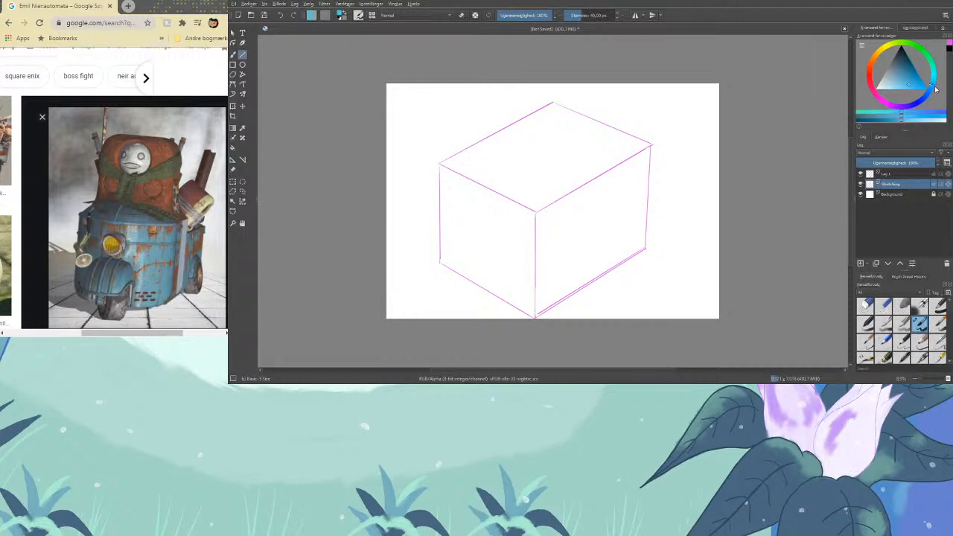
{"action": "left_click", "coordinate": [916, 86]}
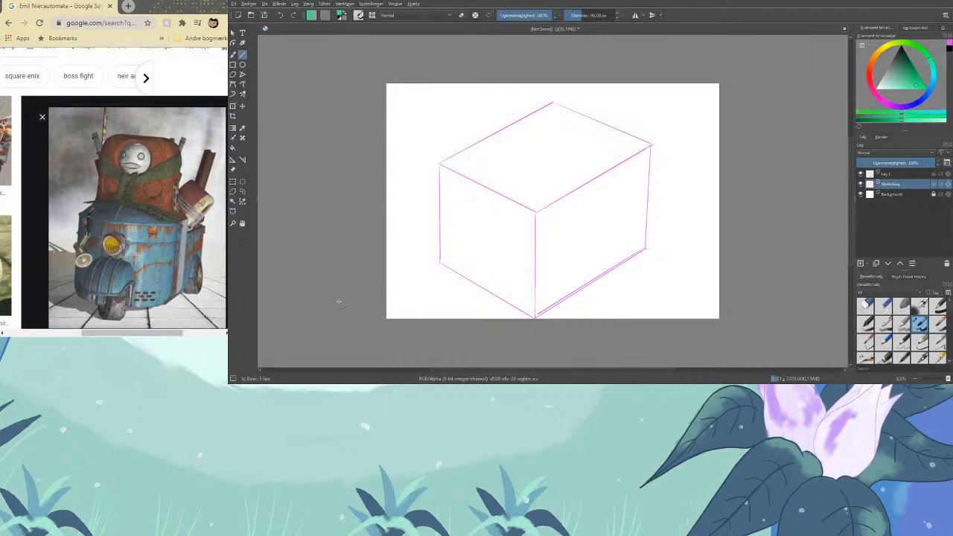
{"action": "key", "text": "ctrl+plus"}
{"action": "key", "text": "ctrl+plus"}
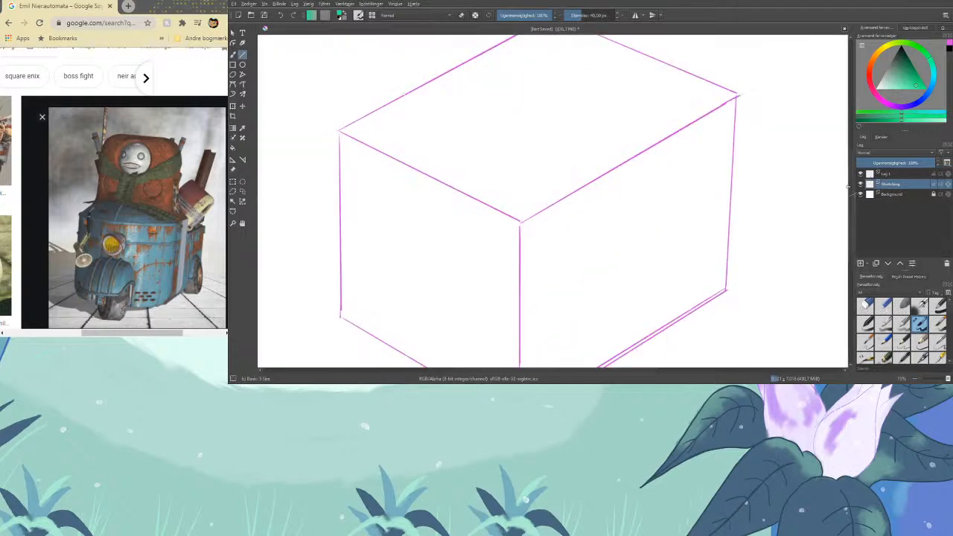
{"action": "left_click_drag", "start_coordinate": [851, 190], "coordinate": [852, 207]}
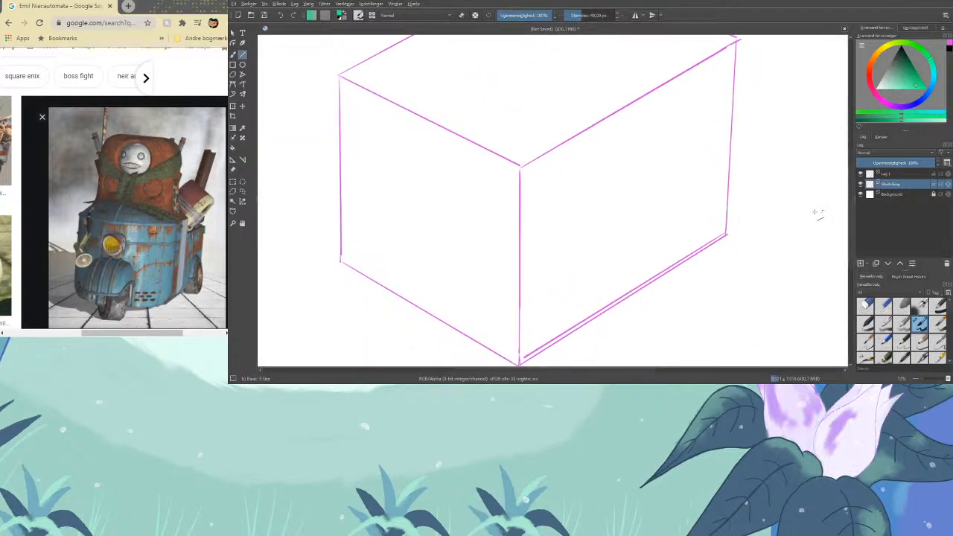
{"action": "left_click_drag", "start_coordinate": [611, 372], "coordinate": [591, 373]}
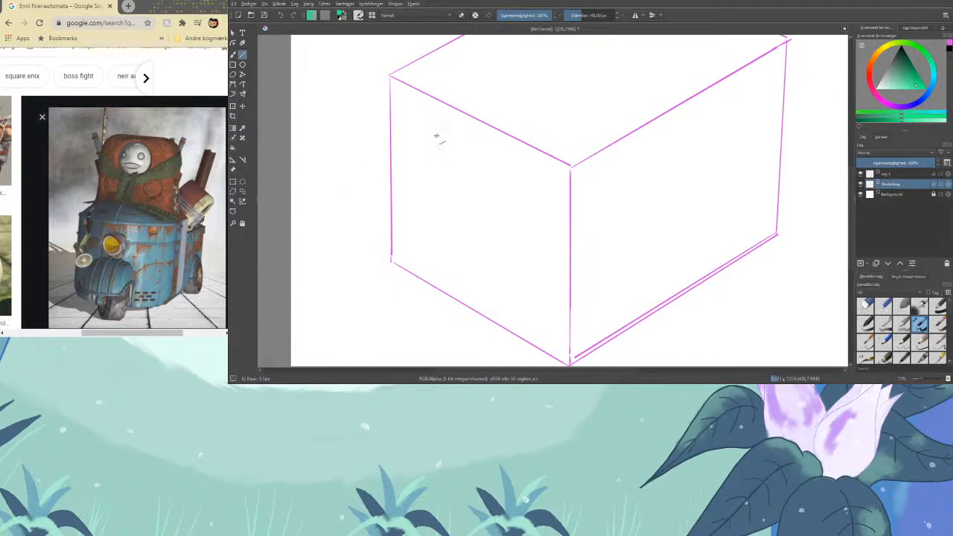
{"action": "left_click_drag", "start_coordinate": [436, 136], "coordinate": [437, 263]}
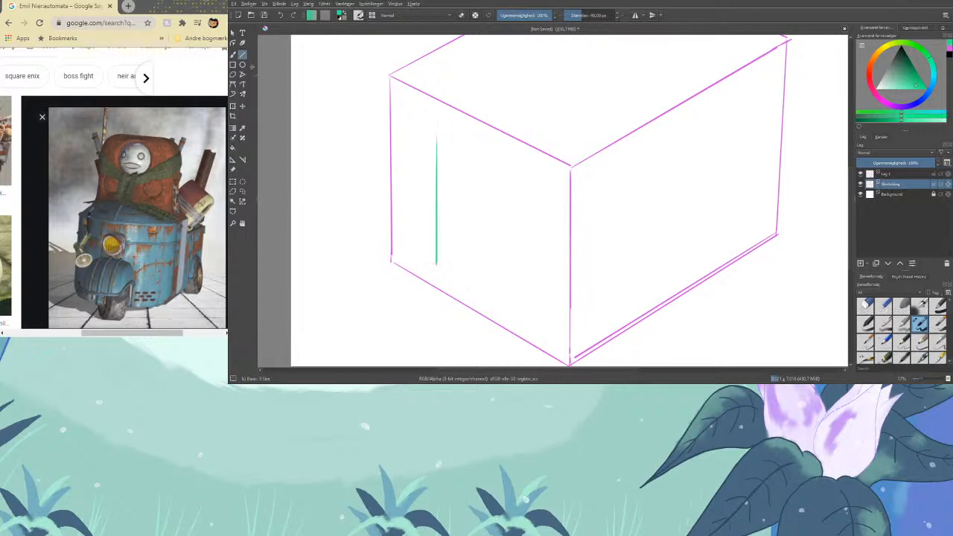
{"action": "mouse_move", "coordinate": [437, 263]}
{"action": "left_mouse_down"}
{"action": "mouse_move", "coordinate": [512, 308]}
{"action": "mouse_move", "coordinate": [524, 163]}
{"action": "left_mouse_up"}
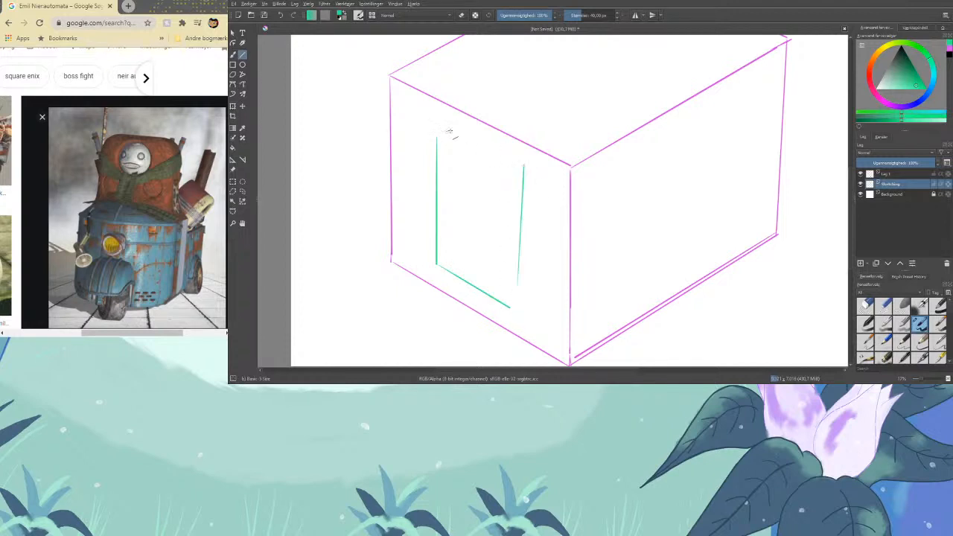
{"action": "left_click_drag", "start_coordinate": [437, 138], "coordinate": [524, 170]}
Complete the green inner box by drawing its right side face and the remaining edges of its top face
{"action": "left_click_drag", "start_coordinate": [525, 171], "coordinate": [571, 147]}
{"action": "mouse_move", "coordinate": [525, 299]}
{"action": "left_mouse_down"}
{"action": "mouse_move", "coordinate": [583, 260]}
{"action": "mouse_move", "coordinate": [567, 273]}
{"action": "left_mouse_up"}
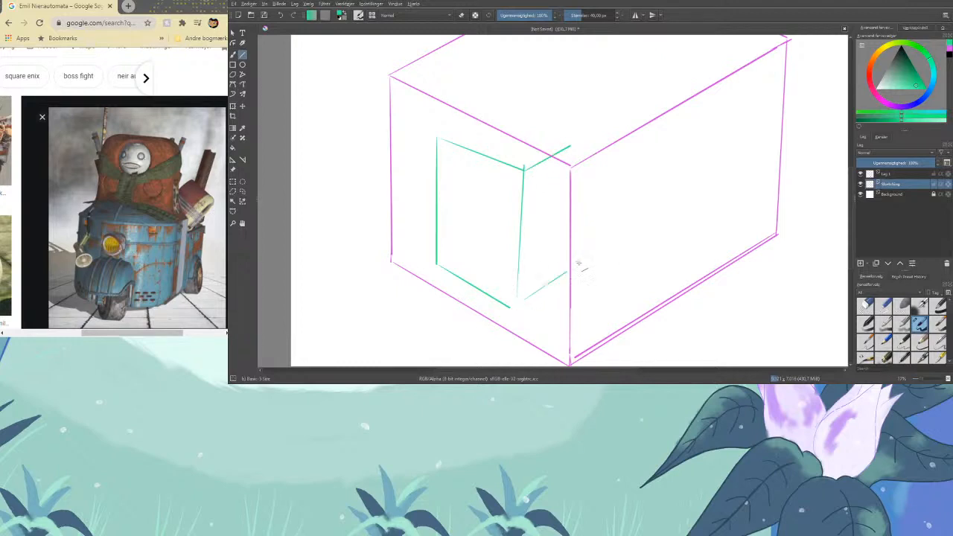
{"action": "left_click_drag", "start_coordinate": [568, 148], "coordinate": [569, 275]}
{"action": "key", "text": "ctrl+z"}
{"action": "left_click_drag", "start_coordinate": [571, 146], "coordinate": [566, 279]}
{"action": "mouse_move", "coordinate": [437, 136]}
{"action": "left_mouse_down"}
{"action": "mouse_move", "coordinate": [476, 115]}
{"action": "mouse_move", "coordinate": [572, 147]}
{"action": "left_mouse_up"}
Sketch a small smiling face freehand in green with the brush on the inner box's front face
{"action": "key", "text": "b"}
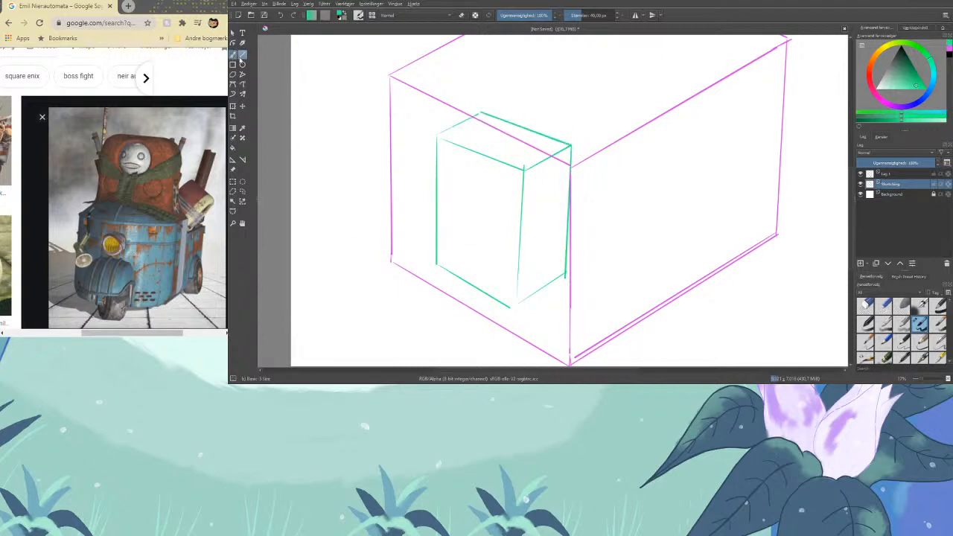
{"action": "mouse_move", "coordinate": [480, 174]}
{"action": "left_mouse_down"}
{"action": "mouse_move", "coordinate": [465, 202]}
{"action": "mouse_move", "coordinate": [477, 176]}
{"action": "mouse_move", "coordinate": [467, 183]}
{"action": "mouse_move", "coordinate": [481, 199]}
{"action": "left_mouse_up"}
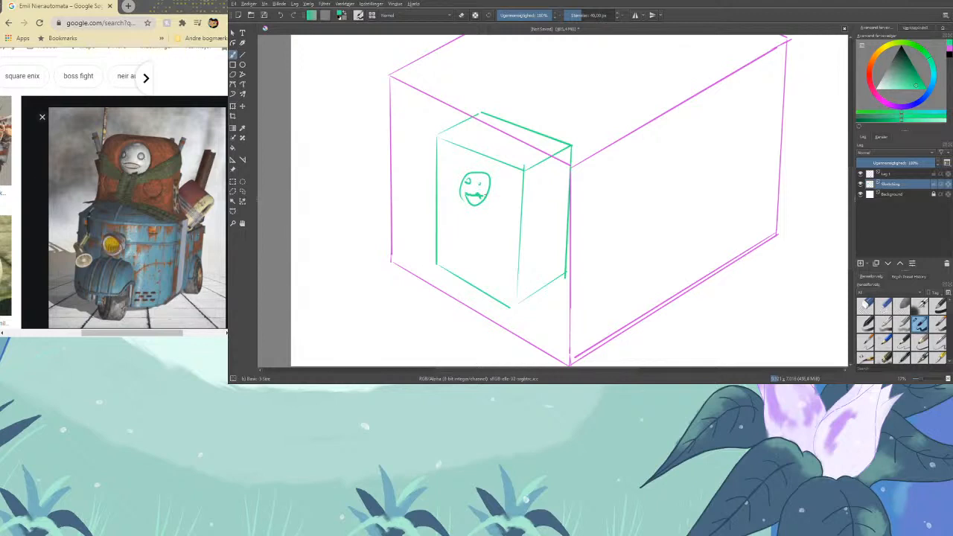
Undo the freehand smiling face on the inner box's front face
{"action": "key", "text": "ctrl+z"}
{"action": "key", "text": "ctrl+z"}
{"action": "key", "text": "ctrl+z"}
{"action": "key", "text": "ctrl+z"}
{"action": "key", "text": "ctrl+z"}
{"action": "key", "text": "ctrl+z"}
Round the front face's upper right corner with freehand green strokes and draw a slanted dividing line across its lower half
{"action": "left_click_drag", "start_coordinate": [522, 168], "coordinate": [520, 303]}
{"action": "mouse_move", "coordinate": [522, 168]}
{"action": "left_mouse_down"}
{"action": "mouse_move", "coordinate": [439, 145]}
{"action": "mouse_move", "coordinate": [435, 169]}
{"action": "left_mouse_up"}
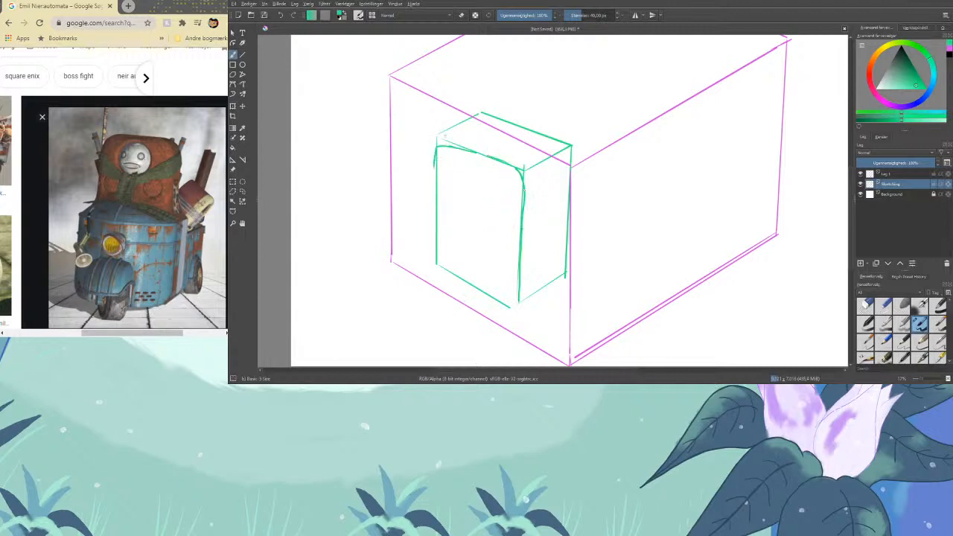
{"action": "key", "text": "ctrl+z"}
{"action": "left_click_drag", "start_coordinate": [438, 215], "coordinate": [525, 240]}
{"action": "key", "text": "ctrl+z"}
{"action": "left_click_drag", "start_coordinate": [438, 214], "coordinate": [520, 254]}
Draw a low hood box projecting forward from the lower front face with green straight lines
{"action": "left_click", "coordinate": [242, 54]}
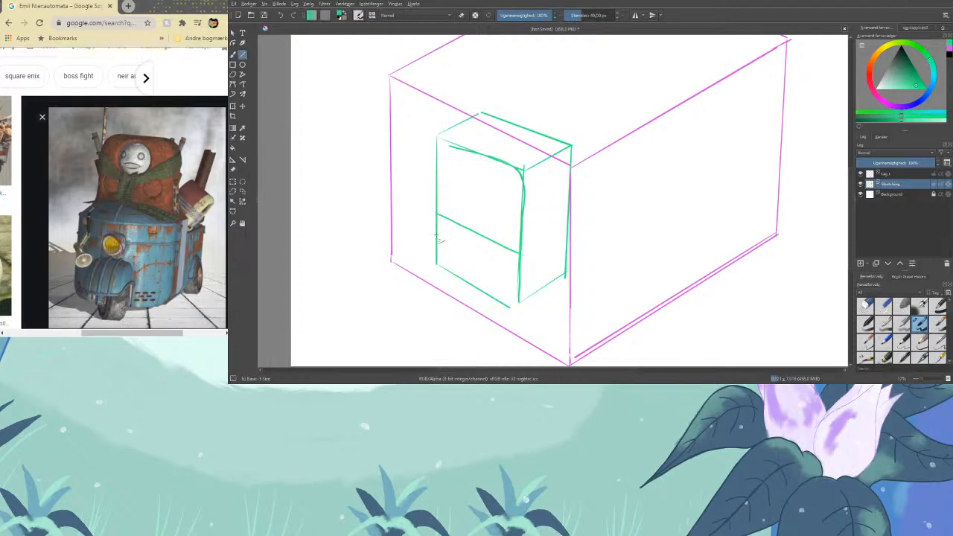
{"action": "left_click_drag", "start_coordinate": [419, 218], "coordinate": [420, 273]}
{"action": "left_click_drag", "start_coordinate": [419, 218], "coordinate": [437, 215]}
{"action": "mouse_move", "coordinate": [420, 271]}
{"action": "left_mouse_down"}
{"action": "mouse_move", "coordinate": [437, 264]}
{"action": "mouse_move", "coordinate": [478, 311]}
{"action": "mouse_move", "coordinate": [509, 327]}
{"action": "left_mouse_up"}
{"action": "left_click_drag", "start_coordinate": [499, 256], "coordinate": [496, 320]}
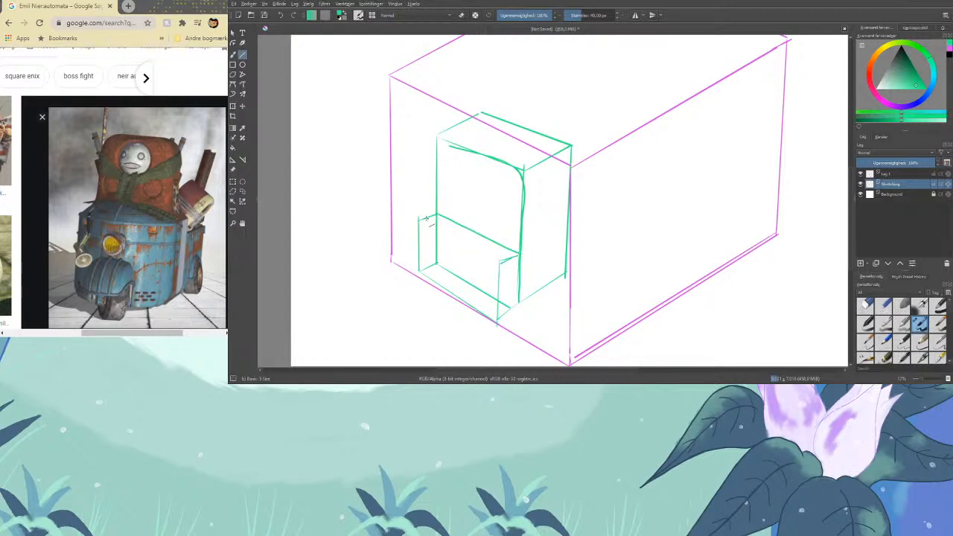
{"action": "left_click_drag", "start_coordinate": [438, 233], "coordinate": [502, 264]}
Draw a small green box for the front wheel at the lower left of the hood box, undoing misplaced lines
{"action": "mouse_move", "coordinate": [442, 287]}
{"action": "left_mouse_down"}
{"action": "mouse_move", "coordinate": [445, 264]}
{"action": "mouse_move", "coordinate": [461, 270]}
{"action": "mouse_move", "coordinate": [462, 298]}
{"action": "left_mouse_up"}
{"action": "mouse_move", "coordinate": [435, 263]}
{"action": "left_mouse_down"}
{"action": "mouse_move", "coordinate": [427, 293]}
{"action": "mouse_move", "coordinate": [446, 288]}
{"action": "mouse_move", "coordinate": [445, 306]}
{"action": "mouse_move", "coordinate": [462, 297]}
{"action": "mouse_move", "coordinate": [445, 302]}
{"action": "left_mouse_up"}
{"action": "key", "text": "ctrl+z"}
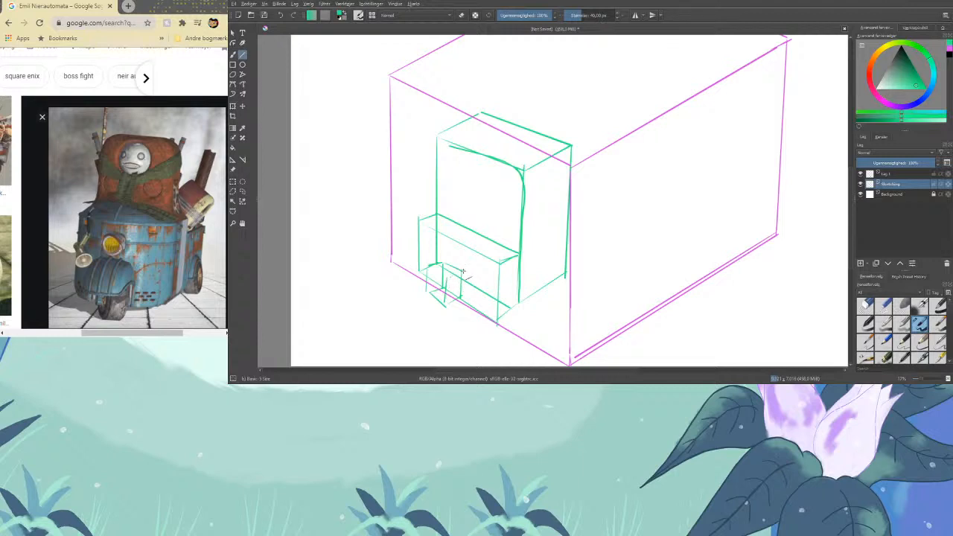
{"action": "mouse_move", "coordinate": [448, 282]}
{"action": "left_mouse_down"}
{"action": "mouse_move", "coordinate": [446, 302]}
{"action": "mouse_move", "coordinate": [449, 291]}
{"action": "left_mouse_up"}
{"action": "key", "text": "ctrl+z"}
{"action": "key", "text": "ctrl+z"}
{"action": "key", "text": "ctrl+z"}
{"action": "key", "text": "ctrl+z"}
{"action": "key", "text": "ctrl+z"}
{"action": "left_click_drag", "start_coordinate": [429, 293], "coordinate": [448, 276]}
{"action": "left_click_drag", "start_coordinate": [428, 267], "coordinate": [429, 294]}
Raise the hood box by adding a second, slightly higher top face in green lines
{"action": "left_click_drag", "start_coordinate": [419, 220], "coordinate": [469, 230]}
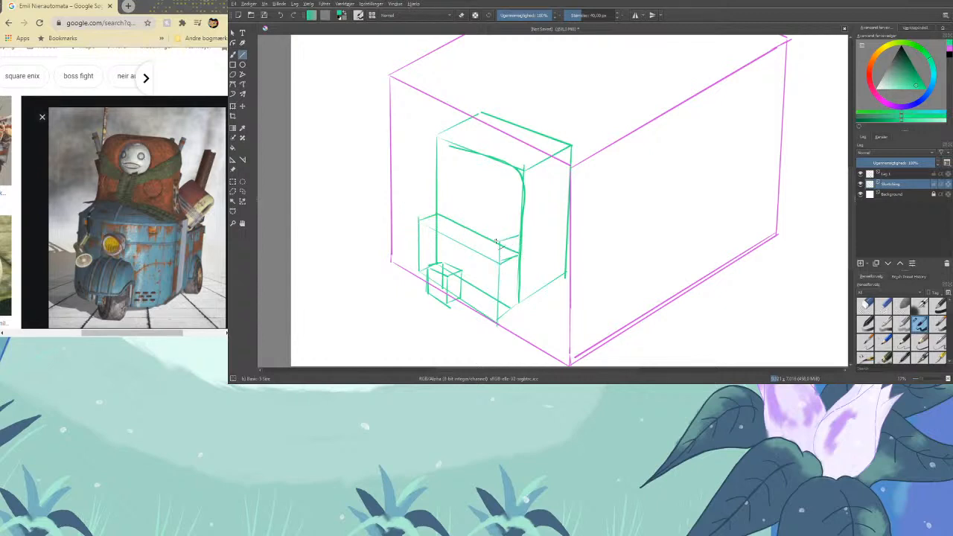
{"action": "left_click_drag", "start_coordinate": [498, 243], "coordinate": [427, 214]}
{"action": "left_click_drag", "start_coordinate": [418, 209], "coordinate": [522, 238]}
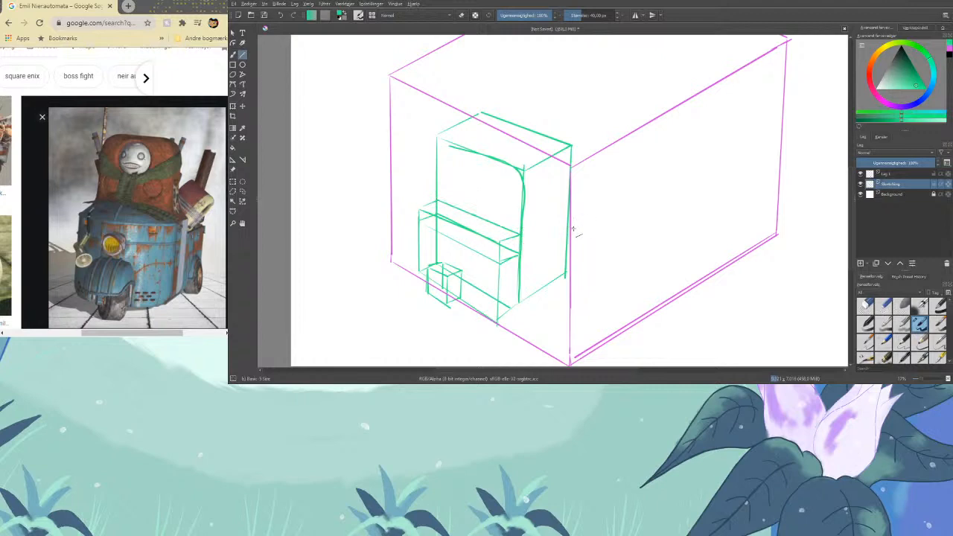
Draw a low cargo box extending behind the cab to the right, following the purple guides, plus a diagonal line across the cab
{"action": "left_click_drag", "start_coordinate": [573, 226], "coordinate": [658, 227]}
{"action": "left_click_drag", "start_coordinate": [568, 271], "coordinate": [659, 221]}
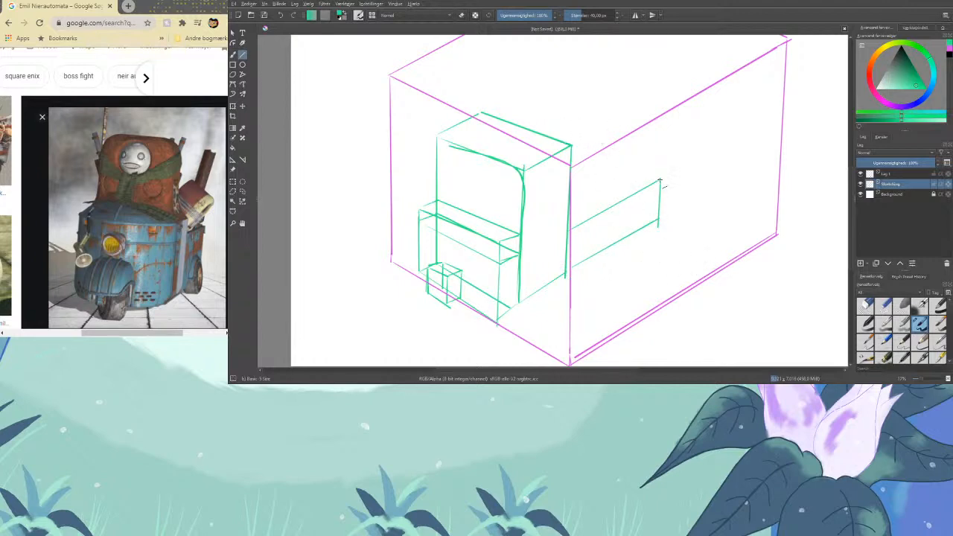
{"action": "left_click_drag", "start_coordinate": [660, 181], "coordinate": [563, 136]}
{"action": "left_click_drag", "start_coordinate": [438, 211], "coordinate": [572, 141]}
Add a new layer above the green sketch layer and rename the green sketch layer Shapes
{"action": "left_click", "coordinate": [861, 263]}
{"action": "double_click", "coordinate": [901, 194]}
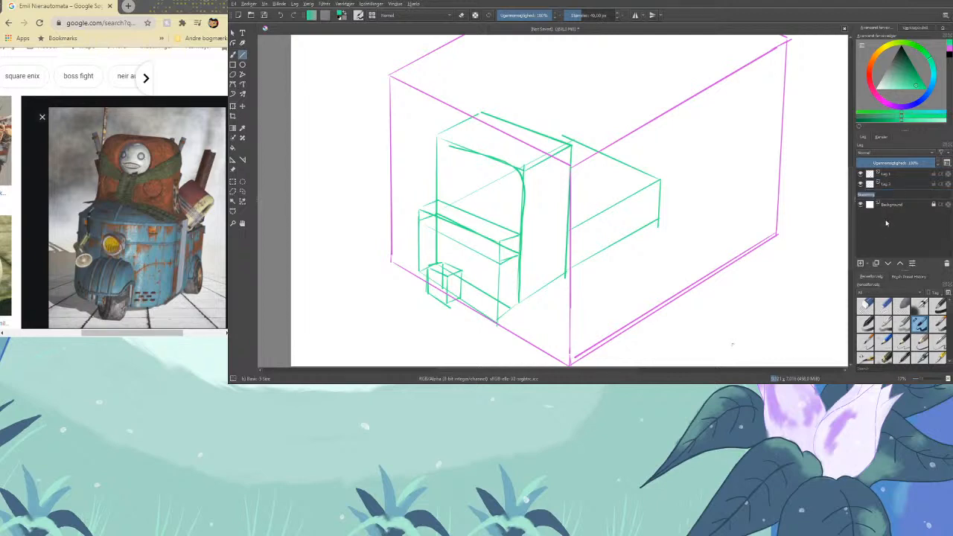
{"action": "type", "text": "Blu"}
{"action": "key", "text": "Return"}
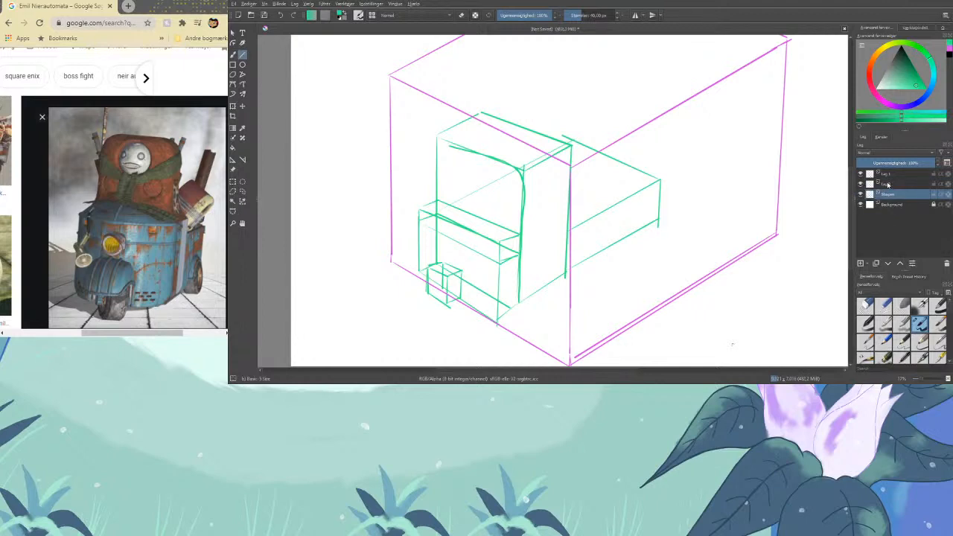
Rename the newly added layer above the Shapes layer as Circles
{"action": "left_click", "coordinate": [890, 184]}
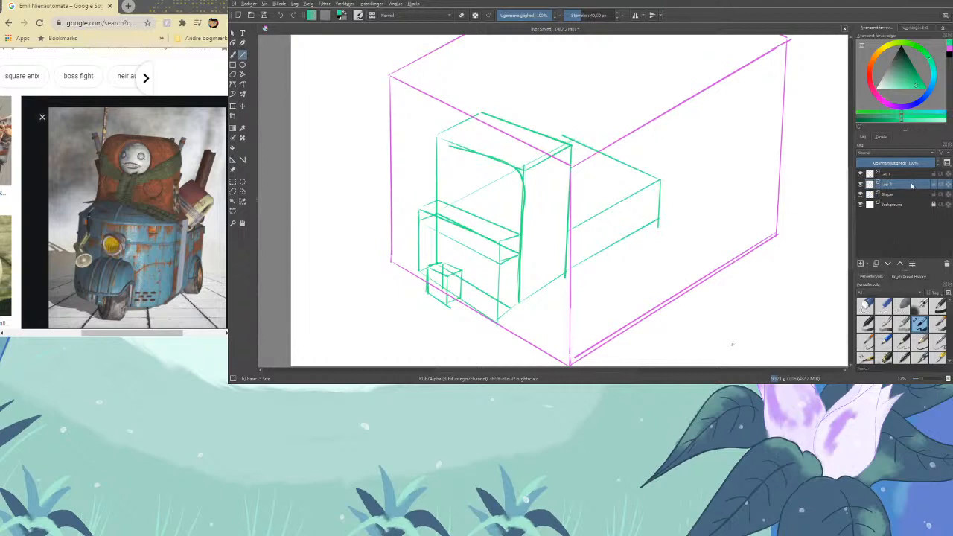
{"action": "double_click", "coordinate": [912, 185]}
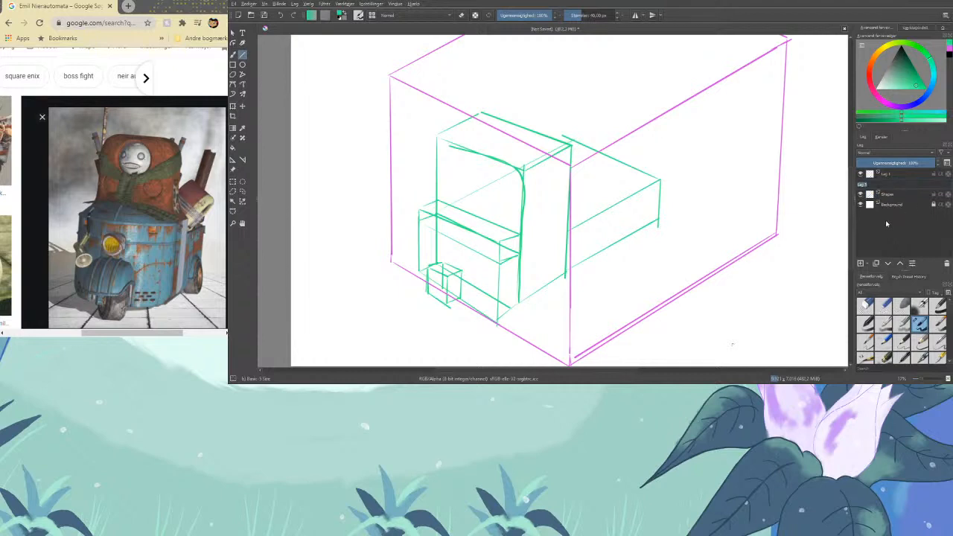
{"action": "type", "text": "Cirkler"}
{"action": "key", "text": "Return"}
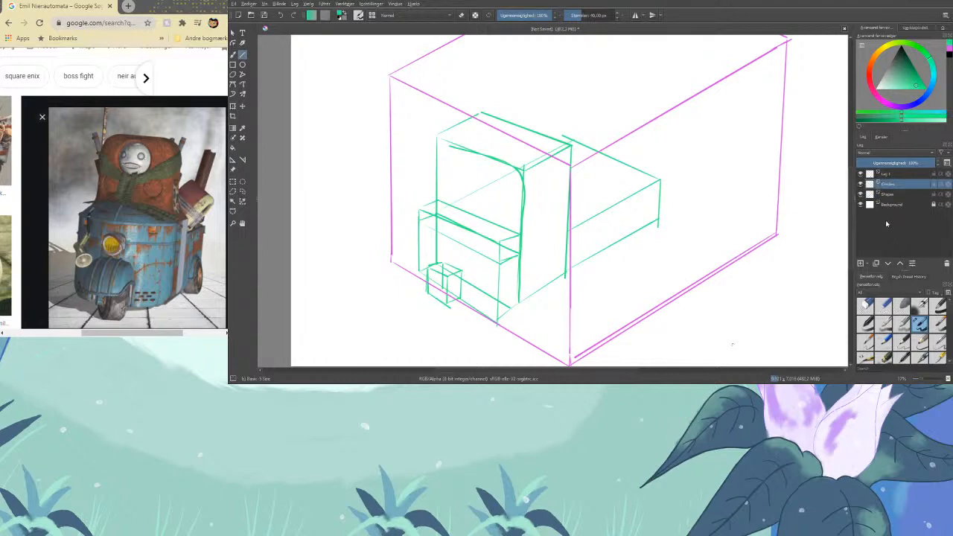
Change the colour to orange and brush the cab front's rounded outline with one large and two small circles inside
{"action": "left_click_drag", "start_coordinate": [873, 79], "coordinate": [871, 64]}
{"action": "left_click_drag", "start_coordinate": [925, 90], "coordinate": [905, 89]}
{"action": "scroll", "coordinate": [730, 275], "scroll_direction": "up", "scroll_amount": 3}
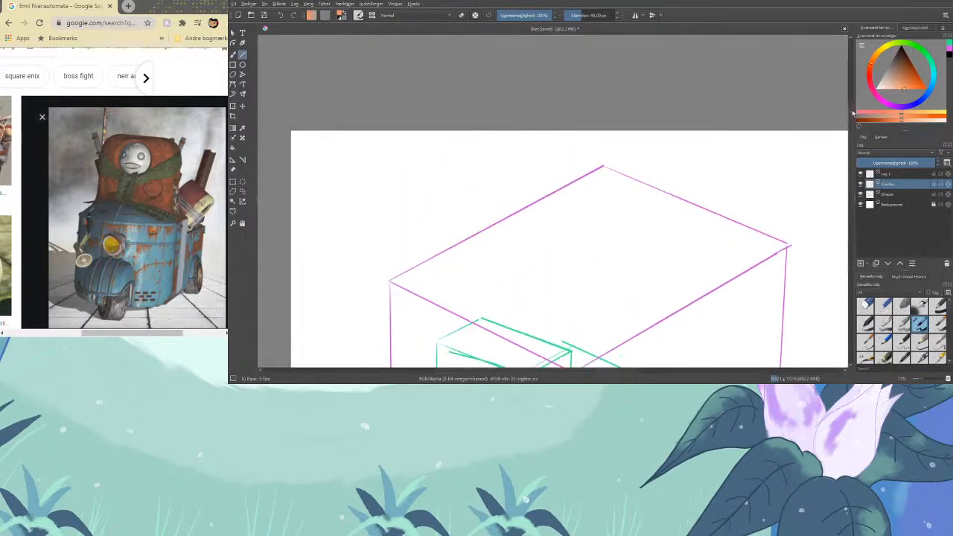
{"action": "scroll", "coordinate": [836, 256], "scroll_direction": "down", "scroll_amount": 6}
{"action": "scroll", "coordinate": [836, 255], "scroll_direction": "up", "scroll_amount": 6}
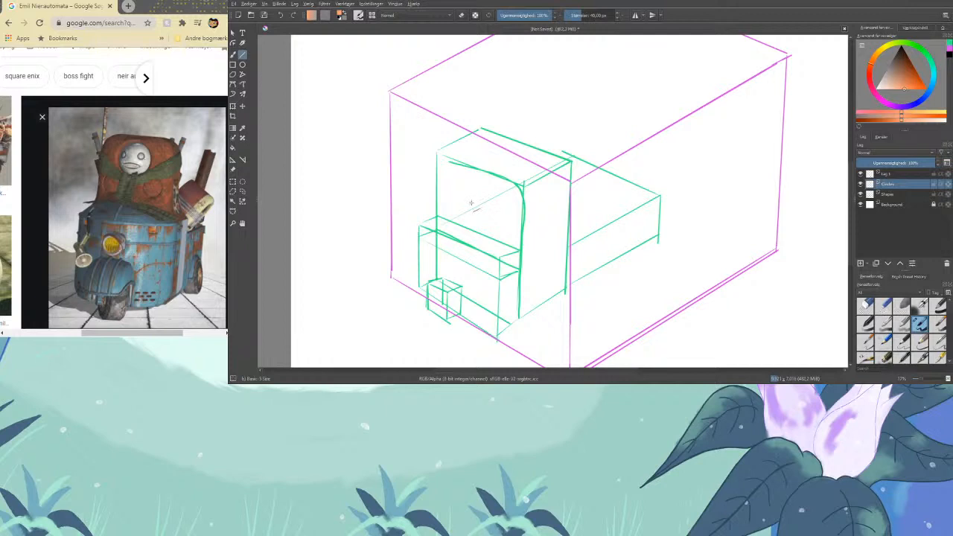
{"action": "left_click", "coordinate": [233, 54]}
{"action": "left_click_drag", "start_coordinate": [522, 202], "coordinate": [520, 190]}
{"action": "mouse_move", "coordinate": [459, 163]}
{"action": "left_mouse_down"}
{"action": "mouse_move", "coordinate": [442, 162]}
{"action": "mouse_move", "coordinate": [436, 214]}
{"action": "mouse_move", "coordinate": [478, 187]}
{"action": "mouse_move", "coordinate": [485, 208]}
{"action": "mouse_move", "coordinate": [468, 218]}
{"action": "mouse_move", "coordinate": [457, 196]}
{"action": "mouse_move", "coordinate": [464, 186]}
{"action": "left_mouse_up"}
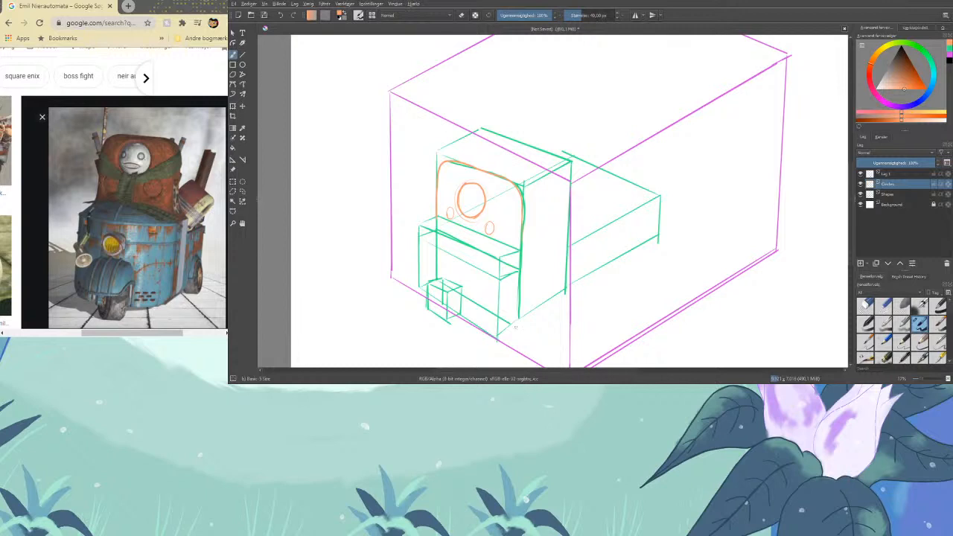
Sketch a round headlight on the hood's front and a hanging lamp on its left edge in orange
{"action": "mouse_move", "coordinate": [446, 268]}
{"action": "left_mouse_down"}
{"action": "mouse_move", "coordinate": [461, 258]}
{"action": "mouse_move", "coordinate": [447, 270]}
{"action": "left_mouse_up"}
{"action": "key", "text": "ctrl+z"}
{"action": "mouse_move", "coordinate": [451, 260]}
{"action": "left_mouse_down"}
{"action": "mouse_move", "coordinate": [458, 269]}
{"action": "mouse_move", "coordinate": [449, 261]}
{"action": "left_mouse_up"}
{"action": "left_click_drag", "start_coordinate": [429, 256], "coordinate": [435, 266]}
Sketch the front wheel with its ribbed, arched fender over the small green box, undoing unwanted strokes
{"action": "mouse_move", "coordinate": [440, 276]}
{"action": "left_mouse_down"}
{"action": "mouse_move", "coordinate": [427, 294]}
{"action": "mouse_move", "coordinate": [459, 278]}
{"action": "mouse_move", "coordinate": [465, 288]}
{"action": "left_mouse_up"}
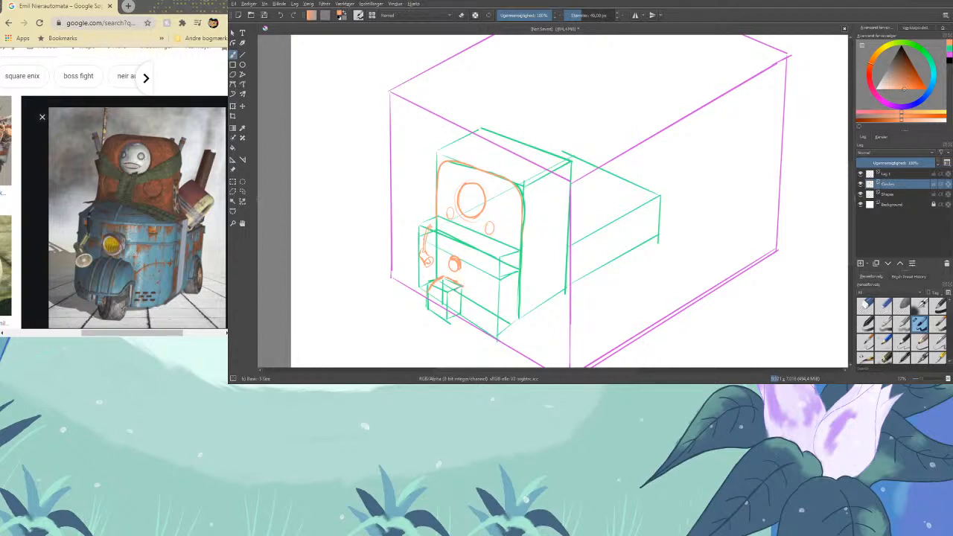
{"action": "left_click_drag", "start_coordinate": [452, 290], "coordinate": [452, 306]}
{"action": "left_click_drag", "start_coordinate": [457, 297], "coordinate": [457, 301]}
{"action": "left_click_drag", "start_coordinate": [449, 281], "coordinate": [442, 292]}
{"action": "key", "text": "ctrl+z"}
{"action": "key", "text": "ctrl+z"}
{"action": "key", "text": "ctrl+z"}
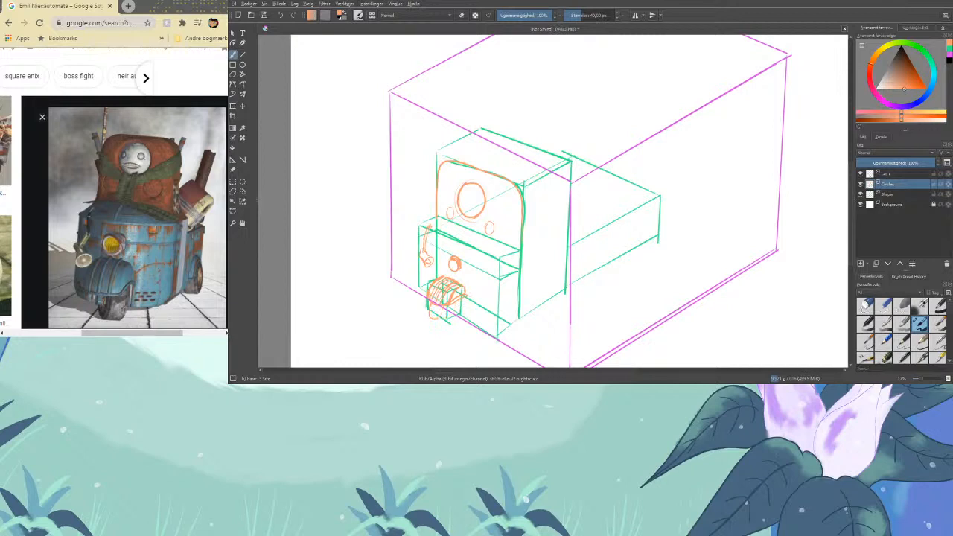
{"action": "key", "text": "ctrl+z"}
{"action": "left_click_drag", "start_coordinate": [453, 316], "coordinate": [462, 304]}
Outline the lower body in orange, with rounded bottom corners on the hood front and curved edges on the side panel
{"action": "left_click_drag", "start_coordinate": [419, 283], "coordinate": [427, 292]}
{"action": "left_click_drag", "start_coordinate": [479, 323], "coordinate": [499, 327]}
{"action": "mouse_move", "coordinate": [498, 327]}
{"action": "left_mouse_down"}
{"action": "mouse_move", "coordinate": [503, 298]}
{"action": "mouse_move", "coordinate": [489, 328]}
{"action": "mouse_move", "coordinate": [504, 279]}
{"action": "left_mouse_up"}
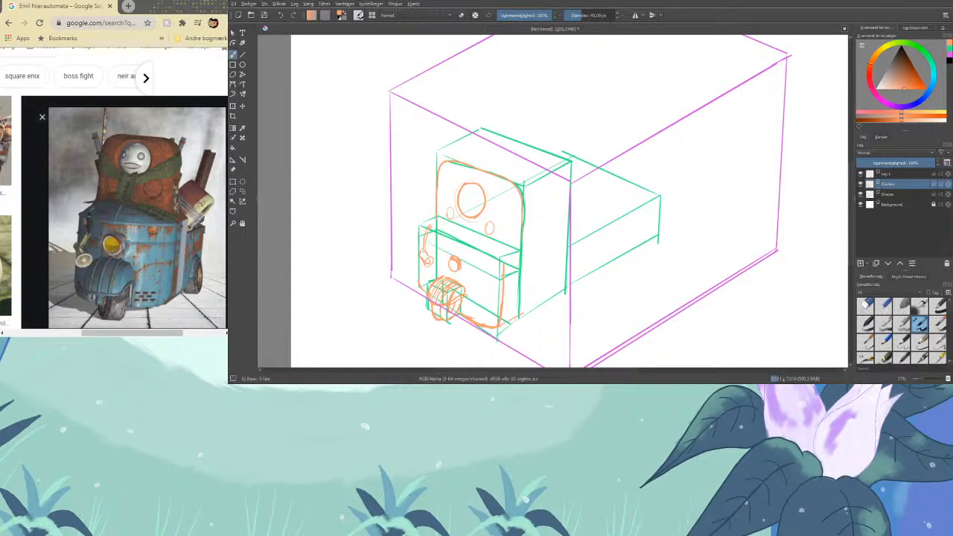
{"action": "mouse_move", "coordinate": [511, 320]}
{"action": "left_mouse_down"}
{"action": "mouse_move", "coordinate": [563, 306]}
{"action": "mouse_move", "coordinate": [582, 291]}
{"action": "mouse_move", "coordinate": [527, 307]}
{"action": "mouse_move", "coordinate": [569, 272]}
{"action": "left_mouse_up"}
{"action": "left_click_drag", "start_coordinate": [524, 247], "coordinate": [571, 234]}
{"action": "left_click_drag", "start_coordinate": [520, 254], "coordinate": [505, 256]}
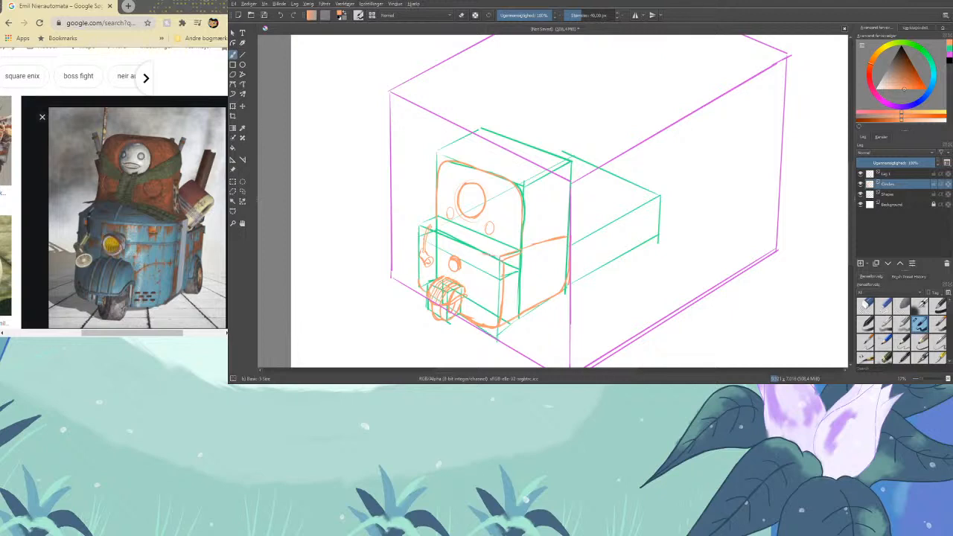
{"action": "left_click_drag", "start_coordinate": [485, 255], "coordinate": [466, 245]}
{"action": "left_click_drag", "start_coordinate": [434, 237], "coordinate": [496, 262]}
{"action": "mouse_move", "coordinate": [496, 239]}
{"action": "left_mouse_down"}
{"action": "mouse_move", "coordinate": [509, 245]}
{"action": "mouse_move", "coordinate": [497, 240]}
{"action": "left_mouse_up"}
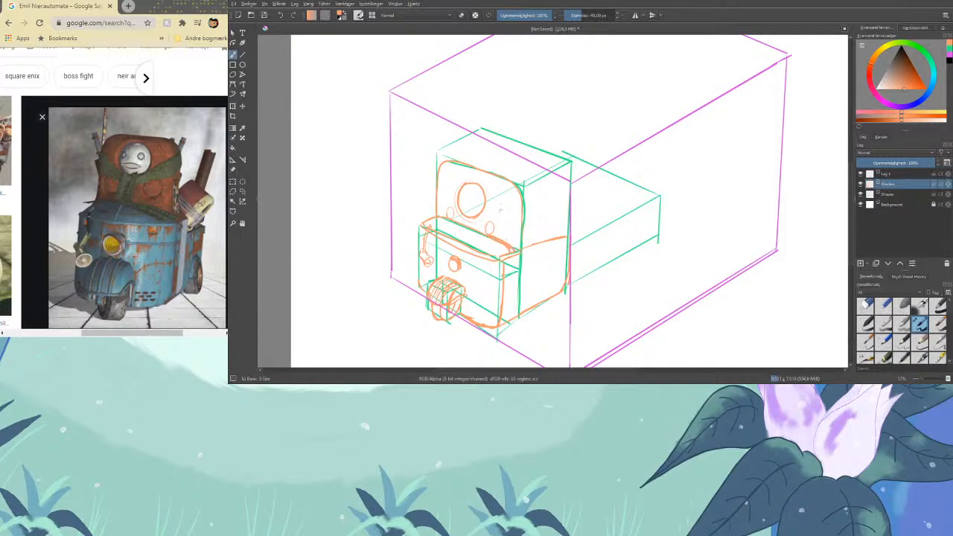
{"action": "key", "text": "e"}
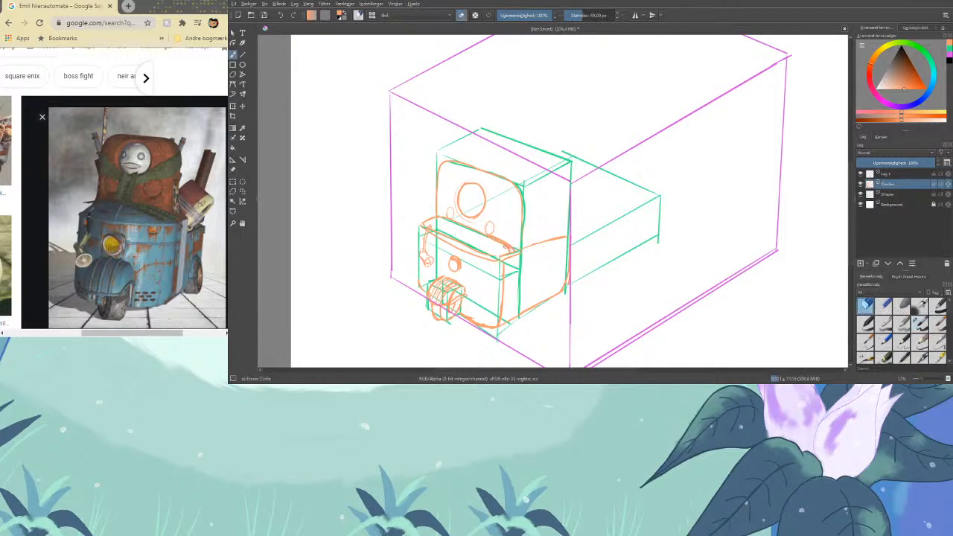
{"action": "key", "text": "e"}
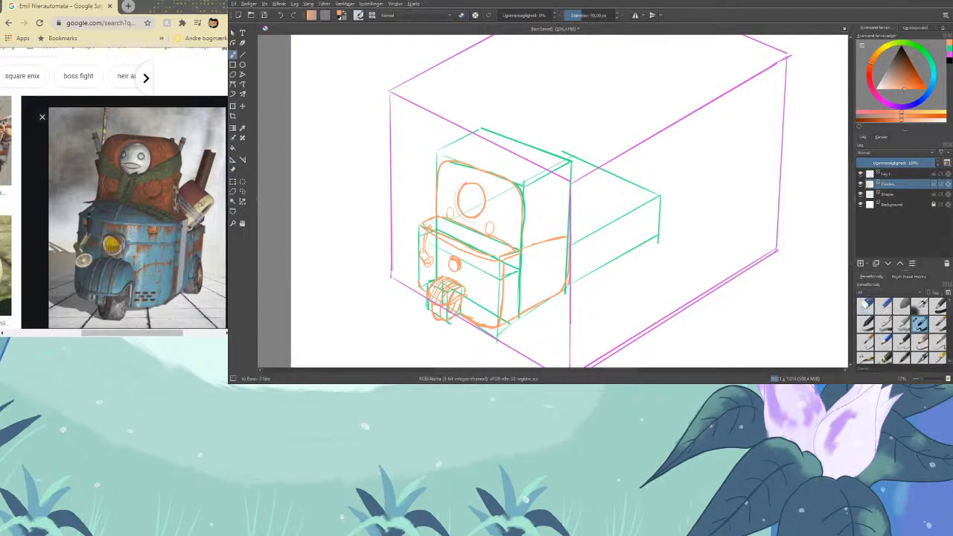
{"action": "key", "text": "slash"}
{"action": "key", "text": "slash"}
{"action": "left_click_drag", "start_coordinate": [536, 16], "coordinate": [624, 34]}
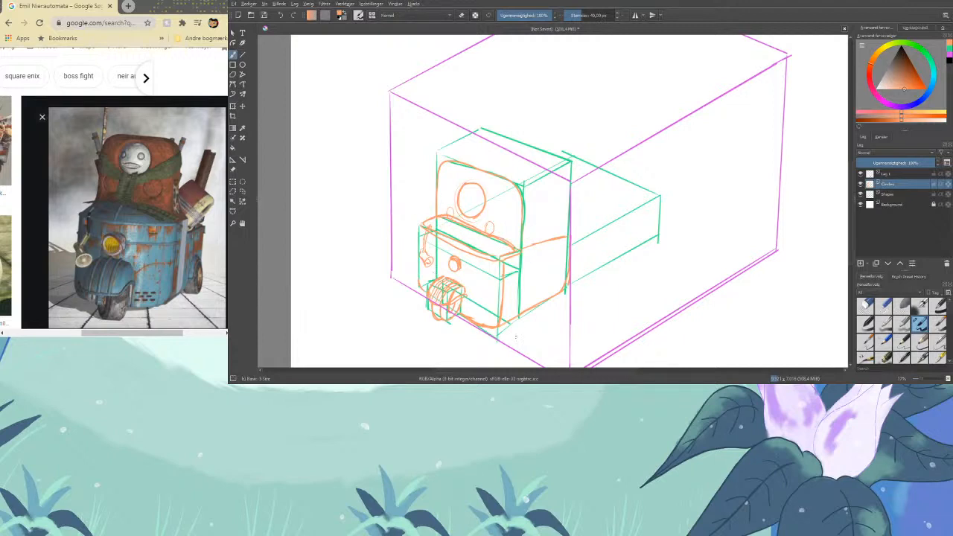
{"action": "key", "text": "ctrl+z"}
{"action": "left_click_drag", "start_coordinate": [490, 237], "coordinate": [513, 251]}
{"action": "key", "text": "ctrl+z"}
{"action": "key", "text": "ctrl+z"}
{"action": "key", "text": "ctrl+z"}
{"action": "key", "text": "ctrl+z"}
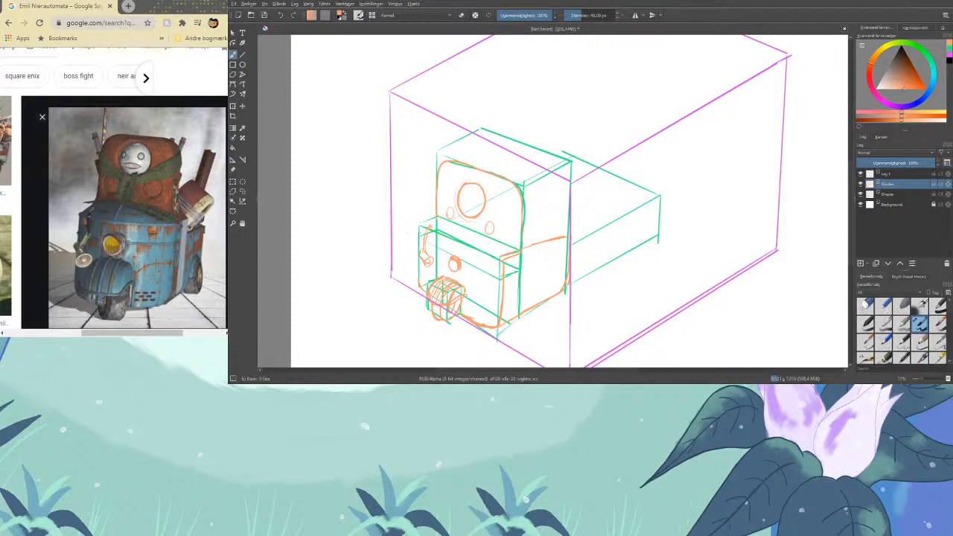
Draw the hood's curved double rim across the front and its arched top line up to the cab in orange
{"action": "left_click_drag", "start_coordinate": [418, 228], "coordinate": [499, 266]}
{"action": "left_click_drag", "start_coordinate": [449, 248], "coordinate": [491, 262]}
{"action": "left_click_drag", "start_coordinate": [421, 225], "coordinate": [432, 218]}
{"action": "mouse_move", "coordinate": [423, 225]}
{"action": "left_mouse_down"}
{"action": "mouse_move", "coordinate": [497, 249]}
{"action": "mouse_move", "coordinate": [468, 231]}
{"action": "mouse_move", "coordinate": [419, 224]}
{"action": "left_mouse_up"}
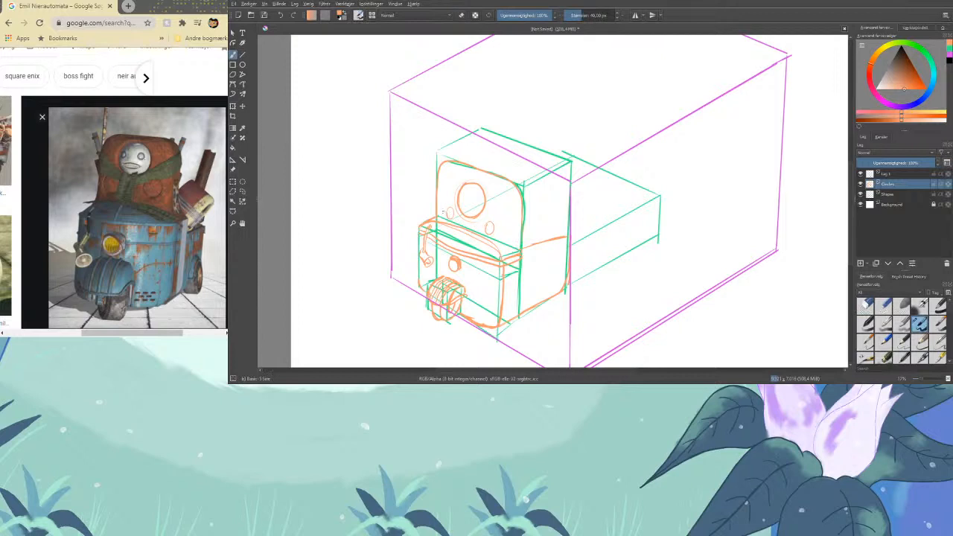
{"action": "left_click_drag", "start_coordinate": [447, 214], "coordinate": [514, 245]}
Erase the large circle and two small circles on the cab front and redraw them slightly higher above the hood
{"action": "key", "text": "e"}
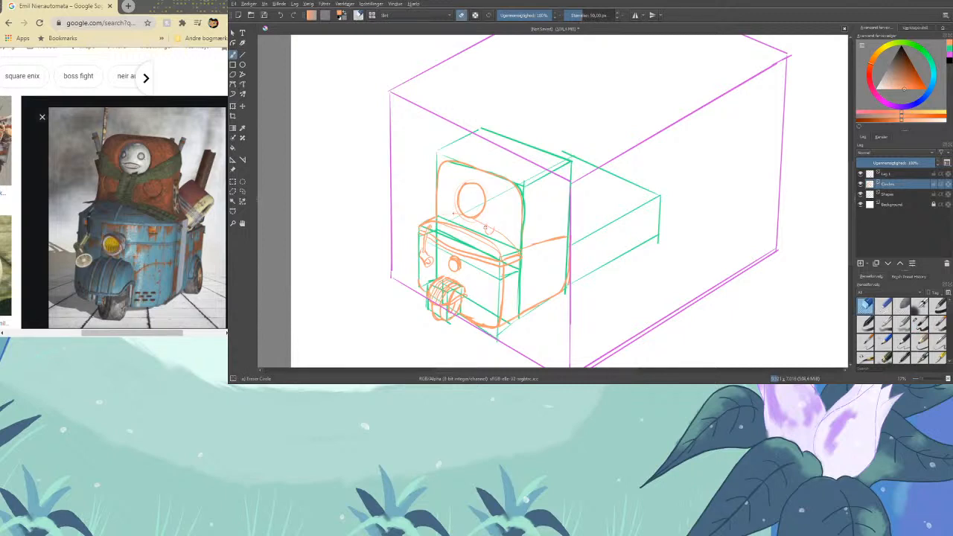
{"action": "mouse_move", "coordinate": [488, 227]}
{"action": "left_mouse_down"}
{"action": "mouse_move", "coordinate": [460, 212]}
{"action": "mouse_move", "coordinate": [470, 219]}
{"action": "mouse_move", "coordinate": [485, 203]}
{"action": "mouse_move", "coordinate": [479, 184]}
{"action": "mouse_move", "coordinate": [458, 202]}
{"action": "left_mouse_up"}
{"action": "key", "text": "e"}
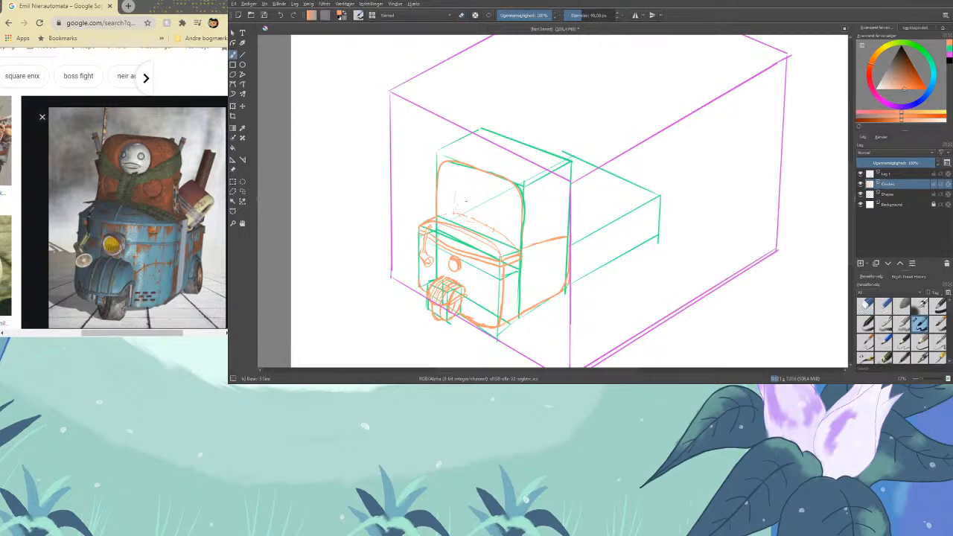
{"action": "mouse_move", "coordinate": [465, 195]}
{"action": "left_mouse_down"}
{"action": "mouse_move", "coordinate": [469, 175]}
{"action": "mouse_move", "coordinate": [486, 183]}
{"action": "mouse_move", "coordinate": [481, 206]}
{"action": "mouse_move", "coordinate": [463, 198]}
{"action": "mouse_move", "coordinate": [500, 214]}
{"action": "mouse_move", "coordinate": [490, 219]}
{"action": "mouse_move", "coordinate": [456, 199]}
{"action": "left_mouse_up"}
{"action": "left_click_drag", "start_coordinate": [446, 218], "coordinate": [473, 215]}
Clean up the hood's arched top line and its left corner, alternating between eraser and orange brush
{"action": "left_click", "coordinate": [865, 305]}
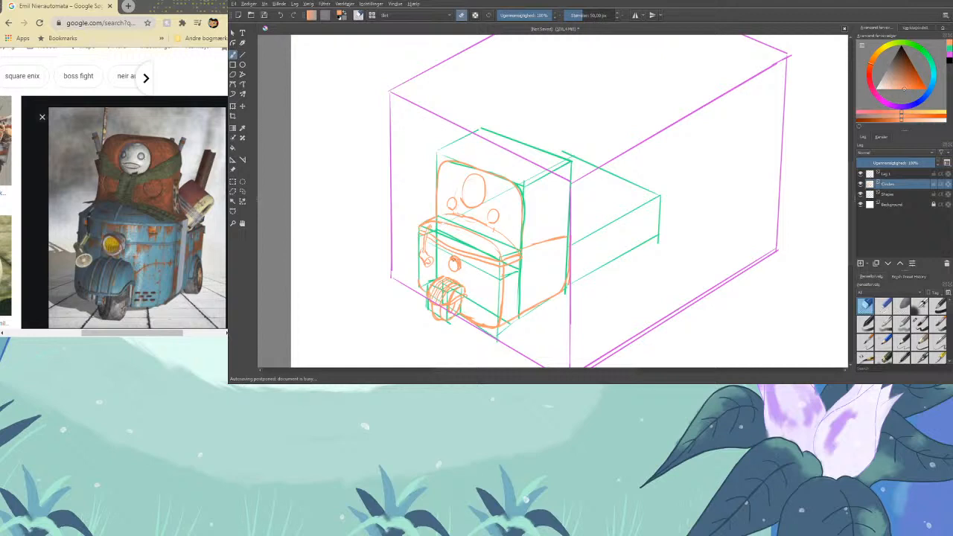
{"action": "key", "text": "slash"}
{"action": "key", "text": "slash"}
{"action": "key", "text": "slash"}
{"action": "key", "text": "slash"}
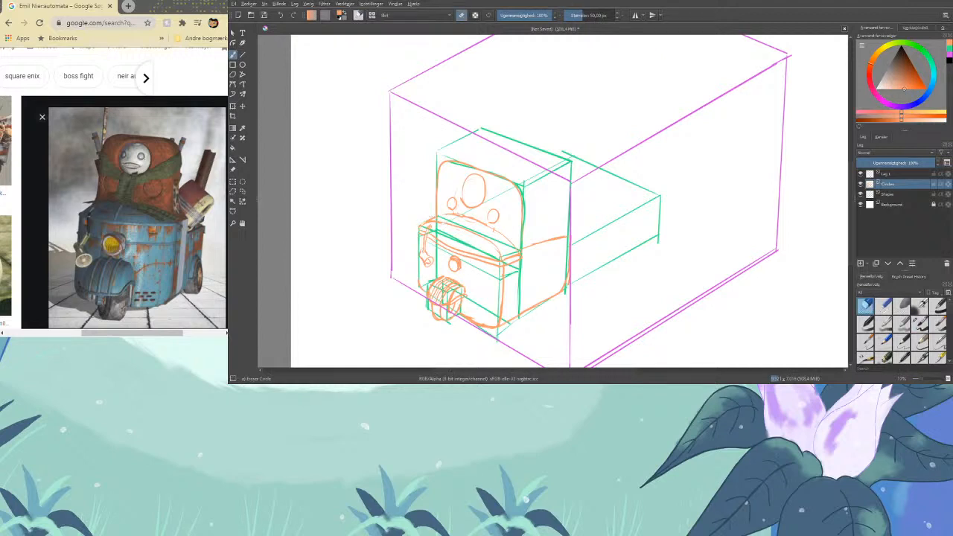
{"action": "key", "text": "slash"}
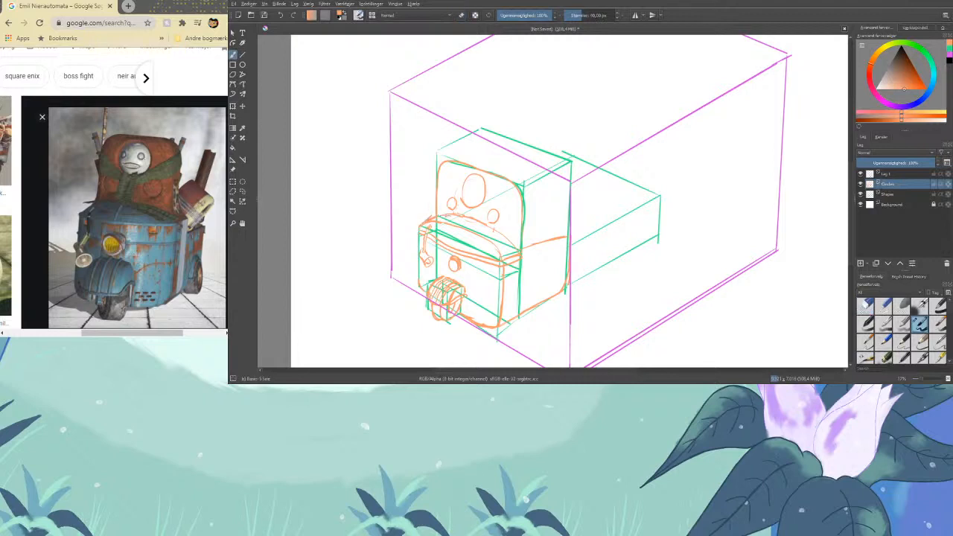
{"action": "key", "text": "slash"}
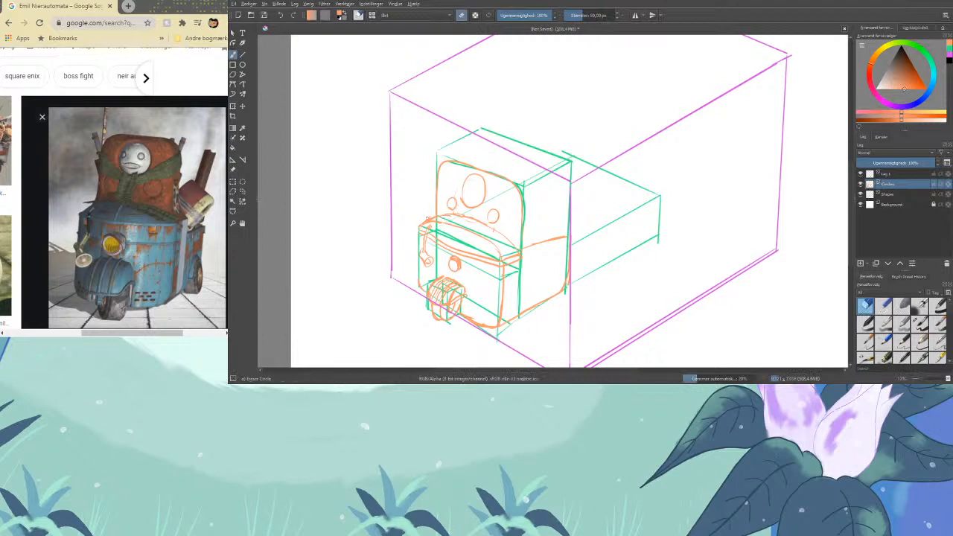
{"action": "key", "text": "slash"}
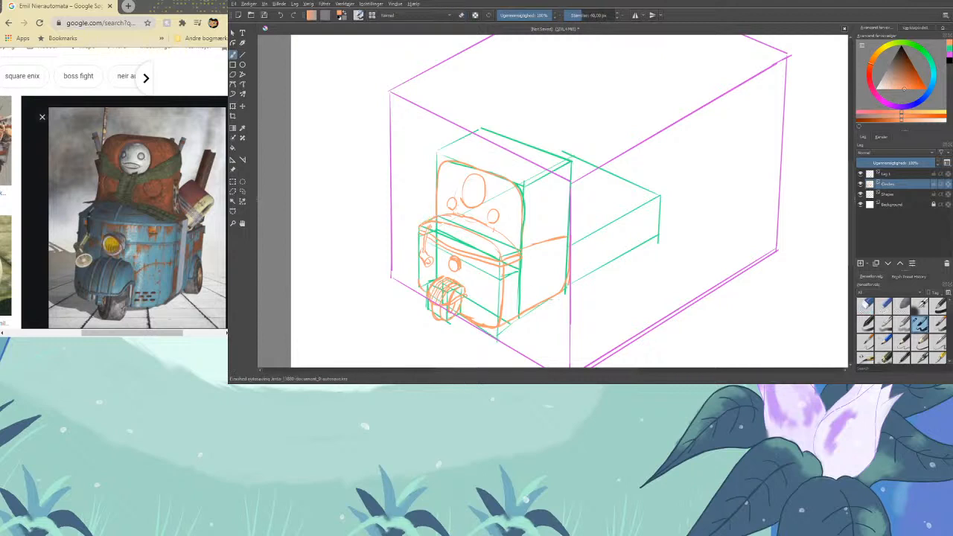
{"action": "key", "text": "slash"}
{"action": "key", "text": "slash"}
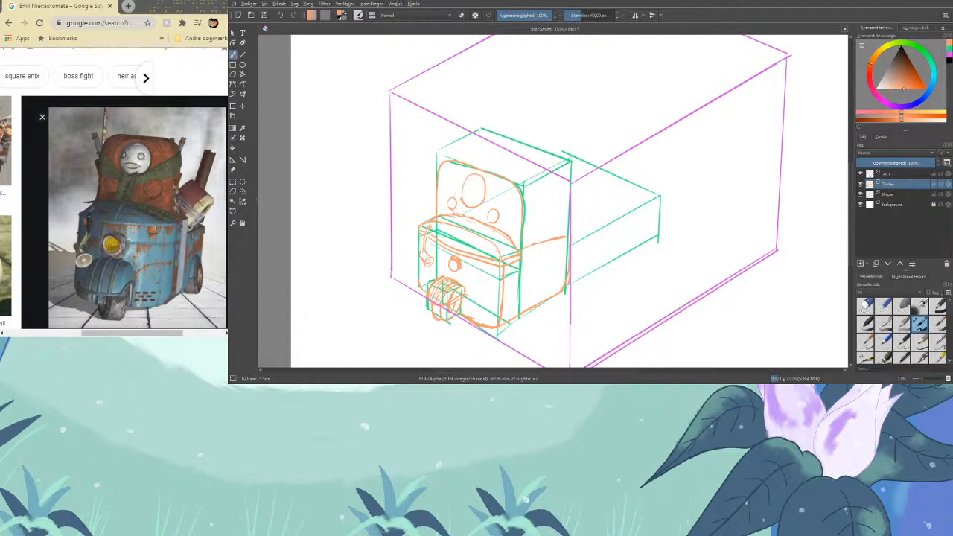
{"action": "key", "text": "e"}
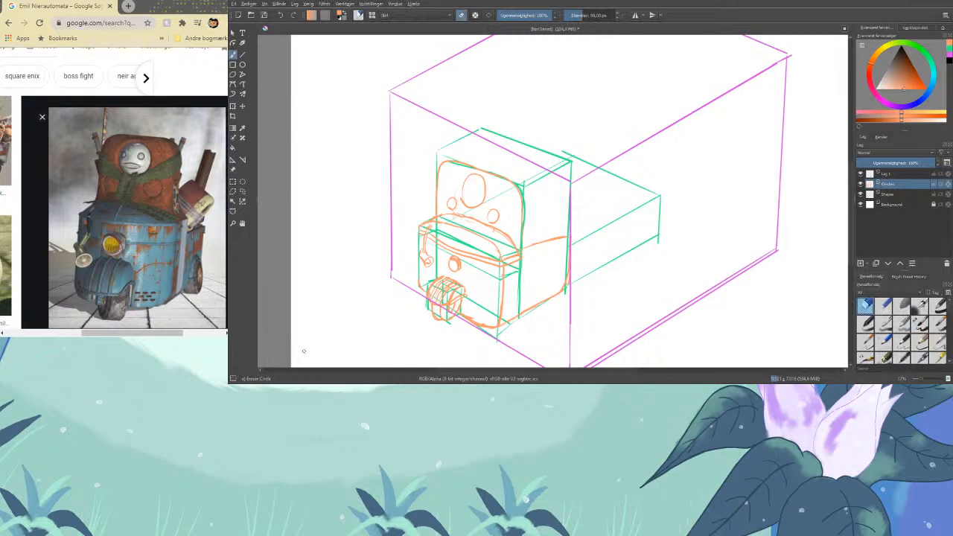
{"action": "key", "text": "e"}
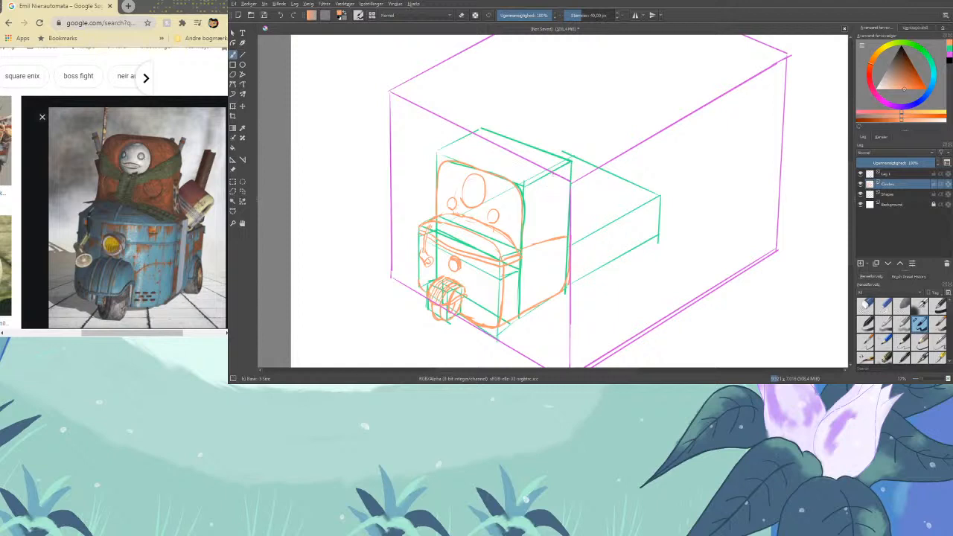
Sketch the cab's rear vertical edge and curved roof line in orange, cleaning up stray lines with the eraser
{"action": "left_click_drag", "start_coordinate": [553, 183], "coordinate": [555, 227]}
{"action": "mouse_move", "coordinate": [512, 152]}
{"action": "left_mouse_down"}
{"action": "mouse_move", "coordinate": [476, 142]}
{"action": "mouse_move", "coordinate": [451, 151]}
{"action": "mouse_move", "coordinate": [477, 140]}
{"action": "mouse_move", "coordinate": [451, 154]}
{"action": "mouse_move", "coordinate": [488, 141]}
{"action": "left_mouse_up"}
{"action": "key", "text": "slash"}
{"action": "key", "text": "slash"}
{"action": "key", "text": "slash"}
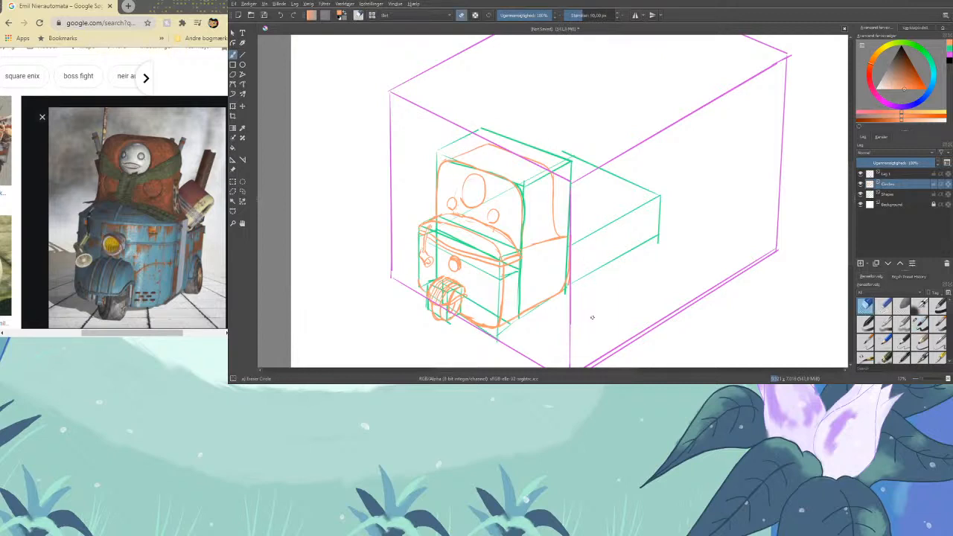
Erase the large oval on the cab front and redraw it in orange as a rounder circle
{"action": "key", "text": "slash"}
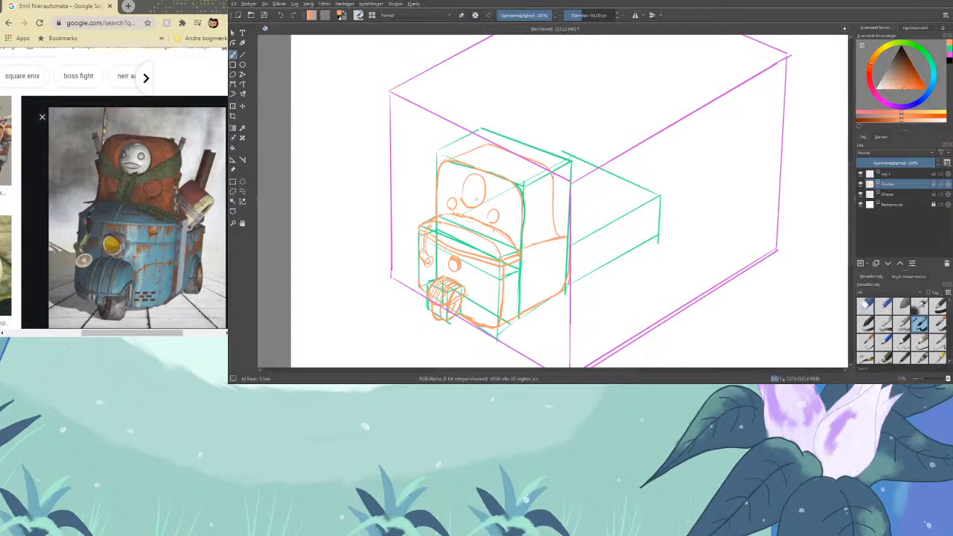
{"action": "key", "text": "slash"}
{"action": "key", "text": "slash"}
{"action": "key", "text": "slash"}
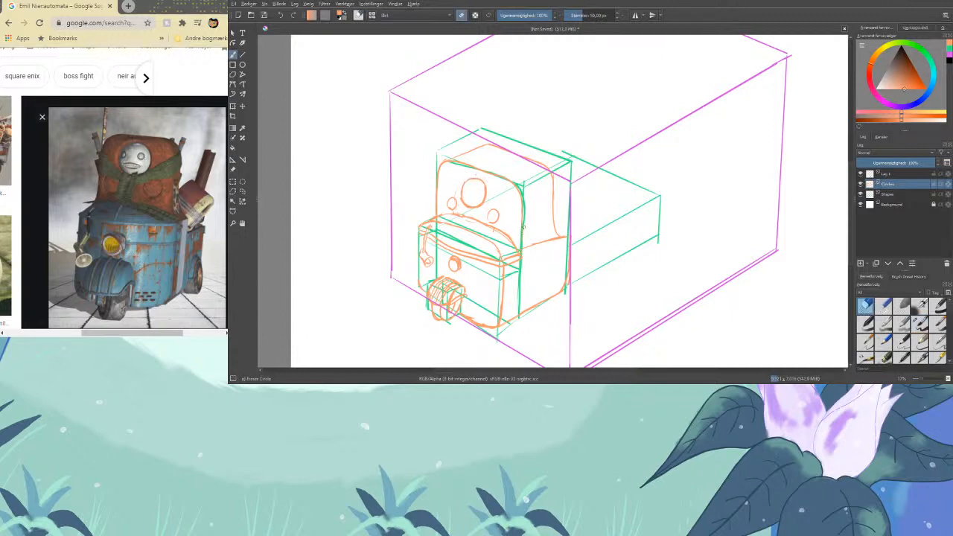
{"action": "mouse_move", "coordinate": [482, 179]}
{"action": "left_mouse_down"}
{"action": "mouse_move", "coordinate": [488, 200]}
{"action": "mouse_move", "coordinate": [492, 187]}
{"action": "mouse_move", "coordinate": [479, 177]}
{"action": "mouse_move", "coordinate": [459, 199]}
{"action": "left_mouse_up"}
{"action": "left_click", "coordinate": [920, 324]}
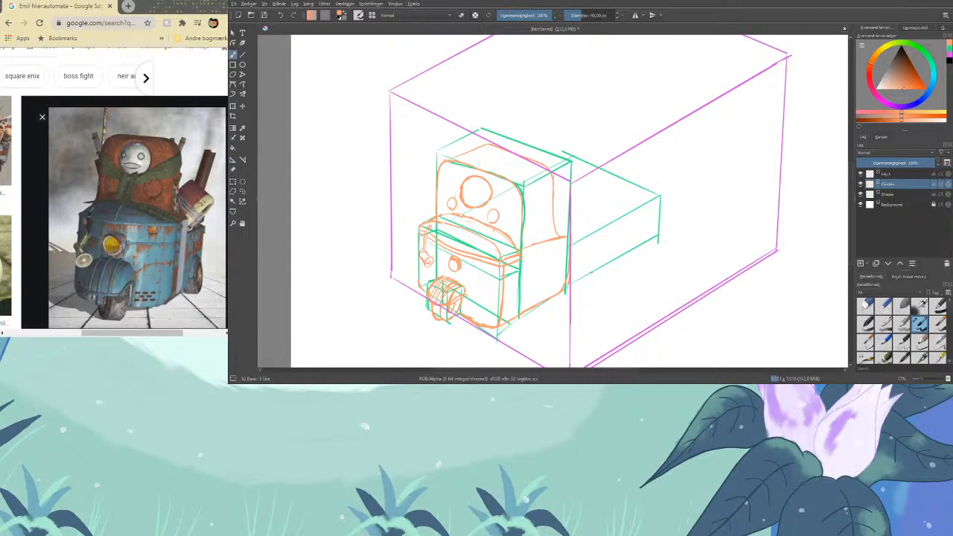
Add an orange trim line across the lower hood front and strengthen the cab's rear edge and the side panel's top line
{"action": "left_click_drag", "start_coordinate": [471, 273], "coordinate": [510, 289]}
{"action": "left_click_drag", "start_coordinate": [506, 285], "coordinate": [516, 283]}
{"action": "left_click_drag", "start_coordinate": [554, 204], "coordinate": [556, 239]}
{"action": "left_click_drag", "start_coordinate": [525, 249], "coordinate": [548, 242]}
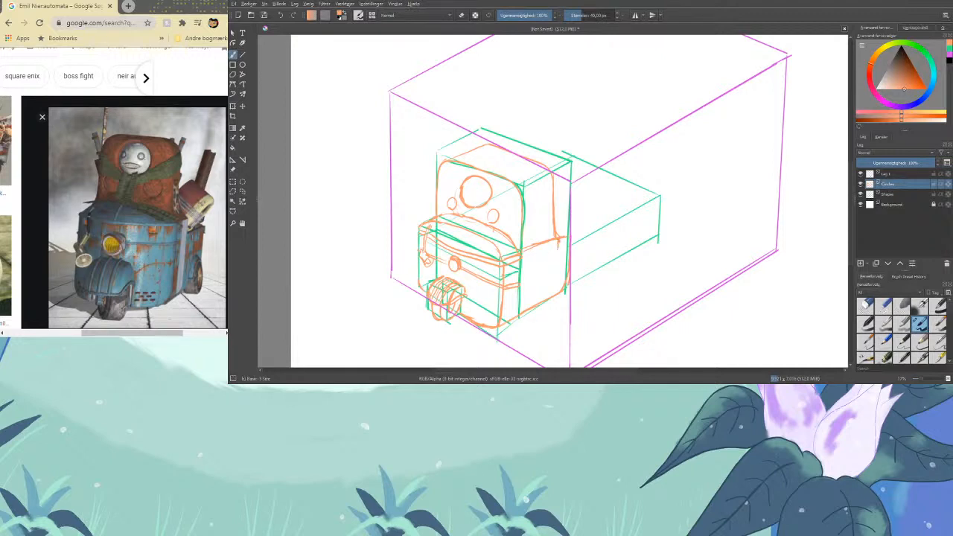
Draw the side panel's rear vertical edge in orange, redrawing it after erasing the first stroke, and add a small handle near the front
{"action": "left_click_drag", "start_coordinate": [558, 249], "coordinate": [556, 291]}
{"action": "key", "text": "e"}
{"action": "left_click_drag", "start_coordinate": [552, 257], "coordinate": [556, 281]}
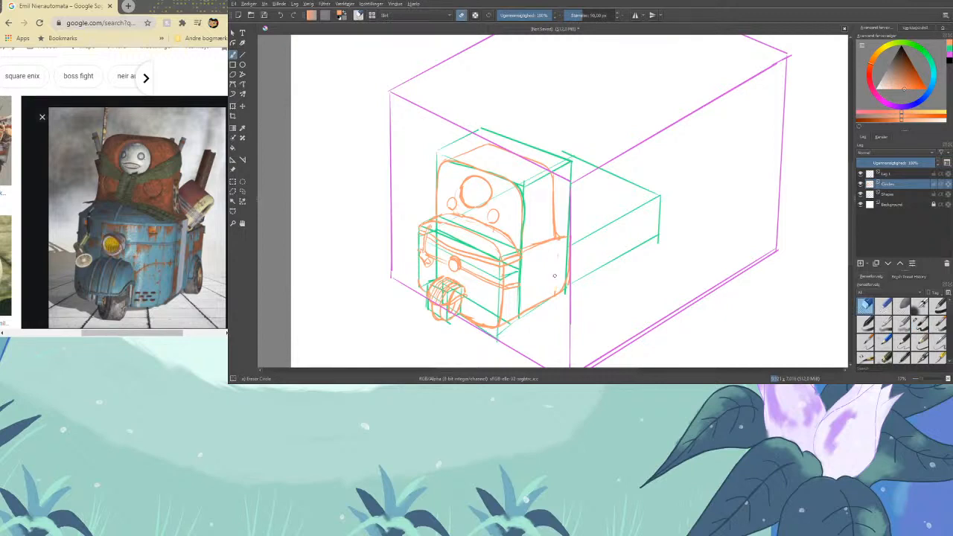
{"action": "key", "text": "/"}
{"action": "left_click_drag", "start_coordinate": [558, 239], "coordinate": [554, 298]}
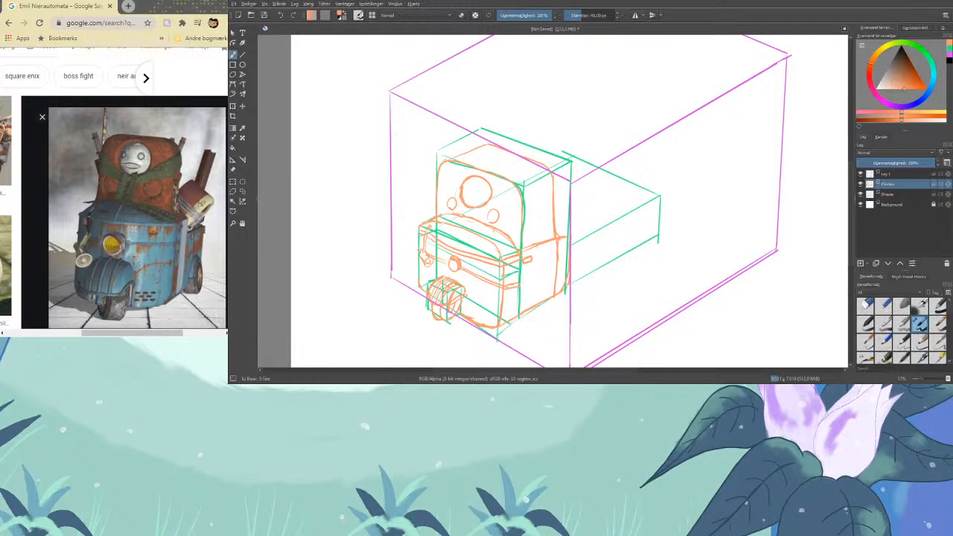
Try an orange vertical dividing line down the middle of the van's side panel
{"action": "left_click_drag", "start_coordinate": [538, 244], "coordinate": [537, 304]}
{"action": "left_click", "coordinate": [865, 305]}
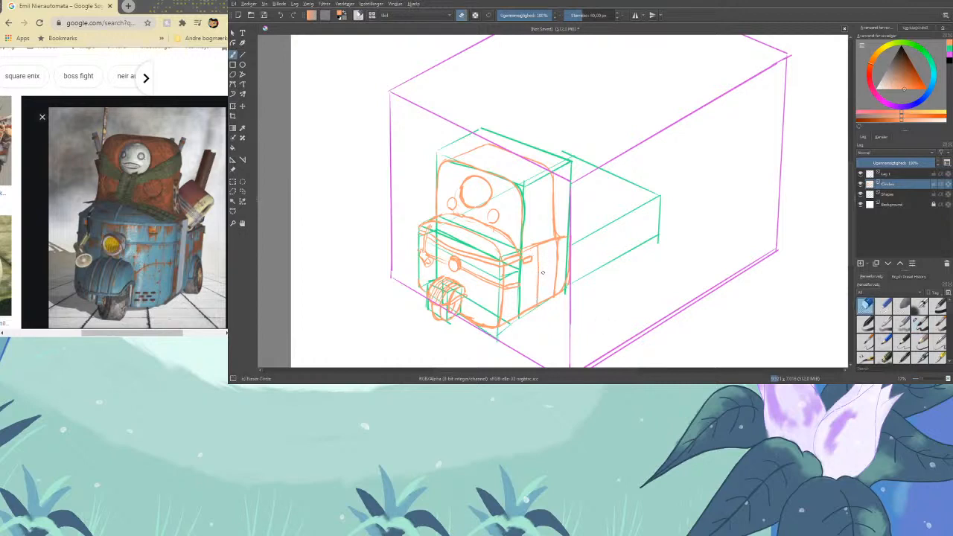
{"action": "mouse_move", "coordinate": [538, 278]}
{"action": "left_mouse_down"}
{"action": "mouse_move", "coordinate": [539, 249]}
{"action": "mouse_move", "coordinate": [536, 296]}
{"action": "left_mouse_up"}
{"action": "left_click", "coordinate": [921, 322]}
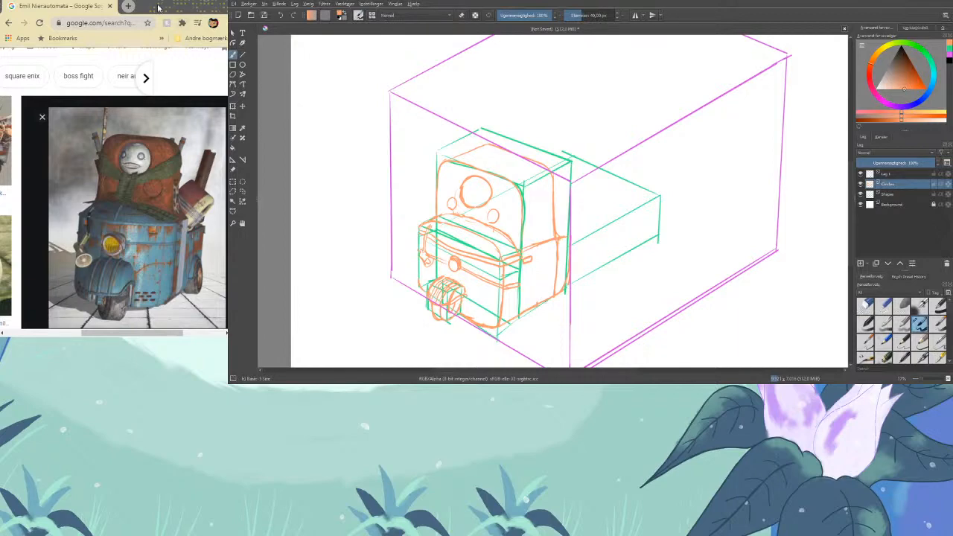
Switch to the browser and open google.com in a new tab
{"action": "left_click", "coordinate": [127, 5]}
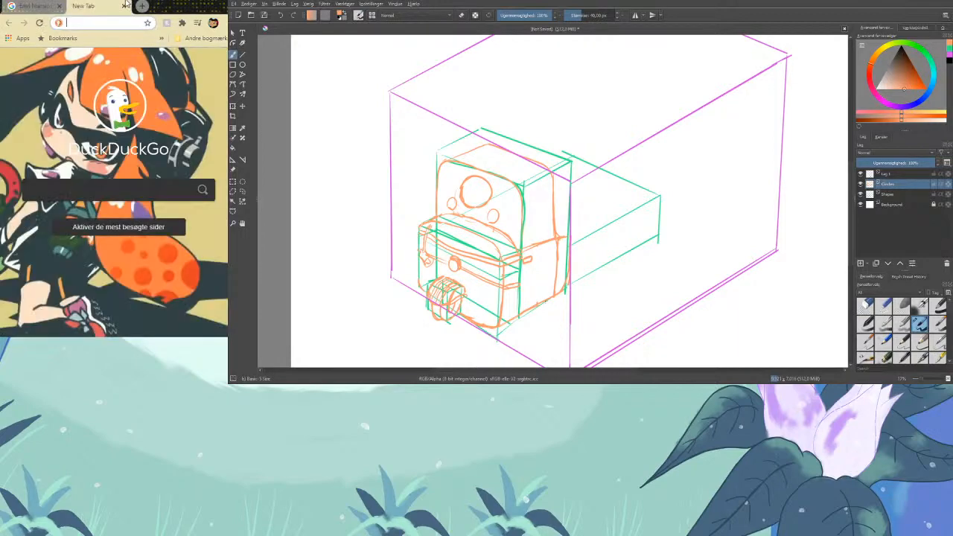
{"action": "type", "text": "google.com"}
{"action": "key", "text": "Return"}
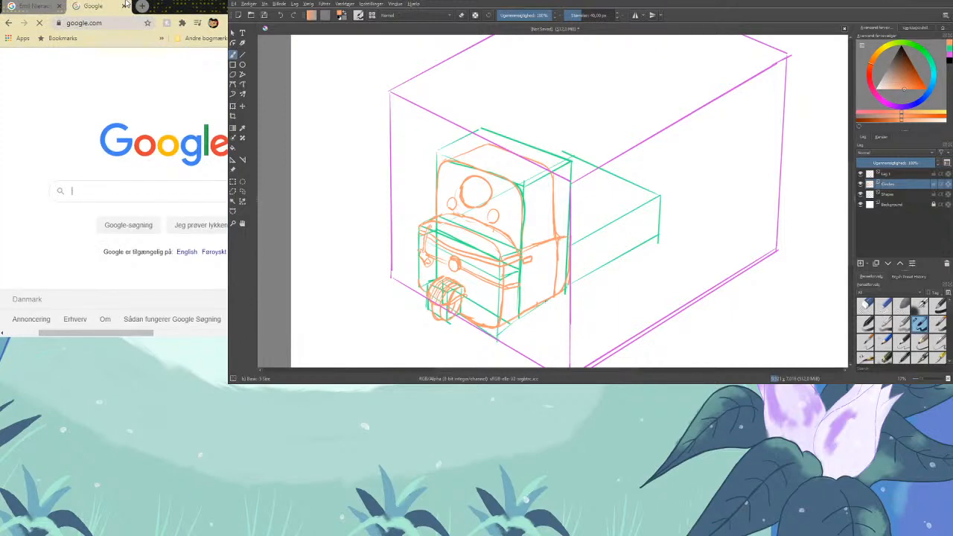
{"action": "type", "text": "EmilNi"}
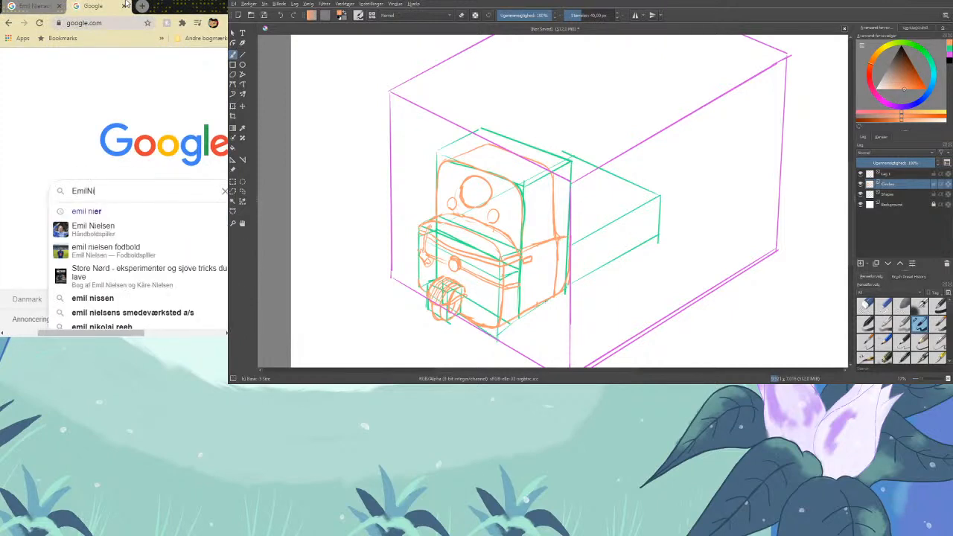
{"action": "key", "text": "BackSpace"}
{"action": "key", "text": "BackSpace"}
{"action": "key", "text": "BackSpace"}
{"action": "type", "text": "N"}
{"action": "key", "text": "BackSpace"}
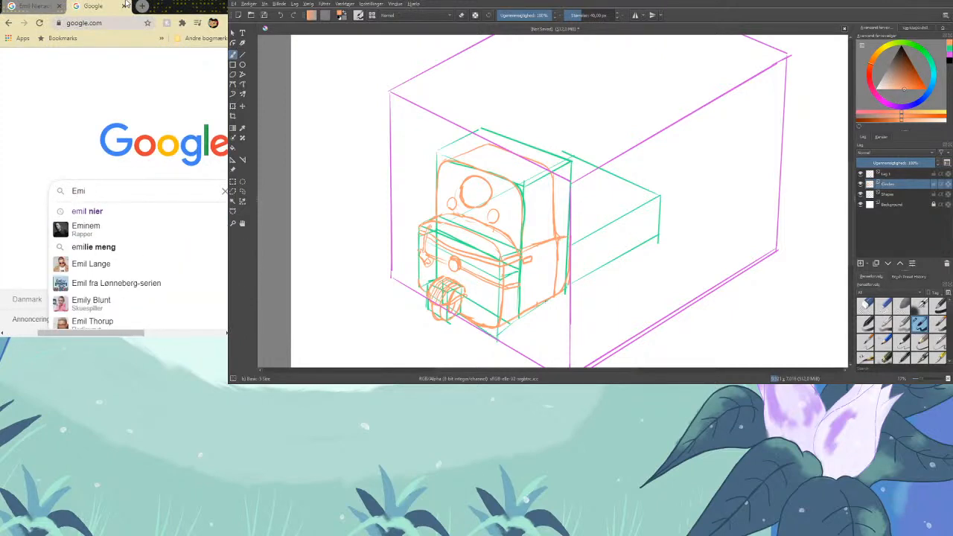
{"action": "type", "text": "l"}
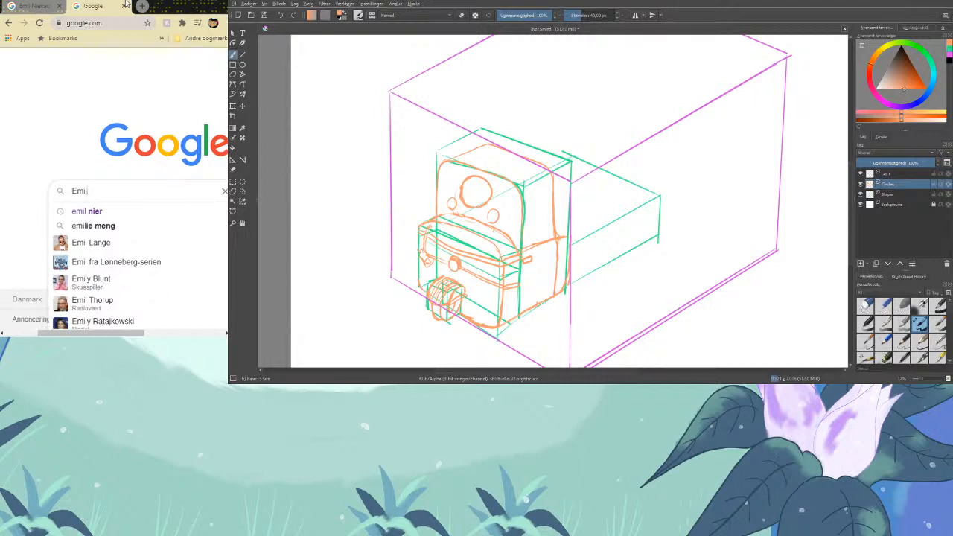
{"action": "key", "text": "BackSpace"}
{"action": "key", "text": "BackSpace"}
{"action": "key", "text": "BackSpace"}
{"action": "key", "text": "BackSpace"}
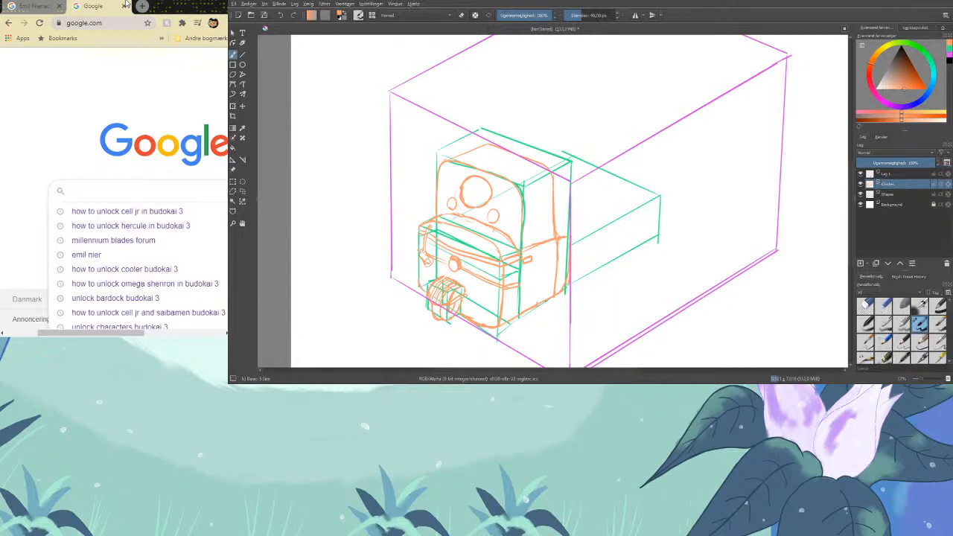
Search Google for "emil nier automata" and show the image results
{"action": "type", "text": "Emil"}
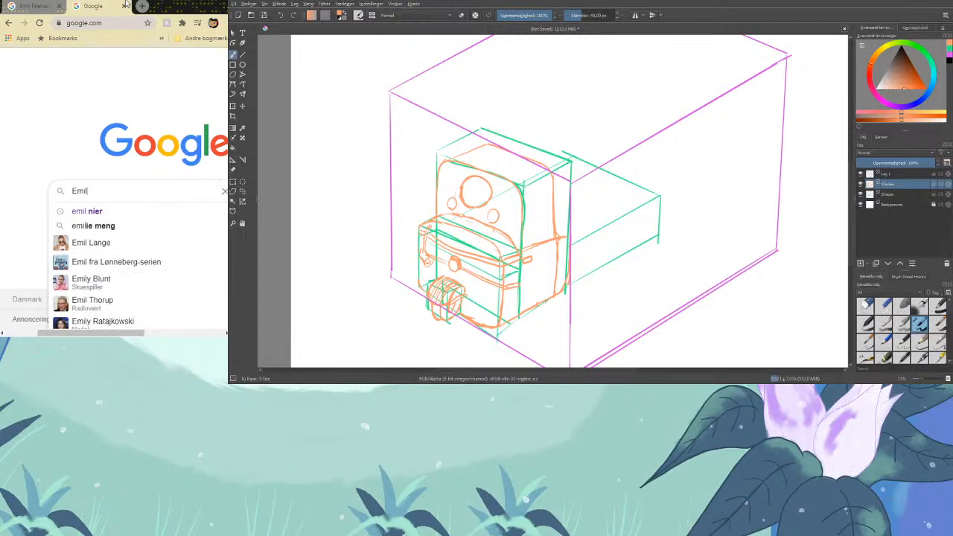
{"action": "type", "text": "Ni"}
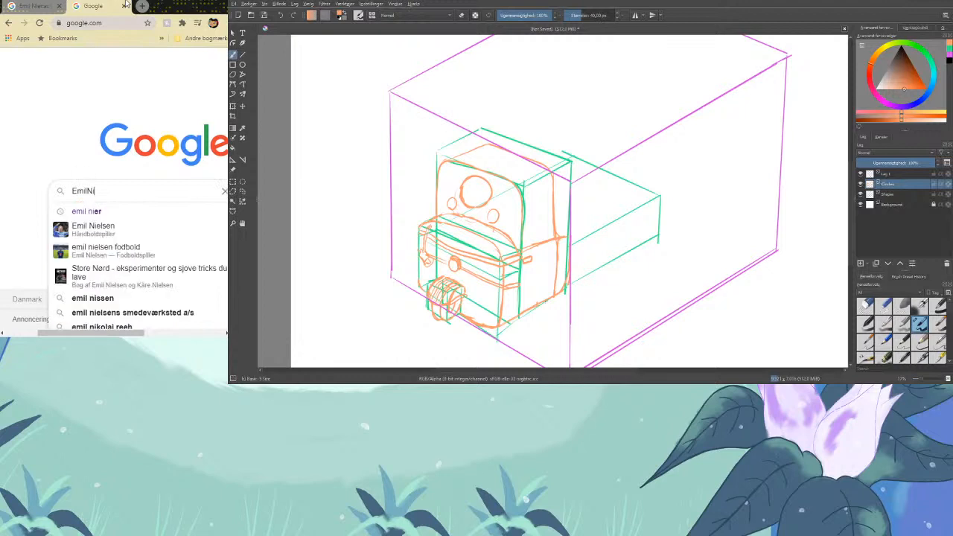
{"action": "type", "text": "eRAu"}
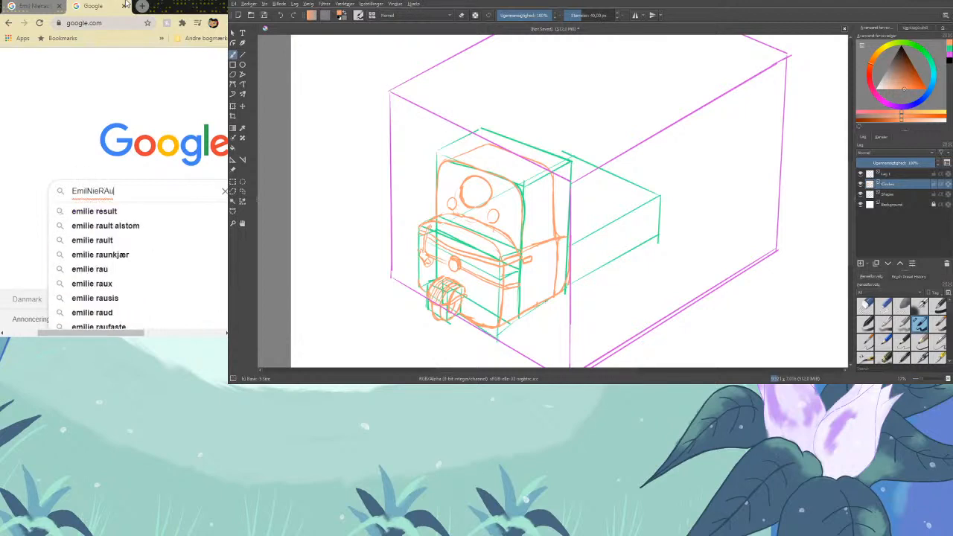
{"action": "type", "text": "tomata"}
{"action": "key", "text": "Down"}
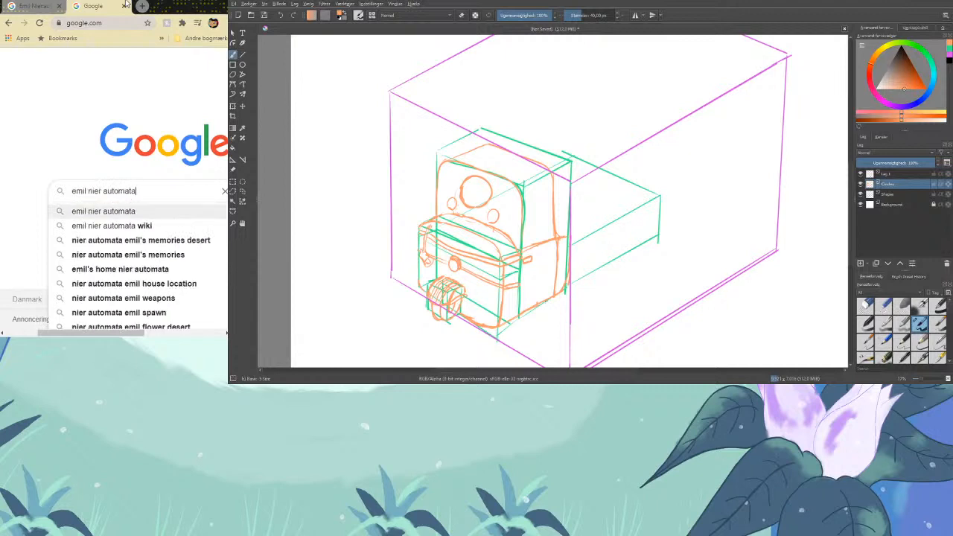
{"action": "key", "text": "Return"}
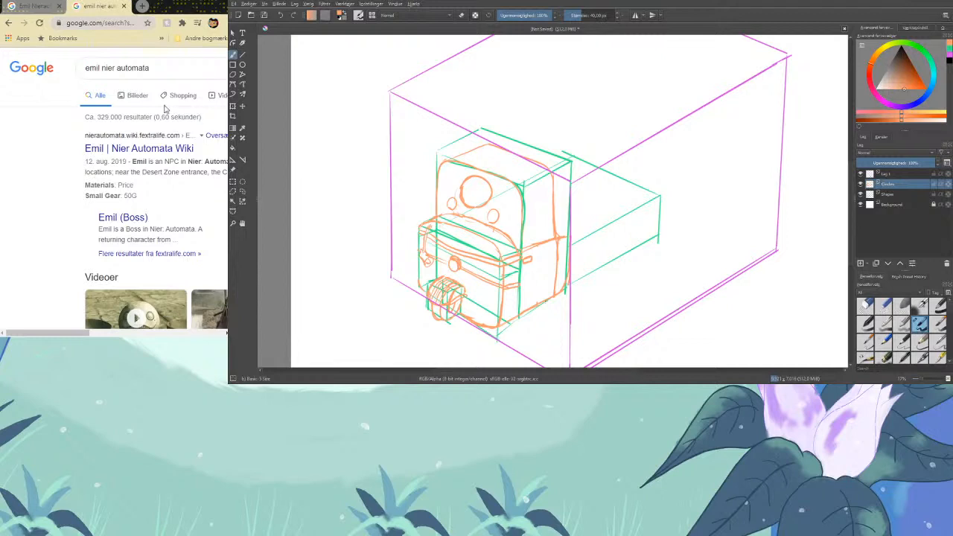
{"action": "left_click", "coordinate": [140, 99]}
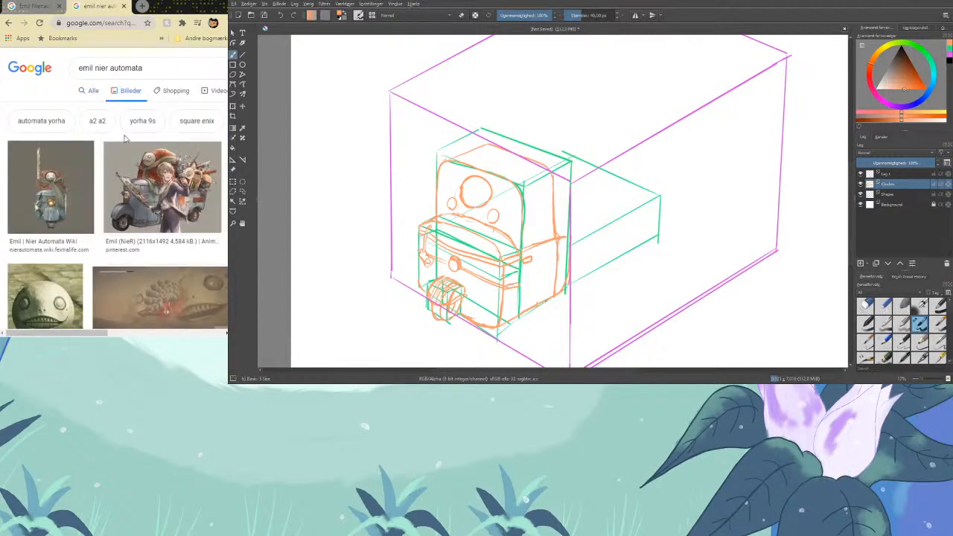
Check the original van reference and its image search in the first browser tab
{"action": "left_click", "coordinate": [161, 70]}
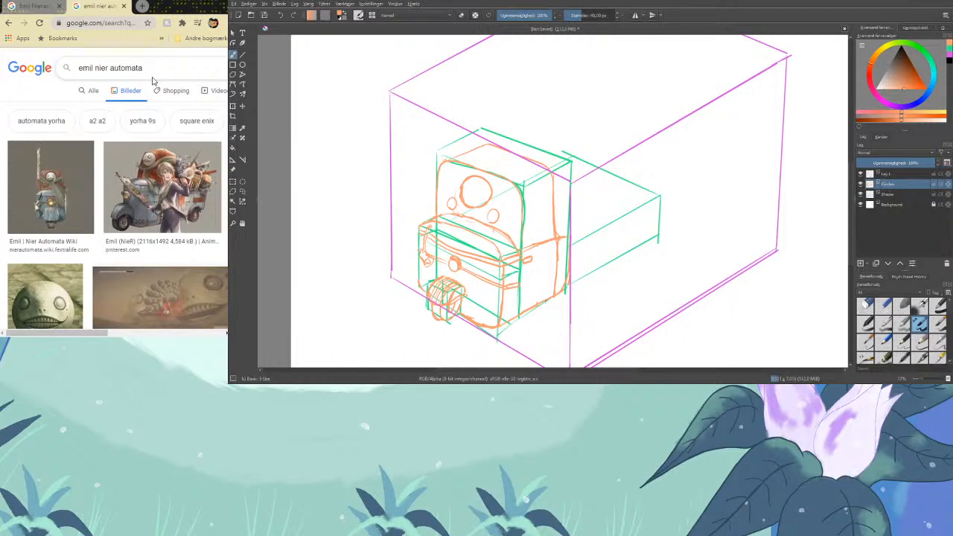
{"action": "left_click", "coordinate": [38, 6]}
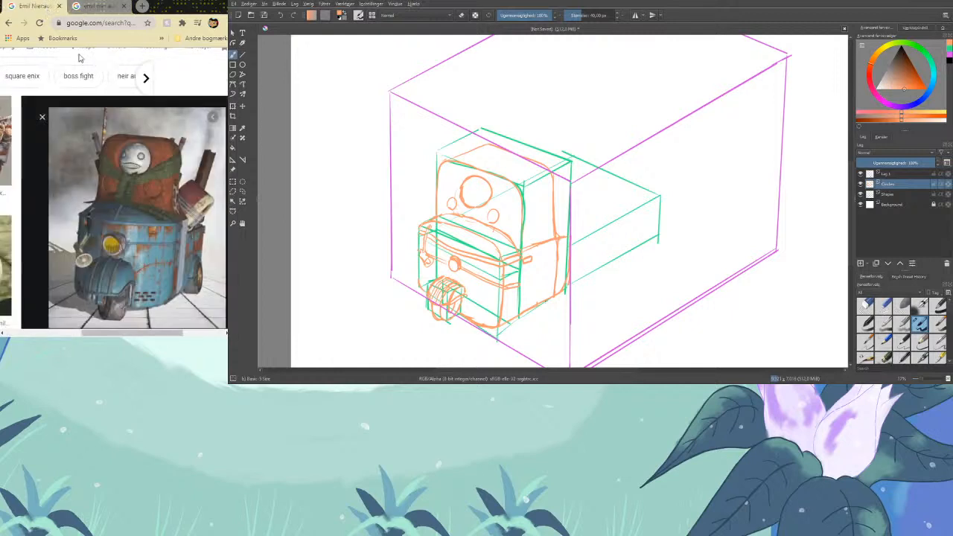
{"action": "scroll", "coordinate": [92, 96], "scroll_direction": "up", "scroll_amount": 1}
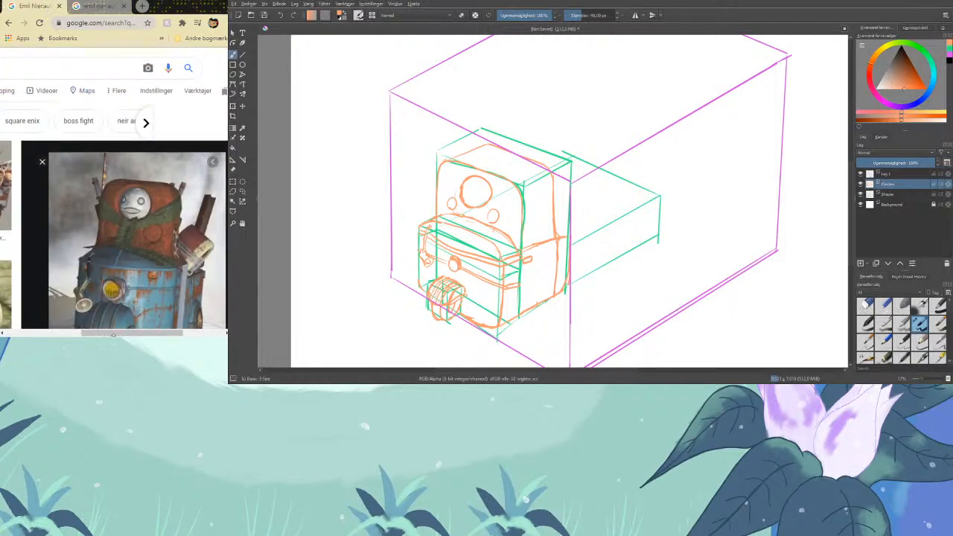
{"action": "left_click_drag", "start_coordinate": [113, 334], "coordinate": [34, 334]}
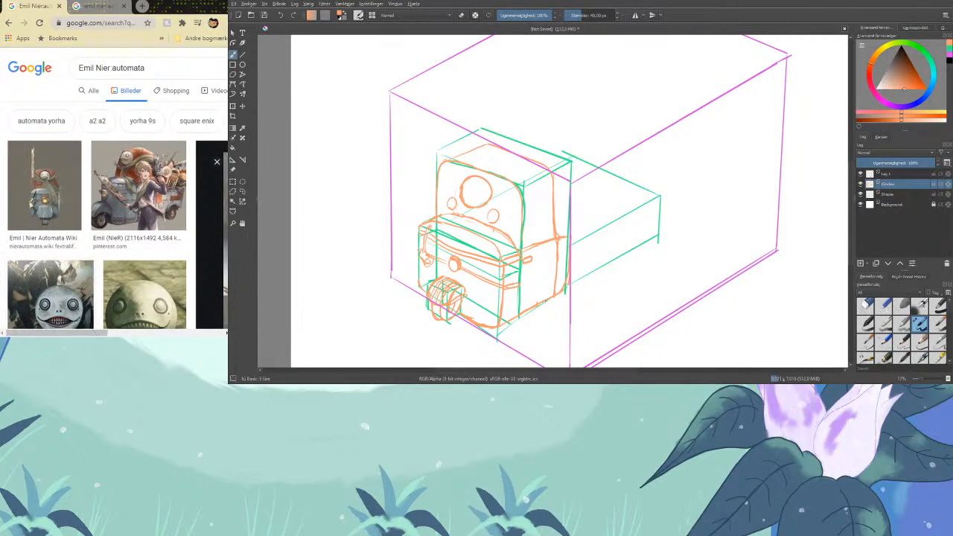
{"action": "left_click_drag", "start_coordinate": [98, 334], "coordinate": [170, 332]}
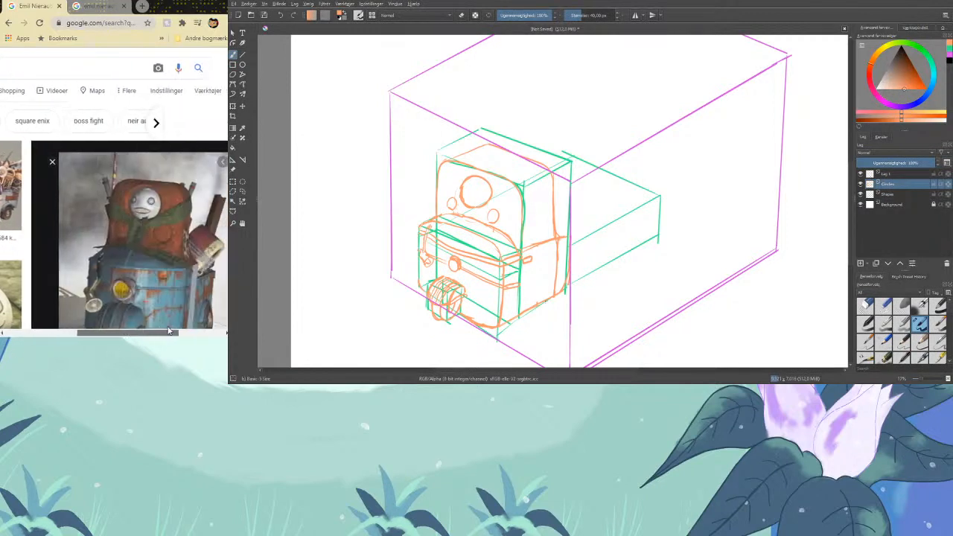
Return to the new image search and look through the results for other views of Emil's van
{"action": "left_click", "coordinate": [94, 6]}
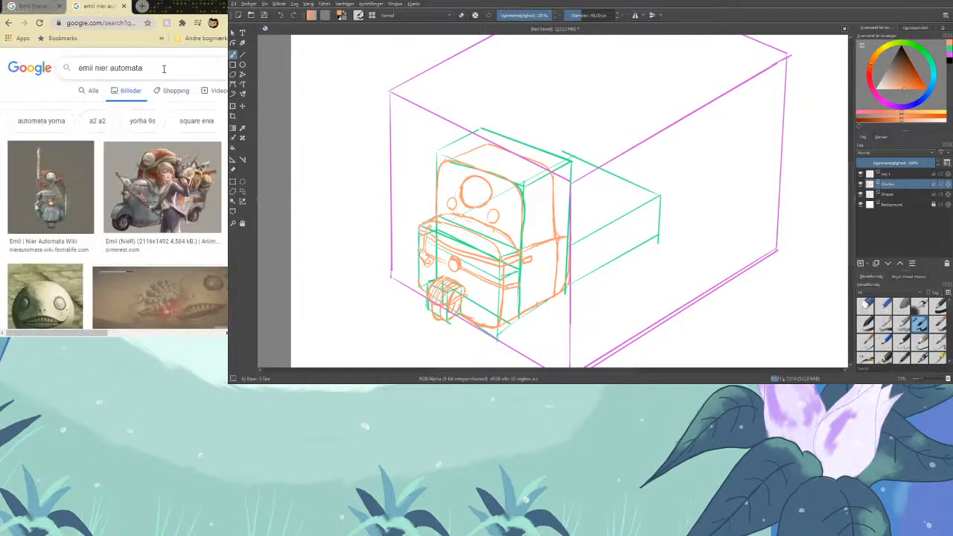
{"action": "type", "text": "n"}
{"action": "scroll", "coordinate": [175, 152], "scroll_direction": "down", "scroll_amount": 2}
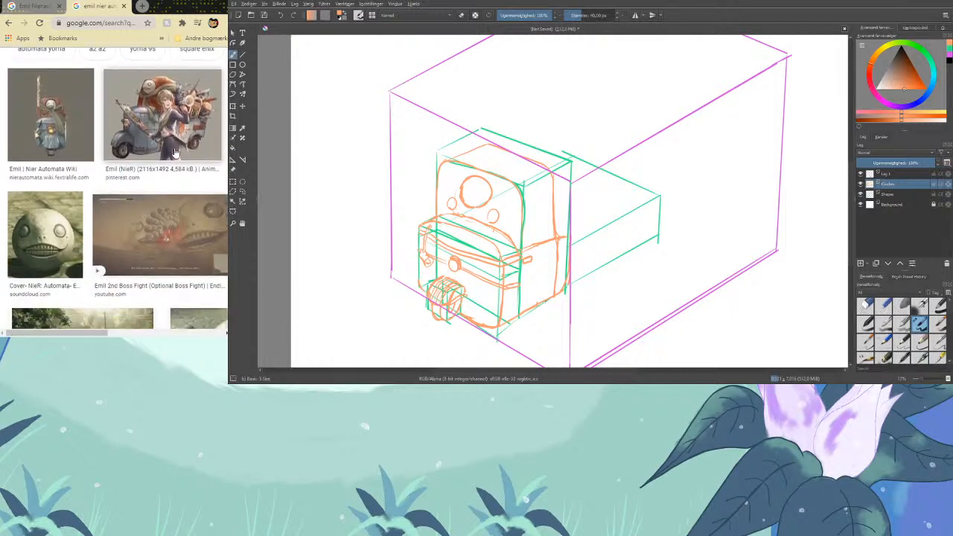
{"action": "scroll", "coordinate": [175, 152], "scroll_direction": "down", "scroll_amount": 2}
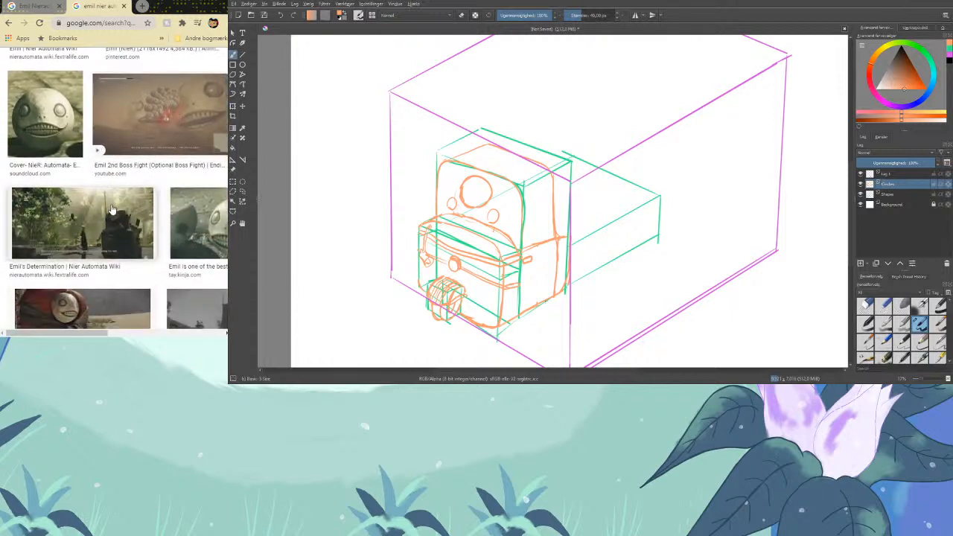
{"action": "scroll", "coordinate": [120, 294], "scroll_direction": "down", "scroll_amount": 3}
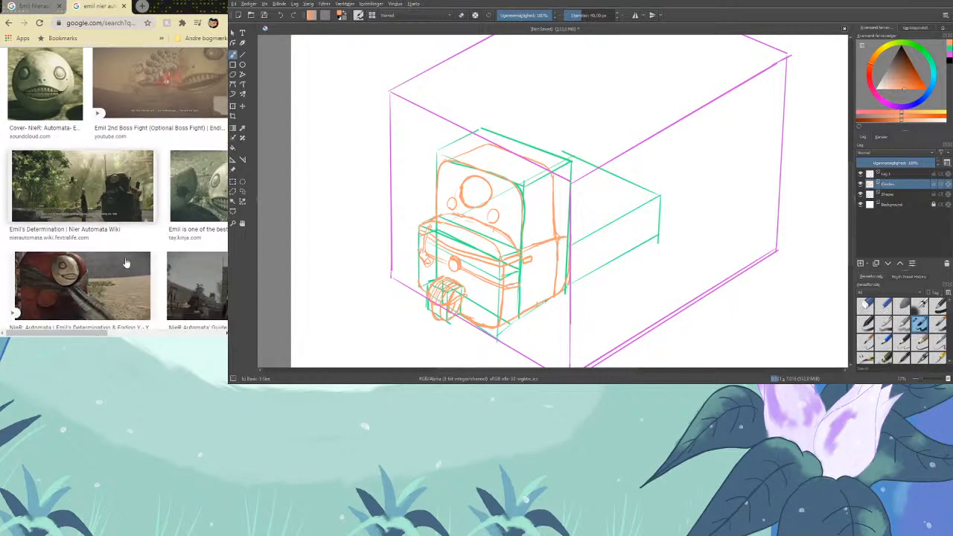
{"action": "scroll", "coordinate": [125, 262], "scroll_direction": "down", "scroll_amount": 3}
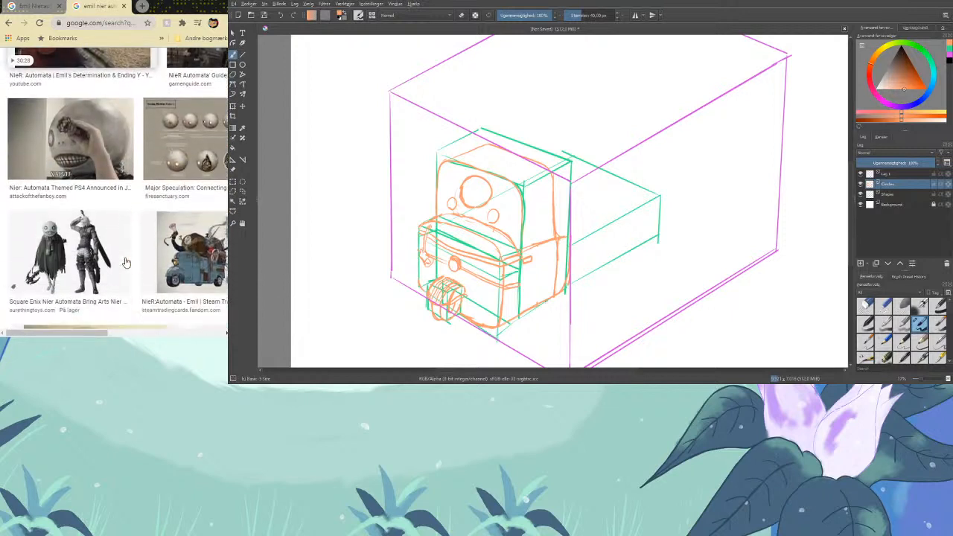
{"action": "scroll", "coordinate": [119, 259], "scroll_direction": "down", "scroll_amount": 5}
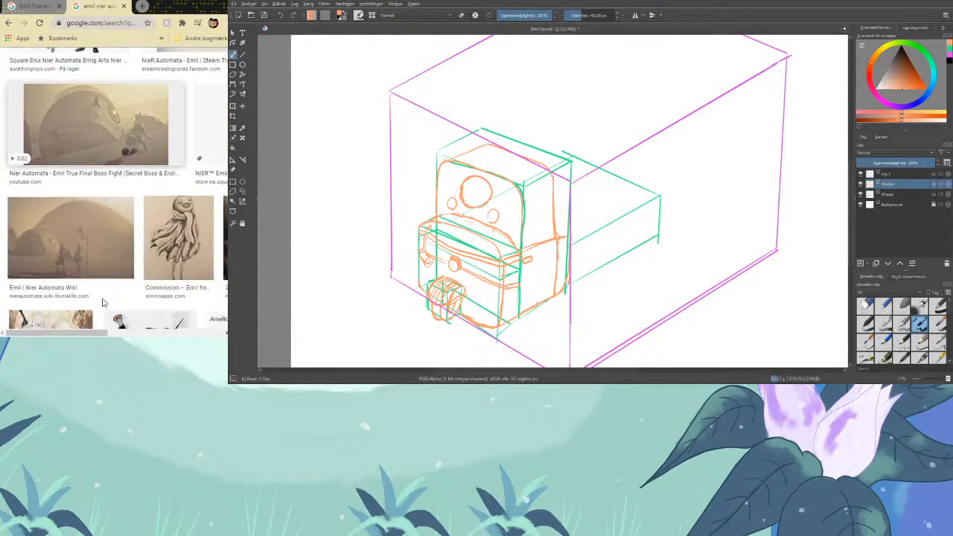
Open the Pinterest image result "Emil (NieR)" showing the van from the side and bring its preview fully into view
{"action": "mouse_move", "coordinate": [97, 334]}
{"action": "left_mouse_down"}
{"action": "mouse_move", "coordinate": [191, 334]}
{"action": "mouse_move", "coordinate": [114, 334]}
{"action": "left_mouse_up"}
{"action": "scroll", "coordinate": [138, 224], "scroll_direction": "up", "scroll_amount": 10}
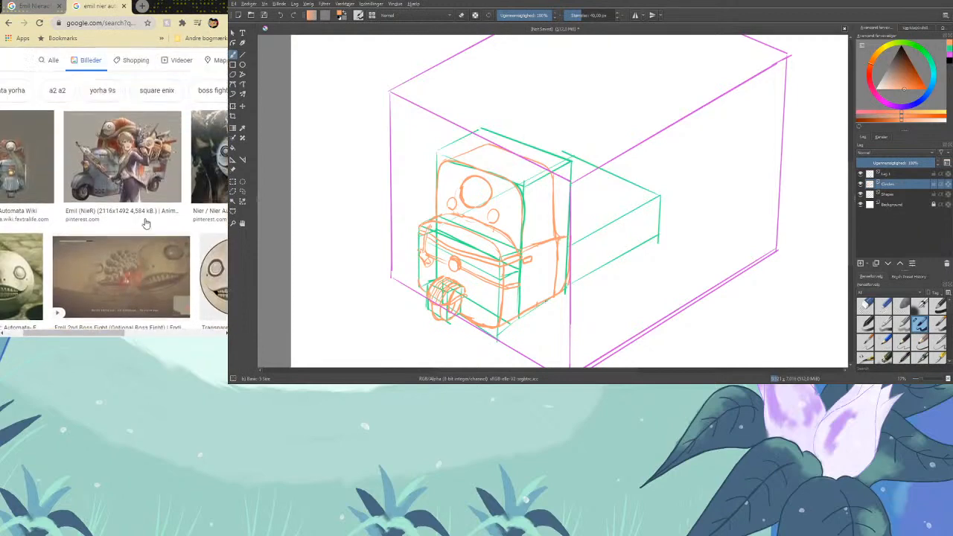
{"action": "left_click", "coordinate": [134, 190]}
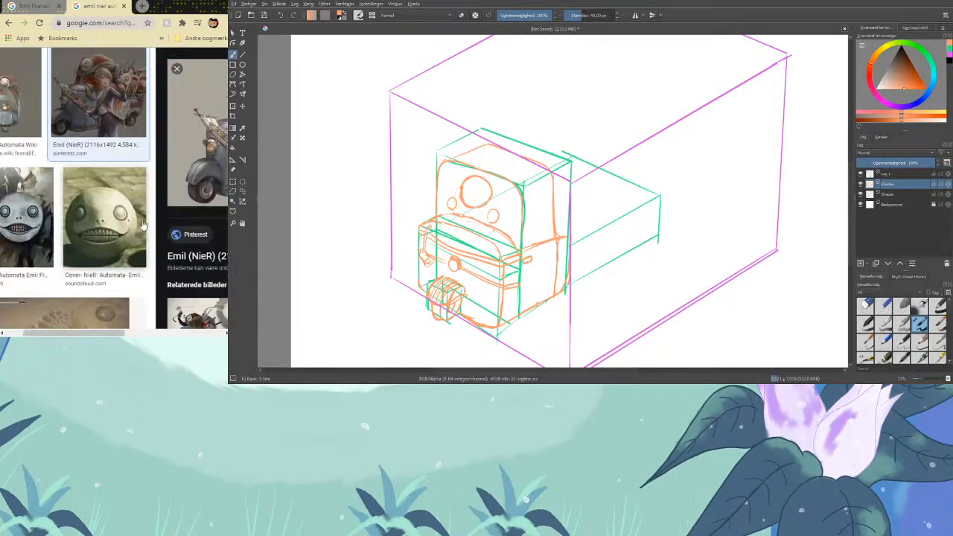
{"action": "left_click_drag", "start_coordinate": [117, 335], "coordinate": [188, 335]}
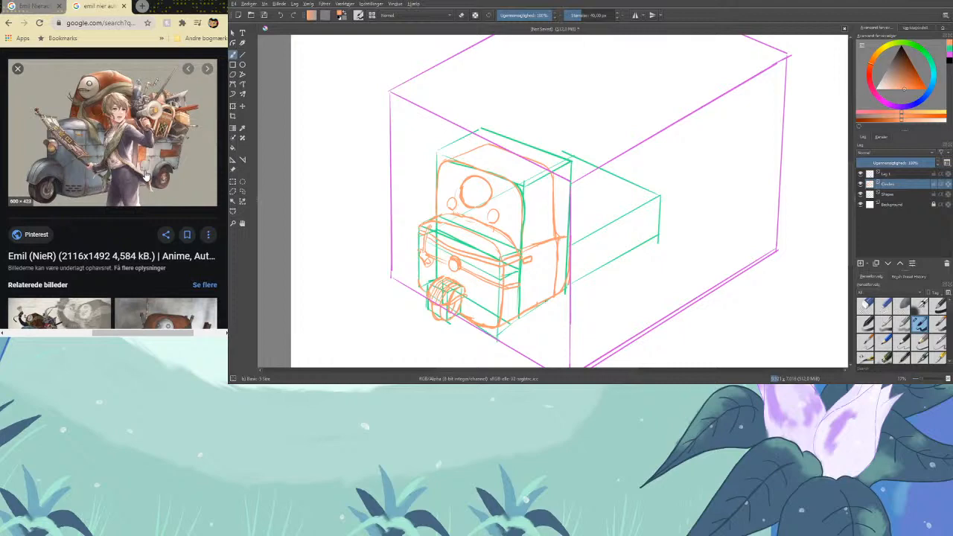
Browse the related images for a clearer side view of the van and open the VS Battles Wiki "Emil (Nier)" preview
{"action": "scroll", "coordinate": [146, 176], "scroll_direction": "down", "scroll_amount": 4}
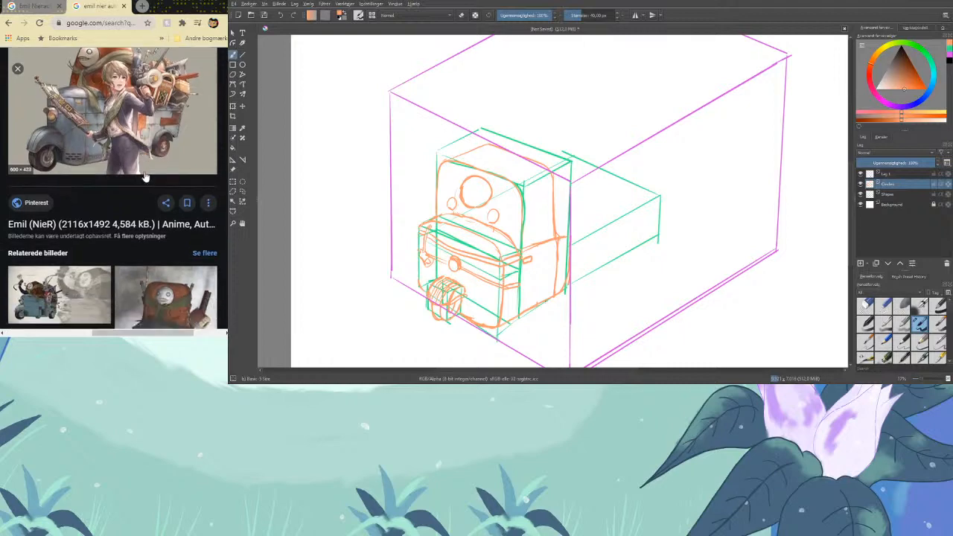
{"action": "left_click", "coordinate": [63, 127]}
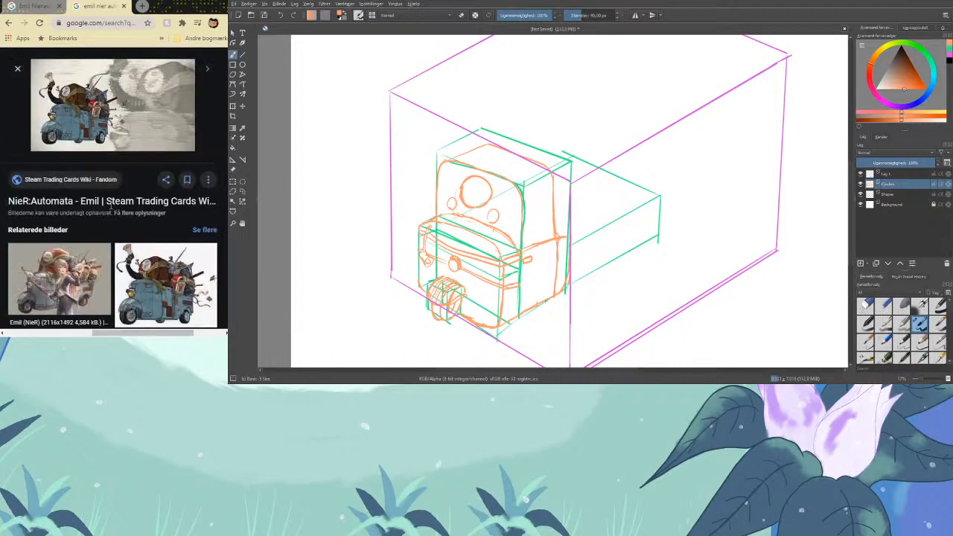
{"action": "left_click", "coordinate": [155, 264]}
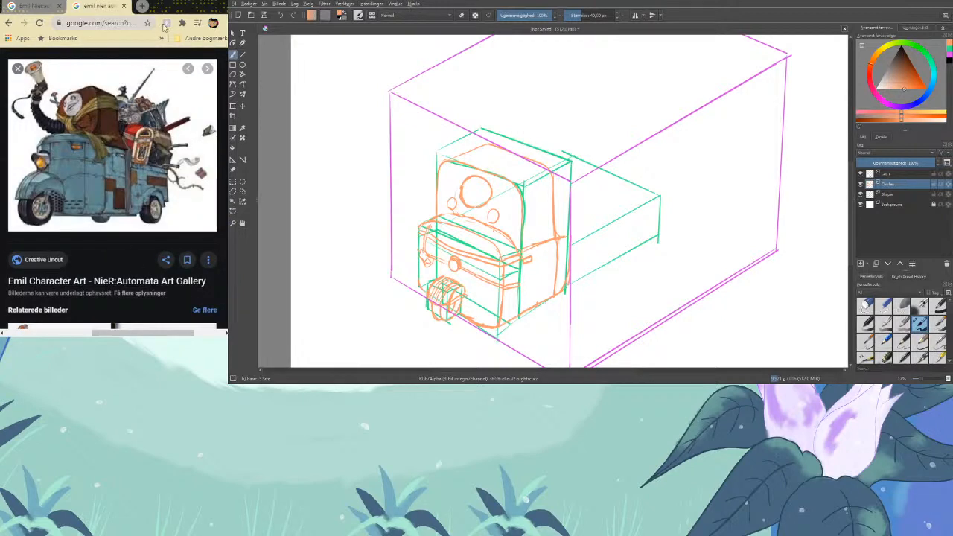
{"action": "scroll", "coordinate": [129, 147], "scroll_direction": "down", "scroll_amount": 1}
{"action": "scroll", "coordinate": [129, 148], "scroll_direction": "down", "scroll_amount": 5}
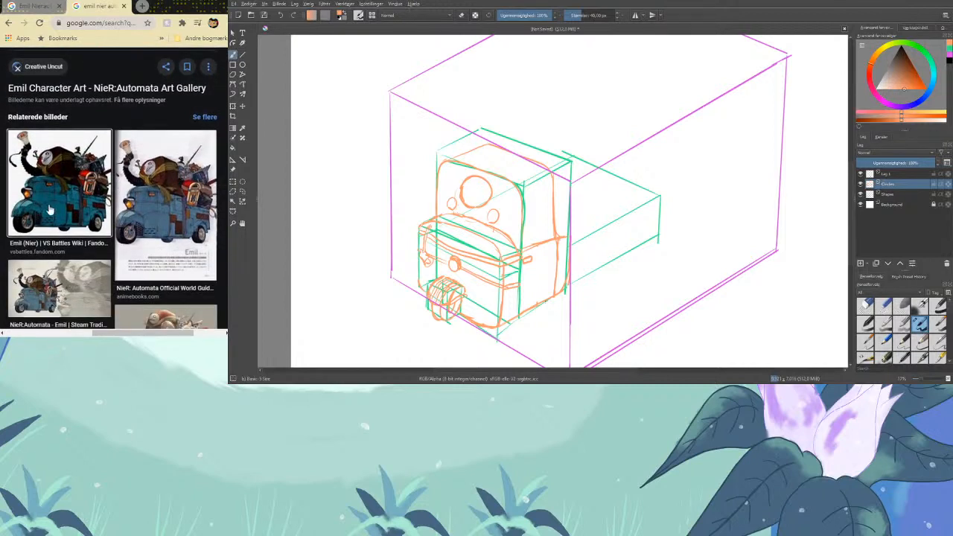
{"action": "left_click", "coordinate": [51, 212]}
{"action": "scroll", "coordinate": [151, 213], "scroll_direction": "up", "scroll_amount": 2}
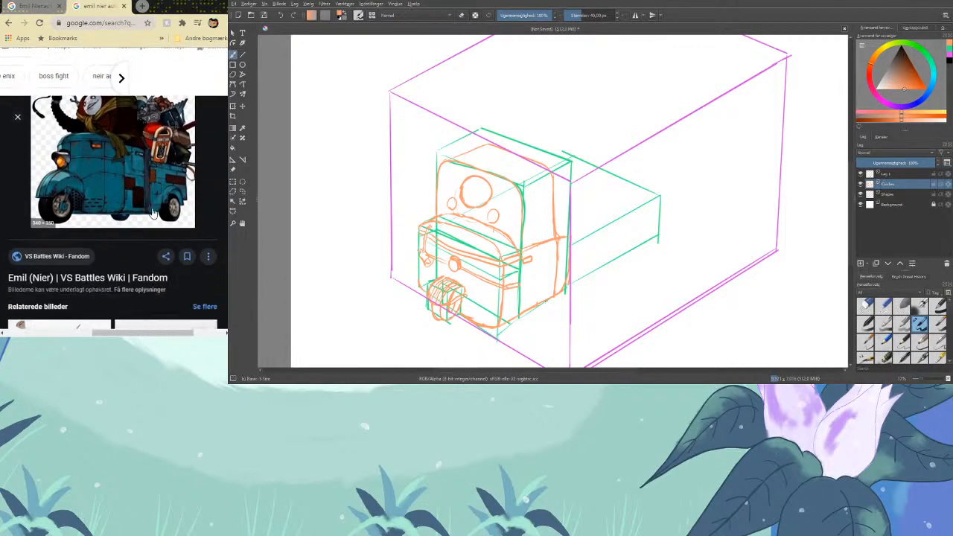
{"action": "scroll", "coordinate": [152, 214], "scroll_direction": "up", "scroll_amount": 1}
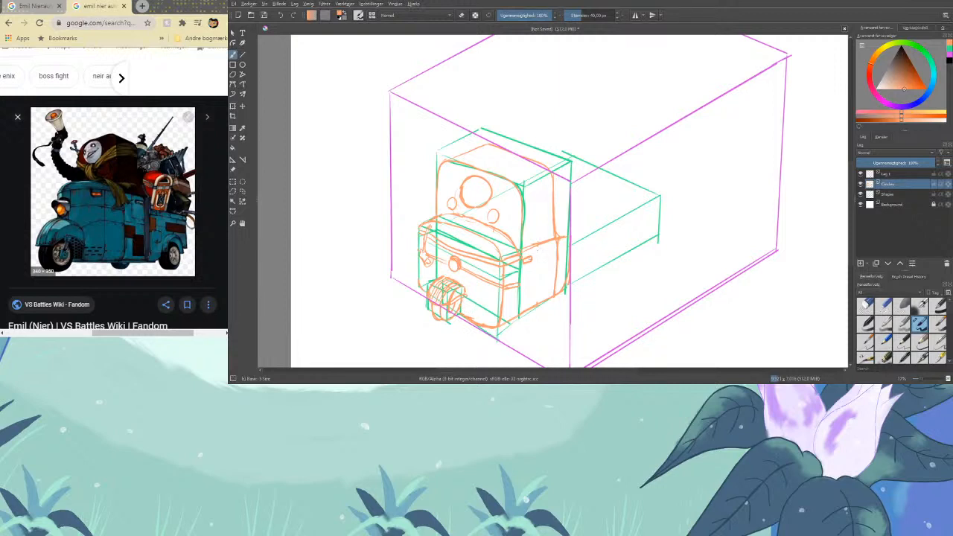
Sketch the lower body edge, a small upper door panel and the side trim lines on the cab in orange
{"action": "key", "text": "e"}
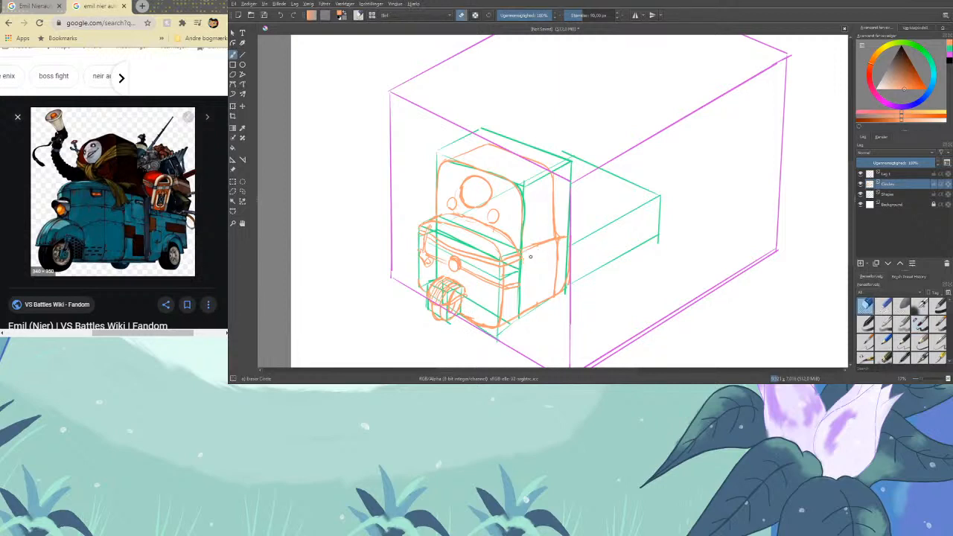
{"action": "key", "text": "e"}
{"action": "key", "text": "e"}
{"action": "key", "text": "e"}
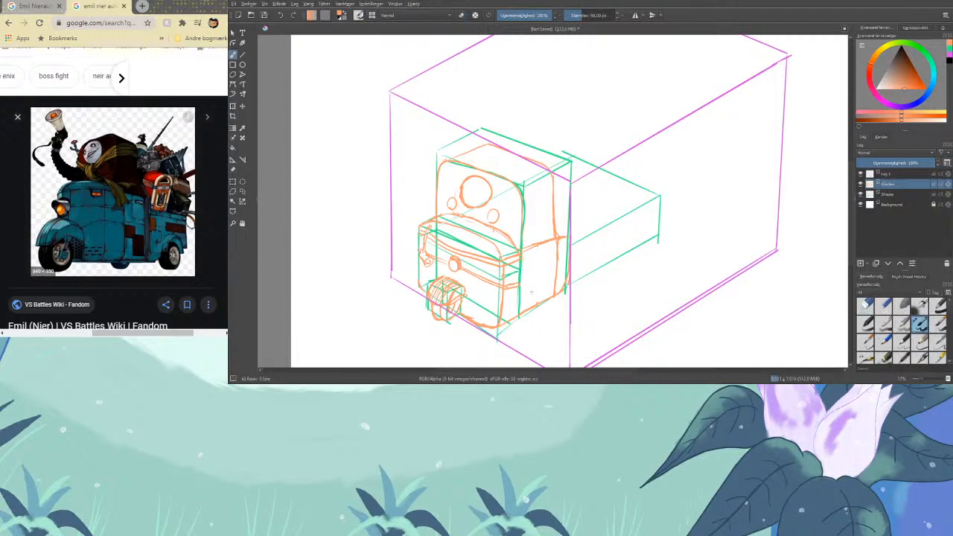
{"action": "left_click_drag", "start_coordinate": [521, 275], "coordinate": [520, 295]}
{"action": "left_click_drag", "start_coordinate": [513, 323], "coordinate": [501, 327]}
{"action": "mouse_move", "coordinate": [541, 245]}
{"action": "left_mouse_down"}
{"action": "mouse_move", "coordinate": [541, 271]}
{"action": "mouse_move", "coordinate": [557, 266]}
{"action": "left_mouse_up"}
{"action": "mouse_move", "coordinate": [529, 279]}
{"action": "left_mouse_down"}
{"action": "mouse_move", "coordinate": [559, 266]}
{"action": "mouse_move", "coordinate": [530, 281]}
{"action": "mouse_move", "coordinate": [556, 273]}
{"action": "left_mouse_up"}
{"action": "key", "text": "ctrl+z"}
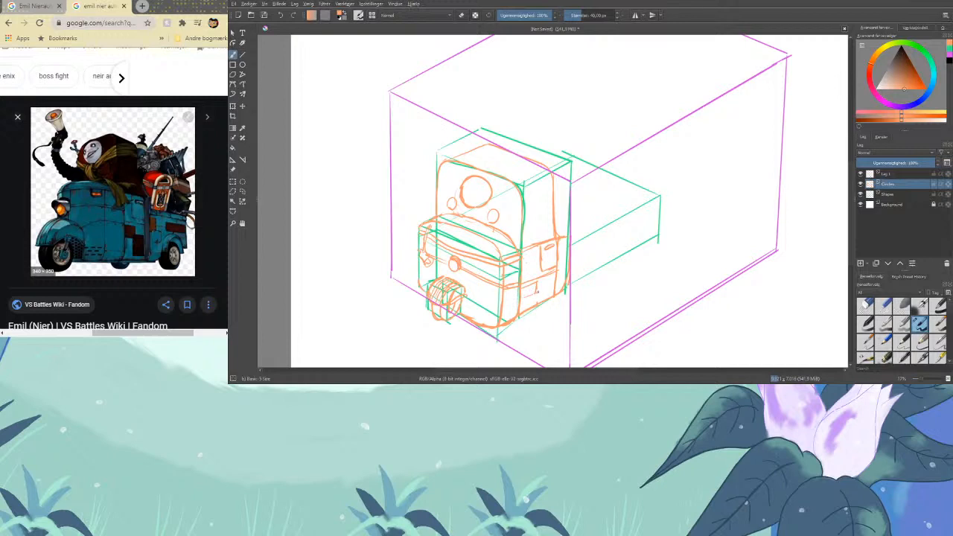
Sketch the rectangular patch low on the cab's side and the vertical strip along its rear edge, tidying the strip's upper end
{"action": "mouse_move", "coordinate": [535, 294]}
{"action": "left_mouse_down"}
{"action": "mouse_move", "coordinate": [534, 304]}
{"action": "mouse_move", "coordinate": [551, 282]}
{"action": "mouse_move", "coordinate": [548, 296]}
{"action": "left_mouse_up"}
{"action": "left_click_drag", "start_coordinate": [548, 283], "coordinate": [549, 297]}
{"action": "left_click_drag", "start_coordinate": [555, 228], "coordinate": [562, 286]}
{"action": "left_click_drag", "start_coordinate": [564, 250], "coordinate": [563, 274]}
{"action": "left_click_drag", "start_coordinate": [566, 224], "coordinate": [560, 234]}
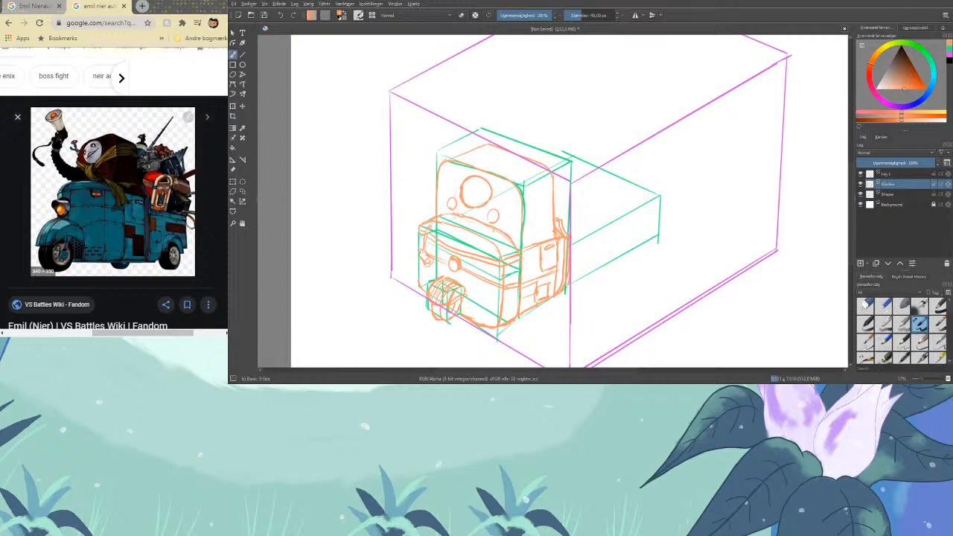
{"action": "key", "text": "slash"}
{"action": "left_click_drag", "start_coordinate": [557, 228], "coordinate": [560, 235]}
Sketch a rear wheel with its arch and hub just behind the cab, and a small panel above it
{"action": "key", "text": "slash"}
{"action": "key", "text": "slash"}
{"action": "key", "text": "slash"}
{"action": "key", "text": "slash"}
{"action": "key", "text": "slash"}
{"action": "mouse_move", "coordinate": [584, 258]}
{"action": "left_mouse_down"}
{"action": "mouse_move", "coordinate": [583, 273]}
{"action": "mouse_move", "coordinate": [595, 239]}
{"action": "left_mouse_up"}
{"action": "left_click_drag", "start_coordinate": [585, 264], "coordinate": [603, 251]}
{"action": "left_click_drag", "start_coordinate": [595, 248], "coordinate": [591, 264]}
{"action": "left_click_drag", "start_coordinate": [581, 281], "coordinate": [590, 286]}
{"action": "left_click_drag", "start_coordinate": [589, 287], "coordinate": [605, 277]}
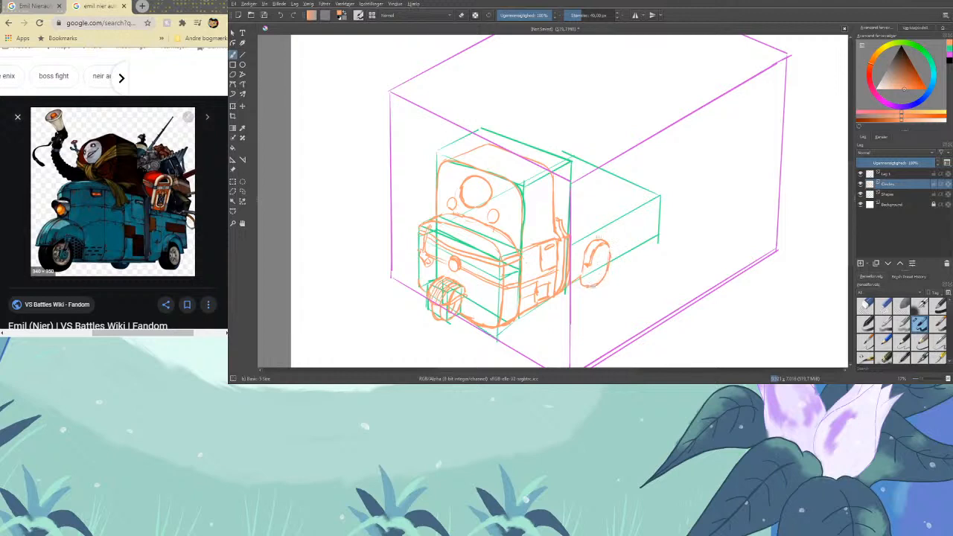
{"action": "mouse_move", "coordinate": [597, 250]}
{"action": "left_mouse_down"}
{"action": "mouse_move", "coordinate": [605, 274]}
{"action": "mouse_move", "coordinate": [593, 278]}
{"action": "left_mouse_up"}
{"action": "left_click_drag", "start_coordinate": [594, 231], "coordinate": [612, 213]}
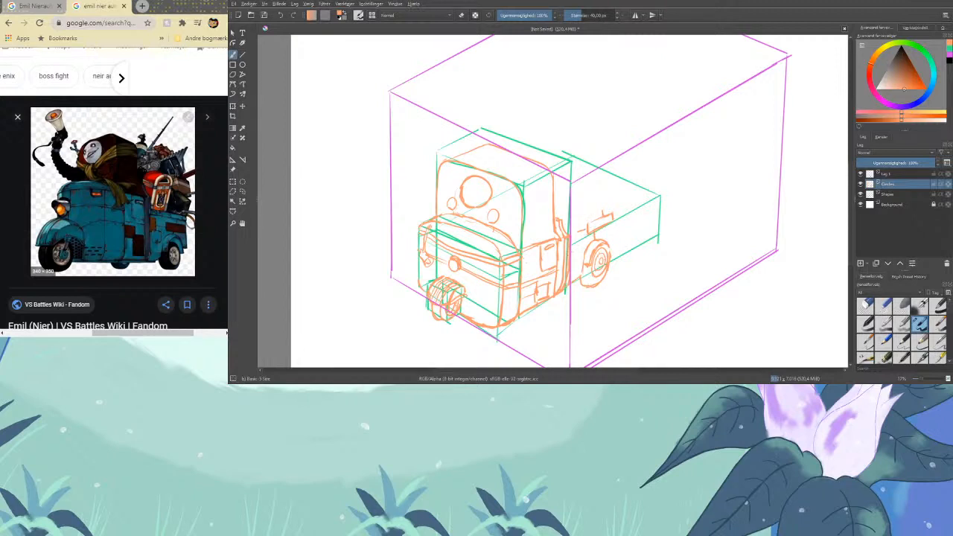
Undo the latest cargo bed strokes and erase the rear wheel sketched just behind the cab
{"action": "key", "text": "ctrl+z"}
{"action": "key", "text": "ctrl+z"}
{"action": "key", "text": "ctrl+z"}
{"action": "key", "text": "ctrl+z"}
{"action": "key", "text": "ctrl+z"}
{"action": "key", "text": "slash"}
{"action": "key", "text": "slash"}
{"action": "key", "text": "slash"}
{"action": "mouse_move", "coordinate": [603, 240]}
{"action": "left_mouse_down"}
{"action": "mouse_move", "coordinate": [578, 266]}
{"action": "mouse_move", "coordinate": [611, 247]}
{"action": "mouse_move", "coordinate": [580, 270]}
{"action": "mouse_move", "coordinate": [615, 250]}
{"action": "mouse_move", "coordinate": [587, 272]}
{"action": "mouse_move", "coordinate": [614, 259]}
{"action": "mouse_move", "coordinate": [584, 289]}
{"action": "mouse_move", "coordinate": [607, 278]}
{"action": "mouse_move", "coordinate": [580, 277]}
{"action": "left_mouse_up"}
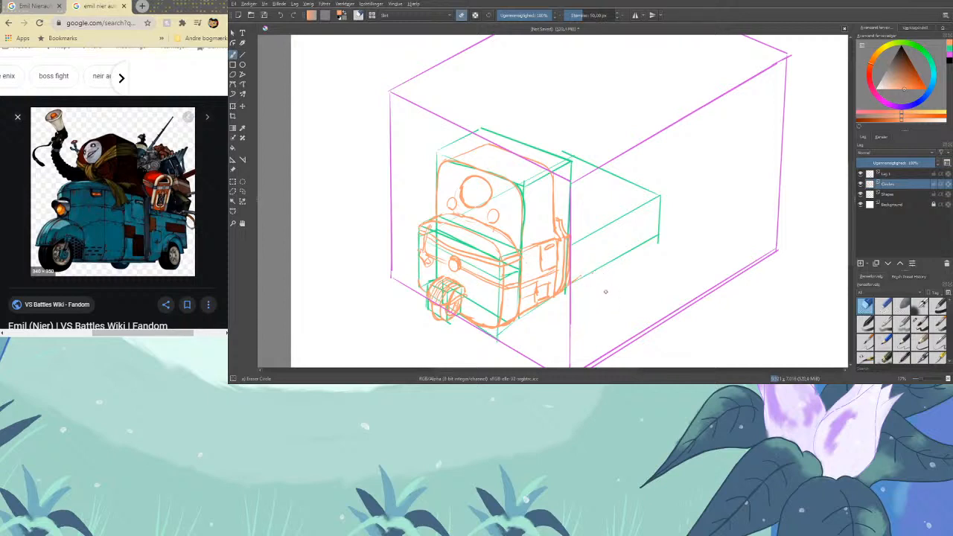
Sketch the cargo bed's lower edge and the rear wheel's arch and outline farther back along the bed
{"action": "key", "text": "slash"}
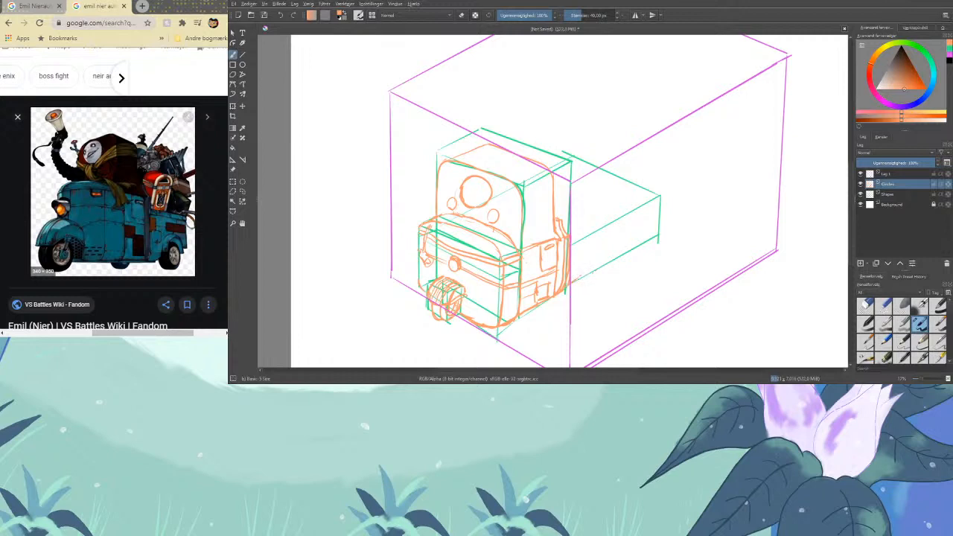
{"action": "left_click_drag", "start_coordinate": [572, 285], "coordinate": [596, 269]}
{"action": "mouse_move", "coordinate": [599, 256]}
{"action": "left_mouse_down"}
{"action": "mouse_move", "coordinate": [604, 267]}
{"action": "mouse_move", "coordinate": [616, 241]}
{"action": "mouse_move", "coordinate": [603, 262]}
{"action": "left_mouse_up"}
{"action": "left_click_drag", "start_coordinate": [625, 258], "coordinate": [626, 264]}
{"action": "key", "text": "ctrl+z"}
{"action": "left_click_drag", "start_coordinate": [604, 280], "coordinate": [619, 271]}
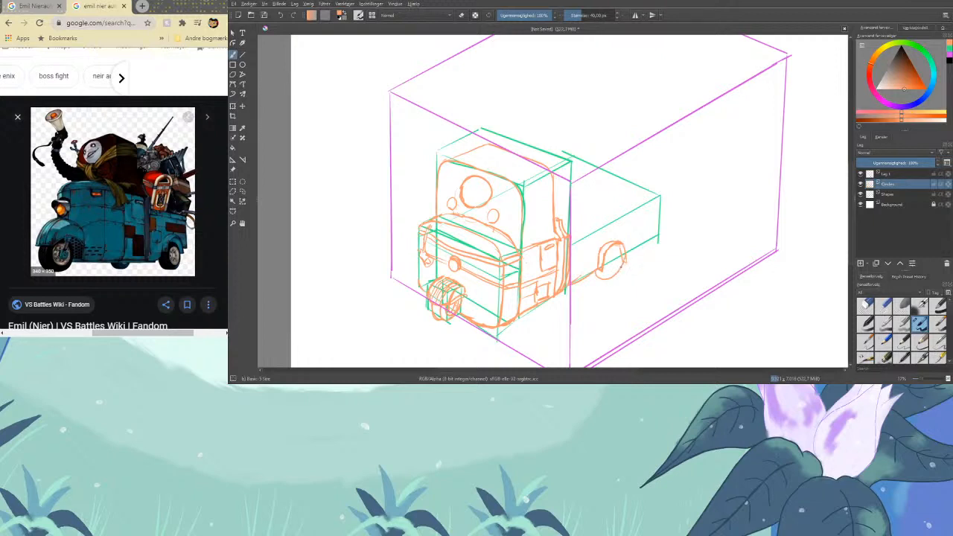
Complete the rear wheel's outer rim and sketch its inner hub, undoing the unwanted strokes
{"action": "left_click_drag", "start_coordinate": [626, 261], "coordinate": [602, 282]}
{"action": "mouse_move", "coordinate": [605, 261]}
{"action": "left_mouse_down"}
{"action": "mouse_move", "coordinate": [612, 251]}
{"action": "mouse_move", "coordinate": [623, 261]}
{"action": "mouse_move", "coordinate": [608, 271]}
{"action": "left_mouse_up"}
{"action": "mouse_move", "coordinate": [610, 264]}
{"action": "left_mouse_down"}
{"action": "mouse_move", "coordinate": [613, 250]}
{"action": "mouse_move", "coordinate": [622, 261]}
{"action": "mouse_move", "coordinate": [616, 252]}
{"action": "mouse_move", "coordinate": [617, 268]}
{"action": "mouse_move", "coordinate": [615, 252]}
{"action": "mouse_move", "coordinate": [619, 264]}
{"action": "mouse_move", "coordinate": [607, 267]}
{"action": "left_mouse_up"}
{"action": "key", "text": "ctrl+z"}
{"action": "key", "text": "ctrl+z"}
Sketch the cargo bed's rear corner, a rectangular panel above the wheel and the rounded detail in front of it
{"action": "left_click_drag", "start_coordinate": [627, 247], "coordinate": [638, 240]}
{"action": "left_click_drag", "start_coordinate": [638, 210], "coordinate": [636, 240]}
{"action": "key", "text": "ctrl+z"}
{"action": "left_click_drag", "start_coordinate": [603, 237], "coordinate": [623, 221]}
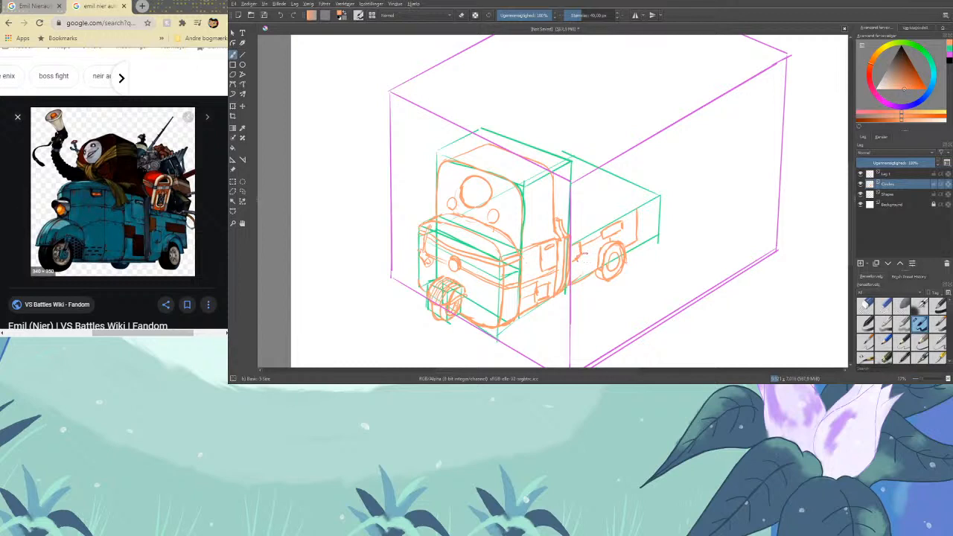
{"action": "left_click_drag", "start_coordinate": [588, 261], "coordinate": [581, 268]}
Draw the cargo bed's upper side rail and its far rear edge running back to the cab
{"action": "left_click_drag", "start_coordinate": [572, 234], "coordinate": [631, 206]}
{"action": "left_click_drag", "start_coordinate": [575, 238], "coordinate": [620, 216]}
{"action": "left_click_drag", "start_coordinate": [623, 226], "coordinate": [638, 219]}
{"action": "mouse_move", "coordinate": [625, 202]}
{"action": "left_mouse_down"}
{"action": "mouse_move", "coordinate": [576, 180]}
{"action": "mouse_move", "coordinate": [582, 202]}
{"action": "mouse_move", "coordinate": [562, 171]}
{"action": "left_mouse_up"}
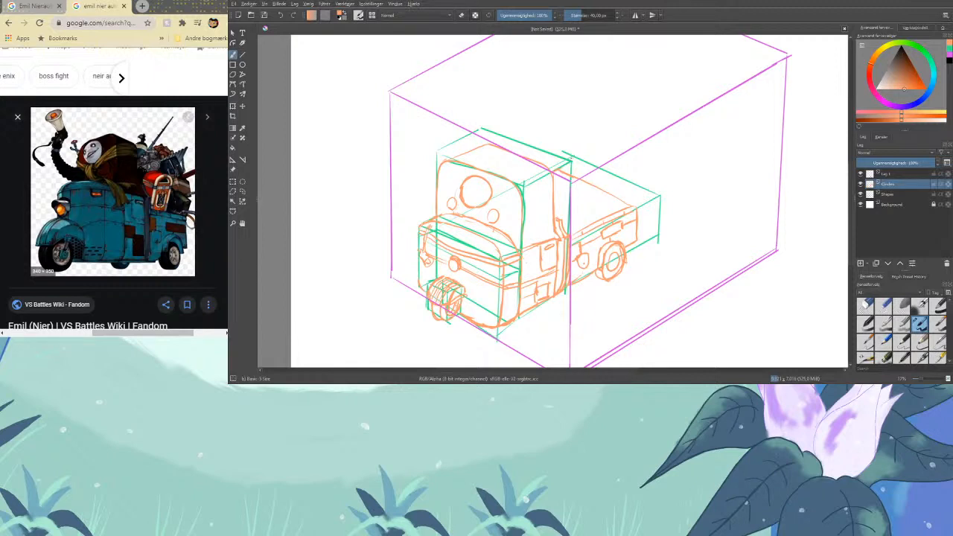
Add a new layer above the orange sketch layer and name it "OtherDetails"
{"action": "left_click", "coordinate": [862, 264]}
{"action": "double_click", "coordinate": [903, 186]}
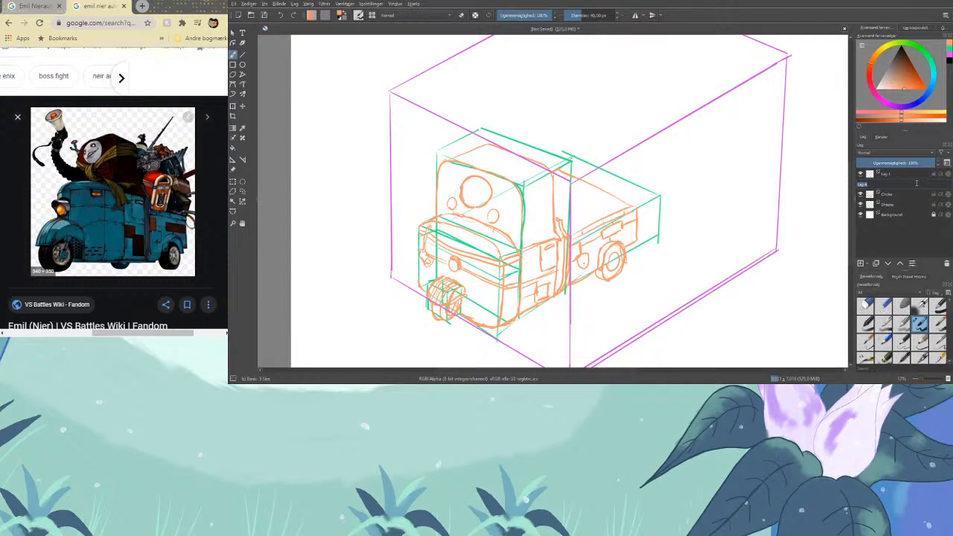
{"action": "type", "text": "OtherDetails"}
{"action": "key", "text": "Return"}
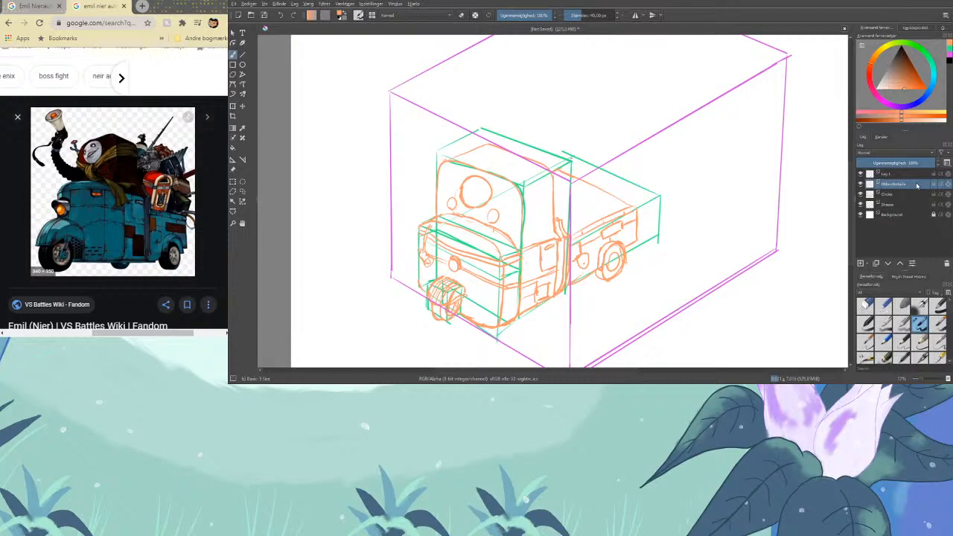
Check the van sketch's proportions by flipping the canvas view back and forth
{"action": "key", "text": "m"}
{"action": "key", "text": "m"}
{"action": "key", "text": "m"}
{"action": "key", "text": "m"}
Try to correct the image search query to "emil nier automata", and close the VS Battles Wiki page opened from the preview
{"action": "scroll", "coordinate": [81, 63], "scroll_direction": "up", "scroll_amount": 1}
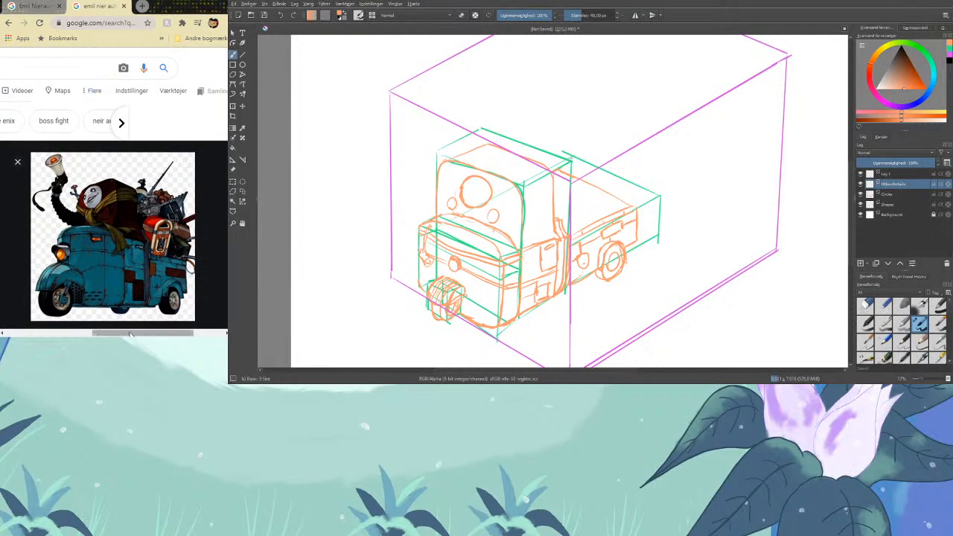
{"action": "left_click_drag", "start_coordinate": [129, 334], "coordinate": [76, 335]}
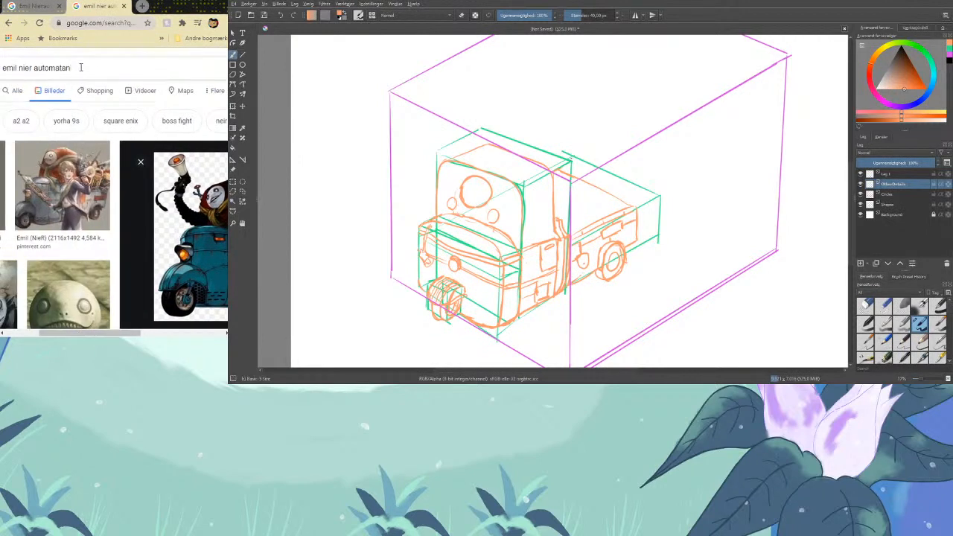
{"action": "left_click", "coordinate": [77, 67]}
{"action": "key", "text": "BackSpace"}
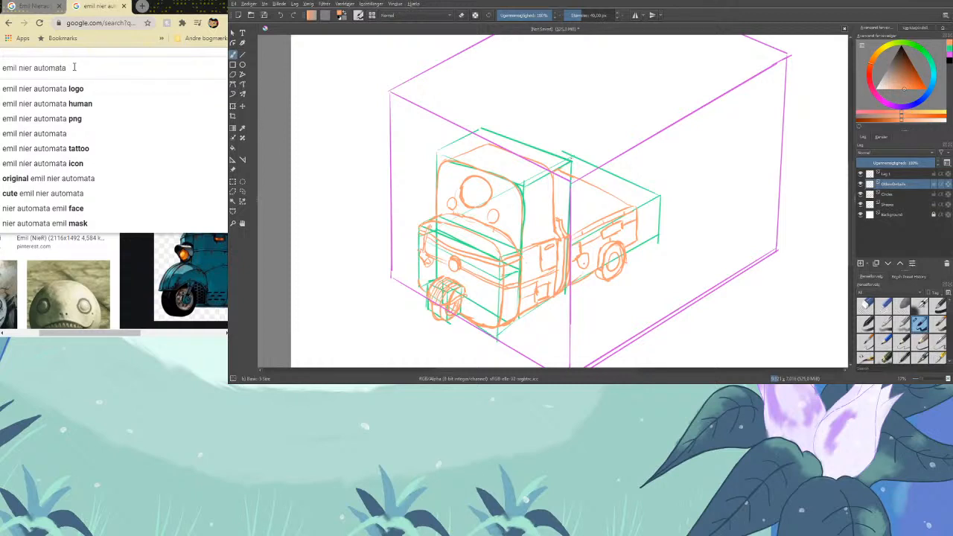
{"action": "left_click", "coordinate": [202, 291]}
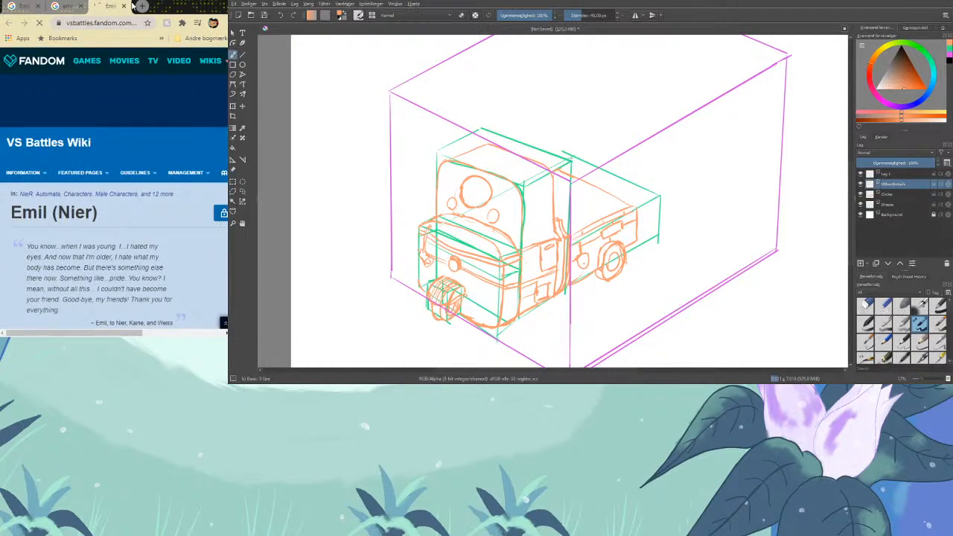
{"action": "left_click", "coordinate": [125, 6]}
Examine the original front-view reference of Emil's van in the first browser tab
{"action": "left_click", "coordinate": [190, 212]}
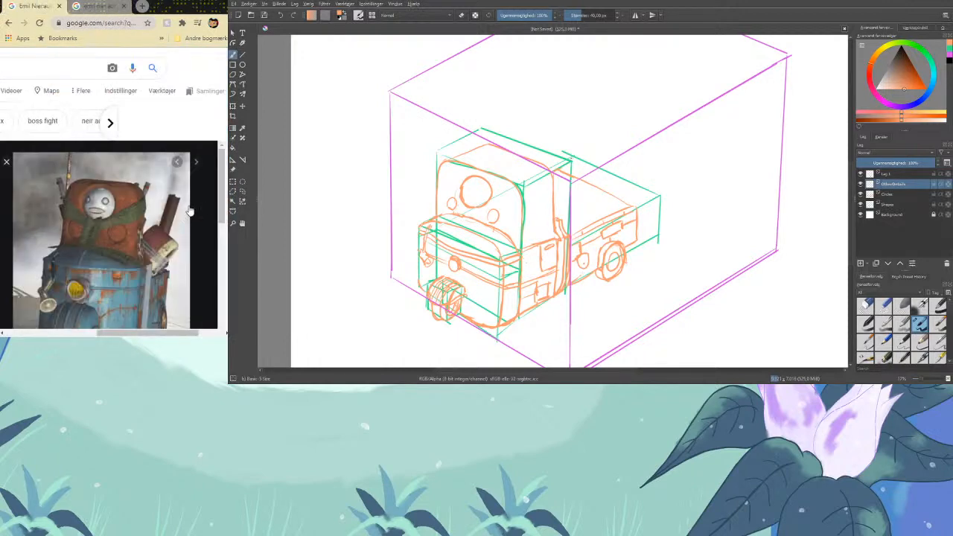
{"action": "scroll", "coordinate": [156, 195], "scroll_direction": "down", "scroll_amount": 2}
{"action": "scroll", "coordinate": [156, 196], "scroll_direction": "up", "scroll_amount": 2}
{"action": "scroll", "coordinate": [155, 196], "scroll_direction": "down", "scroll_amount": 2}
{"action": "scroll", "coordinate": [156, 195], "scroll_direction": "up", "scroll_amount": 2}
Make the purple box layer "Lag 1" active and place a rectangular selection around the whole van sketch
{"action": "left_click", "coordinate": [892, 173]}
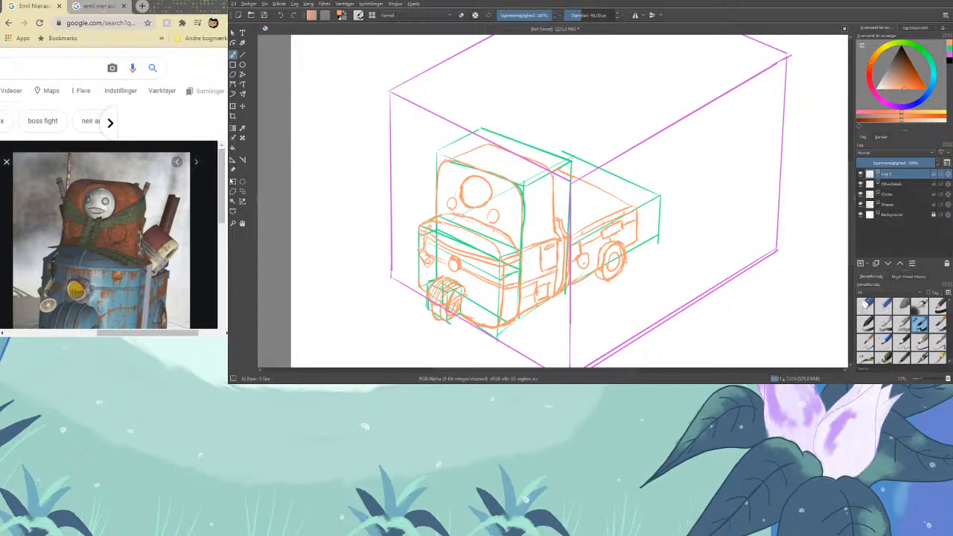
{"action": "left_click", "coordinate": [233, 181]}
{"action": "left_click_drag", "start_coordinate": [332, 103], "coordinate": [683, 350]}
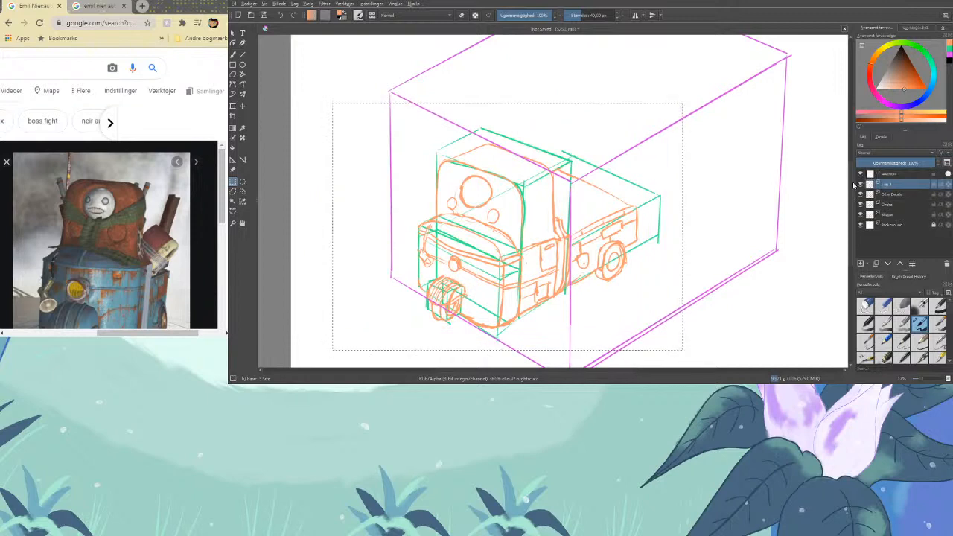
{"action": "scroll", "coordinate": [852, 184], "scroll_direction": "up", "scroll_amount": 1}
{"action": "key", "text": "ctrl+minus"}
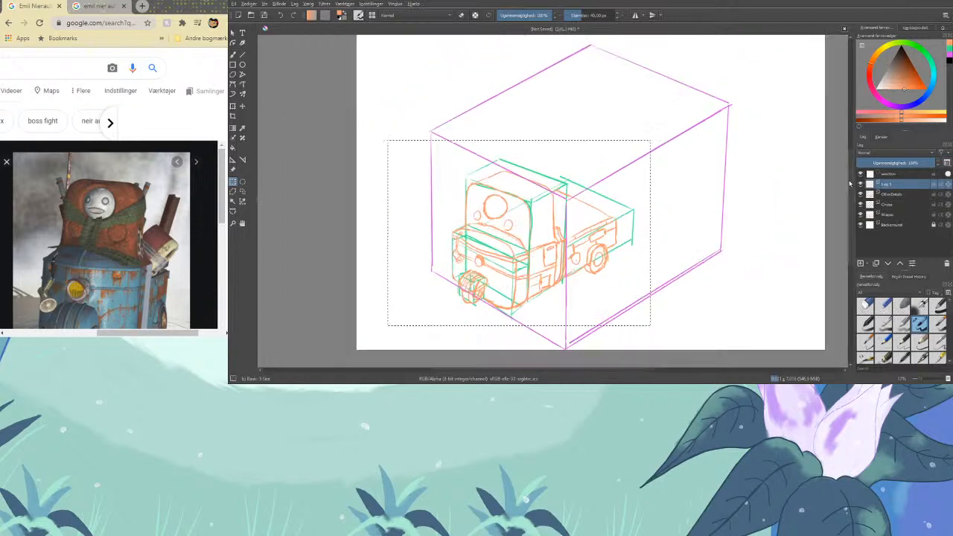
{"action": "key", "text": "ctrl+minus"}
{"action": "key", "text": "ctrl+minus"}
{"action": "key", "text": "ctrl+minus"}
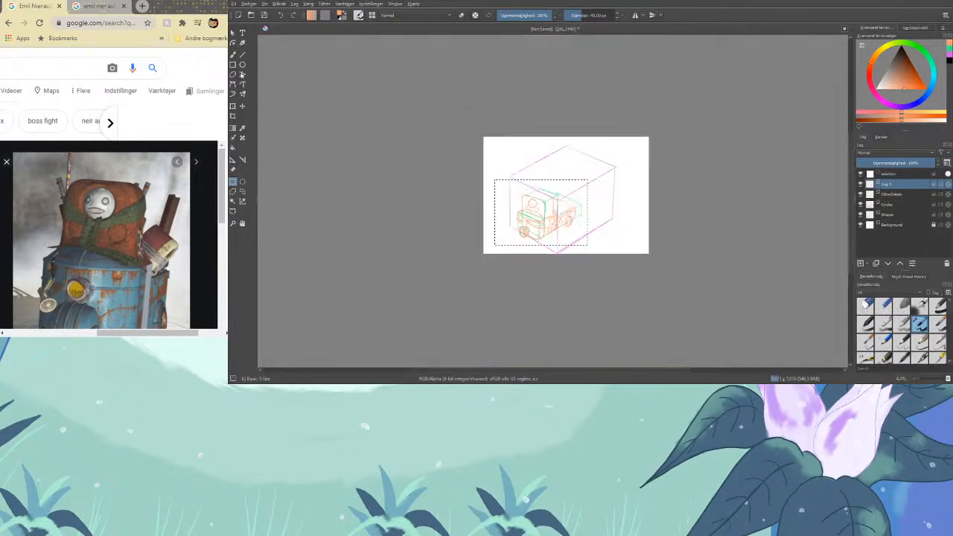
{"action": "key", "text": "ctrl+plus"}
{"action": "key", "text": "ctrl+plus"}
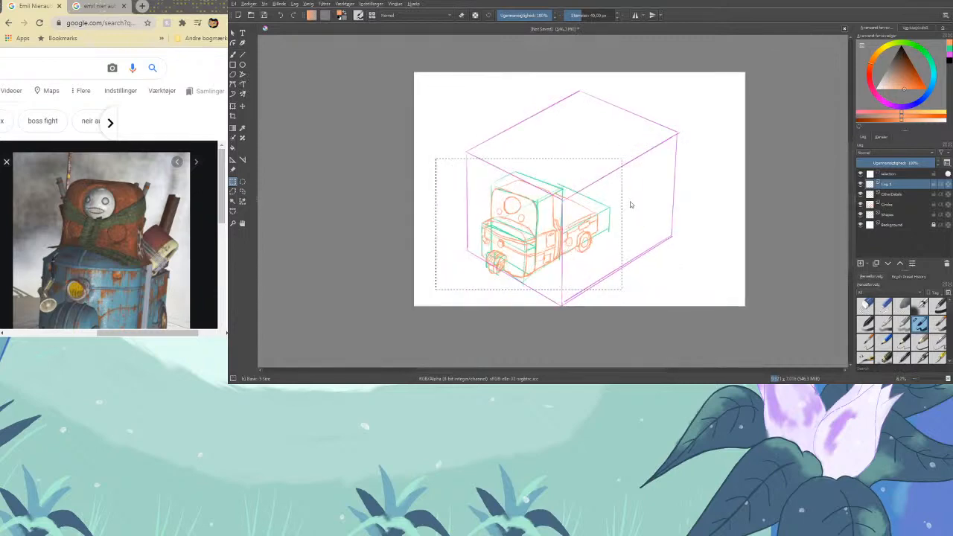
{"action": "key", "text": "ctrl+plus"}
{"action": "key", "text": "ctrl+plus"}
{"action": "key", "text": "ctrl+plus"}
{"action": "key", "text": "ctrl+plus"}
{"action": "key", "text": "ctrl+minus"}
{"action": "key", "text": "ctrl+minus"}
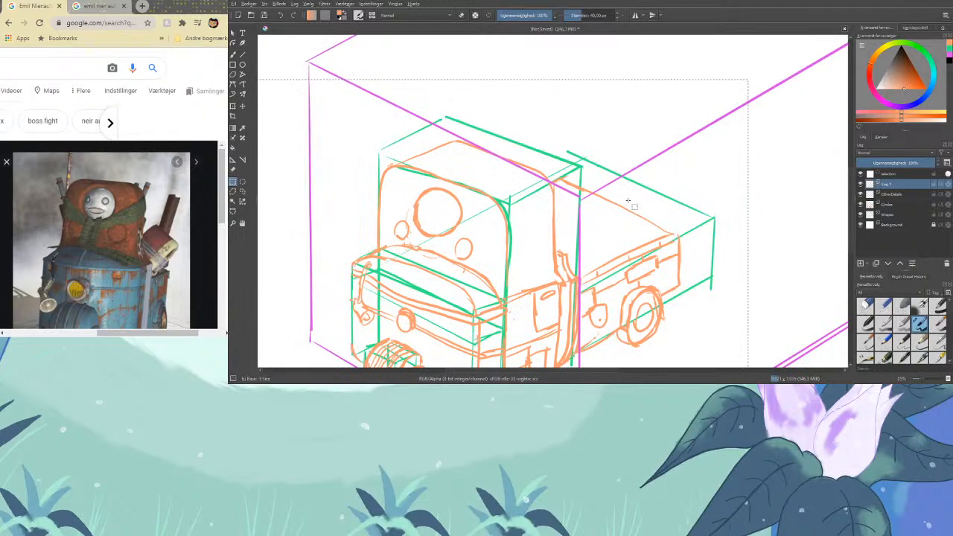
{"action": "key", "text": "ctrl+minus"}
{"action": "key", "text": "ctrl+minus"}
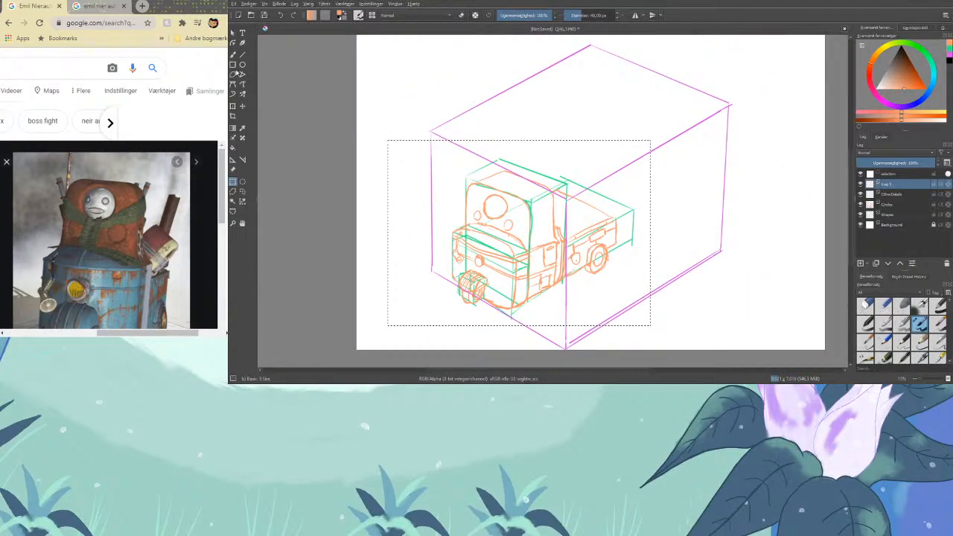
Try to enlarge the selected area of layer "Lag 1" with the Transform tool
{"action": "key", "text": "ctrl+t"}
{"action": "mouse_move", "coordinate": [650, 140]}
{"action": "left_mouse_down"}
{"action": "mouse_move", "coordinate": [663, 120]}
{"action": "mouse_move", "coordinate": [719, 88]}
{"action": "left_mouse_up"}
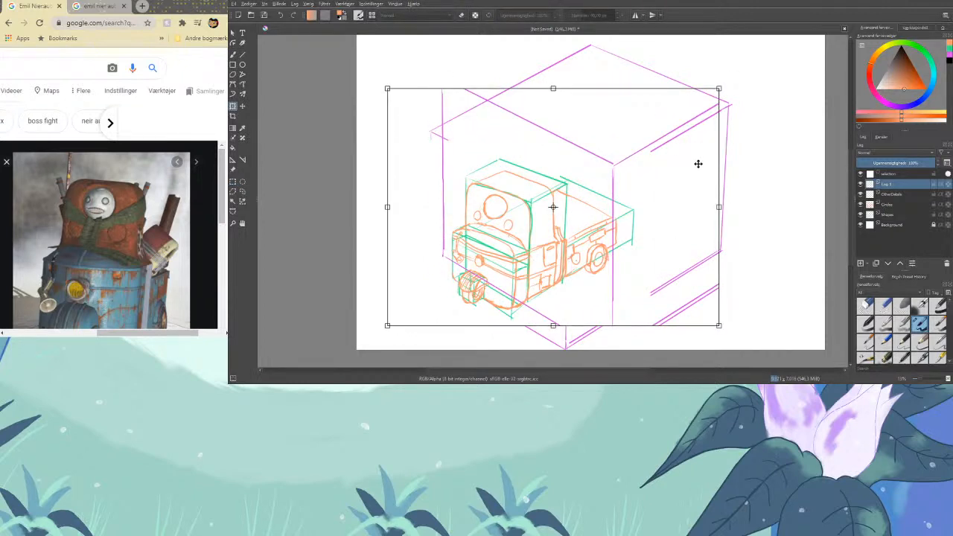
{"action": "key", "text": "ctrl+z"}
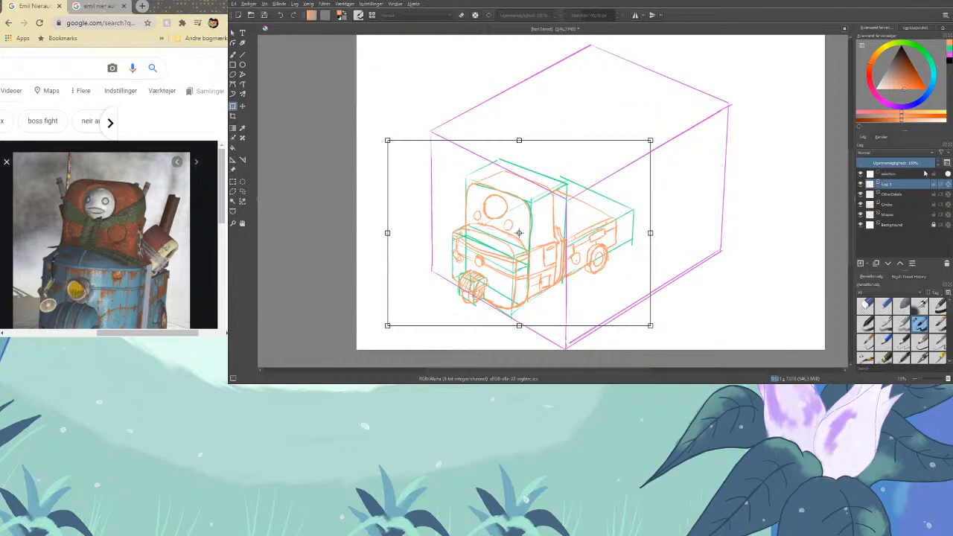
Try to enlarge the selection mask itself with the Transform tool and undo the change
{"action": "left_click", "coordinate": [918, 175]}
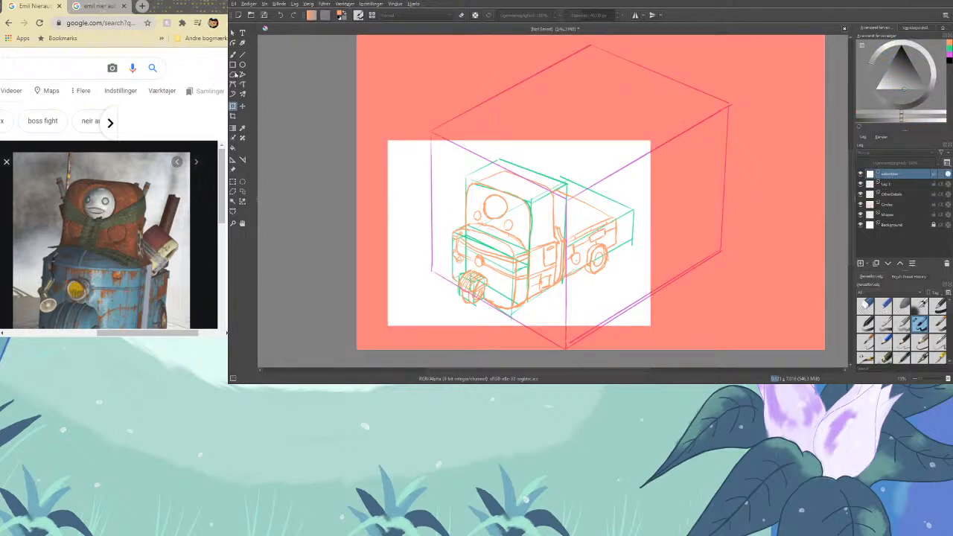
{"action": "left_click", "coordinate": [233, 54]}
{"action": "left_click", "coordinate": [233, 106]}
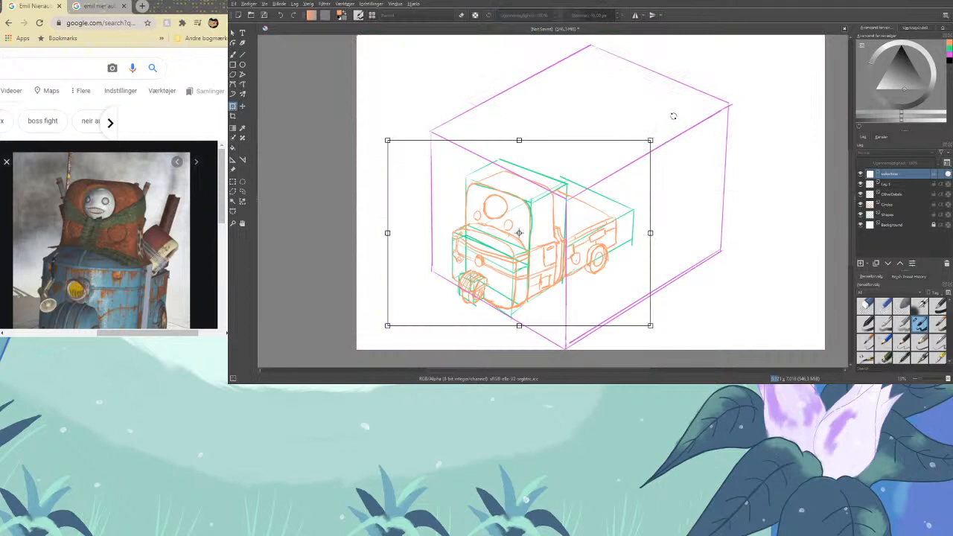
{"action": "left_click_drag", "start_coordinate": [659, 133], "coordinate": [703, 96]}
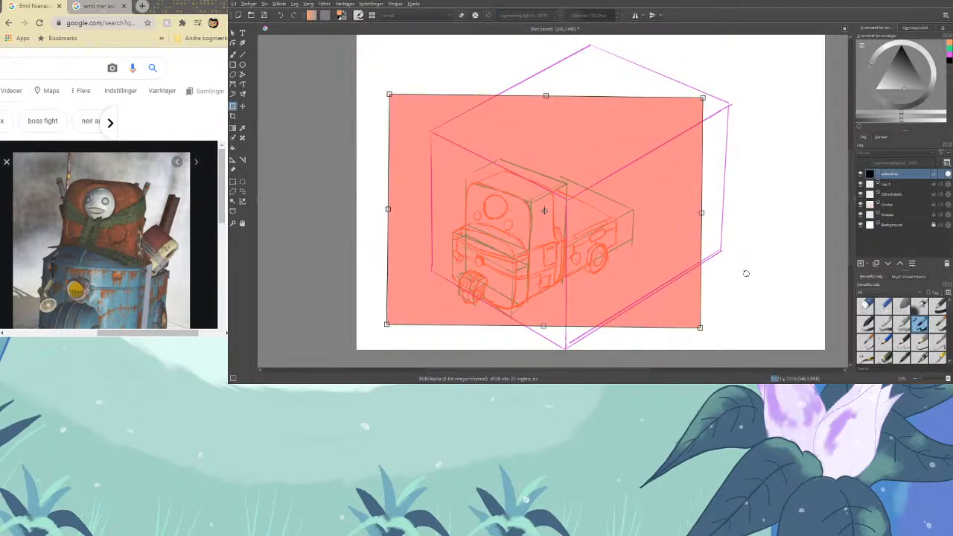
{"action": "key", "text": "ctrl+z"}
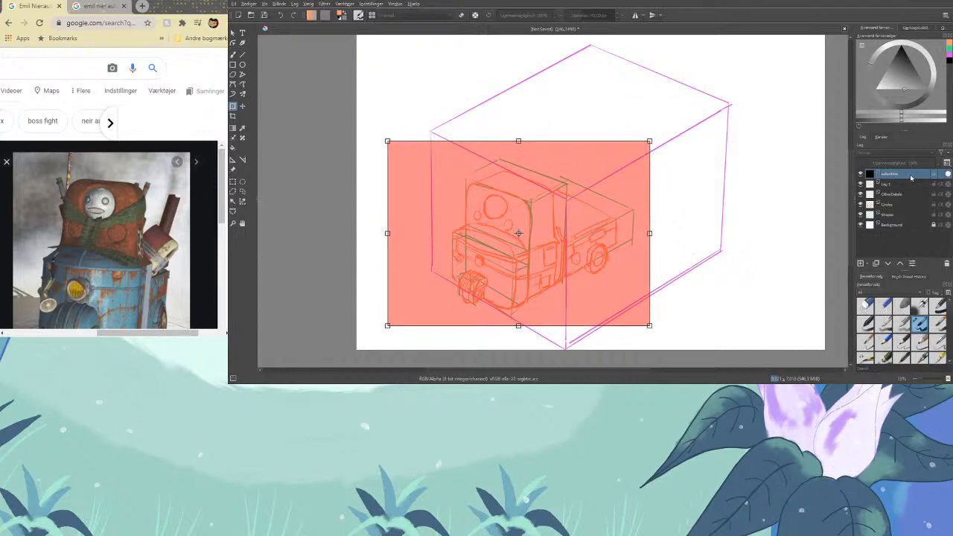
Remove the selection mask from the layer stack and add a new group layer above "Lag 1"
{"action": "left_click", "coordinate": [882, 213]}
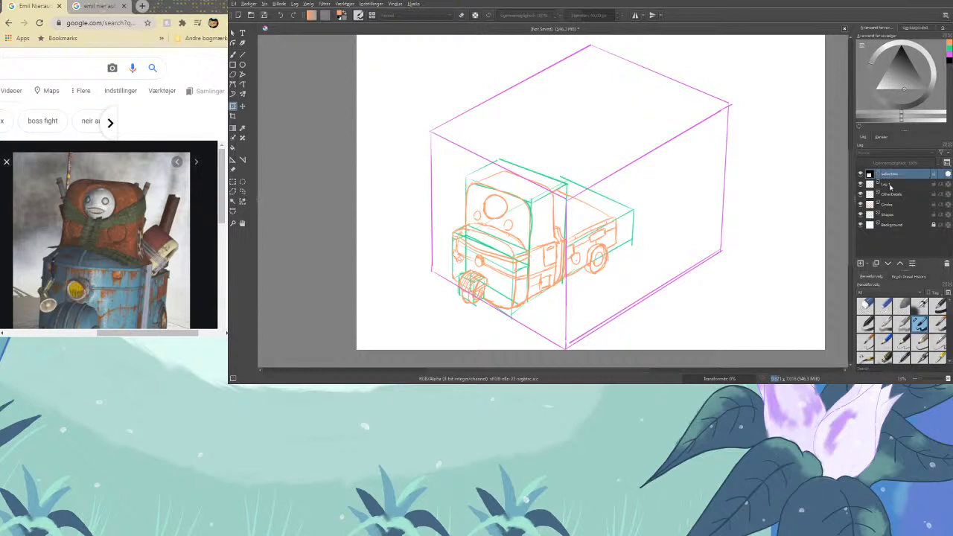
{"action": "left_click", "coordinate": [889, 184]}
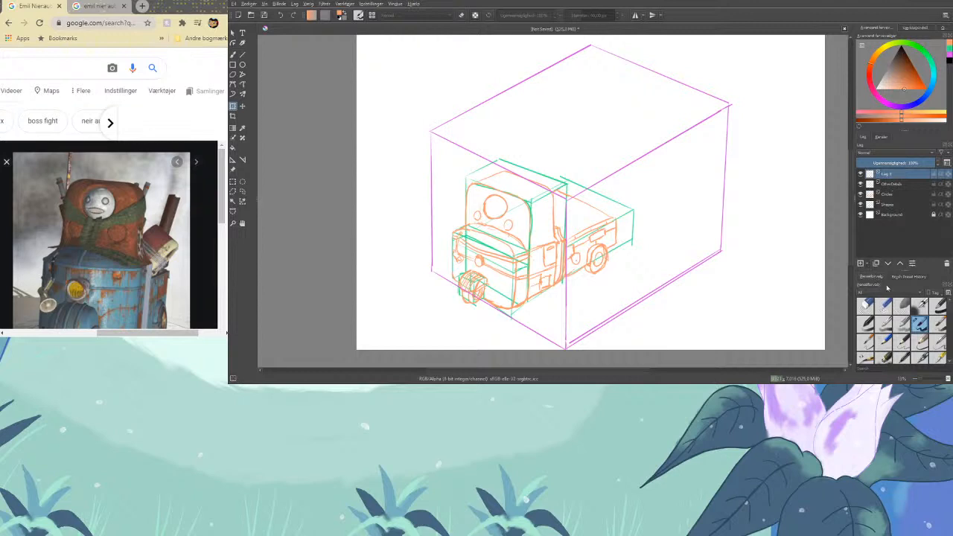
{"action": "key", "text": "Insert"}
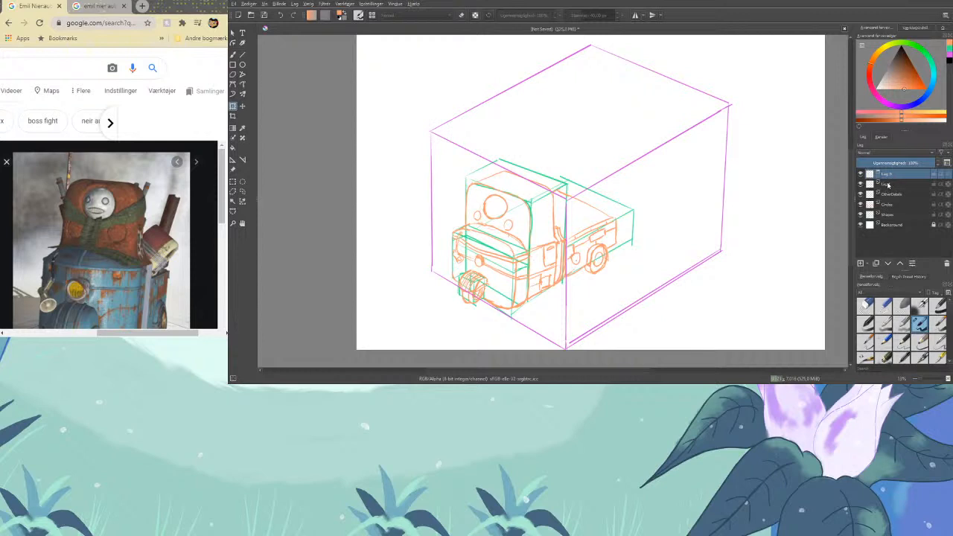
Move the OtherDetails, Shapes and Circles layers into the new group, with the purple box layer "Lag 1" outside and above it
{"action": "mouse_move", "coordinate": [899, 185]}
{"action": "left_mouse_down"}
{"action": "mouse_move", "coordinate": [904, 204]}
{"action": "mouse_move", "coordinate": [907, 177]}
{"action": "mouse_move", "coordinate": [914, 188]}
{"action": "mouse_move", "coordinate": [904, 192]}
{"action": "mouse_move", "coordinate": [905, 180]}
{"action": "left_mouse_up"}
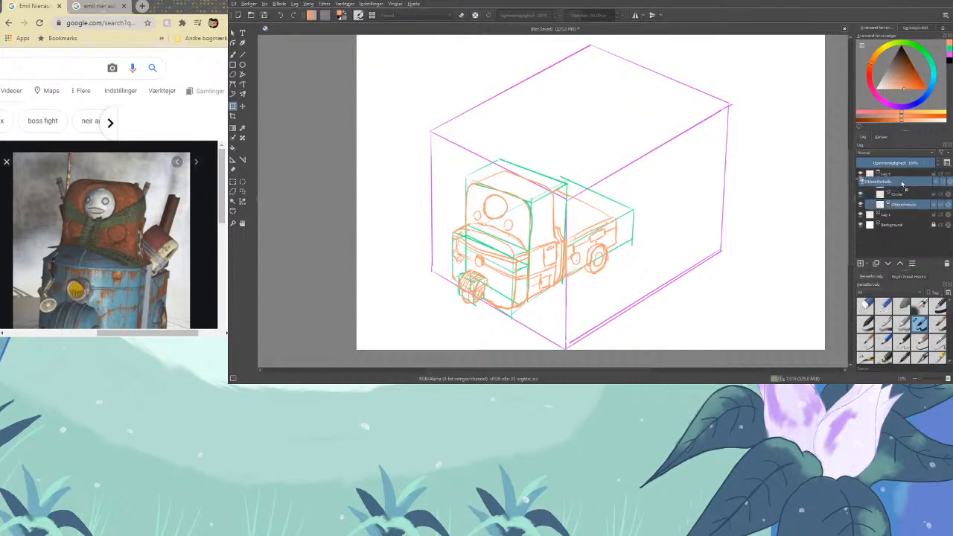
{"action": "double_click", "coordinate": [904, 176]}
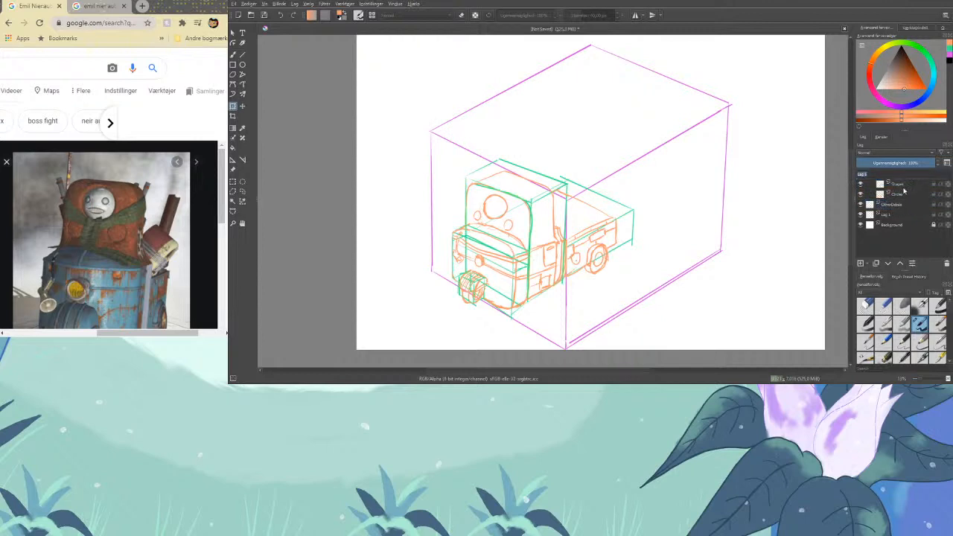
{"action": "left_click", "coordinate": [902, 208]}
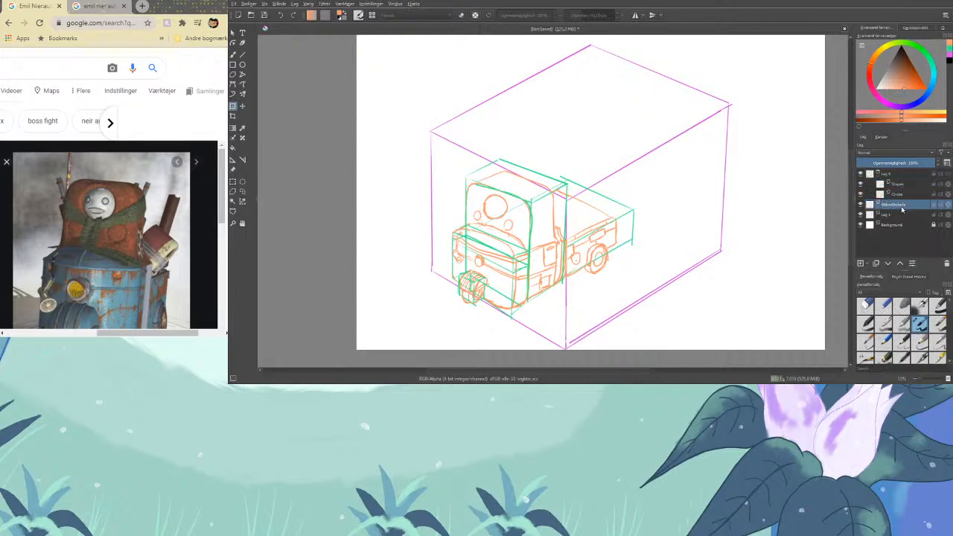
{"action": "left_click_drag", "start_coordinate": [903, 206], "coordinate": [903, 185]}
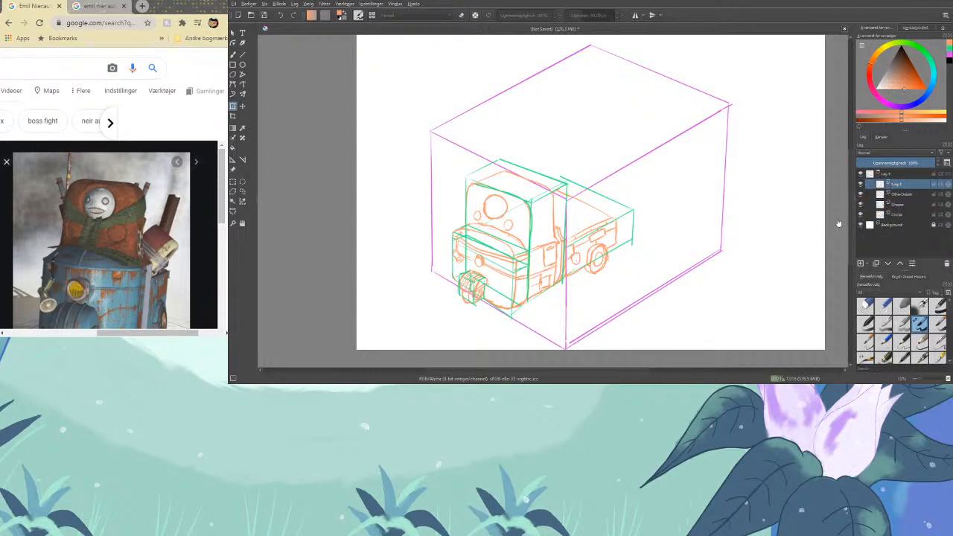
{"action": "scroll", "coordinate": [838, 224], "scroll_direction": "down", "scroll_amount": 1}
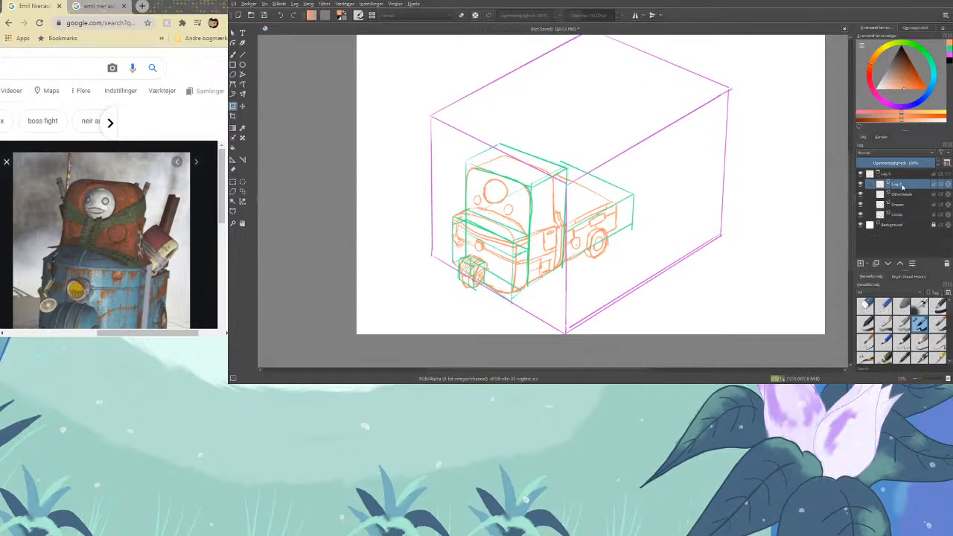
{"action": "left_click_drag", "start_coordinate": [902, 185], "coordinate": [911, 168]}
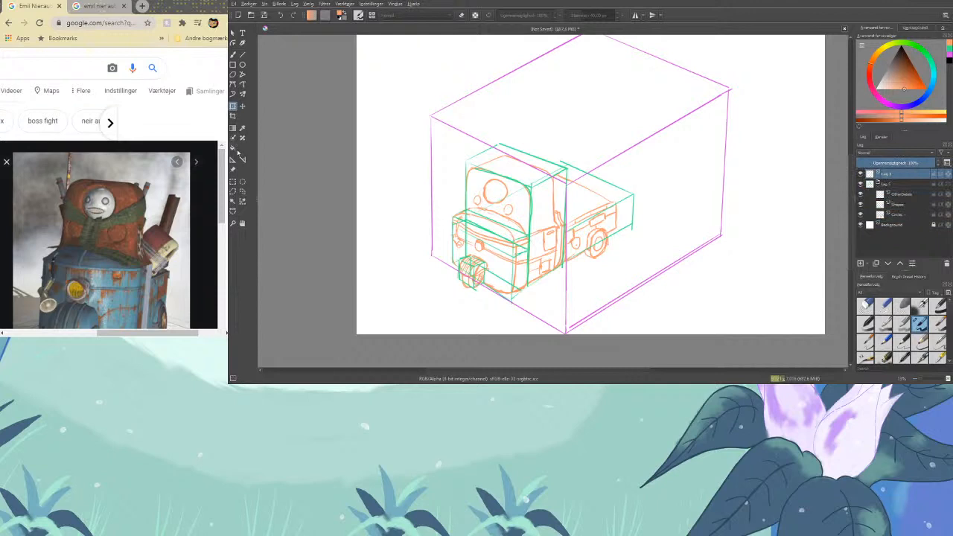
Try to transform a rectangular selection around the van on the purple box layer "Lag 1", and undo the changes
{"action": "left_click", "coordinate": [233, 181]}
{"action": "left_click_drag", "start_coordinate": [412, 134], "coordinate": [660, 312]}
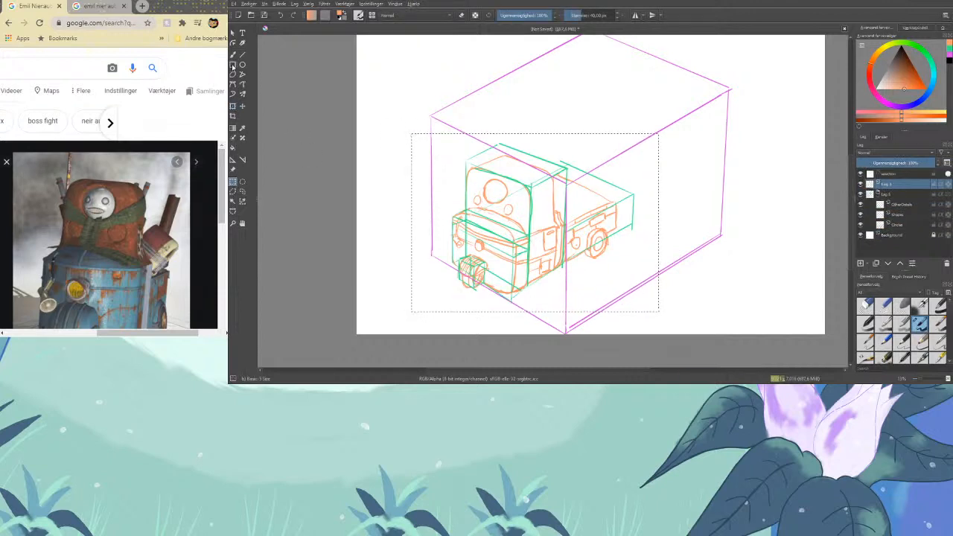
{"action": "left_click", "coordinate": [233, 105]}
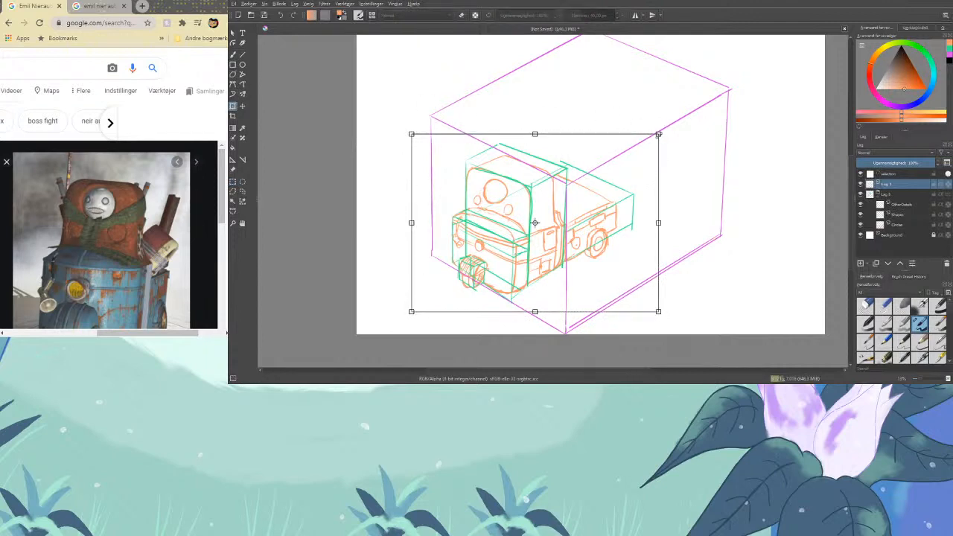
{"action": "mouse_move", "coordinate": [658, 134]}
{"action": "left_mouse_down"}
{"action": "mouse_move", "coordinate": [761, 63]}
{"action": "mouse_move", "coordinate": [658, 168]}
{"action": "left_mouse_up"}
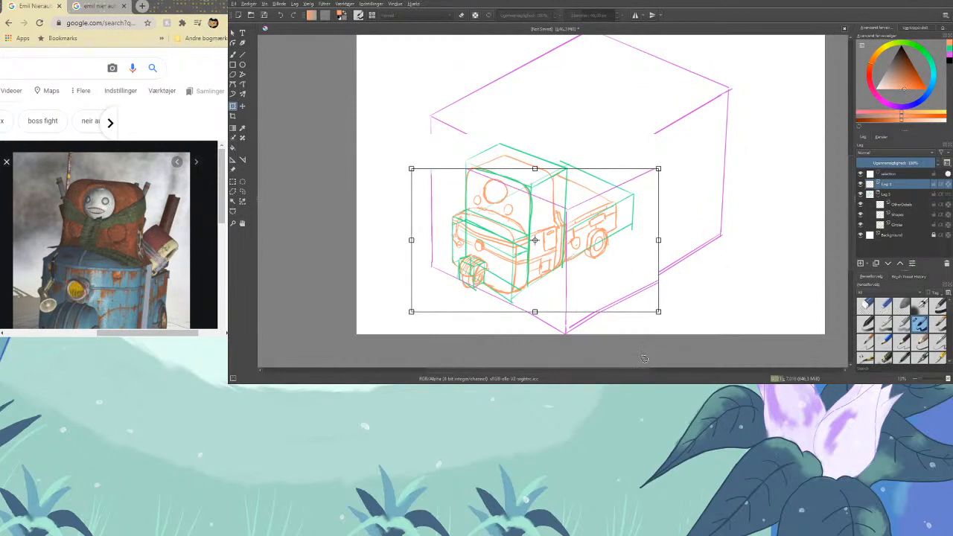
{"action": "left_click_drag", "start_coordinate": [732, 233], "coordinate": [749, 232]}
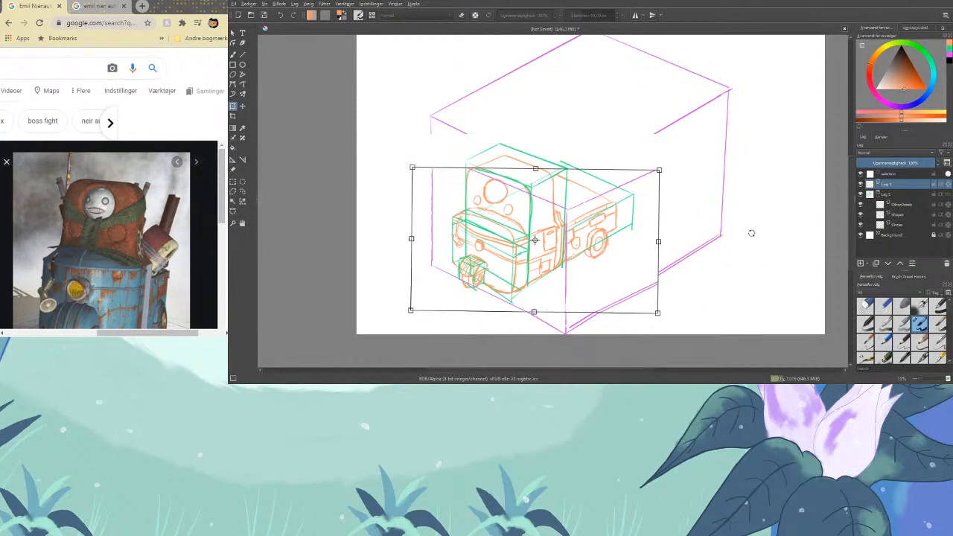
{"action": "left_click", "coordinate": [282, 15]}
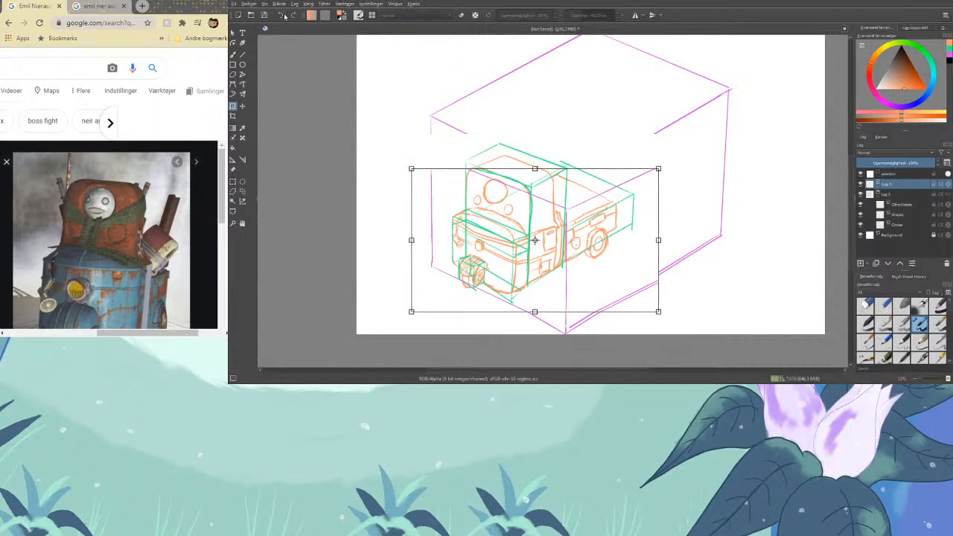
{"action": "left_click", "coordinate": [282, 15]}
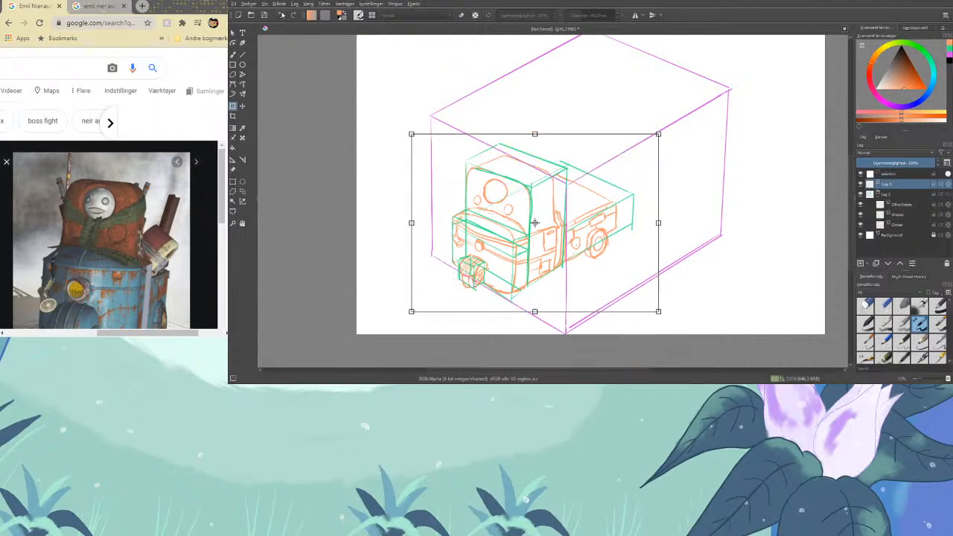
Select the area around the van with the sketch group active and enlarge the grouped van sketch to better fill the purple box
{"action": "left_click", "coordinate": [912, 196]}
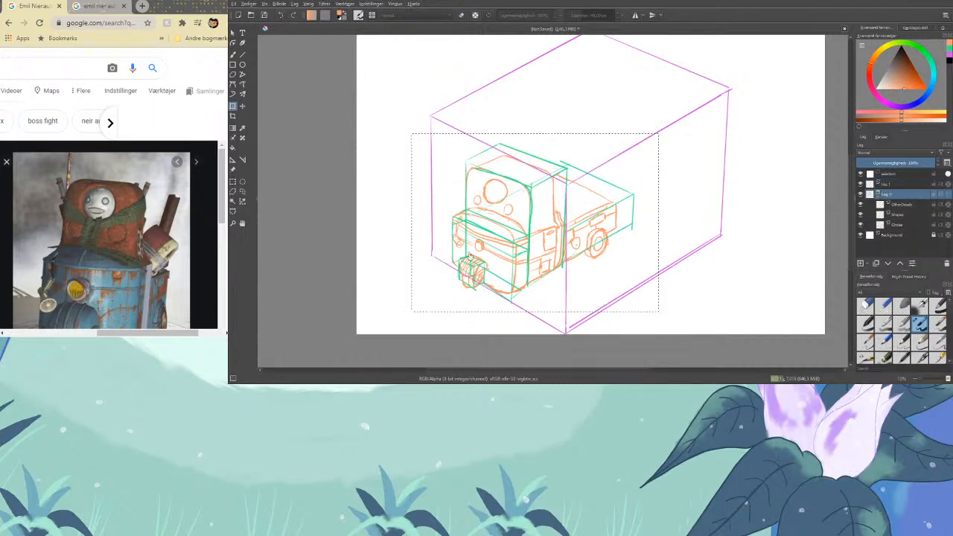
{"action": "key", "text": "ctrl+r"}
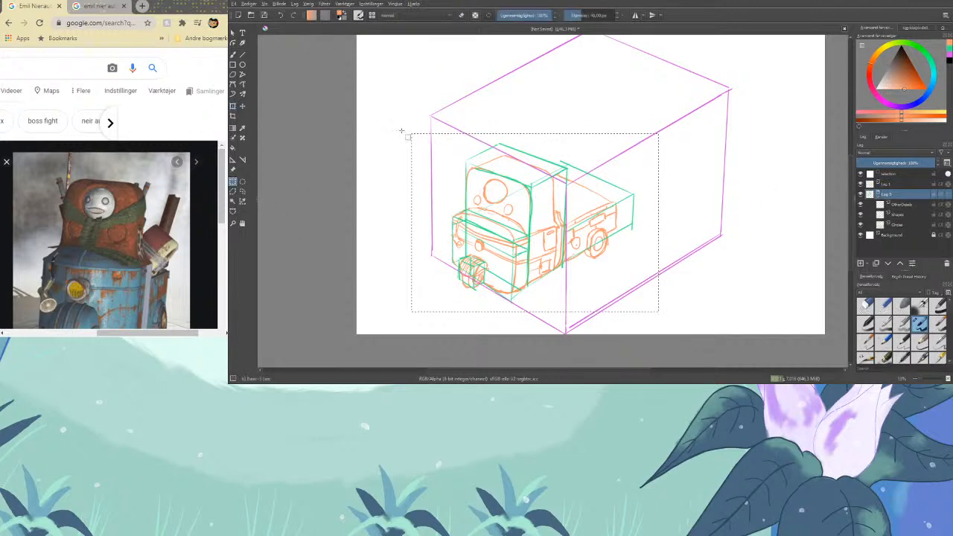
{"action": "left_click_drag", "start_coordinate": [401, 131], "coordinate": [677, 314]}
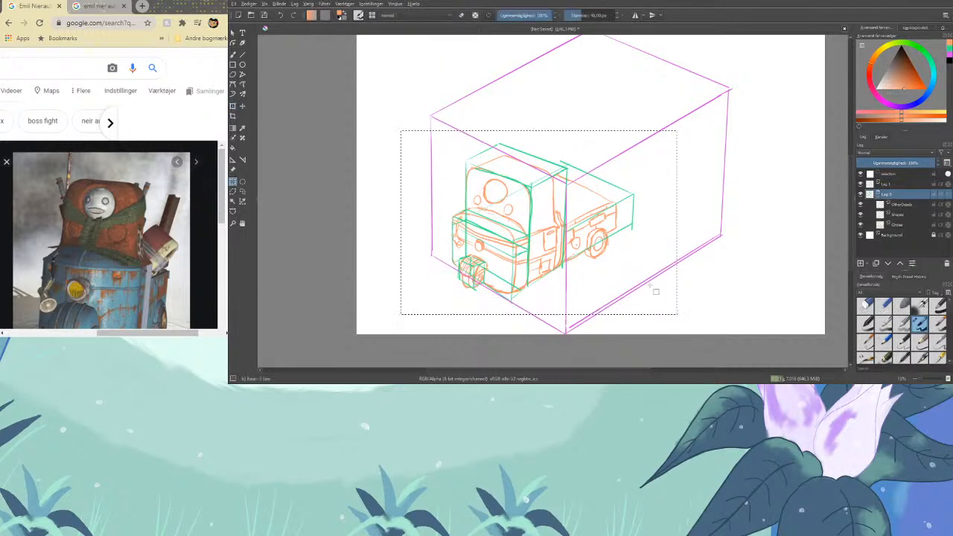
{"action": "key", "text": "ctrl+t"}
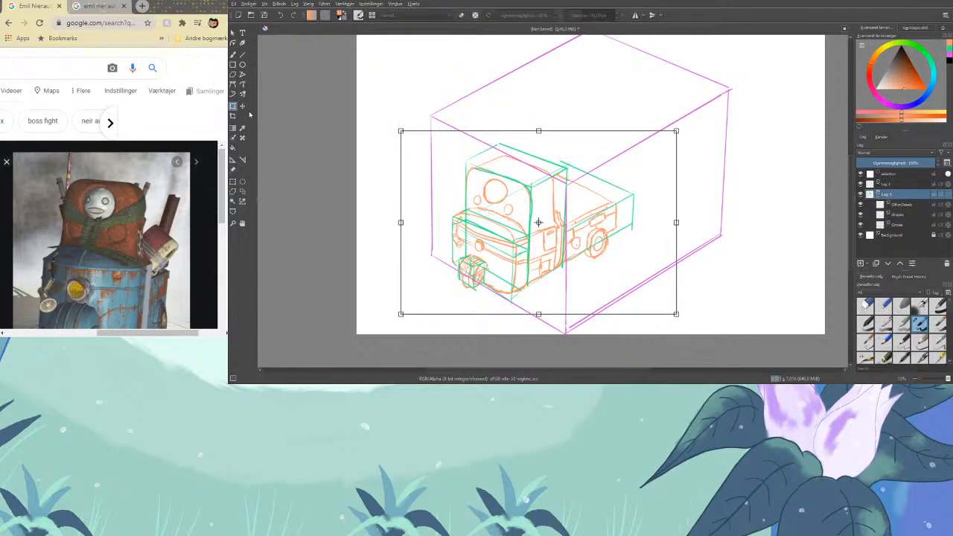
{"action": "mouse_move", "coordinate": [676, 132]}
{"action": "left_mouse_down"}
{"action": "mouse_move", "coordinate": [757, 68]}
{"action": "mouse_move", "coordinate": [837, 40]}
{"action": "mouse_move", "coordinate": [803, 26]}
{"action": "mouse_move", "coordinate": [814, 33]}
{"action": "mouse_move", "coordinate": [771, 55]}
{"action": "left_mouse_up"}
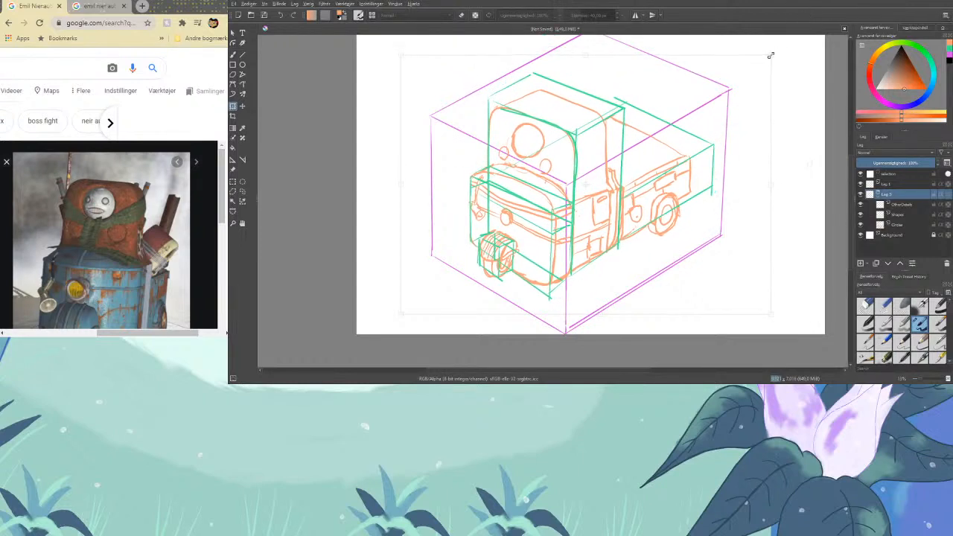
{"action": "mouse_move", "coordinate": [851, 208]}
{"action": "left_mouse_down"}
{"action": "mouse_move", "coordinate": [853, 181]}
{"action": "mouse_move", "coordinate": [853, 200]}
{"action": "left_mouse_up"}
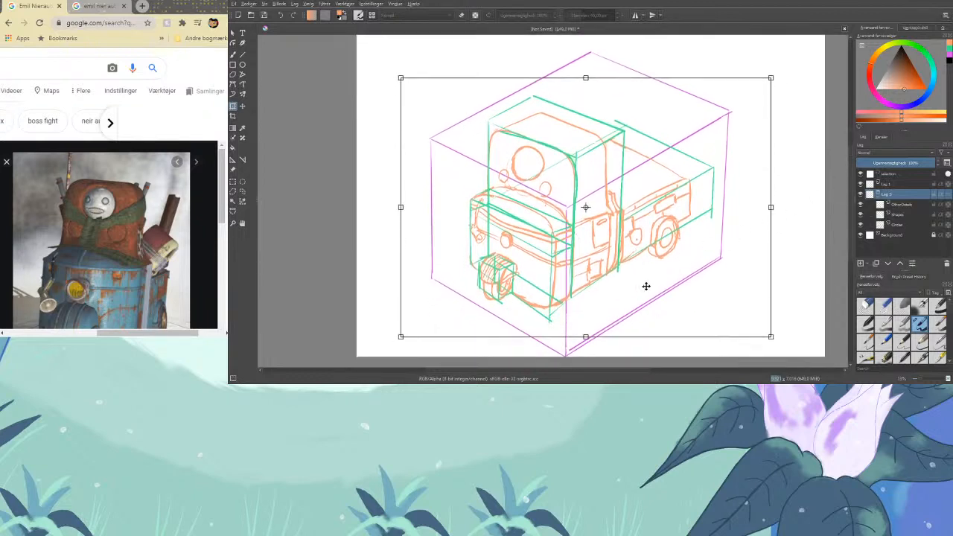
{"action": "left_click", "coordinate": [233, 54]}
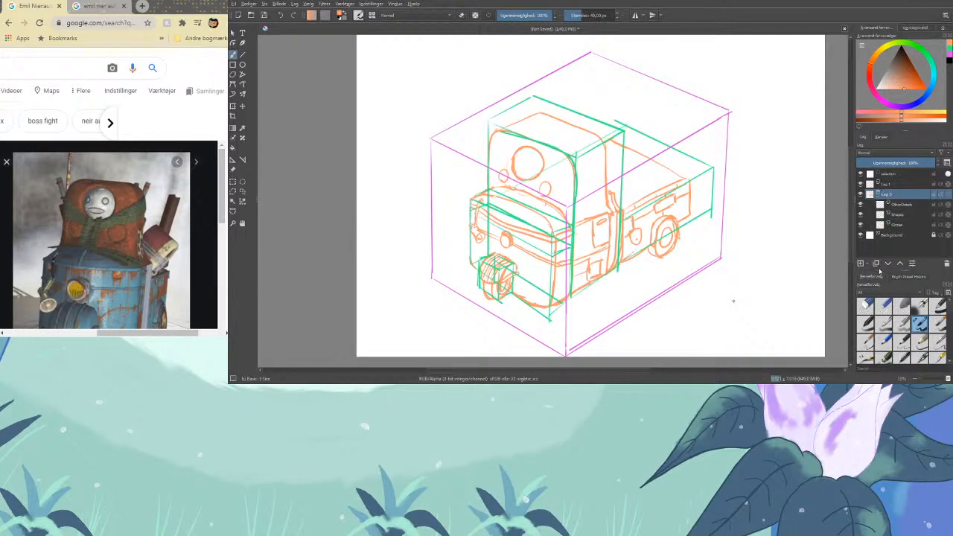
Remove the rectangular selection mask around the enlarged van
{"action": "left_click", "coordinate": [901, 206]}
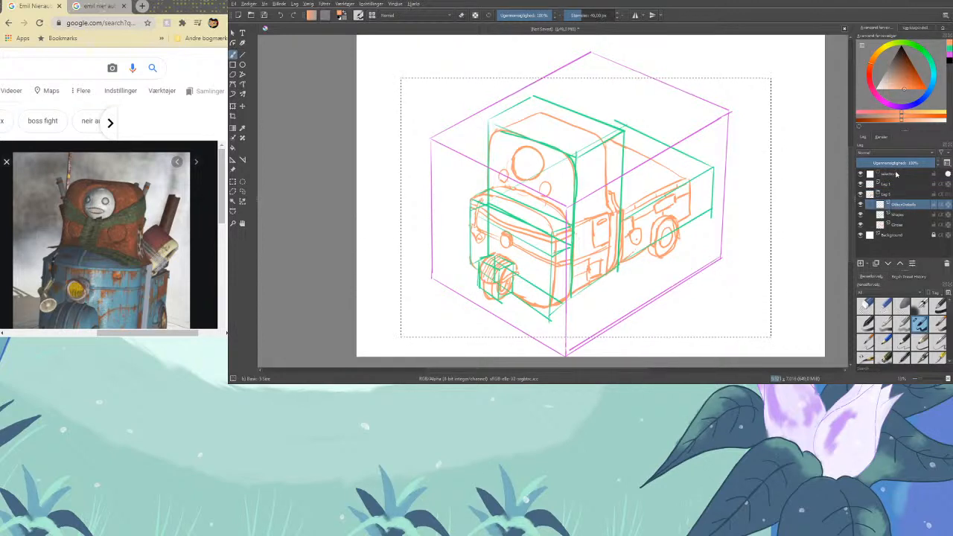
{"action": "left_click", "coordinate": [896, 174]}
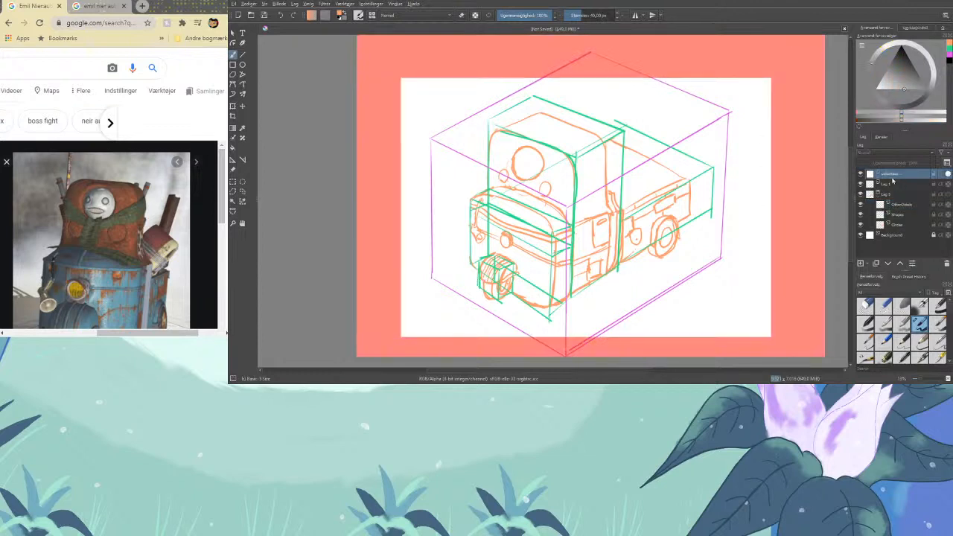
{"action": "key", "text": "ctrl+shift+a"}
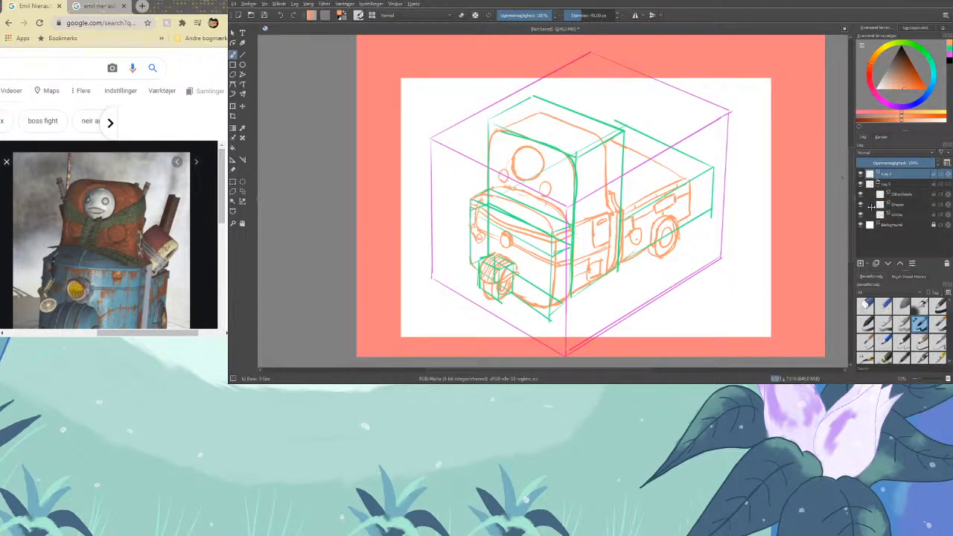
Draw small cyan hub rings at the centre of the rear wheel on the OtherDetails layer
{"action": "left_click", "coordinate": [908, 196]}
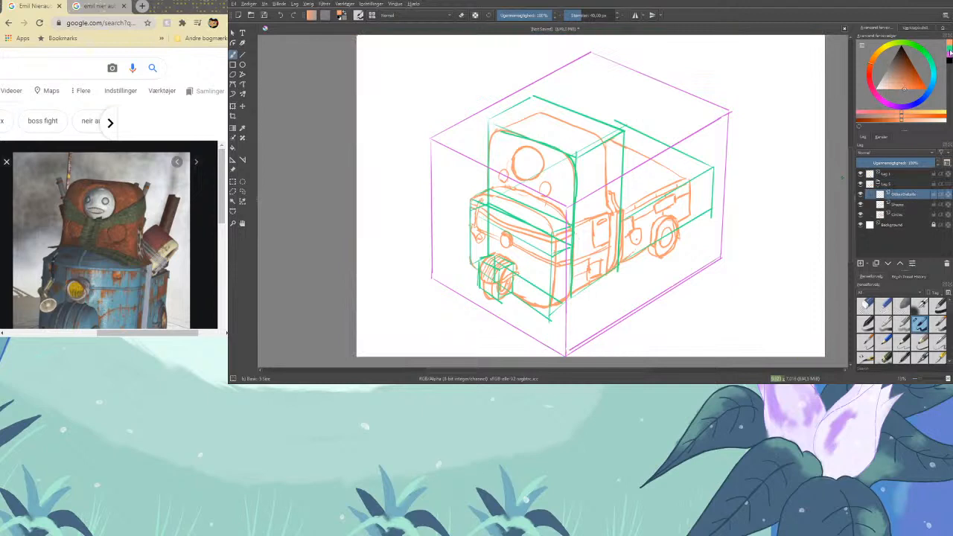
{"action": "left_click", "coordinate": [935, 78]}
{"action": "left_click_drag", "start_coordinate": [909, 85], "coordinate": [920, 87]}
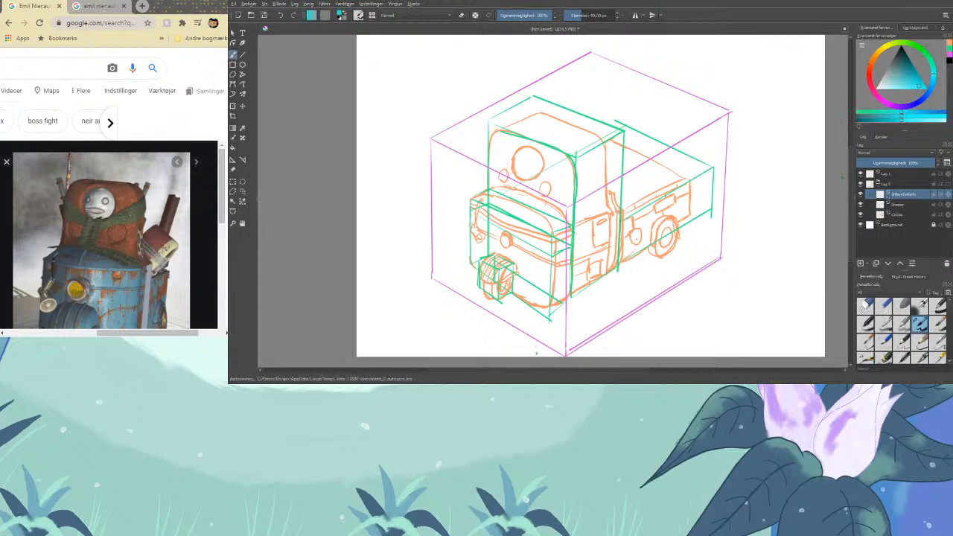
{"action": "left_click_drag", "start_coordinate": [853, 233], "coordinate": [850, 242]}
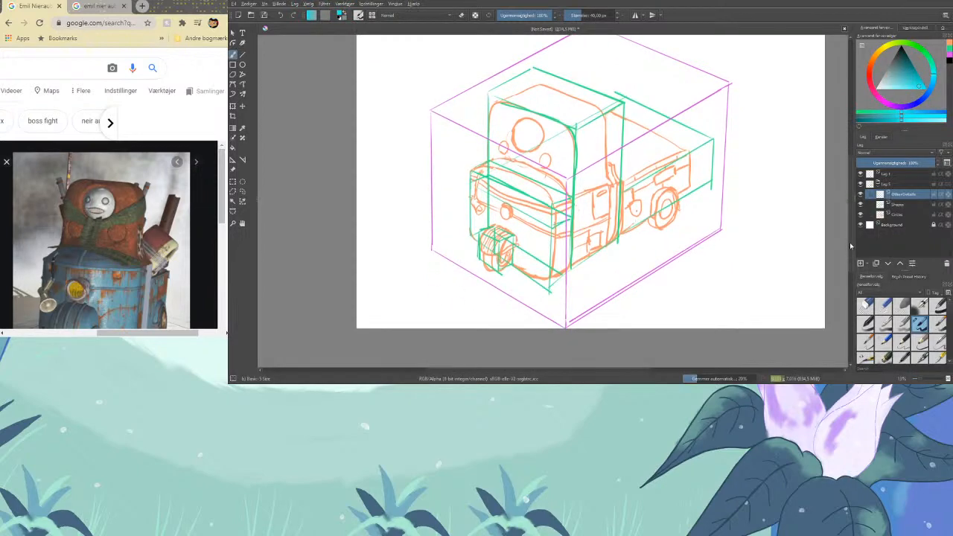
{"action": "key", "text": "ctrl+plus"}
{"action": "key", "text": "ctrl+plus"}
{"action": "key", "text": "ctrl+plus"}
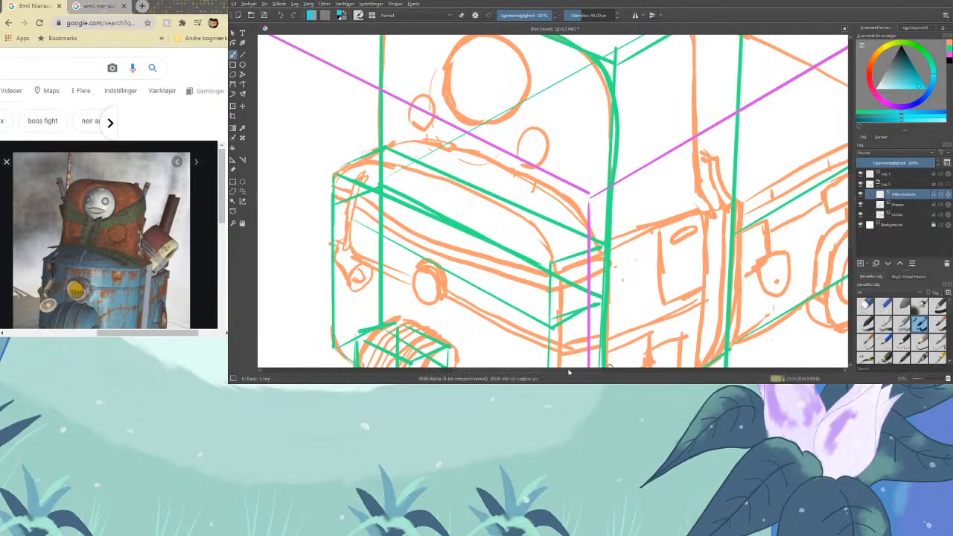
{"action": "left_click_drag", "start_coordinate": [569, 371], "coordinate": [655, 369]}
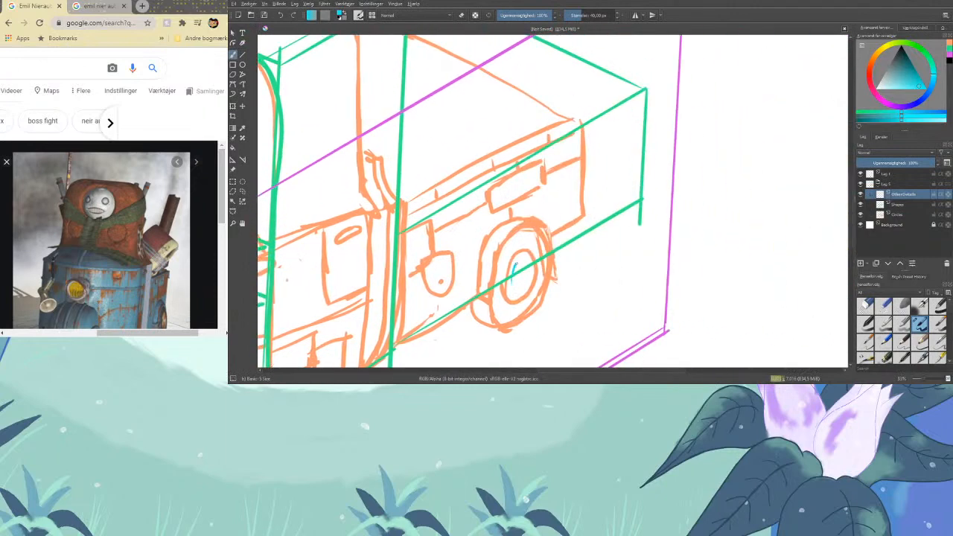
{"action": "mouse_move", "coordinate": [514, 267]}
{"action": "left_mouse_down"}
{"action": "mouse_move", "coordinate": [528, 279]}
{"action": "mouse_move", "coordinate": [512, 290]}
{"action": "mouse_move", "coordinate": [520, 268]}
{"action": "mouse_move", "coordinate": [519, 289]}
{"action": "left_mouse_up"}
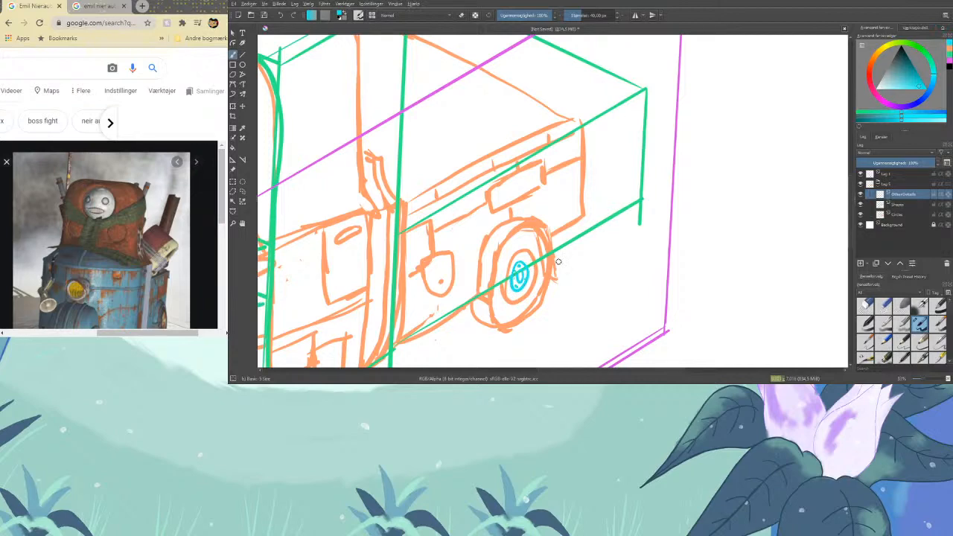
Review the whole van sketch inside the purple box and the empty face circle on the cab
{"action": "key", "text": "ctrl+minus"}
{"action": "key", "text": "ctrl+minus"}
{"action": "key", "text": "ctrl+minus"}
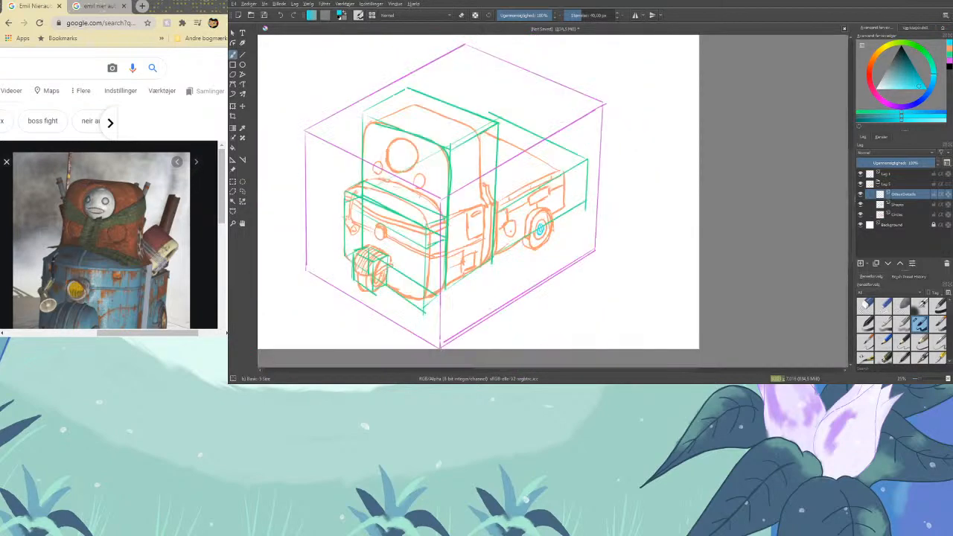
{"action": "key", "text": "ctrl+minus"}
{"action": "key", "text": "ctrl+minus"}
{"action": "left_click_drag", "start_coordinate": [569, 370], "coordinate": [538, 371]}
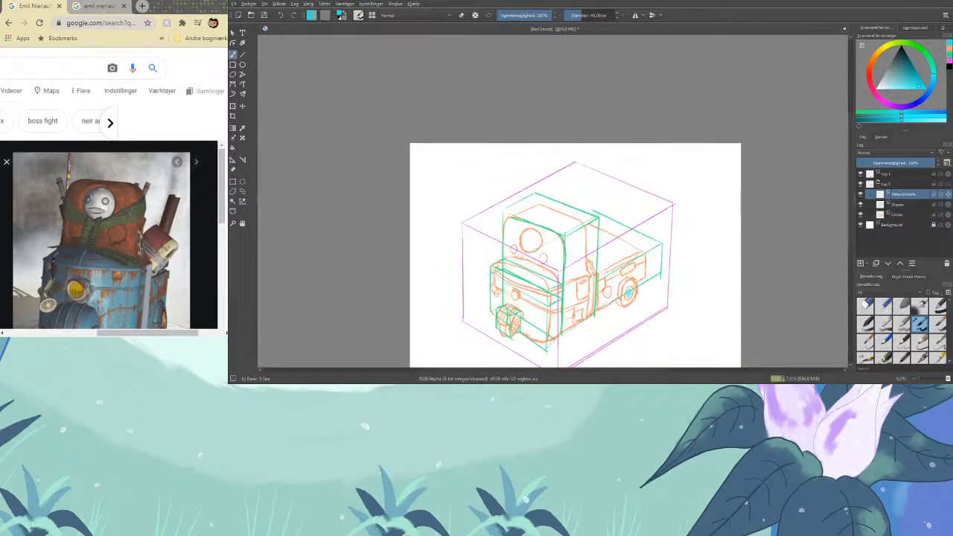
{"action": "scroll", "coordinate": [555, 203], "scroll_direction": "up", "scroll_amount": 5}
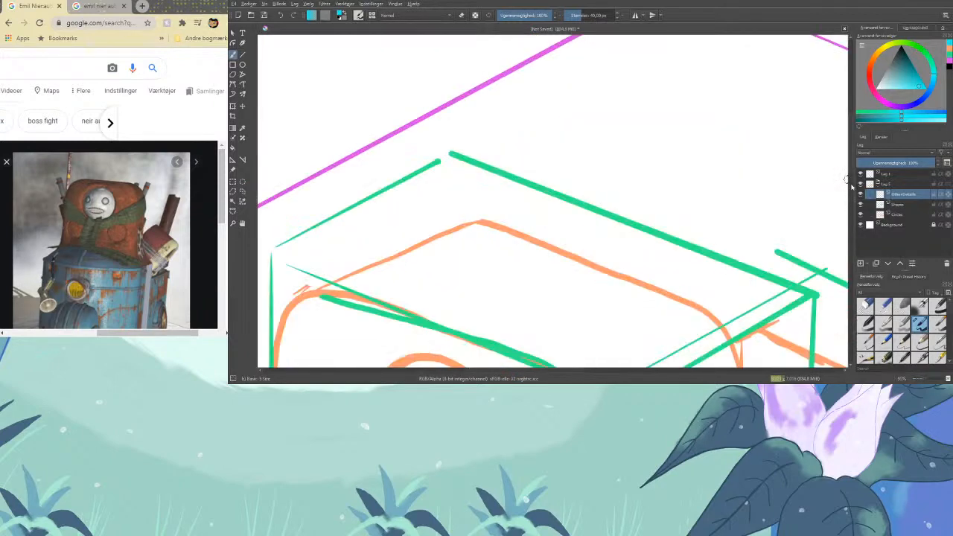
{"action": "scroll", "coordinate": [834, 171], "scroll_direction": "down", "scroll_amount": 5}
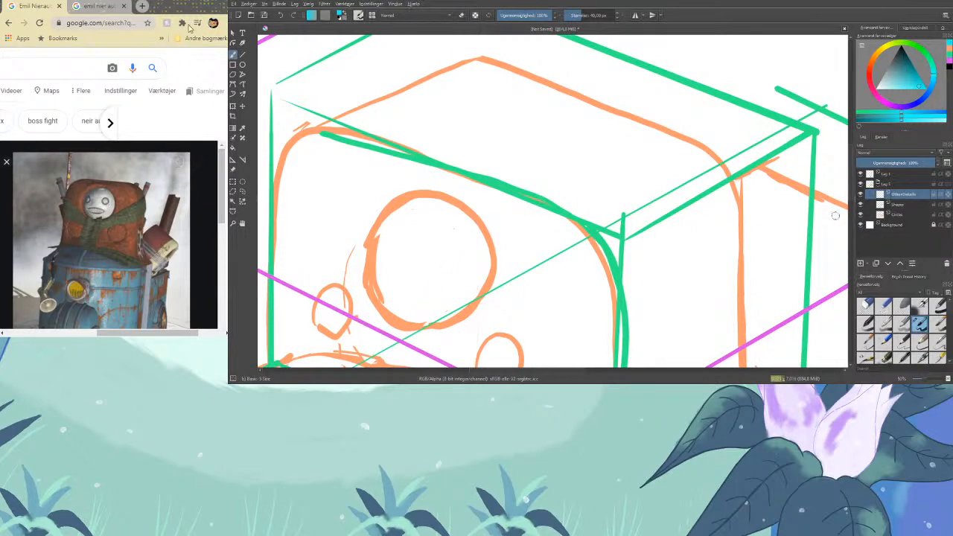
Run a Google image search for "emil nier automata" in a new Chrome tab
{"action": "left_click", "coordinate": [140, 8]}
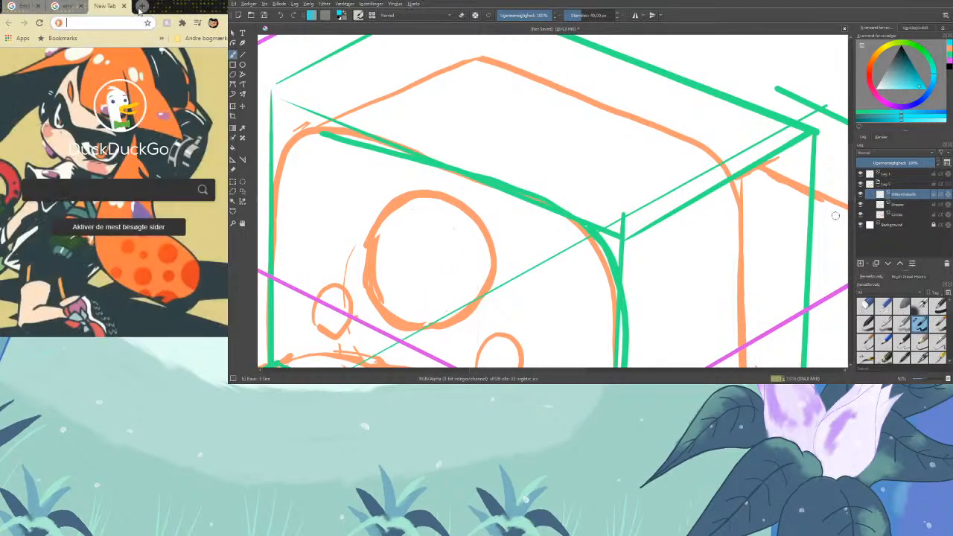
{"action": "type", "text": "google.com"}
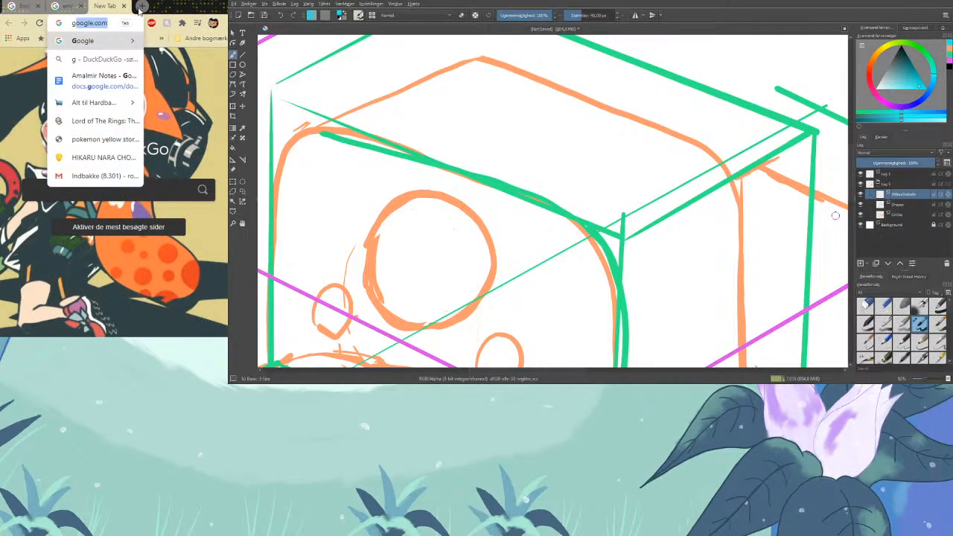
{"action": "key", "text": "Return"}
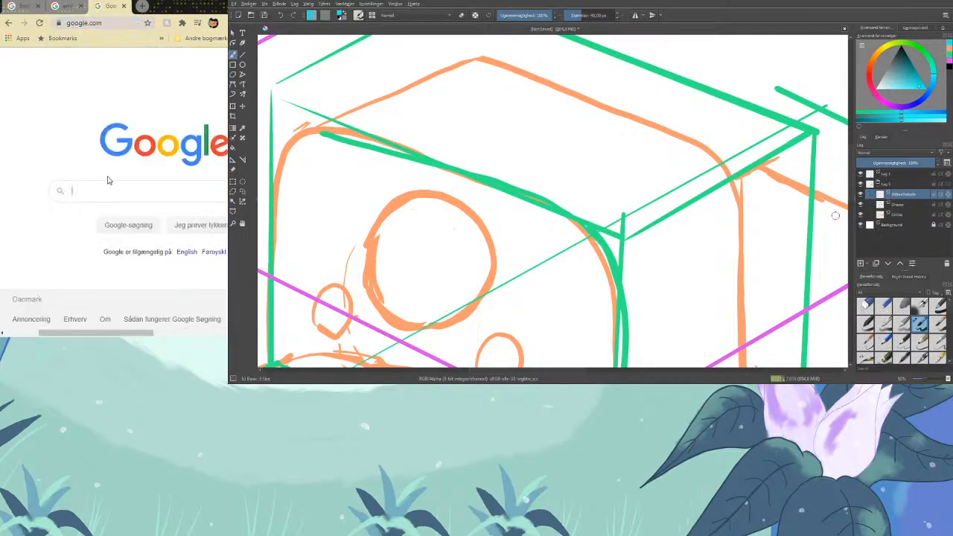
{"action": "type", "text": "emil"}
{"action": "key", "text": "Down"}
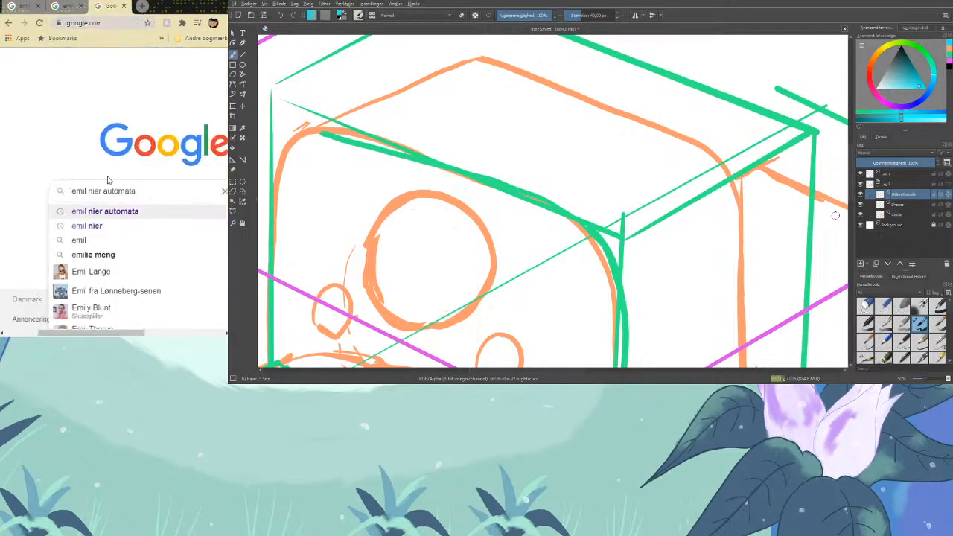
{"action": "key", "text": "Return"}
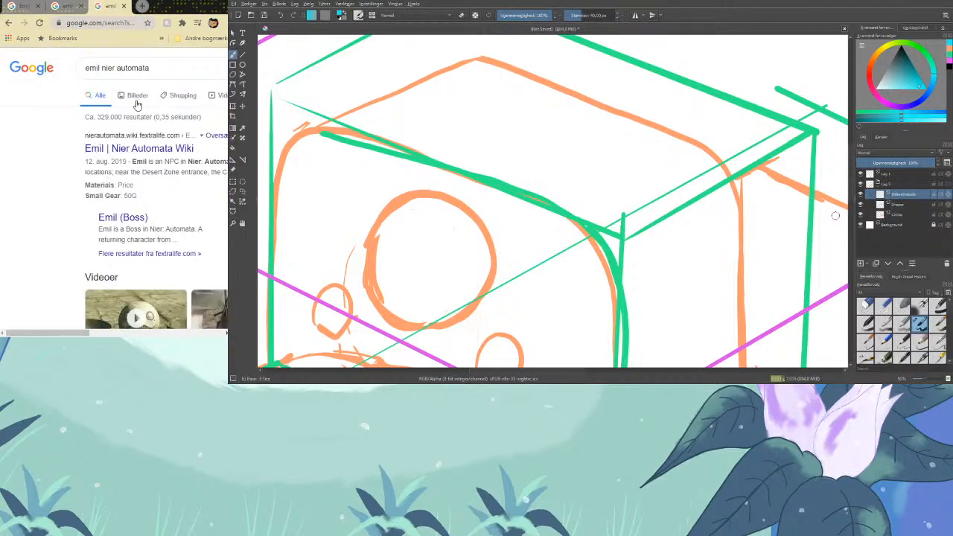
{"action": "left_click", "coordinate": [137, 104]}
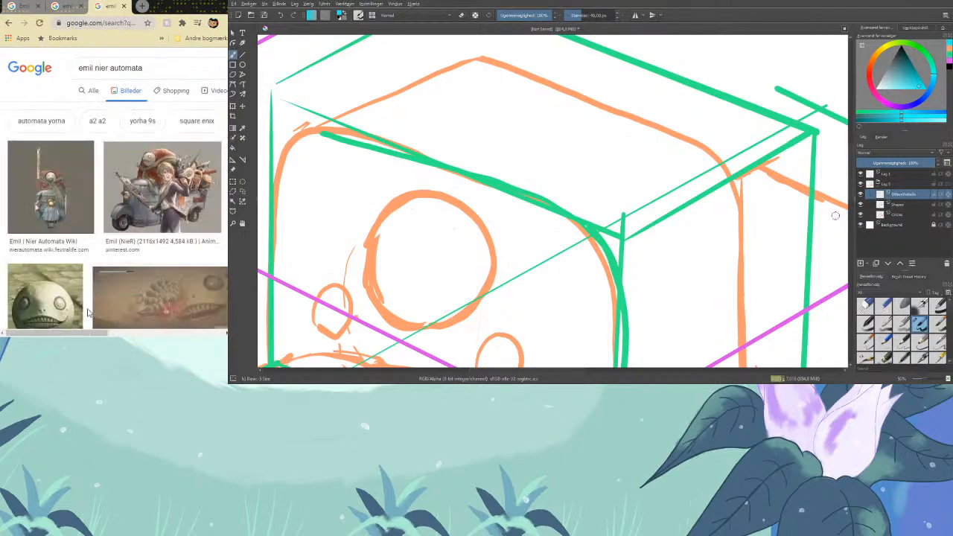
Open the Pinterest image of the Nier Automata Emil pin brooch as a front-facing face reference
{"action": "left_click", "coordinate": [76, 313]}
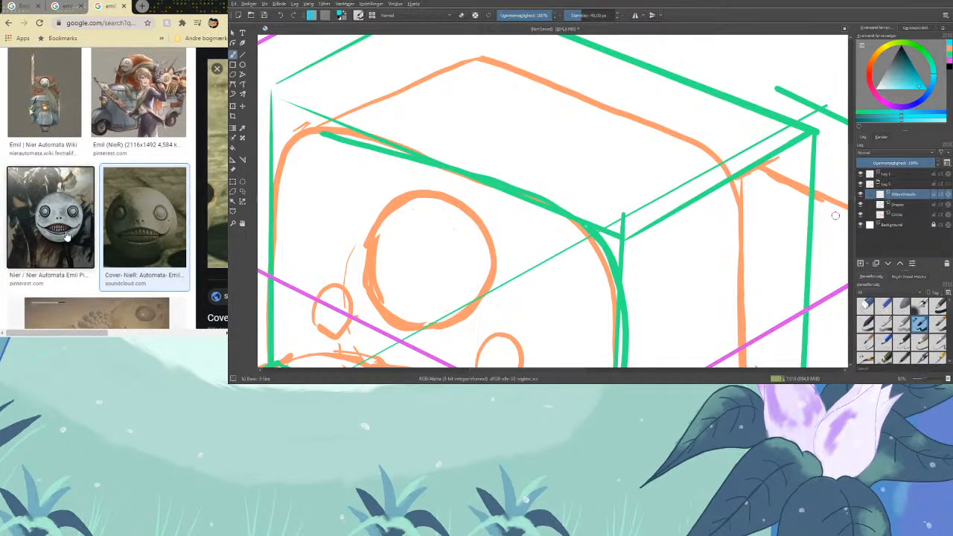
{"action": "left_click", "coordinate": [65, 261]}
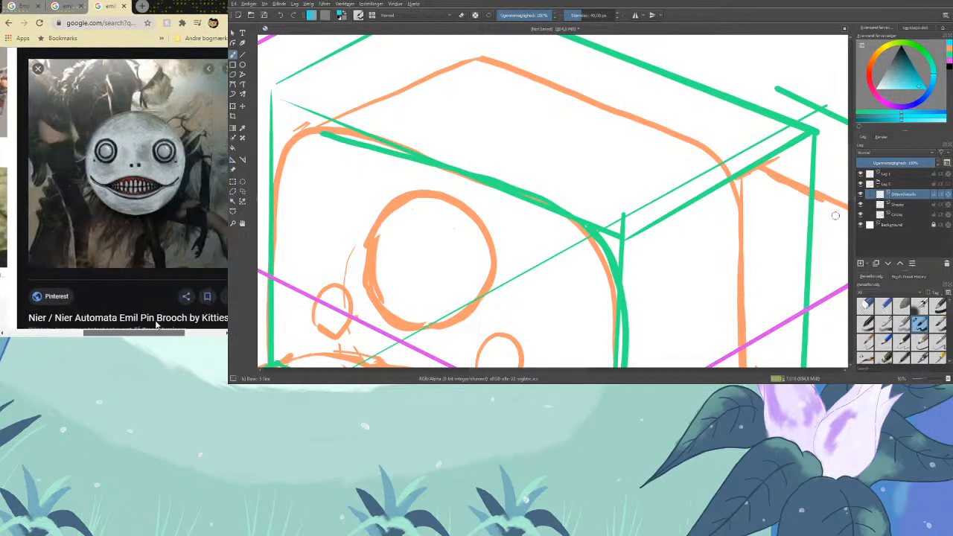
{"action": "scroll", "coordinate": [157, 325], "scroll_direction": "right", "scroll_amount": 1}
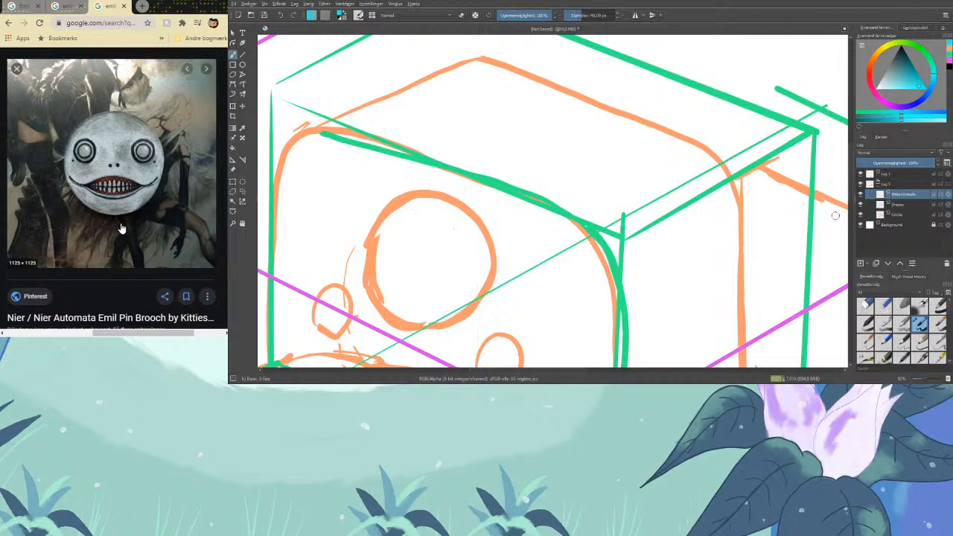
Back in Krita, draw cyan nostrils, ringed eyes, a cheek dot and a curved mouth inside the face circle
{"action": "left_click", "coordinate": [400, 272]}
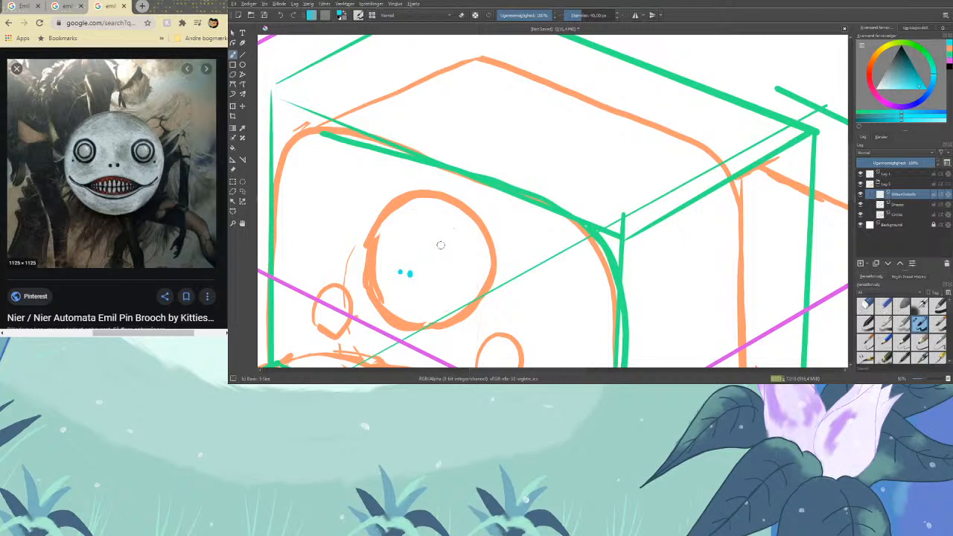
{"action": "mouse_move", "coordinate": [433, 252]}
{"action": "left_mouse_down"}
{"action": "mouse_move", "coordinate": [445, 260]}
{"action": "mouse_move", "coordinate": [390, 253]}
{"action": "mouse_move", "coordinate": [391, 237]}
{"action": "left_mouse_up"}
{"action": "mouse_move", "coordinate": [422, 259]}
{"action": "left_mouse_down"}
{"action": "mouse_move", "coordinate": [443, 238]}
{"action": "mouse_move", "coordinate": [449, 269]}
{"action": "mouse_move", "coordinate": [433, 270]}
{"action": "mouse_move", "coordinate": [428, 251]}
{"action": "mouse_move", "coordinate": [438, 254]}
{"action": "mouse_move", "coordinate": [393, 230]}
{"action": "left_mouse_up"}
{"action": "key", "text": "ctrl+z"}
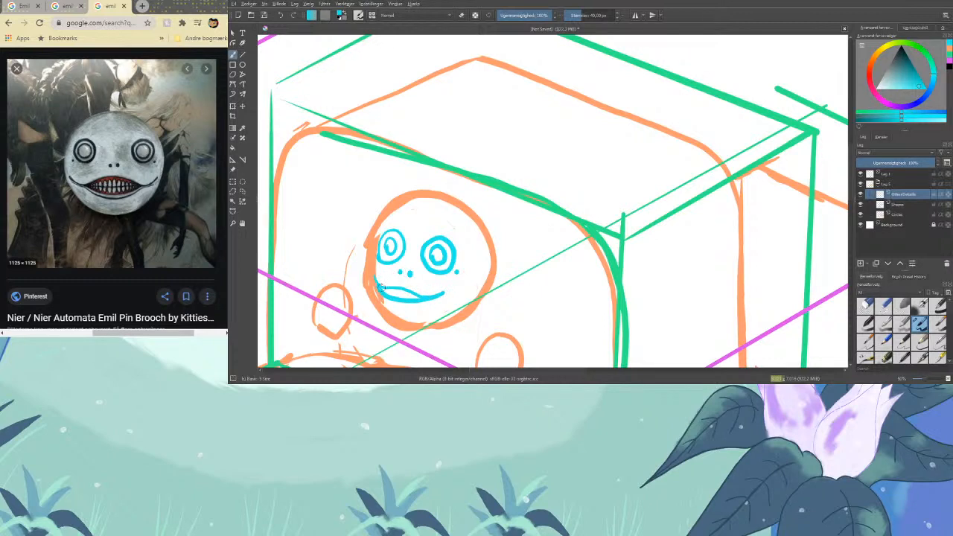
{"action": "key", "text": "ctrl+z"}
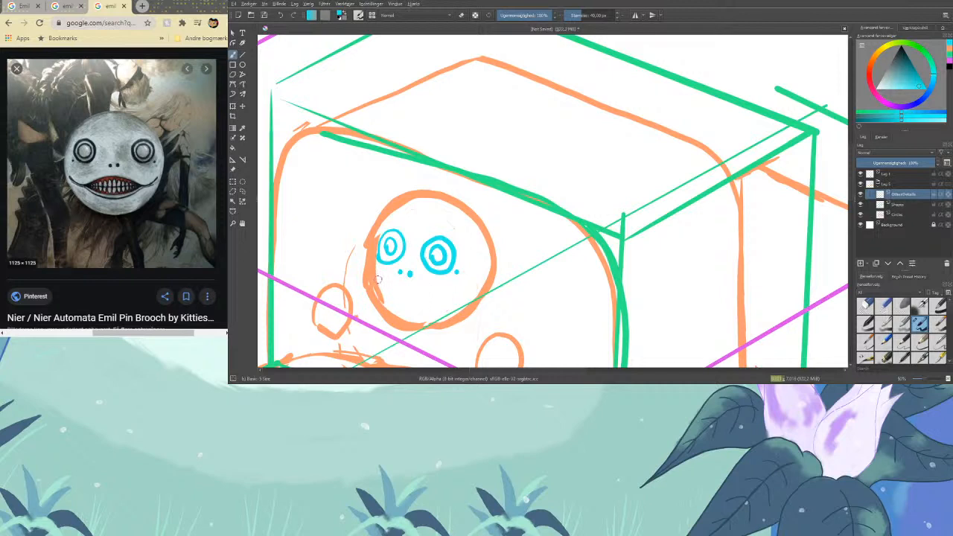
{"action": "left_click", "coordinate": [294, 16]}
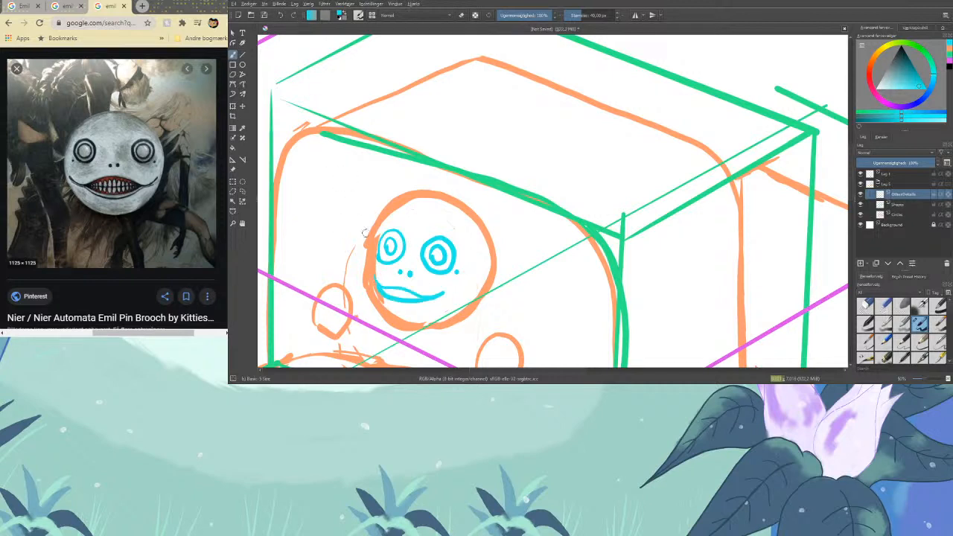
Refine the lower curve of the cyan mouth, alternating between the circle eraser and the brush
{"action": "key", "text": "e"}
{"action": "left_click_drag", "start_coordinate": [377, 287], "coordinate": [400, 299]}
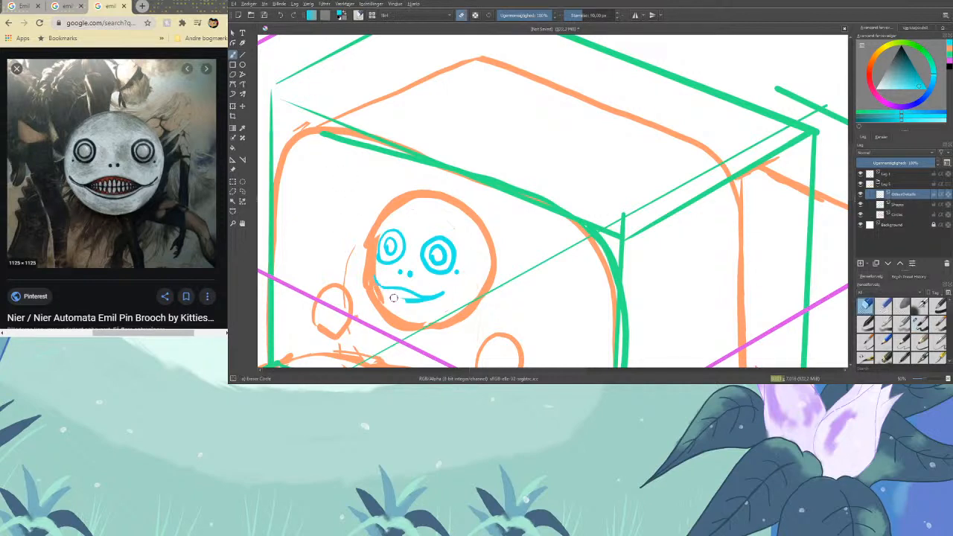
{"action": "key", "text": "slash"}
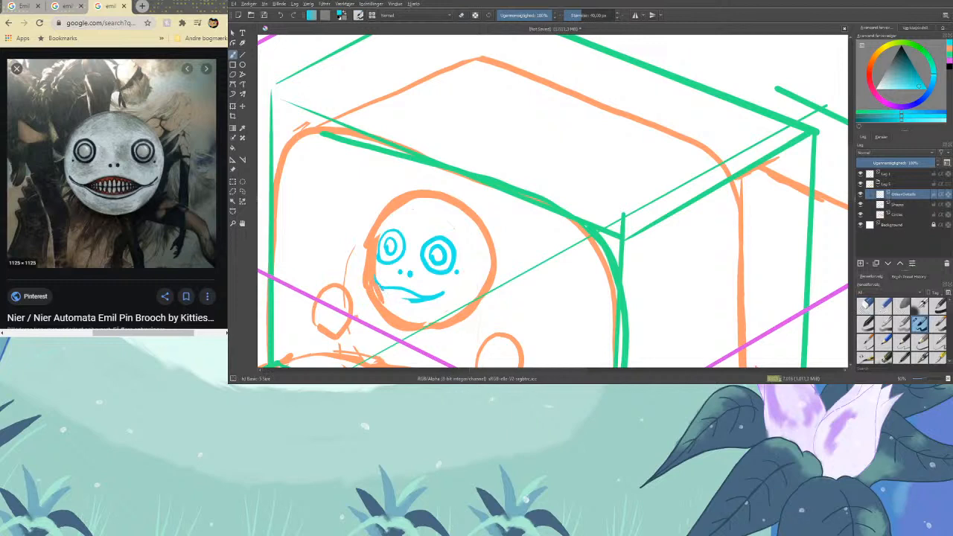
{"action": "key", "text": "slash"}
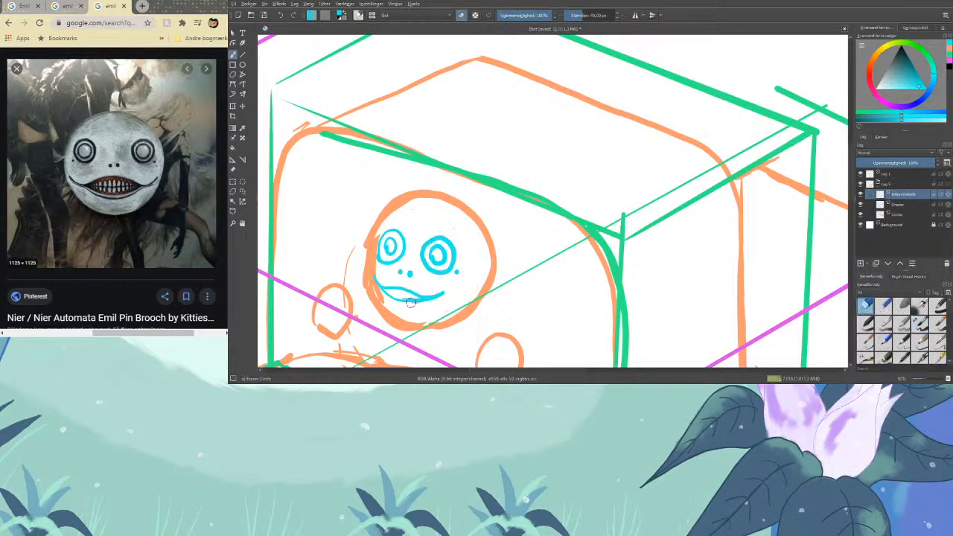
{"action": "key", "text": "slash"}
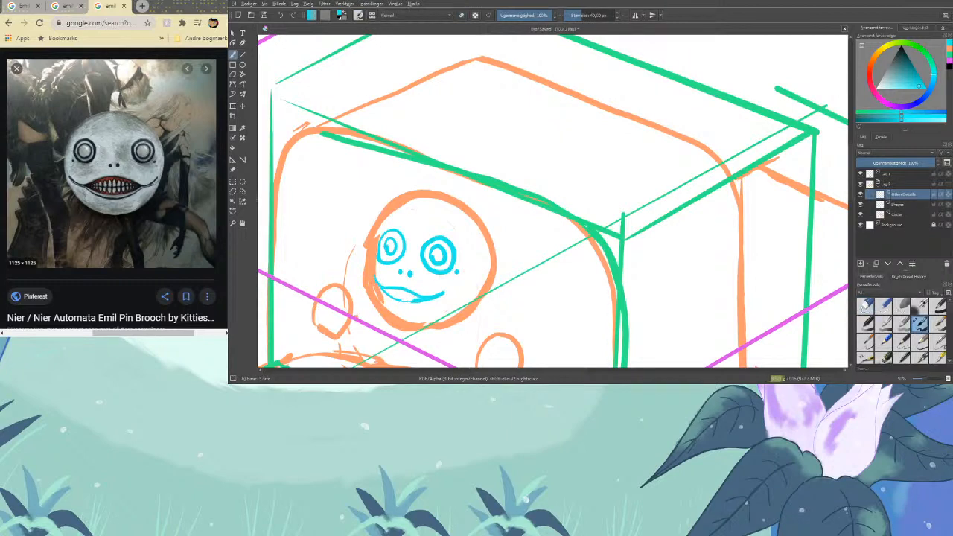
{"action": "key", "text": "slash"}
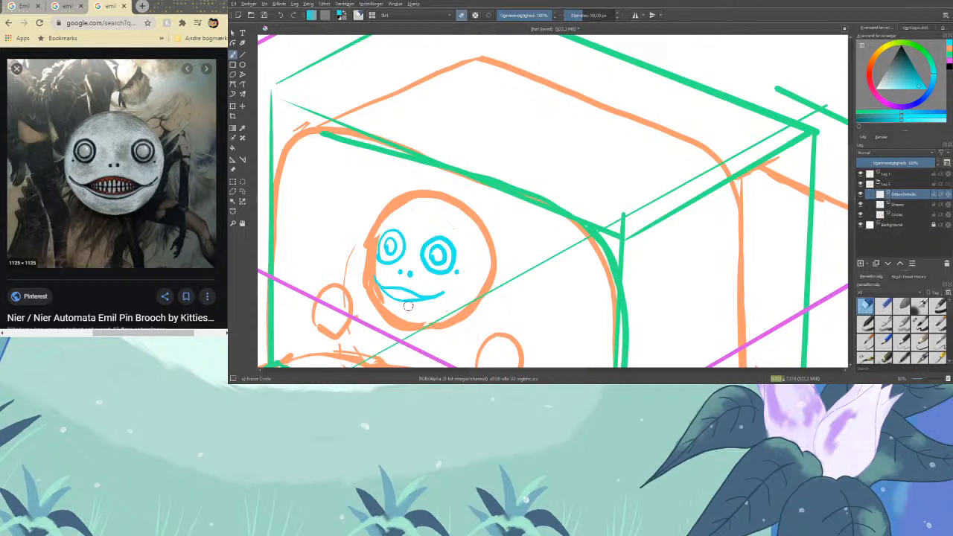
{"action": "key", "text": "slash"}
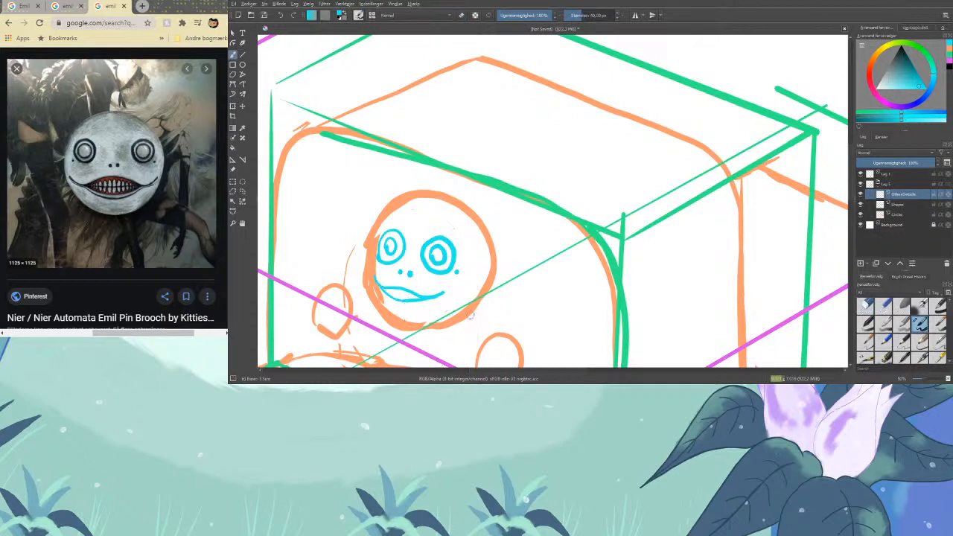
{"action": "key", "text": "slash"}
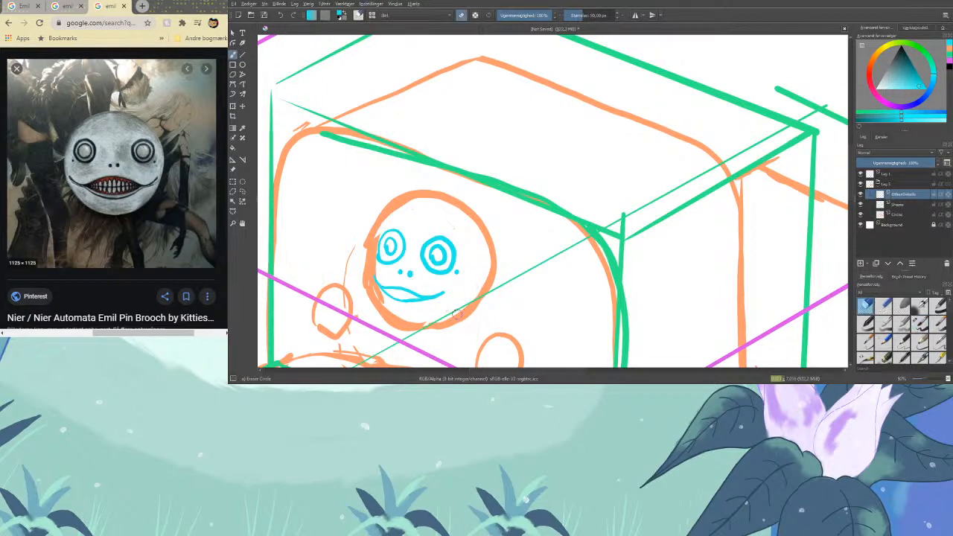
{"action": "key", "text": "slash"}
Add a thin cyan lip line just beneath the mouth
{"action": "key", "text": "1"}
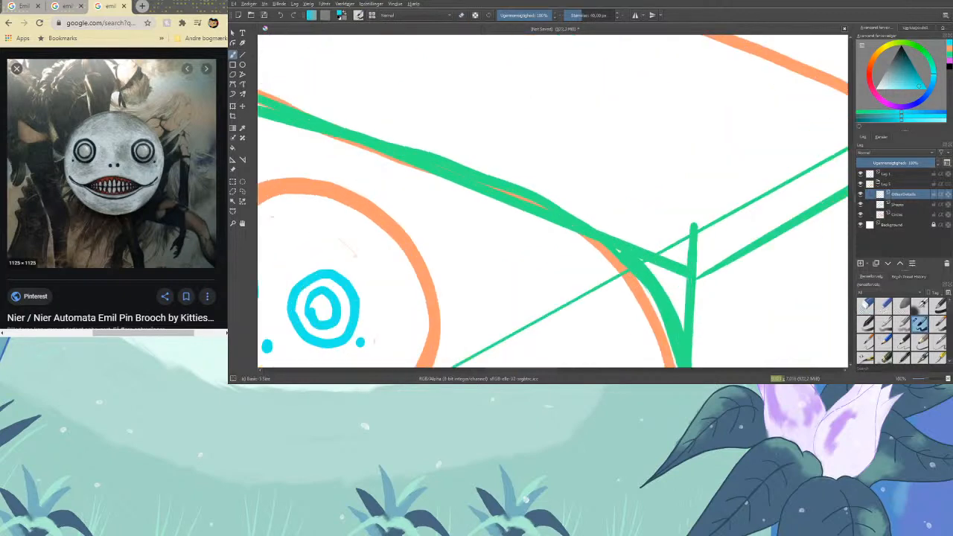
{"action": "left_click_drag", "start_coordinate": [539, 372], "coordinate": [513, 370]}
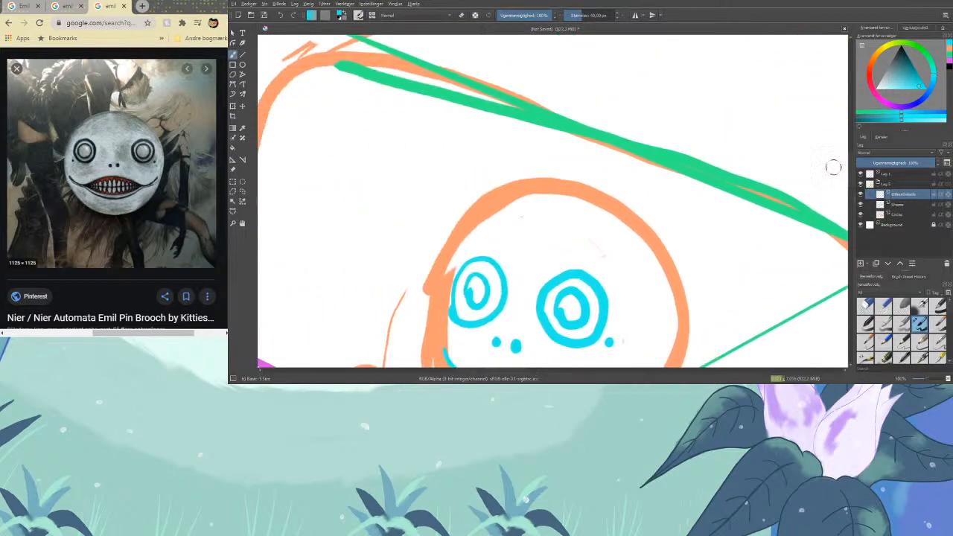
{"action": "left_click_drag", "start_coordinate": [852, 161], "coordinate": [851, 172]}
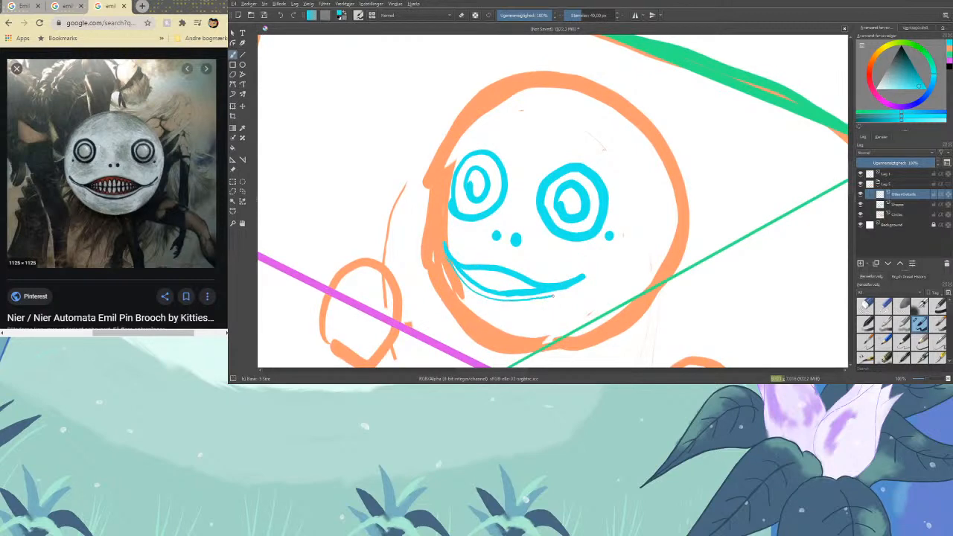
{"action": "left_click_drag", "start_coordinate": [553, 296], "coordinate": [569, 294]}
Erase both ringed eyes and draw a narrower upright oval for each inner eye
{"action": "mouse_move", "coordinate": [533, 199]}
{"action": "left_mouse_down"}
{"action": "mouse_move", "coordinate": [575, 153]}
{"action": "mouse_move", "coordinate": [555, 171]}
{"action": "mouse_move", "coordinate": [591, 154]}
{"action": "mouse_move", "coordinate": [536, 211]}
{"action": "mouse_move", "coordinate": [551, 224]}
{"action": "mouse_move", "coordinate": [562, 204]}
{"action": "mouse_move", "coordinate": [560, 234]}
{"action": "mouse_move", "coordinate": [594, 213]}
{"action": "mouse_move", "coordinate": [564, 246]}
{"action": "mouse_move", "coordinate": [606, 209]}
{"action": "mouse_move", "coordinate": [488, 205]}
{"action": "mouse_move", "coordinate": [462, 223]}
{"action": "mouse_move", "coordinate": [464, 187]}
{"action": "mouse_move", "coordinate": [485, 147]}
{"action": "mouse_move", "coordinate": [467, 195]}
{"action": "left_mouse_up"}
{"action": "key", "text": "e"}
{"action": "key", "text": "slash"}
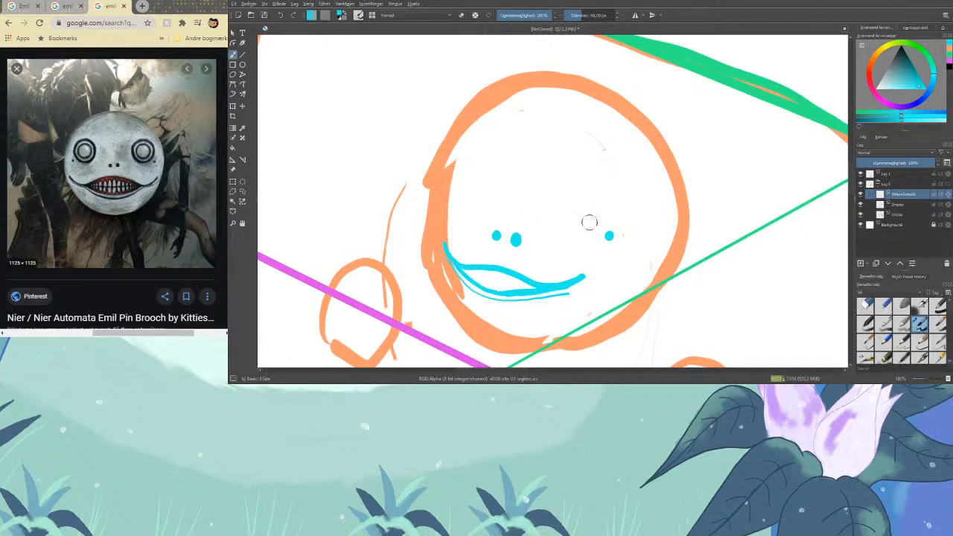
{"action": "mouse_move", "coordinate": [539, 216]}
{"action": "left_mouse_down"}
{"action": "mouse_move", "coordinate": [556, 183]}
{"action": "mouse_move", "coordinate": [571, 198]}
{"action": "mouse_move", "coordinate": [571, 222]}
{"action": "mouse_move", "coordinate": [540, 214]}
{"action": "left_mouse_up"}
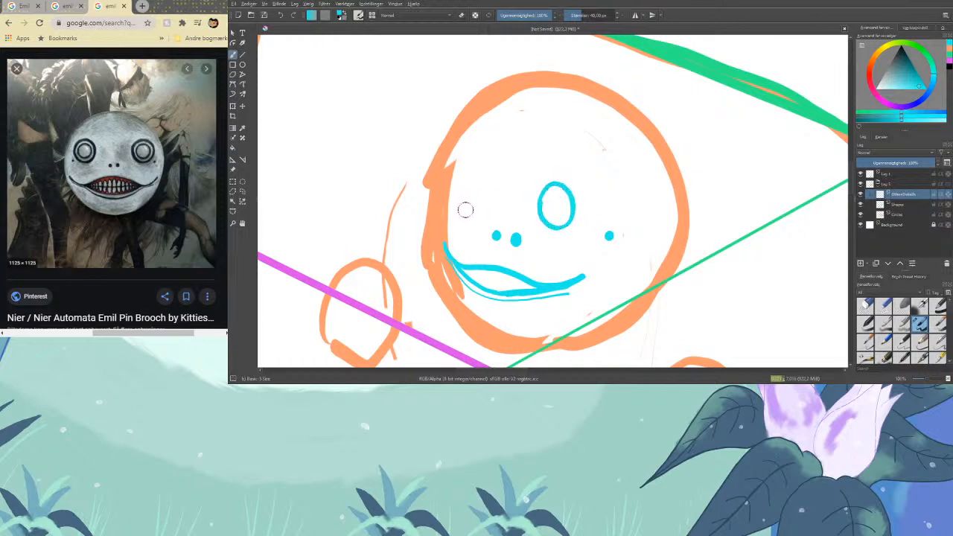
{"action": "mouse_move", "coordinate": [463, 209]}
{"action": "left_mouse_down"}
{"action": "mouse_move", "coordinate": [465, 183]}
{"action": "mouse_move", "coordinate": [485, 177]}
{"action": "mouse_move", "coordinate": [491, 202]}
{"action": "mouse_move", "coordinate": [479, 216]}
{"action": "mouse_move", "coordinate": [460, 198]}
{"action": "left_mouse_up"}
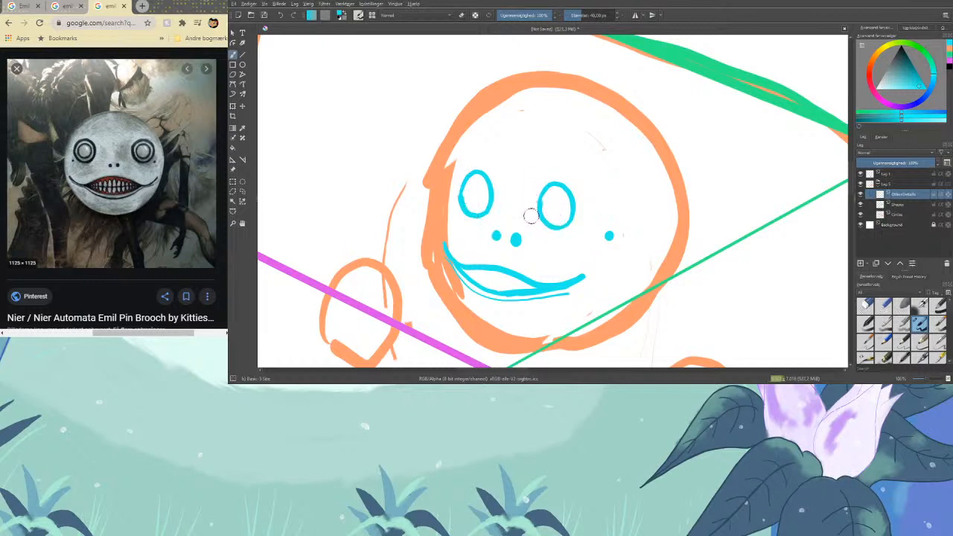
Draw a larger cyan outer ring around each of the two oval eyes
{"action": "mouse_move", "coordinate": [529, 210]}
{"action": "left_mouse_down"}
{"action": "mouse_move", "coordinate": [553, 167]}
{"action": "mouse_move", "coordinate": [584, 178]}
{"action": "mouse_move", "coordinate": [589, 215]}
{"action": "mouse_move", "coordinate": [578, 238]}
{"action": "mouse_move", "coordinate": [550, 237]}
{"action": "mouse_move", "coordinate": [529, 215]}
{"action": "left_mouse_up"}
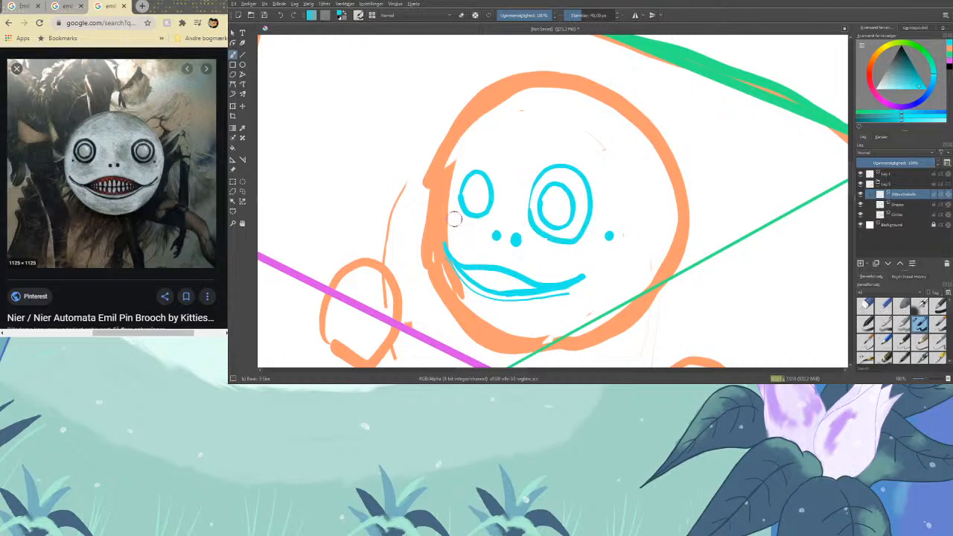
{"action": "mouse_move", "coordinate": [456, 188]}
{"action": "left_mouse_down"}
{"action": "mouse_move", "coordinate": [473, 159]}
{"action": "mouse_move", "coordinate": [492, 161]}
{"action": "mouse_move", "coordinate": [504, 178]}
{"action": "mouse_move", "coordinate": [505, 202]}
{"action": "mouse_move", "coordinate": [490, 226]}
{"action": "mouse_move", "coordinate": [460, 230]}
{"action": "mouse_move", "coordinate": [462, 165]}
{"action": "left_mouse_up"}
{"action": "key", "text": "ctrl+z"}
{"action": "mouse_move", "coordinate": [451, 216]}
{"action": "left_mouse_down"}
{"action": "mouse_move", "coordinate": [457, 175]}
{"action": "mouse_move", "coordinate": [485, 163]}
{"action": "mouse_move", "coordinate": [502, 191]}
{"action": "mouse_move", "coordinate": [495, 222]}
{"action": "mouse_move", "coordinate": [472, 228]}
{"action": "mouse_move", "coordinate": [454, 192]}
{"action": "mouse_move", "coordinate": [480, 164]}
{"action": "left_mouse_up"}
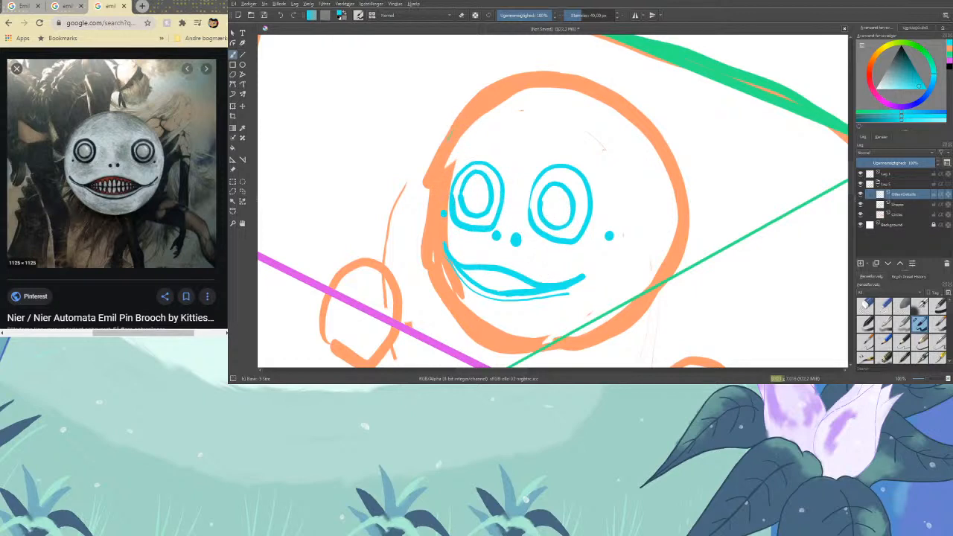
Trace the orange face circle with a thin cyan outline and fill the mouth with narrow vertical teeth
{"action": "left_click_drag", "start_coordinate": [450, 137], "coordinate": [427, 206]}
{"action": "left_click_drag", "start_coordinate": [434, 253], "coordinate": [569, 347]}
{"action": "mouse_move", "coordinate": [495, 282]}
{"action": "left_mouse_down"}
{"action": "mouse_move", "coordinate": [512, 295]}
{"action": "mouse_move", "coordinate": [532, 292]}
{"action": "left_mouse_up"}
{"action": "key", "text": "ctrl+z"}
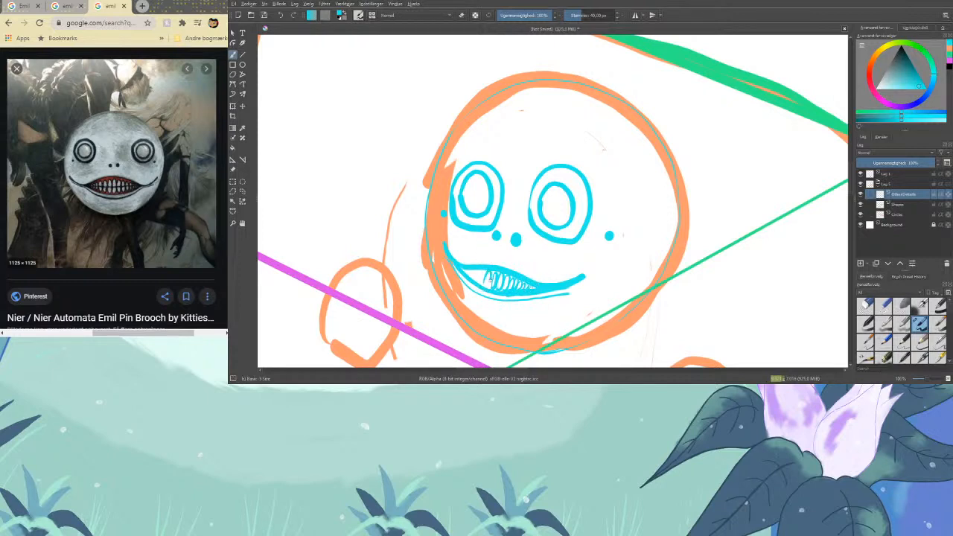
{"action": "left_click_drag", "start_coordinate": [483, 273], "coordinate": [479, 285]}
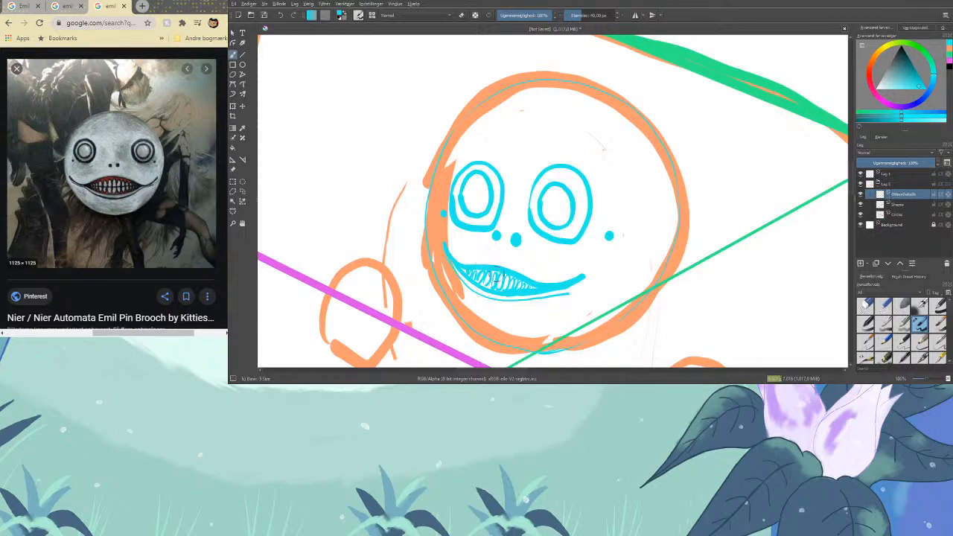
{"action": "left_click_drag", "start_coordinate": [477, 286], "coordinate": [486, 290]}
{"action": "key", "text": "ctrl+minus"}
{"action": "key", "text": "ctrl+minus"}
{"action": "key", "text": "ctrl+minus"}
{"action": "key", "text": "ctrl+minus"}
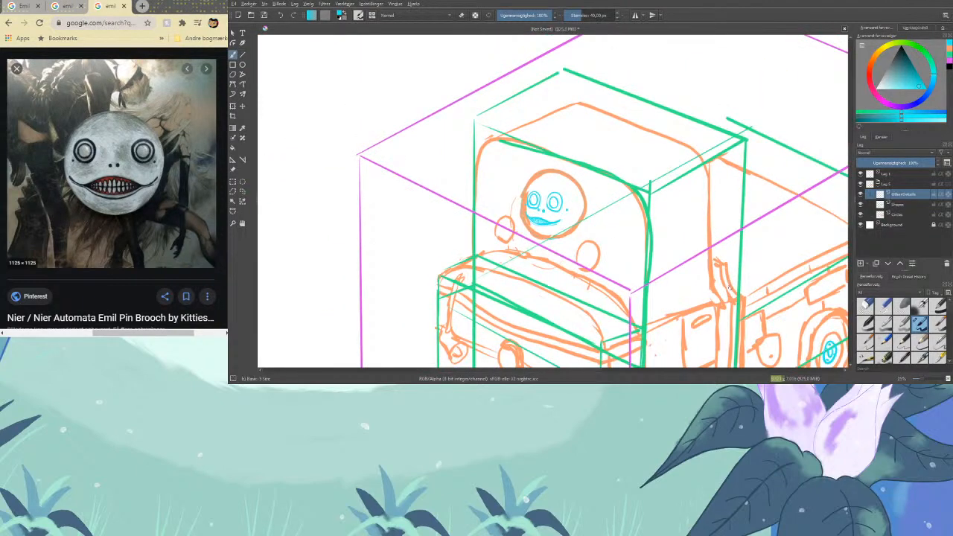
Erase the cyan outer rings around both eyes, leaving only the inner ovals
{"action": "key", "text": "ctrl+plus"}
{"action": "key", "text": "ctrl+plus"}
{"action": "key", "text": "ctrl+plus"}
{"action": "key", "text": "ctrl+plus"}
{"action": "key", "text": "ctrl+minus"}
{"action": "key", "text": "ctrl+plus"}
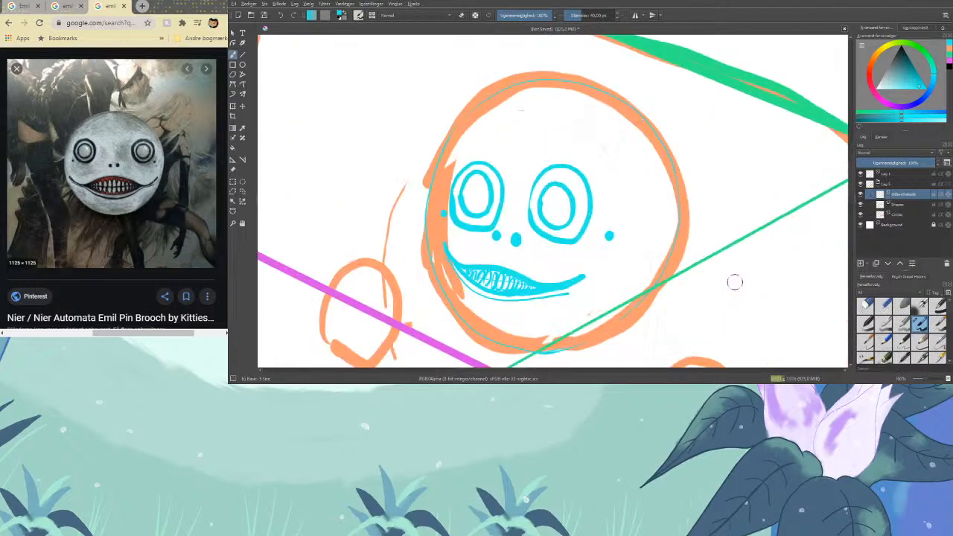
{"action": "key", "text": "e"}
{"action": "mouse_move", "coordinate": [468, 176]}
{"action": "left_mouse_down"}
{"action": "mouse_move", "coordinate": [484, 177]}
{"action": "mouse_move", "coordinate": [473, 181]}
{"action": "left_mouse_up"}
{"action": "key", "text": "slash"}
{"action": "mouse_move", "coordinate": [461, 200]}
{"action": "left_mouse_down"}
{"action": "mouse_move", "coordinate": [465, 184]}
{"action": "mouse_move", "coordinate": [492, 191]}
{"action": "left_mouse_up"}
{"action": "key", "text": "slash"}
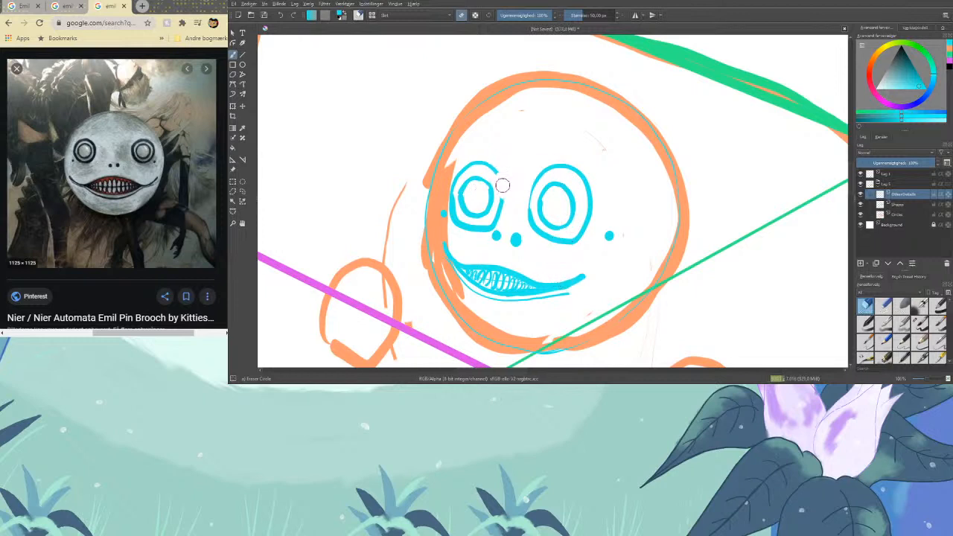
{"action": "mouse_move", "coordinate": [503, 184]}
{"action": "left_mouse_down"}
{"action": "mouse_move", "coordinate": [489, 226]}
{"action": "mouse_move", "coordinate": [499, 210]}
{"action": "mouse_move", "coordinate": [484, 227]}
{"action": "mouse_move", "coordinate": [456, 216]}
{"action": "mouse_move", "coordinate": [468, 228]}
{"action": "mouse_move", "coordinate": [452, 195]}
{"action": "mouse_move", "coordinate": [461, 171]}
{"action": "mouse_move", "coordinate": [483, 162]}
{"action": "mouse_move", "coordinate": [500, 179]}
{"action": "left_mouse_up"}
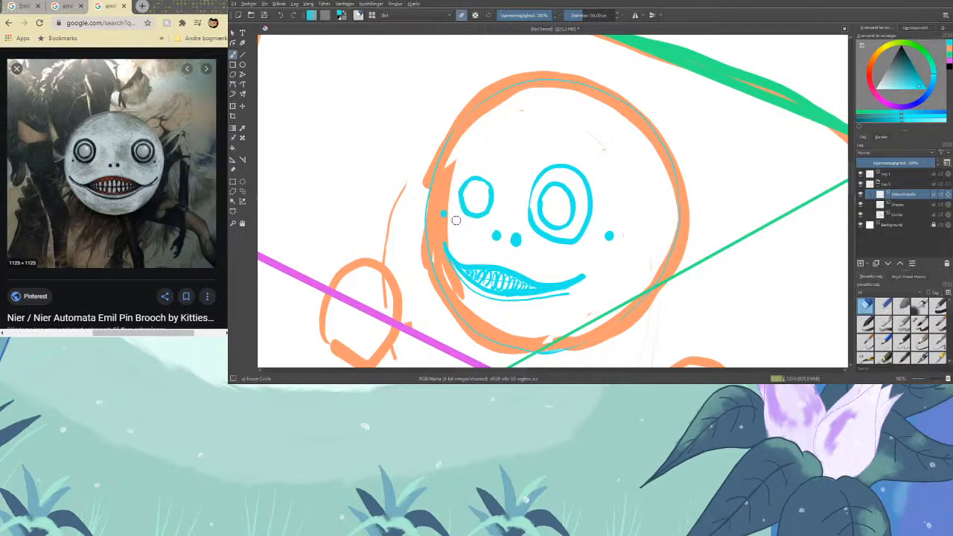
{"action": "mouse_move", "coordinate": [541, 237]}
{"action": "left_mouse_down"}
{"action": "mouse_move", "coordinate": [525, 197]}
{"action": "mouse_move", "coordinate": [546, 169]}
{"action": "mouse_move", "coordinate": [567, 163]}
{"action": "mouse_move", "coordinate": [588, 194]}
{"action": "mouse_move", "coordinate": [586, 217]}
{"action": "mouse_move", "coordinate": [575, 241]}
{"action": "mouse_move", "coordinate": [545, 240]}
{"action": "left_mouse_up"}
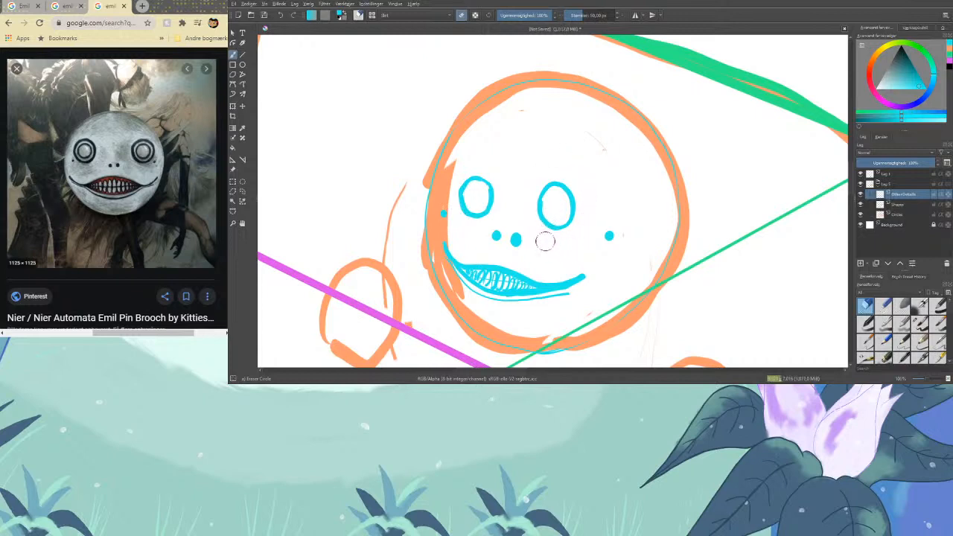
Redraw a thinner, rounder cyan outer ring around each inner eye oval
{"action": "key", "text": "slash"}
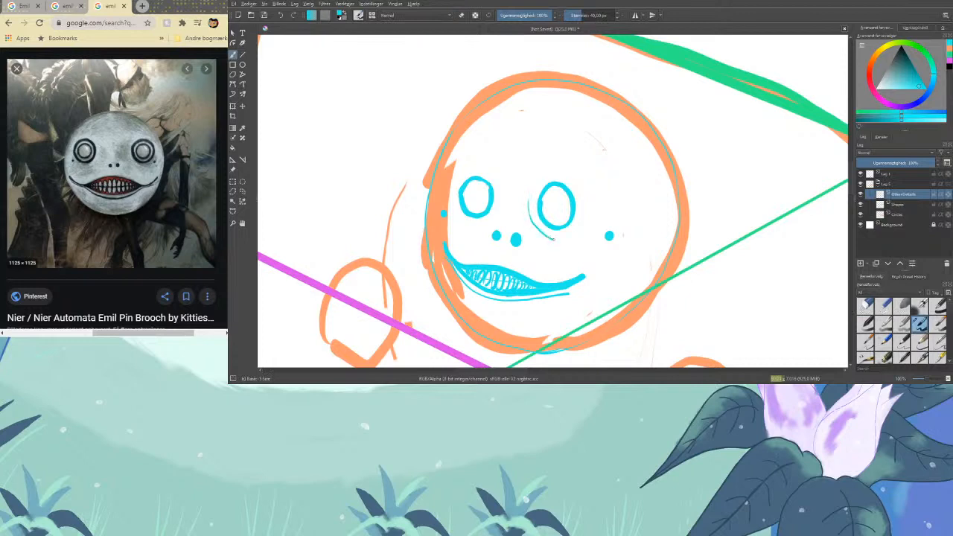
{"action": "mouse_move", "coordinate": [586, 200]}
{"action": "left_mouse_down"}
{"action": "mouse_move", "coordinate": [570, 174]}
{"action": "mouse_move", "coordinate": [542, 177]}
{"action": "mouse_move", "coordinate": [532, 215]}
{"action": "left_mouse_up"}
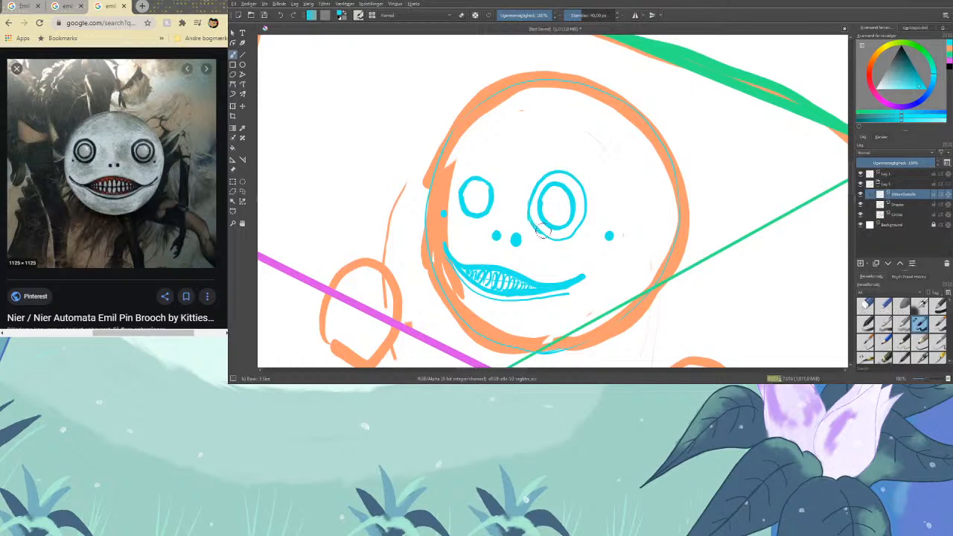
{"action": "left_click_drag", "start_coordinate": [541, 231], "coordinate": [529, 222]}
{"action": "mouse_move", "coordinate": [449, 200]}
{"action": "left_mouse_down"}
{"action": "mouse_move", "coordinate": [478, 165]}
{"action": "mouse_move", "coordinate": [499, 182]}
{"action": "mouse_move", "coordinate": [498, 209]}
{"action": "left_mouse_up"}
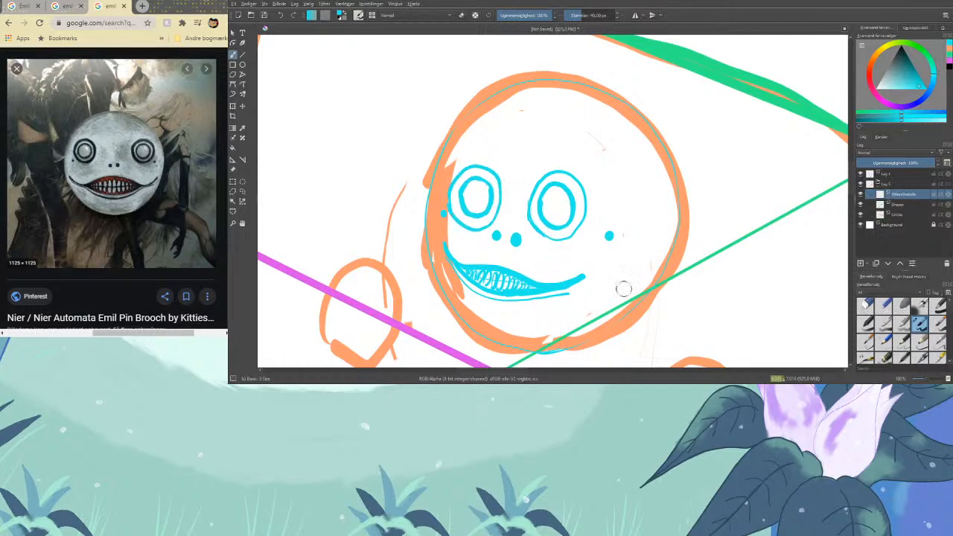
Retrace the face circle with a thicker cyan outline and erase the stray double line along its right edge
{"action": "key", "text": "ctrl+minus"}
{"action": "key", "text": "ctrl+minus"}
{"action": "key", "text": "ctrl+minus"}
{"action": "key", "text": "ctrl+minus"}
{"action": "key", "text": "ctrl+minus"}
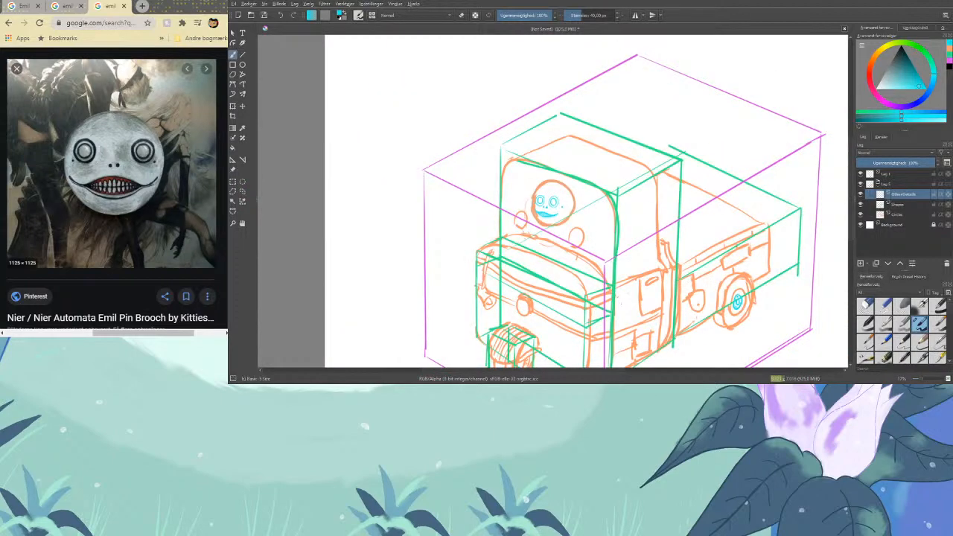
{"action": "mouse_move", "coordinate": [589, 371]}
{"action": "left_mouse_down"}
{"action": "mouse_move", "coordinate": [598, 371]}
{"action": "mouse_move", "coordinate": [583, 371]}
{"action": "left_mouse_up"}
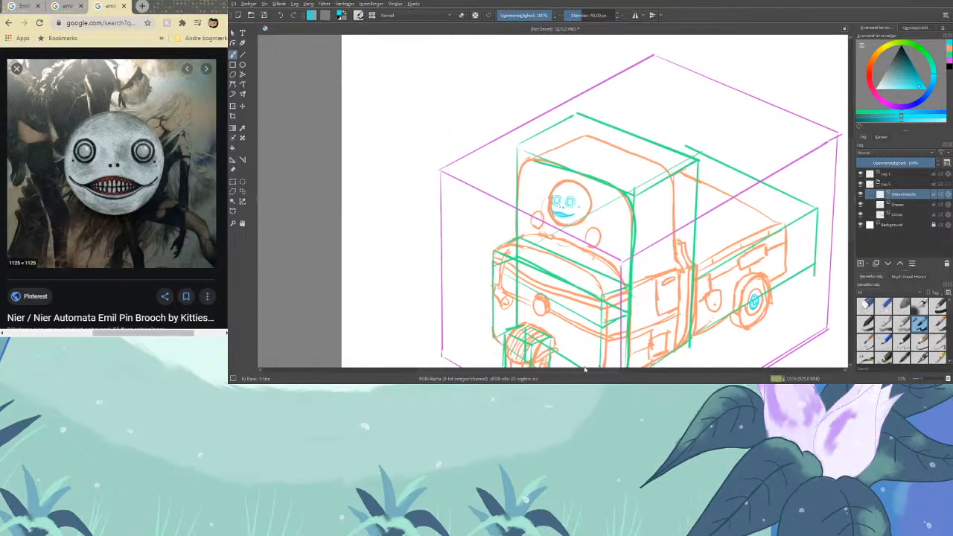
{"action": "key", "text": "ctrl+plus"}
{"action": "key", "text": "ctrl+plus"}
{"action": "key", "text": "ctrl+plus"}
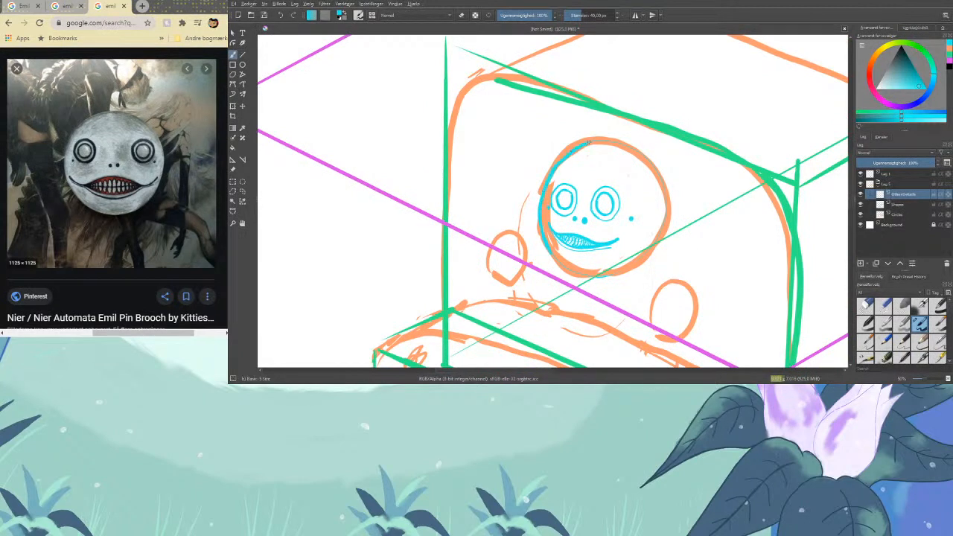
{"action": "mouse_move", "coordinate": [652, 160]}
{"action": "left_mouse_down"}
{"action": "mouse_move", "coordinate": [672, 209]}
{"action": "mouse_move", "coordinate": [666, 205]}
{"action": "mouse_move", "coordinate": [637, 263]}
{"action": "left_mouse_up"}
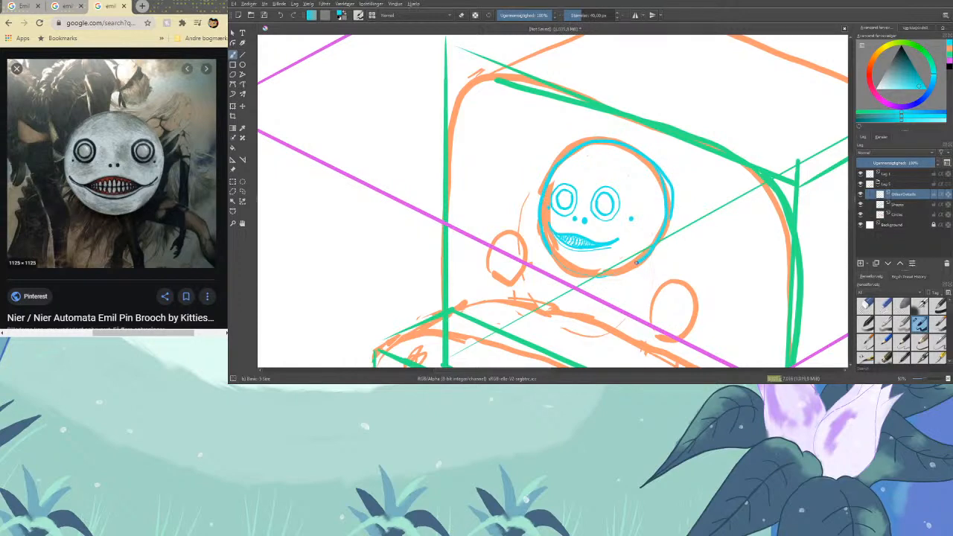
{"action": "key", "text": "/"}
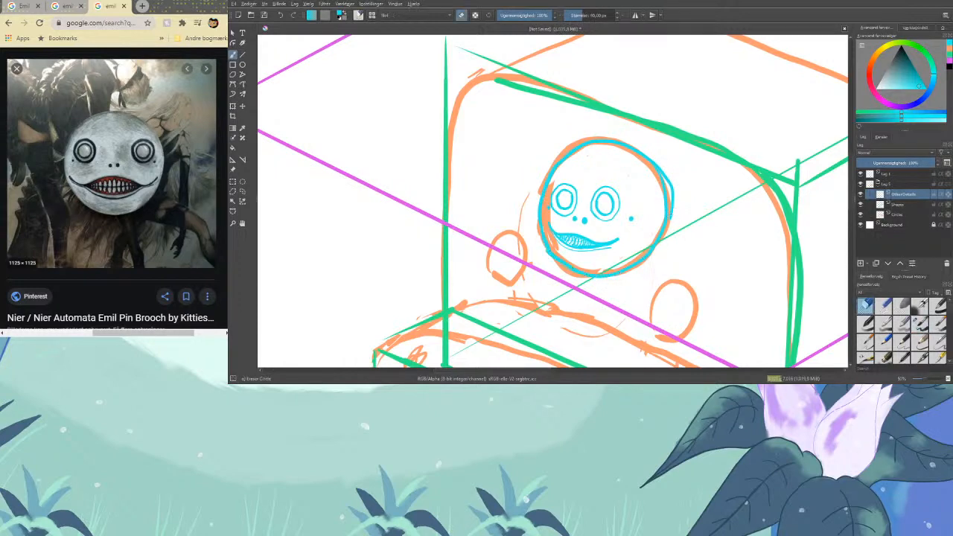
{"action": "left_click_drag", "start_coordinate": [674, 216], "coordinate": [653, 156]}
{"action": "key", "text": "/"}
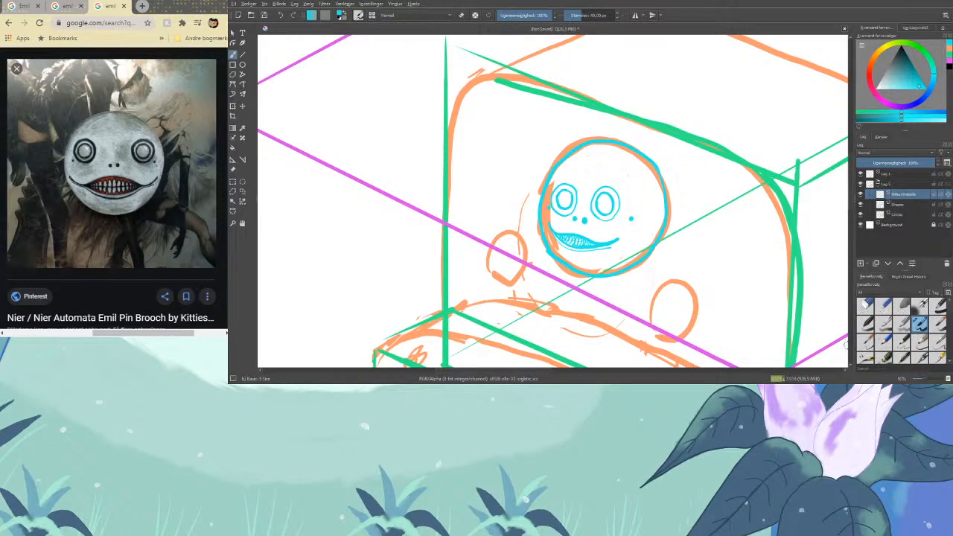
Bring up the blue Emil van picture as the browser reference and sketch the scarf's knot and first hanging edge in cyan beneath the face
{"action": "left_click", "coordinate": [66, 4]}
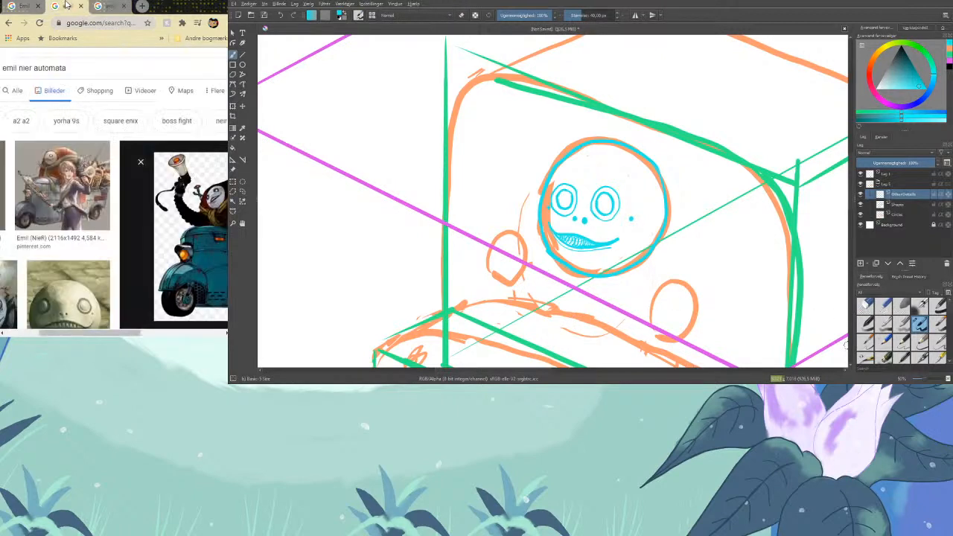
{"action": "left_click_drag", "start_coordinate": [86, 333], "coordinate": [136, 333]}
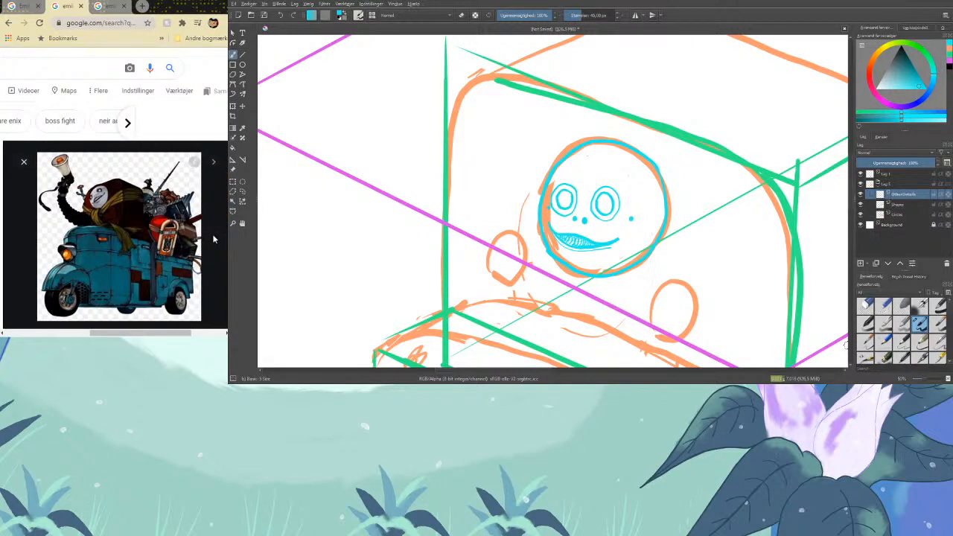
{"action": "scroll", "coordinate": [553, 196], "scroll_direction": "down", "scroll_amount": 3}
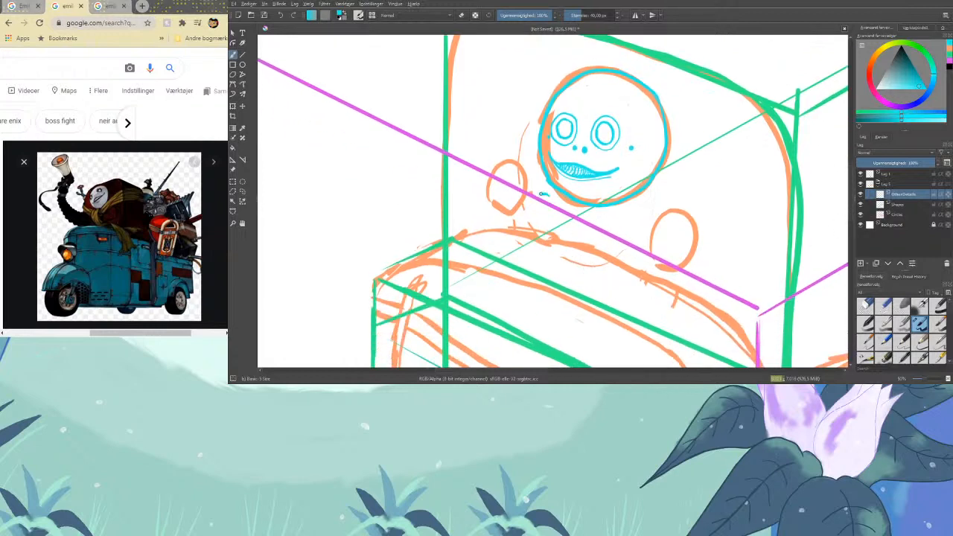
{"action": "mouse_move", "coordinate": [559, 203]}
{"action": "left_mouse_down"}
{"action": "mouse_move", "coordinate": [580, 216]}
{"action": "mouse_move", "coordinate": [534, 219]}
{"action": "mouse_move", "coordinate": [524, 299]}
{"action": "left_mouse_up"}
{"action": "scroll", "coordinate": [848, 188], "scroll_direction": "down", "scroll_amount": 3}
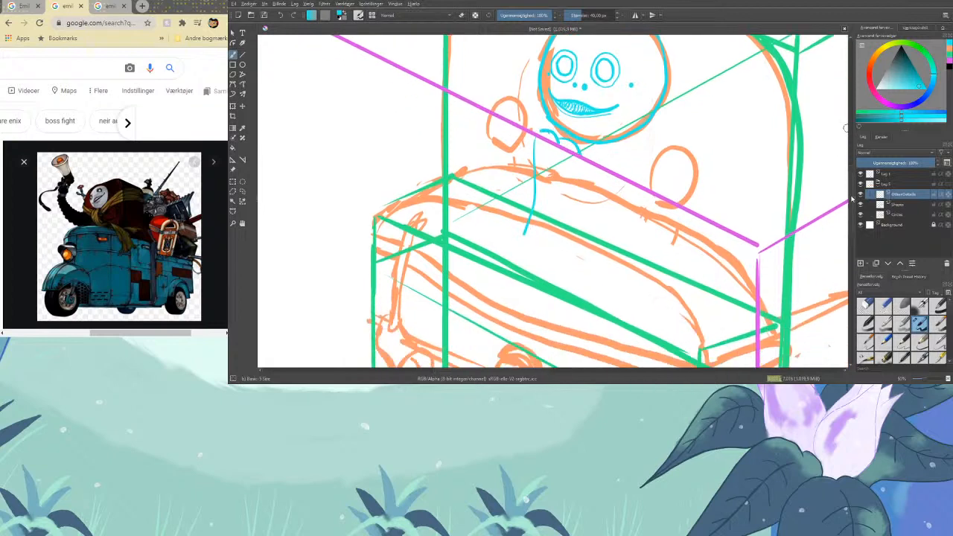
{"action": "scroll", "coordinate": [852, 199], "scroll_direction": "down", "scroll_amount": 2}
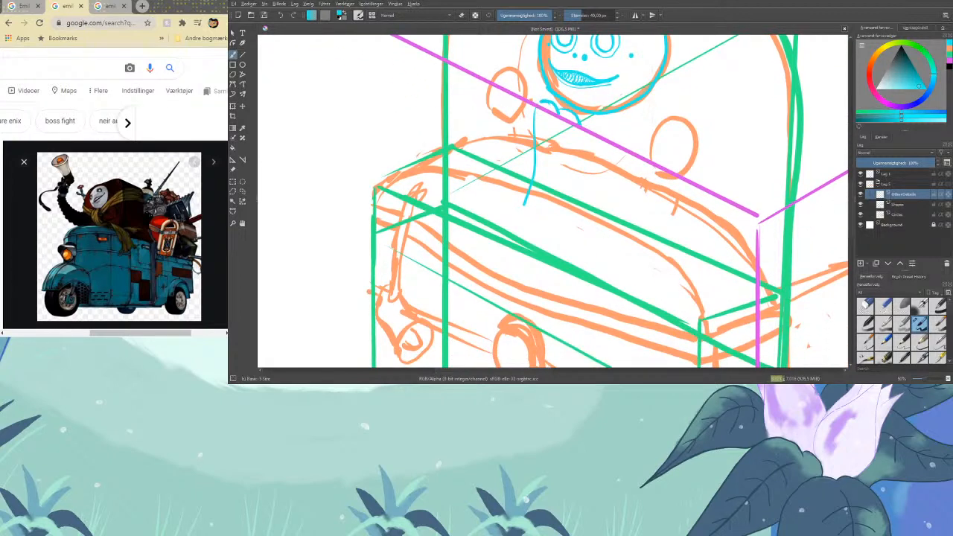
Draw the sides and folds of the scarf's hanging tail in cyan, extending it down over the front of the van
{"action": "mouse_move", "coordinate": [531, 106]}
{"action": "left_mouse_down"}
{"action": "mouse_move", "coordinate": [527, 211]}
{"action": "mouse_move", "coordinate": [555, 249]}
{"action": "left_mouse_up"}
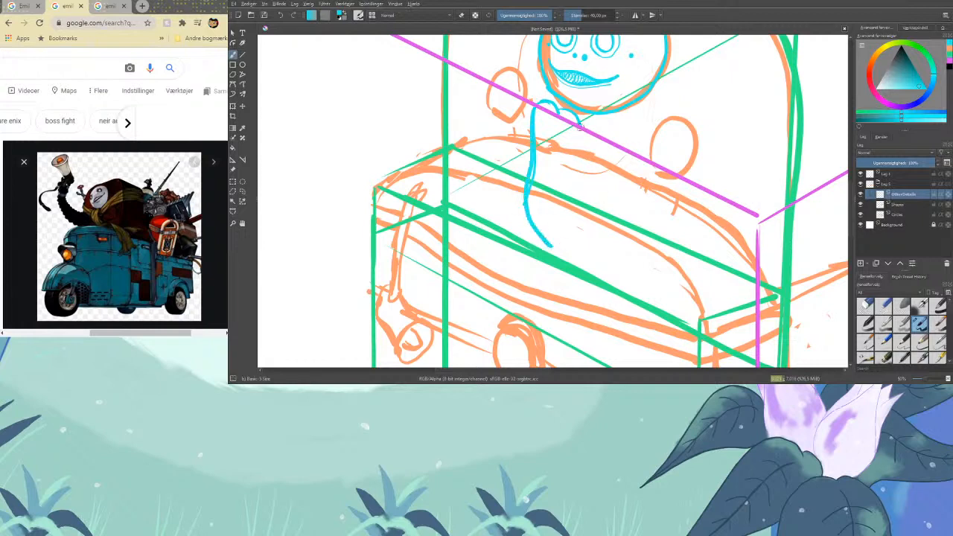
{"action": "mouse_move", "coordinate": [579, 121]}
{"action": "left_mouse_down"}
{"action": "mouse_move", "coordinate": [565, 214]}
{"action": "mouse_move", "coordinate": [567, 261]}
{"action": "left_mouse_up"}
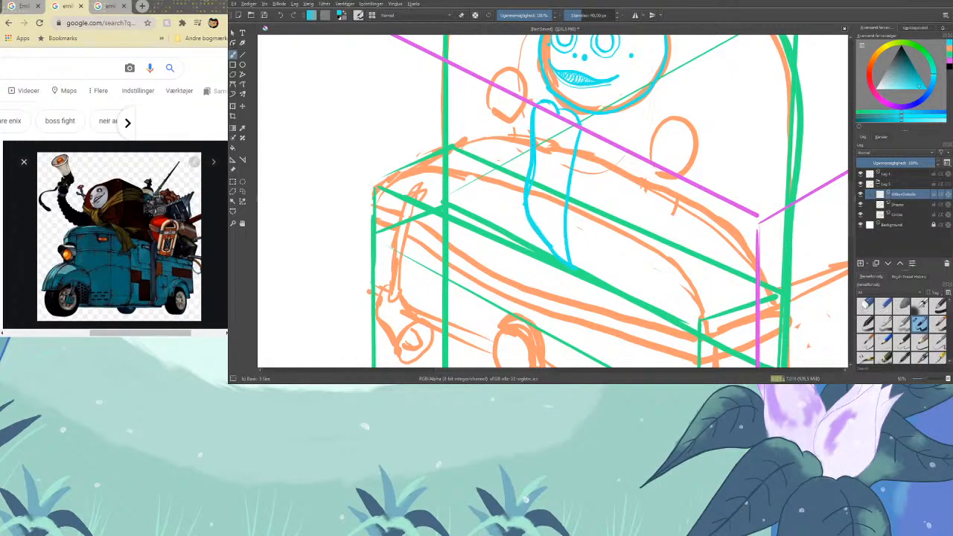
{"action": "left_click_drag", "start_coordinate": [535, 162], "coordinate": [536, 226]}
{"action": "mouse_move", "coordinate": [569, 234]}
{"action": "left_mouse_down"}
{"action": "mouse_move", "coordinate": [623, 290]}
{"action": "mouse_move", "coordinate": [616, 284]}
{"action": "mouse_move", "coordinate": [626, 310]}
{"action": "left_mouse_up"}
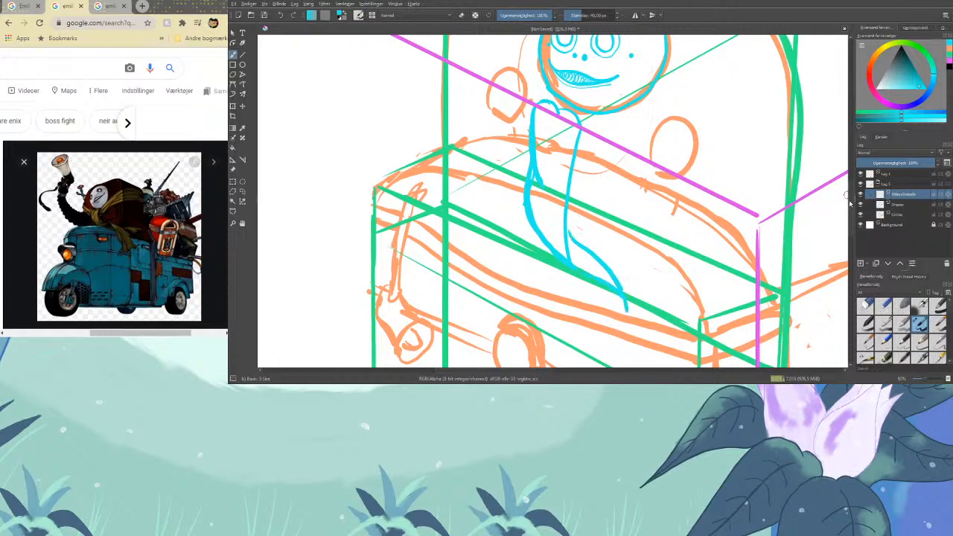
{"action": "scroll", "coordinate": [745, 149], "scroll_direction": "down", "scroll_amount": 5}
{"action": "mouse_move", "coordinate": [605, 64]}
{"action": "left_mouse_down"}
{"action": "mouse_move", "coordinate": [623, 178]}
{"action": "mouse_move", "coordinate": [647, 224]}
{"action": "left_mouse_up"}
{"action": "mouse_move", "coordinate": [626, 94]}
{"action": "left_mouse_down"}
{"action": "mouse_move", "coordinate": [648, 198]}
{"action": "mouse_move", "coordinate": [655, 231]}
{"action": "left_mouse_up"}
{"action": "scroll", "coordinate": [632, 209], "scroll_direction": "up", "scroll_amount": 5}
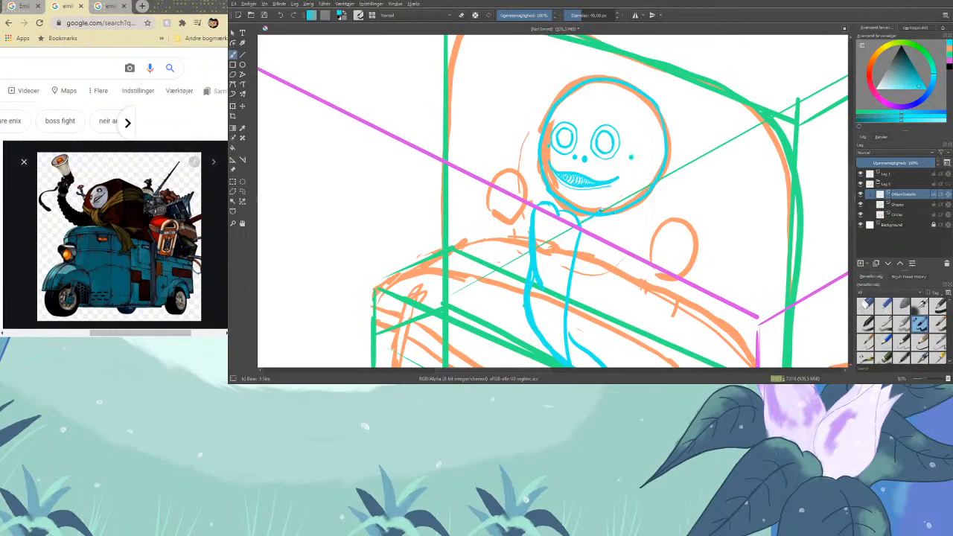
Draw the cyan scarf bands from the knot to the cab front's right edge, plus the first curved edge to its left side
{"action": "mouse_move", "coordinate": [602, 210]}
{"action": "left_mouse_down"}
{"action": "mouse_move", "coordinate": [693, 164]}
{"action": "mouse_move", "coordinate": [777, 147]}
{"action": "left_mouse_up"}
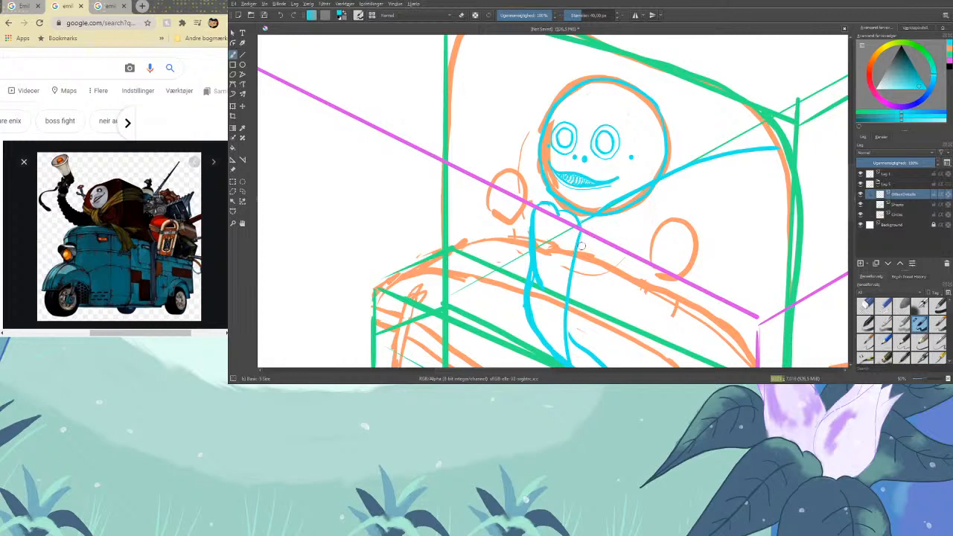
{"action": "left_click_drag", "start_coordinate": [588, 254], "coordinate": [721, 158]}
{"action": "mouse_move", "coordinate": [660, 203]}
{"action": "left_mouse_down"}
{"action": "mouse_move", "coordinate": [763, 175]}
{"action": "mouse_move", "coordinate": [789, 177]}
{"action": "left_mouse_up"}
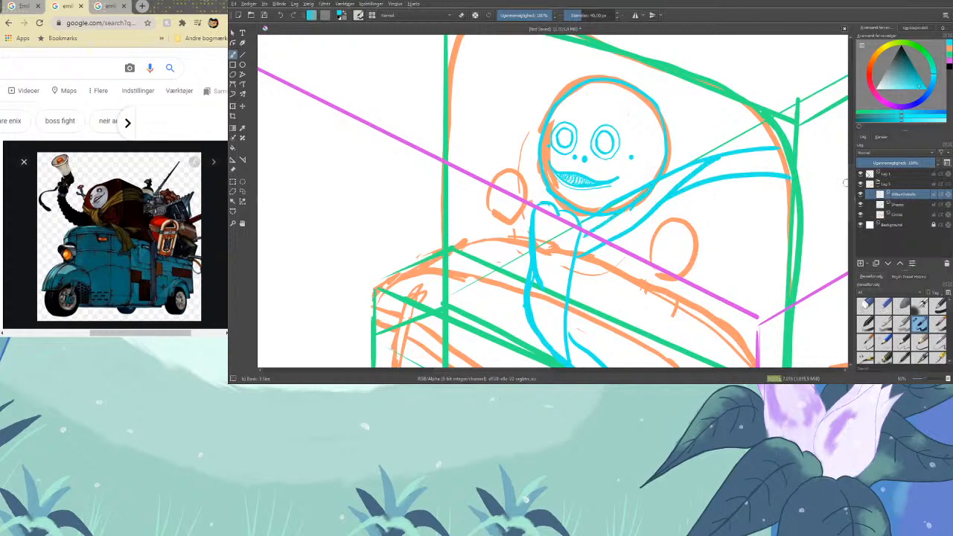
{"action": "left_click_drag", "start_coordinate": [851, 179], "coordinate": [851, 168]}
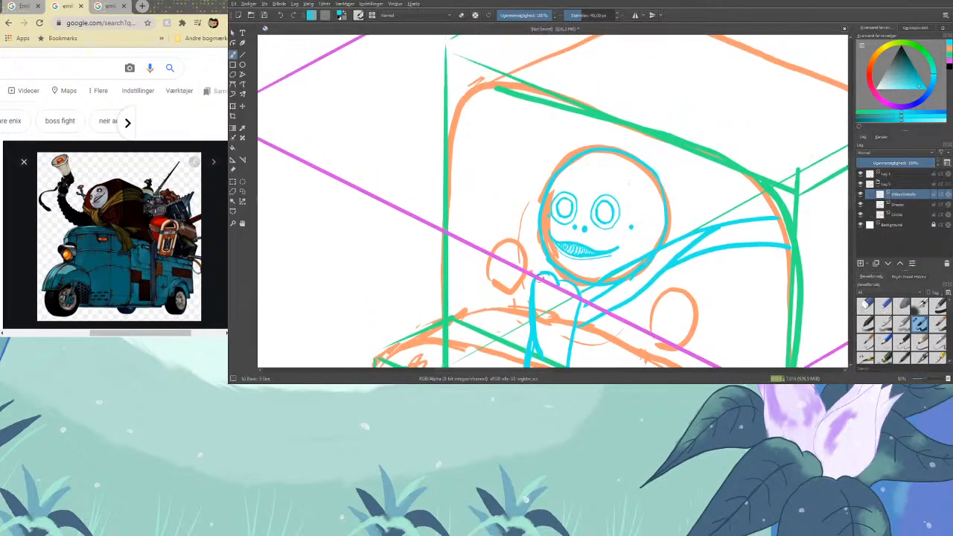
{"action": "mouse_move", "coordinate": [516, 246]}
{"action": "left_mouse_down"}
{"action": "mouse_move", "coordinate": [502, 205]}
{"action": "mouse_move", "coordinate": [455, 142]}
{"action": "left_mouse_up"}
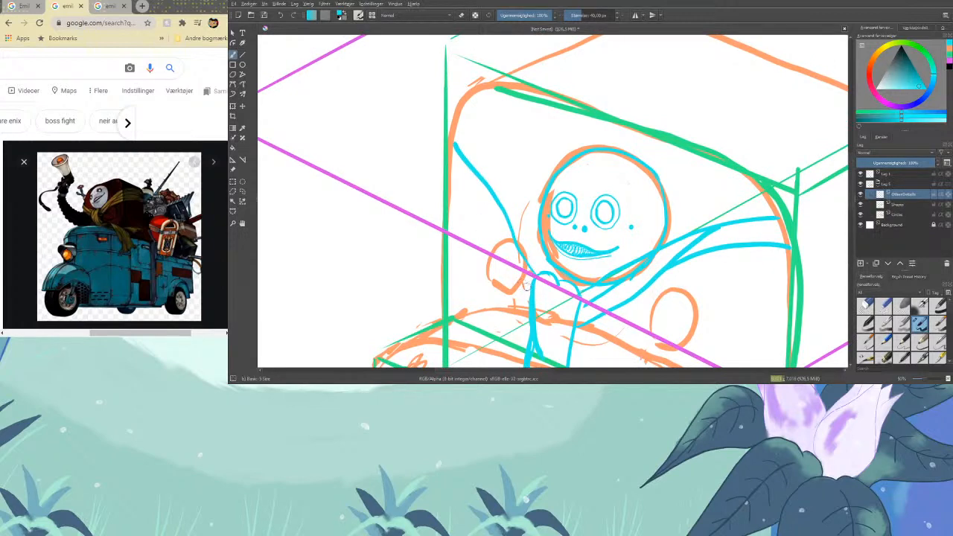
{"action": "left_click_drag", "start_coordinate": [514, 262], "coordinate": [496, 192]}
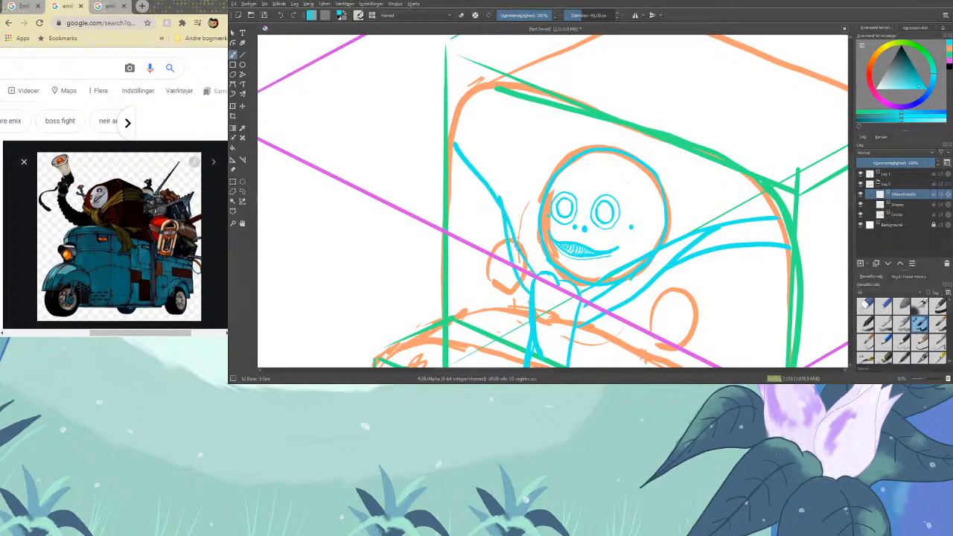
{"action": "mouse_move", "coordinate": [515, 247]}
{"action": "left_mouse_down"}
{"action": "mouse_move", "coordinate": [505, 196]}
{"action": "mouse_move", "coordinate": [461, 119]}
{"action": "mouse_move", "coordinate": [462, 137]}
{"action": "mouse_move", "coordinate": [495, 176]}
{"action": "left_mouse_up"}
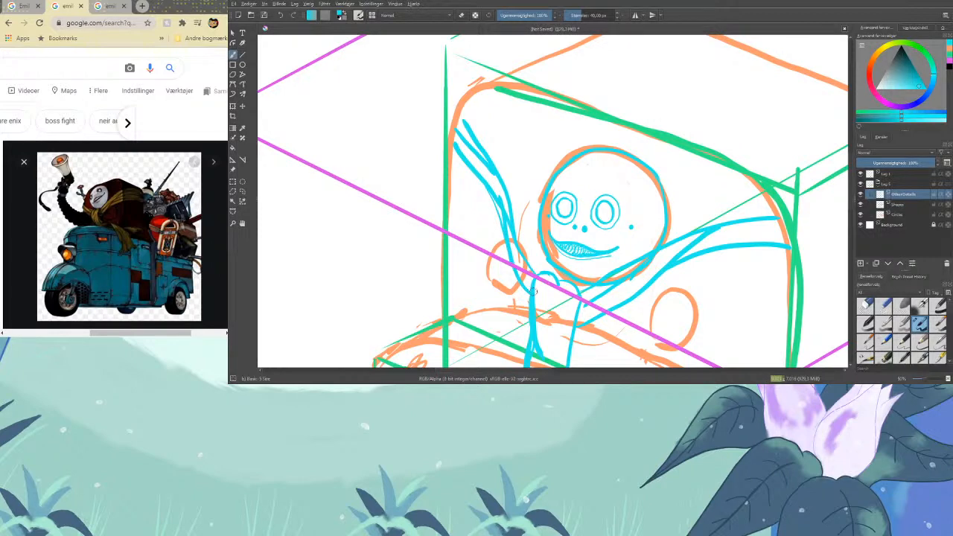
{"action": "key", "text": "ctrl+z"}
{"action": "key", "text": "ctrl+z"}
{"action": "key", "text": "ctrl+z"}
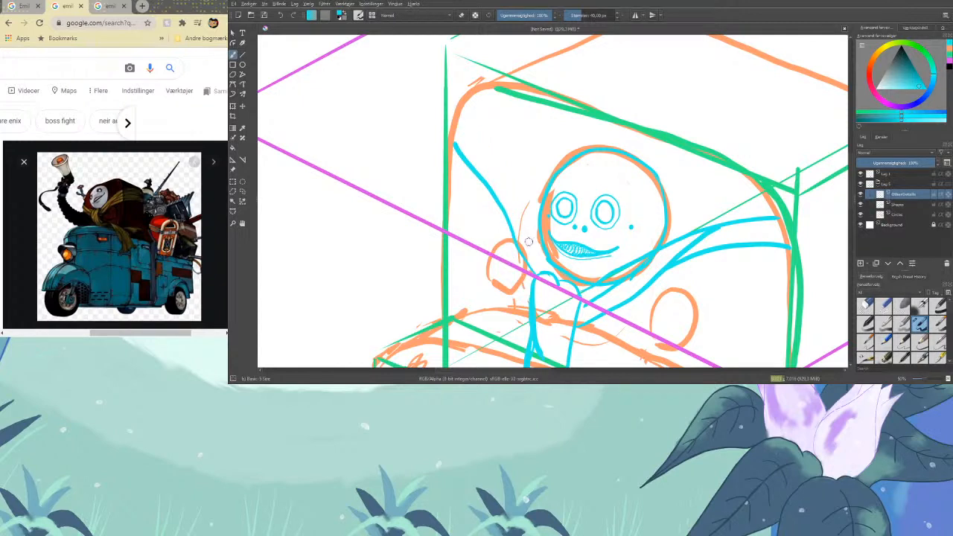
Draw the remaining strands of the left scarf band up to the cab front's left edge and erase their overlapping lines
{"action": "mouse_move", "coordinate": [521, 303]}
{"action": "left_mouse_down"}
{"action": "mouse_move", "coordinate": [482, 160]}
{"action": "mouse_move", "coordinate": [470, 158]}
{"action": "mouse_move", "coordinate": [483, 205]}
{"action": "mouse_move", "coordinate": [506, 230]}
{"action": "left_mouse_up"}
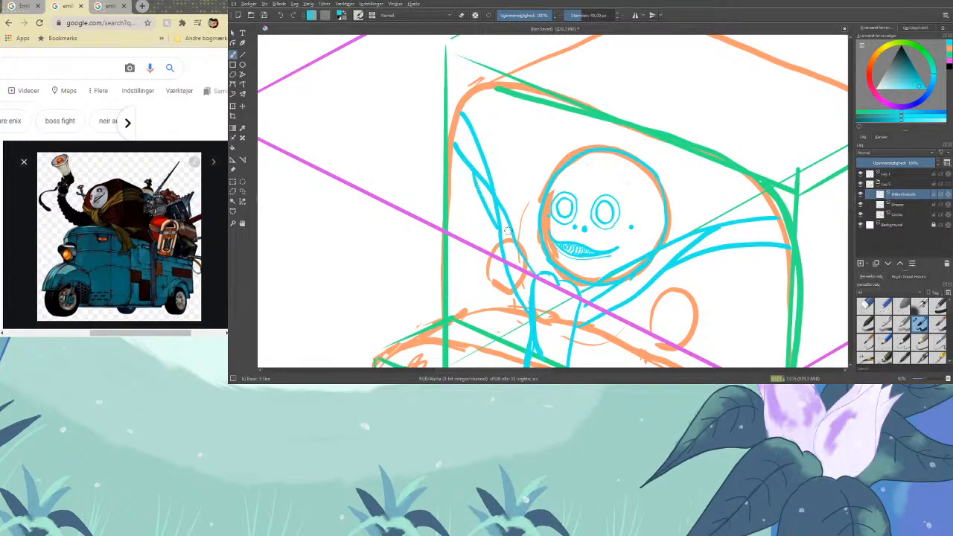
{"action": "key", "text": "ctrl+z"}
{"action": "key", "text": "/"}
{"action": "mouse_move", "coordinate": [492, 187]}
{"action": "left_mouse_down"}
{"action": "mouse_move", "coordinate": [496, 194]}
{"action": "mouse_move", "coordinate": [474, 134]}
{"action": "left_mouse_up"}
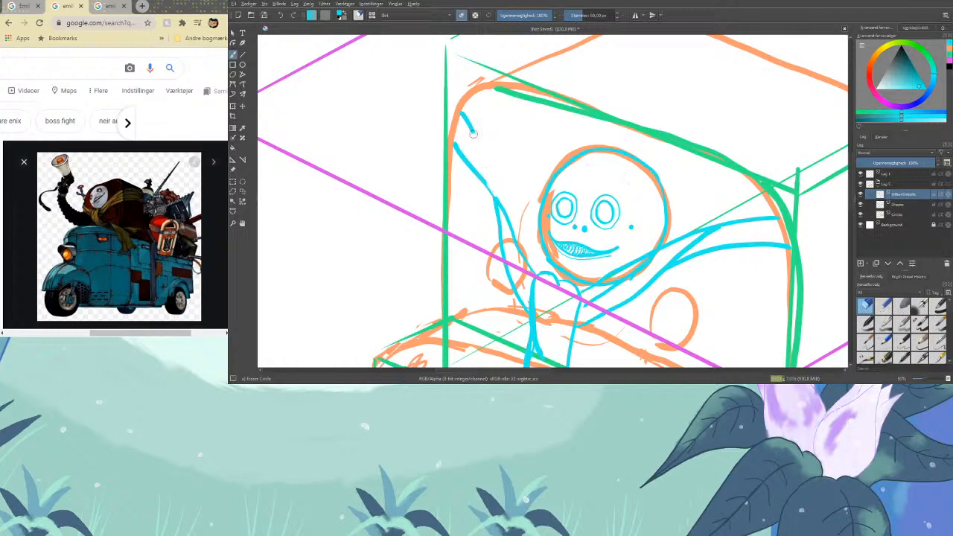
{"action": "key", "text": "ctrl+z"}
{"action": "mouse_move", "coordinate": [496, 181]}
{"action": "left_mouse_down"}
{"action": "mouse_move", "coordinate": [465, 116]}
{"action": "mouse_move", "coordinate": [511, 192]}
{"action": "mouse_move", "coordinate": [525, 264]}
{"action": "left_mouse_up"}
{"action": "key", "text": "/"}
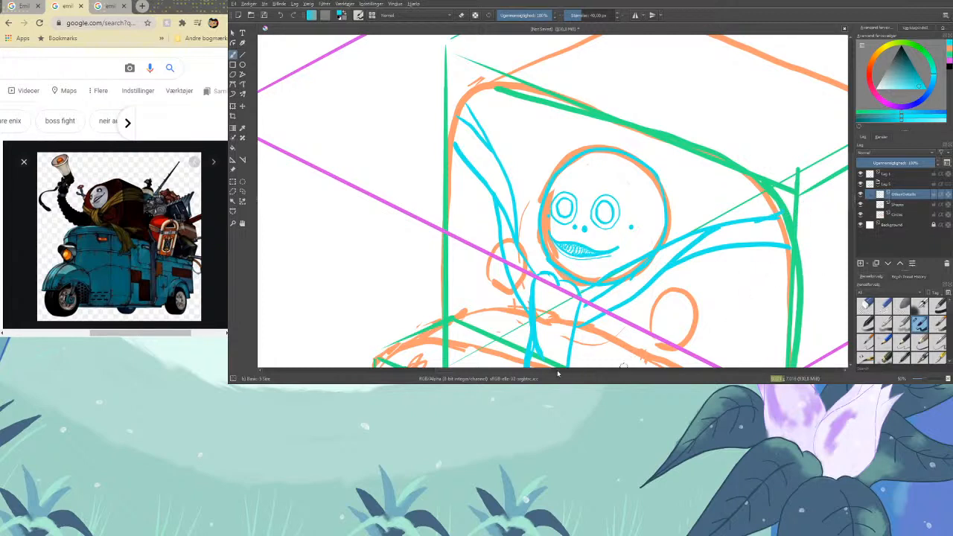
Continue the scarf around the cab's right side with three curved cyan lines ending at the orange rear edge
{"action": "left_click_drag", "start_coordinate": [548, 371], "coordinate": [600, 366]}
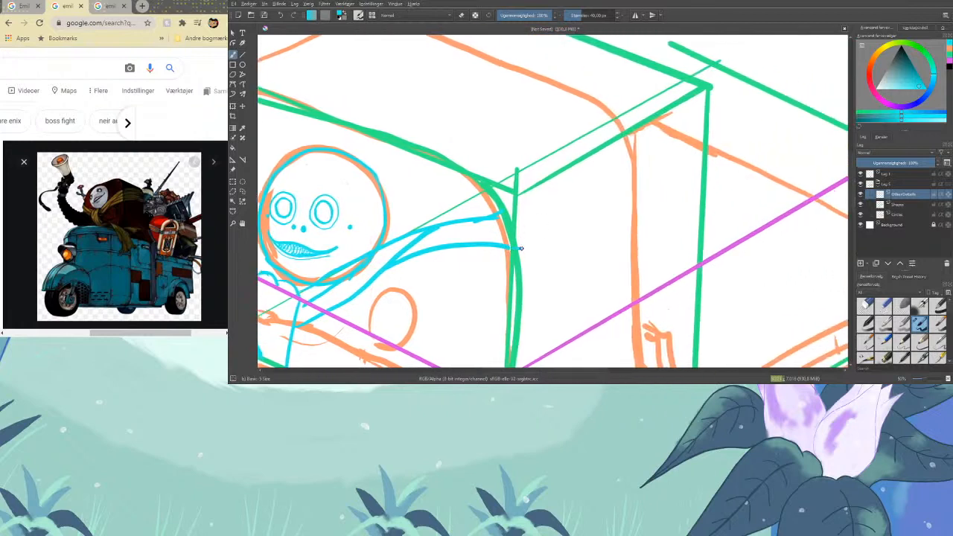
{"action": "left_click_drag", "start_coordinate": [521, 248], "coordinate": [633, 230]}
{"action": "left_click_drag", "start_coordinate": [514, 202], "coordinate": [634, 156]}
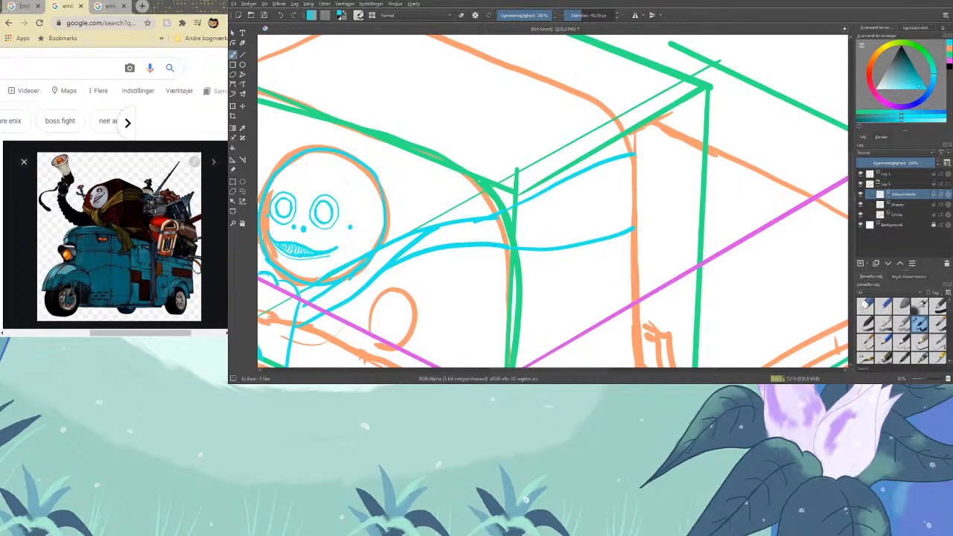
{"action": "left_click_drag", "start_coordinate": [517, 239], "coordinate": [635, 196]}
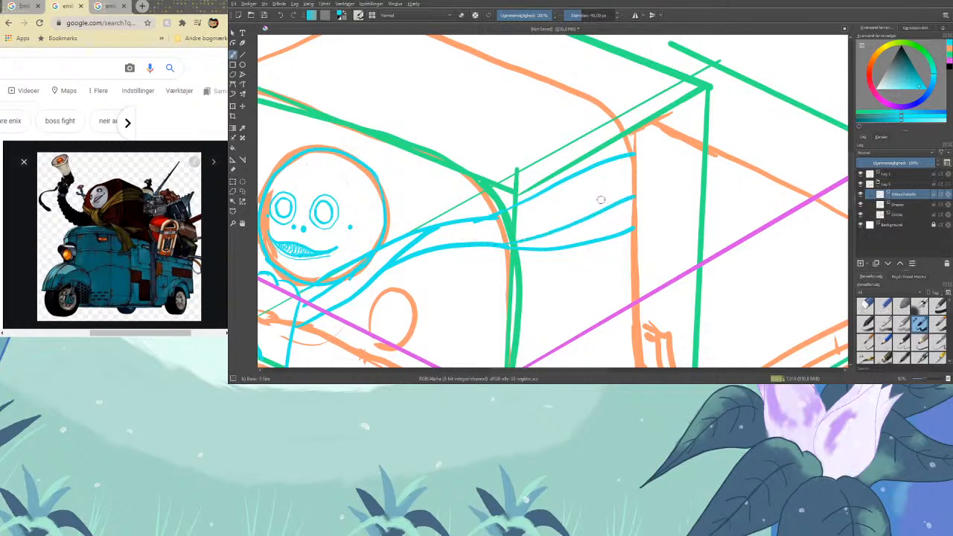
Add a fold line to the scarf on the cab's side and round off its band ends at the orange rear edge
{"action": "left_click_drag", "start_coordinate": [588, 216], "coordinate": [633, 165]}
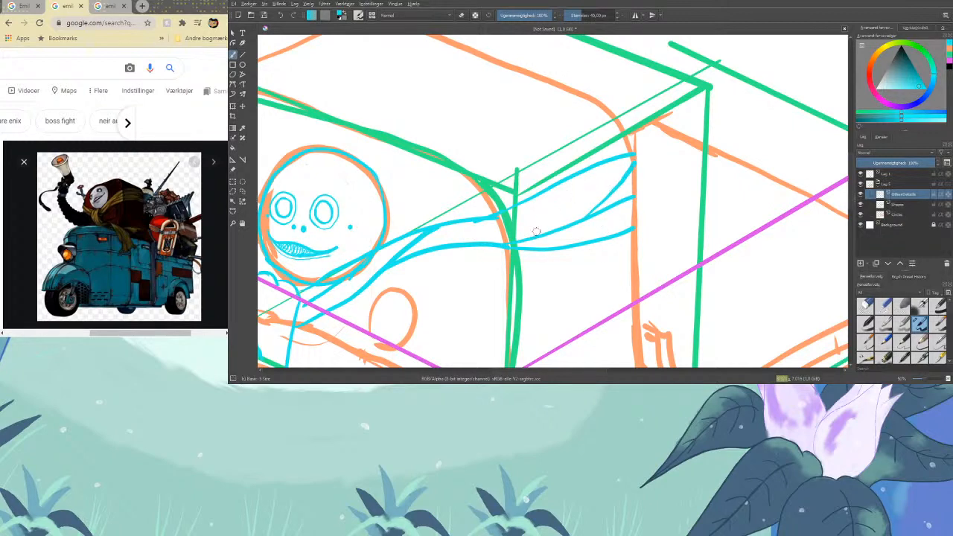
{"action": "mouse_move", "coordinate": [592, 372]}
{"action": "left_mouse_down"}
{"action": "mouse_move", "coordinate": [538, 373]}
{"action": "mouse_move", "coordinate": [589, 371]}
{"action": "left_mouse_up"}
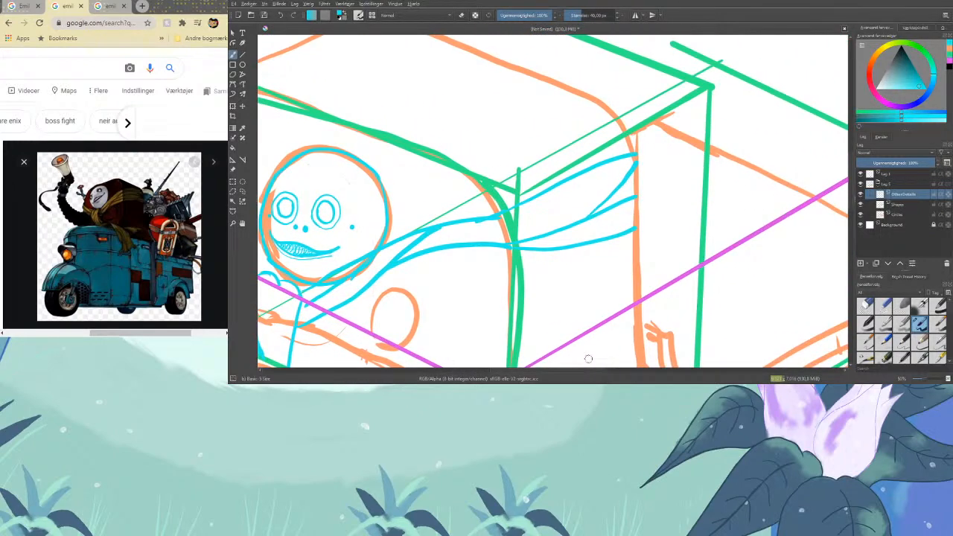
{"action": "left_click_drag", "start_coordinate": [638, 156], "coordinate": [639, 232]}
{"action": "left_click_drag", "start_coordinate": [645, 195], "coordinate": [640, 223]}
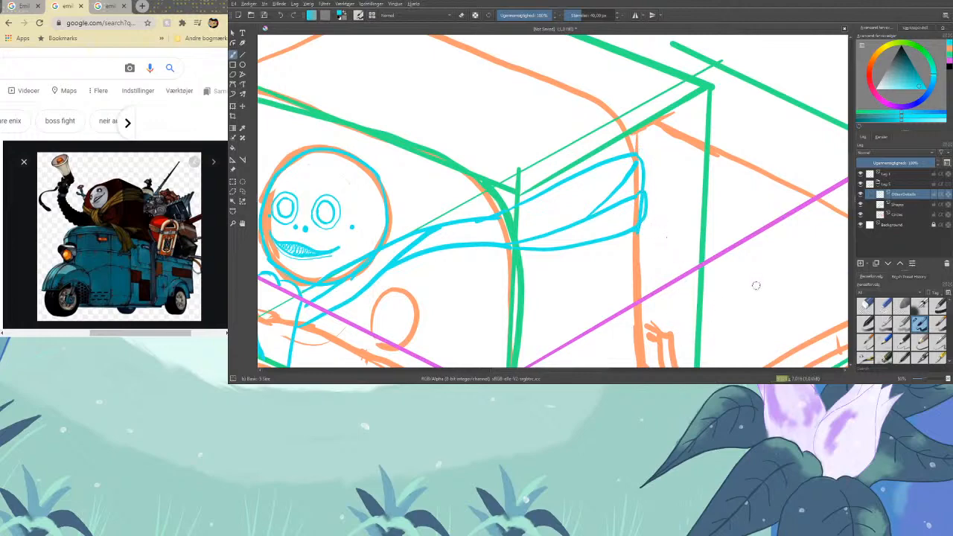
{"action": "key", "text": "minus"}
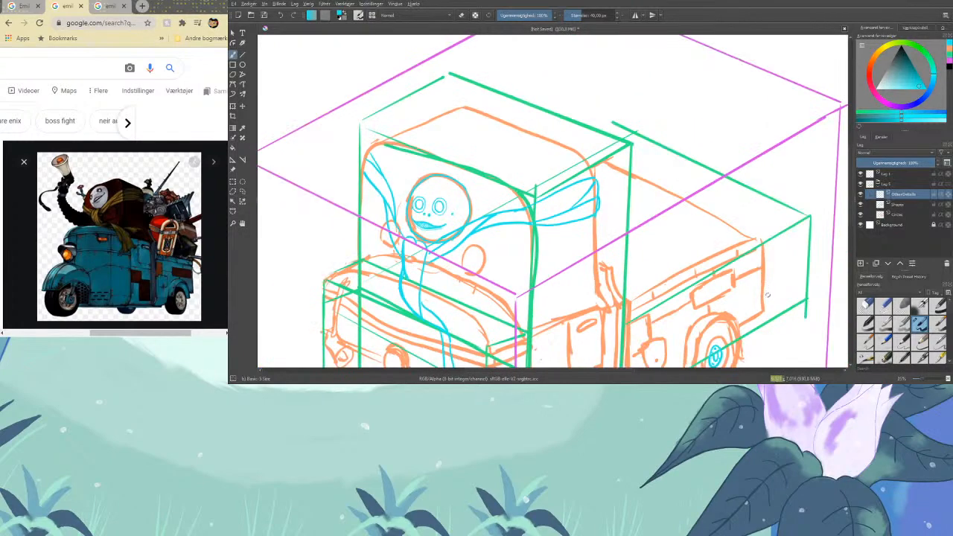
{"action": "left_click_drag", "start_coordinate": [609, 370], "coordinate": [634, 370]}
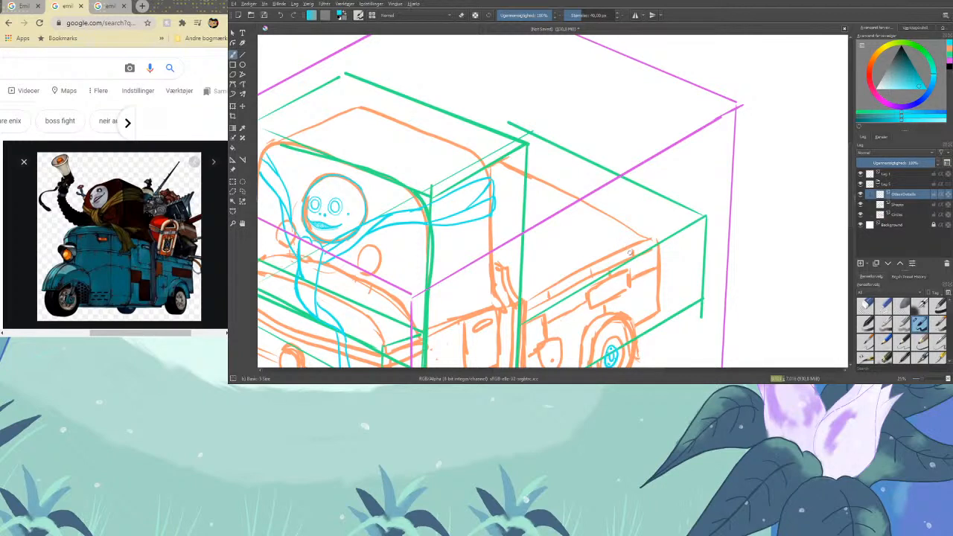
{"action": "mouse_move", "coordinate": [600, 373]}
{"action": "left_mouse_down"}
{"action": "mouse_move", "coordinate": [849, 156]}
{"action": "mouse_move", "coordinate": [853, 174]}
{"action": "mouse_move", "coordinate": [833, 170]}
{"action": "left_mouse_up"}
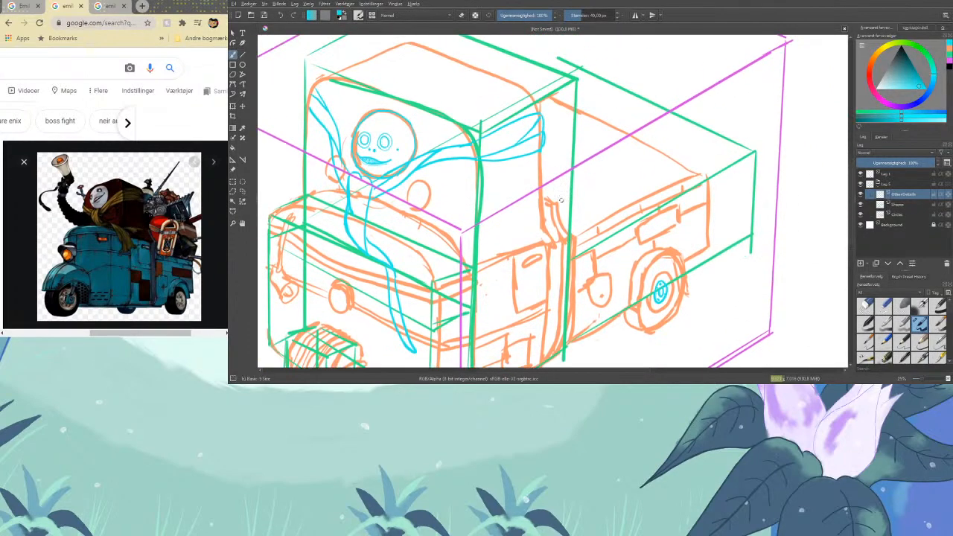
{"action": "mouse_move", "coordinate": [569, 212]}
{"action": "left_mouse_down"}
{"action": "mouse_move", "coordinate": [585, 151]}
{"action": "mouse_move", "coordinate": [600, 152]}
{"action": "mouse_move", "coordinate": [608, 177]}
{"action": "mouse_move", "coordinate": [602, 217]}
{"action": "mouse_move", "coordinate": [574, 165]}
{"action": "mouse_move", "coordinate": [597, 150]}
{"action": "mouse_move", "coordinate": [607, 184]}
{"action": "mouse_move", "coordinate": [598, 221]}
{"action": "mouse_move", "coordinate": [567, 188]}
{"action": "mouse_move", "coordinate": [596, 156]}
{"action": "mouse_move", "coordinate": [592, 218]}
{"action": "left_mouse_up"}
{"action": "key", "text": "ctrl+z"}
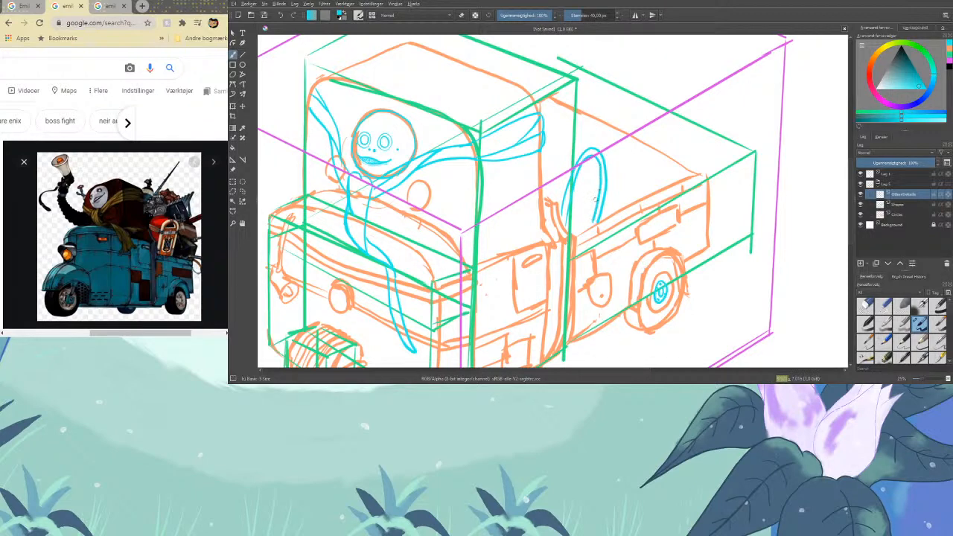
{"action": "key", "text": "ctrl+z"}
{"action": "key", "text": "ctrl+z"}
{"action": "key", "text": "ctrl+z"}
{"action": "key", "text": "ctrl+z"}
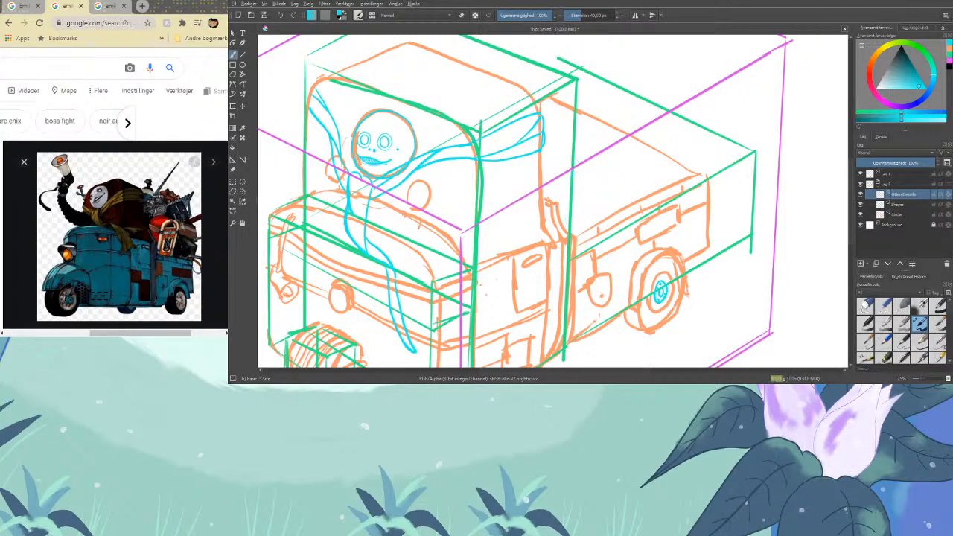
Draw the jukebox's double arched outline in cyan behind the cab in the cargo bed, with curved bands across its upper part
{"action": "mouse_move", "coordinate": [561, 203]}
{"action": "left_mouse_down"}
{"action": "mouse_move", "coordinate": [586, 146]}
{"action": "mouse_move", "coordinate": [598, 143]}
{"action": "mouse_move", "coordinate": [617, 158]}
{"action": "mouse_move", "coordinate": [610, 216]}
{"action": "left_mouse_up"}
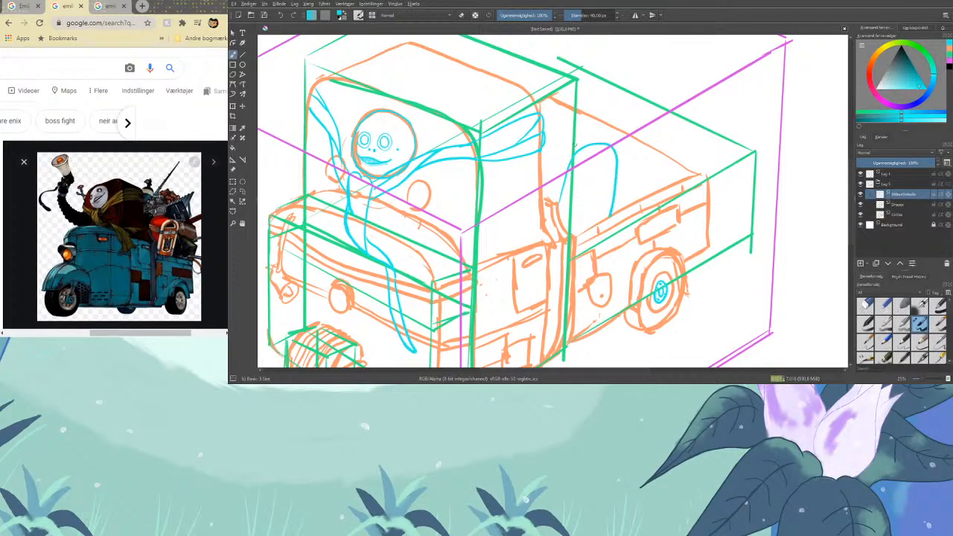
{"action": "mouse_move", "coordinate": [561, 213]}
{"action": "left_mouse_down"}
{"action": "mouse_move", "coordinate": [581, 156]}
{"action": "mouse_move", "coordinate": [594, 147]}
{"action": "left_mouse_up"}
{"action": "left_click_drag", "start_coordinate": [616, 164], "coordinate": [605, 217]}
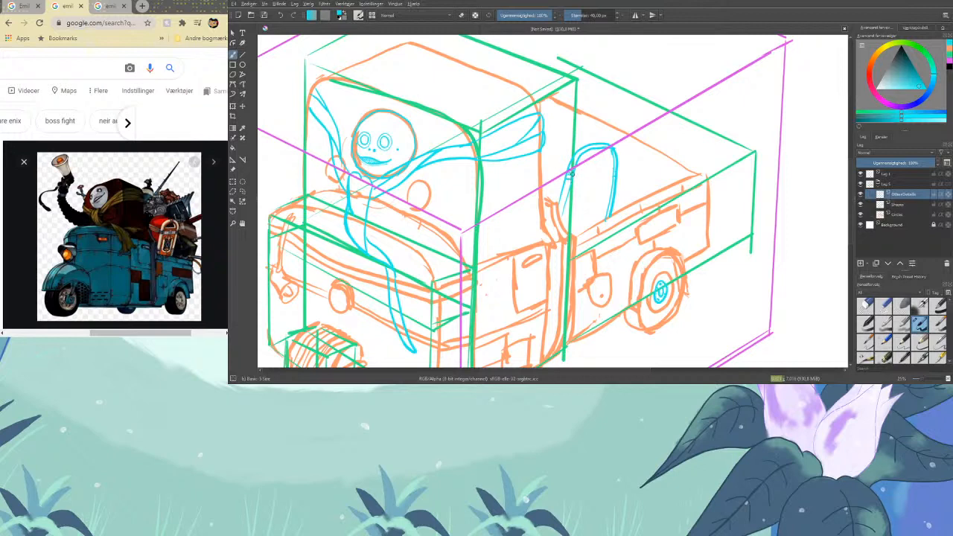
{"action": "mouse_move", "coordinate": [572, 172]}
{"action": "left_mouse_down"}
{"action": "mouse_move", "coordinate": [617, 176]}
{"action": "mouse_move", "coordinate": [596, 154]}
{"action": "mouse_move", "coordinate": [609, 155]}
{"action": "mouse_move", "coordinate": [582, 166]}
{"action": "left_mouse_up"}
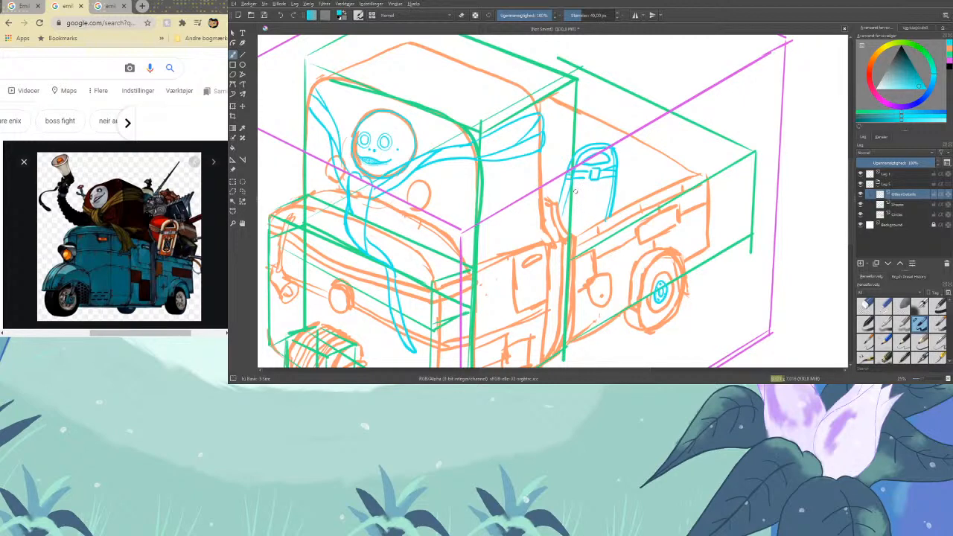
Fill the jukebox's lower front with a narrow inner arch and decorative lines, and reinforce its rounded top
{"action": "mouse_move", "coordinate": [579, 188]}
{"action": "left_mouse_down"}
{"action": "mouse_move", "coordinate": [573, 215]}
{"action": "mouse_move", "coordinate": [591, 184]}
{"action": "mouse_move", "coordinate": [605, 190]}
{"action": "mouse_move", "coordinate": [600, 216]}
{"action": "mouse_move", "coordinate": [576, 214]}
{"action": "left_mouse_up"}
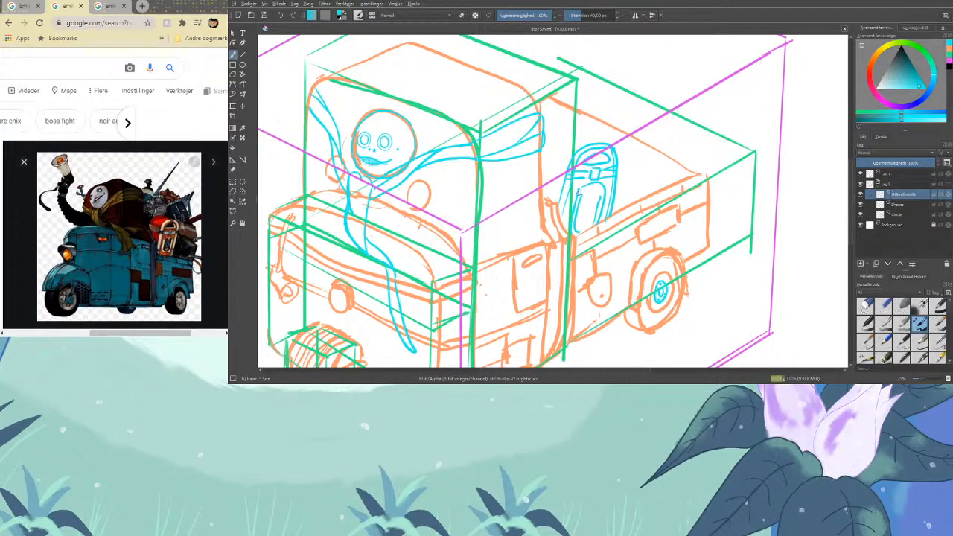
{"action": "left_click_drag", "start_coordinate": [591, 201], "coordinate": [603, 196]}
{"action": "left_click_drag", "start_coordinate": [600, 189], "coordinate": [605, 191]}
{"action": "left_click_drag", "start_coordinate": [593, 143], "coordinate": [609, 144]}
Draw a taller rounded cyan shape behind the jukebox against the cab, add its inner lines and clean up its outline
{"action": "mouse_move", "coordinate": [578, 127]}
{"action": "left_mouse_down"}
{"action": "mouse_move", "coordinate": [550, 150]}
{"action": "mouse_move", "coordinate": [545, 179]}
{"action": "left_mouse_up"}
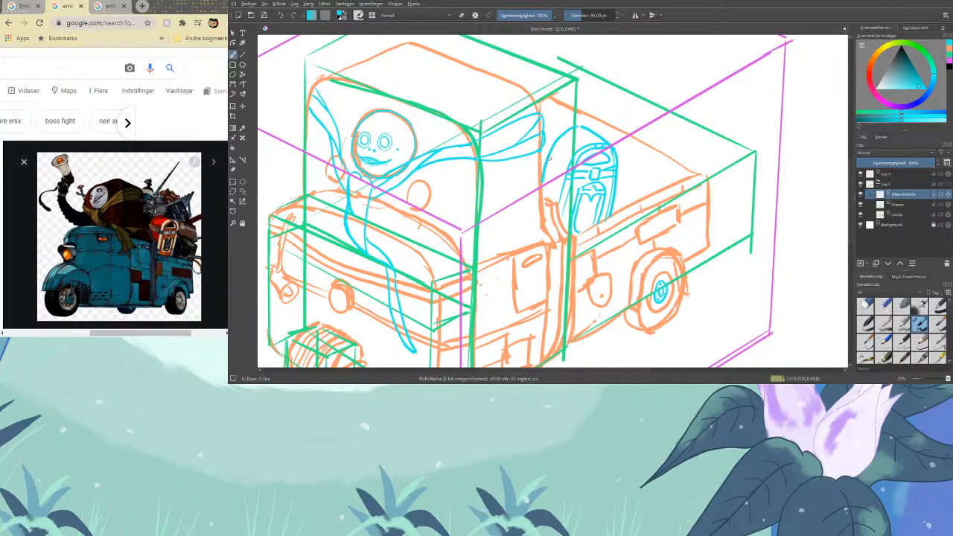
{"action": "left_click_drag", "start_coordinate": [560, 171], "coordinate": [547, 174]}
{"action": "key", "text": "e"}
{"action": "key", "text": "e"}
{"action": "key", "text": "e"}
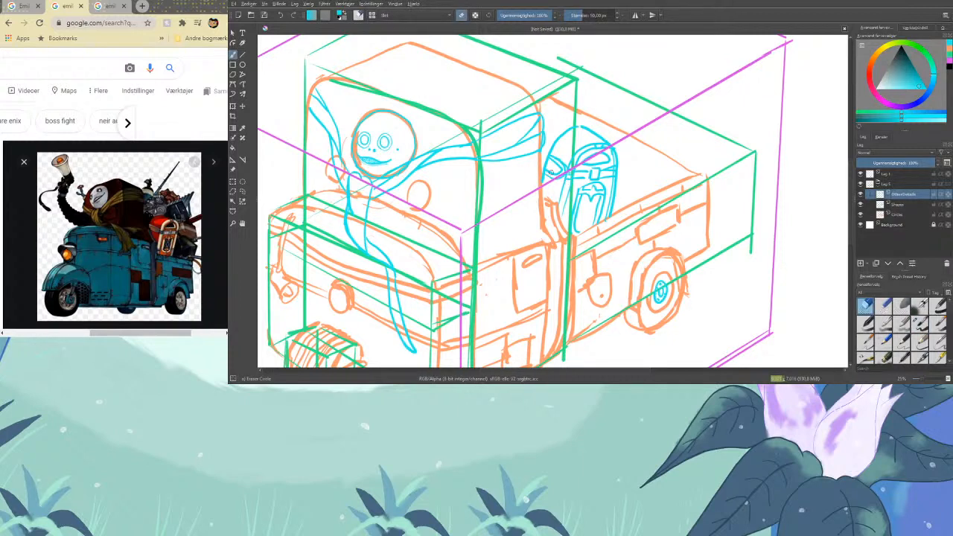
{"action": "key", "text": "e"}
{"action": "left_click_drag", "start_coordinate": [552, 149], "coordinate": [578, 125]}
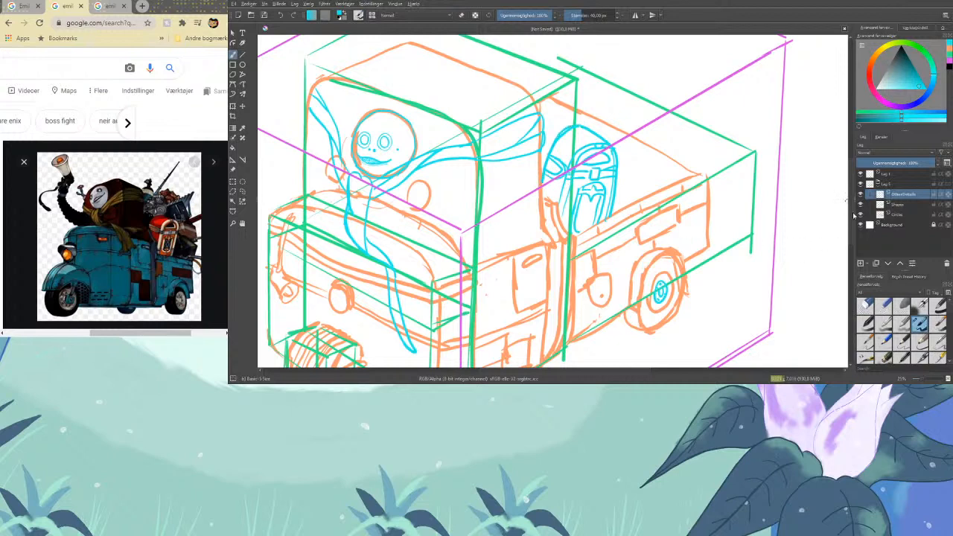
Draw a slim angled cylinder at the cargo bed's rear and a tilted rack with parallel slats beside it in cyan
{"action": "scroll", "coordinate": [852, 172], "scroll_direction": "up", "scroll_amount": 2}
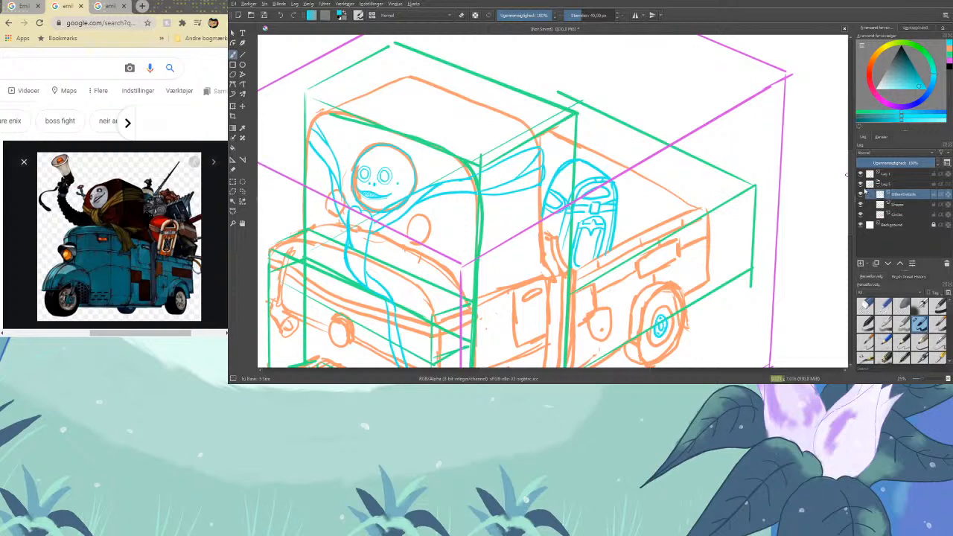
{"action": "mouse_move", "coordinate": [643, 228]}
{"action": "left_mouse_down"}
{"action": "mouse_move", "coordinate": [698, 180]}
{"action": "mouse_move", "coordinate": [672, 216]}
{"action": "mouse_move", "coordinate": [649, 226]}
{"action": "mouse_move", "coordinate": [675, 214]}
{"action": "left_mouse_up"}
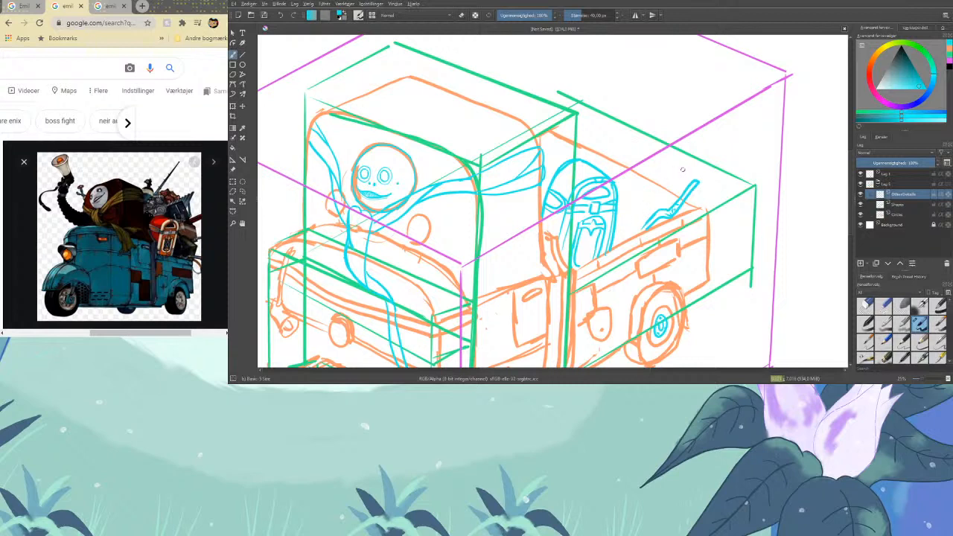
{"action": "left_click_drag", "start_coordinate": [683, 170], "coordinate": [658, 209]}
{"action": "mouse_move", "coordinate": [681, 167]}
{"action": "left_mouse_down"}
{"action": "mouse_move", "coordinate": [647, 144]}
{"action": "mouse_move", "coordinate": [628, 173]}
{"action": "mouse_move", "coordinate": [633, 139]}
{"action": "mouse_move", "coordinate": [623, 136]}
{"action": "mouse_move", "coordinate": [646, 146]}
{"action": "left_mouse_up"}
{"action": "key", "text": "ctrl+z"}
{"action": "key", "text": "ctrl+z"}
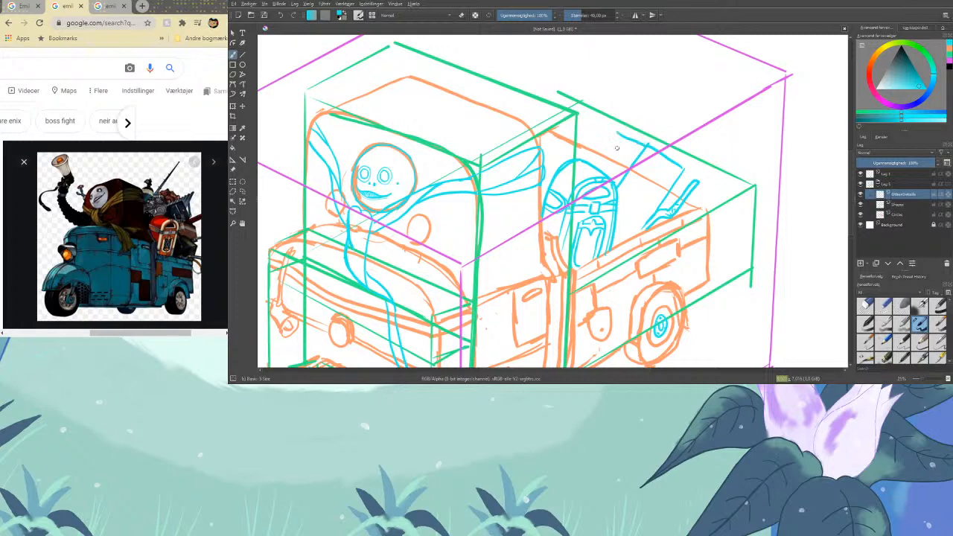
{"action": "left_click_drag", "start_coordinate": [592, 160], "coordinate": [617, 132]}
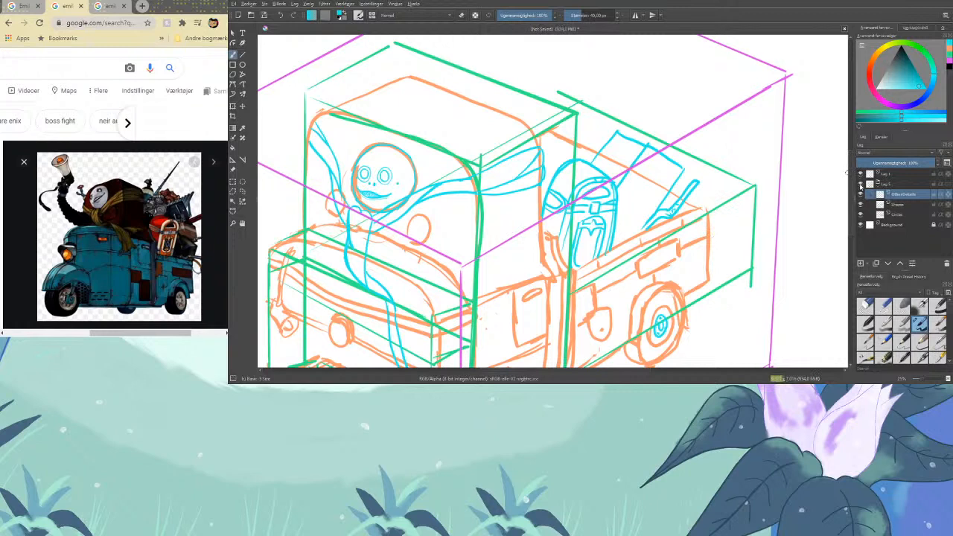
{"action": "mouse_move", "coordinate": [635, 167]}
{"action": "left_mouse_down"}
{"action": "mouse_move", "coordinate": [676, 187]}
{"action": "mouse_move", "coordinate": [667, 171]}
{"action": "mouse_move", "coordinate": [681, 178]}
{"action": "left_mouse_up"}
{"action": "mouse_move", "coordinate": [610, 140]}
{"action": "left_mouse_down"}
{"action": "mouse_move", "coordinate": [644, 158]}
{"action": "mouse_move", "coordinate": [619, 158]}
{"action": "mouse_move", "coordinate": [635, 167]}
{"action": "left_mouse_up"}
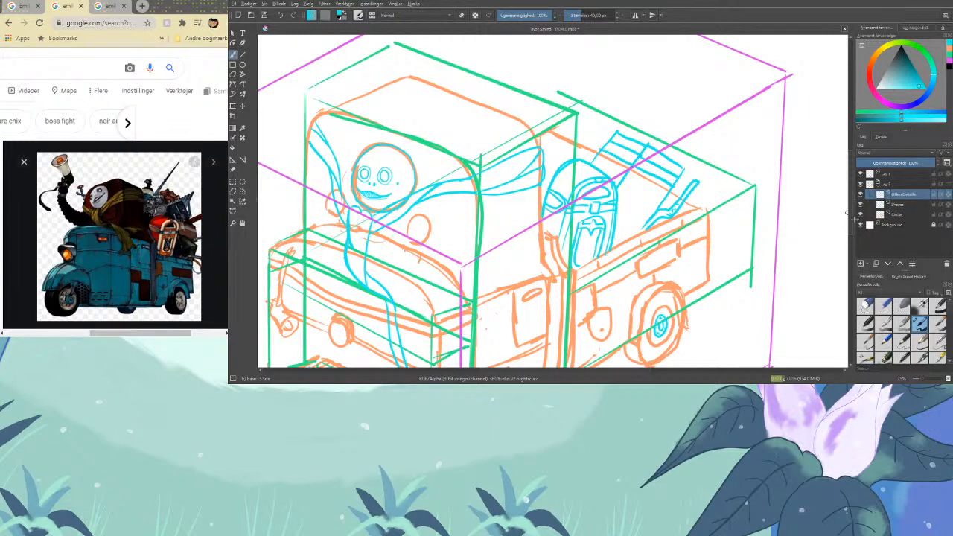
Draw a round cargo item with concentric circles at the cab's upper rear corner and a segmented antenna rising behind the roof
{"action": "scroll", "coordinate": [849, 226], "scroll_direction": "up", "scroll_amount": 1}
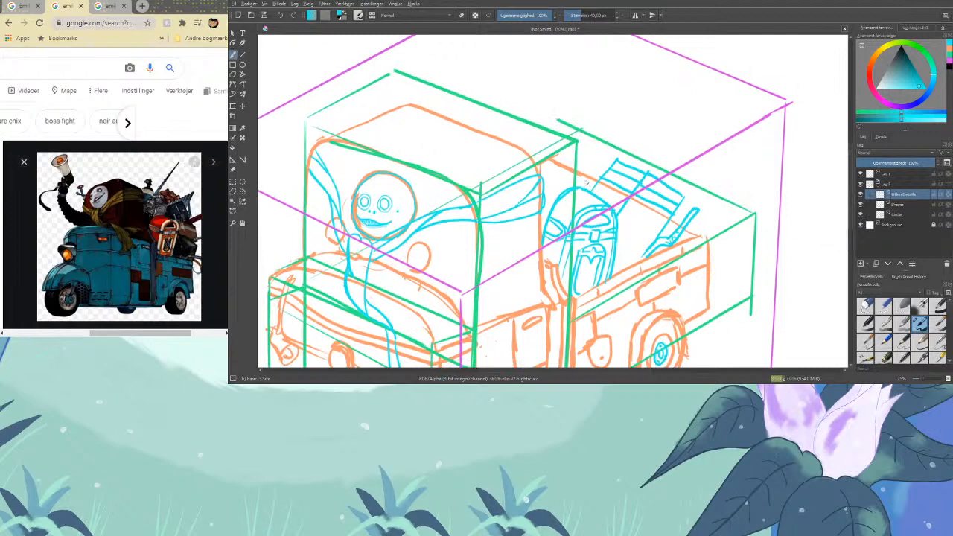
{"action": "mouse_move", "coordinate": [555, 186]}
{"action": "left_mouse_down"}
{"action": "mouse_move", "coordinate": [547, 175]}
{"action": "mouse_move", "coordinate": [570, 176]}
{"action": "mouse_move", "coordinate": [557, 188]}
{"action": "mouse_move", "coordinate": [569, 155]}
{"action": "mouse_move", "coordinate": [575, 168]}
{"action": "mouse_move", "coordinate": [535, 156]}
{"action": "left_mouse_up"}
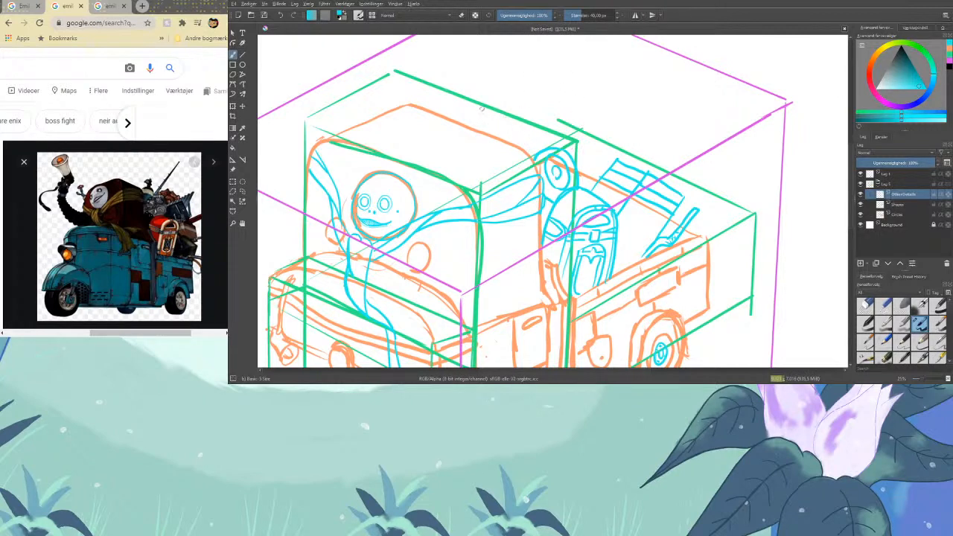
{"action": "mouse_move", "coordinate": [461, 118]}
{"action": "left_mouse_down"}
{"action": "mouse_move", "coordinate": [495, 50]}
{"action": "mouse_move", "coordinate": [464, 125]}
{"action": "mouse_move", "coordinate": [481, 79]}
{"action": "mouse_move", "coordinate": [484, 87]}
{"action": "left_mouse_up"}
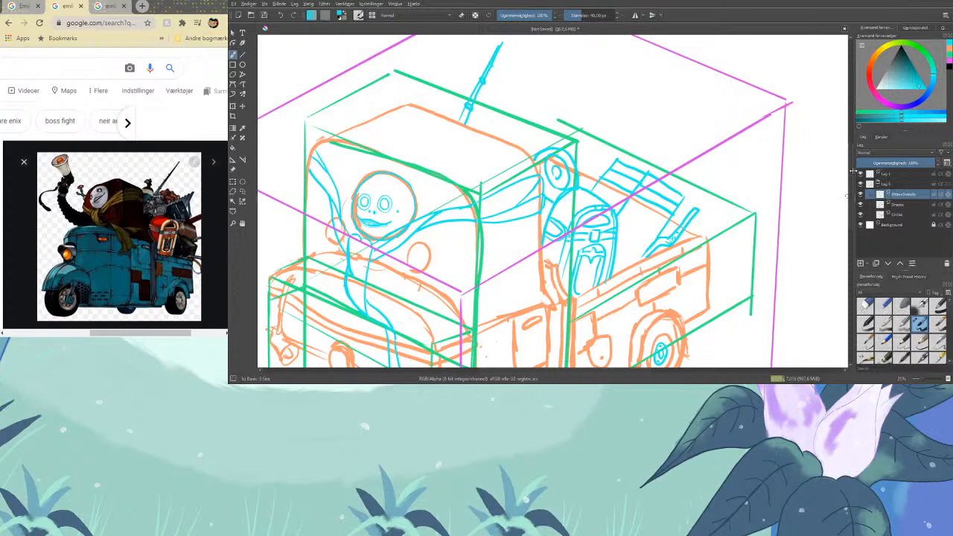
Draw a dome topped by a ringed knob behind the cab roof and fill the gap to the antenna with curved cyan lines
{"action": "scroll", "coordinate": [851, 171], "scroll_direction": "up", "scroll_amount": 2}
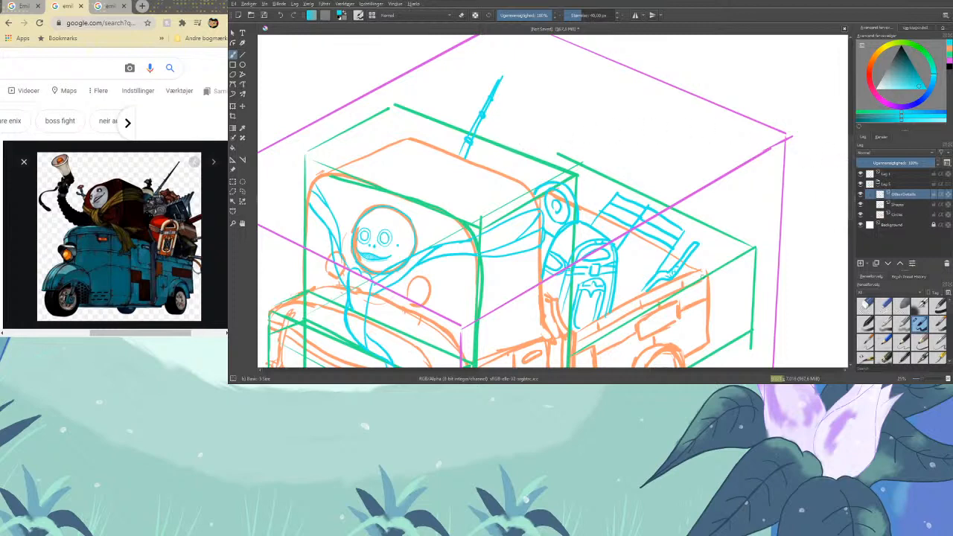
{"action": "mouse_move", "coordinate": [503, 171]}
{"action": "left_mouse_down"}
{"action": "mouse_move", "coordinate": [505, 159]}
{"action": "mouse_move", "coordinate": [534, 154]}
{"action": "mouse_move", "coordinate": [546, 183]}
{"action": "left_mouse_up"}
{"action": "mouse_move", "coordinate": [519, 146]}
{"action": "left_mouse_down"}
{"action": "mouse_move", "coordinate": [519, 160]}
{"action": "mouse_move", "coordinate": [522, 138]}
{"action": "mouse_move", "coordinate": [526, 155]}
{"action": "left_mouse_up"}
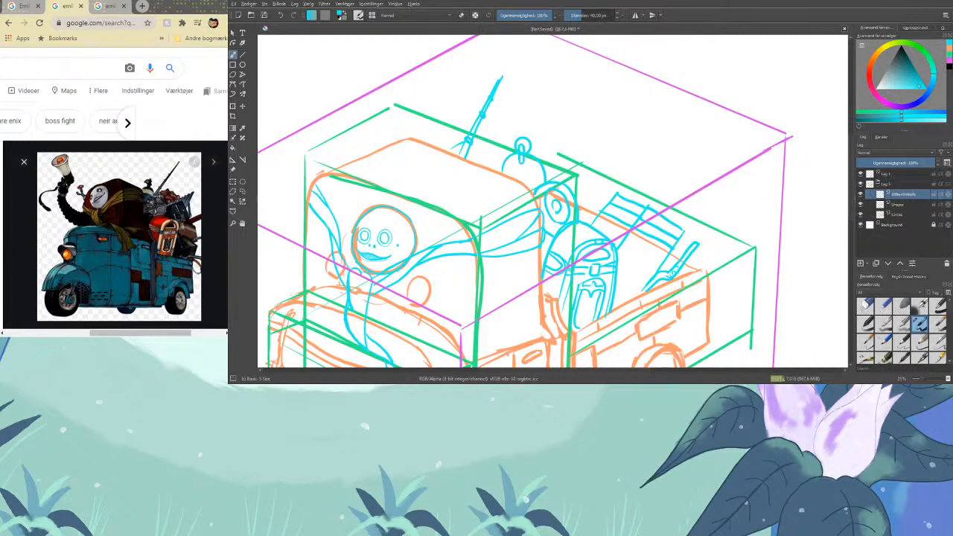
{"action": "left_click_drag", "start_coordinate": [475, 140], "coordinate": [502, 151]}
Draw striped curved cargo shapes between the round item and the slatted rack, and another arch above the cab's rear corner
{"action": "left_click_drag", "start_coordinate": [583, 369], "coordinate": [608, 366]}
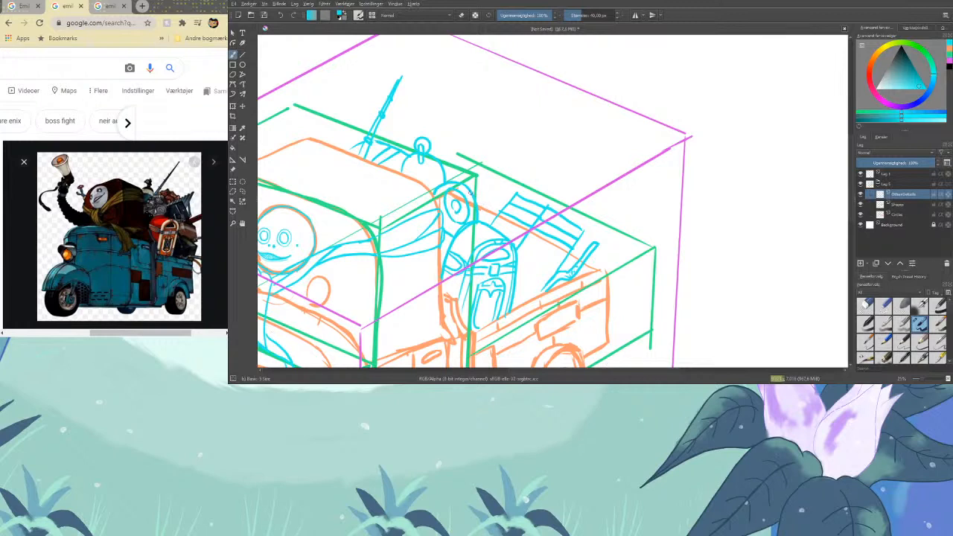
{"action": "mouse_move", "coordinate": [470, 192]}
{"action": "left_mouse_down"}
{"action": "mouse_move", "coordinate": [489, 187]}
{"action": "mouse_move", "coordinate": [501, 196]}
{"action": "mouse_move", "coordinate": [474, 191]}
{"action": "left_mouse_up"}
{"action": "mouse_move", "coordinate": [478, 191]}
{"action": "left_mouse_down"}
{"action": "mouse_move", "coordinate": [499, 213]}
{"action": "mouse_move", "coordinate": [480, 213]}
{"action": "left_mouse_up"}
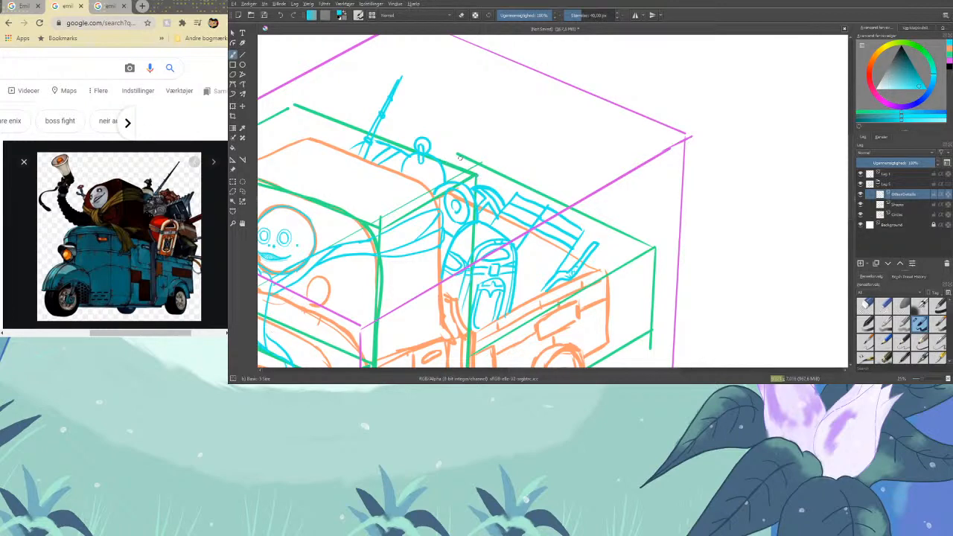
{"action": "mouse_move", "coordinate": [446, 156]}
{"action": "left_mouse_down"}
{"action": "mouse_move", "coordinate": [464, 160]}
{"action": "mouse_move", "coordinate": [481, 186]}
{"action": "mouse_move", "coordinate": [460, 164]}
{"action": "mouse_move", "coordinate": [448, 167]}
{"action": "mouse_move", "coordinate": [468, 159]}
{"action": "left_mouse_up"}
Examine the complete van sketch with its cargo details and overall proportions
{"action": "mouse_move", "coordinate": [852, 212]}
{"action": "left_mouse_down"}
{"action": "mouse_move", "coordinate": [853, 229]}
{"action": "mouse_move", "coordinate": [847, 219]}
{"action": "left_mouse_up"}
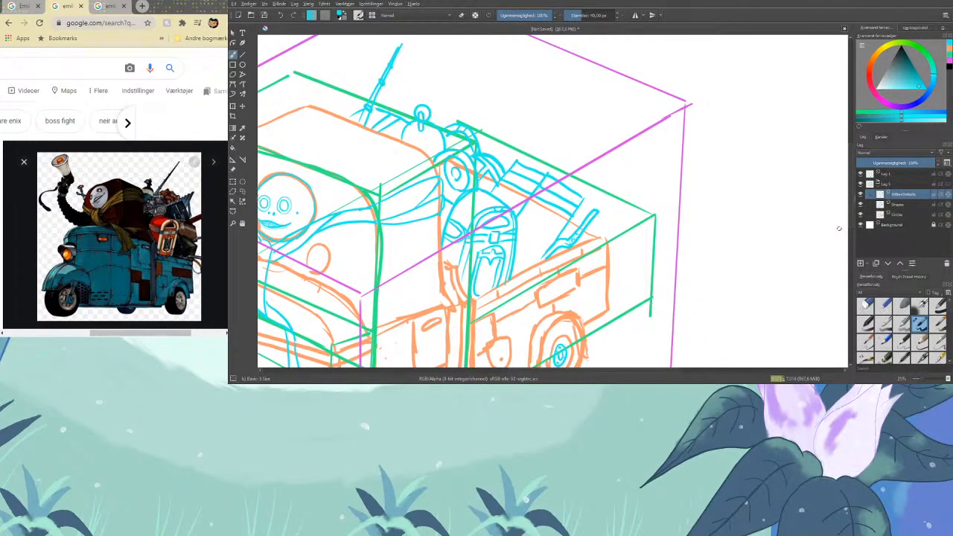
{"action": "key", "text": "minus"}
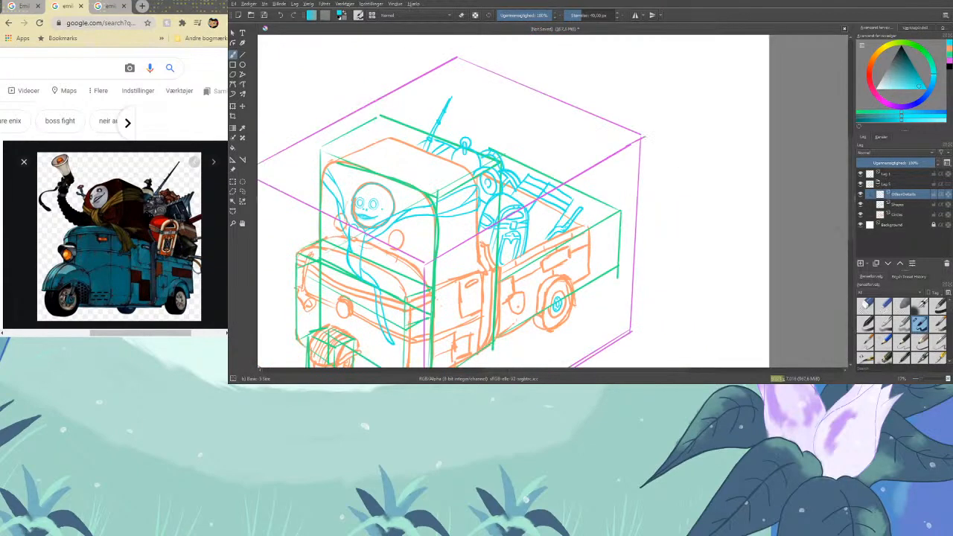
{"action": "key", "text": "minus"}
{"action": "key", "text": "minus"}
{"action": "key", "text": "minus"}
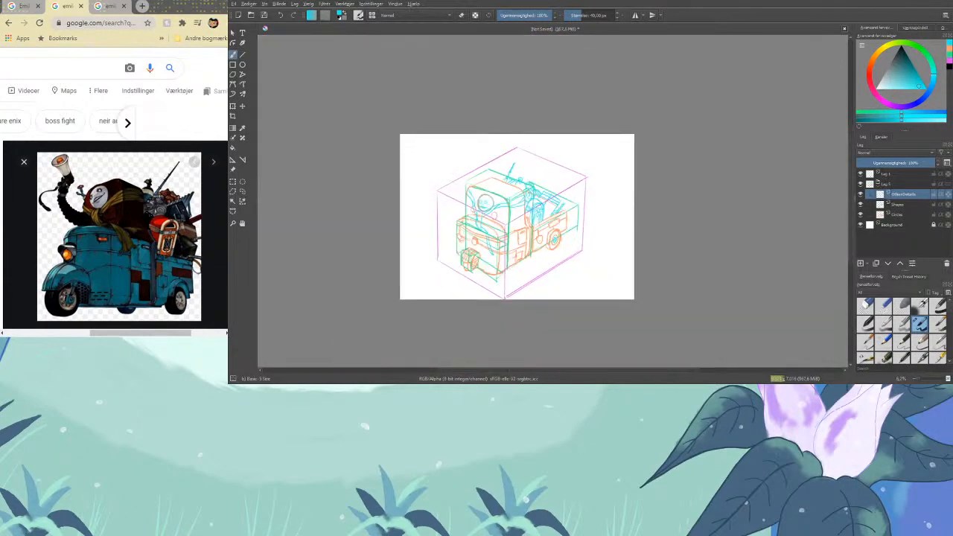
{"action": "key", "text": "plus"}
{"action": "key", "text": "plus"}
{"action": "key", "text": "plus"}
{"action": "key", "text": "plus"}
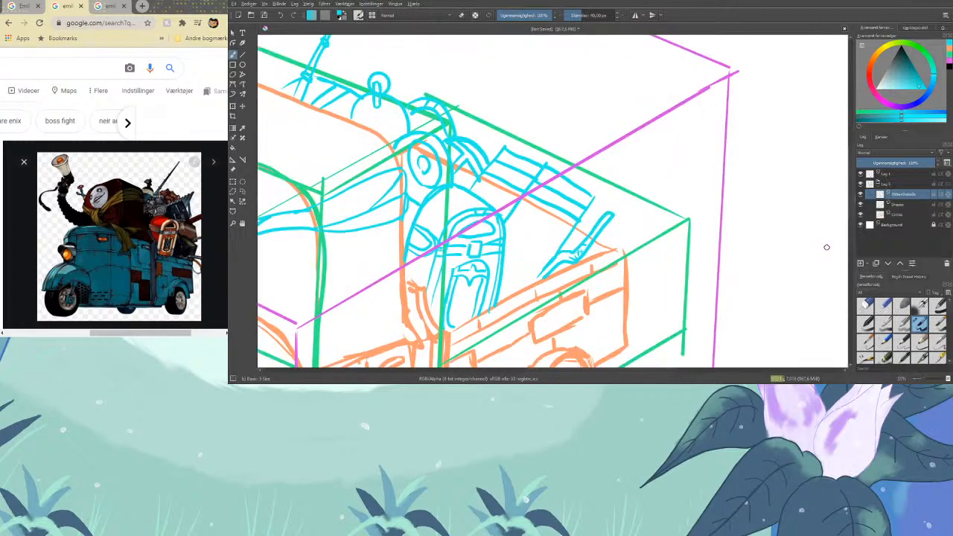
{"action": "key", "text": "minus"}
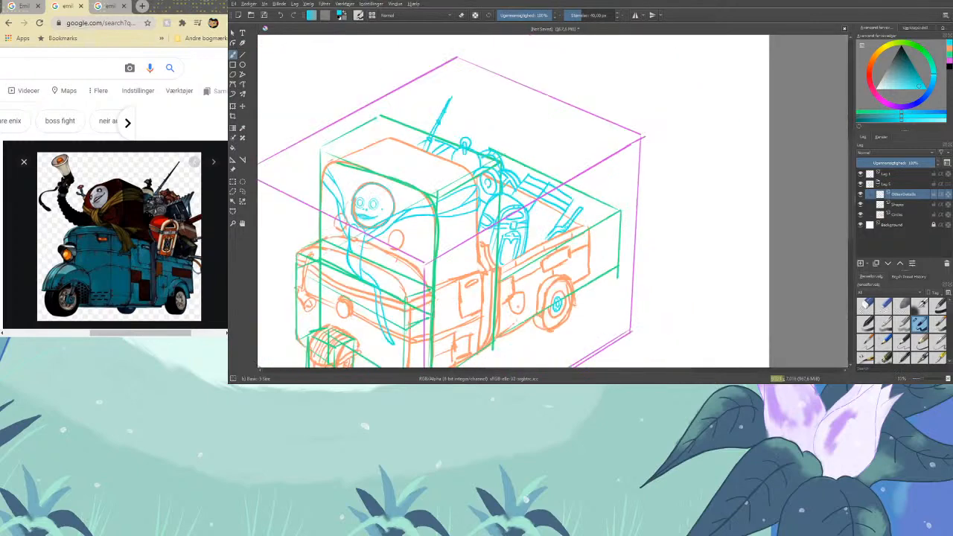
{"action": "key", "text": "minus"}
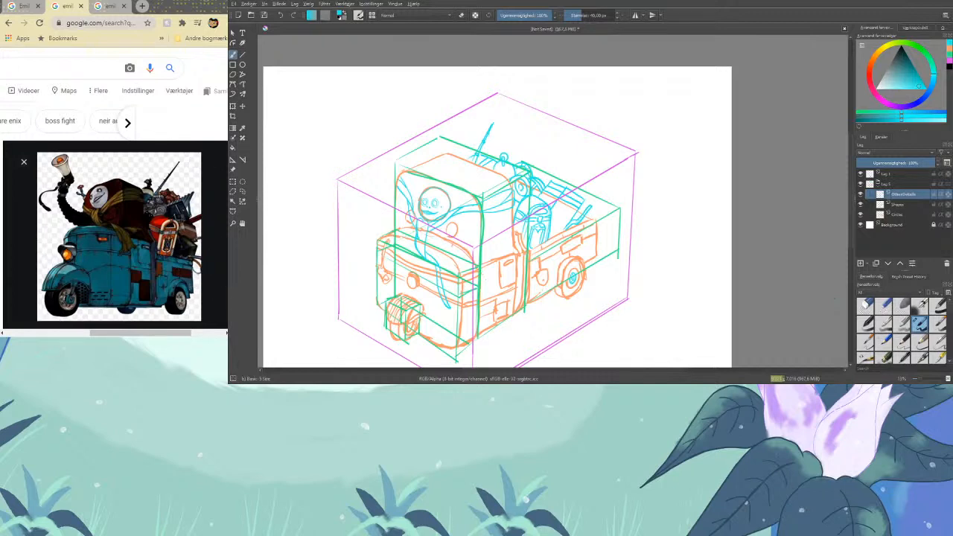
Add a new paint layer above all the sketch layers and reset the brush color to black
{"action": "left_click", "coordinate": [896, 186]}
{"action": "left_click", "coordinate": [909, 175]}
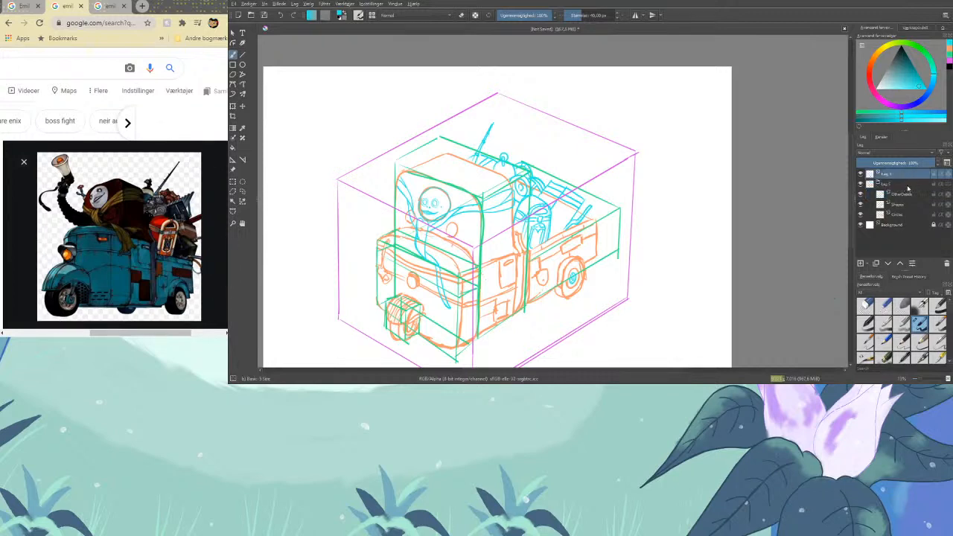
{"action": "left_click", "coordinate": [861, 264]}
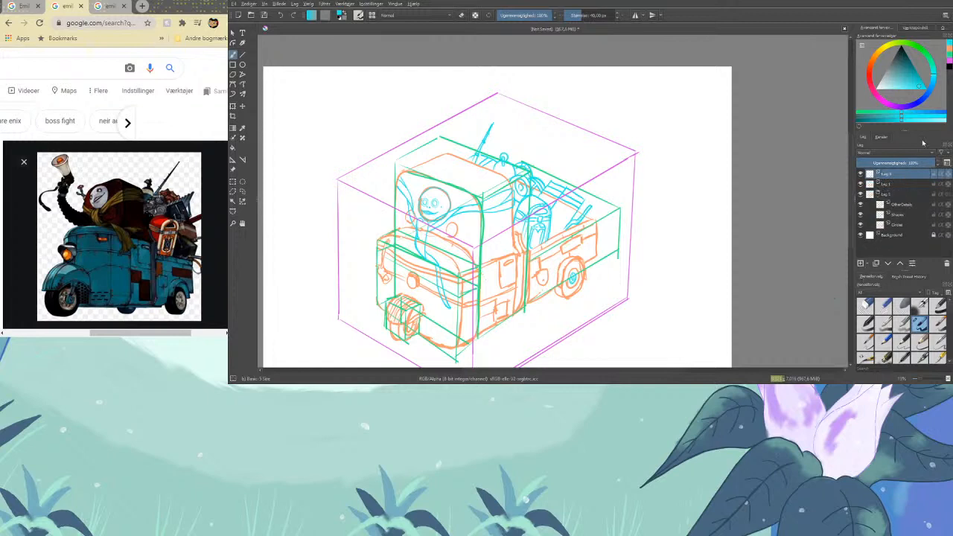
{"action": "key", "text": "d"}
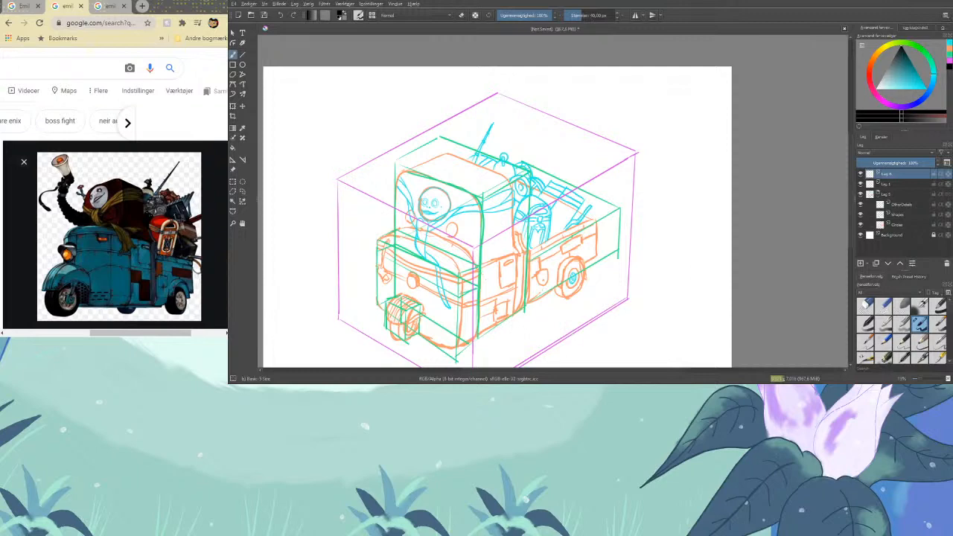
{"action": "key", "text": "plus"}
{"action": "key", "text": "plus"}
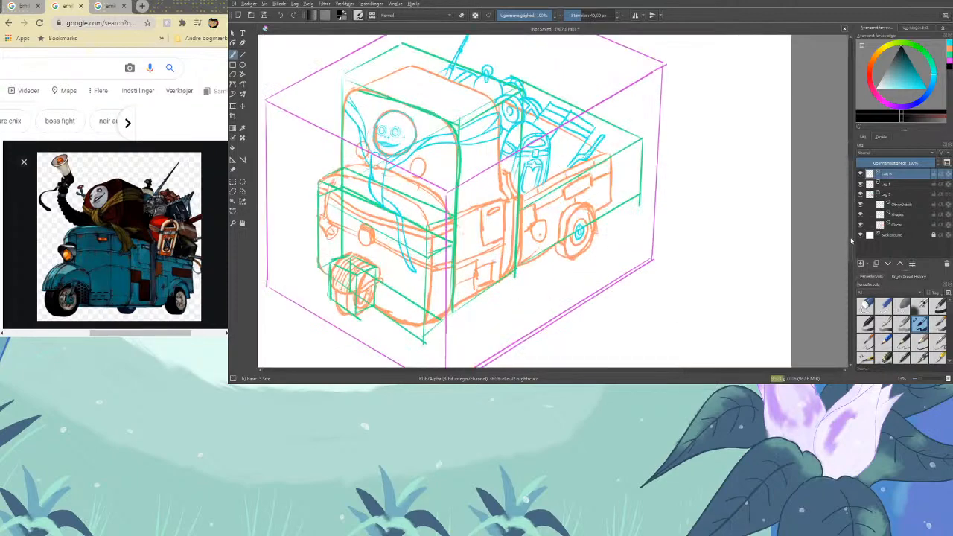
{"action": "key", "text": "plus"}
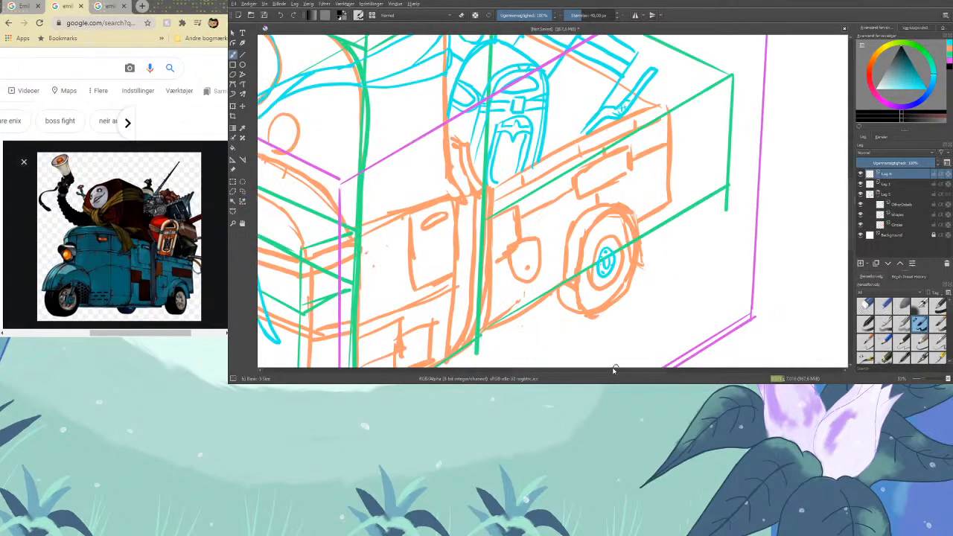
{"action": "left_click_drag", "start_coordinate": [615, 371], "coordinate": [565, 370]}
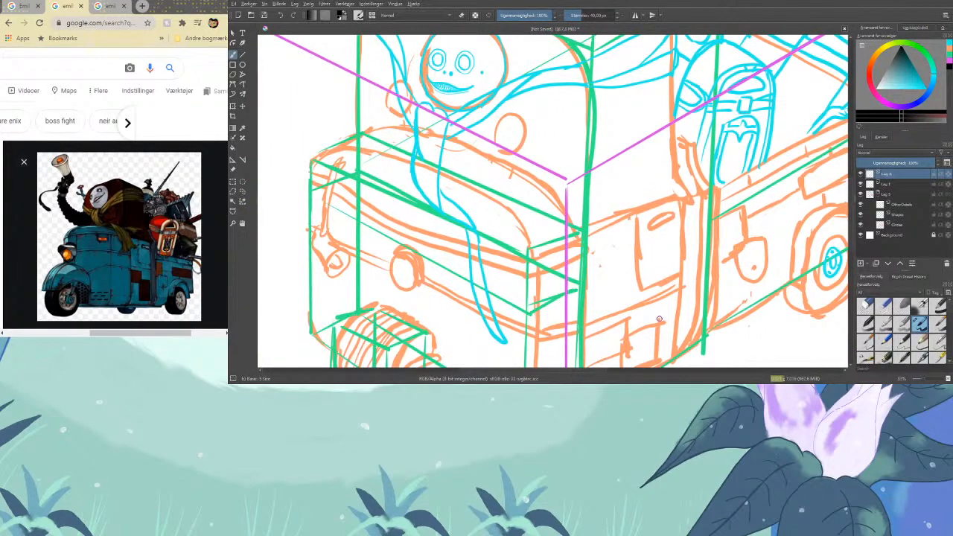
Ink the front fender's lower rim and outer curve in black over the orange sketch, cleaning up the rim line
{"action": "scroll", "coordinate": [851, 211], "scroll_direction": "down", "scroll_amount": 4}
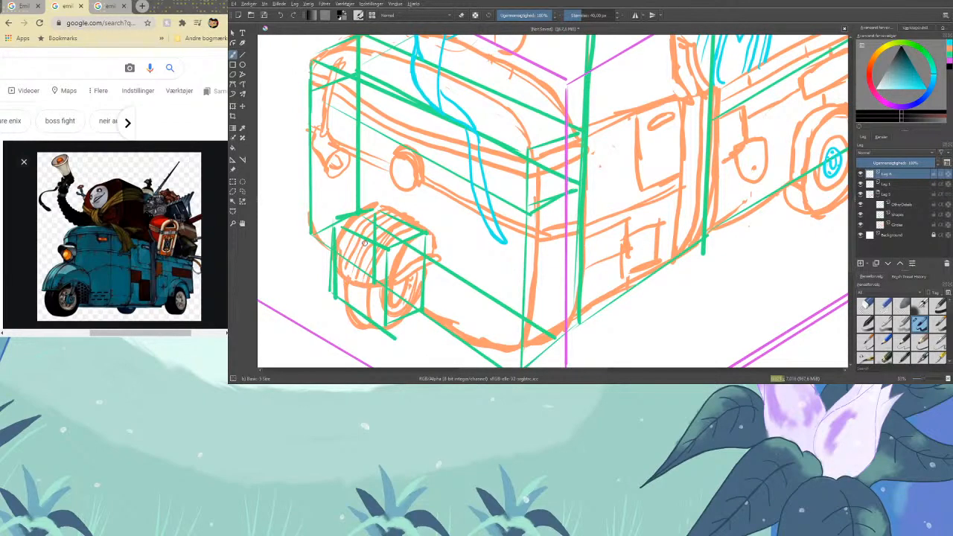
{"action": "mouse_move", "coordinate": [336, 250]}
{"action": "left_mouse_down"}
{"action": "mouse_move", "coordinate": [352, 280]}
{"action": "mouse_move", "coordinate": [387, 277]}
{"action": "mouse_move", "coordinate": [374, 283]}
{"action": "mouse_move", "coordinate": [387, 258]}
{"action": "mouse_move", "coordinate": [392, 276]}
{"action": "mouse_move", "coordinate": [420, 235]}
{"action": "mouse_move", "coordinate": [434, 237]}
{"action": "mouse_move", "coordinate": [428, 258]}
{"action": "mouse_move", "coordinate": [383, 283]}
{"action": "left_mouse_up"}
{"action": "key", "text": "ctrl+z"}
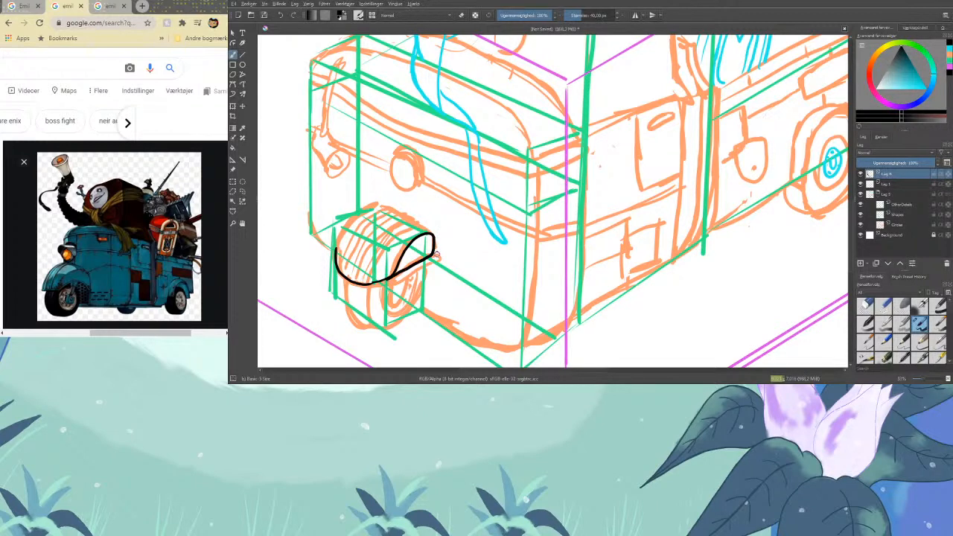
{"action": "mouse_move", "coordinate": [437, 256]}
{"action": "left_mouse_down"}
{"action": "mouse_move", "coordinate": [371, 291]}
{"action": "mouse_move", "coordinate": [344, 283]}
{"action": "mouse_move", "coordinate": [336, 272]}
{"action": "mouse_move", "coordinate": [363, 210]}
{"action": "mouse_move", "coordinate": [384, 203]}
{"action": "left_mouse_up"}
{"action": "key", "text": "e"}
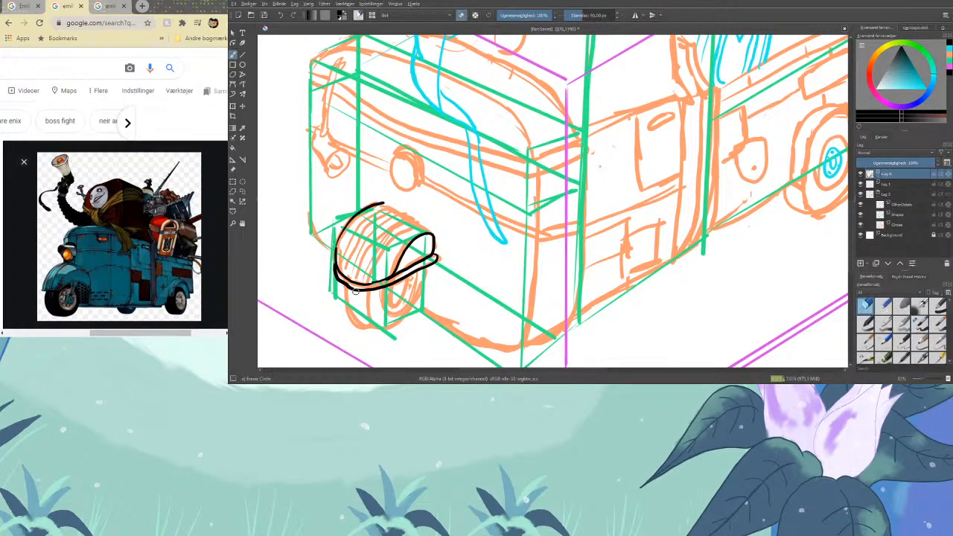
{"action": "key", "text": "e"}
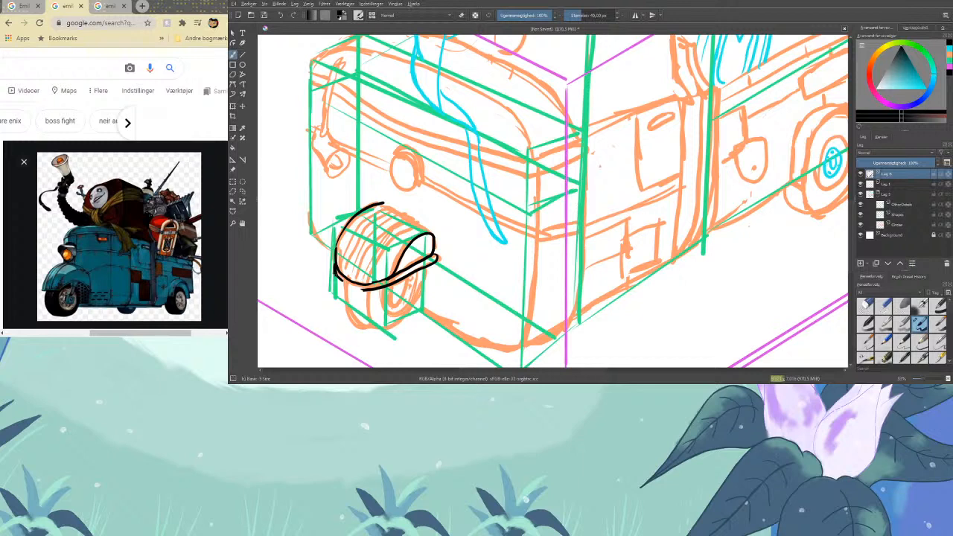
{"action": "mouse_move", "coordinate": [335, 275]}
{"action": "left_mouse_down"}
{"action": "mouse_move", "coordinate": [359, 290]}
{"action": "mouse_move", "coordinate": [377, 285]}
{"action": "left_mouse_up"}
Ink the front fender's top edge and add curved rib lines running over it
{"action": "left_click_drag", "start_coordinate": [382, 203], "coordinate": [428, 226]}
{"action": "mouse_move", "coordinate": [343, 270]}
{"action": "left_mouse_down"}
{"action": "mouse_move", "coordinate": [353, 240]}
{"action": "mouse_move", "coordinate": [391, 209]}
{"action": "left_mouse_up"}
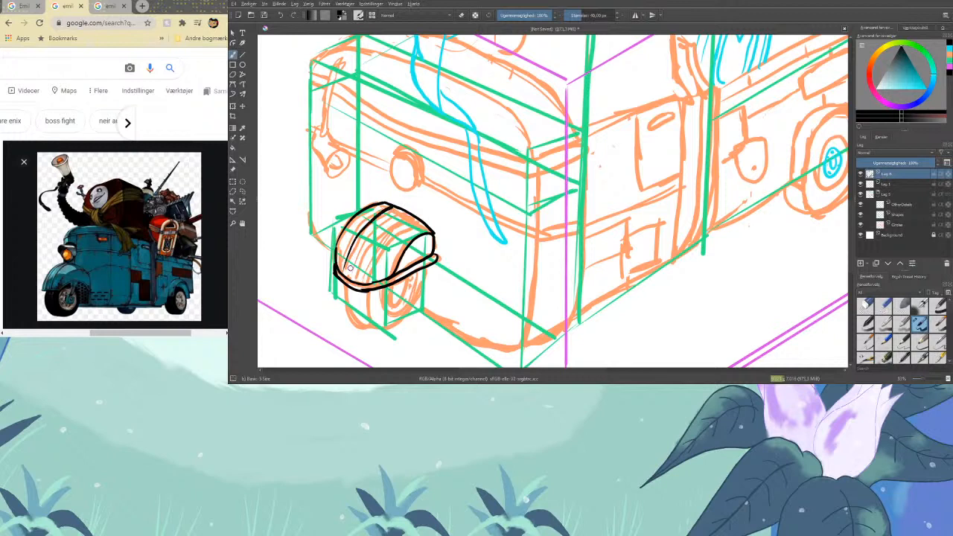
{"action": "key", "text": "ctrl+z"}
{"action": "mouse_move", "coordinate": [345, 256]}
{"action": "left_mouse_down"}
{"action": "mouse_move", "coordinate": [365, 222]}
{"action": "mouse_move", "coordinate": [395, 204]}
{"action": "mouse_move", "coordinate": [363, 223]}
{"action": "mouse_move", "coordinate": [344, 277]}
{"action": "mouse_move", "coordinate": [354, 241]}
{"action": "mouse_move", "coordinate": [377, 213]}
{"action": "mouse_move", "coordinate": [411, 210]}
{"action": "mouse_move", "coordinate": [388, 231]}
{"action": "mouse_move", "coordinate": [363, 284]}
{"action": "mouse_move", "coordinate": [406, 222]}
{"action": "mouse_move", "coordinate": [429, 222]}
{"action": "left_mouse_up"}
{"action": "key", "text": "ctrl+z"}
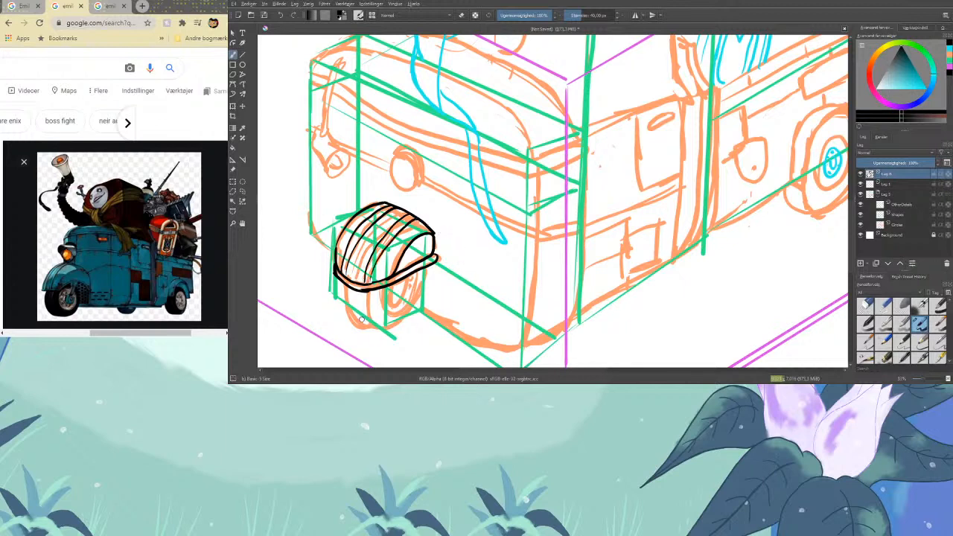
Ink the front tire beneath the fender and the rim details on the wheel's side
{"action": "mouse_move", "coordinate": [340, 280]}
{"action": "left_mouse_down"}
{"action": "mouse_move", "coordinate": [344, 318]}
{"action": "mouse_move", "coordinate": [371, 330]}
{"action": "left_mouse_up"}
{"action": "mouse_move", "coordinate": [367, 291]}
{"action": "left_mouse_down"}
{"action": "mouse_move", "coordinate": [368, 322]}
{"action": "mouse_move", "coordinate": [386, 333]}
{"action": "mouse_move", "coordinate": [422, 304]}
{"action": "mouse_move", "coordinate": [428, 271]}
{"action": "left_mouse_up"}
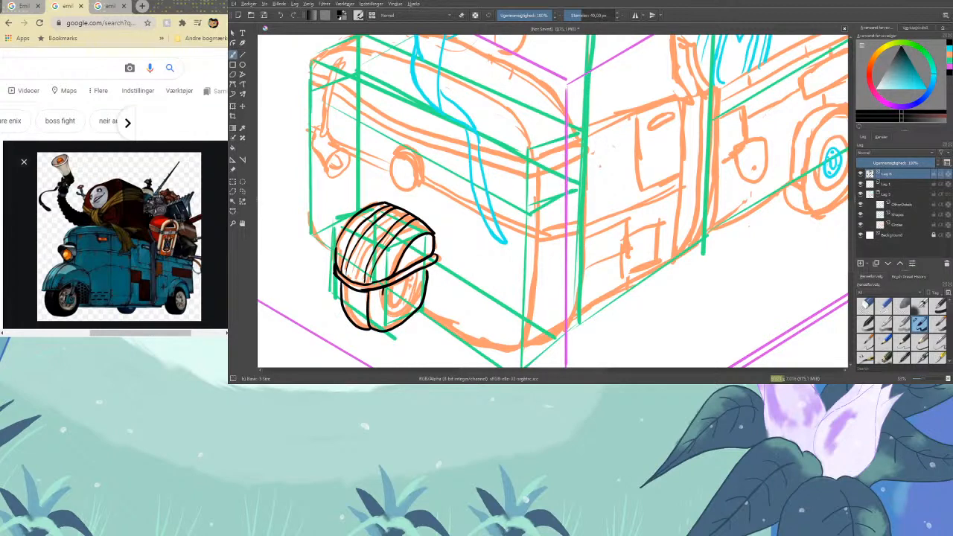
{"action": "mouse_move", "coordinate": [383, 294]}
{"action": "left_mouse_down"}
{"action": "mouse_move", "coordinate": [387, 315]}
{"action": "mouse_move", "coordinate": [402, 309]}
{"action": "mouse_move", "coordinate": [415, 271]}
{"action": "mouse_move", "coordinate": [394, 304]}
{"action": "mouse_move", "coordinate": [405, 289]}
{"action": "mouse_move", "coordinate": [396, 280]}
{"action": "mouse_move", "coordinate": [386, 295]}
{"action": "left_mouse_up"}
Ink the round headlight at the centre of the cab's front, following the orange circle
{"action": "mouse_move", "coordinate": [394, 158]}
{"action": "left_mouse_down"}
{"action": "mouse_move", "coordinate": [420, 189]}
{"action": "mouse_move", "coordinate": [425, 159]}
{"action": "mouse_move", "coordinate": [406, 146]}
{"action": "mouse_move", "coordinate": [394, 154]}
{"action": "mouse_move", "coordinate": [399, 188]}
{"action": "mouse_move", "coordinate": [414, 189]}
{"action": "mouse_move", "coordinate": [393, 157]}
{"action": "left_mouse_up"}
{"action": "key", "text": "slash"}
{"action": "key", "text": "slash"}
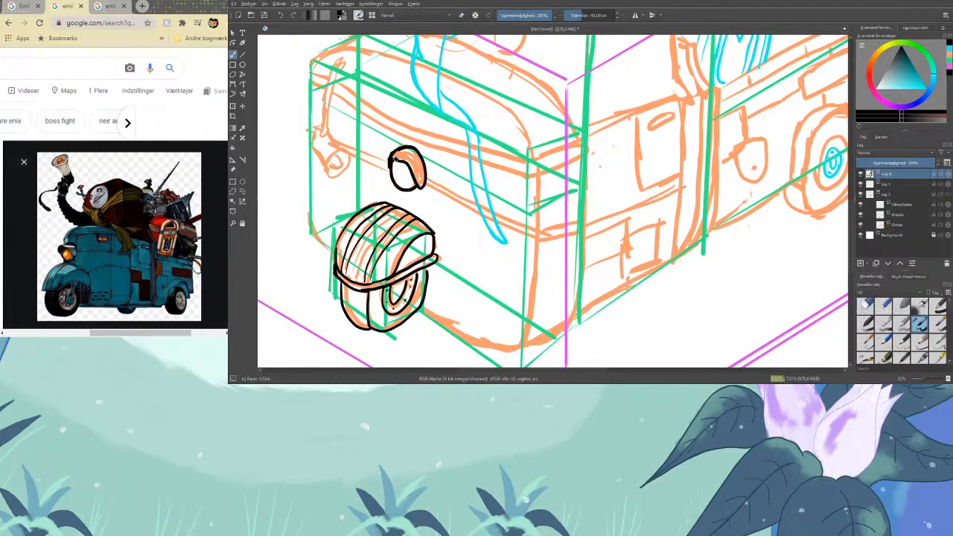
{"action": "key", "text": "slash"}
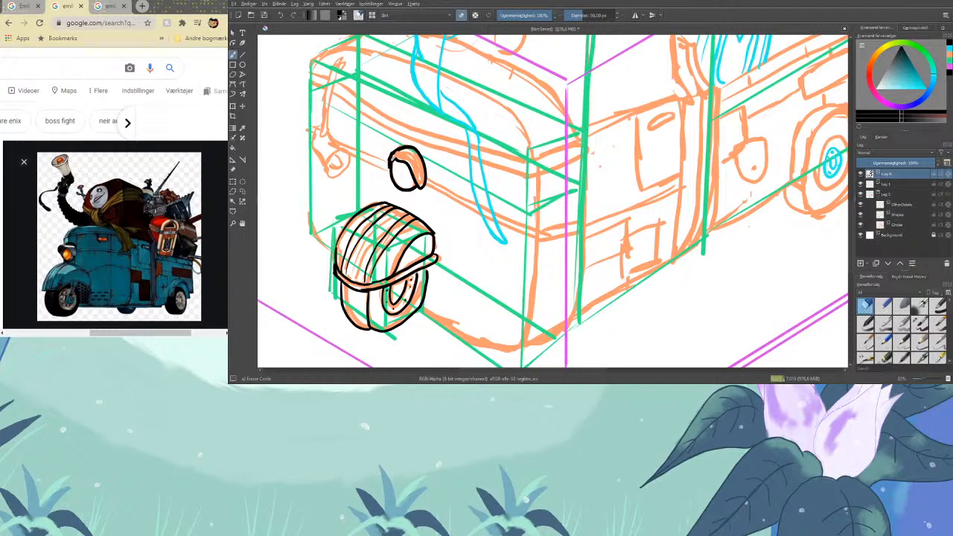
{"action": "key", "text": "/"}
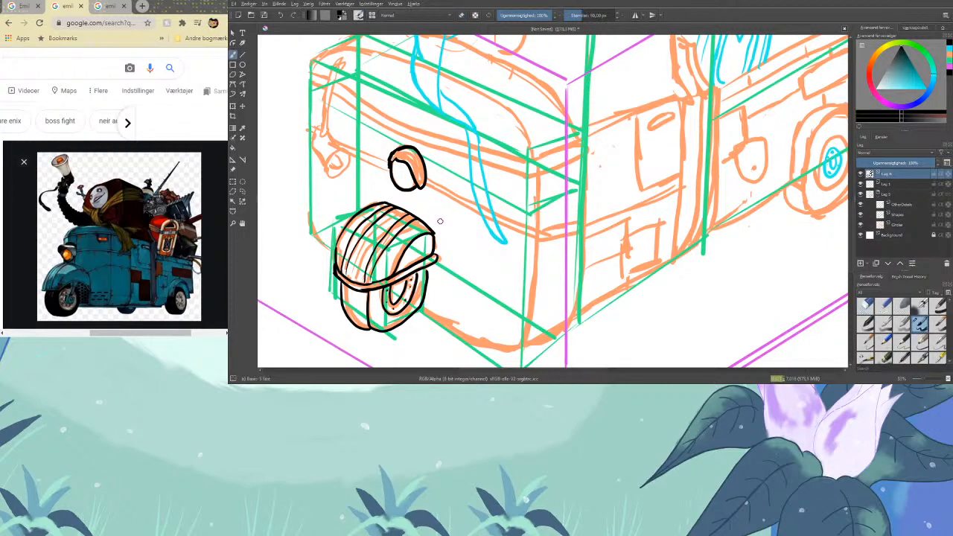
Ink the small lamp at the cab's left edge and the bent arm rising above it
{"action": "key", "text": "/"}
{"action": "key", "text": "/"}
{"action": "mouse_move", "coordinate": [316, 128]}
{"action": "left_mouse_down"}
{"action": "mouse_move", "coordinate": [332, 184]}
{"action": "mouse_move", "coordinate": [337, 154]}
{"action": "mouse_move", "coordinate": [347, 157]}
{"action": "mouse_move", "coordinate": [347, 183]}
{"action": "mouse_move", "coordinate": [332, 182]}
{"action": "mouse_move", "coordinate": [324, 125]}
{"action": "mouse_move", "coordinate": [330, 138]}
{"action": "mouse_move", "coordinate": [348, 106]}
{"action": "mouse_move", "coordinate": [320, 144]}
{"action": "left_mouse_up"}
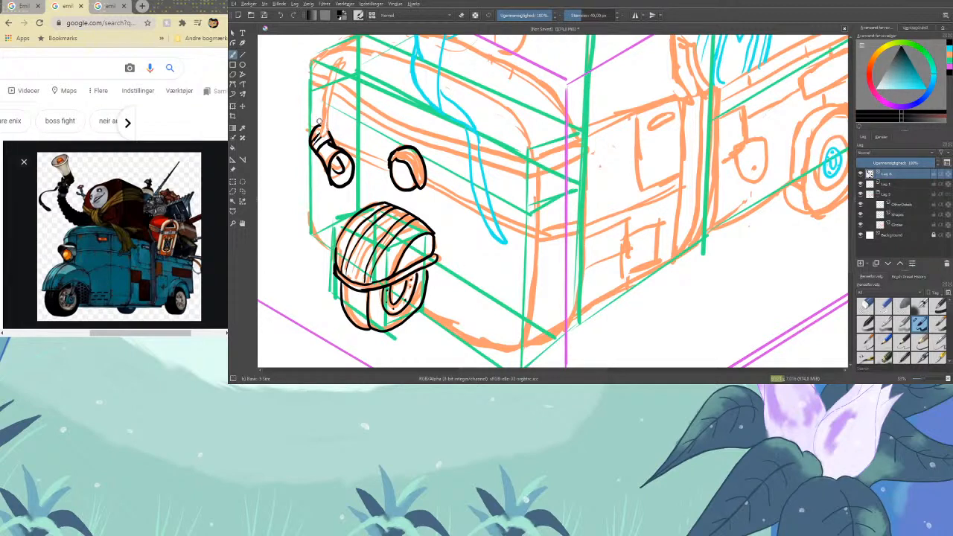
{"action": "mouse_move", "coordinate": [321, 134]}
{"action": "left_mouse_down"}
{"action": "mouse_move", "coordinate": [332, 67]}
{"action": "mouse_move", "coordinate": [346, 60]}
{"action": "mouse_move", "coordinate": [327, 129]}
{"action": "left_mouse_up"}
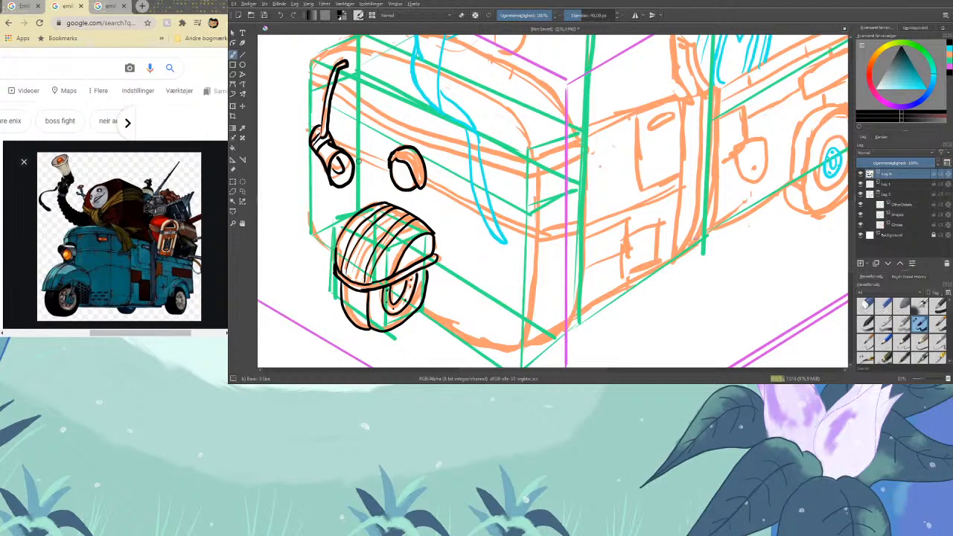
Ink the lower trim band from the left lamp past the headlight to the cab's side, including the hanging scarf end
{"action": "mouse_move", "coordinate": [353, 158]}
{"action": "left_mouse_down"}
{"action": "mouse_move", "coordinate": [391, 171]}
{"action": "mouse_move", "coordinate": [336, 133]}
{"action": "left_mouse_up"}
{"action": "left_click_drag", "start_coordinate": [428, 187], "coordinate": [482, 216]}
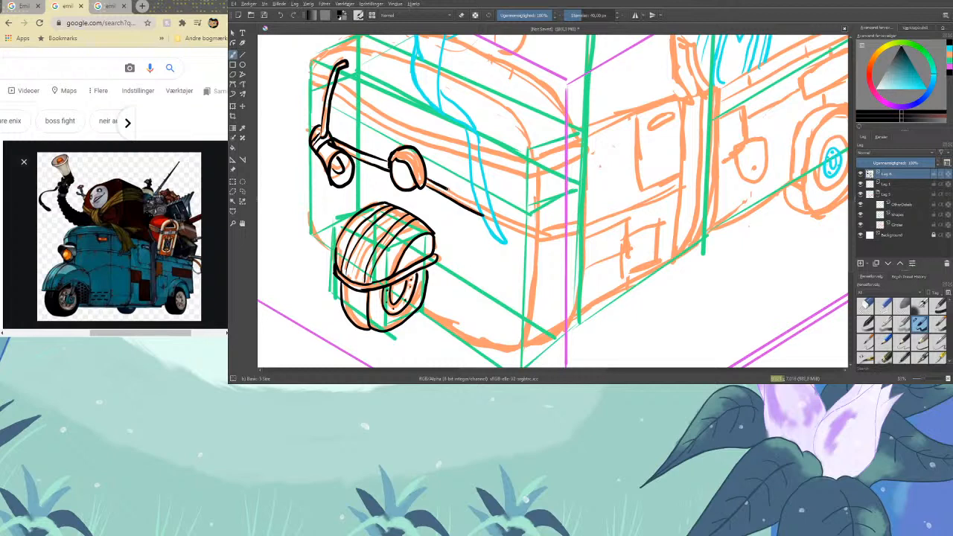
{"action": "left_click_drag", "start_coordinate": [446, 188], "coordinate": [477, 204]}
{"action": "mouse_move", "coordinate": [467, 140]}
{"action": "left_mouse_down"}
{"action": "mouse_move", "coordinate": [476, 208]}
{"action": "mouse_move", "coordinate": [505, 242]}
{"action": "mouse_move", "coordinate": [471, 128]}
{"action": "left_mouse_up"}
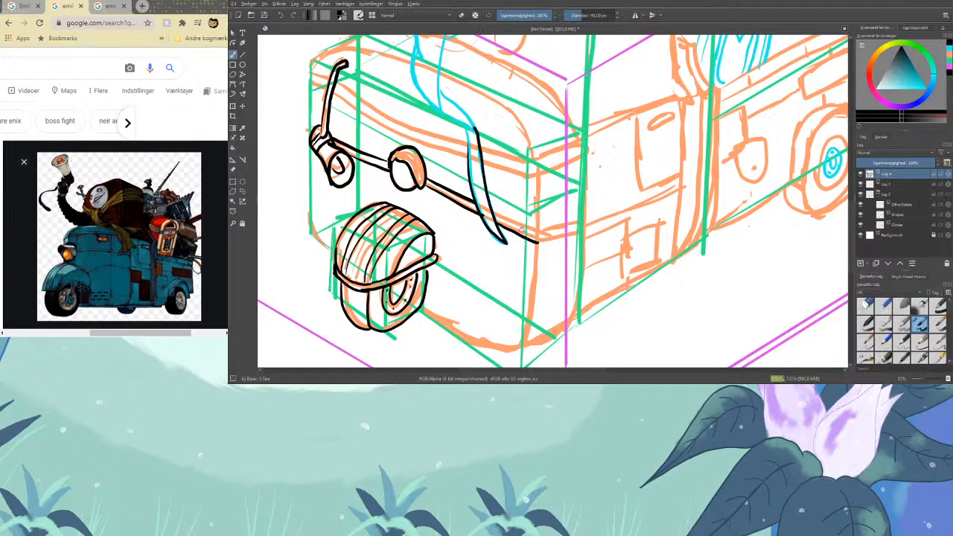
{"action": "left_click_drag", "start_coordinate": [493, 213], "coordinate": [536, 240]}
{"action": "mouse_move", "coordinate": [538, 236]}
{"action": "left_mouse_down"}
{"action": "mouse_move", "coordinate": [581, 220]}
{"action": "mouse_move", "coordinate": [580, 231]}
{"action": "left_mouse_up"}
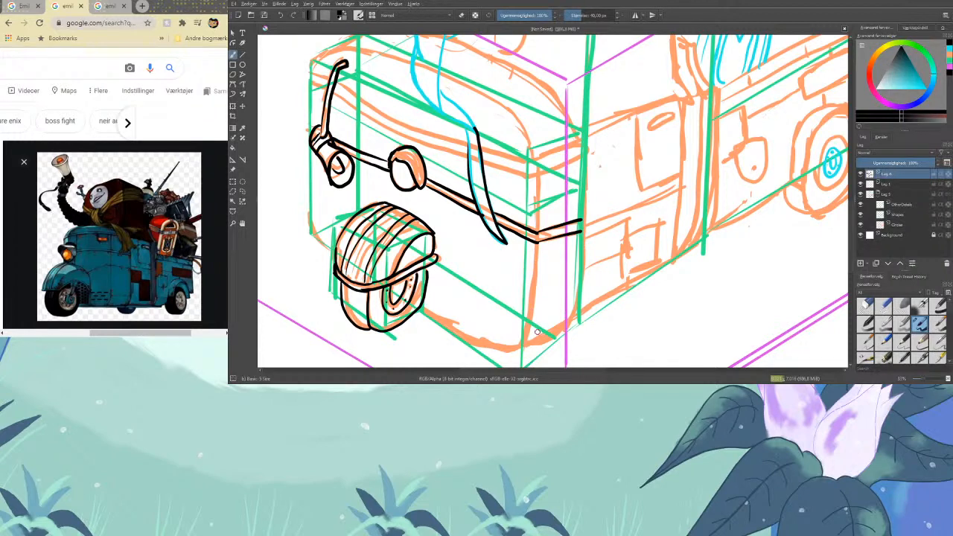
Ink the cab's front corner and bottom edge, and add a dotted bracket beside the front wheel
{"action": "mouse_move", "coordinate": [587, 224]}
{"action": "left_mouse_down"}
{"action": "mouse_move", "coordinate": [531, 277]}
{"action": "mouse_move", "coordinate": [521, 339]}
{"action": "left_mouse_up"}
{"action": "key", "text": "ctrl+z"}
{"action": "mouse_move", "coordinate": [537, 243]}
{"action": "left_mouse_down"}
{"action": "mouse_move", "coordinate": [526, 328]}
{"action": "mouse_move", "coordinate": [491, 347]}
{"action": "mouse_move", "coordinate": [438, 319]}
{"action": "mouse_move", "coordinate": [422, 299]}
{"action": "mouse_move", "coordinate": [429, 295]}
{"action": "left_mouse_up"}
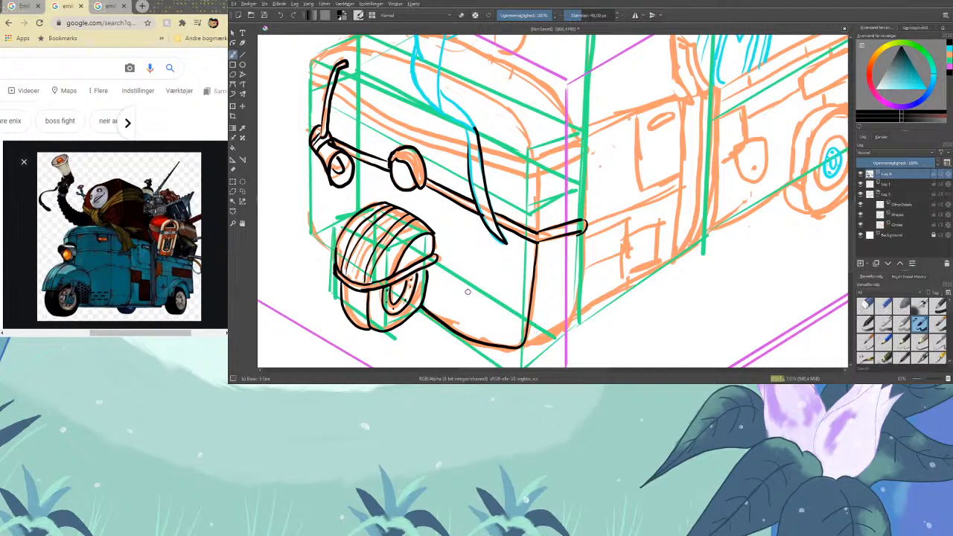
{"action": "key", "text": "e"}
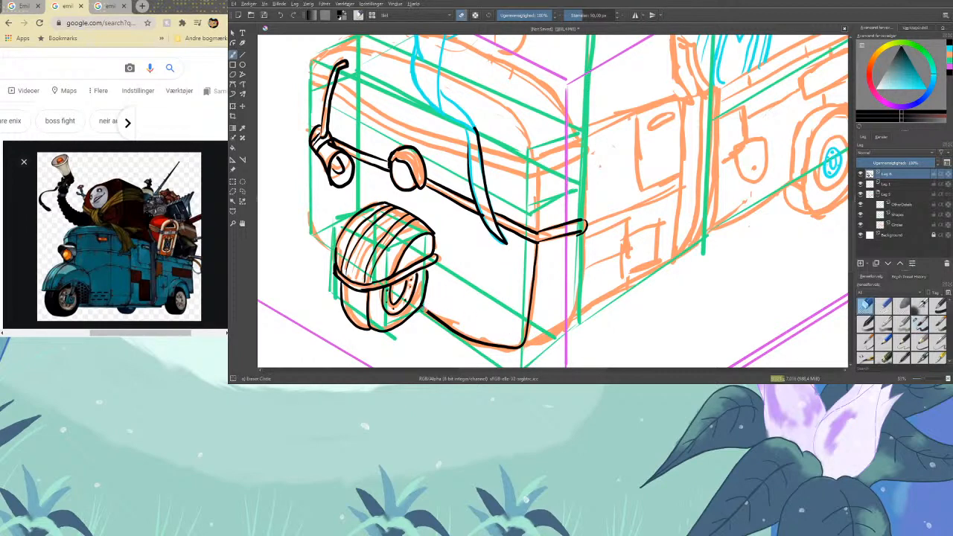
{"action": "key", "text": "e"}
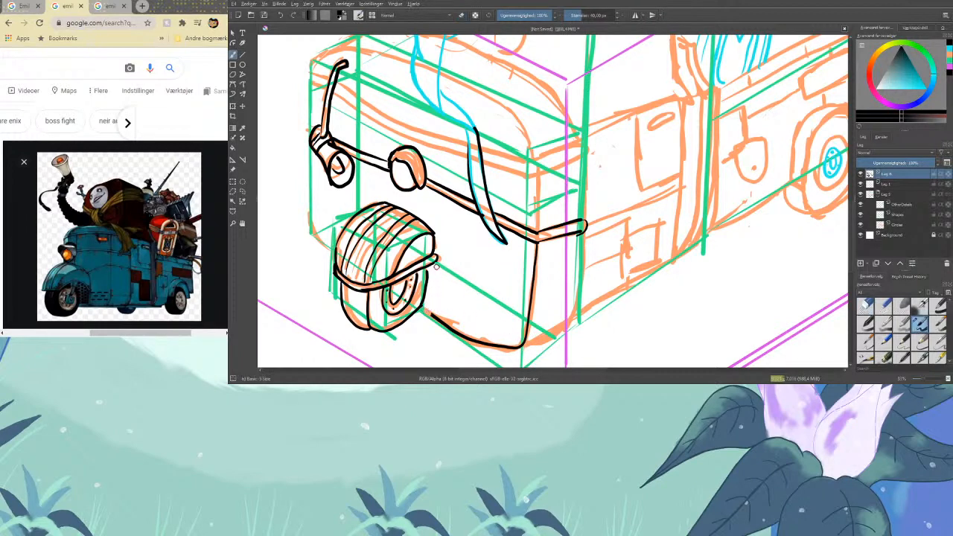
{"action": "left_click_drag", "start_coordinate": [435, 270], "coordinate": [435, 286]}
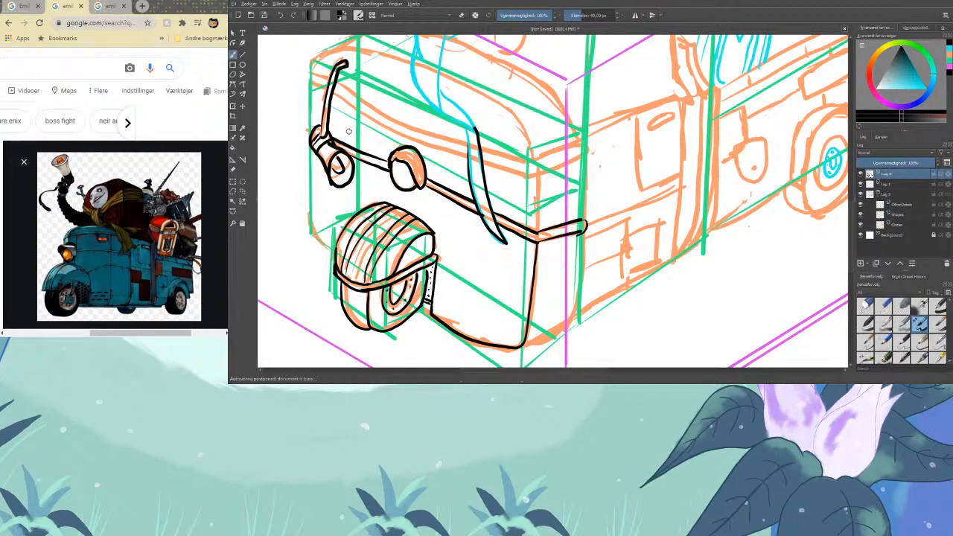
Ink the cab's left side and arched upper front outline, and draw the upper trim band around to the side
{"action": "mouse_move", "coordinate": [332, 251]}
{"action": "left_mouse_down"}
{"action": "mouse_move", "coordinate": [309, 212]}
{"action": "mouse_move", "coordinate": [313, 64]}
{"action": "left_mouse_up"}
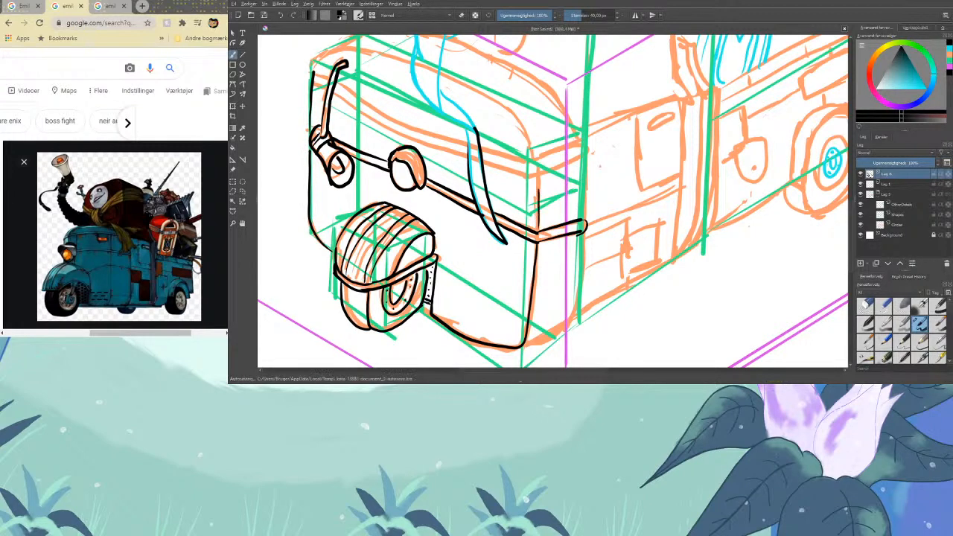
{"action": "mouse_move", "coordinate": [536, 173]}
{"action": "left_mouse_down"}
{"action": "mouse_move", "coordinate": [509, 110]}
{"action": "mouse_move", "coordinate": [443, 73]}
{"action": "left_mouse_up"}
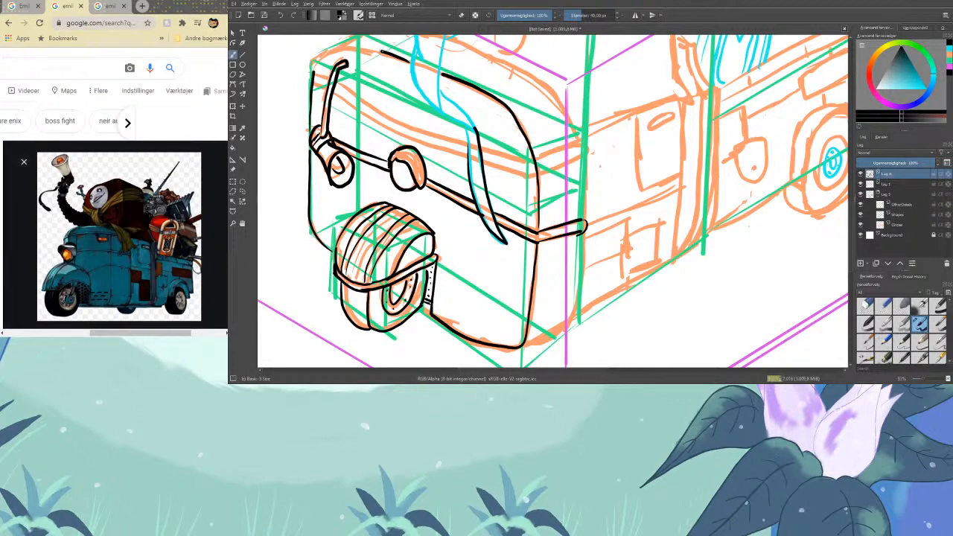
{"action": "mouse_move", "coordinate": [383, 49]}
{"action": "left_mouse_down"}
{"action": "mouse_move", "coordinate": [335, 49]}
{"action": "mouse_move", "coordinate": [312, 79]}
{"action": "mouse_move", "coordinate": [338, 76]}
{"action": "mouse_move", "coordinate": [463, 142]}
{"action": "left_mouse_up"}
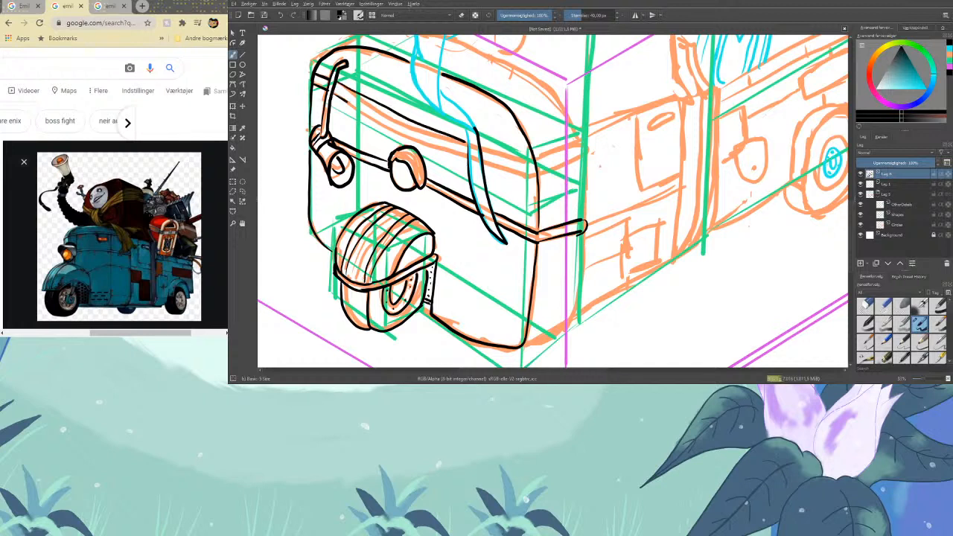
{"action": "mouse_move", "coordinate": [347, 102]}
{"action": "left_mouse_down"}
{"action": "mouse_move", "coordinate": [469, 158]}
{"action": "mouse_move", "coordinate": [538, 164]}
{"action": "mouse_move", "coordinate": [519, 173]}
{"action": "mouse_move", "coordinate": [533, 177]}
{"action": "mouse_move", "coordinate": [578, 150]}
{"action": "mouse_move", "coordinate": [538, 180]}
{"action": "left_mouse_up"}
Erase the straight vertical line at the cab's front corner, between the upper trim band and the bottom edge
{"action": "key", "text": "e"}
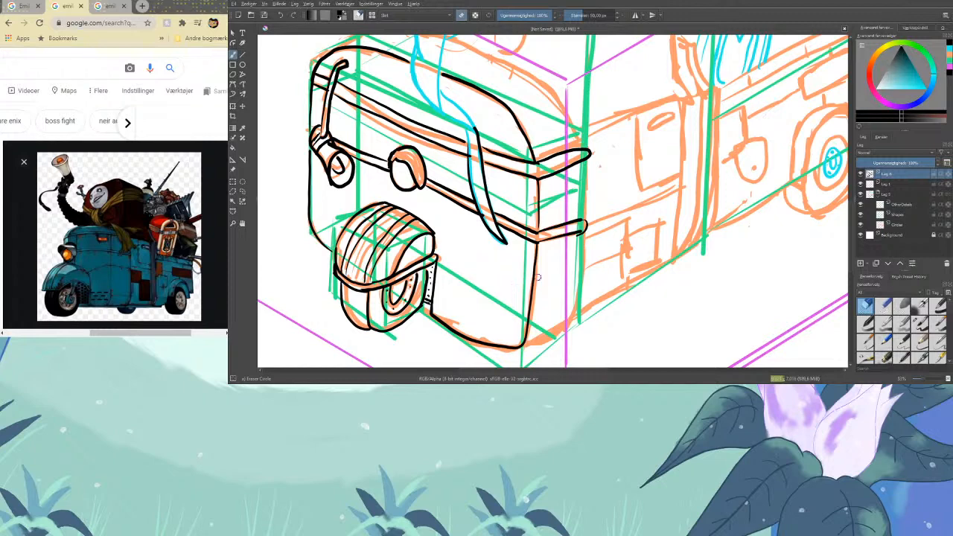
{"action": "key", "text": "slash"}
{"action": "key", "text": "slash"}
{"action": "key", "text": "slash"}
{"action": "key", "text": "slash"}
{"action": "key", "text": "slash"}
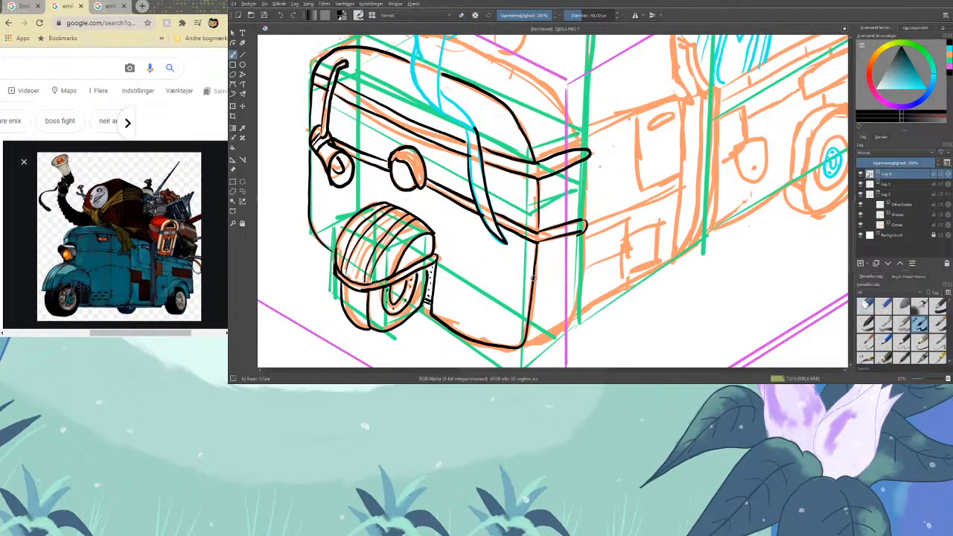
{"action": "key", "text": "slash"}
{"action": "left_click_drag", "start_coordinate": [534, 261], "coordinate": [530, 316]}
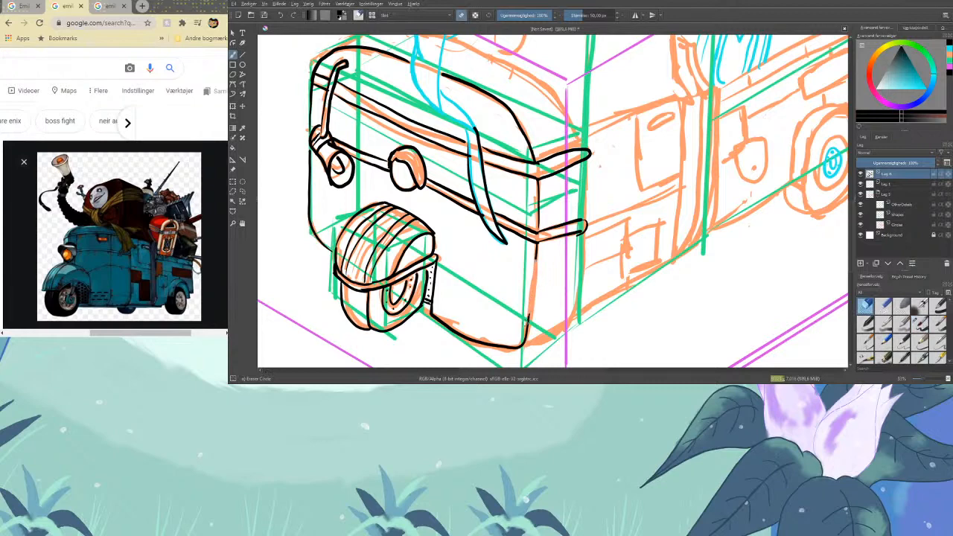
{"action": "left_click_drag", "start_coordinate": [535, 260], "coordinate": [536, 187]}
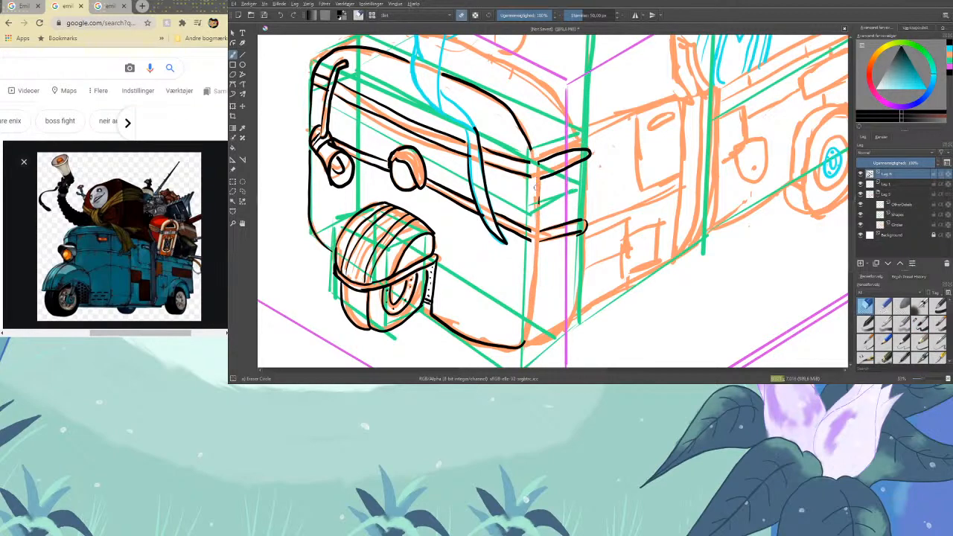
{"action": "key", "text": "slash"}
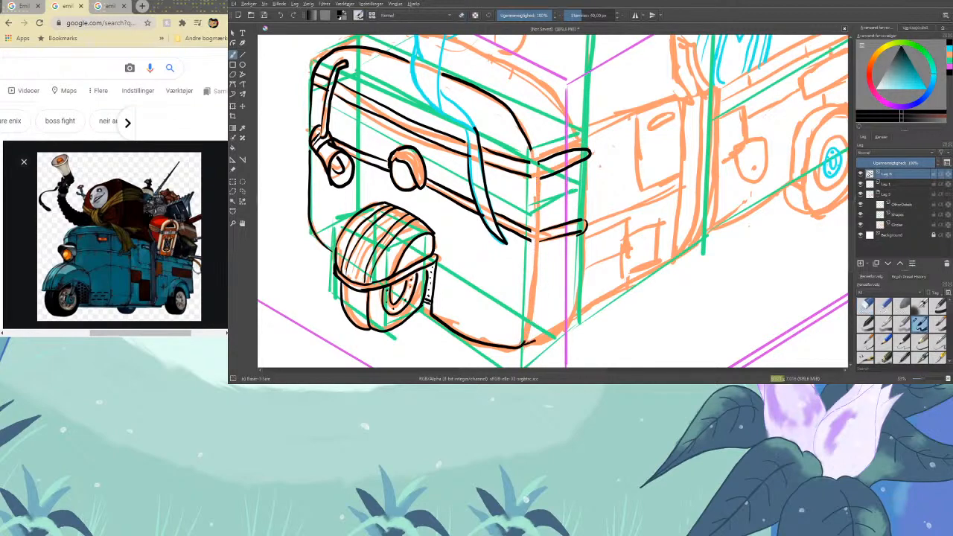
Ink a rounded bottom corner up the cab's side edge, and redraw the lower trim band curving smoothly around the corner
{"action": "mouse_move", "coordinate": [530, 343]}
{"action": "left_mouse_down"}
{"action": "mouse_move", "coordinate": [565, 326]}
{"action": "mouse_move", "coordinate": [579, 301]}
{"action": "mouse_move", "coordinate": [571, 323]}
{"action": "mouse_move", "coordinate": [581, 236]}
{"action": "mouse_move", "coordinate": [561, 231]}
{"action": "mouse_move", "coordinate": [581, 218]}
{"action": "mouse_move", "coordinate": [537, 248]}
{"action": "mouse_move", "coordinate": [573, 236]}
{"action": "left_mouse_up"}
{"action": "key", "text": "slash"}
{"action": "mouse_move", "coordinate": [533, 242]}
{"action": "left_mouse_down"}
{"action": "mouse_move", "coordinate": [528, 226]}
{"action": "mouse_move", "coordinate": [522, 233]}
{"action": "mouse_move", "coordinate": [570, 238]}
{"action": "mouse_move", "coordinate": [500, 230]}
{"action": "mouse_move", "coordinate": [543, 237]}
{"action": "mouse_move", "coordinate": [504, 216]}
{"action": "mouse_move", "coordinate": [547, 236]}
{"action": "mouse_move", "coordinate": [578, 229]}
{"action": "left_mouse_up"}
{"action": "key", "text": "slash"}
{"action": "key", "text": "slash"}
{"action": "key", "text": "slash"}
{"action": "key", "text": "slash"}
{"action": "key", "text": "slash"}
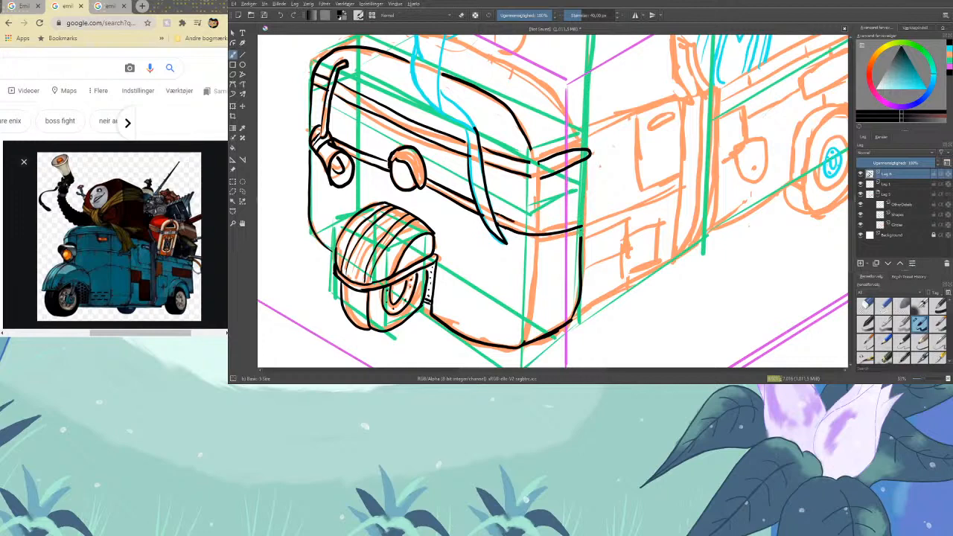
{"action": "left_click_drag", "start_coordinate": [512, 224], "coordinate": [587, 212]}
Erase the angular end of the upper trim band and redraw it curving smoothly around the cab's corner
{"action": "key", "text": "e"}
{"action": "key", "text": "e"}
{"action": "key", "text": "e"}
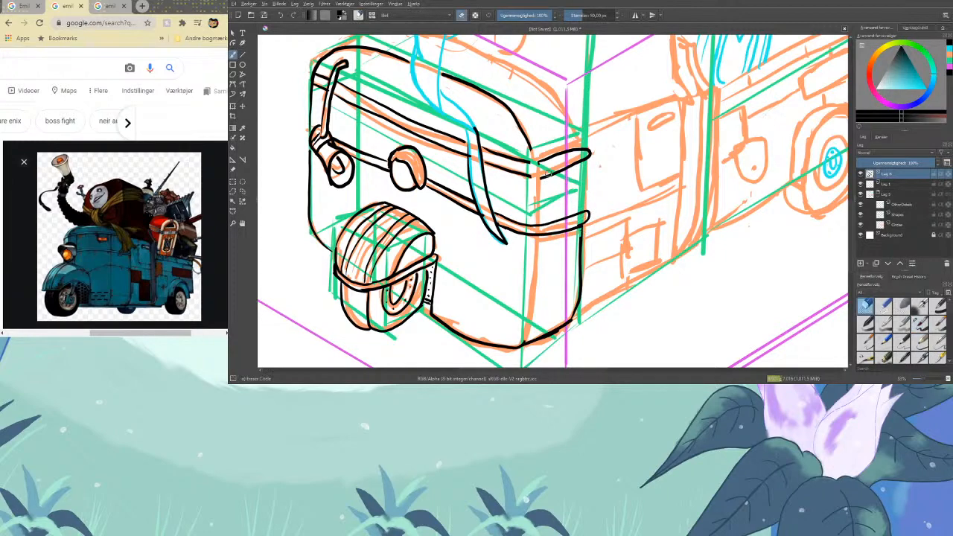
{"action": "mouse_move", "coordinate": [552, 163]}
{"action": "left_mouse_down"}
{"action": "mouse_move", "coordinate": [593, 151]}
{"action": "mouse_move", "coordinate": [546, 176]}
{"action": "mouse_move", "coordinate": [520, 176]}
{"action": "left_mouse_up"}
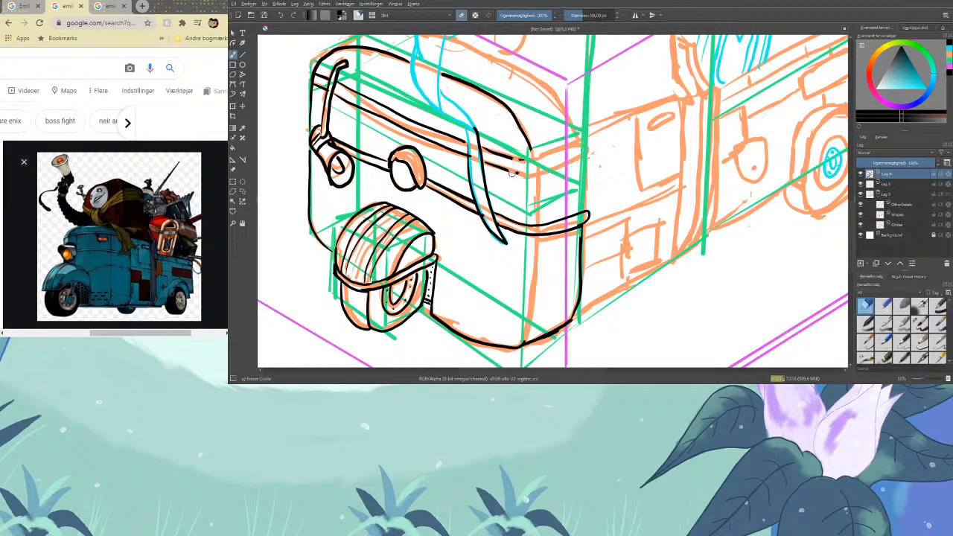
{"action": "key", "text": "e"}
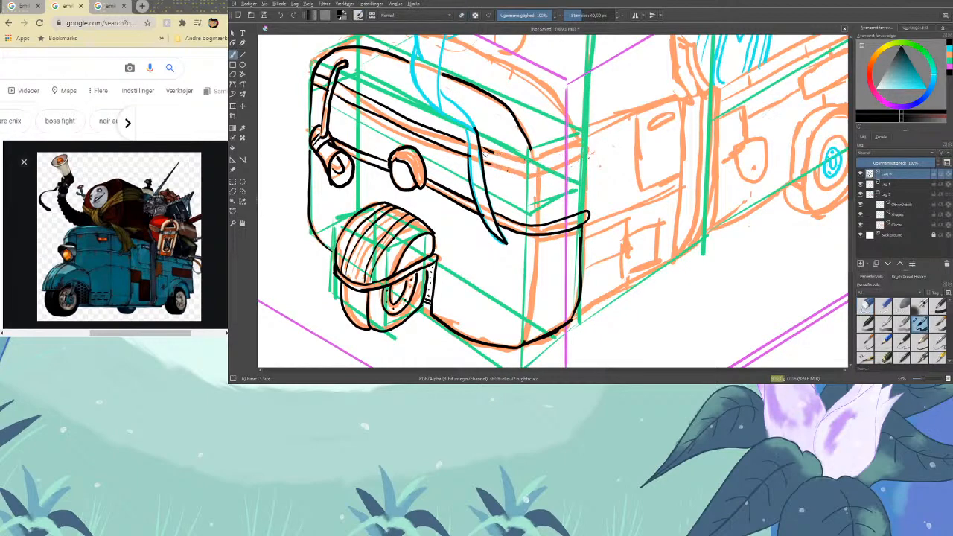
{"action": "mouse_move", "coordinate": [490, 166]}
{"action": "left_mouse_down"}
{"action": "mouse_move", "coordinate": [559, 169]}
{"action": "mouse_move", "coordinate": [583, 157]}
{"action": "left_mouse_up"}
{"action": "mouse_move", "coordinate": [490, 154]}
{"action": "left_mouse_down"}
{"action": "mouse_move", "coordinate": [581, 145]}
{"action": "mouse_move", "coordinate": [576, 161]}
{"action": "left_mouse_up"}
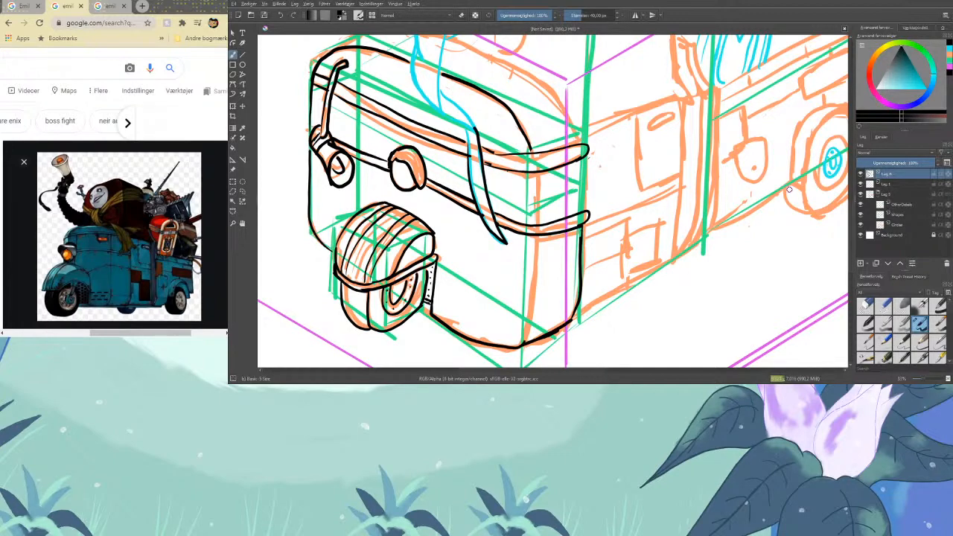
Clean up and close the left end of the upper trim band at the cab's edge
{"action": "scroll", "coordinate": [790, 189], "scroll_direction": "up", "scroll_amount": 3}
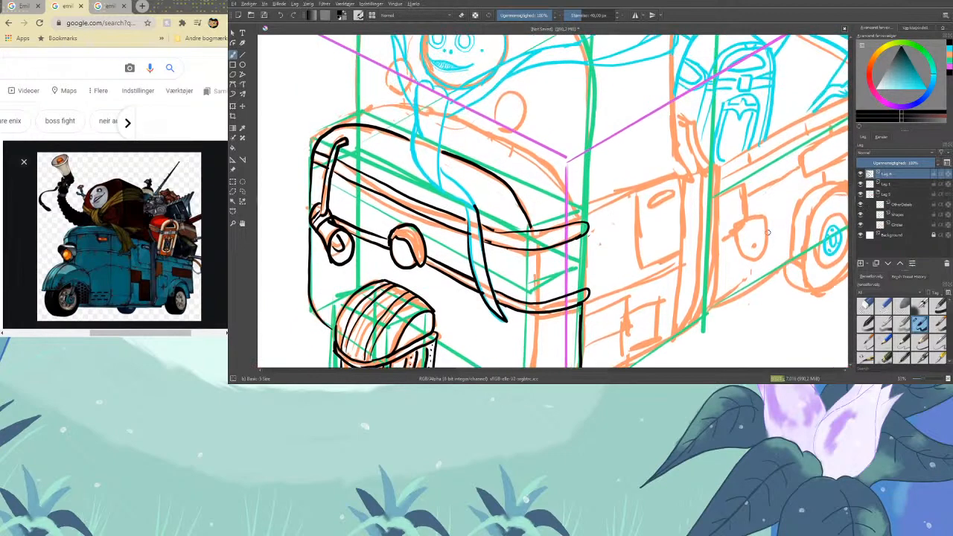
{"action": "key", "text": "e"}
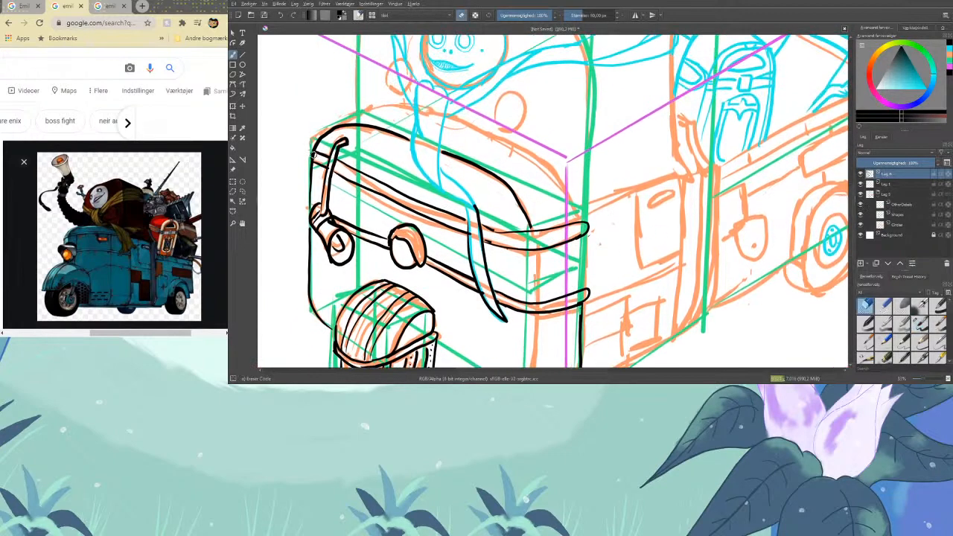
{"action": "key", "text": "e"}
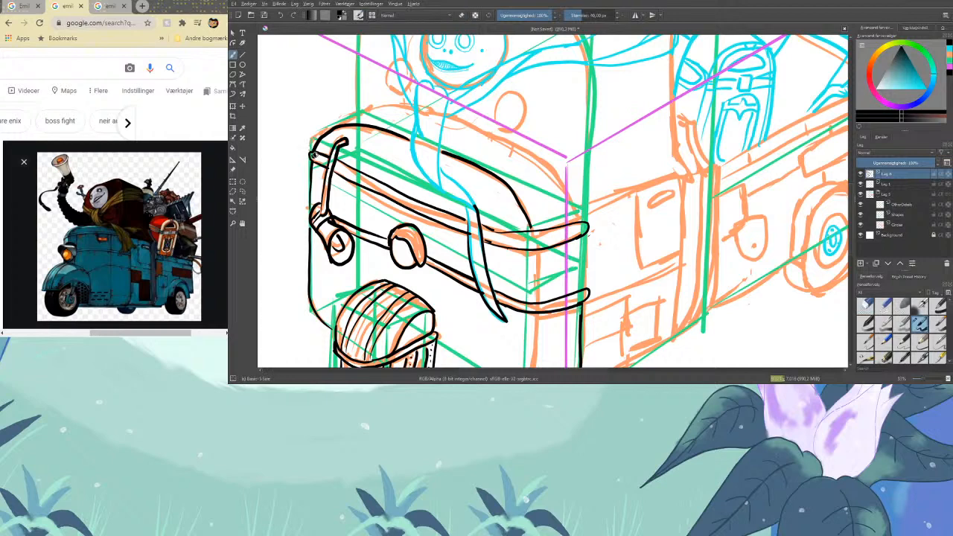
Erase the inked curve of the cab's roof from the upper trim band's left end to the front corner
{"action": "key", "text": "e"}
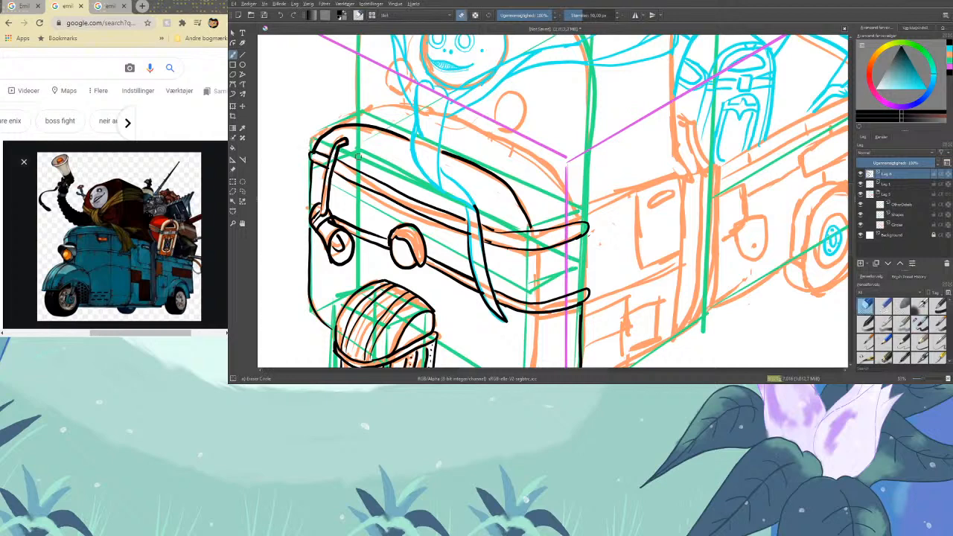
{"action": "key", "text": "e"}
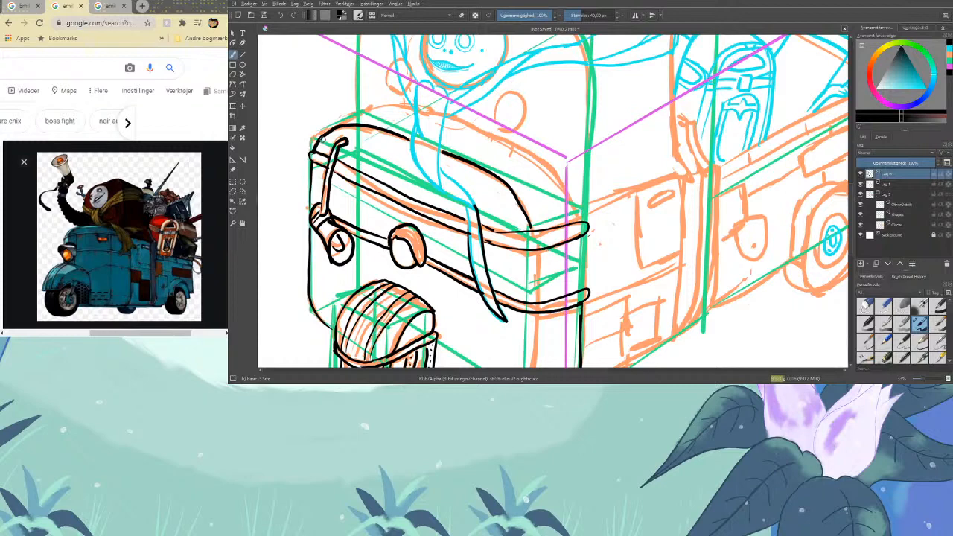
{"action": "key", "text": "e"}
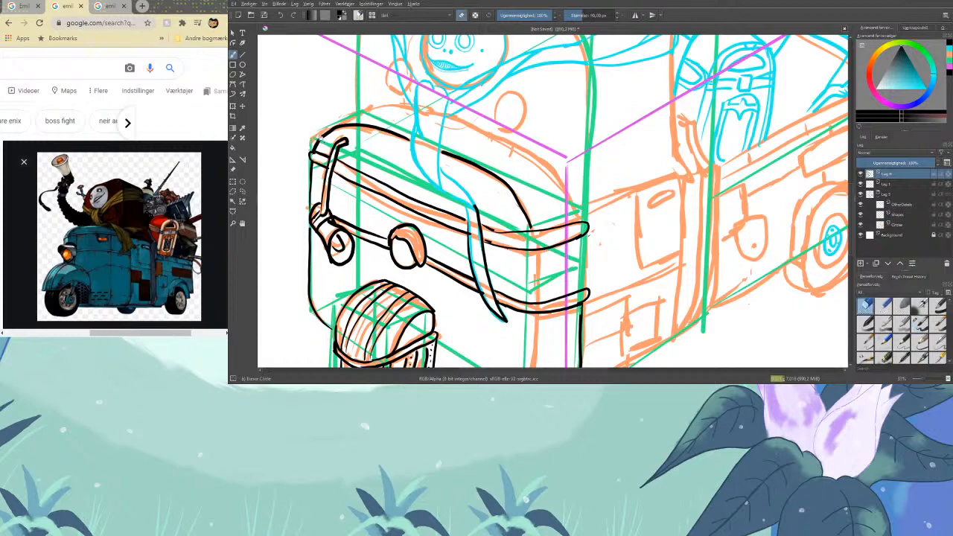
{"action": "left_click_drag", "start_coordinate": [320, 138], "coordinate": [345, 127]}
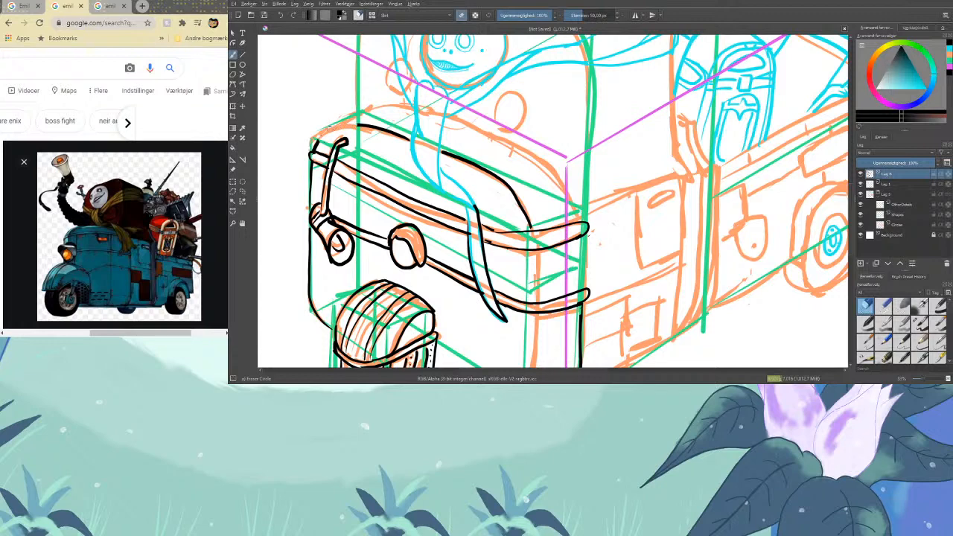
{"action": "mouse_move", "coordinate": [328, 128]}
{"action": "left_mouse_down"}
{"action": "mouse_move", "coordinate": [384, 128]}
{"action": "mouse_move", "coordinate": [454, 155]}
{"action": "mouse_move", "coordinate": [514, 195]}
{"action": "mouse_move", "coordinate": [531, 222]}
{"action": "mouse_move", "coordinate": [481, 162]}
{"action": "left_mouse_up"}
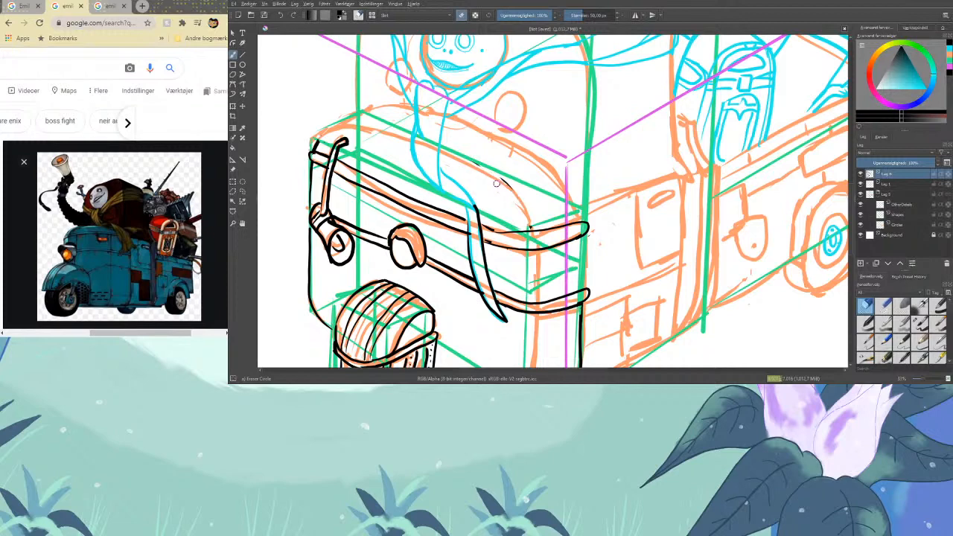
{"action": "key", "text": "slash"}
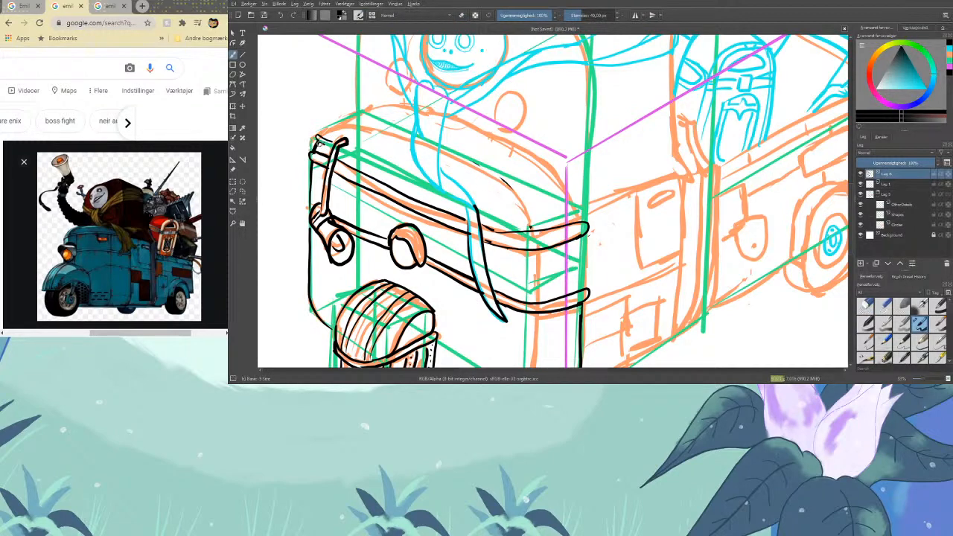
{"action": "mouse_move", "coordinate": [312, 153]}
{"action": "left_mouse_down"}
{"action": "mouse_move", "coordinate": [335, 131]}
{"action": "mouse_move", "coordinate": [531, 223]}
{"action": "left_mouse_up"}
{"action": "key", "text": "slash"}
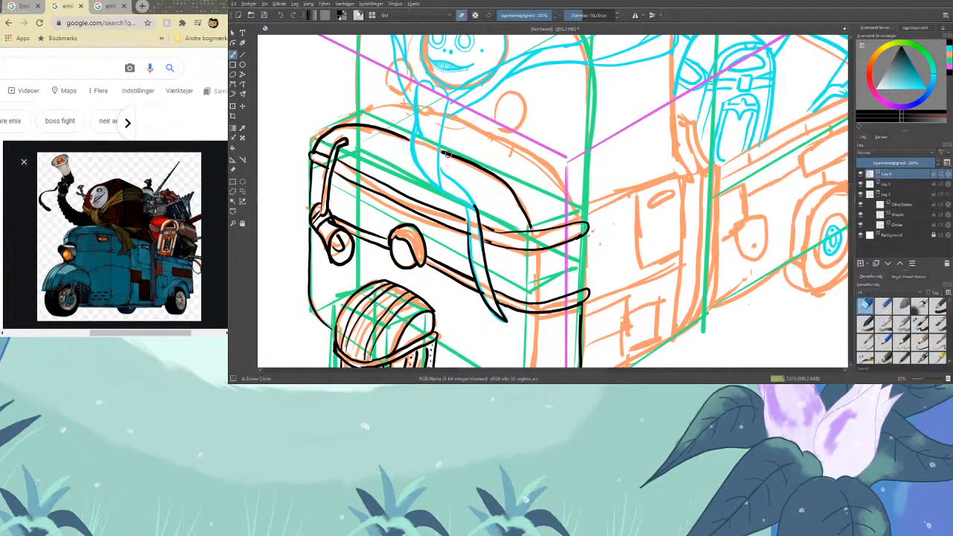
{"action": "left_click_drag", "start_coordinate": [486, 171], "coordinate": [533, 228]}
{"action": "mouse_move", "coordinate": [417, 145]}
{"action": "left_mouse_down"}
{"action": "mouse_move", "coordinate": [365, 125]}
{"action": "mouse_move", "coordinate": [315, 147]}
{"action": "mouse_move", "coordinate": [340, 129]}
{"action": "left_mouse_up"}
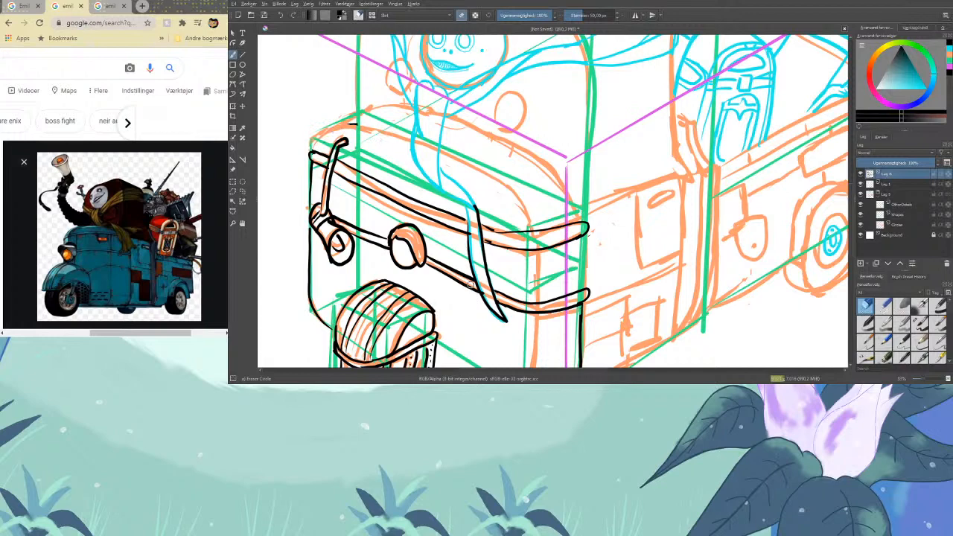
Ink a higher, wider roof curve along the outer orange sketch line, joining both ends of the upper trim band
{"action": "key", "text": "slash"}
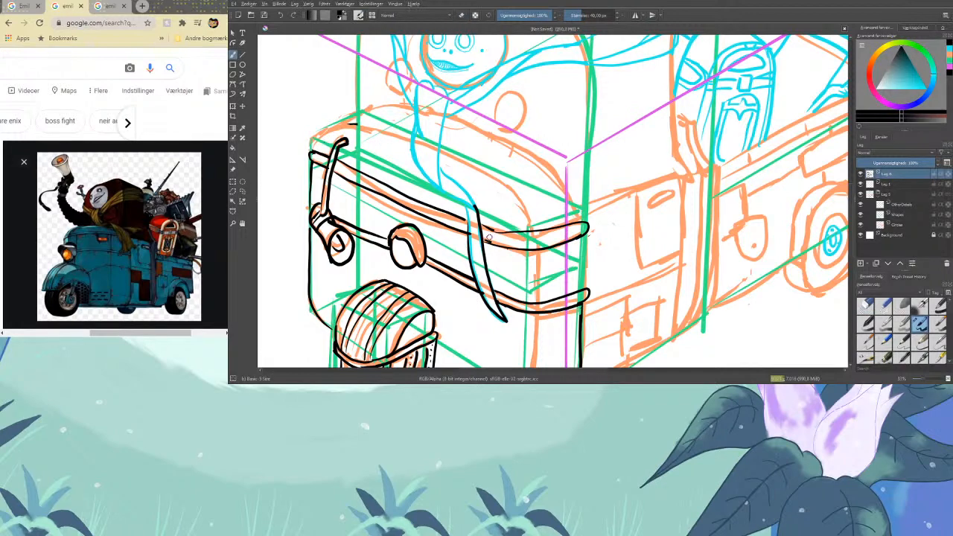
{"action": "key", "text": "slash"}
{"action": "key", "text": "slash"}
{"action": "mouse_move", "coordinate": [313, 150]}
{"action": "left_mouse_down"}
{"action": "mouse_move", "coordinate": [329, 133]}
{"action": "mouse_move", "coordinate": [411, 111]}
{"action": "left_mouse_up"}
{"action": "mouse_move", "coordinate": [445, 119]}
{"action": "left_mouse_down"}
{"action": "mouse_move", "coordinate": [551, 179]}
{"action": "mouse_move", "coordinate": [589, 222]}
{"action": "left_mouse_up"}
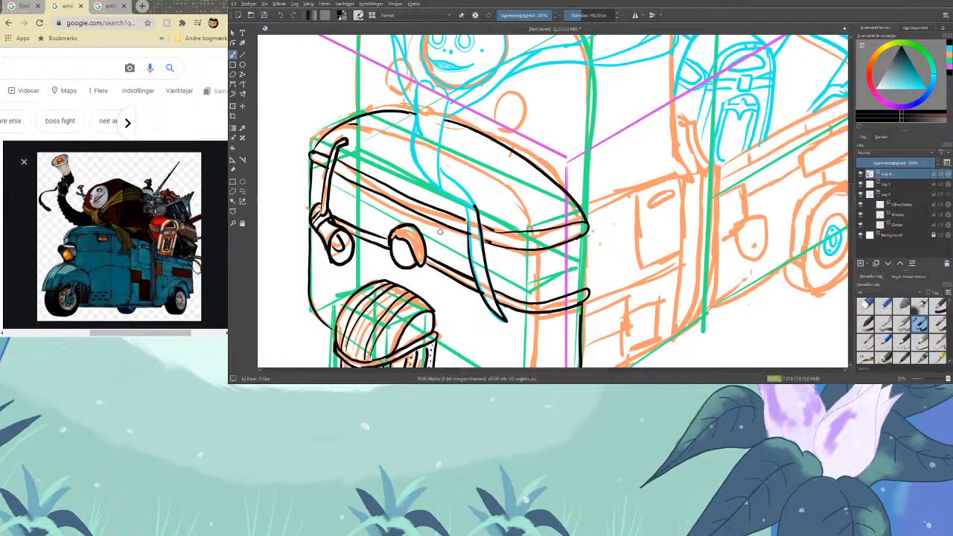
Erase the upper line of the upper trim band near the cab's front corner and redraw it curving smoothly around
{"action": "key", "text": "e"}
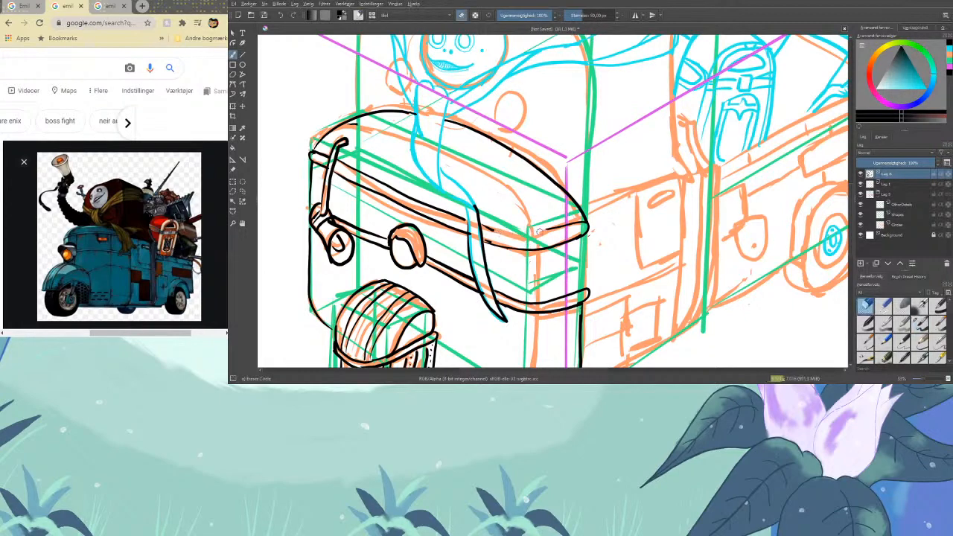
{"action": "key", "text": "e"}
{"action": "mouse_move", "coordinate": [490, 231]}
{"action": "left_mouse_down"}
{"action": "mouse_move", "coordinate": [523, 238]}
{"action": "mouse_move", "coordinate": [569, 228]}
{"action": "left_mouse_up"}
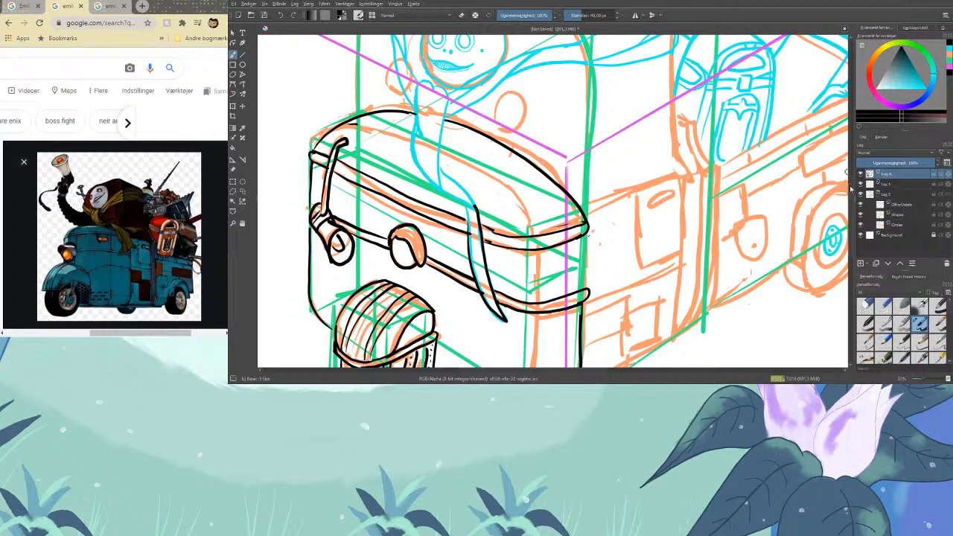
Ink thin vertical panel seams on the cab's front beside the round lamp and near the front corner, above and below the lower band
{"action": "scroll", "coordinate": [663, 199], "scroll_direction": "down", "scroll_amount": 5}
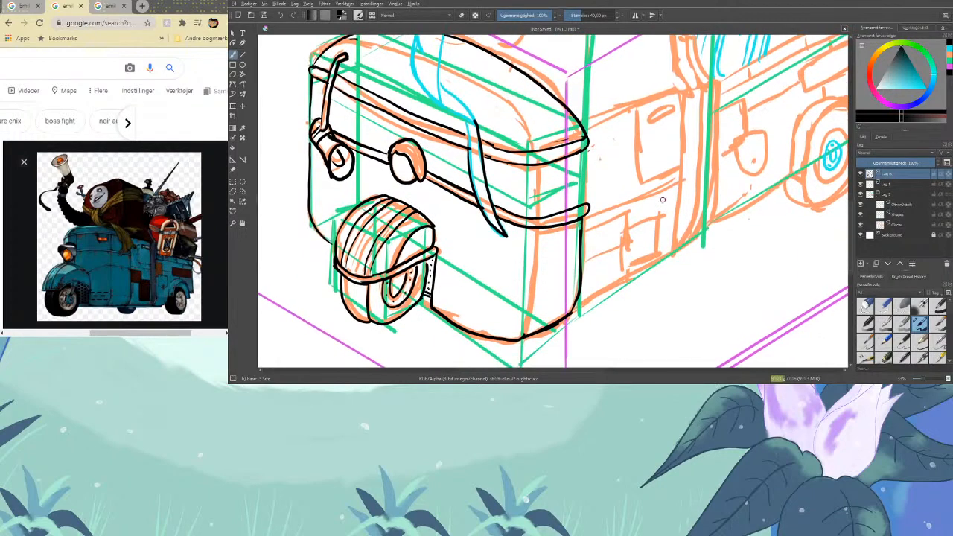
{"action": "left_click_drag", "start_coordinate": [433, 170], "coordinate": [432, 146]}
{"action": "left_click_drag", "start_coordinate": [384, 194], "coordinate": [388, 115]}
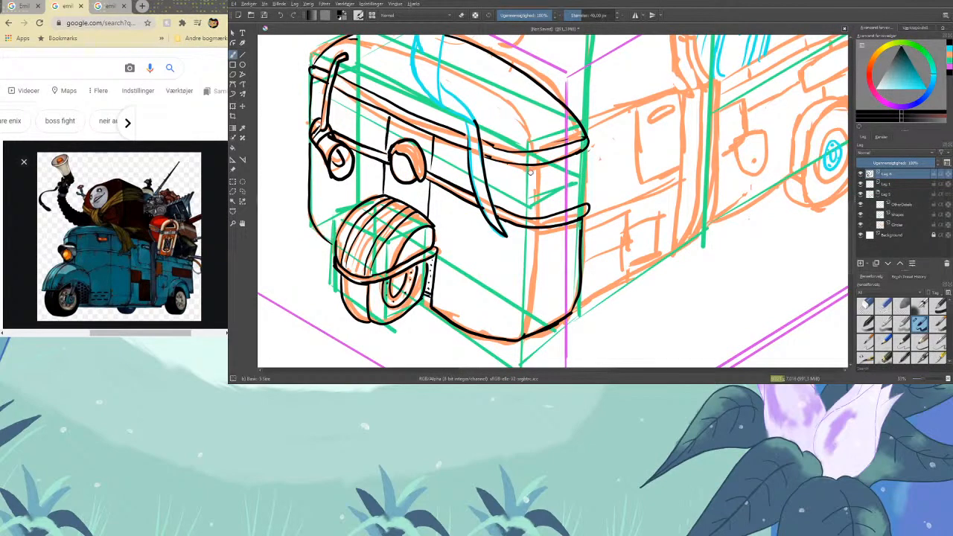
{"action": "left_click_drag", "start_coordinate": [524, 165], "coordinate": [522, 193]}
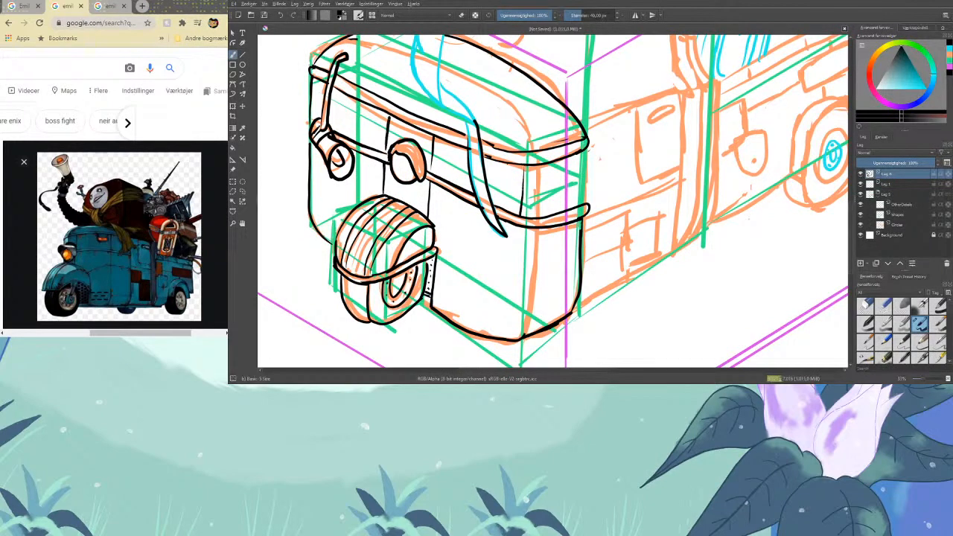
{"action": "left_click_drag", "start_coordinate": [519, 229], "coordinate": [505, 329]}
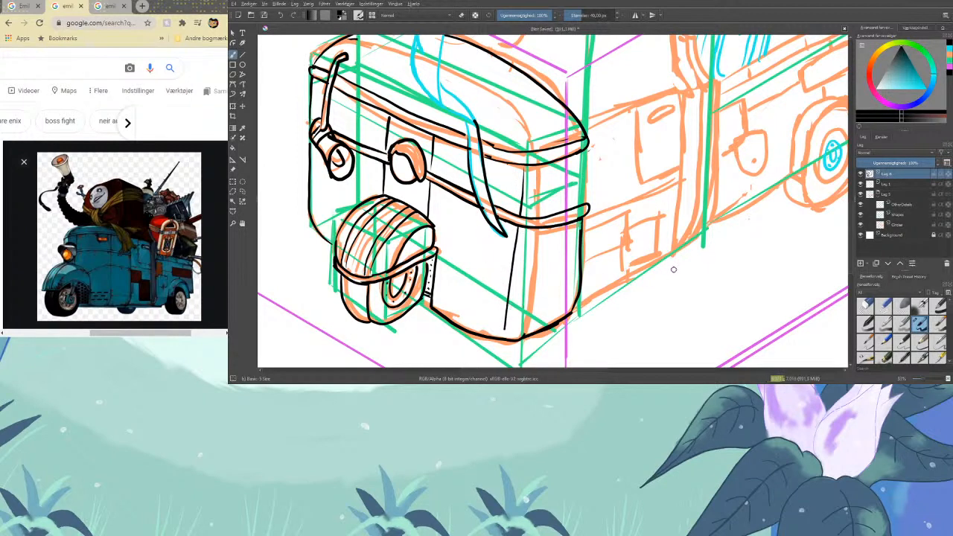
Ink a short narrow strip on the cab's front and the scarf's knot and tail hanging down over the roof curve
{"action": "scroll", "coordinate": [851, 211], "scroll_direction": "up", "scroll_amount": 5}
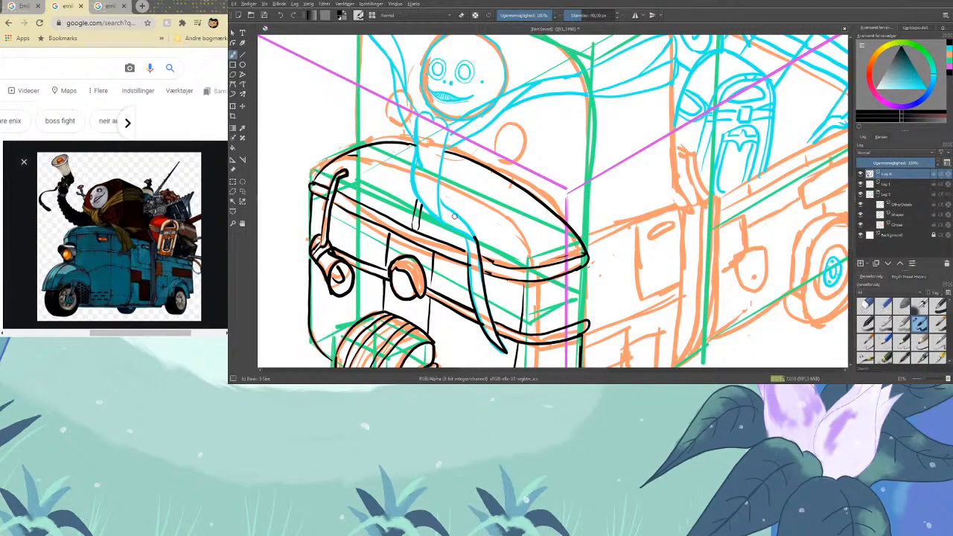
{"action": "mouse_move", "coordinate": [421, 114]}
{"action": "left_mouse_down"}
{"action": "mouse_move", "coordinate": [436, 124]}
{"action": "mouse_move", "coordinate": [451, 228]}
{"action": "left_mouse_up"}
{"action": "mouse_move", "coordinate": [416, 134]}
{"action": "left_mouse_down"}
{"action": "mouse_move", "coordinate": [416, 186]}
{"action": "mouse_move", "coordinate": [440, 216]}
{"action": "mouse_move", "coordinate": [452, 207]}
{"action": "mouse_move", "coordinate": [447, 199]}
{"action": "mouse_move", "coordinate": [477, 239]}
{"action": "left_mouse_up"}
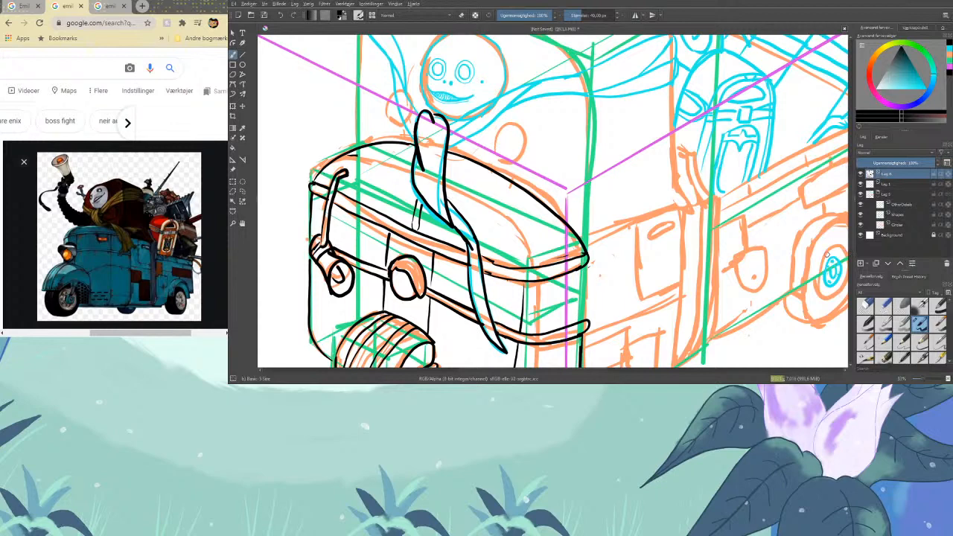
Ink the scarf's two flowing ends, one rising on the left of the head and one twisting out to the right
{"action": "scroll", "coordinate": [841, 223], "scroll_direction": "up", "scroll_amount": 3}
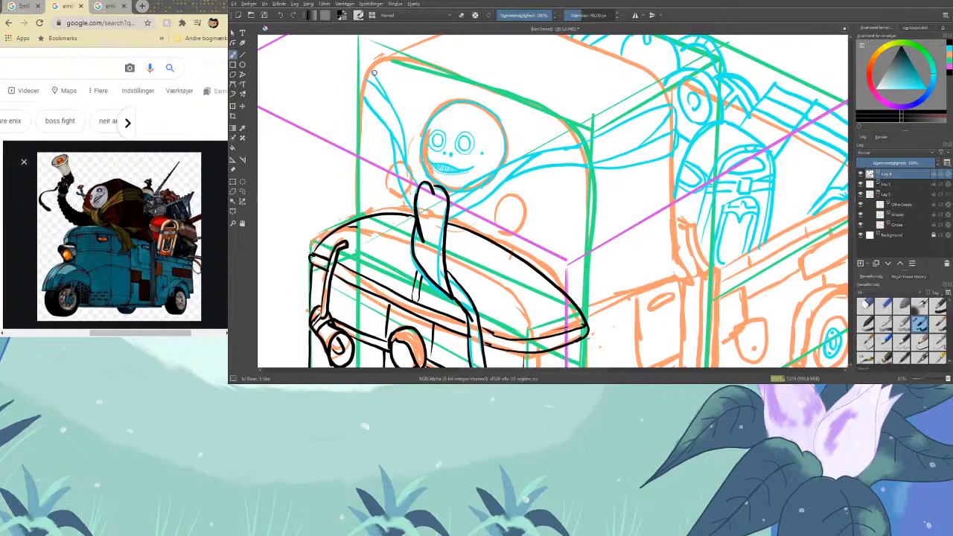
{"action": "mouse_move", "coordinate": [368, 68]}
{"action": "left_mouse_down"}
{"action": "mouse_move", "coordinate": [360, 90]}
{"action": "mouse_move", "coordinate": [420, 174]}
{"action": "mouse_move", "coordinate": [367, 71]}
{"action": "left_mouse_up"}
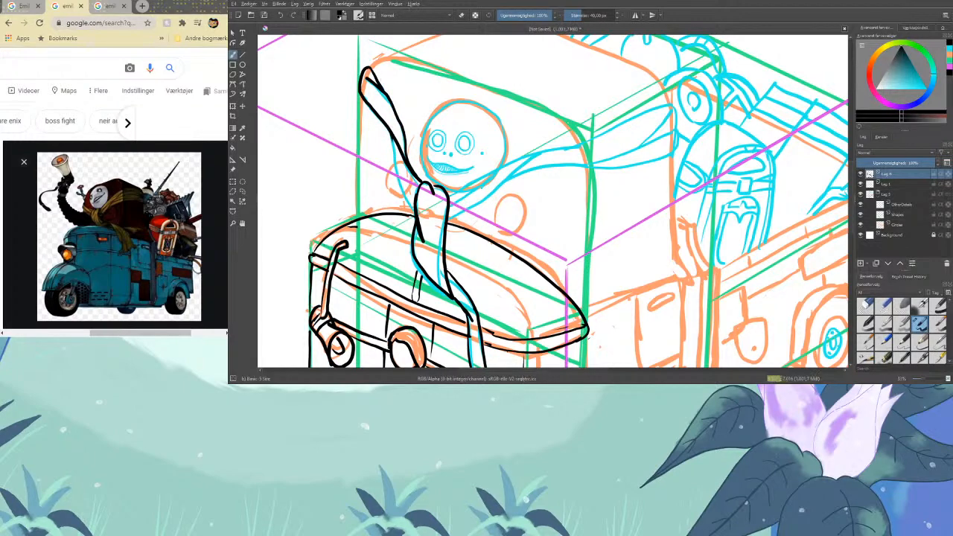
{"action": "mouse_move", "coordinate": [392, 158]}
{"action": "left_mouse_down"}
{"action": "mouse_move", "coordinate": [418, 200]}
{"action": "mouse_move", "coordinate": [586, 140]}
{"action": "left_mouse_up"}
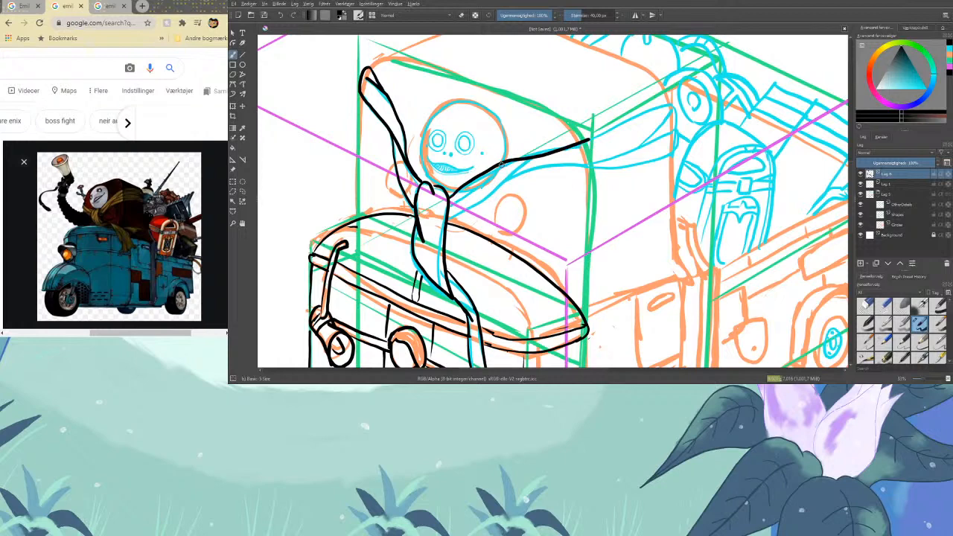
{"action": "mouse_move", "coordinate": [456, 199]}
{"action": "left_mouse_down"}
{"action": "mouse_move", "coordinate": [503, 161]}
{"action": "mouse_move", "coordinate": [517, 176]}
{"action": "mouse_move", "coordinate": [566, 169]}
{"action": "mouse_move", "coordinate": [674, 131]}
{"action": "left_mouse_up"}
{"action": "mouse_move", "coordinate": [588, 139]}
{"action": "left_mouse_down"}
{"action": "mouse_move", "coordinate": [645, 112]}
{"action": "mouse_move", "coordinate": [675, 113]}
{"action": "mouse_move", "coordinate": [667, 152]}
{"action": "mouse_move", "coordinate": [595, 165]}
{"action": "left_mouse_up"}
{"action": "left_click_drag", "start_coordinate": [672, 112], "coordinate": [631, 149]}
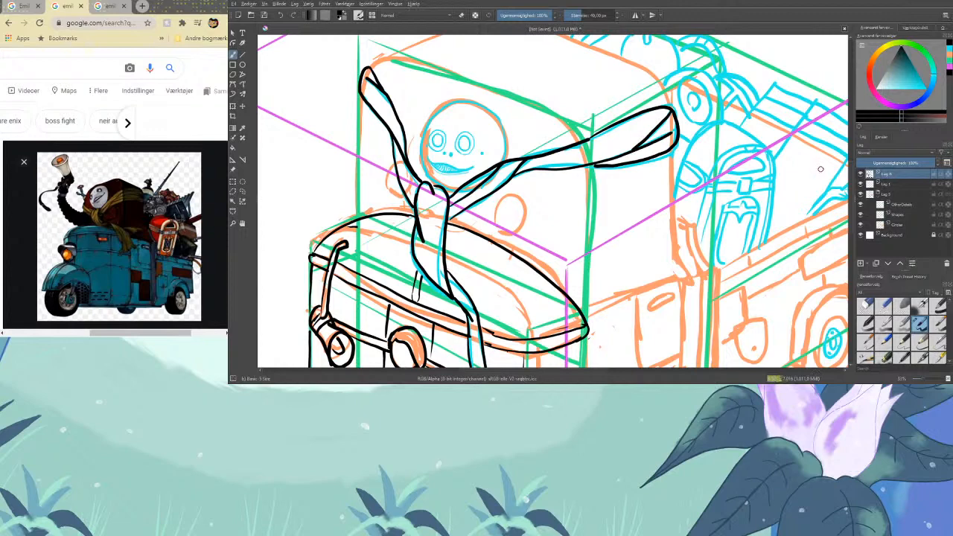
Ink the oval shapes on both sides of the scarf knot, undoing and redrawing the right one slightly further left
{"action": "scroll", "coordinate": [849, 177], "scroll_direction": "down", "scroll_amount": 5}
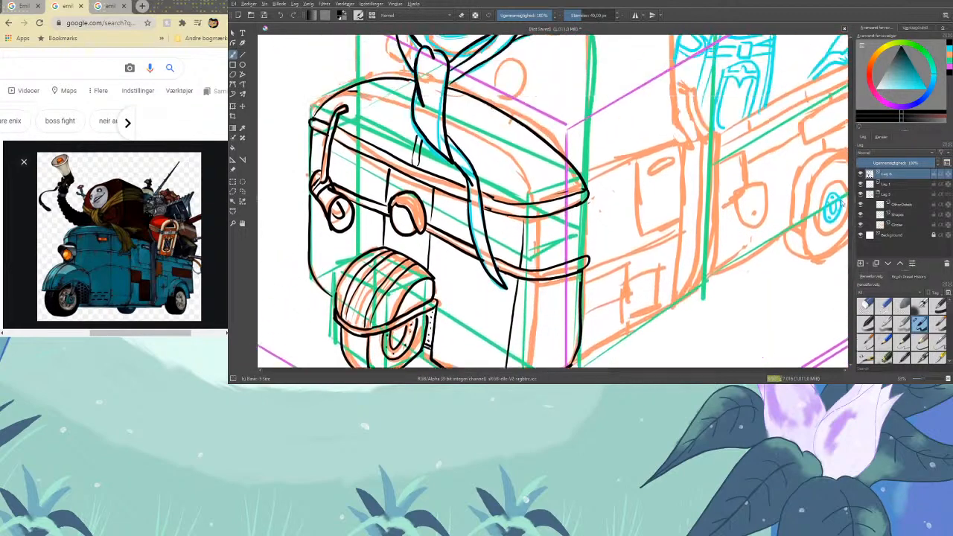
{"action": "scroll", "coordinate": [842, 201], "scroll_direction": "up", "scroll_amount": 4}
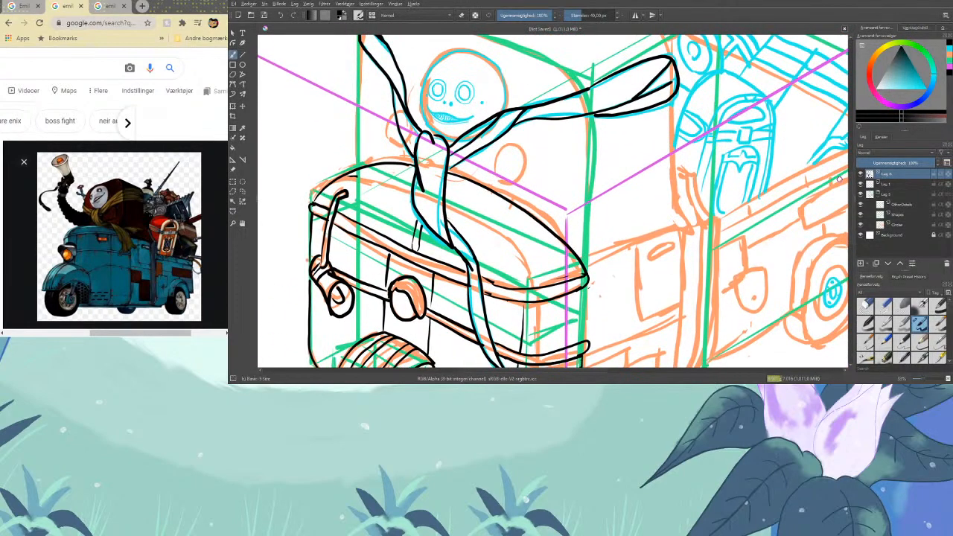
{"action": "mouse_move", "coordinate": [495, 169]}
{"action": "left_mouse_down"}
{"action": "mouse_move", "coordinate": [512, 144]}
{"action": "mouse_move", "coordinate": [528, 172]}
{"action": "mouse_move", "coordinate": [497, 160]}
{"action": "left_mouse_up"}
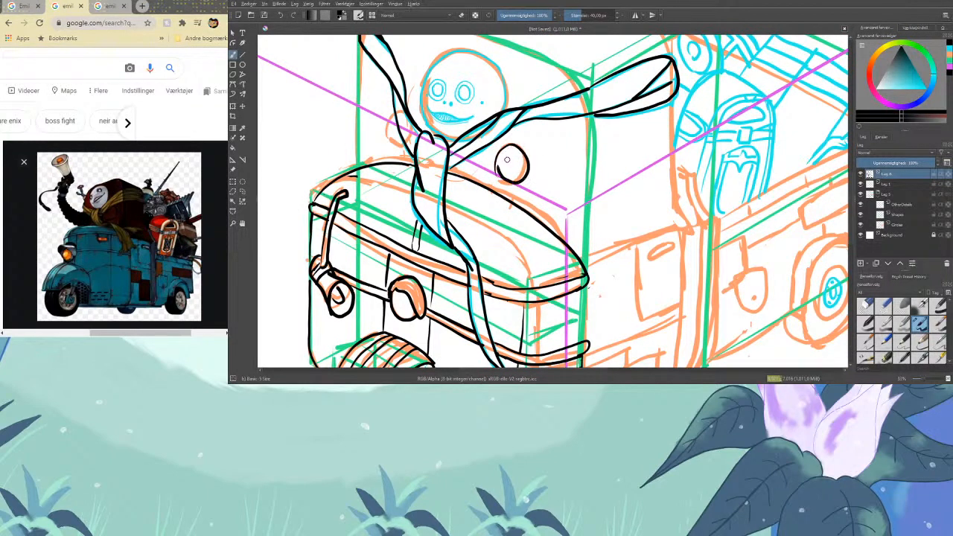
{"action": "key", "text": "ctrl+z"}
{"action": "mouse_move", "coordinate": [497, 182]}
{"action": "left_mouse_down"}
{"action": "mouse_move", "coordinate": [520, 150]}
{"action": "mouse_move", "coordinate": [520, 183]}
{"action": "mouse_move", "coordinate": [493, 169]}
{"action": "left_mouse_up"}
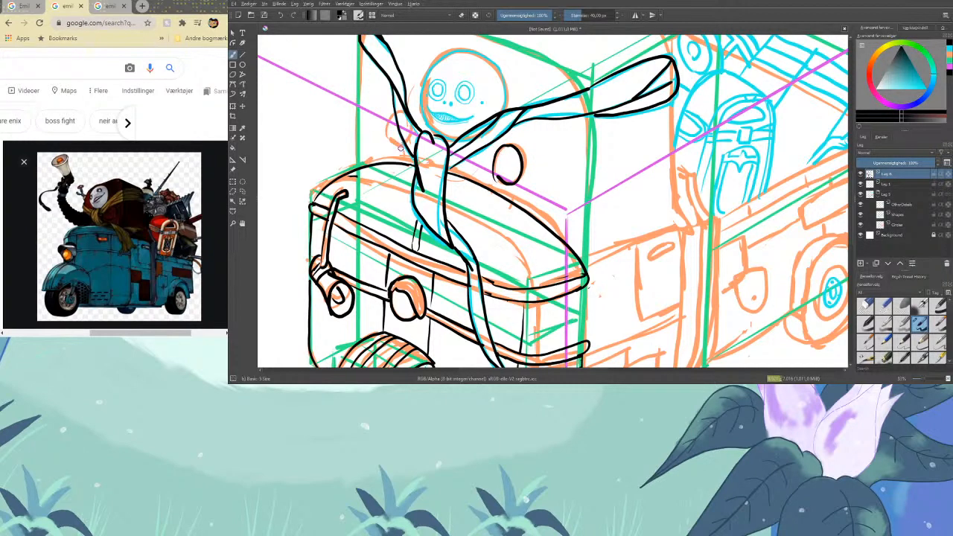
{"action": "left_click_drag", "start_coordinate": [395, 147], "coordinate": [393, 109]}
Ink the character's round head outline from the scarf around the left side and over the top to the right
{"action": "key", "text": "1"}
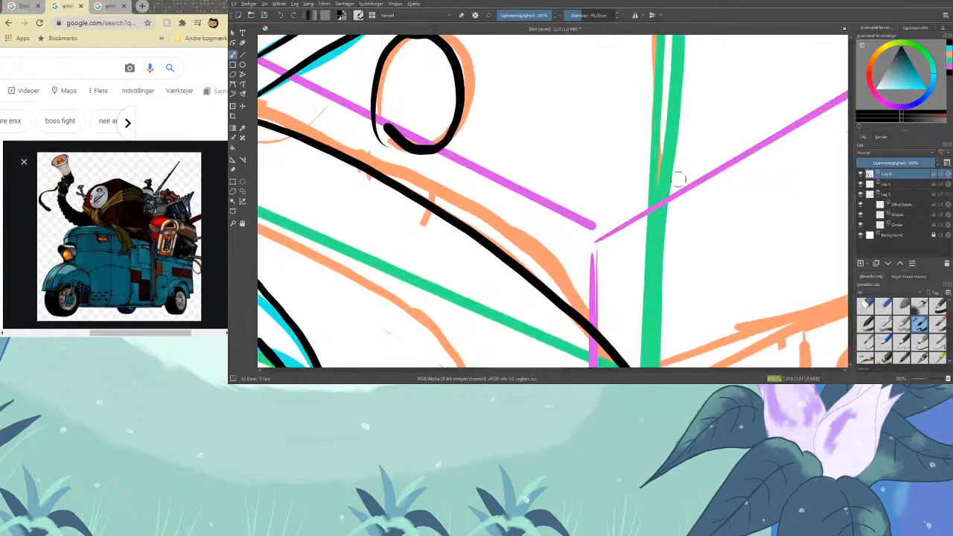
{"action": "left_click_drag", "start_coordinate": [851, 223], "coordinate": [853, 199]}
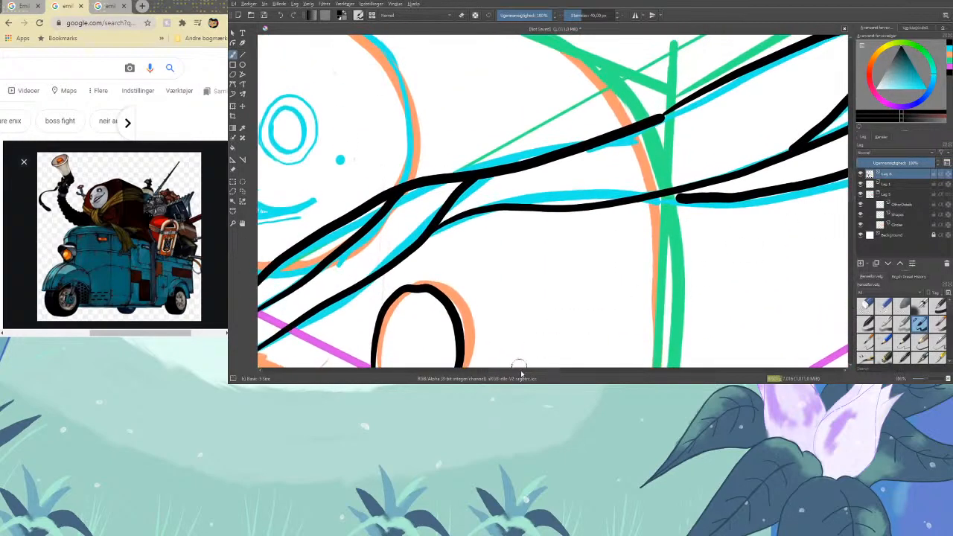
{"action": "left_click_drag", "start_coordinate": [521, 371], "coordinate": [487, 374]}
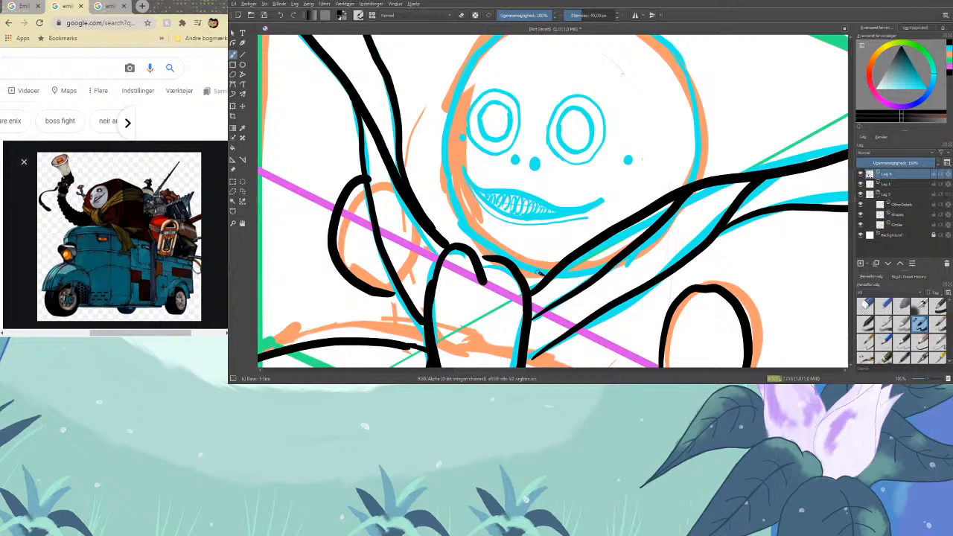
{"action": "mouse_move", "coordinate": [504, 253]}
{"action": "left_mouse_down"}
{"action": "mouse_move", "coordinate": [454, 209]}
{"action": "mouse_move", "coordinate": [443, 125]}
{"action": "mouse_move", "coordinate": [463, 67]}
{"action": "mouse_move", "coordinate": [509, 34]}
{"action": "left_mouse_up"}
{"action": "left_click_drag", "start_coordinate": [853, 198], "coordinate": [853, 182]}
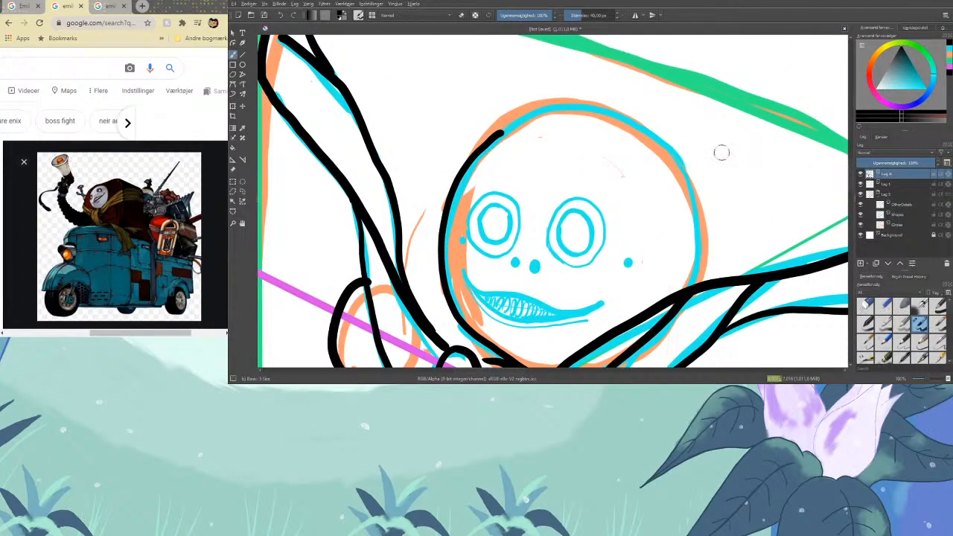
{"action": "mouse_move", "coordinate": [504, 131]}
{"action": "left_mouse_down"}
{"action": "mouse_move", "coordinate": [572, 106]}
{"action": "mouse_move", "coordinate": [622, 115]}
{"action": "mouse_move", "coordinate": [656, 138]}
{"action": "mouse_move", "coordinate": [686, 170]}
{"action": "mouse_move", "coordinate": [701, 210]}
{"action": "mouse_move", "coordinate": [705, 240]}
{"action": "mouse_move", "coordinate": [691, 286]}
{"action": "left_mouse_up"}
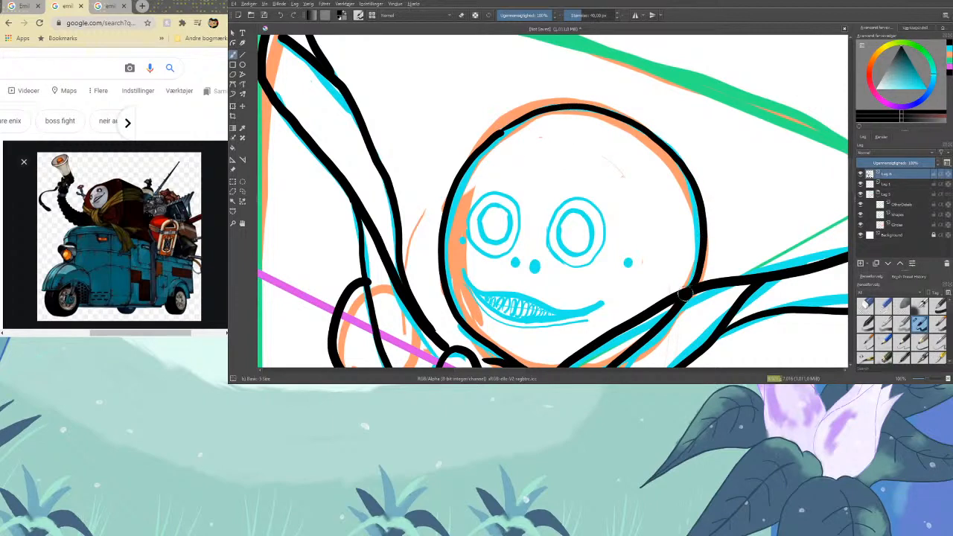
Ink the dot at the face's left edge, the two nose dots, and the inner and outer oval rings of the right eye
{"action": "left_click", "coordinate": [462, 240]}
{"action": "left_click", "coordinate": [514, 262]}
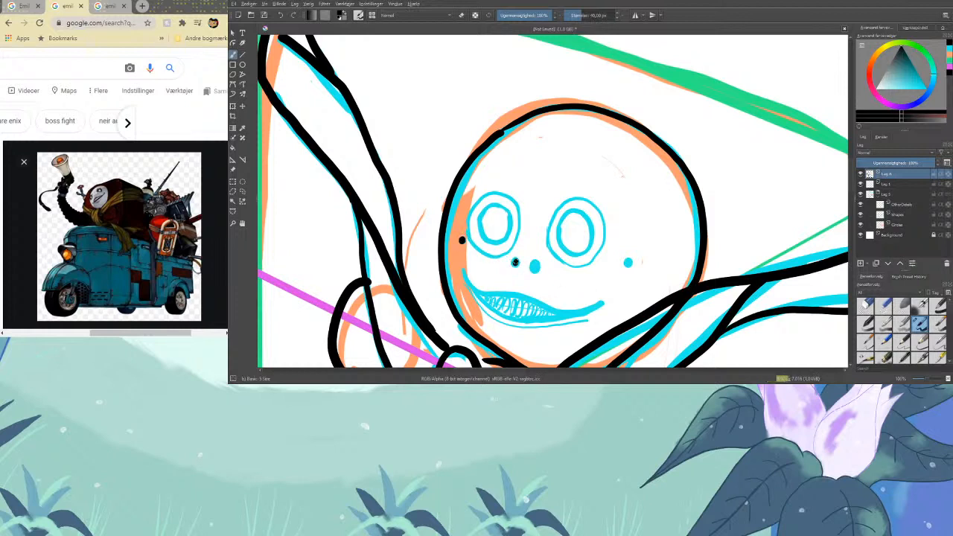
{"action": "left_click", "coordinate": [534, 267]}
{"action": "mouse_move", "coordinate": [548, 235]}
{"action": "left_mouse_down"}
{"action": "mouse_move", "coordinate": [572, 195]}
{"action": "mouse_move", "coordinate": [595, 201]}
{"action": "mouse_move", "coordinate": [605, 236]}
{"action": "mouse_move", "coordinate": [590, 264]}
{"action": "mouse_move", "coordinate": [549, 243]}
{"action": "mouse_move", "coordinate": [557, 208]}
{"action": "mouse_move", "coordinate": [595, 200]}
{"action": "mouse_move", "coordinate": [603, 235]}
{"action": "mouse_move", "coordinate": [588, 263]}
{"action": "mouse_move", "coordinate": [567, 265]}
{"action": "mouse_move", "coordinate": [554, 233]}
{"action": "mouse_move", "coordinate": [569, 248]}
{"action": "mouse_move", "coordinate": [563, 221]}
{"action": "mouse_move", "coordinate": [587, 222]}
{"action": "mouse_move", "coordinate": [584, 253]}
{"action": "mouse_move", "coordinate": [567, 237]}
{"action": "mouse_move", "coordinate": [580, 214]}
{"action": "mouse_move", "coordinate": [589, 251]}
{"action": "mouse_move", "coordinate": [562, 240]}
{"action": "left_mouse_up"}
{"action": "key", "text": "ctrl+z"}
{"action": "key", "text": "ctrl+z"}
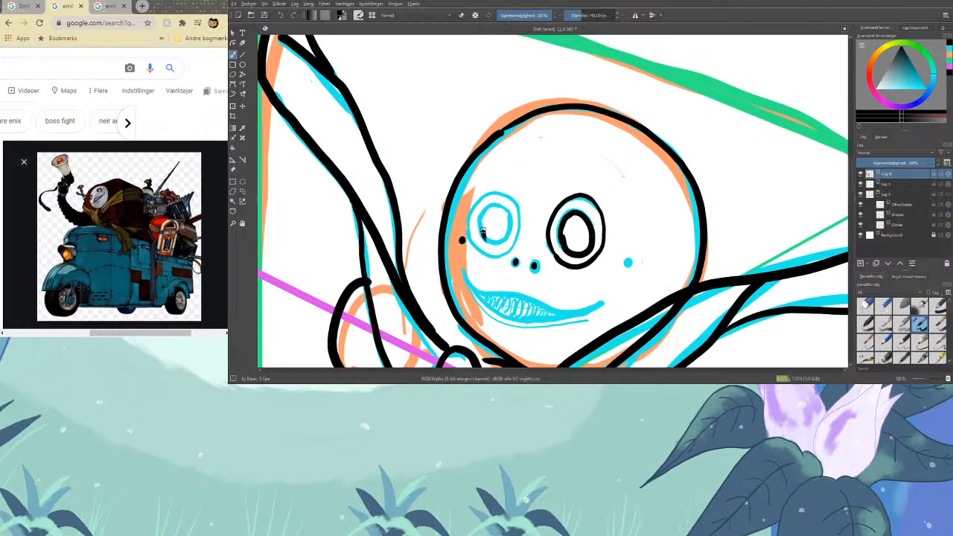
Ink the inner oval ring of the left eye, undoing poor strokes and erasing the rough inner edge
{"action": "mouse_move", "coordinate": [484, 239]}
{"action": "left_mouse_down"}
{"action": "mouse_move", "coordinate": [490, 211]}
{"action": "mouse_move", "coordinate": [503, 211]}
{"action": "mouse_move", "coordinate": [505, 240]}
{"action": "mouse_move", "coordinate": [486, 237]}
{"action": "mouse_move", "coordinate": [485, 222]}
{"action": "mouse_move", "coordinate": [482, 236]}
{"action": "mouse_move", "coordinate": [495, 203]}
{"action": "mouse_move", "coordinate": [508, 210]}
{"action": "mouse_move", "coordinate": [509, 231]}
{"action": "mouse_move", "coordinate": [492, 243]}
{"action": "mouse_move", "coordinate": [493, 208]}
{"action": "left_mouse_up"}
{"action": "key", "text": "ctrl+z"}
{"action": "key", "text": "ctrl+z"}
{"action": "key", "text": "ctrl+z"}
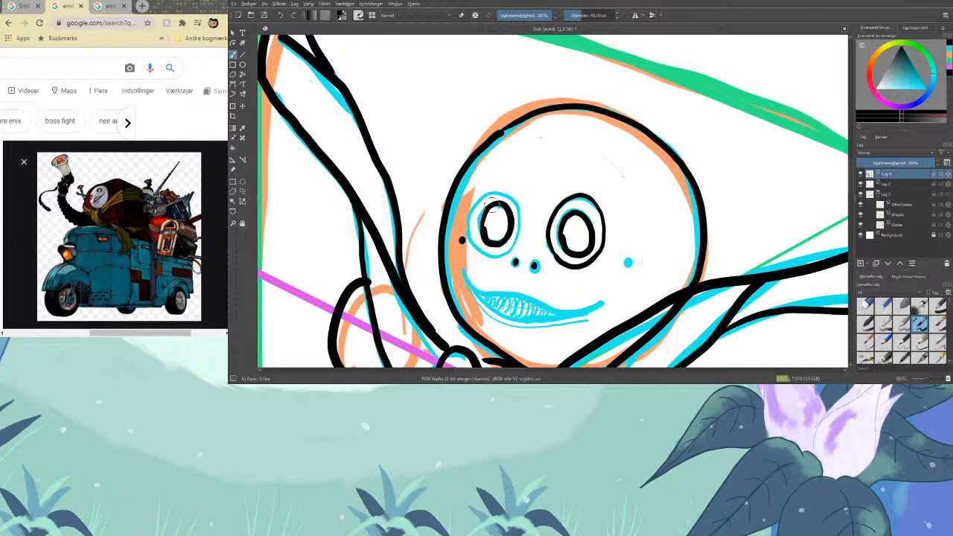
{"action": "key", "text": "e"}
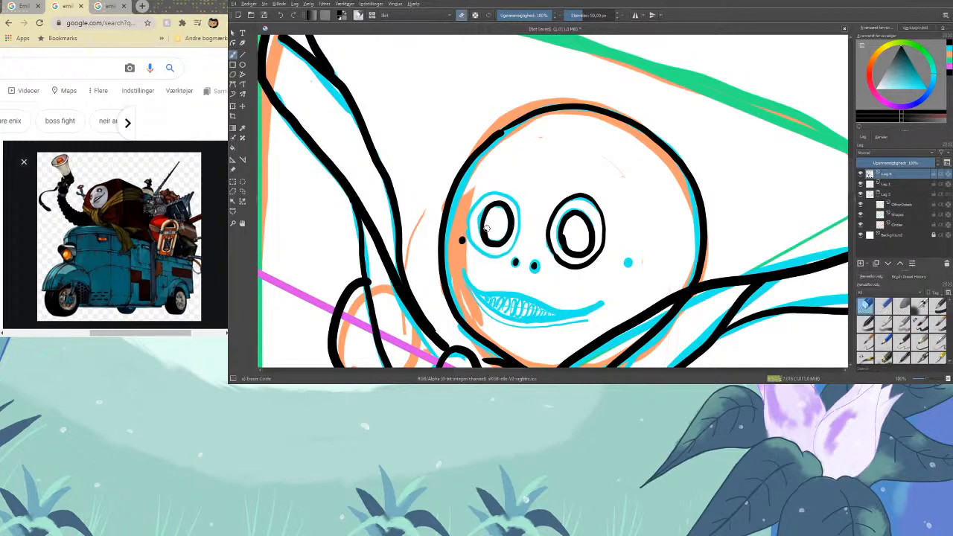
Ink the outer oval ring of the left eye, redrawing the poor stroke, and add a dot beside the right eye
{"action": "key", "text": "e"}
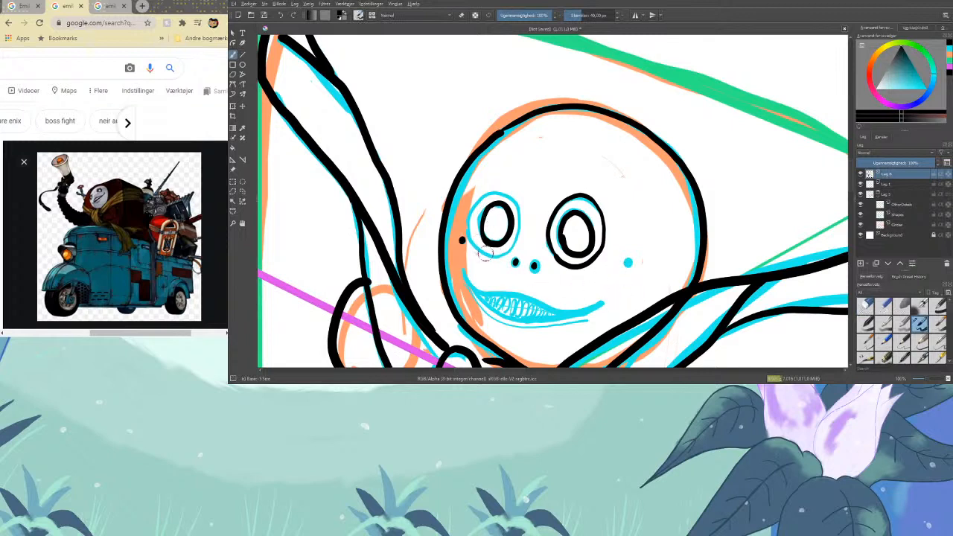
{"action": "mouse_move", "coordinate": [471, 237]}
{"action": "left_mouse_down"}
{"action": "mouse_move", "coordinate": [484, 196]}
{"action": "mouse_move", "coordinate": [497, 191]}
{"action": "mouse_move", "coordinate": [516, 200]}
{"action": "mouse_move", "coordinate": [525, 236]}
{"action": "mouse_move", "coordinate": [525, 201]}
{"action": "mouse_move", "coordinate": [473, 225]}
{"action": "mouse_move", "coordinate": [479, 201]}
{"action": "mouse_move", "coordinate": [504, 192]}
{"action": "mouse_move", "coordinate": [518, 205]}
{"action": "mouse_move", "coordinate": [520, 229]}
{"action": "mouse_move", "coordinate": [502, 254]}
{"action": "mouse_move", "coordinate": [480, 246]}
{"action": "left_mouse_up"}
{"action": "key", "text": "ctrl+z"}
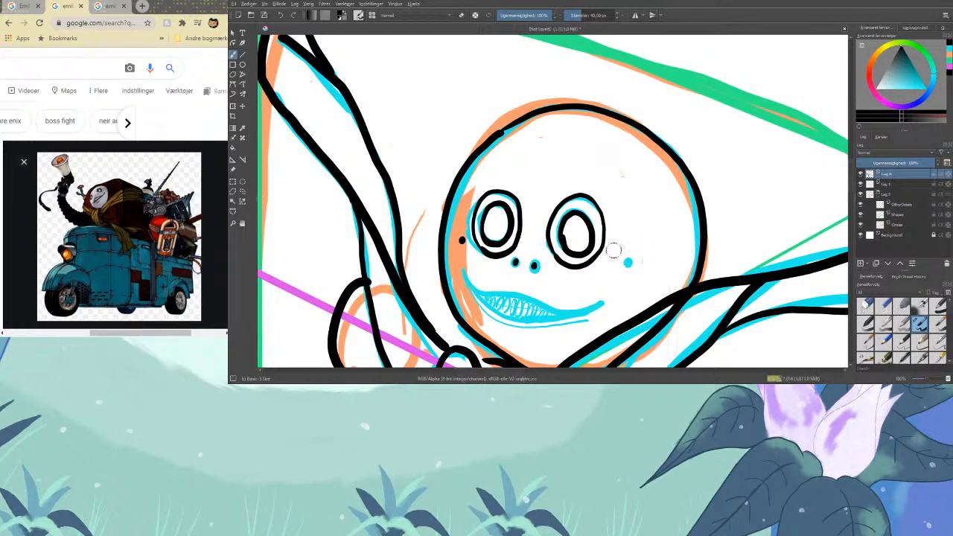
{"action": "left_click_drag", "start_coordinate": [608, 260], "coordinate": [608, 263]}
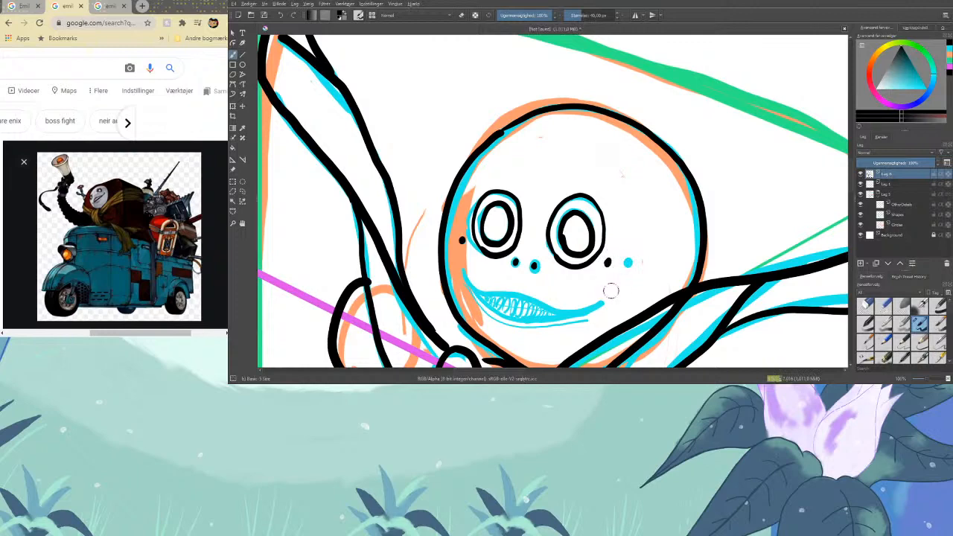
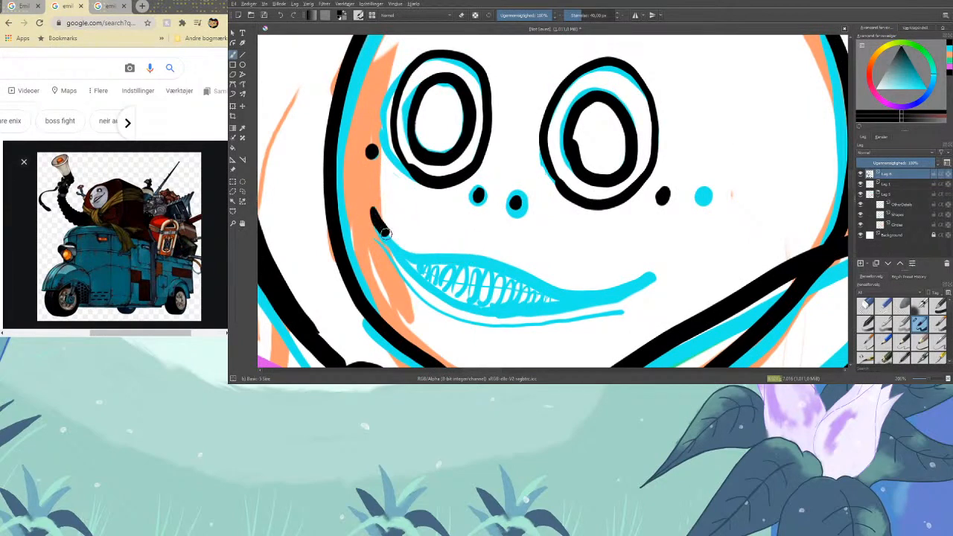
Ink the mouth's wavy upper edge, its lower edge with the first attempt undone and redrawn thinner, and the thin line below the lips
{"action": "mouse_move", "coordinate": [373, 210]}
{"action": "left_mouse_down"}
{"action": "mouse_move", "coordinate": [425, 260]}
{"action": "mouse_move", "coordinate": [491, 265]}
{"action": "mouse_move", "coordinate": [572, 301]}
{"action": "mouse_move", "coordinate": [645, 278]}
{"action": "mouse_move", "coordinate": [617, 292]}
{"action": "left_mouse_up"}
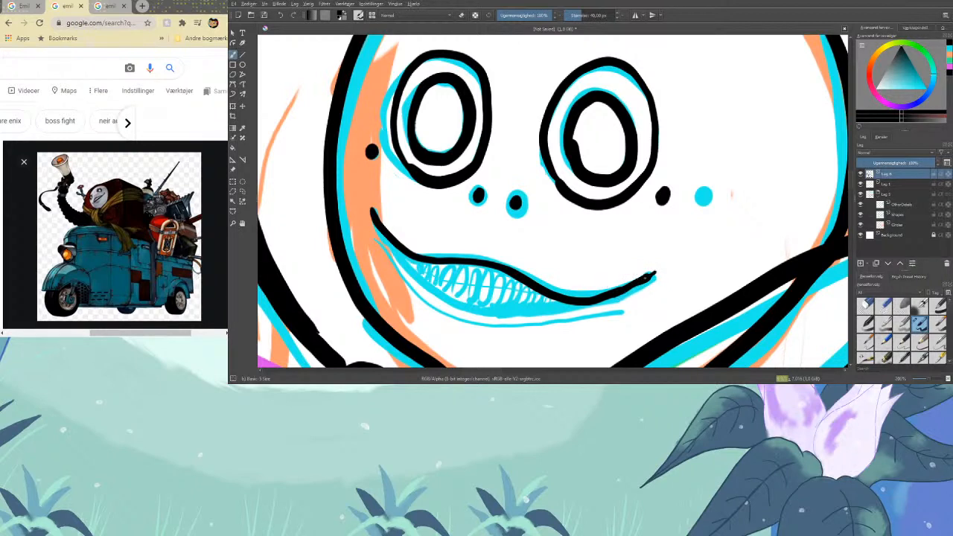
{"action": "mouse_move", "coordinate": [616, 295]}
{"action": "left_mouse_down"}
{"action": "mouse_move", "coordinate": [537, 316]}
{"action": "mouse_move", "coordinate": [478, 315]}
{"action": "mouse_move", "coordinate": [436, 296]}
{"action": "mouse_move", "coordinate": [394, 254]}
{"action": "left_mouse_up"}
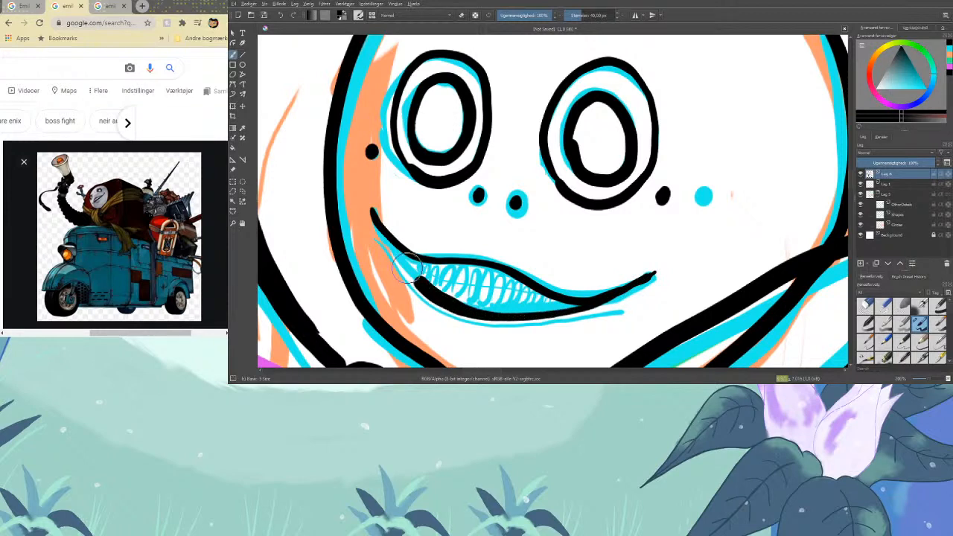
{"action": "key", "text": "ctrl+z"}
{"action": "mouse_move", "coordinate": [376, 222]}
{"action": "left_mouse_down"}
{"action": "mouse_move", "coordinate": [441, 296]}
{"action": "mouse_move", "coordinate": [479, 314]}
{"action": "mouse_move", "coordinate": [533, 317]}
{"action": "mouse_move", "coordinate": [624, 285]}
{"action": "left_mouse_up"}
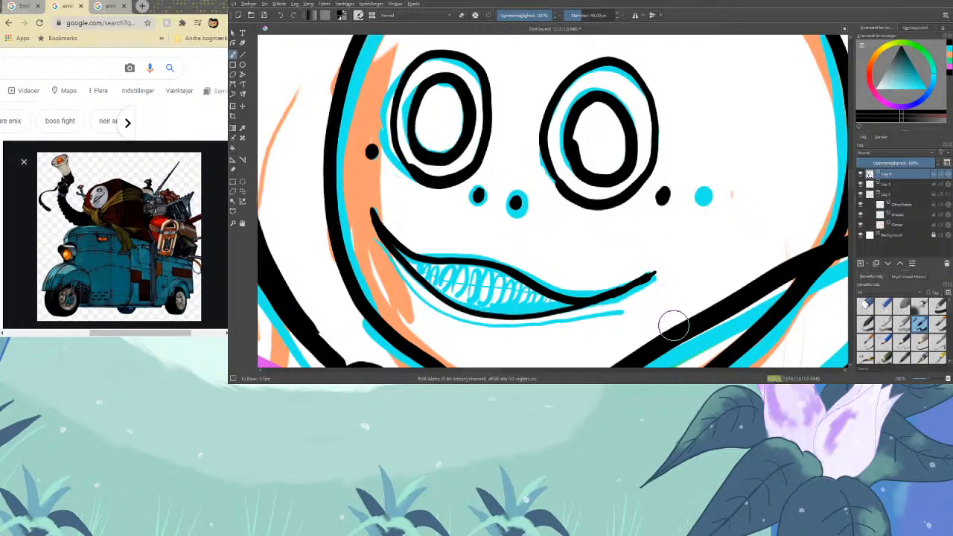
{"action": "mouse_move", "coordinate": [374, 238]}
{"action": "left_mouse_down"}
{"action": "mouse_move", "coordinate": [414, 292]}
{"action": "mouse_move", "coordinate": [460, 322]}
{"action": "mouse_move", "coordinate": [519, 328]}
{"action": "mouse_move", "coordinate": [633, 309]}
{"action": "left_mouse_up"}
{"action": "key", "text": "e"}
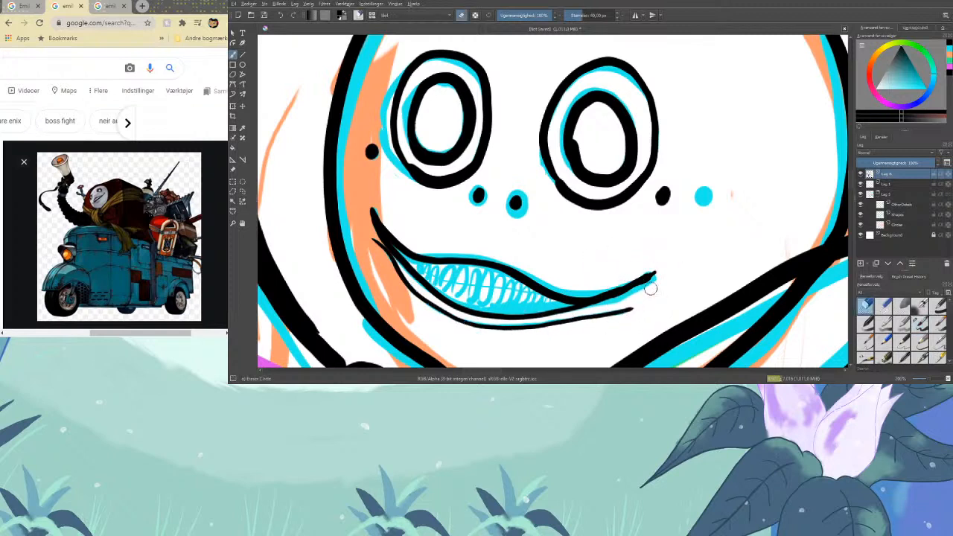
{"action": "key", "text": "e"}
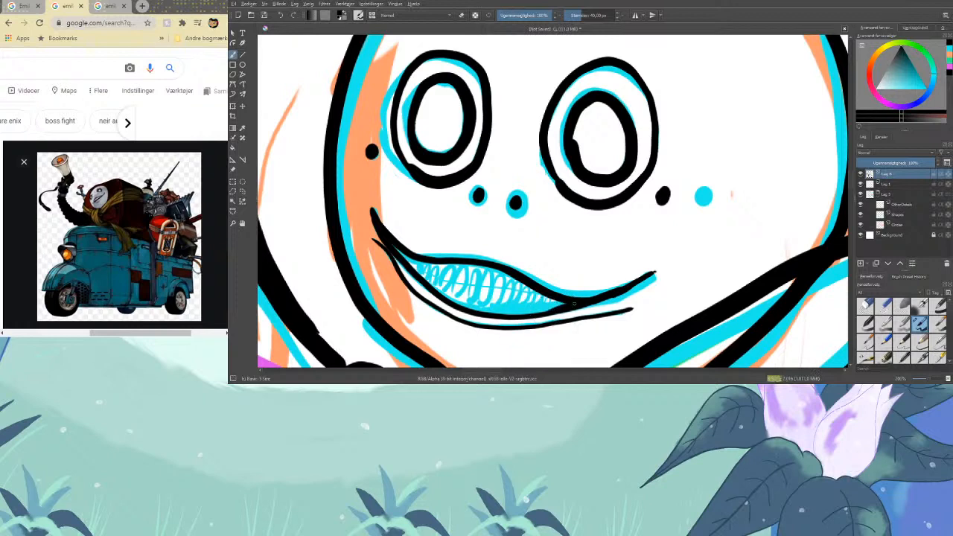
Thicken the inner lower lip and ink the row of narrow teeth across the mouth, with a line running lengthwise through them
{"action": "mouse_move", "coordinate": [550, 310]}
{"action": "left_mouse_down"}
{"action": "mouse_move", "coordinate": [515, 314]}
{"action": "mouse_move", "coordinate": [570, 301]}
{"action": "mouse_move", "coordinate": [512, 286]}
{"action": "mouse_move", "coordinate": [433, 305]}
{"action": "mouse_move", "coordinate": [517, 313]}
{"action": "mouse_move", "coordinate": [467, 309]}
{"action": "left_mouse_up"}
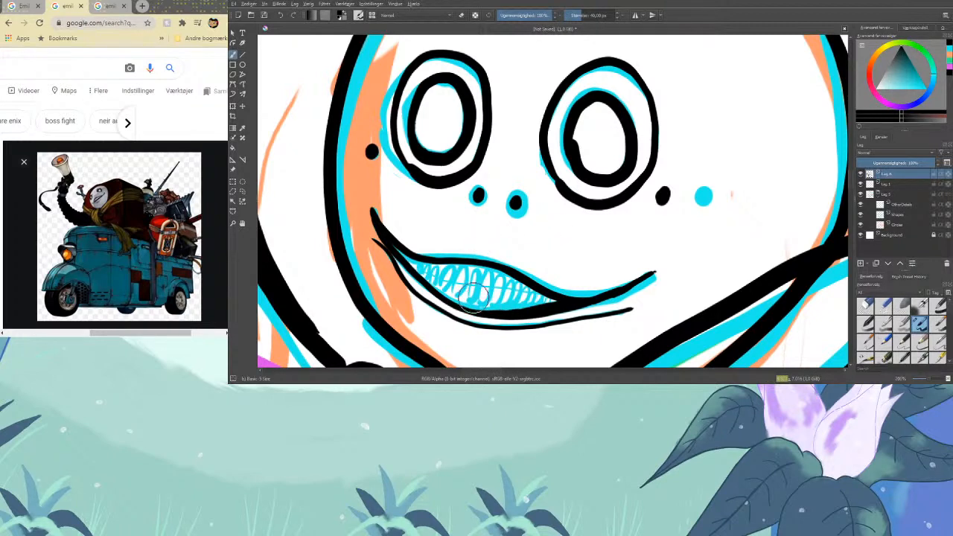
{"action": "mouse_move", "coordinate": [476, 269]}
{"action": "left_mouse_down"}
{"action": "mouse_move", "coordinate": [467, 300]}
{"action": "mouse_move", "coordinate": [489, 273]}
{"action": "mouse_move", "coordinate": [482, 305]}
{"action": "left_mouse_up"}
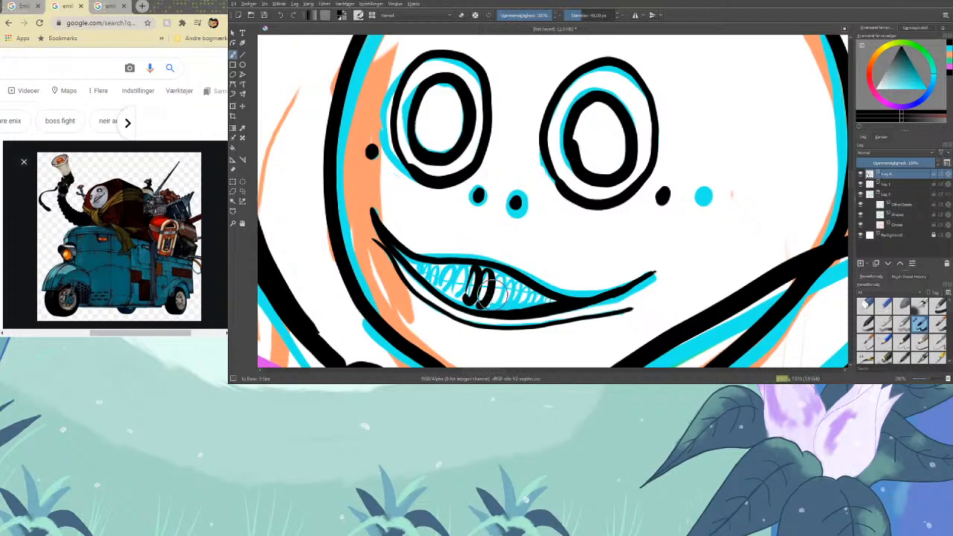
{"action": "mouse_move", "coordinate": [498, 272]}
{"action": "left_mouse_down"}
{"action": "mouse_move", "coordinate": [494, 305]}
{"action": "mouse_move", "coordinate": [506, 290]}
{"action": "mouse_move", "coordinate": [504, 304]}
{"action": "mouse_move", "coordinate": [514, 302]}
{"action": "mouse_move", "coordinate": [520, 287]}
{"action": "mouse_move", "coordinate": [516, 308]}
{"action": "mouse_move", "coordinate": [531, 290]}
{"action": "mouse_move", "coordinate": [528, 306]}
{"action": "mouse_move", "coordinate": [541, 295]}
{"action": "mouse_move", "coordinate": [545, 305]}
{"action": "left_mouse_up"}
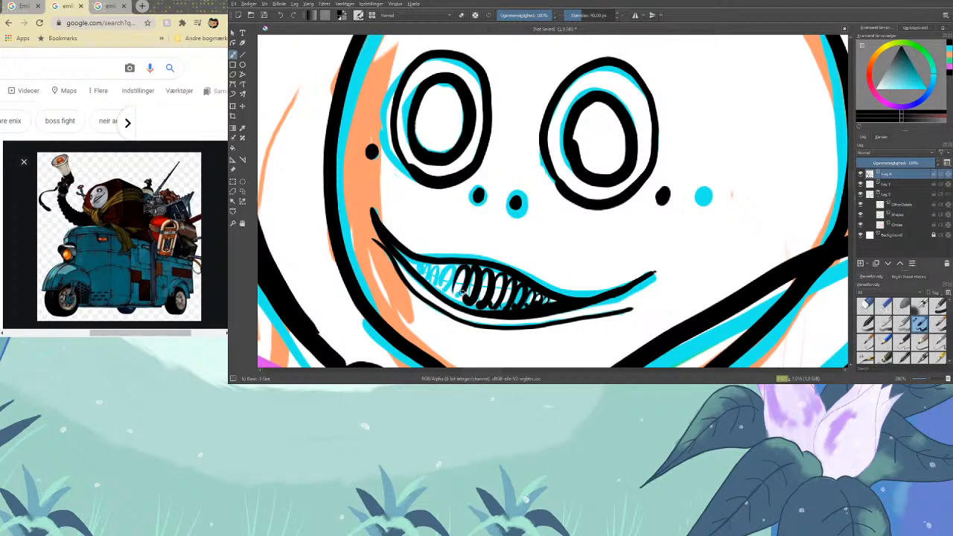
{"action": "mouse_move", "coordinate": [464, 292]}
{"action": "left_mouse_down"}
{"action": "mouse_move", "coordinate": [451, 268]}
{"action": "mouse_move", "coordinate": [446, 294]}
{"action": "mouse_move", "coordinate": [455, 264]}
{"action": "mouse_move", "coordinate": [449, 274]}
{"action": "left_mouse_up"}
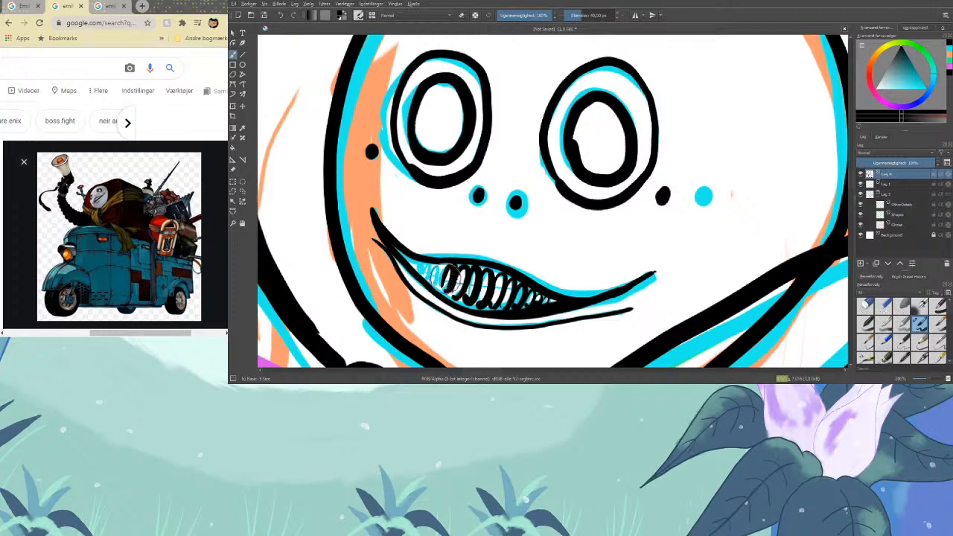
{"action": "key", "text": "plus"}
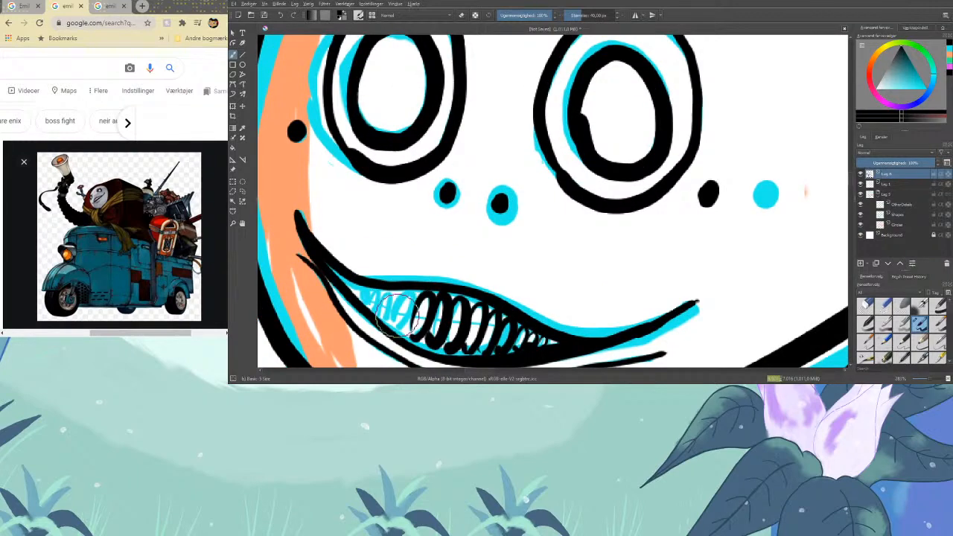
{"action": "mouse_move", "coordinate": [397, 316]}
{"action": "left_mouse_down"}
{"action": "mouse_move", "coordinate": [407, 295]}
{"action": "mouse_move", "coordinate": [406, 324]}
{"action": "mouse_move", "coordinate": [396, 318]}
{"action": "mouse_move", "coordinate": [395, 283]}
{"action": "mouse_move", "coordinate": [390, 320]}
{"action": "mouse_move", "coordinate": [387, 295]}
{"action": "mouse_move", "coordinate": [372, 285]}
{"action": "mouse_move", "coordinate": [372, 306]}
{"action": "mouse_move", "coordinate": [359, 281]}
{"action": "mouse_move", "coordinate": [351, 289]}
{"action": "mouse_move", "coordinate": [341, 276]}
{"action": "mouse_move", "coordinate": [370, 274]}
{"action": "mouse_move", "coordinate": [332, 269]}
{"action": "mouse_move", "coordinate": [361, 293]}
{"action": "left_mouse_up"}
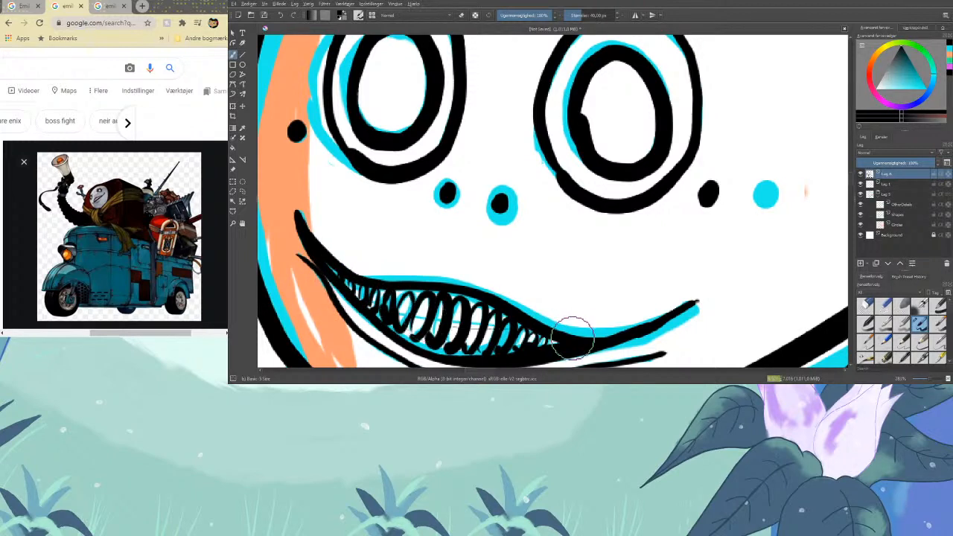
{"action": "mouse_move", "coordinate": [546, 341]}
{"action": "left_mouse_down"}
{"action": "mouse_move", "coordinate": [382, 307]}
{"action": "mouse_move", "coordinate": [344, 283]}
{"action": "mouse_move", "coordinate": [307, 233]}
{"action": "left_mouse_up"}
Ink the front face of the boxy body behind the character: the left edge, curved top edge and long right edge
{"action": "key", "text": "minus"}
{"action": "key", "text": "minus"}
{"action": "key", "text": "minus"}
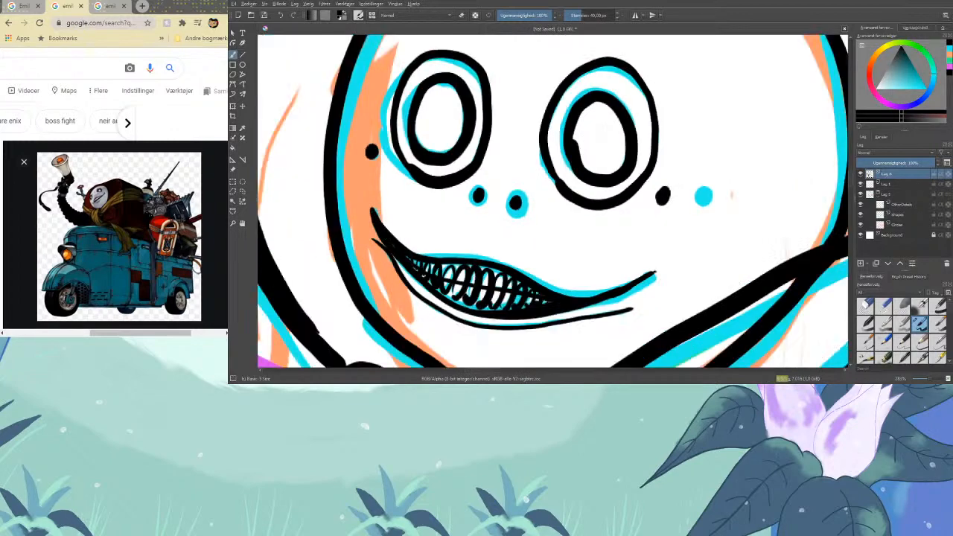
{"action": "key", "text": "minus"}
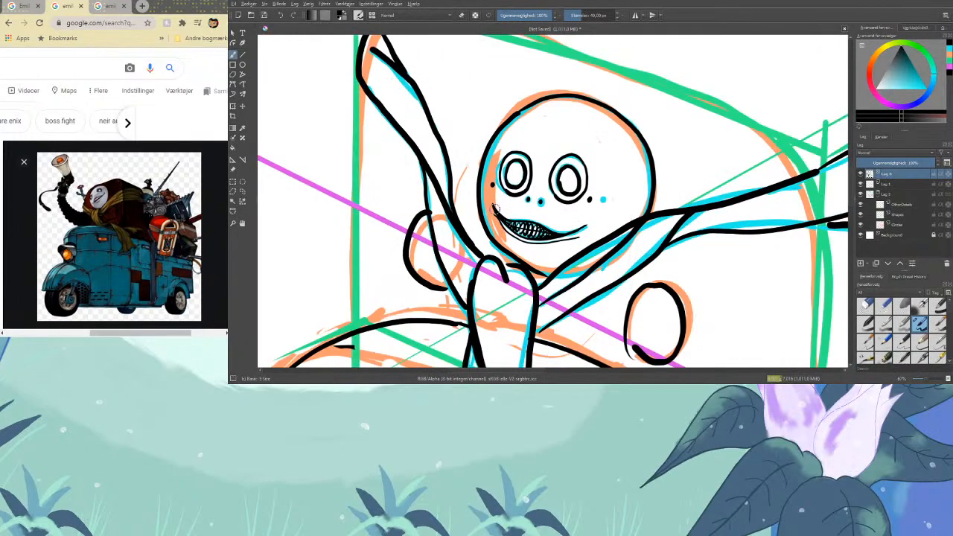
{"action": "key", "text": "minus"}
{"action": "key", "text": "minus"}
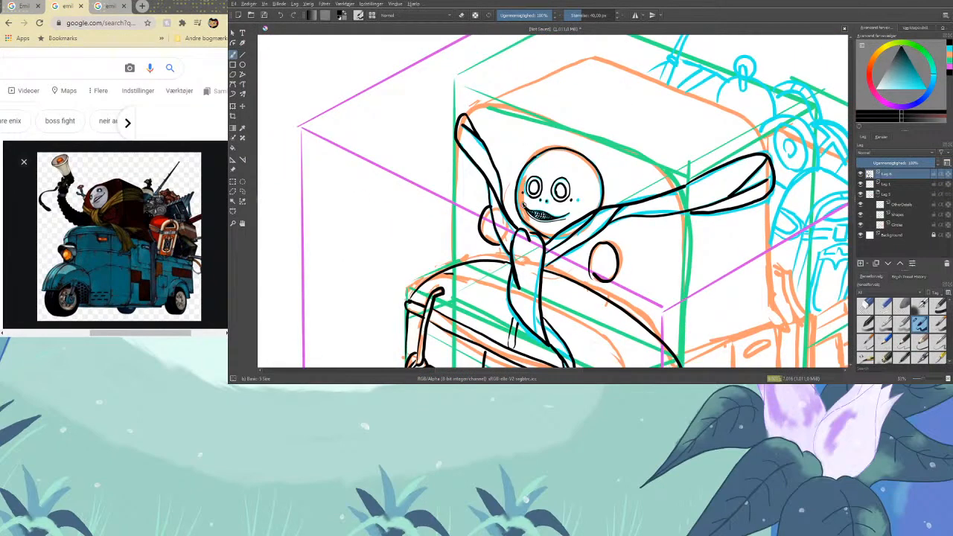
{"action": "left_click_drag", "start_coordinate": [579, 372], "coordinate": [615, 370]}
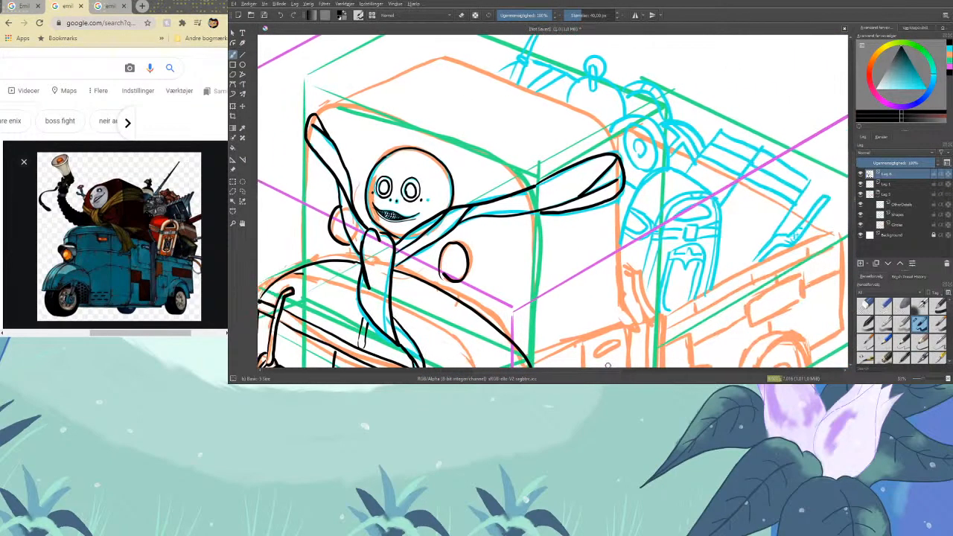
{"action": "key", "text": "e"}
{"action": "key", "text": "e"}
{"action": "left_click_drag", "start_coordinate": [303, 259], "coordinate": [301, 149]}
{"action": "mouse_move", "coordinate": [317, 109]}
{"action": "left_mouse_down"}
{"action": "mouse_move", "coordinate": [395, 112]}
{"action": "mouse_move", "coordinate": [507, 164]}
{"action": "mouse_move", "coordinate": [538, 295]}
{"action": "mouse_move", "coordinate": [532, 368]}
{"action": "left_mouse_up"}
Ink the lower side of the cab: the small square panel with its joining lines, the bottom edge and the rear vertical edge
{"action": "scroll", "coordinate": [848, 173], "scroll_direction": "down", "scroll_amount": 5}
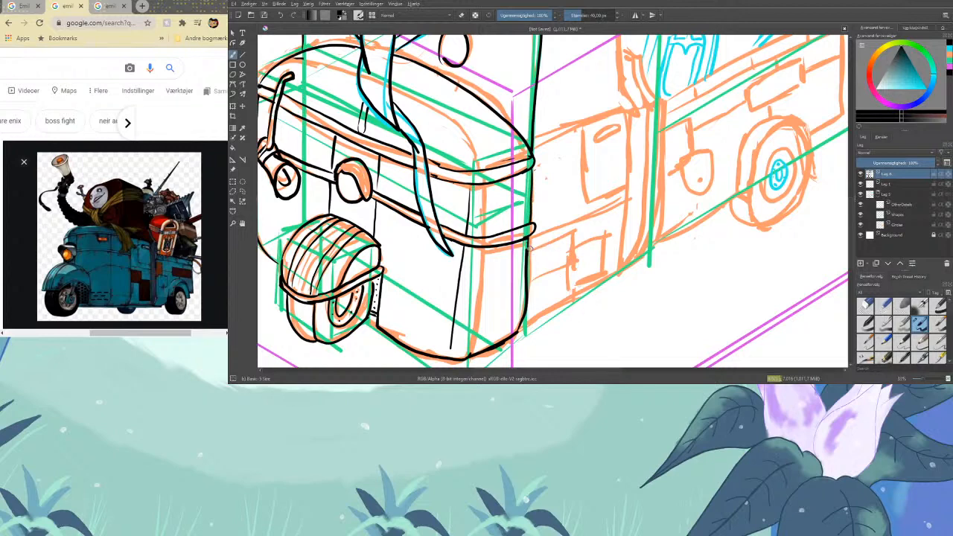
{"action": "left_click_drag", "start_coordinate": [574, 247], "coordinate": [529, 278]}
{"action": "mouse_move", "coordinate": [575, 240]}
{"action": "left_mouse_down"}
{"action": "mouse_move", "coordinate": [607, 234]}
{"action": "mouse_move", "coordinate": [602, 271]}
{"action": "mouse_move", "coordinate": [571, 272]}
{"action": "mouse_move", "coordinate": [582, 284]}
{"action": "mouse_move", "coordinate": [605, 274]}
{"action": "left_mouse_up"}
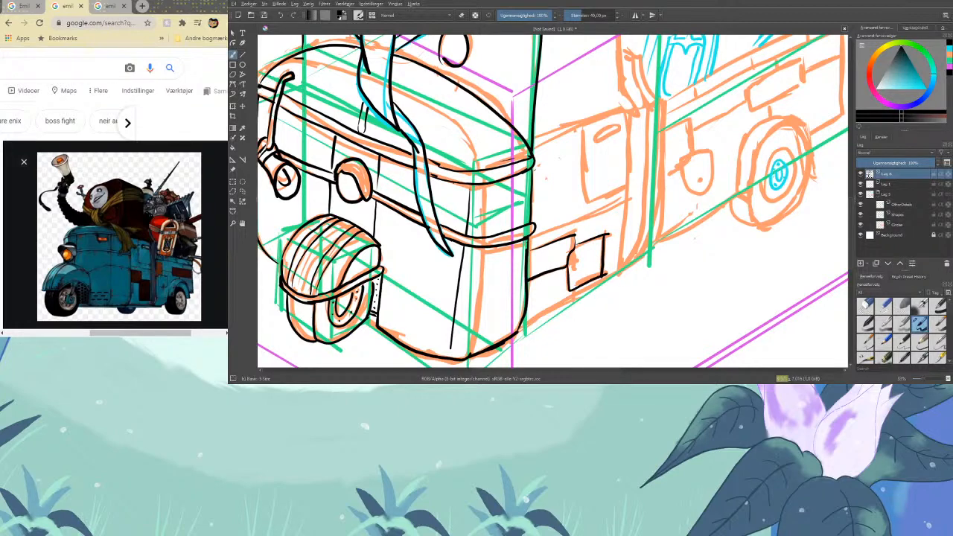
{"action": "left_click_drag", "start_coordinate": [523, 328], "coordinate": [637, 262]}
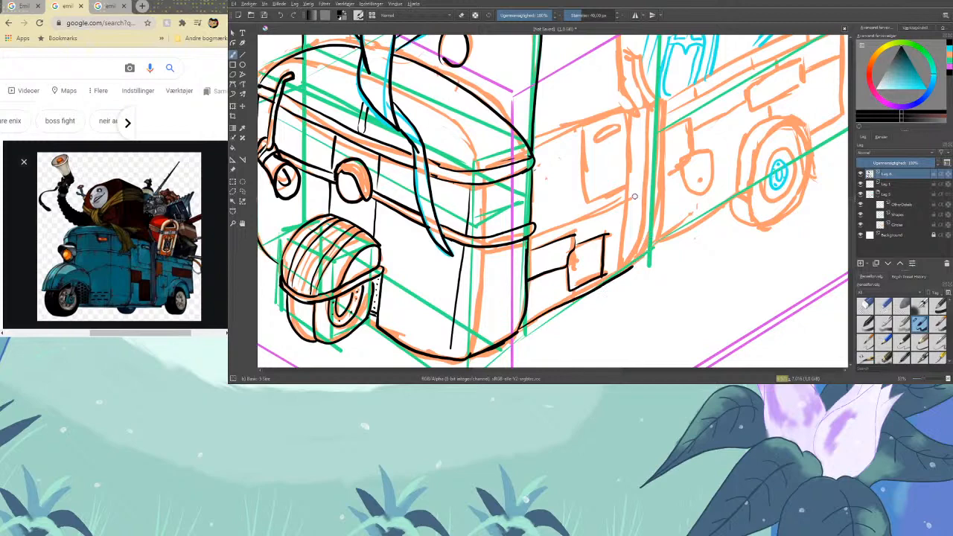
{"action": "left_click_drag", "start_coordinate": [628, 143], "coordinate": [619, 277]}
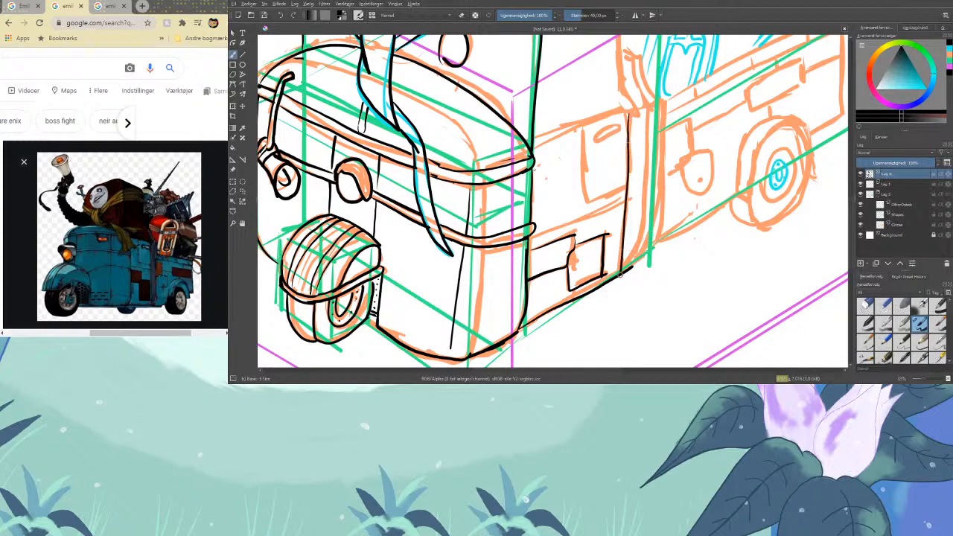
Ink the upper rectangular panel on the cab's side, its small slanted slot and the cab side's top edge
{"action": "mouse_move", "coordinate": [584, 127]}
{"action": "left_mouse_down"}
{"action": "mouse_move", "coordinate": [592, 197]}
{"action": "mouse_move", "coordinate": [626, 187]}
{"action": "left_mouse_up"}
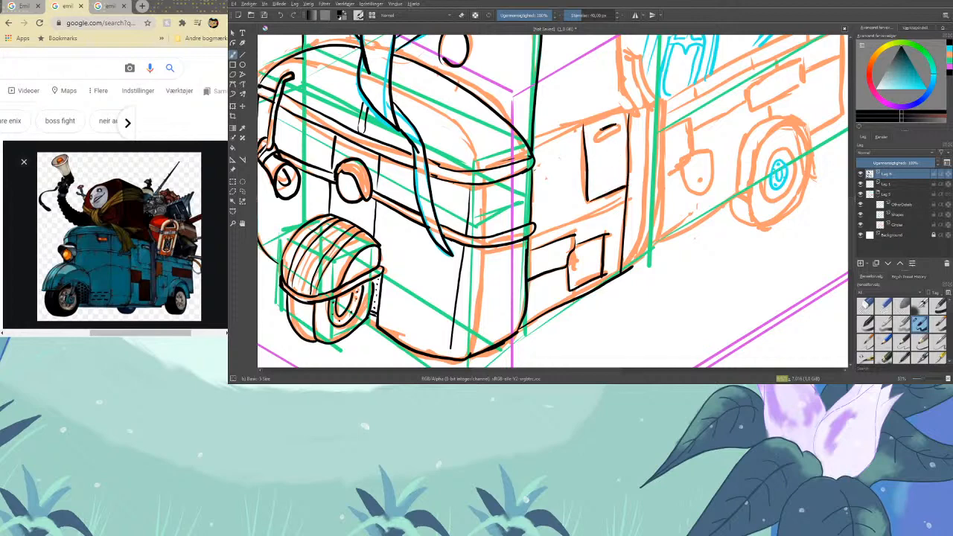
{"action": "mouse_move", "coordinate": [596, 138]}
{"action": "left_mouse_down"}
{"action": "mouse_move", "coordinate": [619, 128]}
{"action": "mouse_move", "coordinate": [624, 109]}
{"action": "left_mouse_up"}
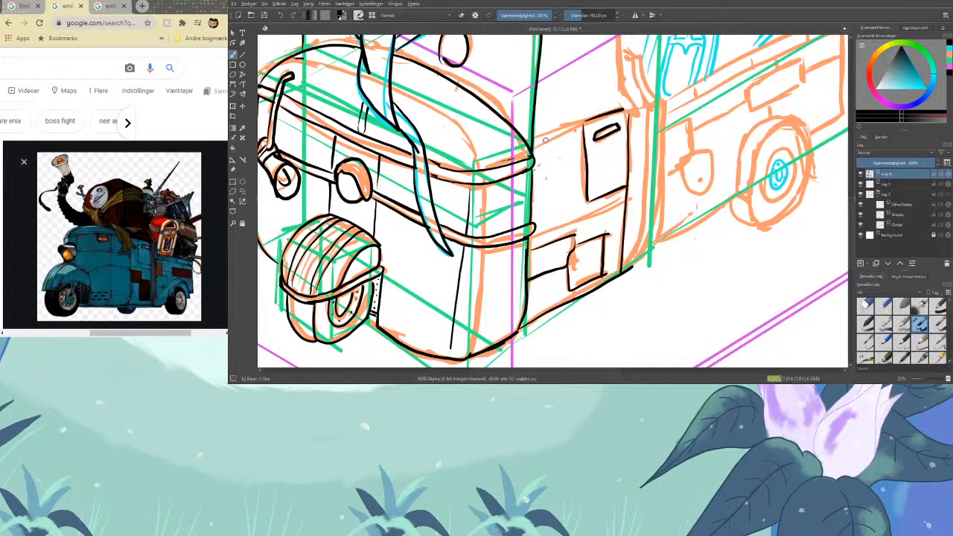
{"action": "mouse_move", "coordinate": [535, 147]}
{"action": "left_mouse_down"}
{"action": "mouse_move", "coordinate": [626, 110]}
{"action": "mouse_move", "coordinate": [593, 117]}
{"action": "mouse_move", "coordinate": [616, 111]}
{"action": "left_mouse_up"}
Add a second line along the cab side's top edge and erase the overshooting line at the lower rear corner
{"action": "key", "text": "/"}
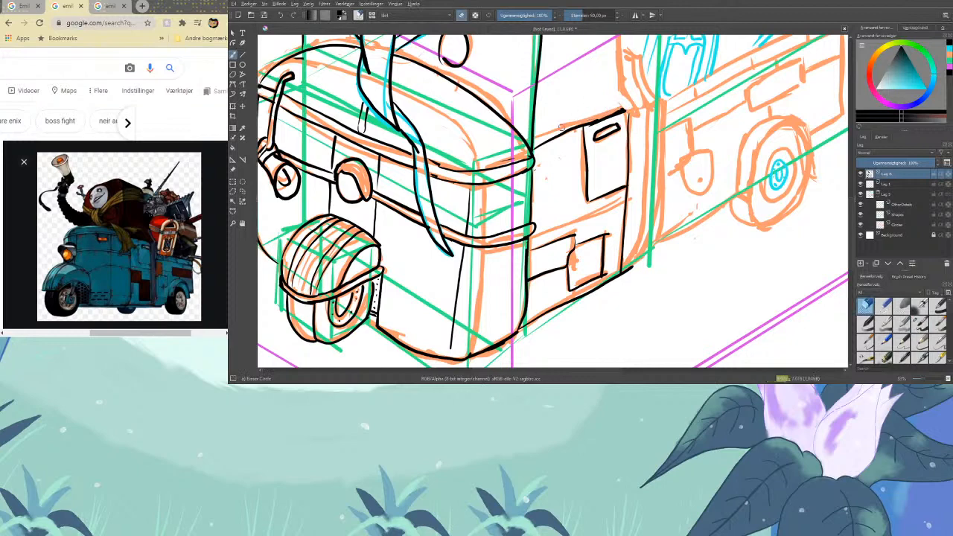
{"action": "key", "text": "/"}
{"action": "left_click_drag", "start_coordinate": [532, 146], "coordinate": [597, 115]}
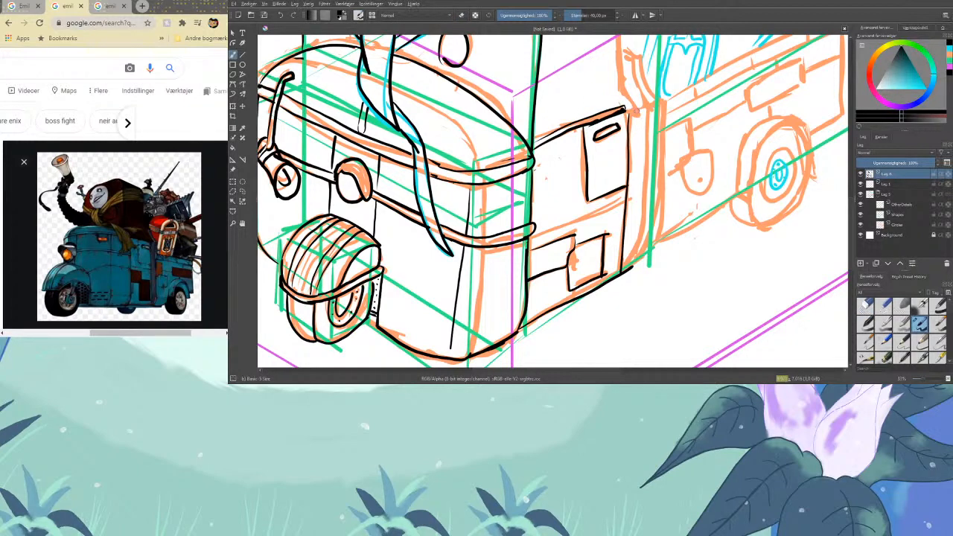
{"action": "key", "text": "/"}
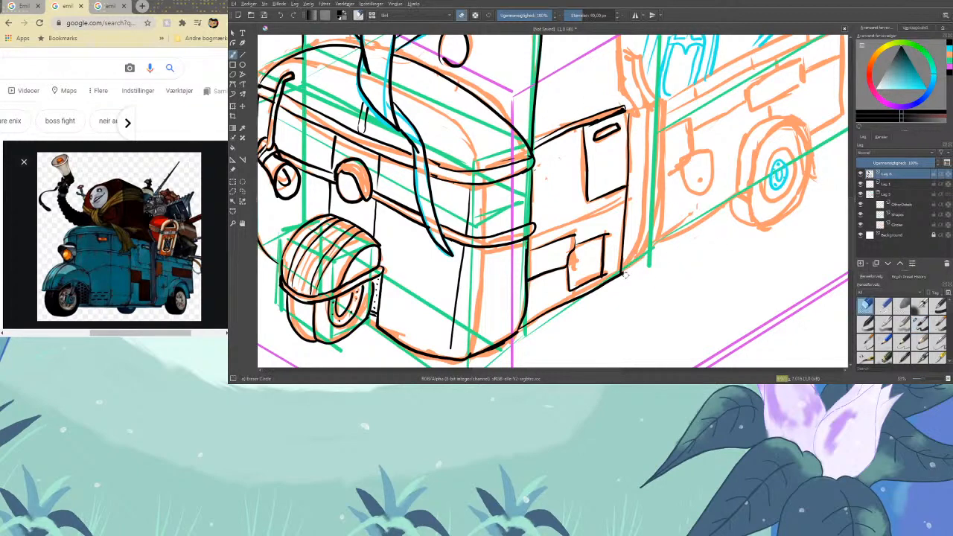
{"action": "key", "text": "/"}
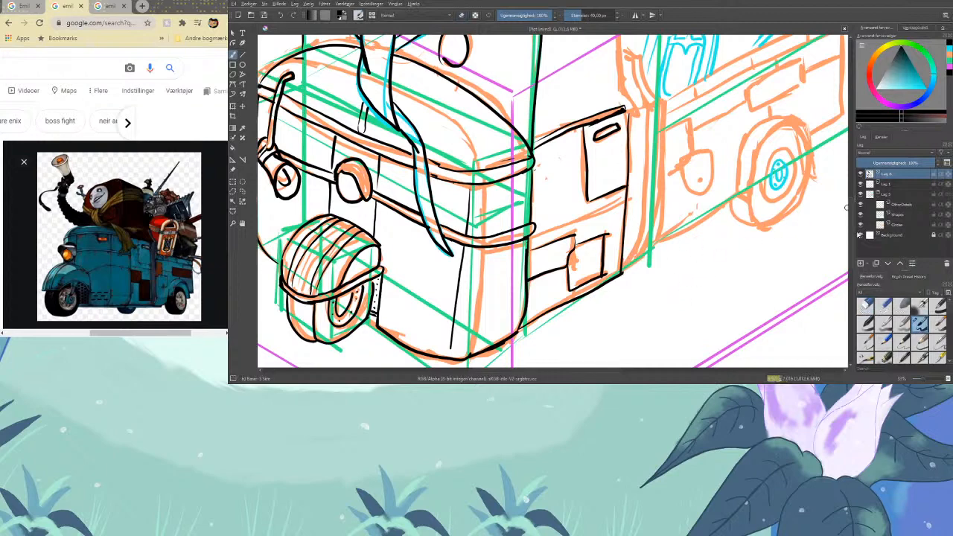
Ink the curved vertical strip behind the cab's side and the slanted bracket rising from its upper end
{"action": "scroll", "coordinate": [846, 210], "scroll_direction": "up", "scroll_amount": 3}
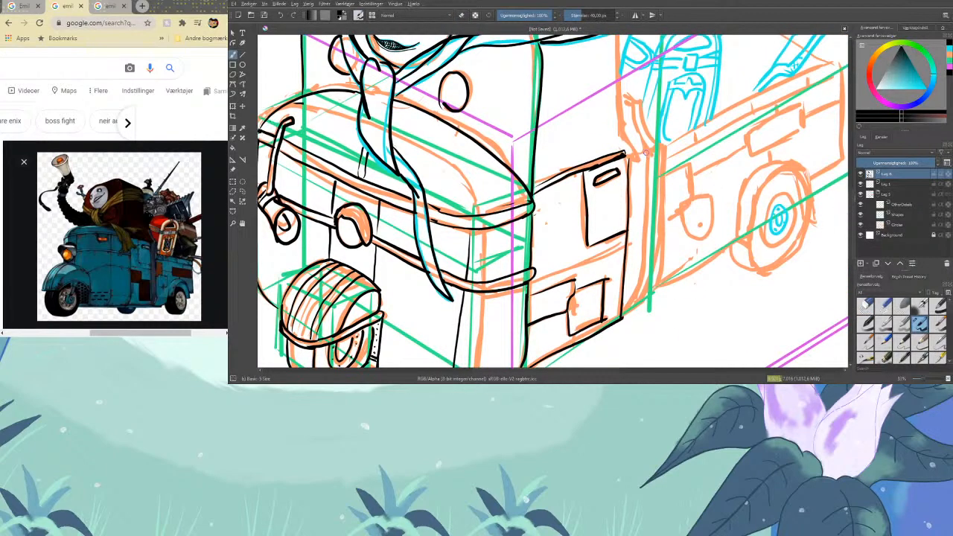
{"action": "mouse_move", "coordinate": [645, 175]}
{"action": "left_mouse_down"}
{"action": "mouse_move", "coordinate": [642, 265]}
{"action": "mouse_move", "coordinate": [622, 319]}
{"action": "mouse_move", "coordinate": [654, 223]}
{"action": "mouse_move", "coordinate": [654, 273]}
{"action": "mouse_move", "coordinate": [646, 150]}
{"action": "left_mouse_up"}
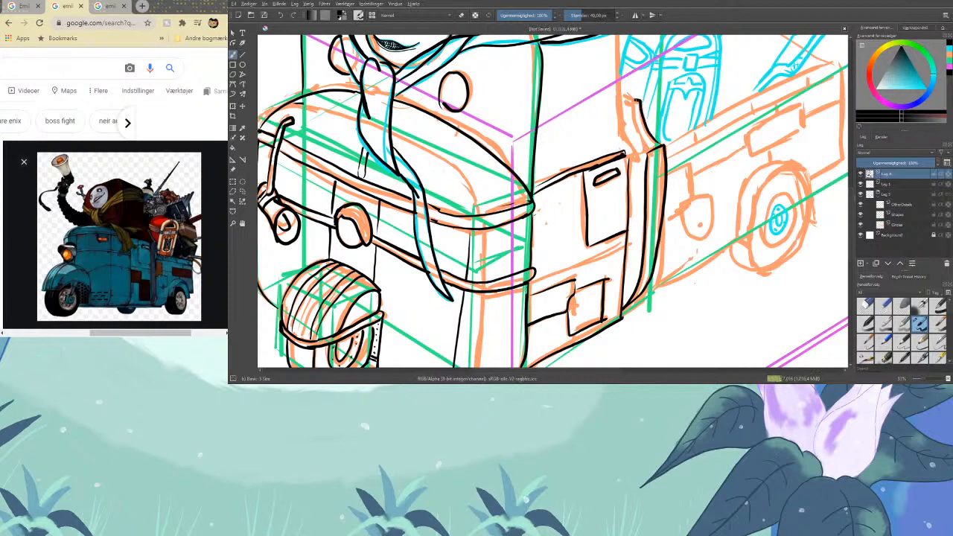
{"action": "left_click_drag", "start_coordinate": [651, 152], "coordinate": [647, 134]}
Ink the boxy body's rear vertical edge below the scarf end and its rounded roof outline back to the front corner
{"action": "scroll", "coordinate": [819, 198], "scroll_direction": "up", "scroll_amount": 5}
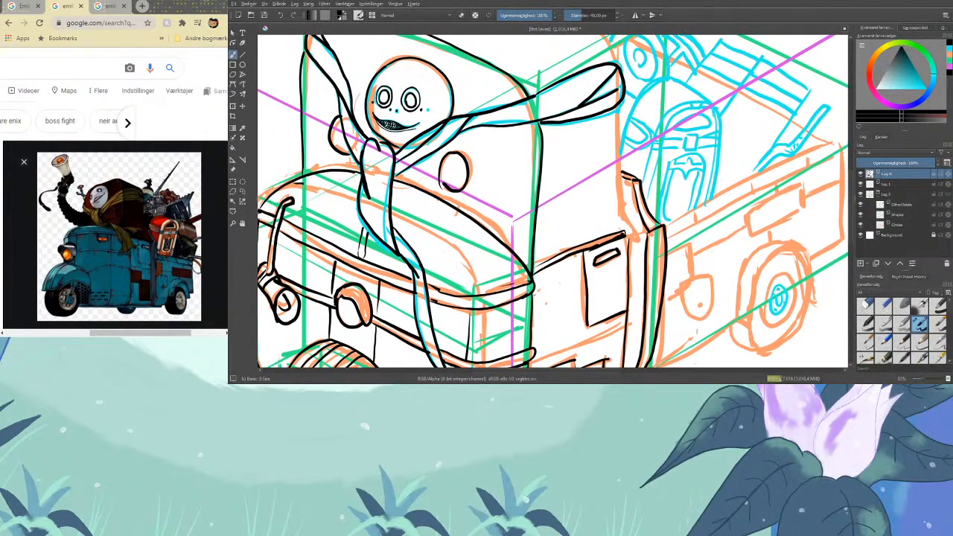
{"action": "left_click_drag", "start_coordinate": [615, 128], "coordinate": [631, 221]}
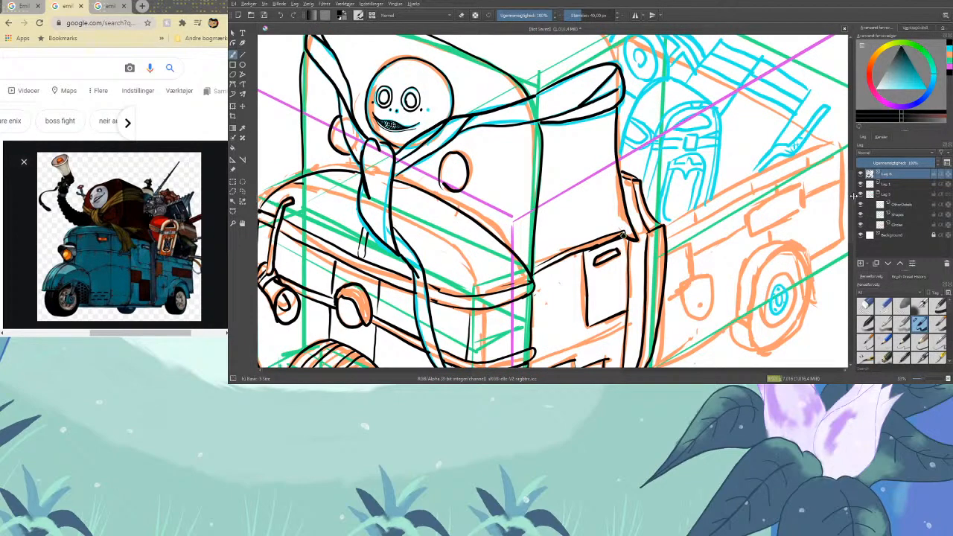
{"action": "scroll", "coordinate": [615, 170], "scroll_direction": "up", "scroll_amount": 8}
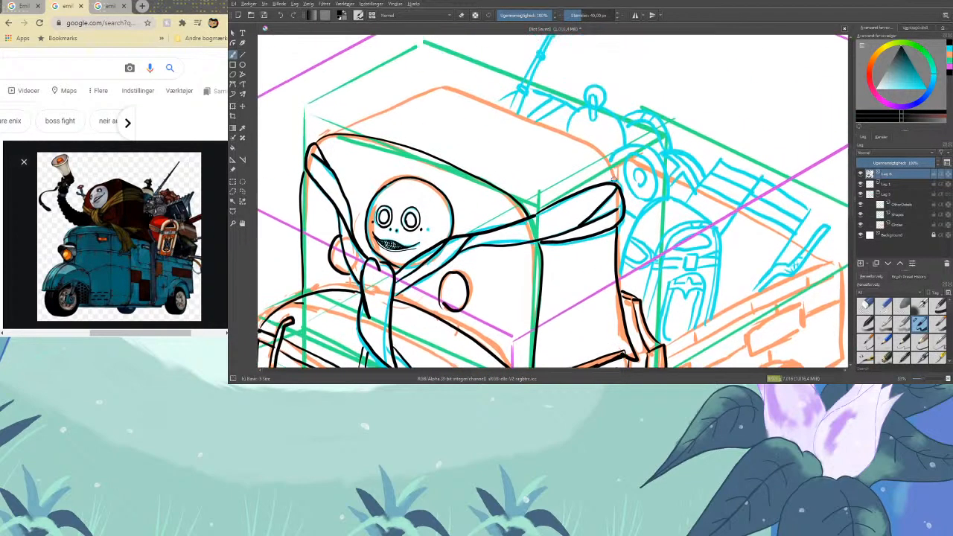
{"action": "mouse_move", "coordinate": [607, 158]}
{"action": "left_mouse_down"}
{"action": "mouse_move", "coordinate": [435, 88]}
{"action": "mouse_move", "coordinate": [329, 135]}
{"action": "left_mouse_up"}
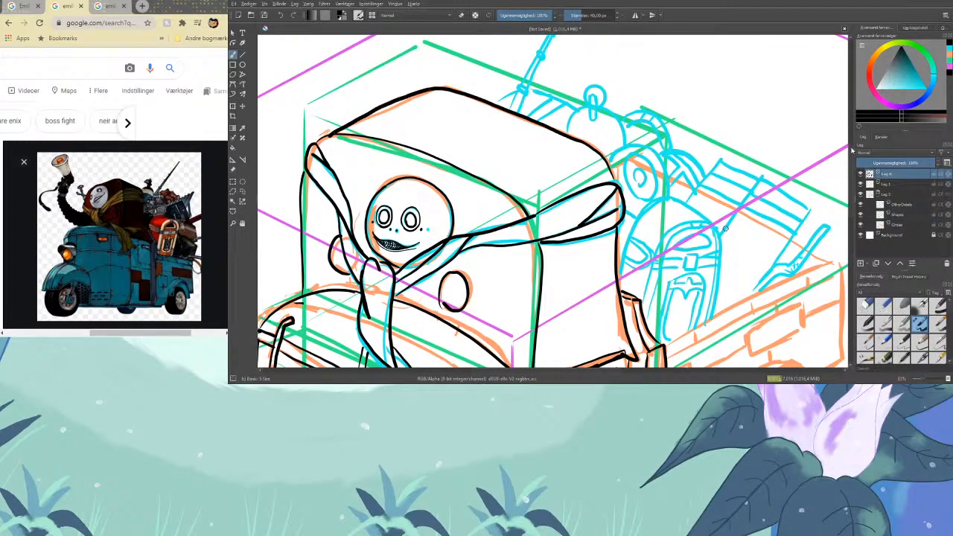
Check the whole inked line art by briefly hiding the coloured sketch group and showing it again
{"action": "scroll", "coordinate": [855, 170], "scroll_direction": "down", "scroll_amount": 7}
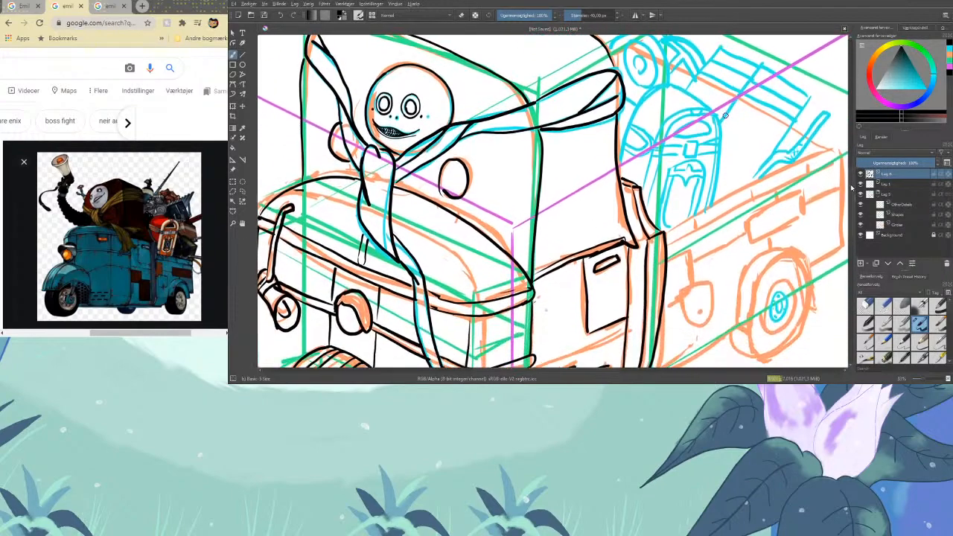
{"action": "scroll", "coordinate": [854, 195], "scroll_direction": "down", "scroll_amount": 3}
{"action": "scroll", "coordinate": [854, 195], "scroll_direction": "down", "scroll_amount": 5}
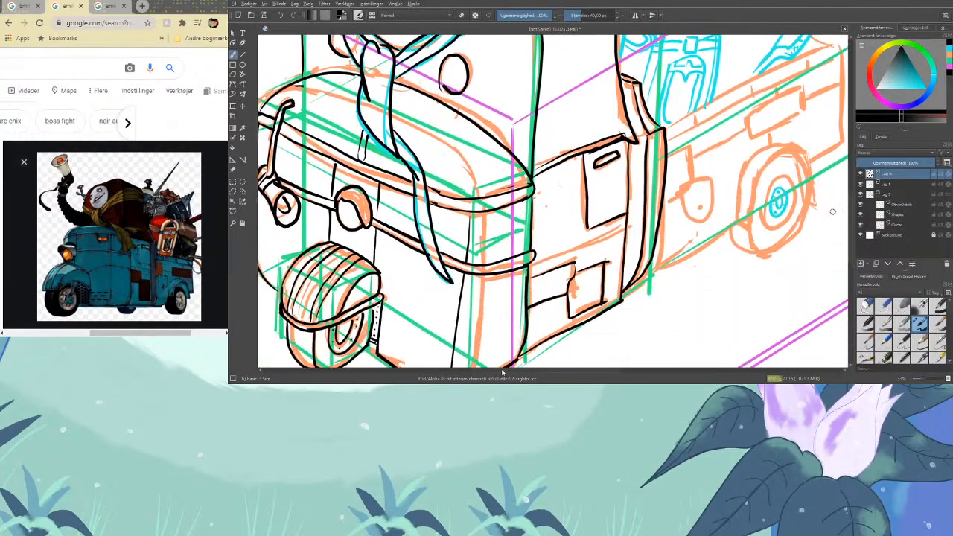
{"action": "mouse_move", "coordinate": [482, 373]}
{"action": "left_mouse_down"}
{"action": "mouse_move", "coordinate": [508, 369]}
{"action": "mouse_move", "coordinate": [479, 377]}
{"action": "left_mouse_up"}
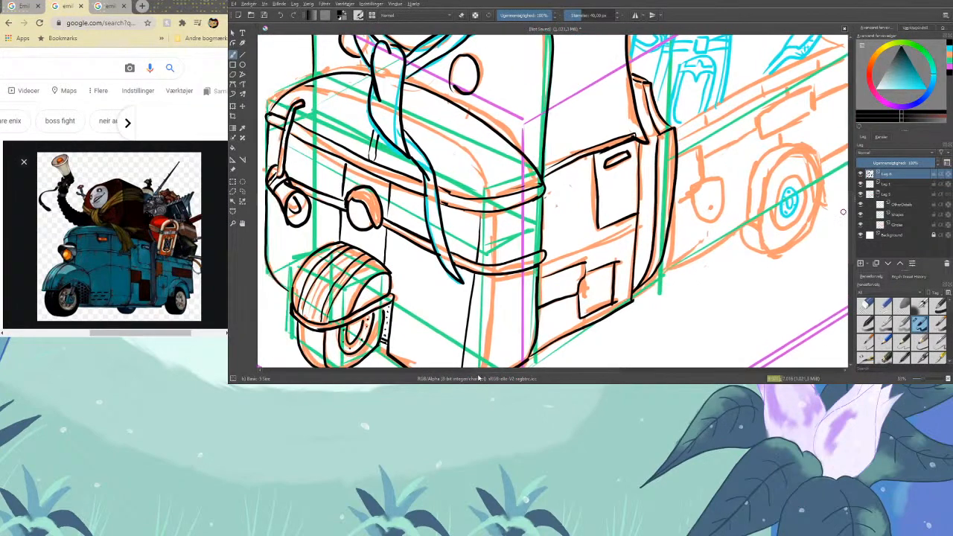
{"action": "key", "text": "minus"}
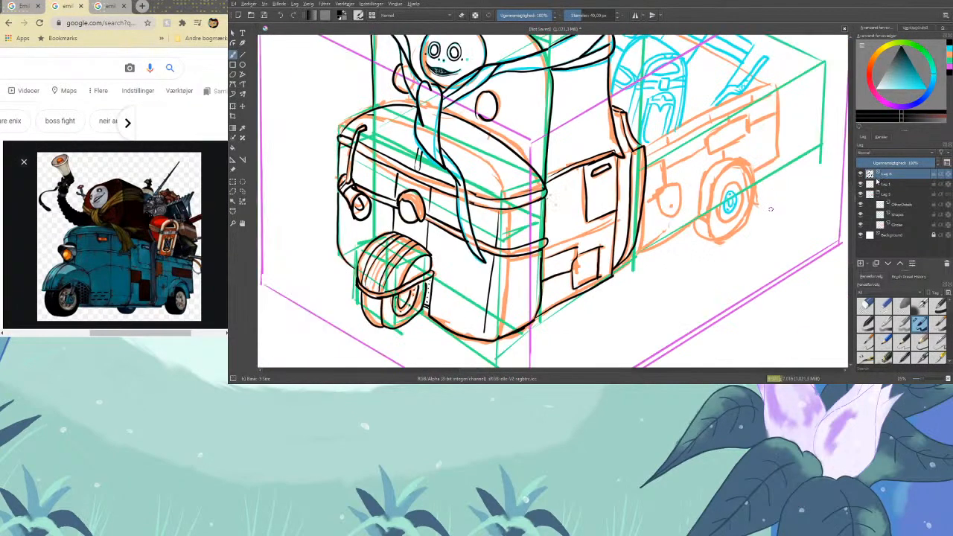
{"action": "key", "text": "minus"}
{"action": "key", "text": "minus"}
{"action": "left_click_drag", "start_coordinate": [853, 187], "coordinate": [852, 183]}
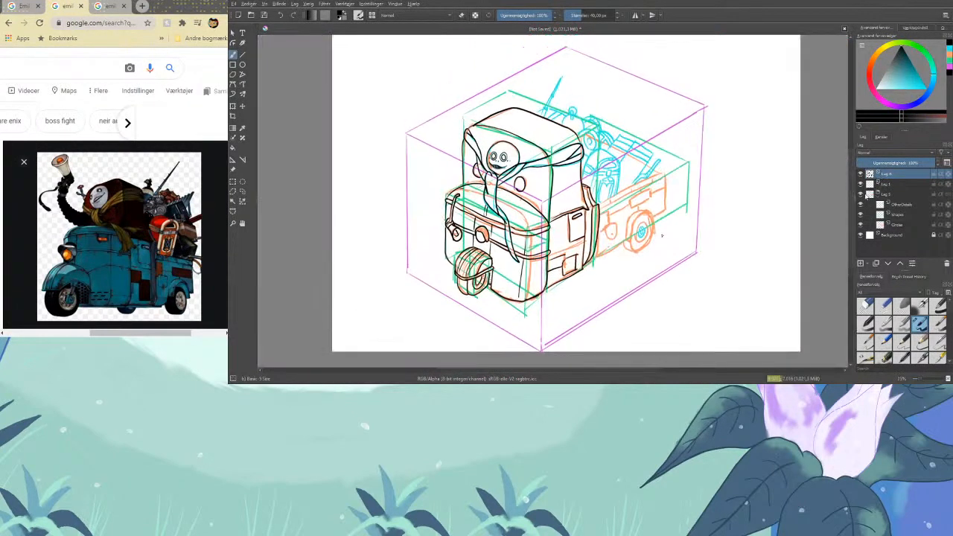
{"action": "left_click", "coordinate": [861, 194]}
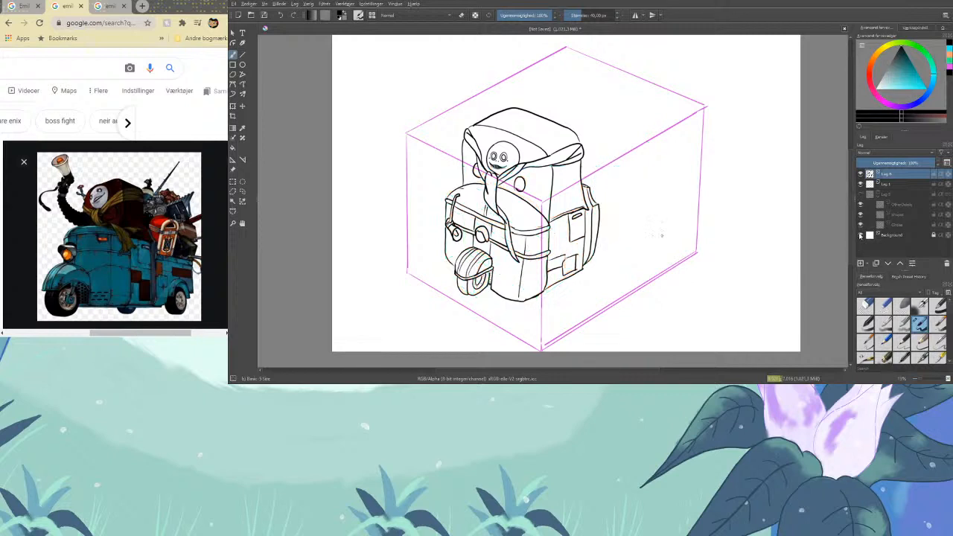
{"action": "left_click", "coordinate": [861, 195]}
{"action": "left_click", "coordinate": [866, 306]}
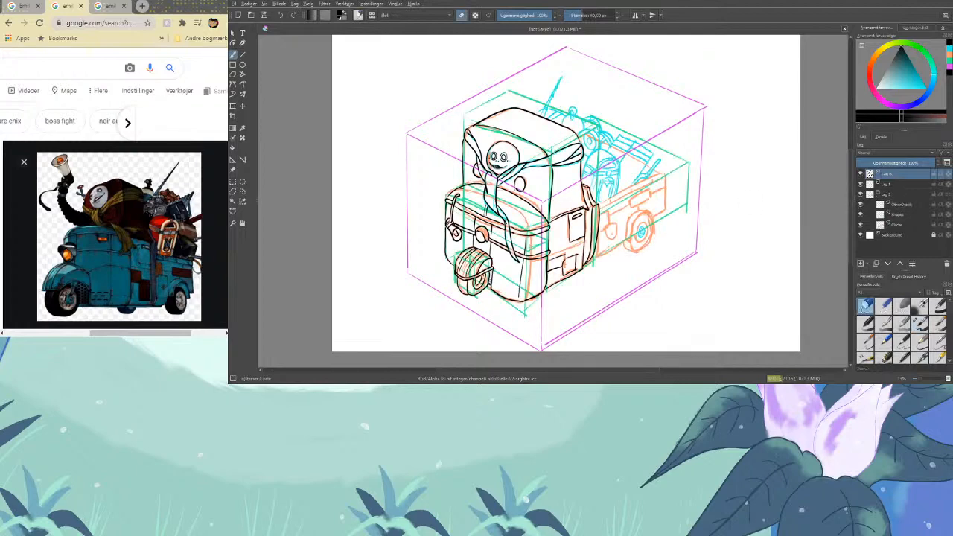
{"action": "left_click", "coordinate": [921, 324]}
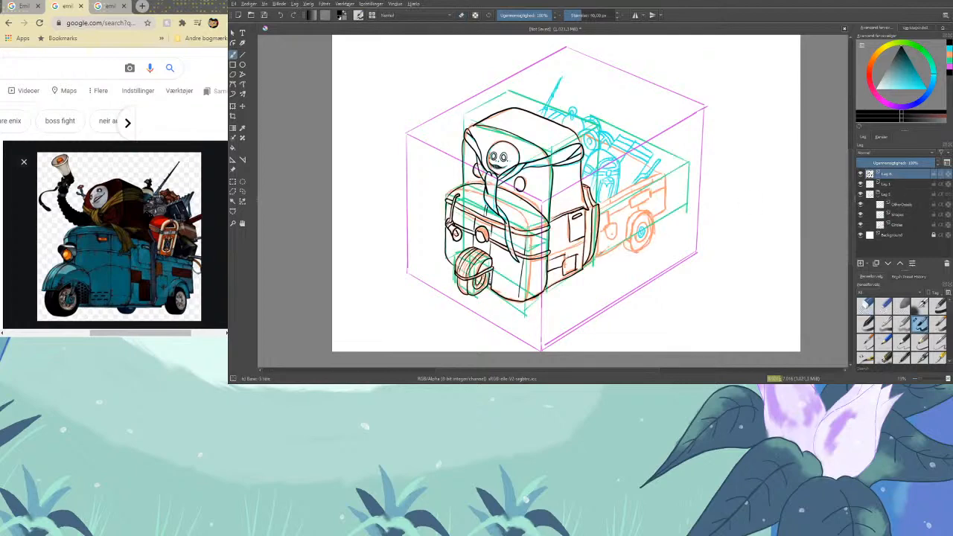
Ink the truck bed's side outline: its top edge, rear corner edge and lower edge up to the rear wheel
{"action": "scroll", "coordinate": [678, 276], "scroll_direction": "up", "scroll_amount": 5}
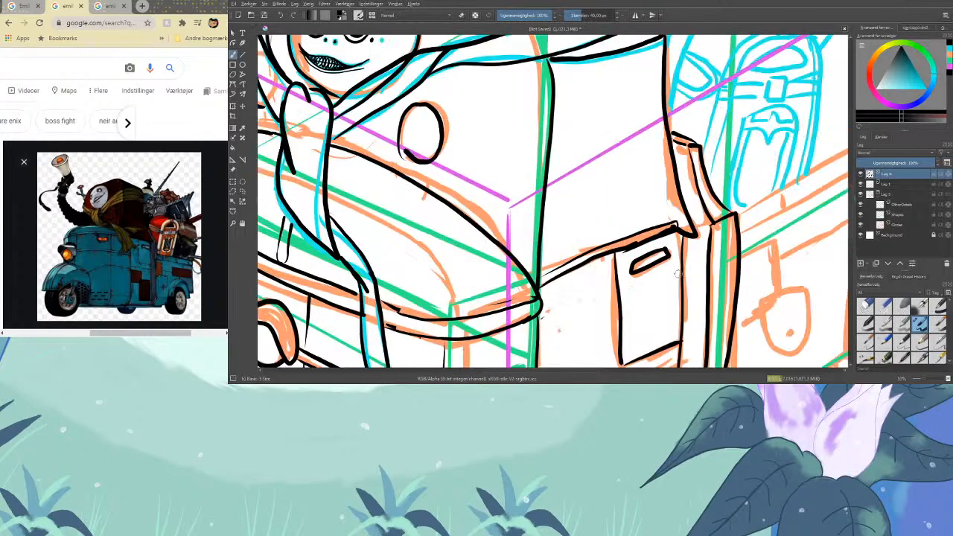
{"action": "scroll", "coordinate": [678, 276], "scroll_direction": "down", "scroll_amount": 4}
{"action": "scroll", "coordinate": [603, 372], "scroll_direction": "right", "scroll_amount": 5}
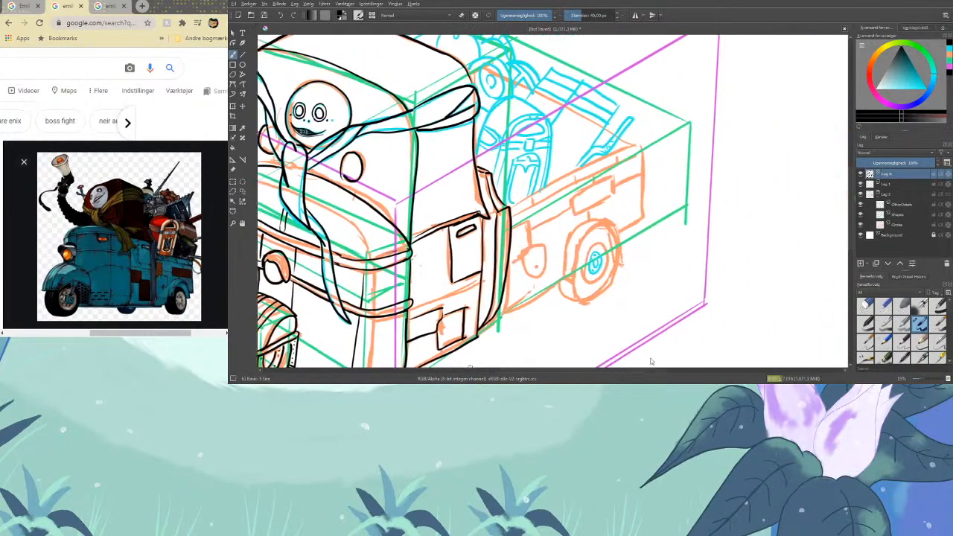
{"action": "mouse_move", "coordinate": [488, 207]}
{"action": "left_mouse_down"}
{"action": "mouse_move", "coordinate": [618, 138]}
{"action": "mouse_move", "coordinate": [619, 221]}
{"action": "mouse_move", "coordinate": [598, 231]}
{"action": "mouse_move", "coordinate": [623, 217]}
{"action": "left_mouse_up"}
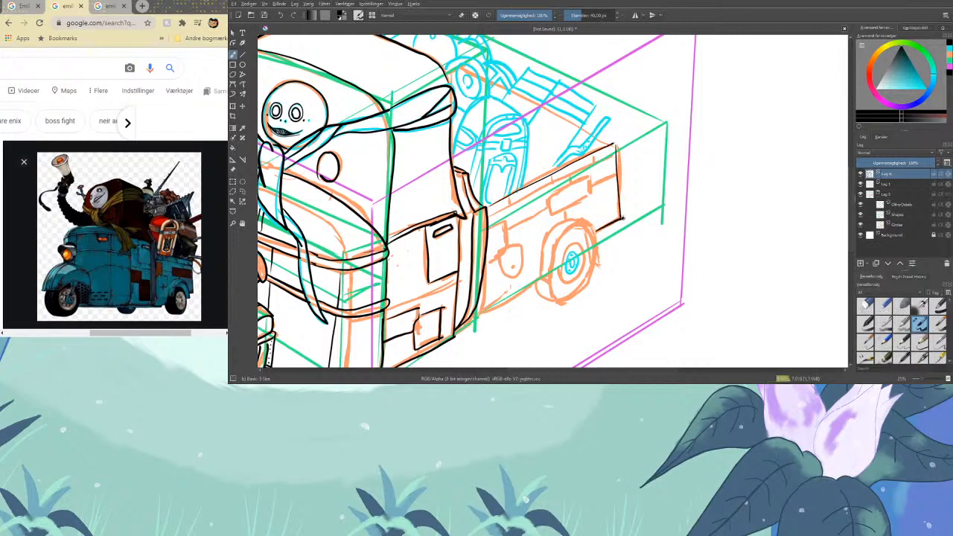
{"action": "left_click_drag", "start_coordinate": [470, 318], "coordinate": [544, 278]}
Ink the rear wheel arch over the bed's lower edge and the wheel's tyre, rim and hub rings
{"action": "mouse_move", "coordinate": [540, 282]}
{"action": "left_mouse_down"}
{"action": "mouse_move", "coordinate": [545, 236]}
{"action": "mouse_move", "coordinate": [571, 218]}
{"action": "left_mouse_up"}
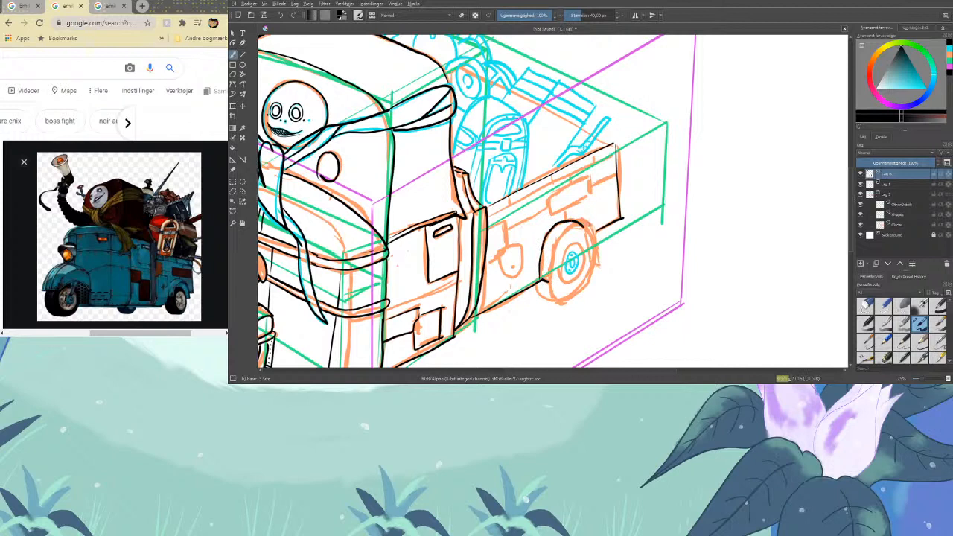
{"action": "key", "text": "ctrl+z"}
{"action": "mouse_move", "coordinate": [541, 281]}
{"action": "left_mouse_down"}
{"action": "mouse_move", "coordinate": [545, 242]}
{"action": "mouse_move", "coordinate": [571, 219]}
{"action": "mouse_move", "coordinate": [592, 227]}
{"action": "left_mouse_up"}
{"action": "mouse_move", "coordinate": [549, 280]}
{"action": "left_mouse_down"}
{"action": "mouse_move", "coordinate": [570, 228]}
{"action": "mouse_move", "coordinate": [585, 222]}
{"action": "mouse_move", "coordinate": [600, 266]}
{"action": "left_mouse_up"}
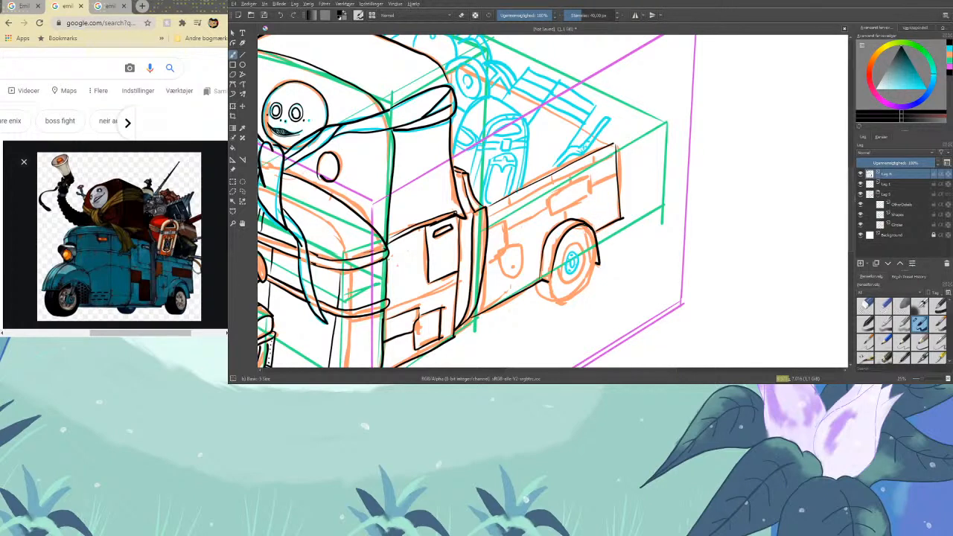
{"action": "mouse_move", "coordinate": [585, 227]}
{"action": "left_mouse_down"}
{"action": "mouse_move", "coordinate": [589, 280]}
{"action": "mouse_move", "coordinate": [571, 297]}
{"action": "mouse_move", "coordinate": [552, 296]}
{"action": "mouse_move", "coordinate": [549, 280]}
{"action": "mouse_move", "coordinate": [539, 293]}
{"action": "mouse_move", "coordinate": [559, 301]}
{"action": "mouse_move", "coordinate": [578, 246]}
{"action": "mouse_move", "coordinate": [585, 271]}
{"action": "mouse_move", "coordinate": [561, 277]}
{"action": "mouse_move", "coordinate": [573, 257]}
{"action": "left_mouse_up"}
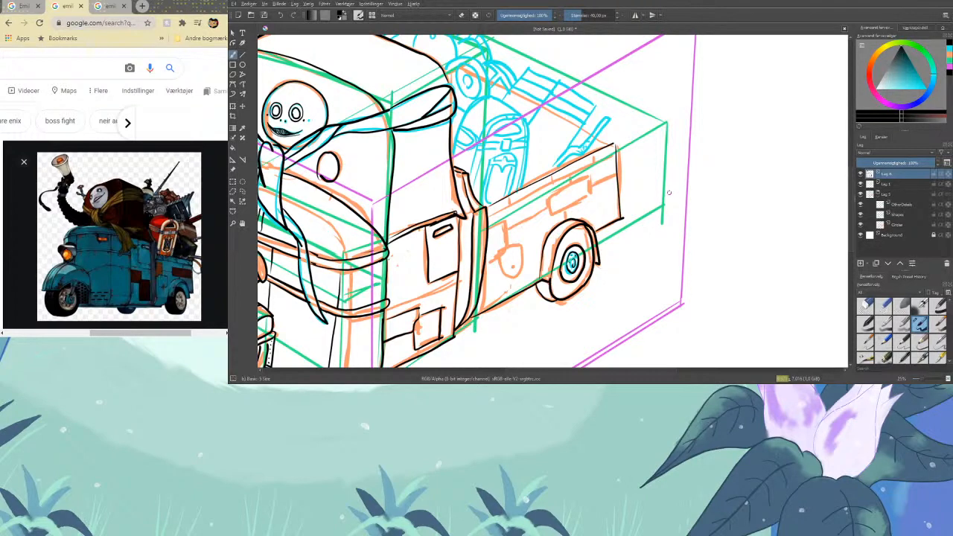
Ink the bed side's details: the hanging shield-shaped plate, the rectangular patch panel, the trim line and the upper rail strip
{"action": "left_click_drag", "start_coordinate": [499, 250], "coordinate": [511, 275]}
{"action": "key", "text": "ctrl+z"}
{"action": "mouse_move", "coordinate": [498, 251]}
{"action": "left_mouse_down"}
{"action": "mouse_move", "coordinate": [512, 242]}
{"action": "mouse_move", "coordinate": [512, 280]}
{"action": "mouse_move", "coordinate": [485, 264]}
{"action": "left_mouse_up"}
{"action": "mouse_move", "coordinate": [488, 226]}
{"action": "left_mouse_down"}
{"action": "mouse_move", "coordinate": [503, 221]}
{"action": "mouse_move", "coordinate": [510, 248]}
{"action": "mouse_move", "coordinate": [552, 207]}
{"action": "mouse_move", "coordinate": [553, 193]}
{"action": "mouse_move", "coordinate": [587, 177]}
{"action": "mouse_move", "coordinate": [591, 192]}
{"action": "mouse_move", "coordinate": [553, 213]}
{"action": "mouse_move", "coordinate": [567, 219]}
{"action": "left_mouse_up"}
{"action": "left_click_drag", "start_coordinate": [592, 183], "coordinate": [615, 174]}
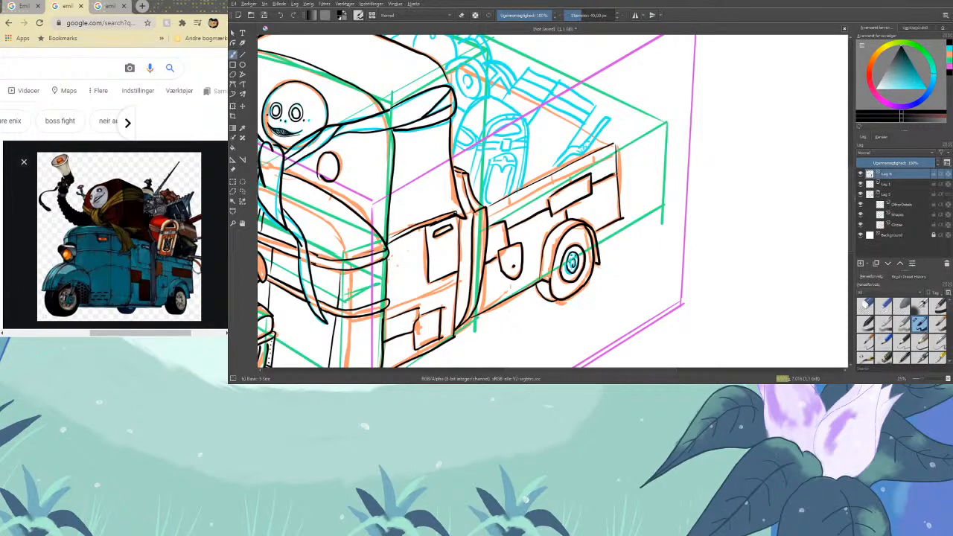
{"action": "left_click_drag", "start_coordinate": [488, 220], "coordinate": [618, 152]}
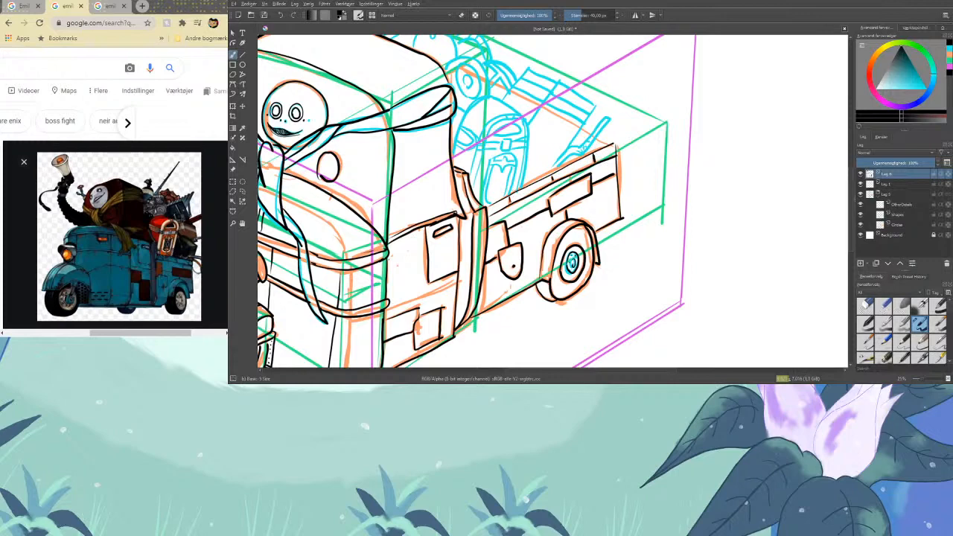
Ink the jukebox's arched double outline and the slatted bands in its upper part, undoing the stray strokes
{"action": "scroll", "coordinate": [552, 202], "scroll_direction": "up", "scroll_amount": 2}
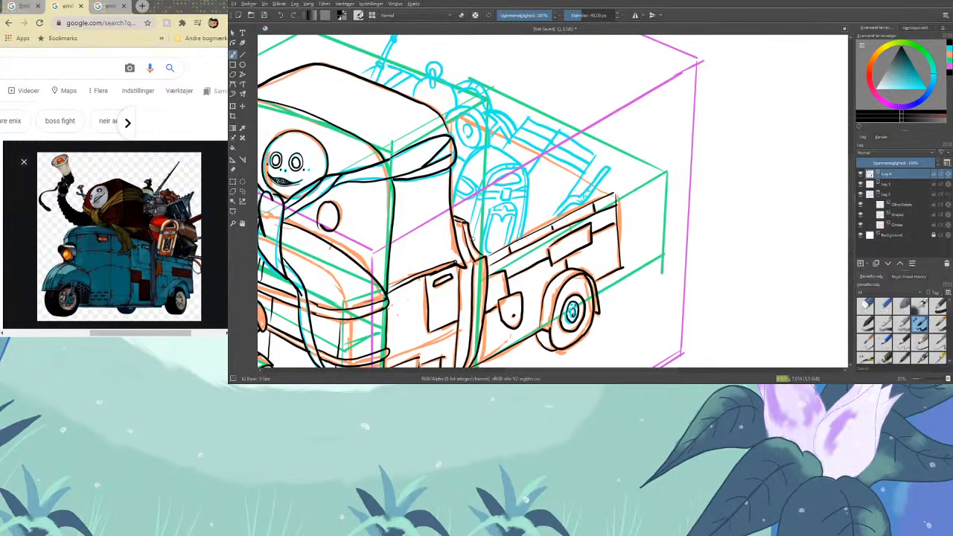
{"action": "mouse_move", "coordinate": [479, 225]}
{"action": "left_mouse_down"}
{"action": "mouse_move", "coordinate": [491, 180]}
{"action": "mouse_move", "coordinate": [511, 166]}
{"action": "mouse_move", "coordinate": [524, 200]}
{"action": "mouse_move", "coordinate": [522, 234]}
{"action": "mouse_move", "coordinate": [527, 178]}
{"action": "mouse_move", "coordinate": [517, 161]}
{"action": "mouse_move", "coordinate": [490, 168]}
{"action": "mouse_move", "coordinate": [470, 234]}
{"action": "left_mouse_up"}
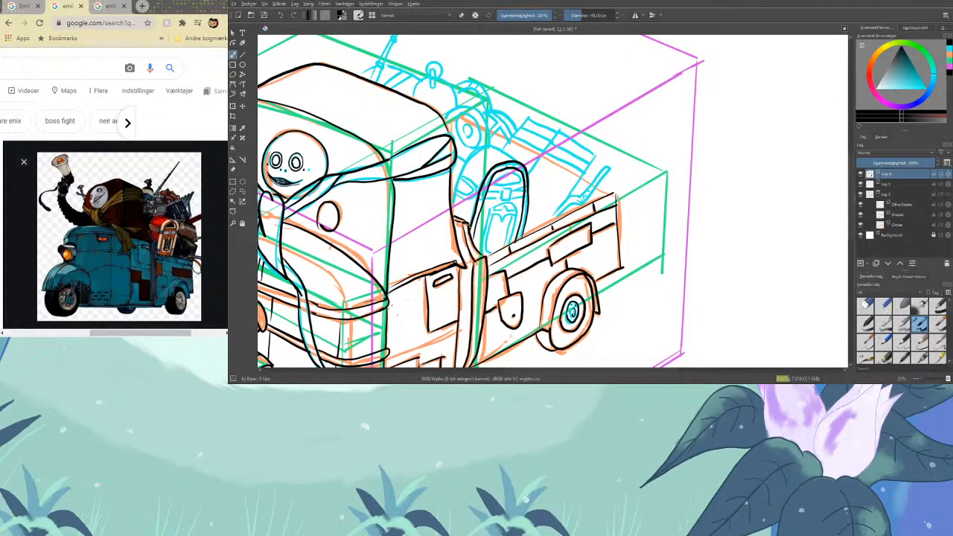
{"action": "left_click_drag", "start_coordinate": [507, 163], "coordinate": [516, 167]}
{"action": "mouse_move", "coordinate": [489, 192]}
{"action": "left_mouse_down"}
{"action": "mouse_move", "coordinate": [509, 201]}
{"action": "mouse_move", "coordinate": [529, 187]}
{"action": "mouse_move", "coordinate": [523, 198]}
{"action": "mouse_move", "coordinate": [513, 171]}
{"action": "mouse_move", "coordinate": [525, 179]}
{"action": "mouse_move", "coordinate": [509, 184]}
{"action": "mouse_move", "coordinate": [526, 178]}
{"action": "left_mouse_up"}
{"action": "key", "text": "ctrl+z"}
{"action": "key", "text": "ctrl+z"}
{"action": "key", "text": "ctrl+z"}
{"action": "key", "text": "ctrl+z"}
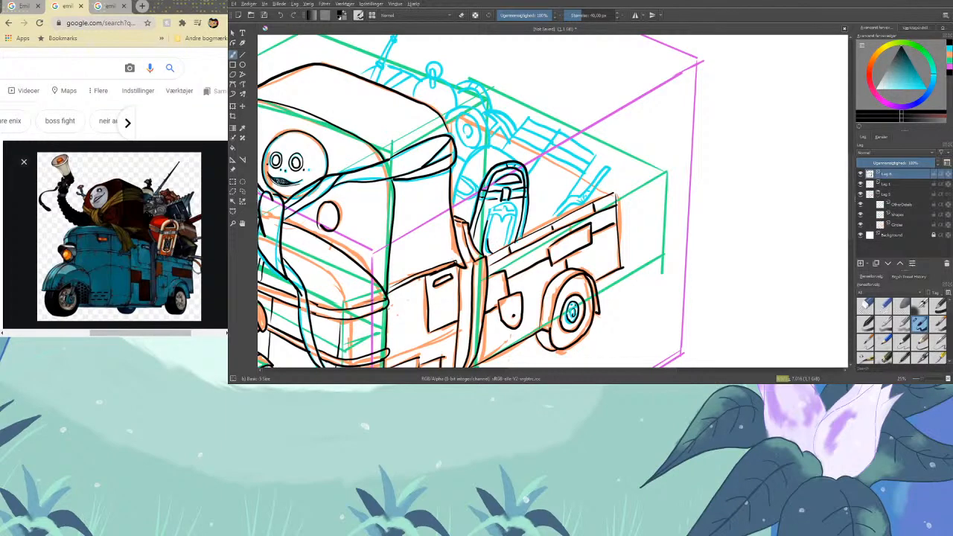
Ink the jukebox's lower front panel with its ornament, plus the rounded shape and small parts behind it
{"action": "mouse_move", "coordinate": [487, 241]}
{"action": "left_mouse_down"}
{"action": "mouse_move", "coordinate": [494, 216]}
{"action": "mouse_move", "coordinate": [513, 233]}
{"action": "mouse_move", "coordinate": [507, 247]}
{"action": "left_mouse_up"}
{"action": "left_click_drag", "start_coordinate": [516, 214], "coordinate": [508, 246]}
{"action": "mouse_move", "coordinate": [515, 213]}
{"action": "left_mouse_down"}
{"action": "mouse_move", "coordinate": [487, 216]}
{"action": "mouse_move", "coordinate": [496, 203]}
{"action": "mouse_move", "coordinate": [515, 206]}
{"action": "mouse_move", "coordinate": [514, 218]}
{"action": "mouse_move", "coordinate": [499, 203]}
{"action": "left_mouse_up"}
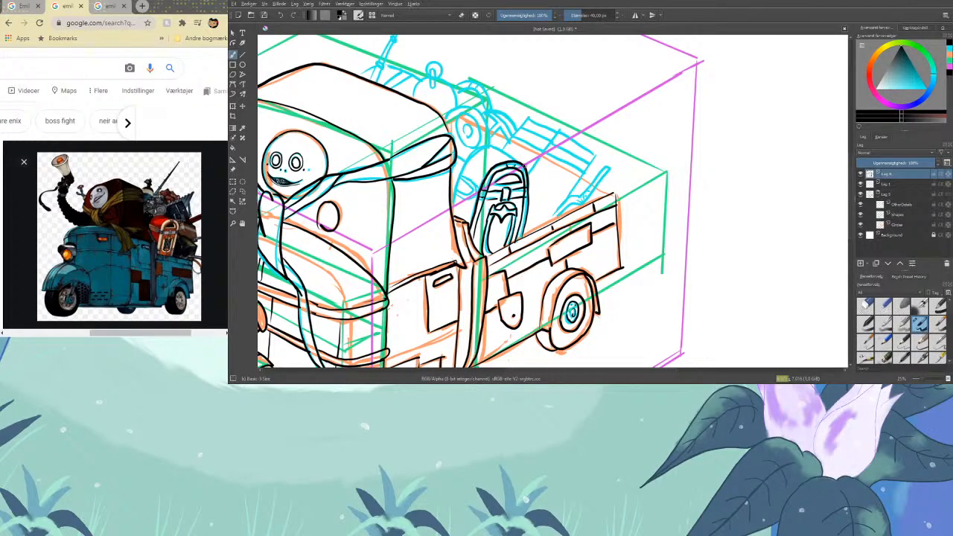
{"action": "mouse_move", "coordinate": [524, 165]}
{"action": "left_mouse_down"}
{"action": "mouse_move", "coordinate": [489, 146]}
{"action": "mouse_move", "coordinate": [469, 162]}
{"action": "mouse_move", "coordinate": [453, 204]}
{"action": "left_mouse_up"}
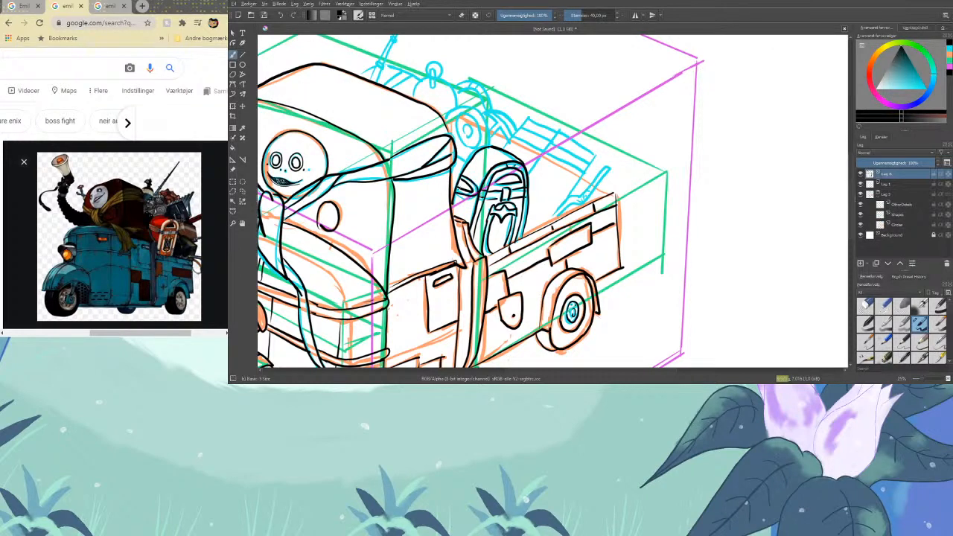
Ink the slatted board leaning across the cargo bed, the slanted handle beside it and the small clutter at the handle's base
{"action": "mouse_move", "coordinate": [530, 172]}
{"action": "left_mouse_down"}
{"action": "mouse_move", "coordinate": [559, 128]}
{"action": "mouse_move", "coordinate": [595, 160]}
{"action": "mouse_move", "coordinate": [554, 219]}
{"action": "mouse_move", "coordinate": [610, 165]}
{"action": "mouse_move", "coordinate": [582, 207]}
{"action": "mouse_move", "coordinate": [558, 219]}
{"action": "mouse_move", "coordinate": [592, 186]}
{"action": "left_mouse_up"}
{"action": "key", "text": "slash"}
{"action": "key", "text": "slash"}
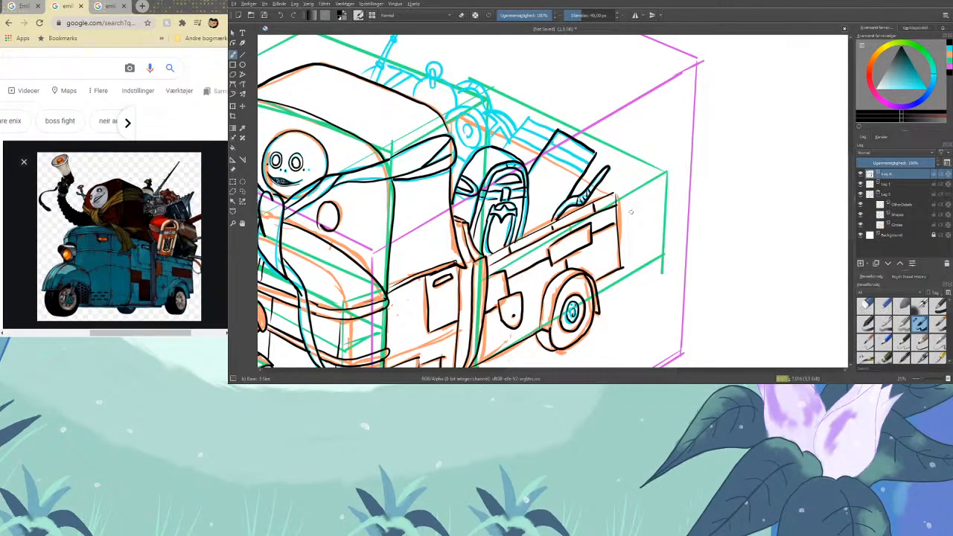
{"action": "mouse_move", "coordinate": [546, 165]}
{"action": "left_mouse_down"}
{"action": "mouse_move", "coordinate": [581, 154]}
{"action": "mouse_move", "coordinate": [576, 142]}
{"action": "left_mouse_up"}
{"action": "left_click_drag", "start_coordinate": [574, 164], "coordinate": [589, 153]}
{"action": "mouse_move", "coordinate": [599, 195]}
{"action": "left_mouse_down"}
{"action": "mouse_move", "coordinate": [610, 186]}
{"action": "mouse_move", "coordinate": [577, 195]}
{"action": "mouse_move", "coordinate": [601, 198]}
{"action": "mouse_move", "coordinate": [584, 188]}
{"action": "left_mouse_up"}
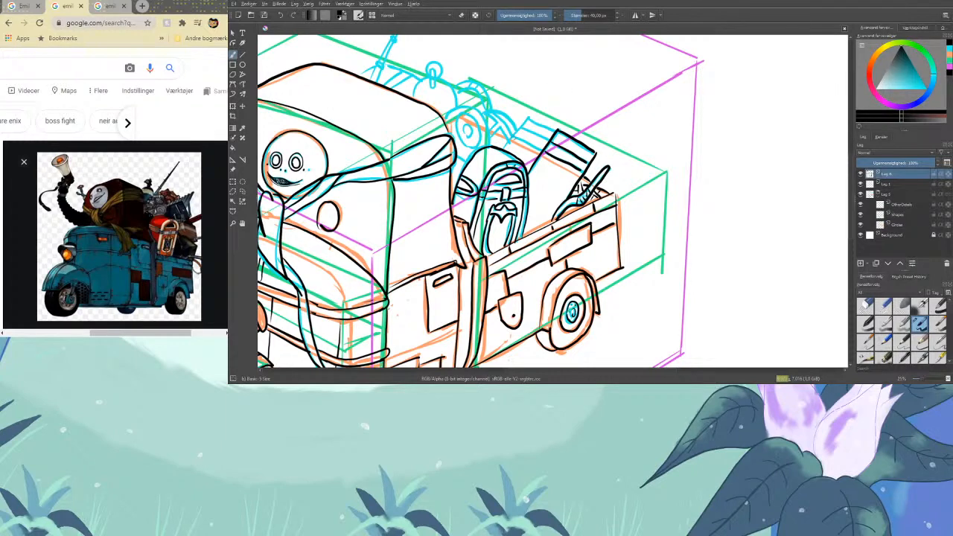
{"action": "mouse_move", "coordinate": [512, 137]}
{"action": "left_mouse_down"}
{"action": "mouse_move", "coordinate": [545, 154]}
{"action": "mouse_move", "coordinate": [552, 141]}
{"action": "left_mouse_up"}
{"action": "mouse_move", "coordinate": [508, 148]}
{"action": "left_mouse_down"}
{"action": "mouse_move", "coordinate": [530, 117]}
{"action": "mouse_move", "coordinate": [557, 130]}
{"action": "left_mouse_up"}
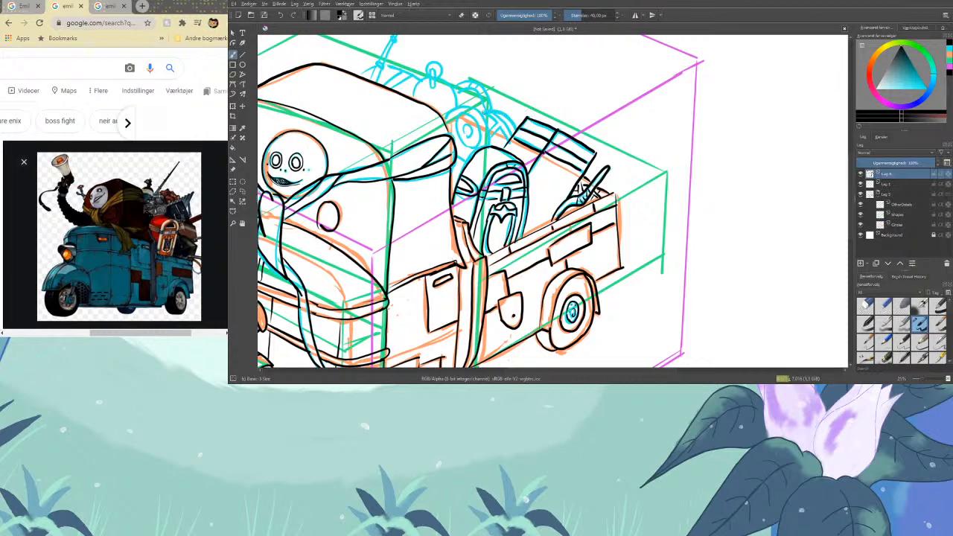
Ink the spare wheel above the jukebox, the ridged curved piece beside it and the small lines beneath the wheel
{"action": "mouse_move", "coordinate": [481, 116]}
{"action": "left_mouse_down"}
{"action": "mouse_move", "coordinate": [508, 112]}
{"action": "mouse_move", "coordinate": [518, 128]}
{"action": "mouse_move", "coordinate": [496, 119]}
{"action": "mouse_move", "coordinate": [491, 127]}
{"action": "mouse_move", "coordinate": [497, 113]}
{"action": "mouse_move", "coordinate": [514, 135]}
{"action": "mouse_move", "coordinate": [495, 136]}
{"action": "left_mouse_up"}
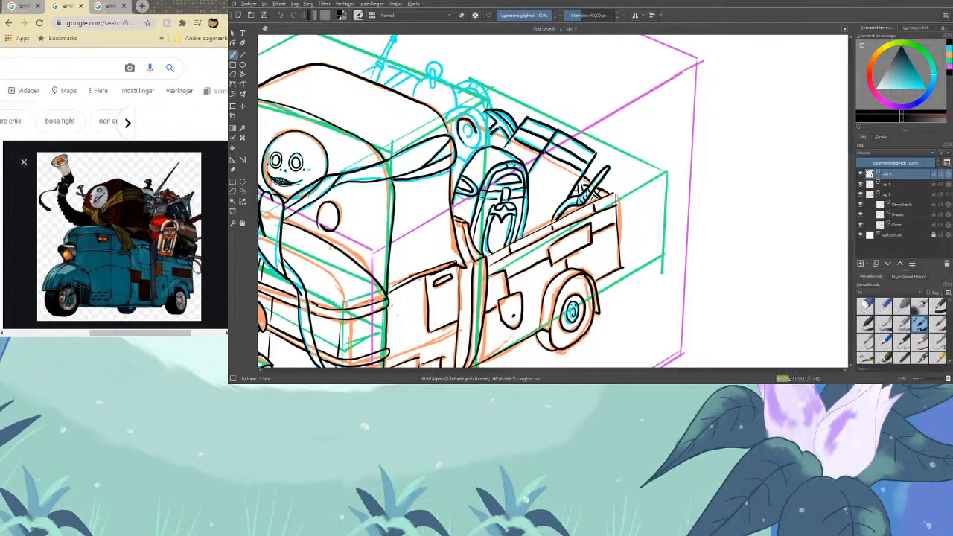
{"action": "mouse_move", "coordinate": [475, 132]}
{"action": "left_mouse_down"}
{"action": "mouse_move", "coordinate": [477, 144]}
{"action": "mouse_move", "coordinate": [457, 113]}
{"action": "mouse_move", "coordinate": [479, 125]}
{"action": "mouse_move", "coordinate": [465, 146]}
{"action": "mouse_move", "coordinate": [473, 135]}
{"action": "mouse_move", "coordinate": [479, 142]}
{"action": "mouse_move", "coordinate": [463, 135]}
{"action": "mouse_move", "coordinate": [482, 109]}
{"action": "mouse_move", "coordinate": [492, 143]}
{"action": "left_mouse_up"}
{"action": "key", "text": "ctrl+z"}
{"action": "left_click_drag", "start_coordinate": [470, 104], "coordinate": [445, 120]}
{"action": "left_click_drag", "start_coordinate": [455, 156], "coordinate": [464, 164]}
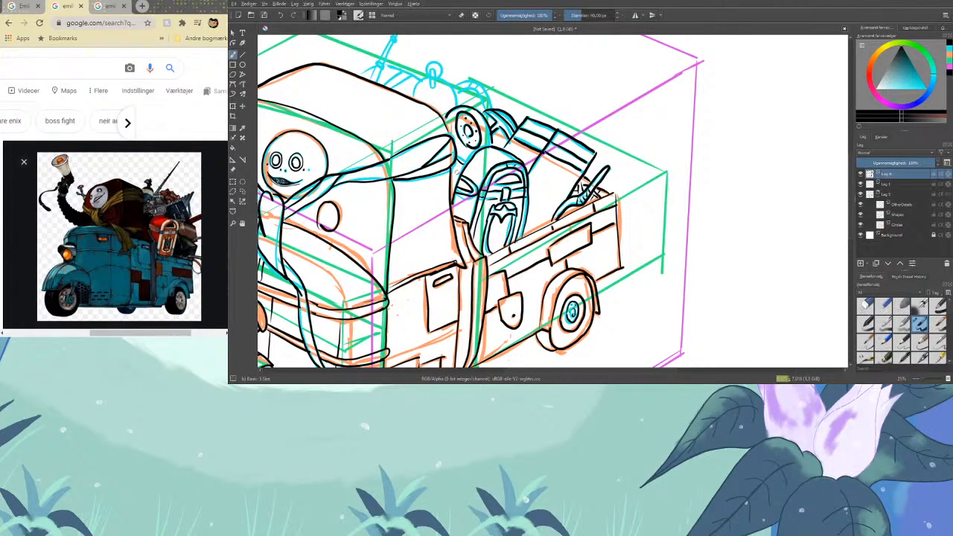
{"action": "left_click_drag", "start_coordinate": [455, 167], "coordinate": [464, 175]}
Ink the banded arch behind the spare wheel, the round ring-topped object and the ribbed roll behind the roof
{"action": "mouse_move", "coordinate": [490, 108]}
{"action": "left_mouse_down"}
{"action": "mouse_move", "coordinate": [482, 85]}
{"action": "mouse_move", "coordinate": [455, 86]}
{"action": "mouse_move", "coordinate": [470, 88]}
{"action": "left_mouse_up"}
{"action": "mouse_move", "coordinate": [433, 88]}
{"action": "left_mouse_down"}
{"action": "mouse_move", "coordinate": [431, 67]}
{"action": "mouse_move", "coordinate": [437, 88]}
{"action": "left_mouse_up"}
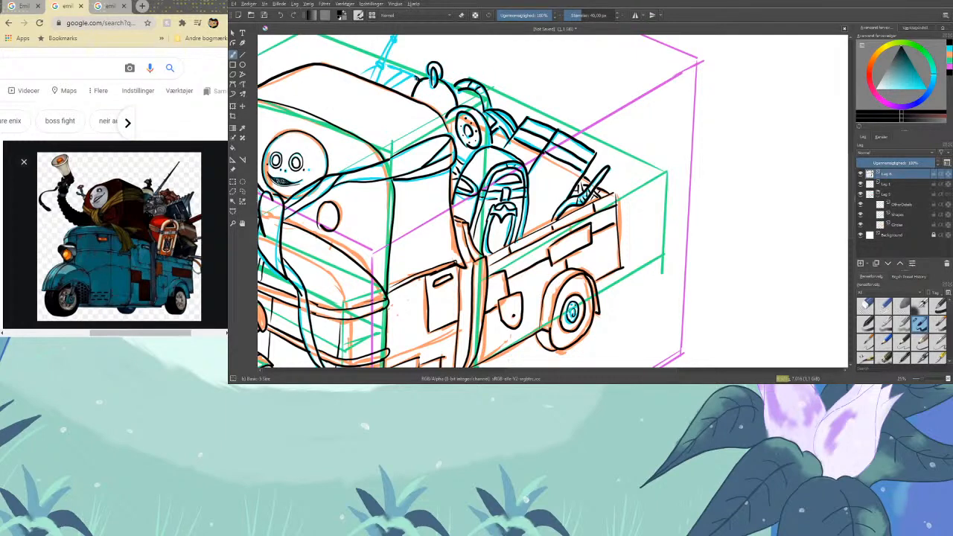
{"action": "mouse_move", "coordinate": [418, 77]}
{"action": "left_mouse_down"}
{"action": "mouse_move", "coordinate": [387, 90]}
{"action": "mouse_move", "coordinate": [396, 74]}
{"action": "mouse_move", "coordinate": [416, 72]}
{"action": "left_mouse_up"}
Ink the tapering antenna rising behind the roof, including its base and the joints along its length
{"action": "left_click_drag", "start_coordinate": [853, 183], "coordinate": [852, 162]}
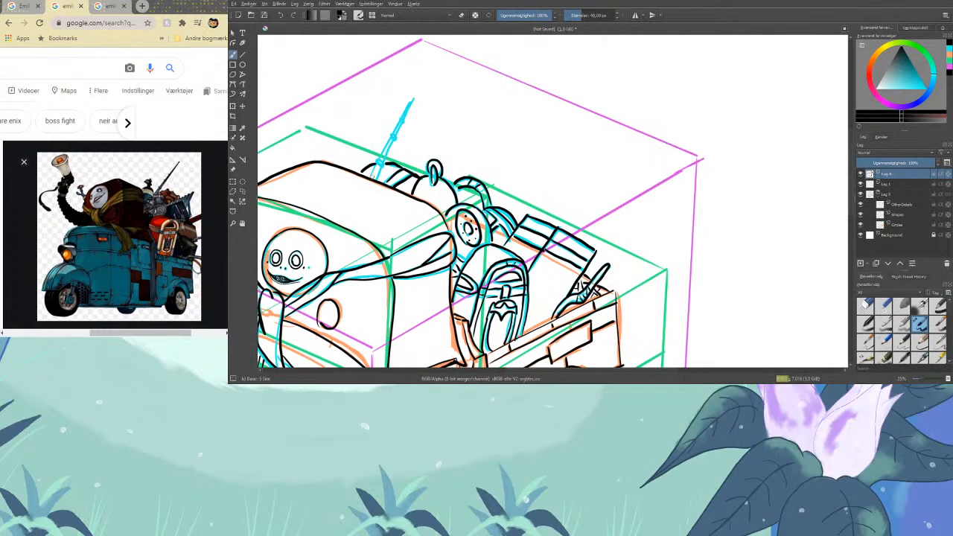
{"action": "mouse_move", "coordinate": [371, 180]}
{"action": "left_mouse_down"}
{"action": "mouse_move", "coordinate": [413, 96]}
{"action": "mouse_move", "coordinate": [376, 183]}
{"action": "left_mouse_up"}
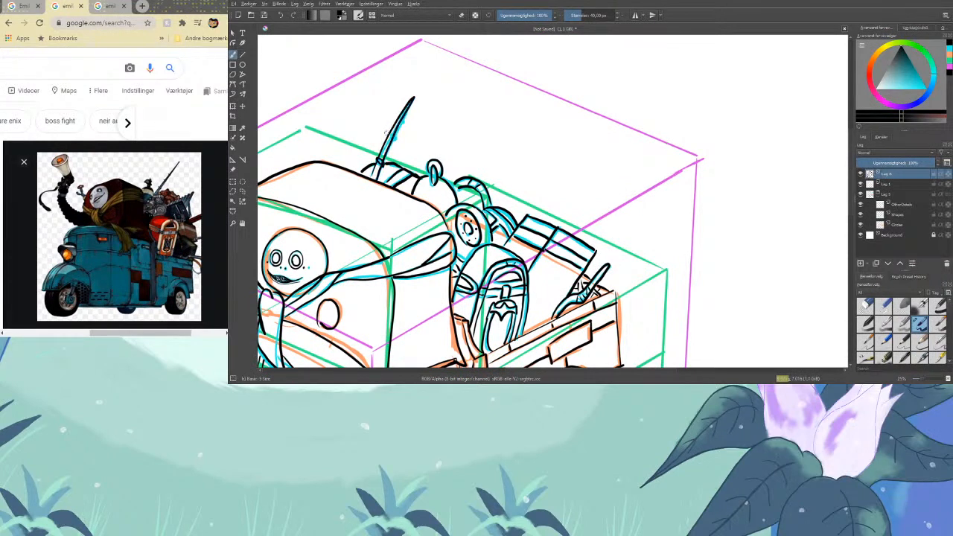
{"action": "left_click_drag", "start_coordinate": [388, 140], "coordinate": [407, 106]}
Hide the coloured sketch group and the magenta perspective box layer so only the line art shows
{"action": "scroll", "coordinate": [853, 203], "scroll_direction": "down", "scroll_amount": 4}
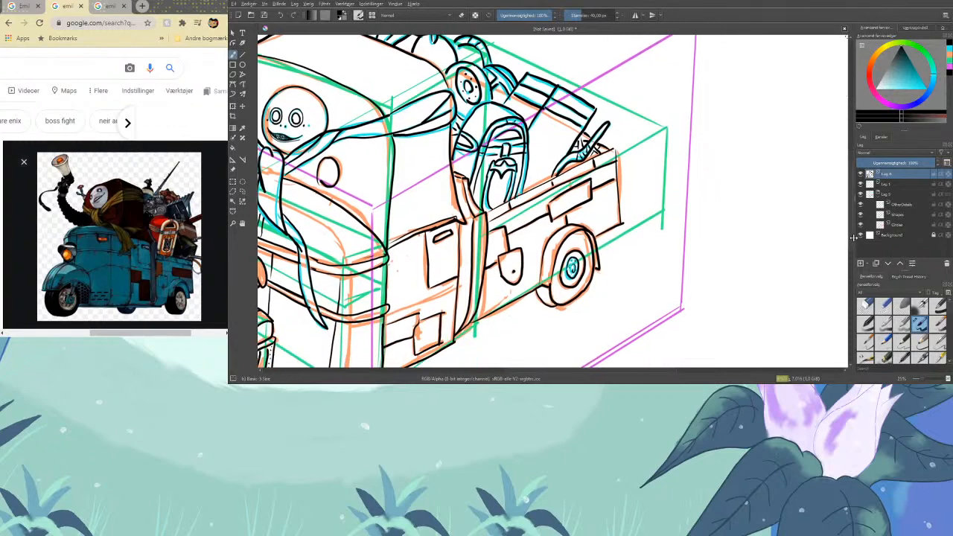
{"action": "key", "text": "ctrl+minus"}
{"action": "key", "text": "ctrl+minus"}
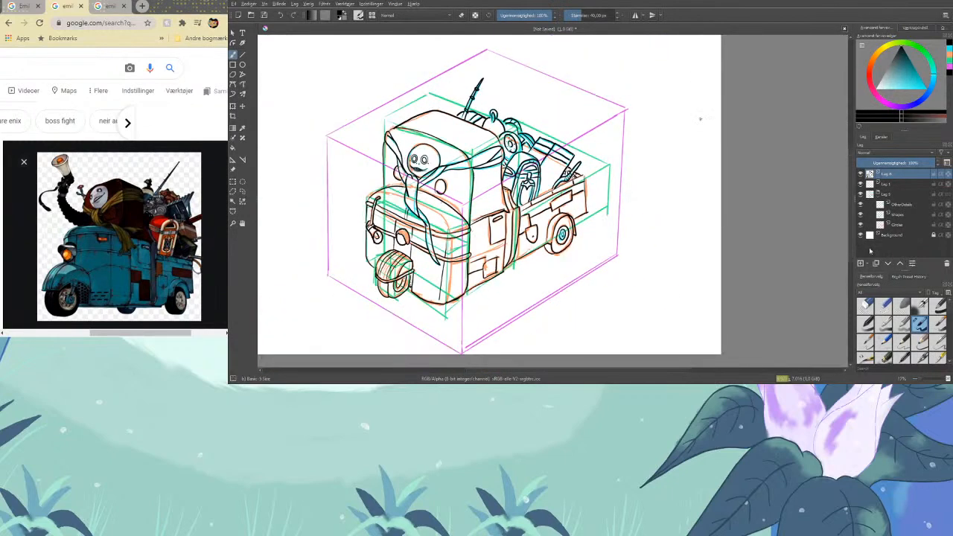
{"action": "left_click", "coordinate": [862, 194]}
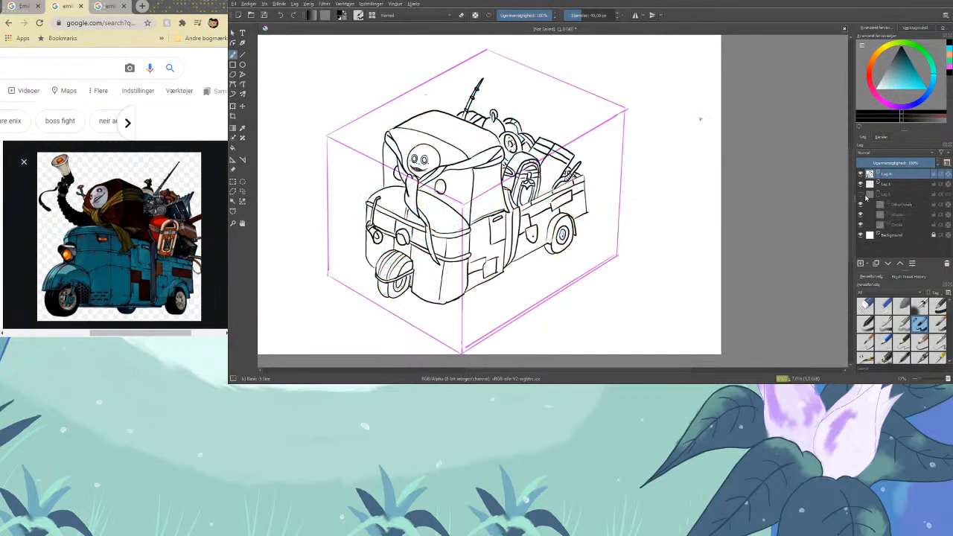
{"action": "left_click", "coordinate": [861, 184]}
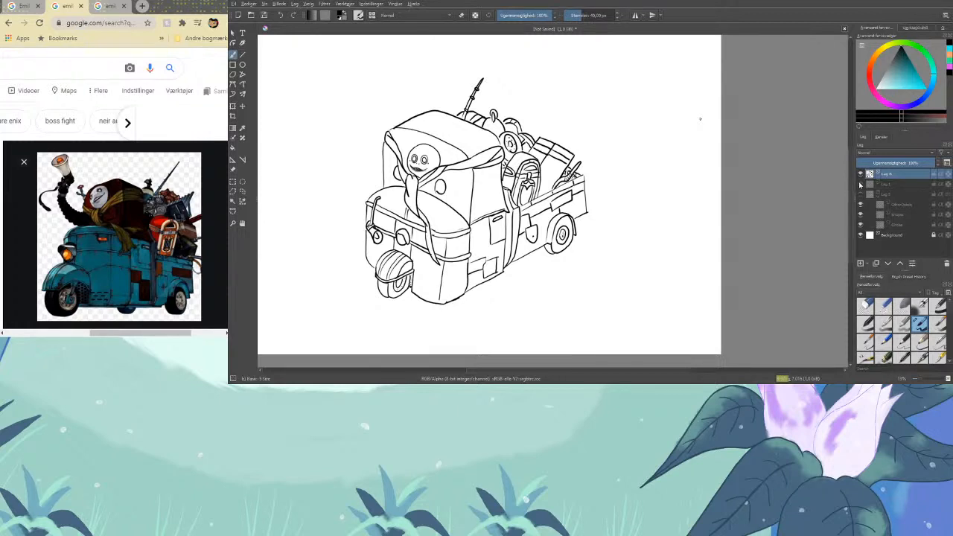
Inspect the line art around the character's head, scarf and boxy body up close
{"action": "left_click_drag", "start_coordinate": [851, 200], "coordinate": [851, 184]}
{"action": "key", "text": "ctrl+plus"}
{"action": "key", "text": "ctrl+plus"}
{"action": "key", "text": "ctrl+plus"}
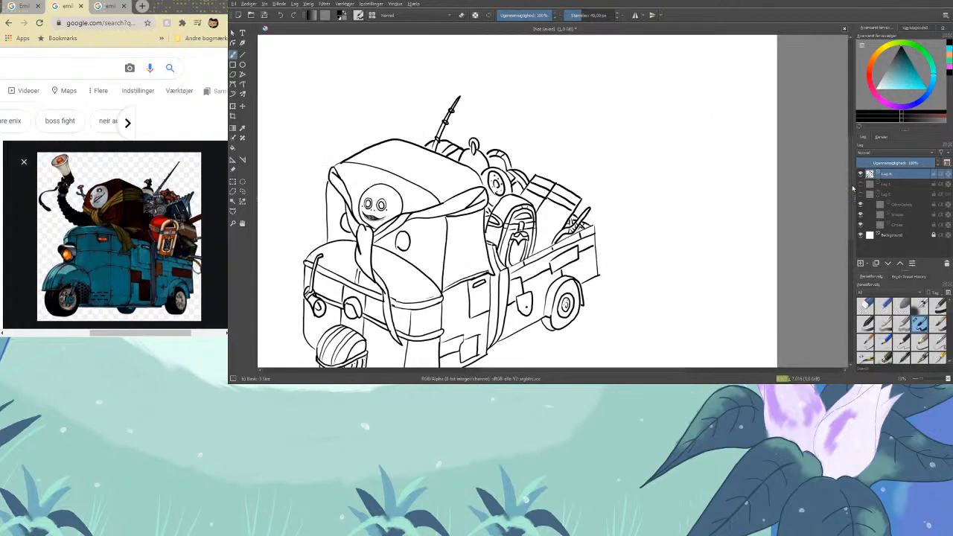
{"action": "left_click_drag", "start_coordinate": [581, 371], "coordinate": [516, 371]}
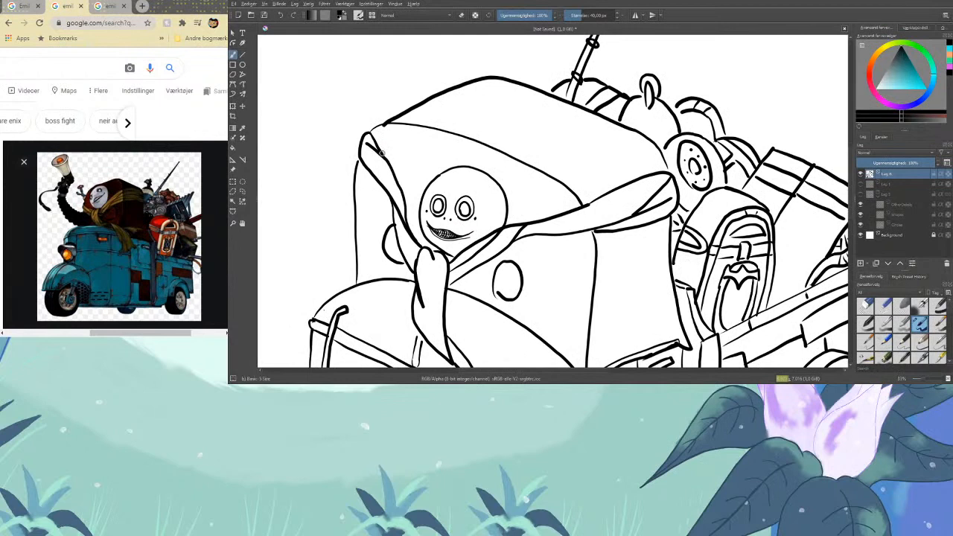
Erase the excess line thickness where the roof's front edge meets its upper left corner
{"action": "key", "text": "e"}
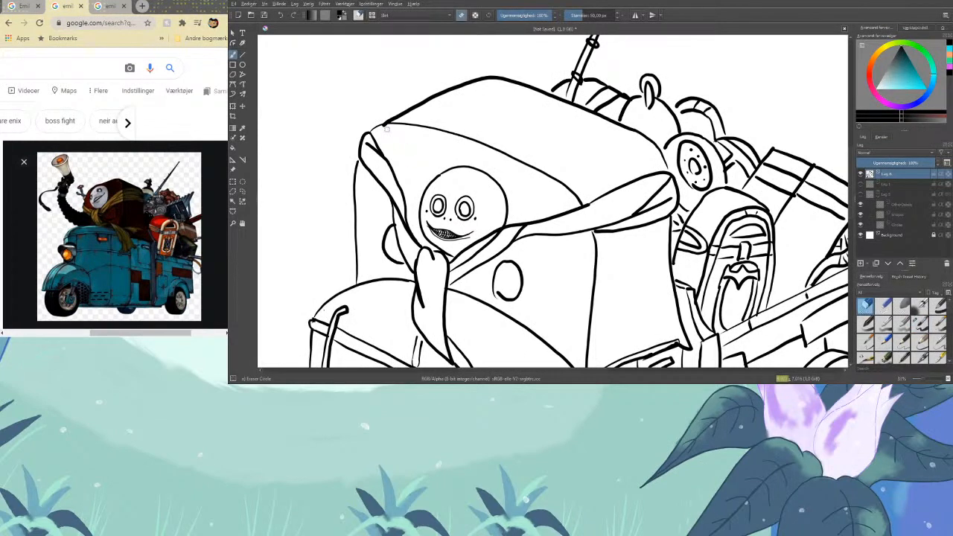
{"action": "mouse_move", "coordinate": [384, 127]}
{"action": "left_mouse_down"}
{"action": "mouse_move", "coordinate": [426, 132]}
{"action": "mouse_move", "coordinate": [404, 117]}
{"action": "mouse_move", "coordinate": [380, 121]}
{"action": "mouse_move", "coordinate": [418, 113]}
{"action": "mouse_move", "coordinate": [385, 119]}
{"action": "mouse_move", "coordinate": [408, 111]}
{"action": "left_mouse_up"}
{"action": "key", "text": "e"}
{"action": "key", "text": "e"}
{"action": "scroll", "coordinate": [648, 263], "scroll_direction": "down", "scroll_amount": 6}
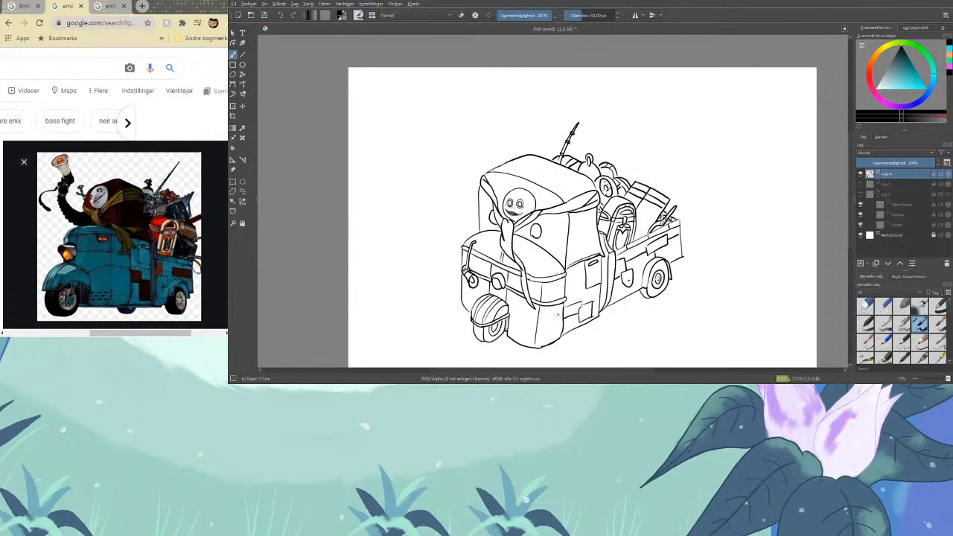
{"action": "key", "text": "e"}
{"action": "key", "text": "plus"}
{"action": "key", "text": "plus"}
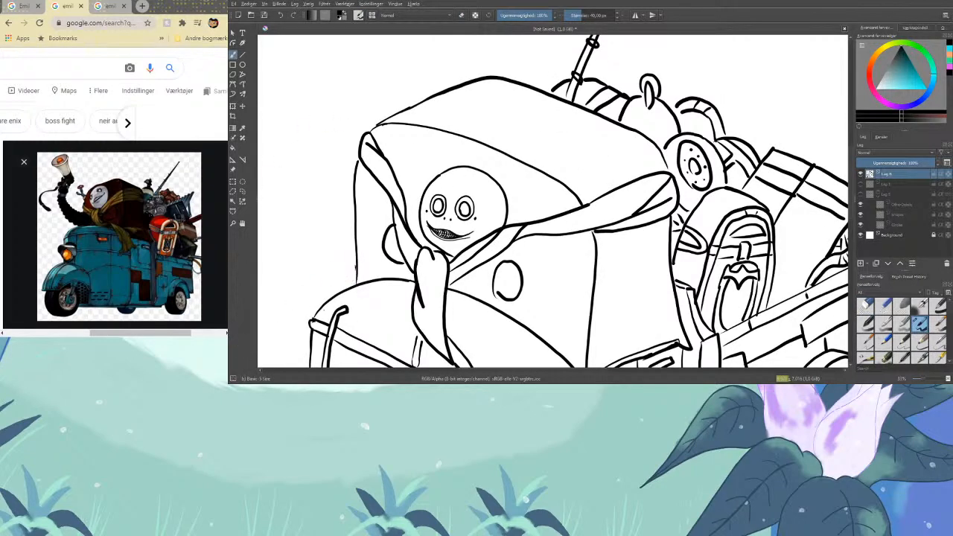
Thicken the outer contour up the boxy body's left side and along the roof to behind its peak
{"action": "mouse_move", "coordinate": [355, 284]}
{"action": "left_mouse_down"}
{"action": "mouse_move", "coordinate": [358, 145]}
{"action": "mouse_move", "coordinate": [351, 168]}
{"action": "mouse_move", "coordinate": [352, 159]}
{"action": "mouse_move", "coordinate": [361, 137]}
{"action": "mouse_move", "coordinate": [367, 130]}
{"action": "mouse_move", "coordinate": [356, 151]}
{"action": "mouse_move", "coordinate": [393, 117]}
{"action": "left_mouse_up"}
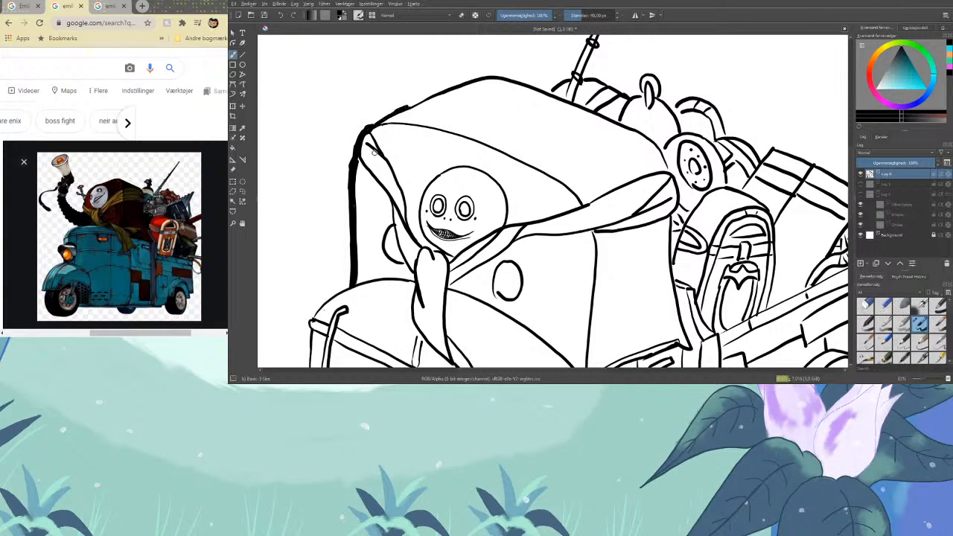
{"action": "mouse_move", "coordinate": [371, 127]}
{"action": "left_mouse_down"}
{"action": "mouse_move", "coordinate": [449, 85]}
{"action": "mouse_move", "coordinate": [493, 75]}
{"action": "mouse_move", "coordinate": [368, 129]}
{"action": "left_mouse_up"}
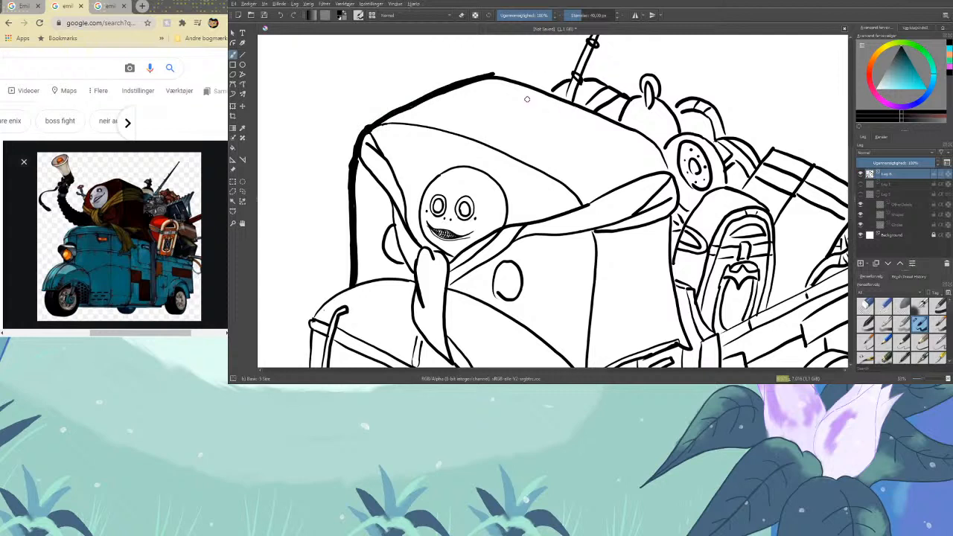
{"action": "mouse_move", "coordinate": [491, 75]}
{"action": "left_mouse_down"}
{"action": "mouse_move", "coordinate": [551, 92]}
{"action": "mouse_move", "coordinate": [574, 76]}
{"action": "left_mouse_up"}
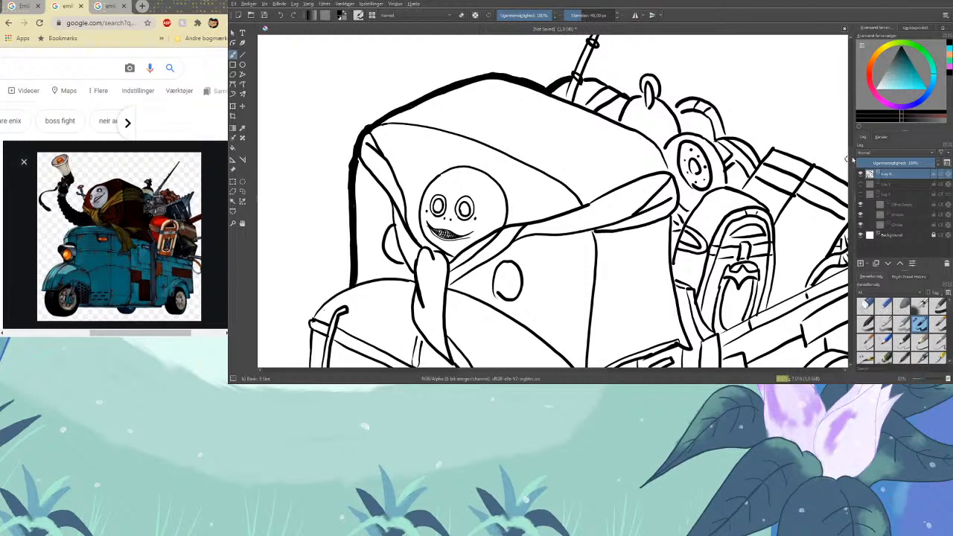
Thicken the outer outline of the antenna, its joints and the ribbed roll behind the roof
{"action": "scroll", "coordinate": [847, 158], "scroll_direction": "up", "scroll_amount": 3}
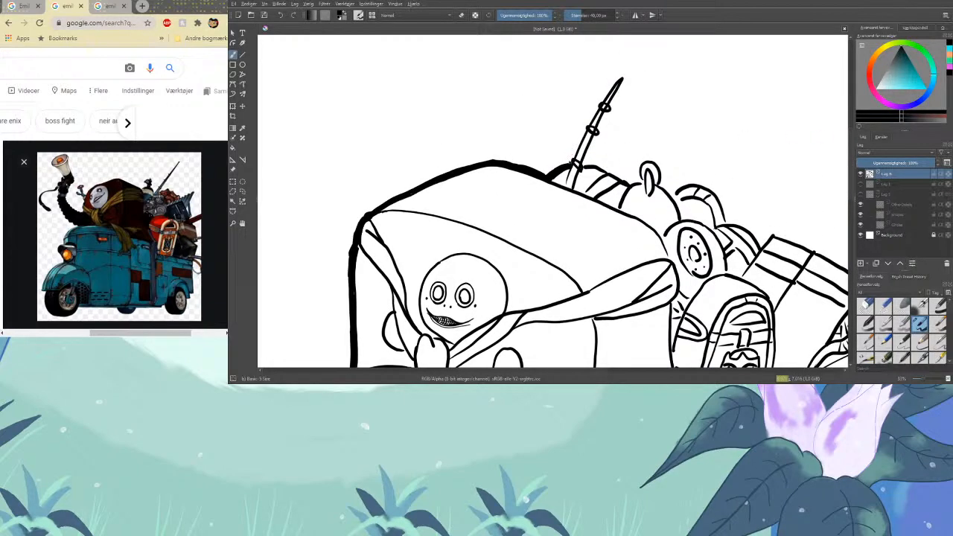
{"action": "mouse_move", "coordinate": [571, 156]}
{"action": "left_mouse_down"}
{"action": "mouse_move", "coordinate": [569, 164]}
{"action": "mouse_move", "coordinate": [624, 76]}
{"action": "mouse_move", "coordinate": [612, 100]}
{"action": "left_mouse_up"}
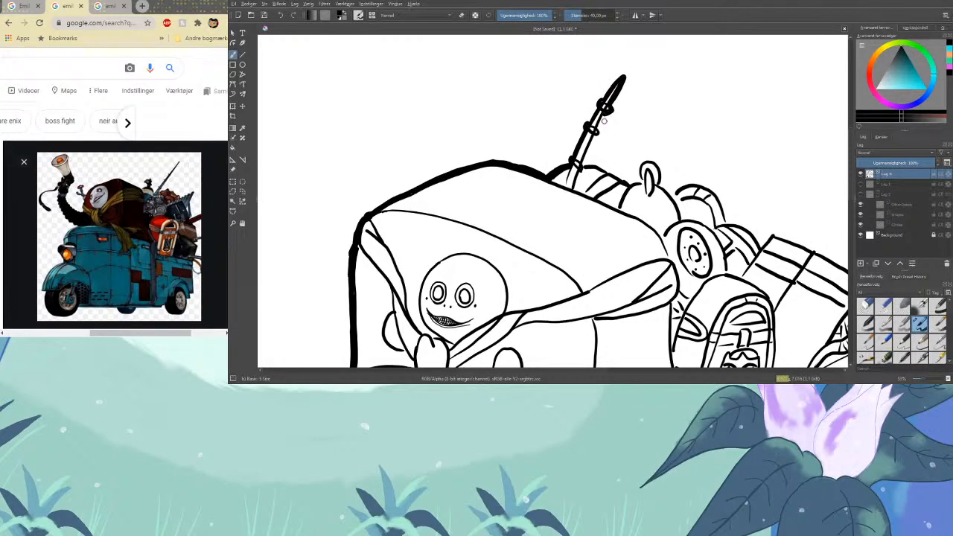
{"action": "mouse_move", "coordinate": [605, 114]}
{"action": "left_mouse_down"}
{"action": "mouse_move", "coordinate": [585, 164]}
{"action": "mouse_move", "coordinate": [632, 182]}
{"action": "left_mouse_up"}
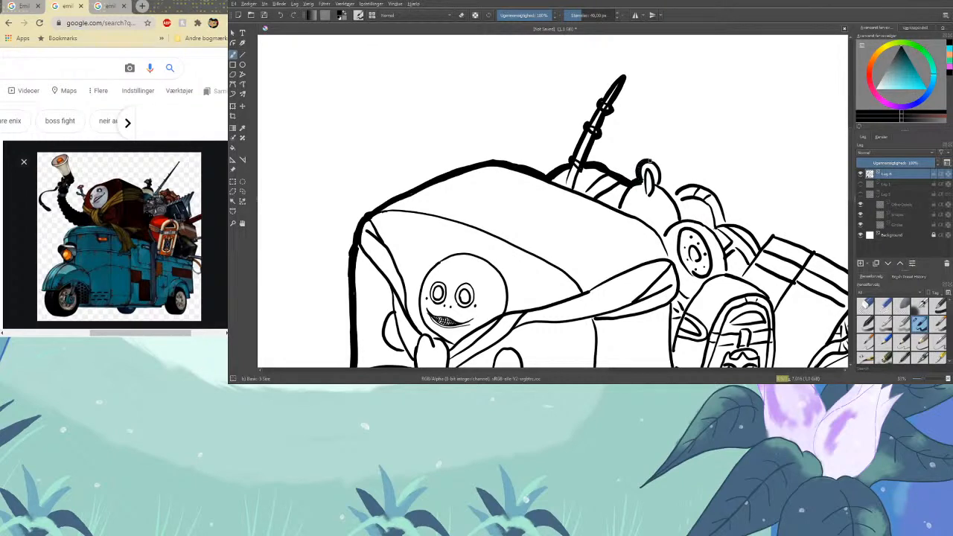
Thicken the outer contour of the ring-topped object, the banded arch and the ribbed cargo behind the spare wheel
{"action": "mouse_move", "coordinate": [638, 171]}
{"action": "left_mouse_down"}
{"action": "mouse_move", "coordinate": [658, 161]}
{"action": "mouse_move", "coordinate": [662, 183]}
{"action": "left_mouse_up"}
{"action": "mouse_move", "coordinate": [672, 193]}
{"action": "left_mouse_down"}
{"action": "mouse_move", "coordinate": [704, 181]}
{"action": "mouse_move", "coordinate": [728, 223]}
{"action": "mouse_move", "coordinate": [712, 210]}
{"action": "mouse_move", "coordinate": [710, 224]}
{"action": "mouse_move", "coordinate": [698, 199]}
{"action": "left_mouse_up"}
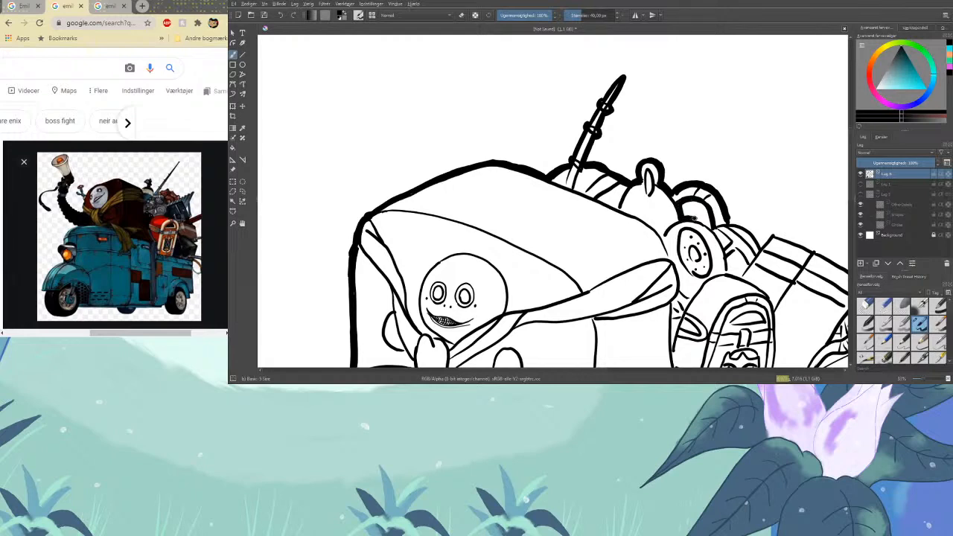
{"action": "mouse_move", "coordinate": [691, 217]}
{"action": "left_mouse_down"}
{"action": "mouse_move", "coordinate": [707, 226]}
{"action": "mouse_move", "coordinate": [698, 204]}
{"action": "mouse_move", "coordinate": [718, 200]}
{"action": "mouse_move", "coordinate": [730, 214]}
{"action": "left_mouse_up"}
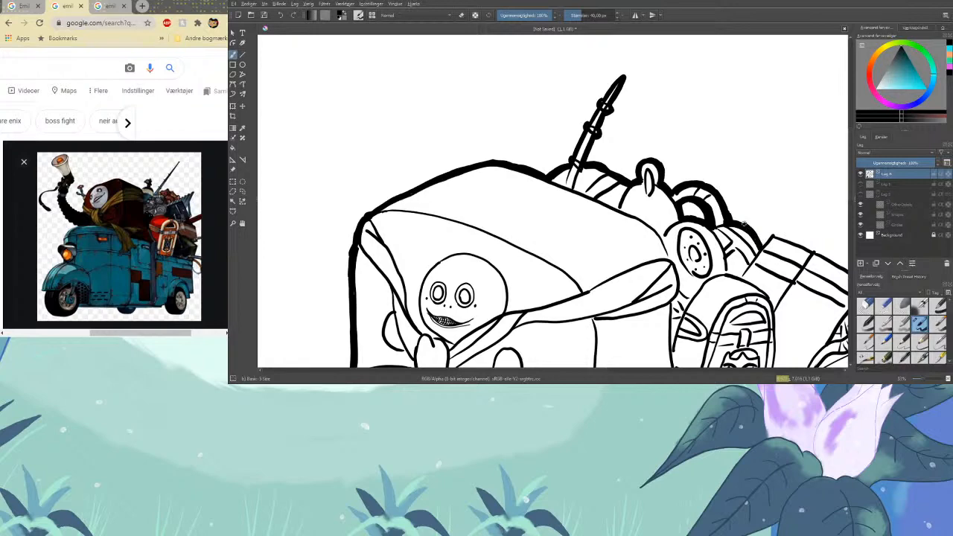
{"action": "left_click_drag", "start_coordinate": [737, 219], "coordinate": [761, 242]}
Thicken the outer edges of the tilted crate and the rounded rod beside it, erasing the overshoot at the crate's corner
{"action": "left_click_drag", "start_coordinate": [570, 370], "coordinate": [620, 370]}
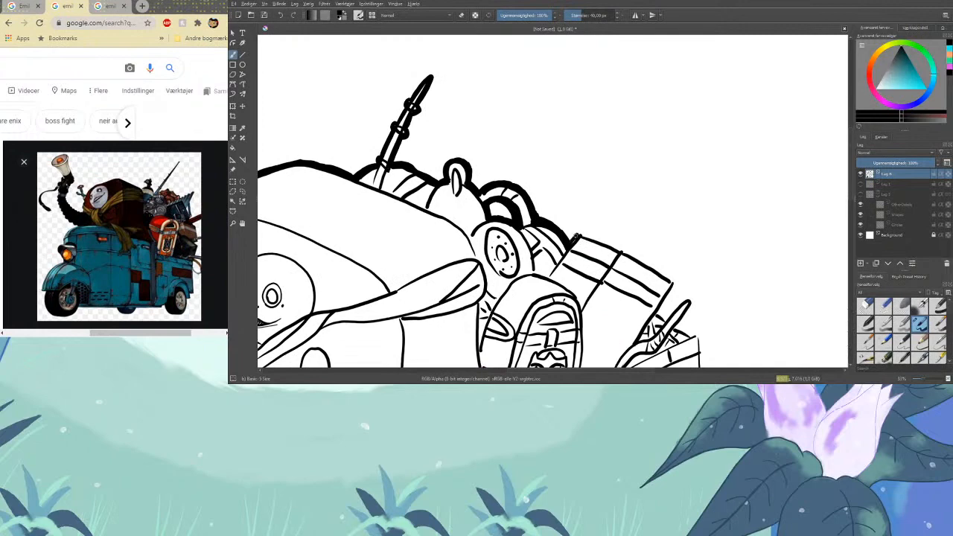
{"action": "scroll", "coordinate": [853, 179], "scroll_direction": "down", "scroll_amount": 2}
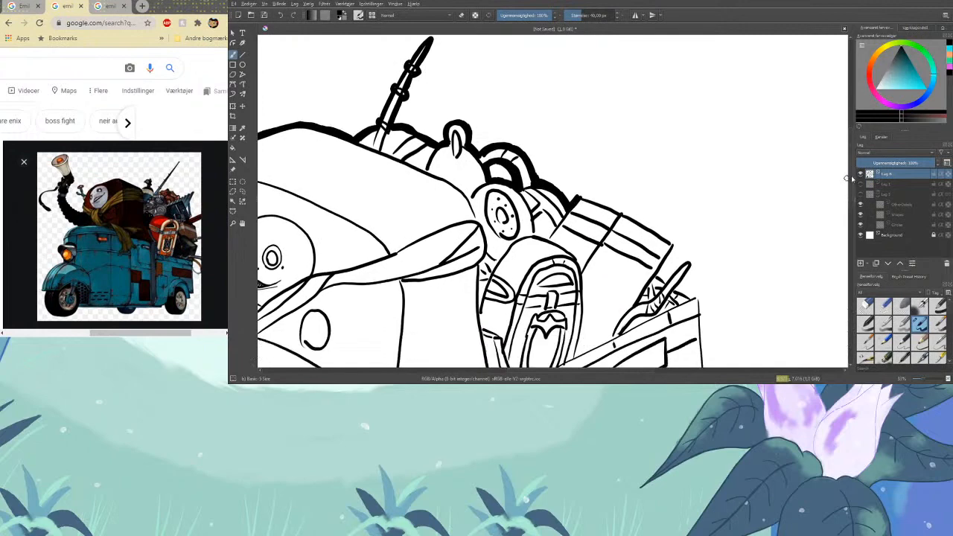
{"action": "scroll", "coordinate": [853, 179], "scroll_direction": "down", "scroll_amount": 2}
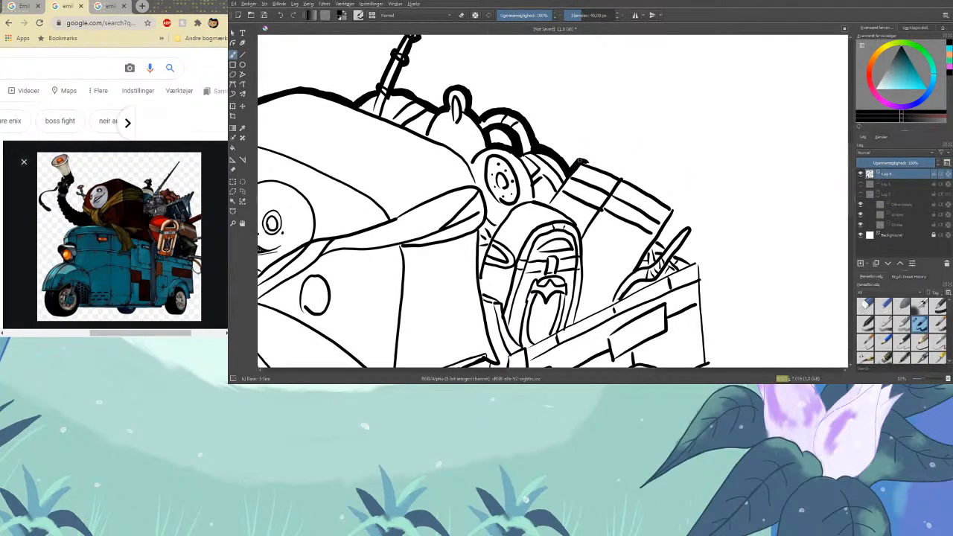
{"action": "left_click_drag", "start_coordinate": [581, 161], "coordinate": [672, 205]}
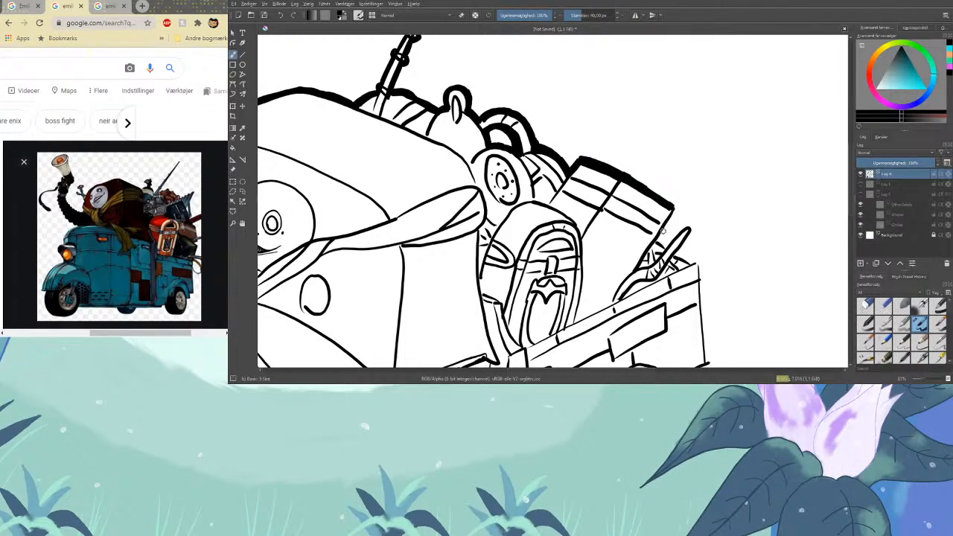
{"action": "left_click_drag", "start_coordinate": [674, 209], "coordinate": [660, 240]}
{"action": "key", "text": "e"}
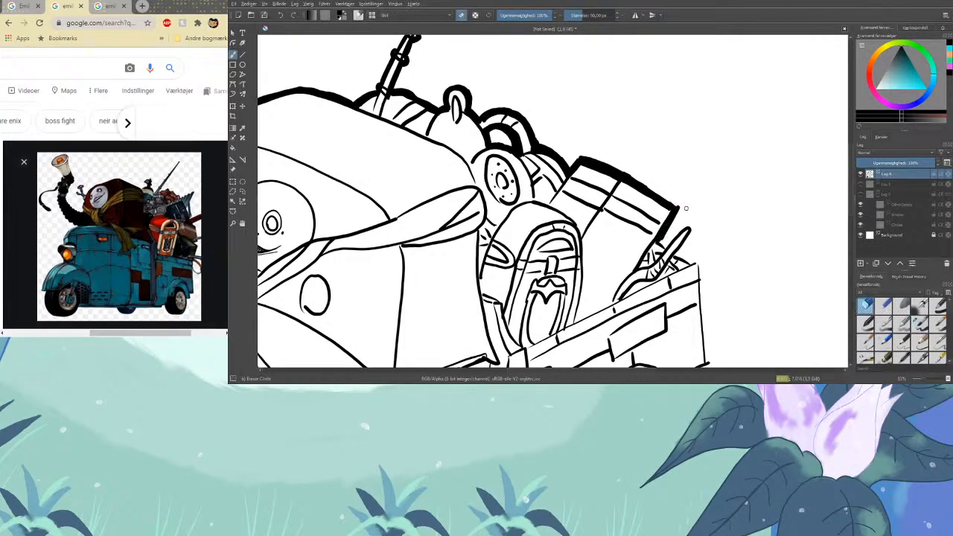
{"action": "key", "text": "e"}
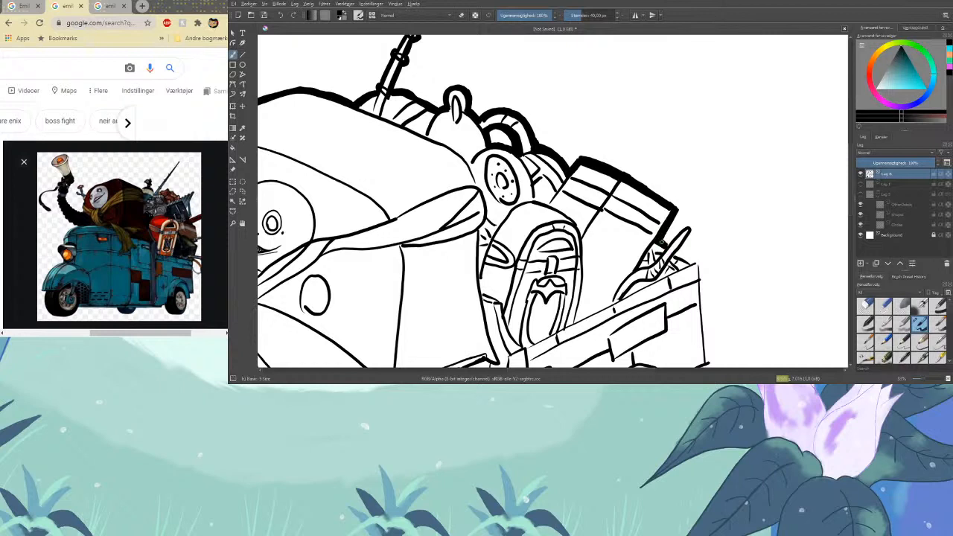
{"action": "mouse_move", "coordinate": [663, 244]}
{"action": "left_mouse_down"}
{"action": "mouse_move", "coordinate": [692, 227]}
{"action": "mouse_move", "coordinate": [676, 244]}
{"action": "mouse_move", "coordinate": [691, 262]}
{"action": "left_mouse_up"}
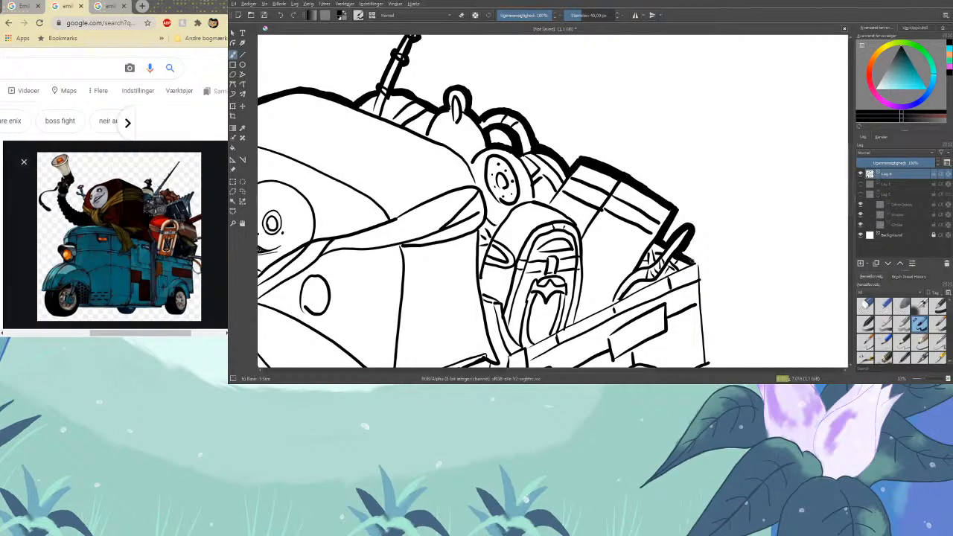
Thicken the truck bed's rear edge from the top rail to the lower corner and in toward the wheel arch
{"action": "scroll", "coordinate": [853, 179], "scroll_direction": "down", "scroll_amount": 3}
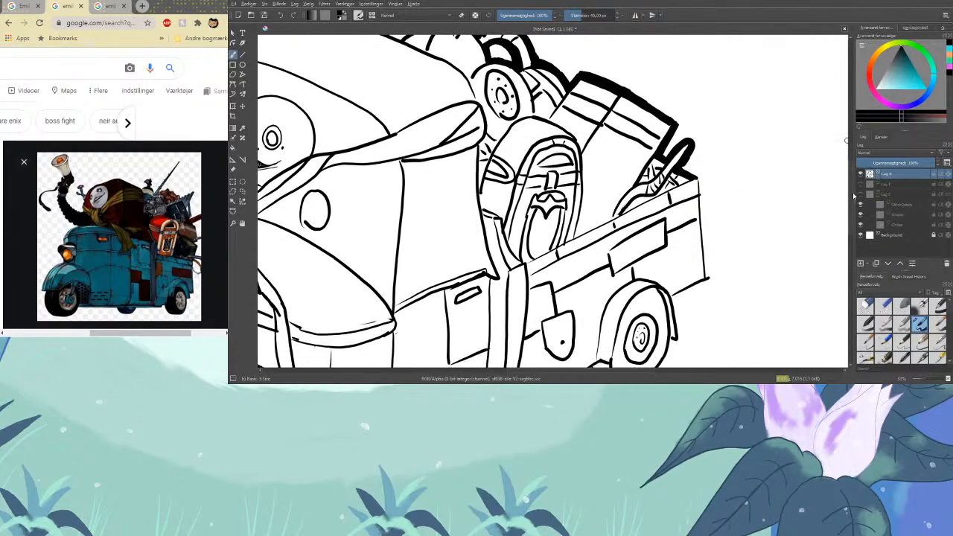
{"action": "scroll", "coordinate": [855, 195], "scroll_direction": "down", "scroll_amount": 1}
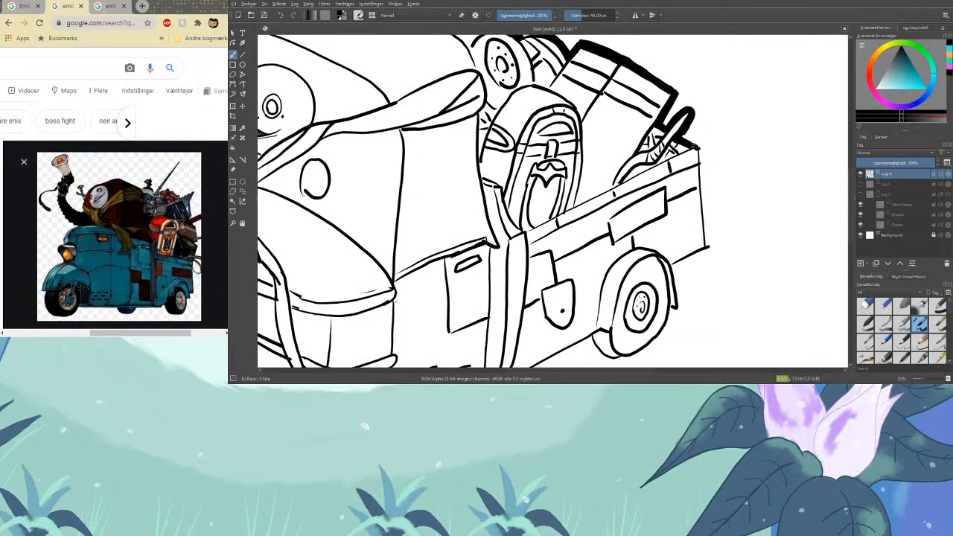
{"action": "left_click_drag", "start_coordinate": [694, 143], "coordinate": [708, 241]}
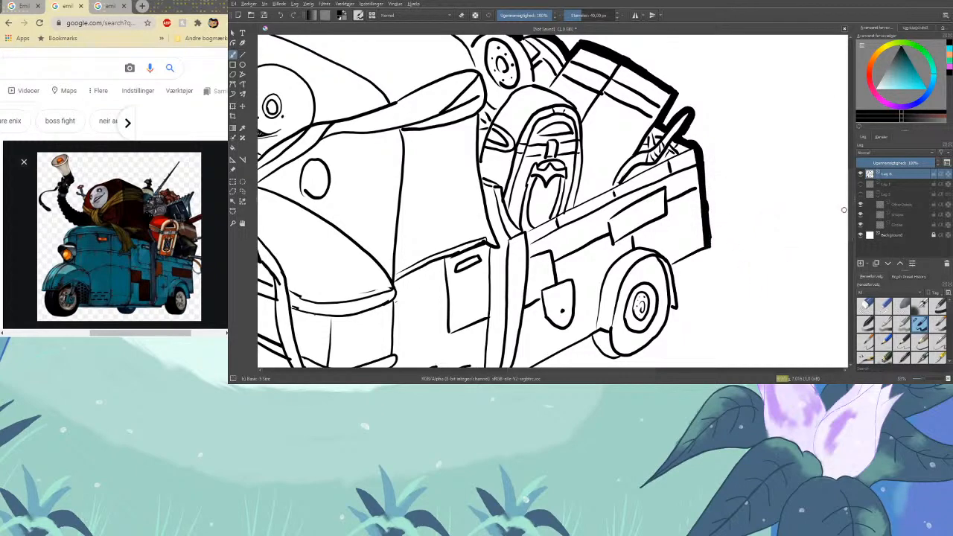
{"action": "scroll", "coordinate": [708, 241], "scroll_direction": "down", "scroll_amount": 2}
{"action": "mouse_move", "coordinate": [676, 224]}
{"action": "left_mouse_down"}
{"action": "mouse_move", "coordinate": [702, 212]}
{"action": "mouse_move", "coordinate": [678, 227]}
{"action": "left_mouse_up"}
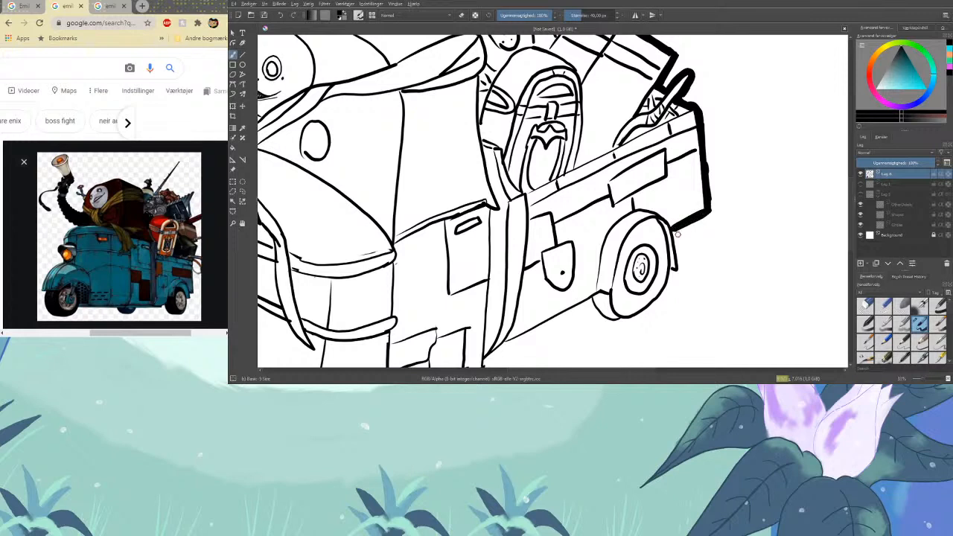
Thicken the outline of the rear fender flap and the underside of the rear wheel
{"action": "left_click_drag", "start_coordinate": [674, 231], "coordinate": [678, 274]}
{"action": "mouse_move", "coordinate": [673, 274]}
{"action": "left_mouse_down"}
{"action": "mouse_move", "coordinate": [670, 187]}
{"action": "mouse_move", "coordinate": [673, 209]}
{"action": "mouse_move", "coordinate": [625, 241]}
{"action": "left_mouse_up"}
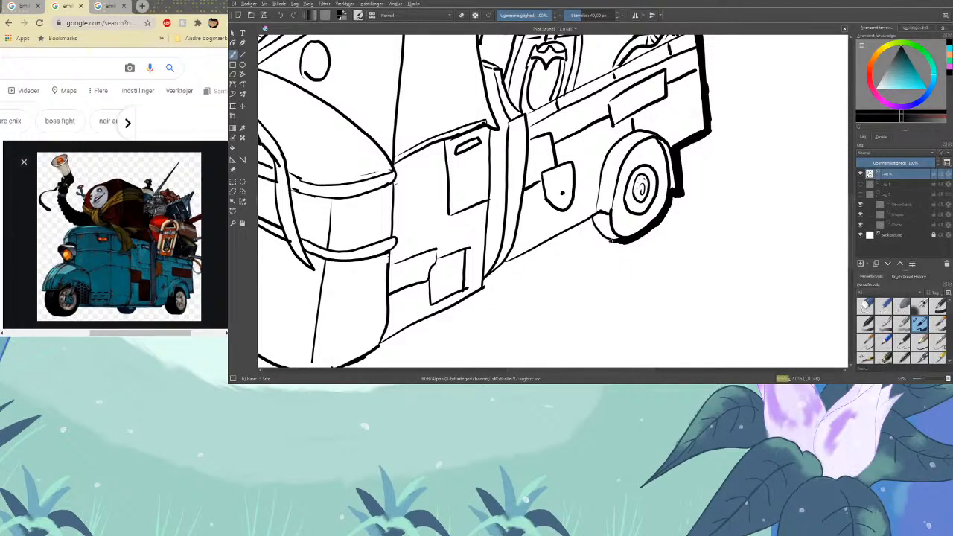
{"action": "left_click_drag", "start_coordinate": [619, 242], "coordinate": [592, 223]}
{"action": "left_click_drag", "start_coordinate": [594, 228], "coordinate": [584, 211]}
Thicken the truck body's lower side edge from the rear wheel to the cab's bottom front corner
{"action": "left_click_drag", "start_coordinate": [627, 371], "coordinate": [599, 371]}
{"action": "left_click_drag", "start_coordinate": [702, 219], "coordinate": [613, 266]}
{"action": "left_click_drag", "start_coordinate": [623, 260], "coordinate": [595, 281]}
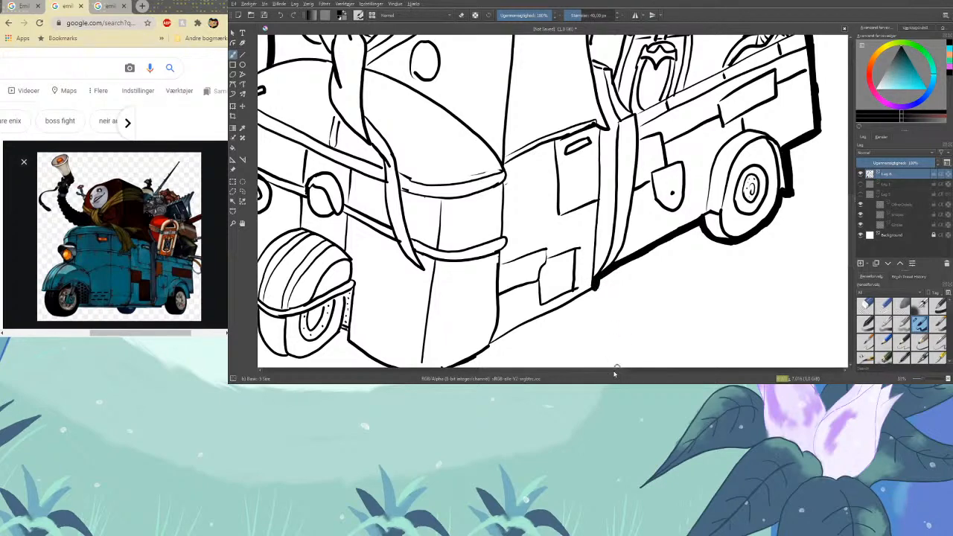
{"action": "left_click_drag", "start_coordinate": [616, 370], "coordinate": [586, 372]}
{"action": "scroll", "coordinate": [850, 239], "scroll_direction": "down", "scroll_amount": 2}
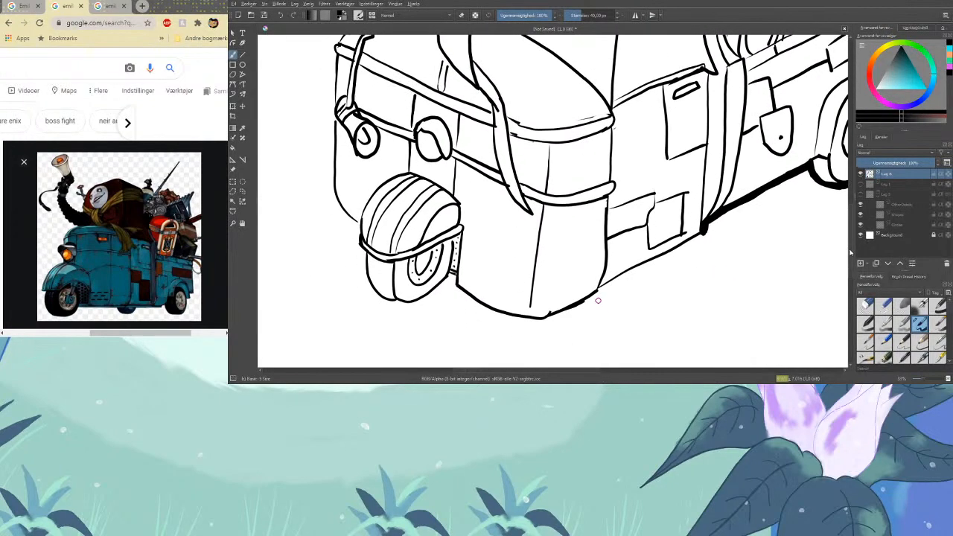
{"action": "left_click_drag", "start_coordinate": [701, 236], "coordinate": [630, 275]}
{"action": "mouse_move", "coordinate": [676, 251]}
{"action": "left_mouse_down"}
{"action": "mouse_move", "coordinate": [552, 319]}
{"action": "mouse_move", "coordinate": [567, 311]}
{"action": "left_mouse_up"}
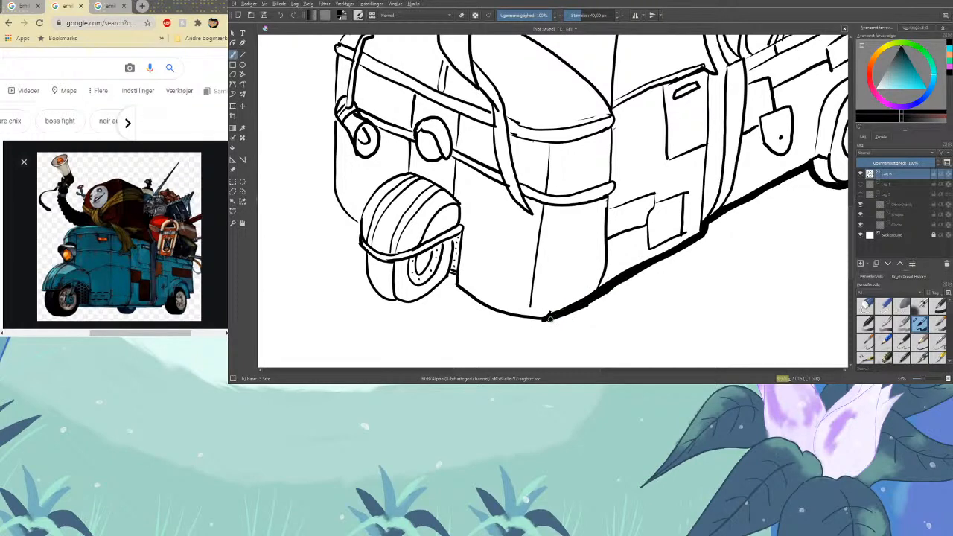
Erase the thick line's overshoot at the cab's bottom front corner
{"action": "key", "text": "e"}
{"action": "key", "text": "slash"}
{"action": "mouse_move", "coordinate": [549, 319]}
{"action": "left_mouse_down"}
{"action": "mouse_move", "coordinate": [534, 327]}
{"action": "mouse_move", "coordinate": [547, 328]}
{"action": "left_mouse_up"}
{"action": "key", "text": "slash"}
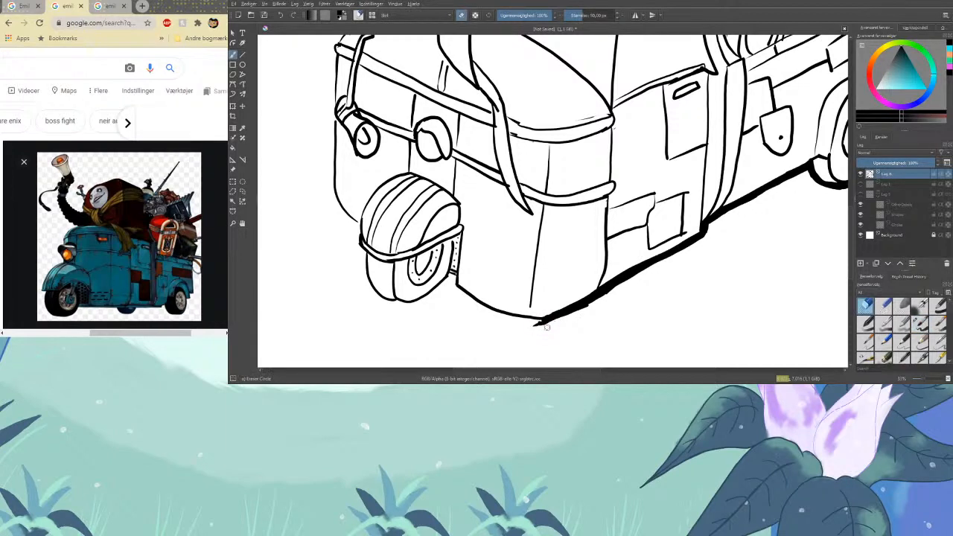
{"action": "key", "text": "slash"}
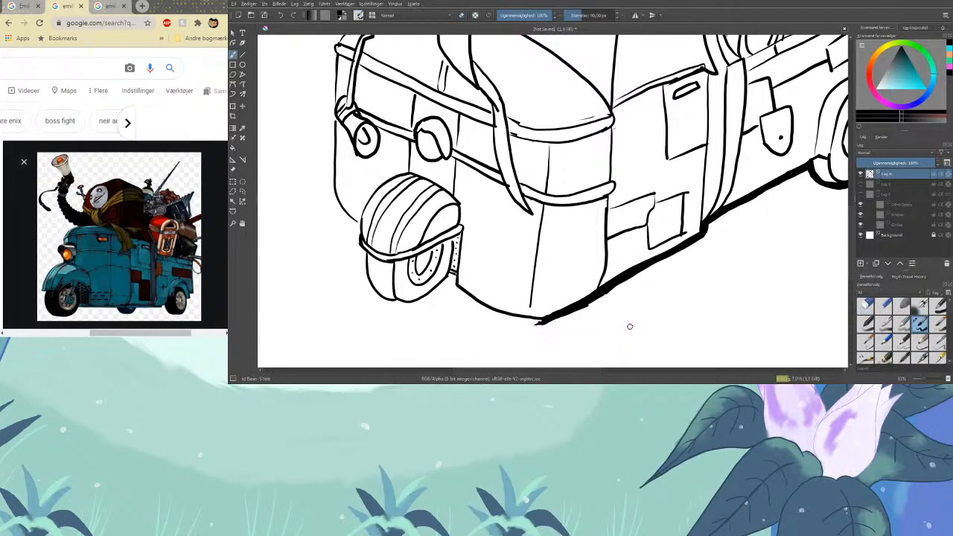
Thicken the cab's curved bottom front edge and the outer outline of the front wheel up to its fender
{"action": "scroll", "coordinate": [803, 267], "scroll_direction": "down", "scroll_amount": 3}
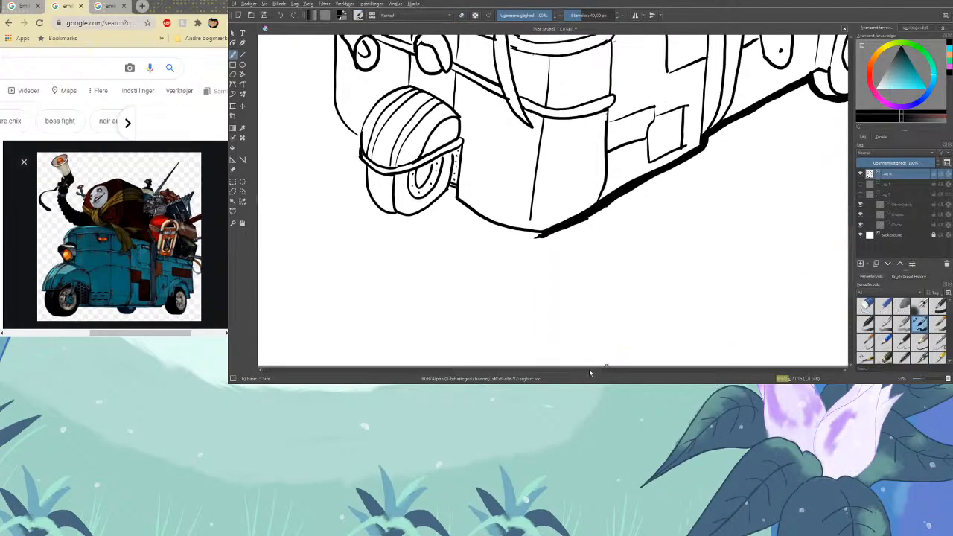
{"action": "left_click_drag", "start_coordinate": [590, 371], "coordinate": [573, 370]}
{"action": "left_click_drag", "start_coordinate": [614, 234], "coordinate": [552, 221]}
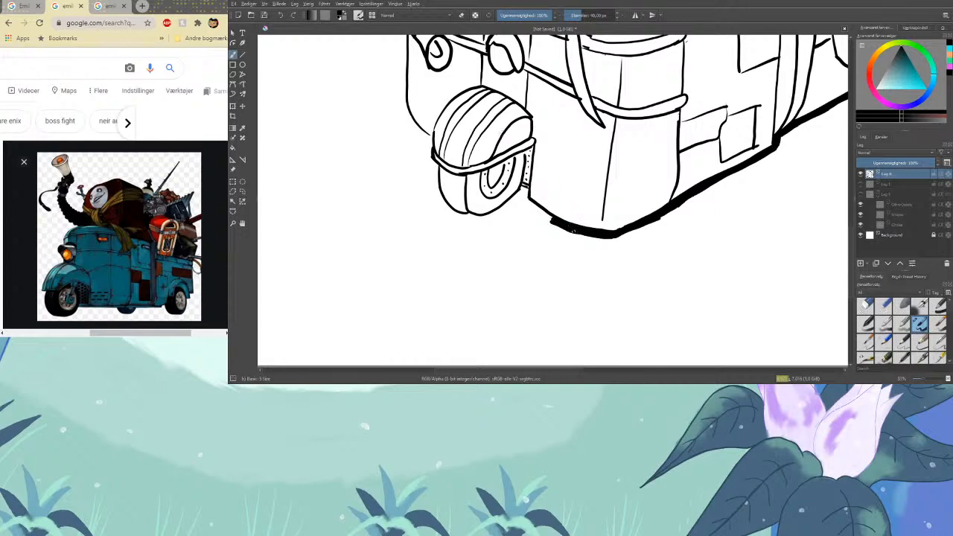
{"action": "left_click_drag", "start_coordinate": [551, 222], "coordinate": [538, 213]}
{"action": "mouse_move", "coordinate": [584, 234]}
{"action": "left_mouse_down"}
{"action": "mouse_move", "coordinate": [529, 201]}
{"action": "mouse_move", "coordinate": [560, 225]}
{"action": "left_mouse_up"}
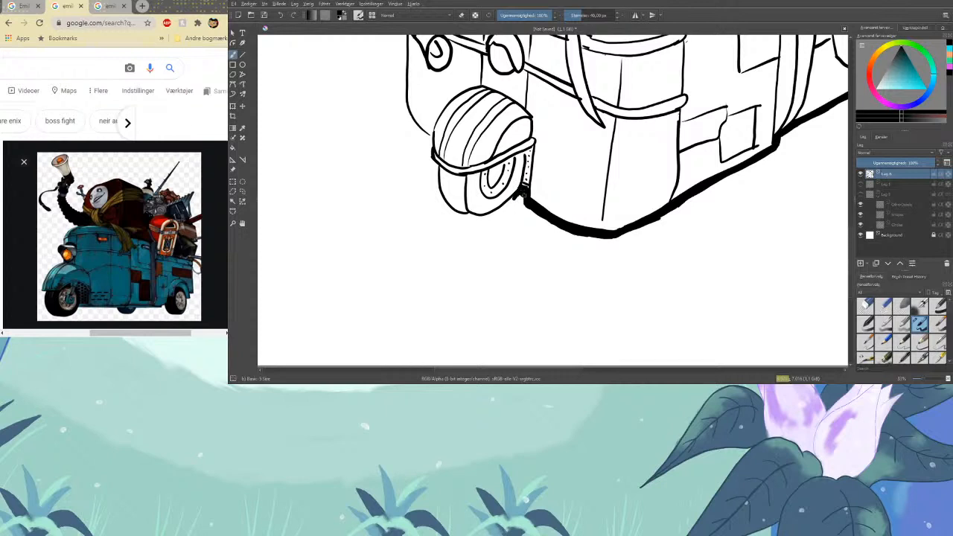
{"action": "mouse_move", "coordinate": [496, 215]}
{"action": "left_mouse_down"}
{"action": "mouse_move", "coordinate": [521, 190]}
{"action": "mouse_move", "coordinate": [494, 222]}
{"action": "mouse_move", "coordinate": [460, 210]}
{"action": "mouse_move", "coordinate": [467, 208]}
{"action": "mouse_move", "coordinate": [487, 217]}
{"action": "mouse_move", "coordinate": [465, 218]}
{"action": "mouse_move", "coordinate": [445, 208]}
{"action": "mouse_move", "coordinate": [435, 164]}
{"action": "left_mouse_up"}
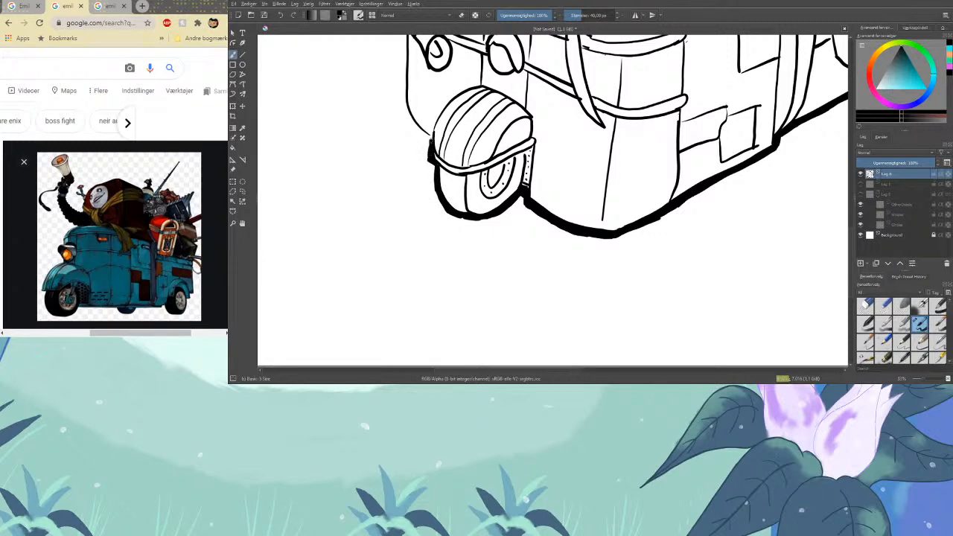
{"action": "left_click_drag", "start_coordinate": [430, 152], "coordinate": [428, 146]}
Thicken the cab's left outer contour from the front fender up to the corner of the hood
{"action": "left_click_drag", "start_coordinate": [417, 128], "coordinate": [404, 96]}
{"action": "scroll", "coordinate": [834, 238], "scroll_direction": "up", "scroll_amount": 4}
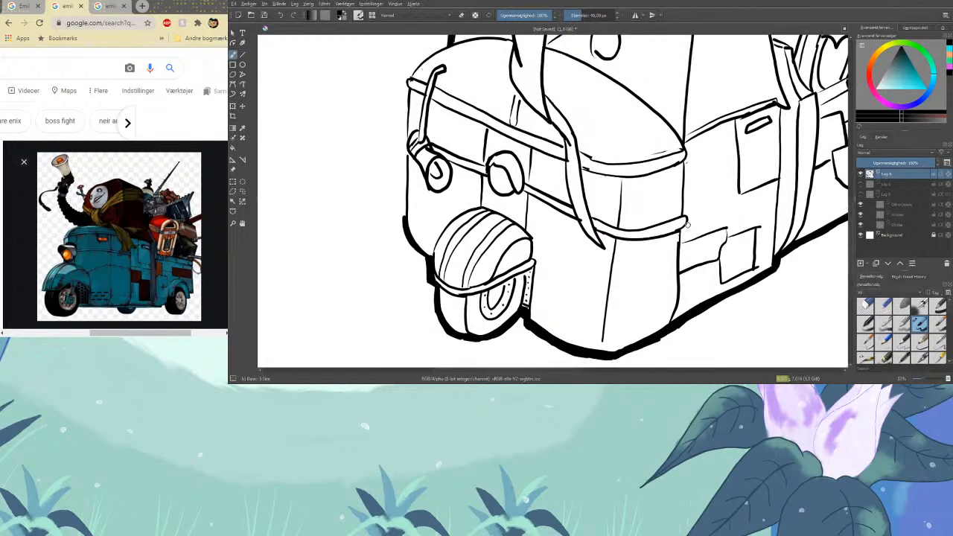
{"action": "left_click_drag", "start_coordinate": [404, 221], "coordinate": [405, 192]}
{"action": "mouse_move", "coordinate": [403, 195]}
{"action": "left_mouse_down"}
{"action": "mouse_move", "coordinate": [405, 78]}
{"action": "mouse_move", "coordinate": [419, 62]}
{"action": "left_mouse_up"}
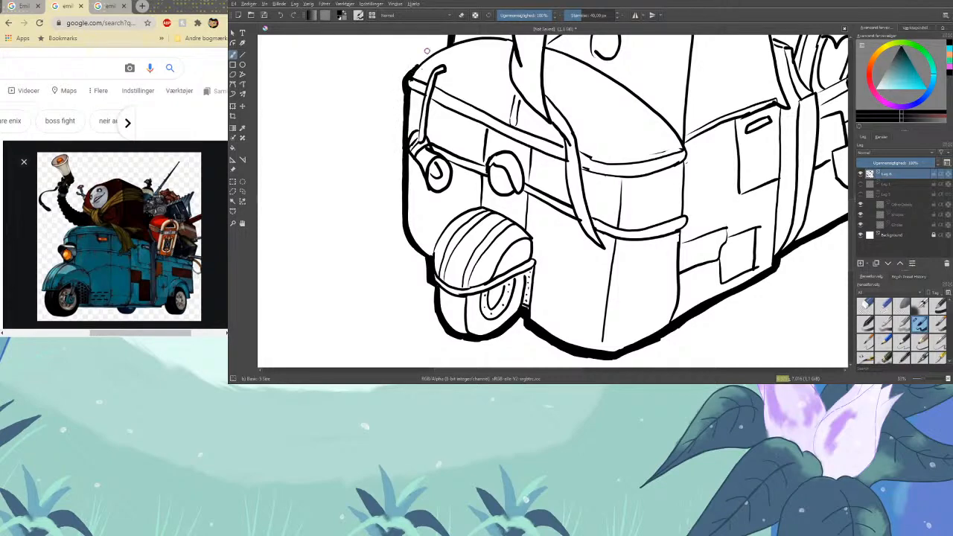
{"action": "scroll", "coordinate": [417, 164], "scroll_direction": "up", "scroll_amount": 3}
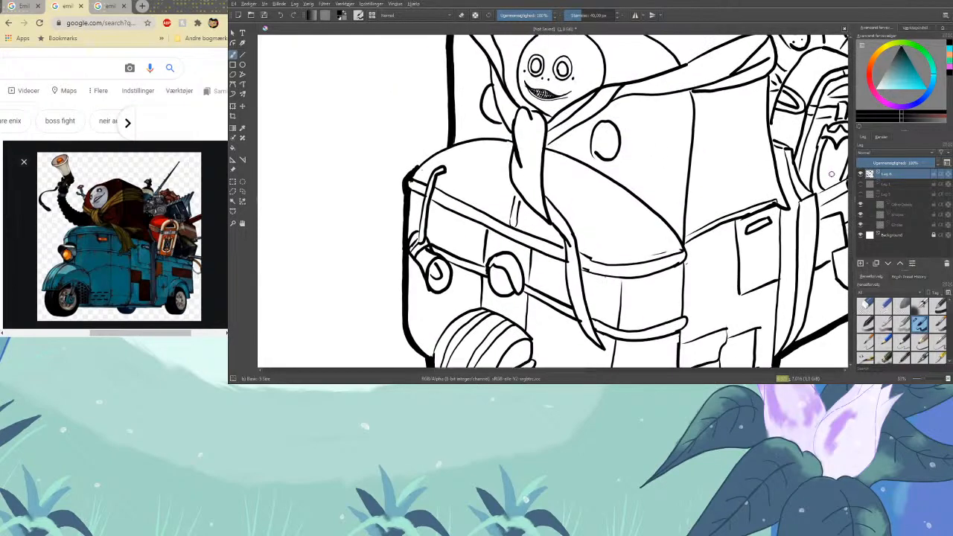
Thicken and round off the outer outline around the hood's left corner
{"action": "mouse_move", "coordinate": [417, 165]}
{"action": "left_mouse_down"}
{"action": "mouse_move", "coordinate": [453, 142]}
{"action": "mouse_move", "coordinate": [407, 172]}
{"action": "mouse_move", "coordinate": [403, 203]}
{"action": "left_mouse_up"}
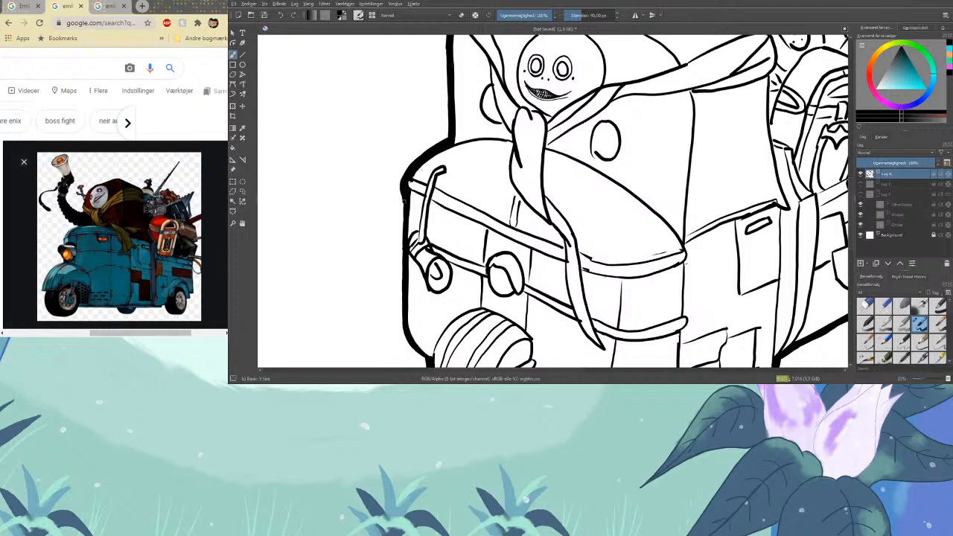
{"action": "key", "text": "e"}
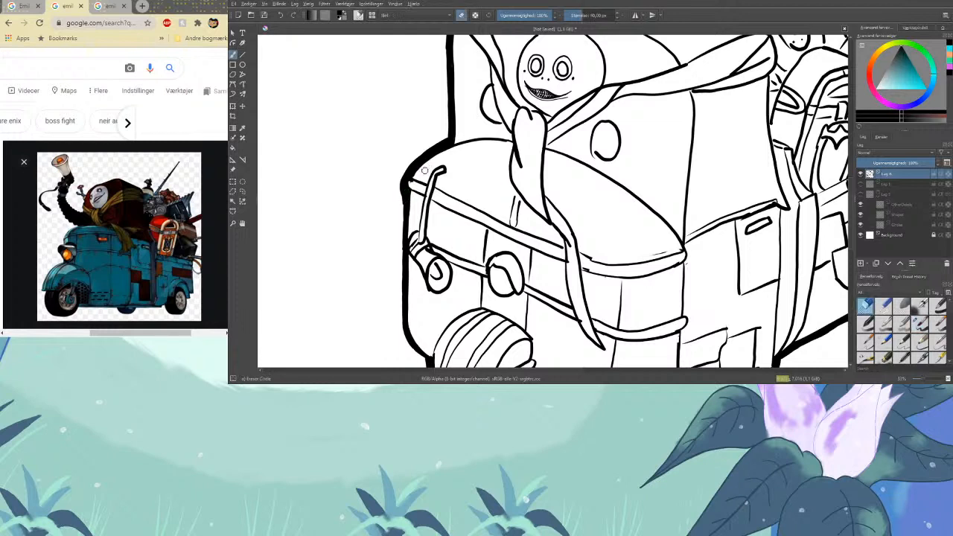
{"action": "key", "text": "e"}
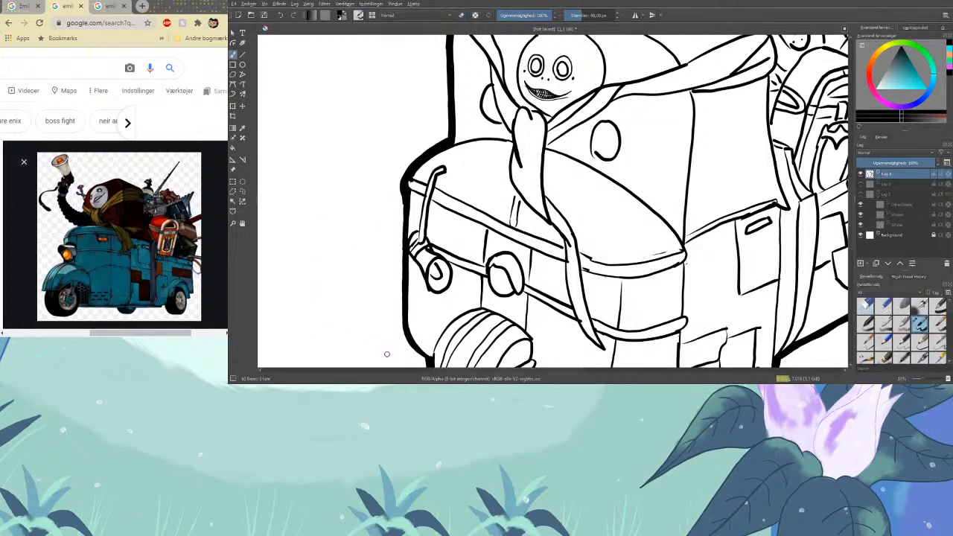
Rename the finished line art layer as Lineart
{"action": "mouse_move", "coordinate": [852, 218]}
{"action": "left_mouse_down"}
{"action": "mouse_move", "coordinate": [850, 185]}
{"action": "mouse_move", "coordinate": [849, 253]}
{"action": "left_mouse_up"}
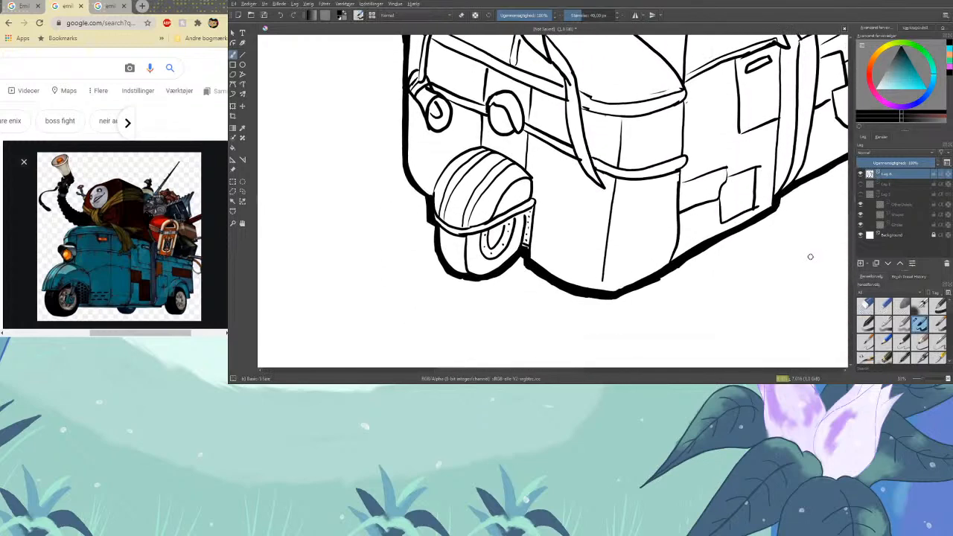
{"action": "key", "text": "minus"}
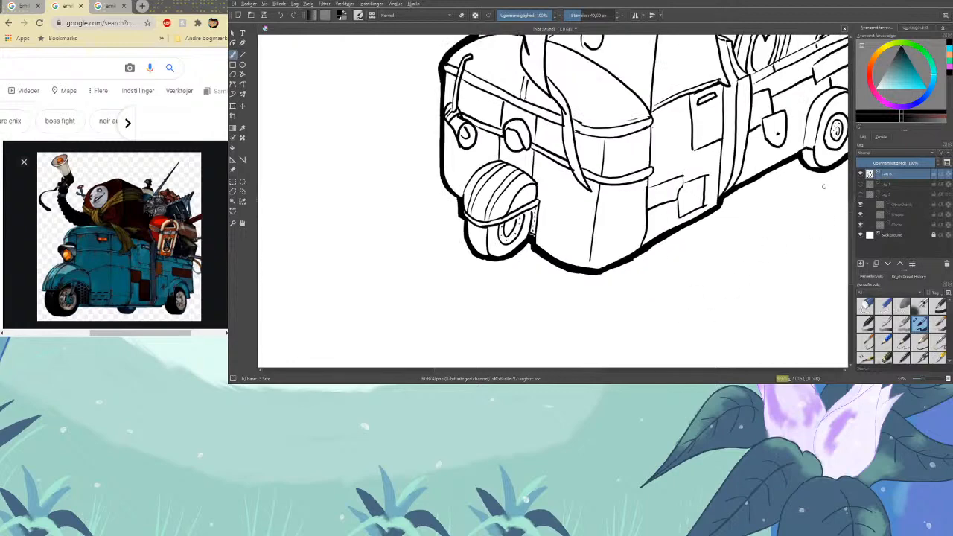
{"action": "left_click_drag", "start_coordinate": [850, 215], "coordinate": [849, 187]}
{"action": "key", "text": "minus"}
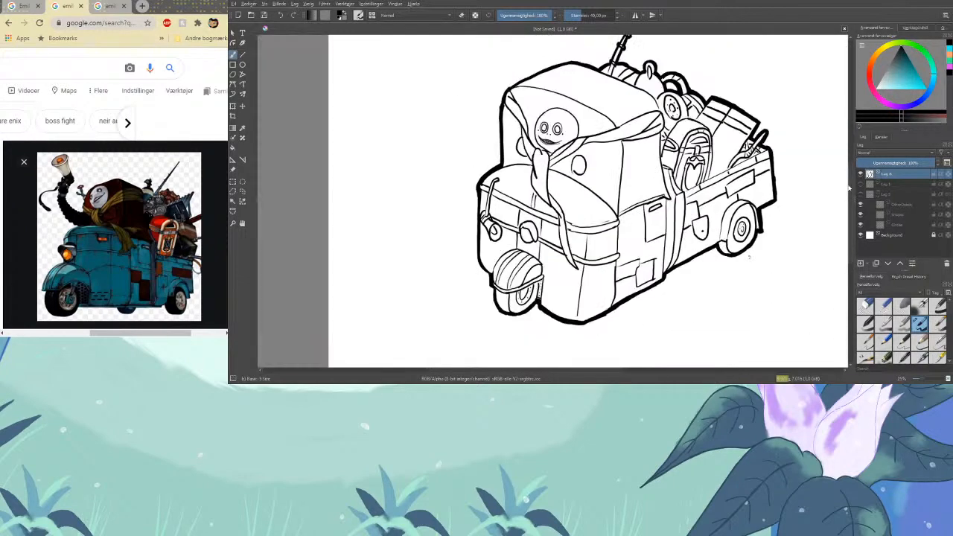
{"action": "key", "text": "minus"}
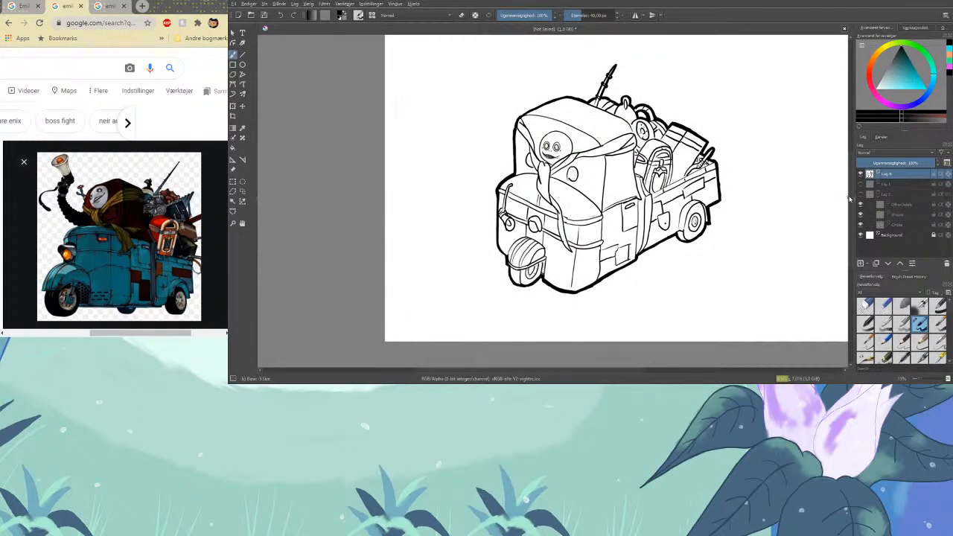
{"action": "left_click_drag", "start_coordinate": [853, 205], "coordinate": [854, 201]}
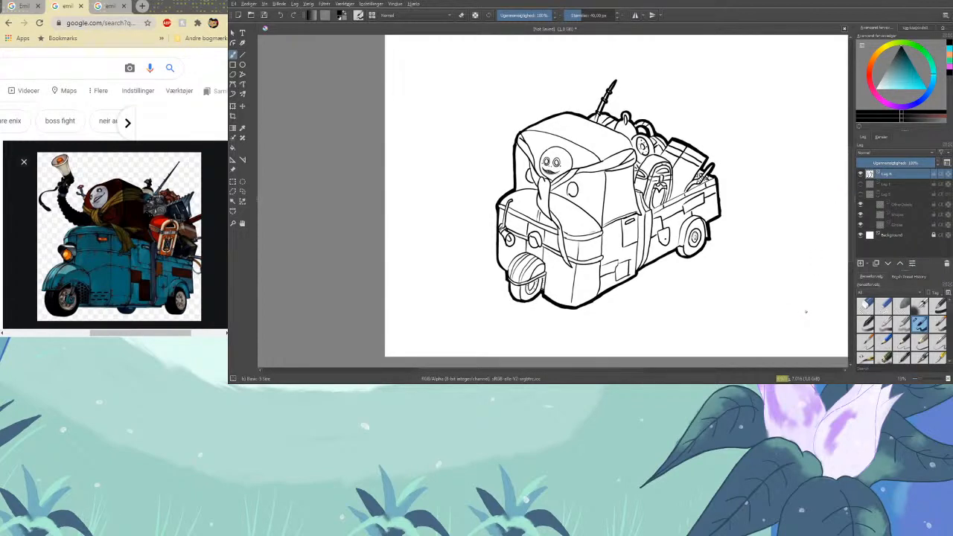
{"action": "double_click", "coordinate": [892, 175]}
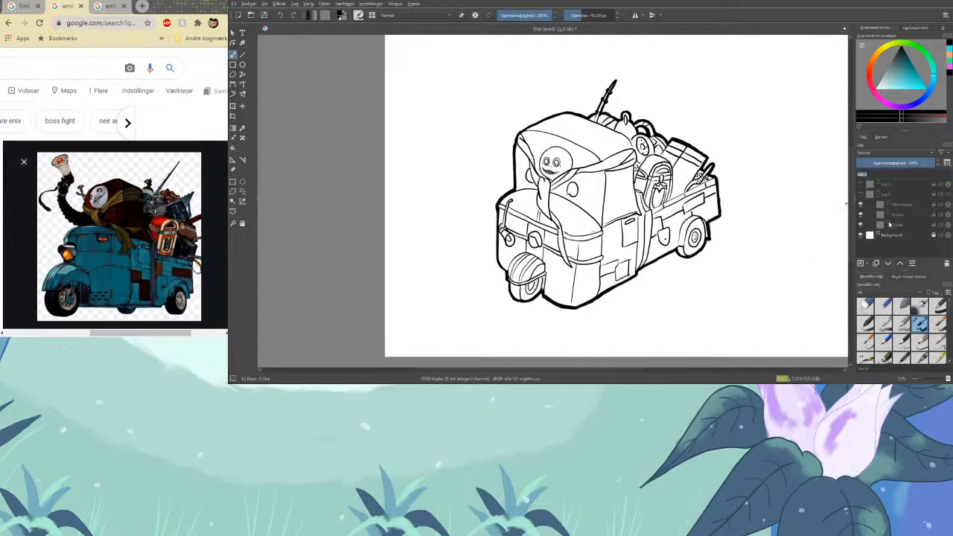
{"action": "type", "text": "Lineart"}
{"action": "key", "text": "Return"}
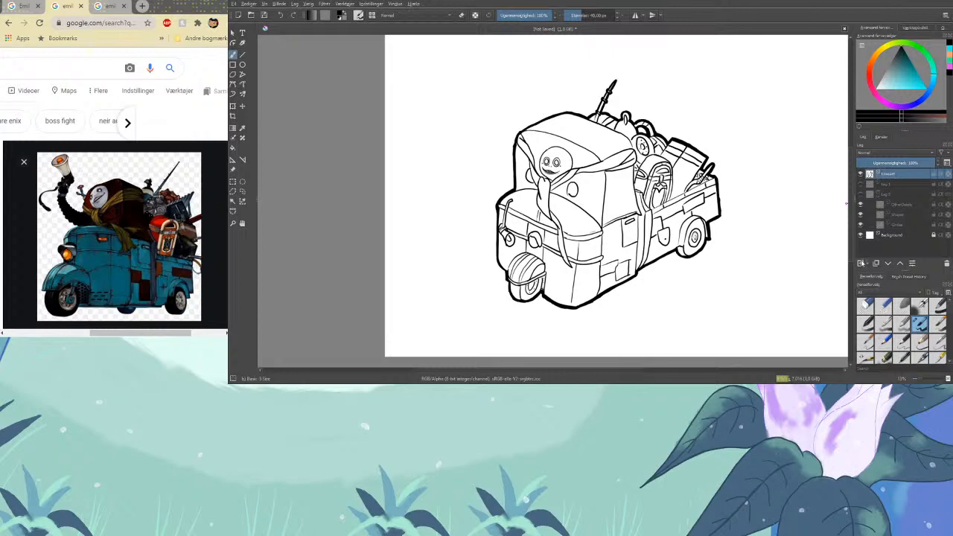
Add a new layer named Colour and place it directly beneath the Lineart layer
{"action": "left_click", "coordinate": [861, 262]}
{"action": "double_click", "coordinate": [900, 177]}
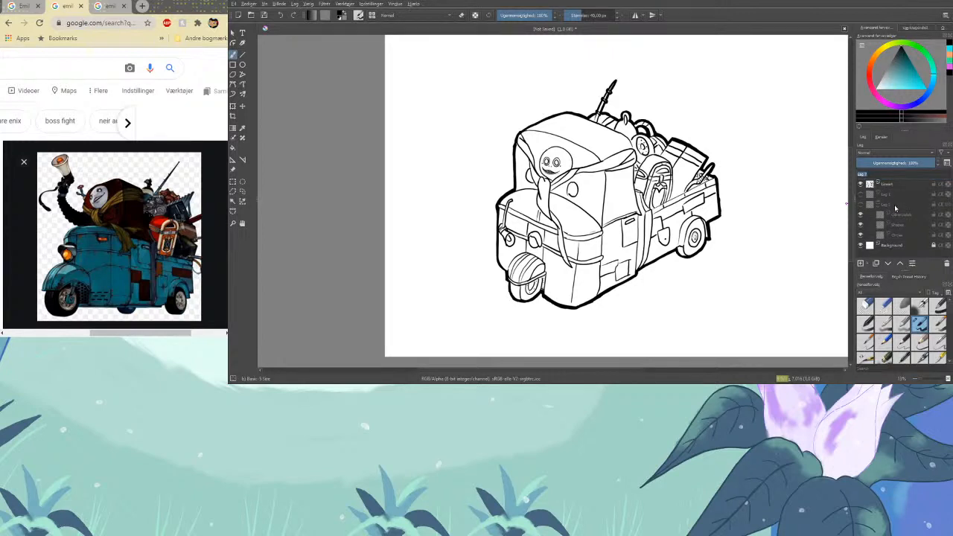
{"action": "type", "text": "Colour"}
{"action": "key", "text": "Return"}
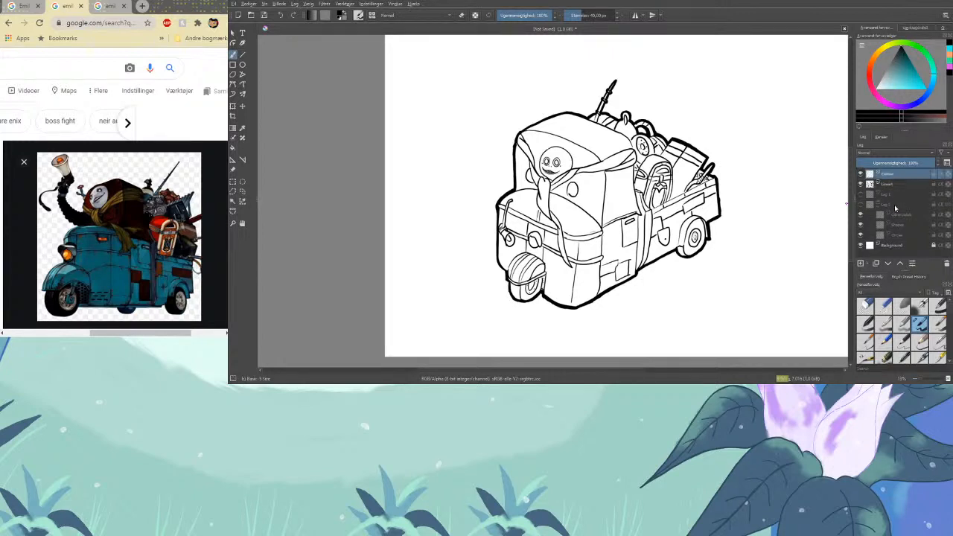
{"action": "left_click_drag", "start_coordinate": [893, 176], "coordinate": [899, 190]}
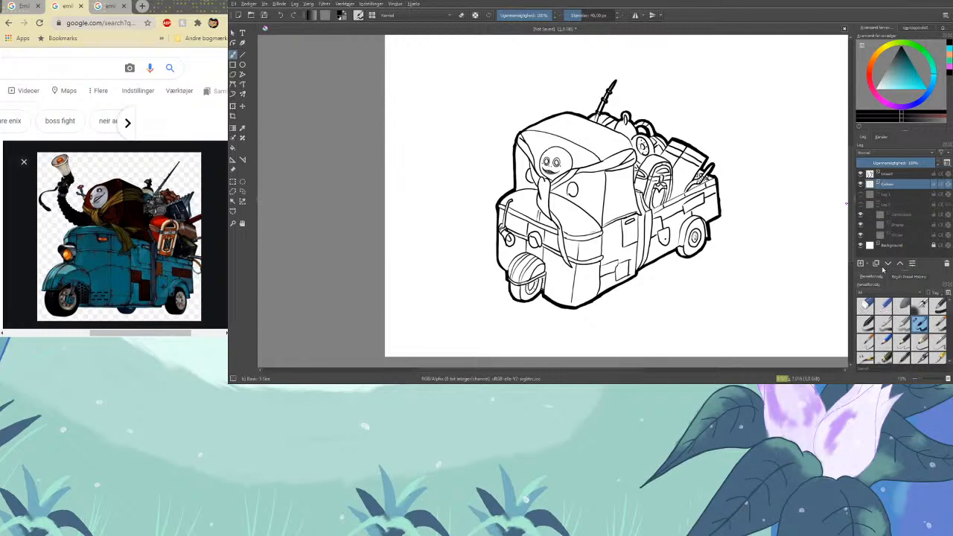
Change the brush colour to orange-red for painting the character's body
{"action": "mouse_move", "coordinate": [899, 68]}
{"action": "left_mouse_down"}
{"action": "mouse_move", "coordinate": [890, 55]}
{"action": "mouse_move", "coordinate": [871, 70]}
{"action": "mouse_move", "coordinate": [918, 67]}
{"action": "mouse_move", "coordinate": [925, 94]}
{"action": "mouse_move", "coordinate": [910, 69]}
{"action": "mouse_move", "coordinate": [906, 81]}
{"action": "mouse_move", "coordinate": [914, 73]}
{"action": "left_mouse_up"}
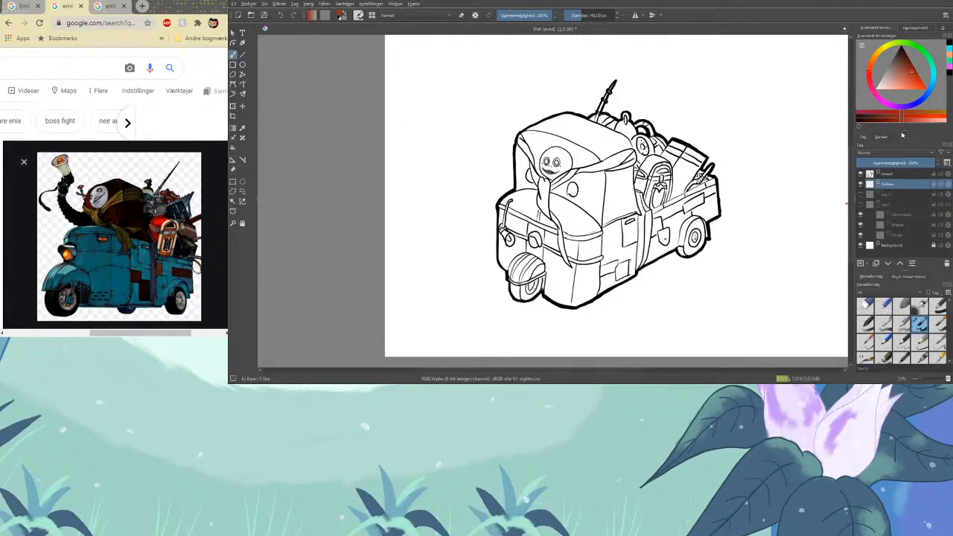
{"action": "left_click_drag", "start_coordinate": [853, 166], "coordinate": [850, 167]}
{"action": "key", "text": "ctrl+plus"}
{"action": "key", "text": "ctrl+plus"}
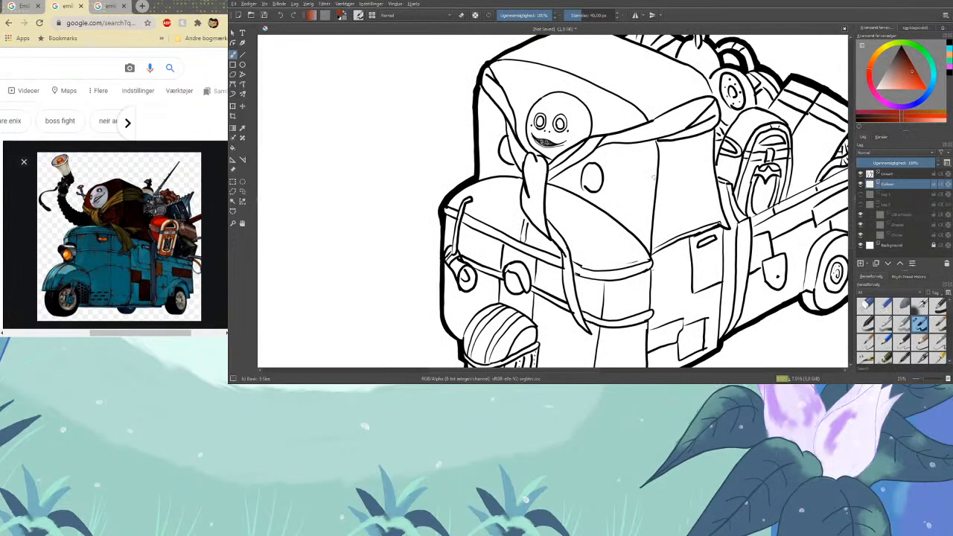
Try orange-red test strokes on the side of the character's body below the scarf
{"action": "mouse_move", "coordinate": [670, 177]}
{"action": "left_mouse_down"}
{"action": "mouse_move", "coordinate": [649, 186]}
{"action": "mouse_move", "coordinate": [679, 170]}
{"action": "mouse_move", "coordinate": [638, 198]}
{"action": "left_mouse_up"}
{"action": "key", "text": "ctrl+z"}
{"action": "left_click_drag", "start_coordinate": [916, 76], "coordinate": [916, 80]}
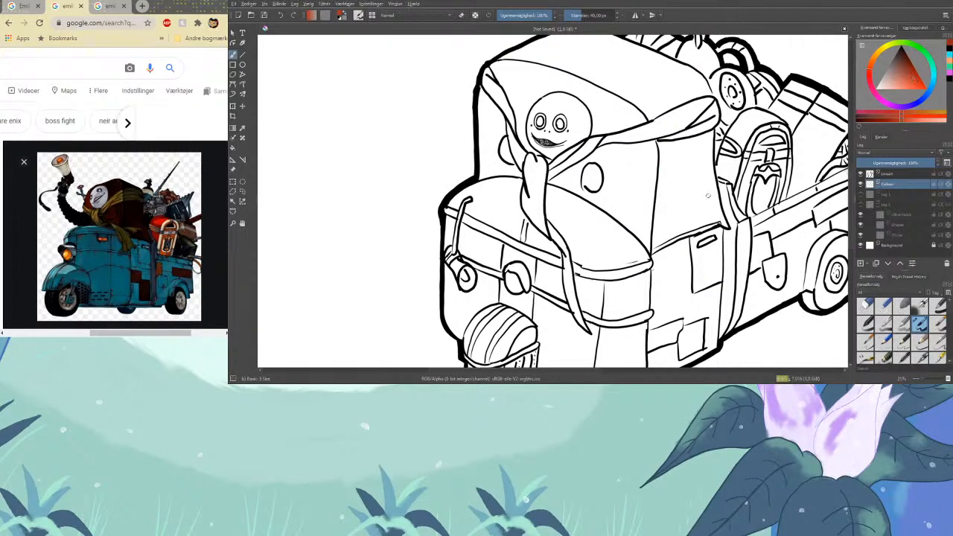
{"action": "mouse_move", "coordinate": [674, 186]}
{"action": "left_mouse_down"}
{"action": "mouse_move", "coordinate": [634, 205]}
{"action": "mouse_move", "coordinate": [680, 173]}
{"action": "mouse_move", "coordinate": [636, 215]}
{"action": "mouse_move", "coordinate": [687, 207]}
{"action": "mouse_move", "coordinate": [681, 221]}
{"action": "left_mouse_up"}
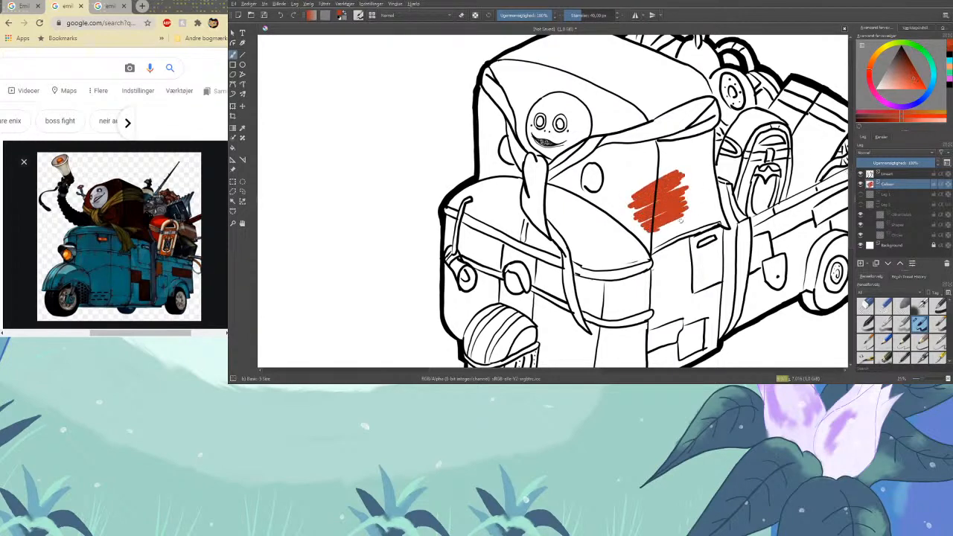
{"action": "key", "text": "ctrl+z"}
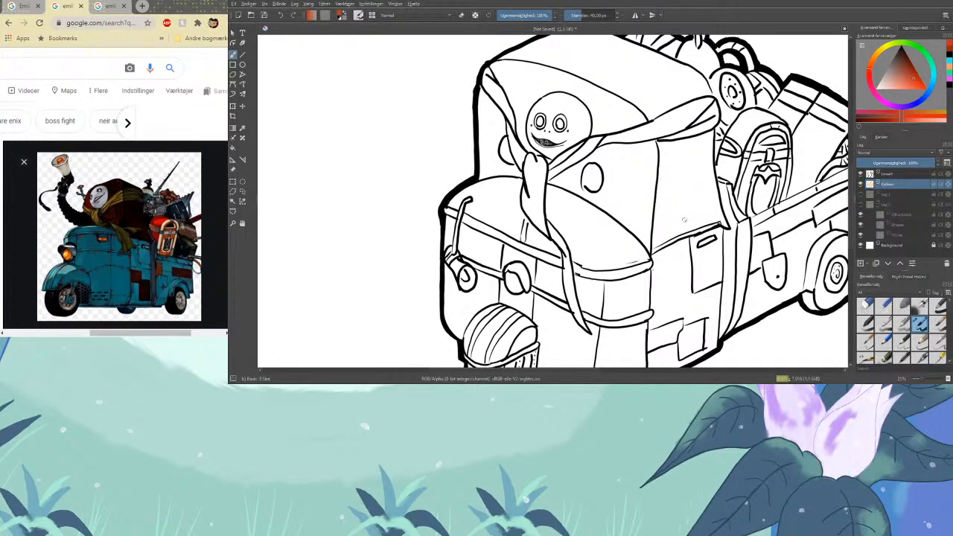
Choose a darker rust red and paint the body's side below the scarf, around the vertical seam and round button
{"action": "left_click", "coordinate": [913, 75]}
{"action": "mouse_move", "coordinate": [684, 184]}
{"action": "left_mouse_down"}
{"action": "mouse_move", "coordinate": [650, 177]}
{"action": "mouse_move", "coordinate": [639, 203]}
{"action": "mouse_move", "coordinate": [681, 212]}
{"action": "left_mouse_up"}
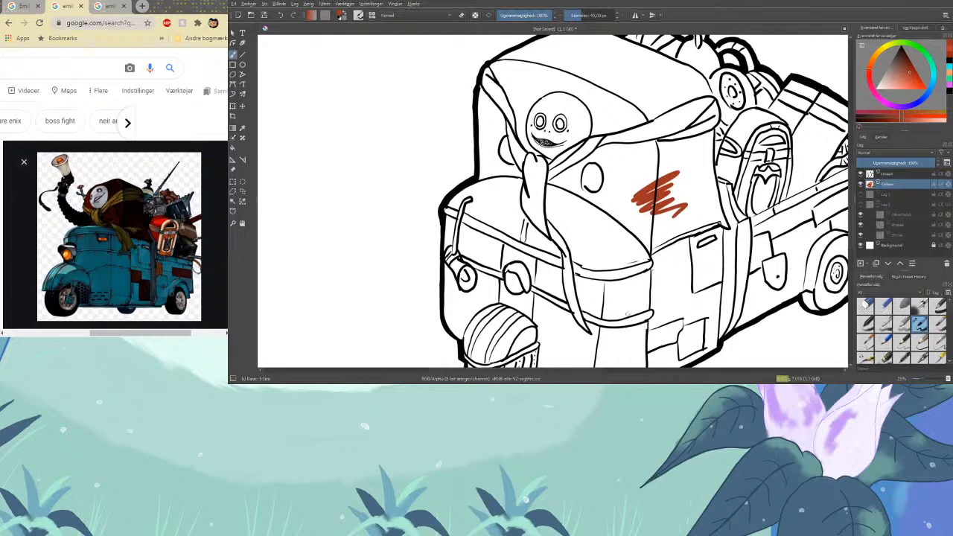
{"action": "key", "text": "ctrl+plus"}
{"action": "mouse_move", "coordinate": [677, 226]}
{"action": "left_mouse_down"}
{"action": "mouse_move", "coordinate": [720, 213]}
{"action": "mouse_move", "coordinate": [696, 179]}
{"action": "mouse_move", "coordinate": [708, 178]}
{"action": "mouse_move", "coordinate": [671, 210]}
{"action": "mouse_move", "coordinate": [704, 213]}
{"action": "mouse_move", "coordinate": [681, 262]}
{"action": "mouse_move", "coordinate": [704, 253]}
{"action": "mouse_move", "coordinate": [679, 266]}
{"action": "mouse_move", "coordinate": [720, 239]}
{"action": "mouse_move", "coordinate": [749, 238]}
{"action": "mouse_move", "coordinate": [760, 224]}
{"action": "mouse_move", "coordinate": [705, 232]}
{"action": "mouse_move", "coordinate": [727, 201]}
{"action": "mouse_move", "coordinate": [715, 179]}
{"action": "mouse_move", "coordinate": [738, 166]}
{"action": "left_mouse_up"}
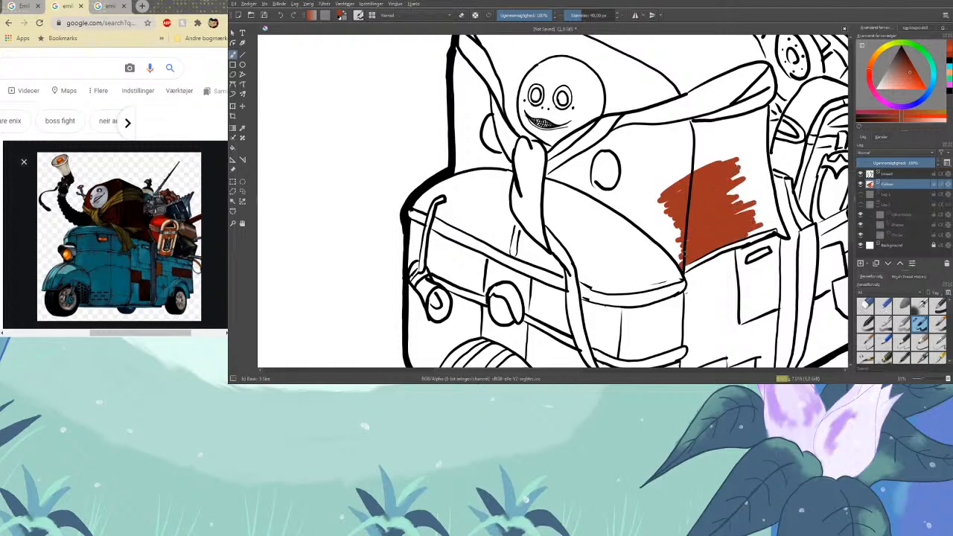
{"action": "mouse_move", "coordinate": [680, 237]}
{"action": "left_mouse_down"}
{"action": "mouse_move", "coordinate": [660, 193]}
{"action": "mouse_move", "coordinate": [681, 264]}
{"action": "mouse_move", "coordinate": [673, 266]}
{"action": "mouse_move", "coordinate": [666, 237]}
{"action": "mouse_move", "coordinate": [645, 240]}
{"action": "mouse_move", "coordinate": [624, 207]}
{"action": "mouse_move", "coordinate": [646, 234]}
{"action": "mouse_move", "coordinate": [590, 192]}
{"action": "mouse_move", "coordinate": [606, 205]}
{"action": "mouse_move", "coordinate": [593, 182]}
{"action": "mouse_move", "coordinate": [601, 171]}
{"action": "mouse_move", "coordinate": [623, 207]}
{"action": "mouse_move", "coordinate": [640, 184]}
{"action": "mouse_move", "coordinate": [616, 173]}
{"action": "mouse_move", "coordinate": [654, 216]}
{"action": "mouse_move", "coordinate": [657, 207]}
{"action": "mouse_move", "coordinate": [611, 167]}
{"action": "mouse_move", "coordinate": [597, 159]}
{"action": "mouse_move", "coordinate": [588, 168]}
{"action": "mouse_move", "coordinate": [627, 169]}
{"action": "mouse_move", "coordinate": [689, 190]}
{"action": "mouse_move", "coordinate": [655, 190]}
{"action": "mouse_move", "coordinate": [690, 156]}
{"action": "mouse_move", "coordinate": [653, 186]}
{"action": "mouse_move", "coordinate": [678, 152]}
{"action": "mouse_move", "coordinate": [633, 166]}
{"action": "mouse_move", "coordinate": [651, 154]}
{"action": "mouse_move", "coordinate": [620, 139]}
{"action": "mouse_move", "coordinate": [588, 159]}
{"action": "mouse_move", "coordinate": [612, 143]}
{"action": "mouse_move", "coordinate": [584, 149]}
{"action": "mouse_move", "coordinate": [630, 126]}
{"action": "mouse_move", "coordinate": [600, 152]}
{"action": "mouse_move", "coordinate": [642, 129]}
{"action": "mouse_move", "coordinate": [665, 149]}
{"action": "mouse_move", "coordinate": [686, 141]}
{"action": "mouse_move", "coordinate": [635, 132]}
{"action": "mouse_move", "coordinate": [670, 134]}
{"action": "mouse_move", "coordinate": [668, 125]}
{"action": "mouse_move", "coordinate": [691, 120]}
{"action": "mouse_move", "coordinate": [669, 132]}
{"action": "mouse_move", "coordinate": [713, 149]}
{"action": "mouse_move", "coordinate": [704, 122]}
{"action": "mouse_move", "coordinate": [727, 121]}
{"action": "mouse_move", "coordinate": [727, 152]}
{"action": "mouse_move", "coordinate": [743, 136]}
{"action": "mouse_move", "coordinate": [748, 149]}
{"action": "mouse_move", "coordinate": [733, 199]}
{"action": "mouse_move", "coordinate": [747, 212]}
{"action": "left_mouse_up"}
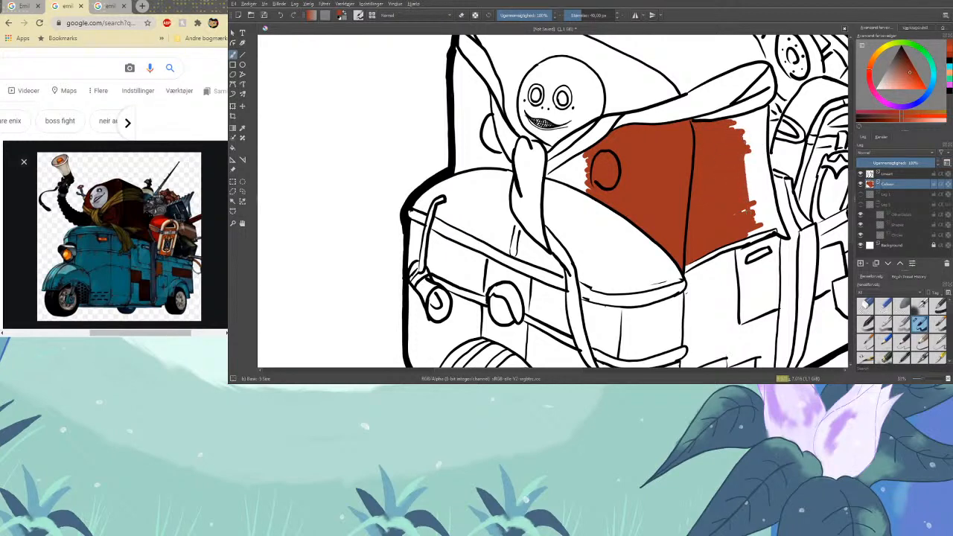
Extend the rust red to the body side's rear edge and into the narrow tip beneath the scarf knot
{"action": "mouse_move", "coordinate": [751, 205]}
{"action": "left_mouse_down"}
{"action": "mouse_move", "coordinate": [750, 235]}
{"action": "mouse_move", "coordinate": [773, 227]}
{"action": "mouse_move", "coordinate": [746, 236]}
{"action": "mouse_move", "coordinate": [780, 226]}
{"action": "left_mouse_up"}
{"action": "mouse_move", "coordinate": [778, 219]}
{"action": "left_mouse_down"}
{"action": "mouse_move", "coordinate": [762, 149]}
{"action": "mouse_move", "coordinate": [765, 110]}
{"action": "mouse_move", "coordinate": [765, 128]}
{"action": "mouse_move", "coordinate": [733, 121]}
{"action": "mouse_move", "coordinate": [761, 110]}
{"action": "mouse_move", "coordinate": [746, 128]}
{"action": "mouse_move", "coordinate": [751, 150]}
{"action": "mouse_move", "coordinate": [745, 135]}
{"action": "mouse_move", "coordinate": [747, 126]}
{"action": "mouse_move", "coordinate": [753, 197]}
{"action": "left_mouse_up"}
{"action": "mouse_move", "coordinate": [754, 140]}
{"action": "left_mouse_down"}
{"action": "mouse_move", "coordinate": [754, 198]}
{"action": "mouse_move", "coordinate": [763, 201]}
{"action": "left_mouse_up"}
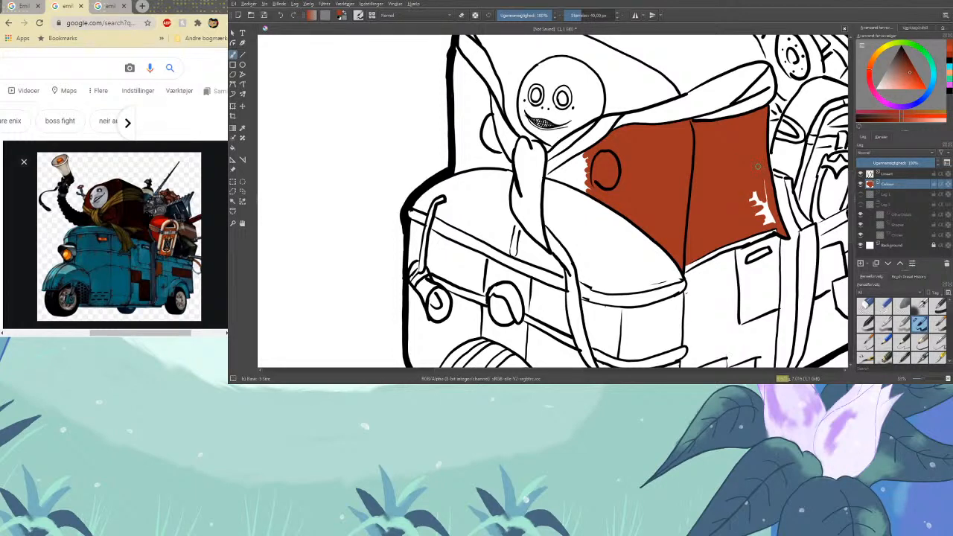
{"action": "mouse_move", "coordinate": [766, 183]}
{"action": "left_mouse_down"}
{"action": "mouse_move", "coordinate": [754, 212]}
{"action": "mouse_move", "coordinate": [750, 200]}
{"action": "mouse_move", "coordinate": [766, 222]}
{"action": "left_mouse_up"}
{"action": "mouse_move", "coordinate": [589, 176]}
{"action": "left_mouse_down"}
{"action": "mouse_move", "coordinate": [566, 189]}
{"action": "mouse_move", "coordinate": [559, 173]}
{"action": "mouse_move", "coordinate": [547, 176]}
{"action": "left_mouse_up"}
{"action": "mouse_move", "coordinate": [585, 152]}
{"action": "left_mouse_down"}
{"action": "mouse_move", "coordinate": [571, 169]}
{"action": "mouse_move", "coordinate": [587, 166]}
{"action": "mouse_move", "coordinate": [563, 176]}
{"action": "mouse_move", "coordinate": [588, 176]}
{"action": "mouse_move", "coordinate": [556, 178]}
{"action": "left_mouse_up"}
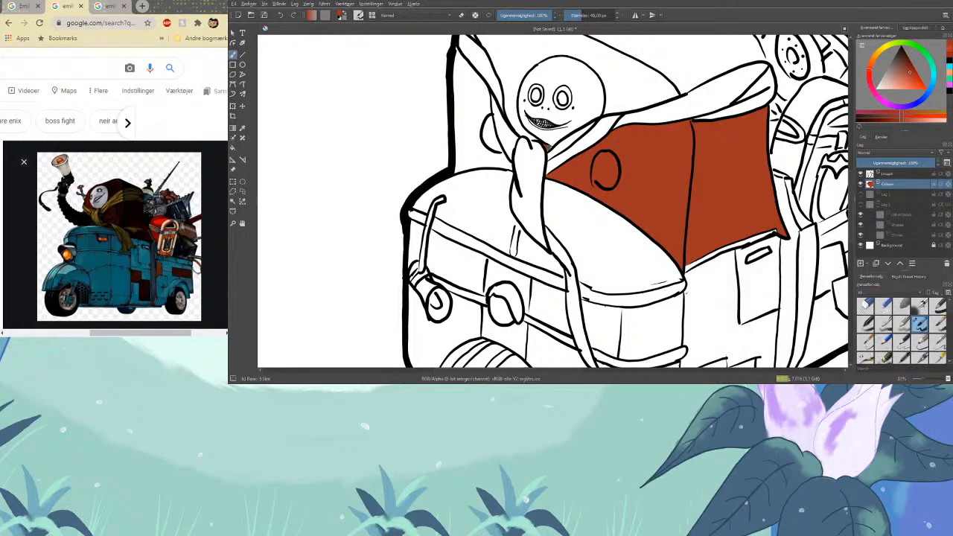
Paint rust red along the left side of the face and up across the body's upper left corner
{"action": "mouse_move", "coordinate": [524, 133]}
{"action": "left_mouse_down"}
{"action": "mouse_move", "coordinate": [532, 139]}
{"action": "mouse_move", "coordinate": [506, 106]}
{"action": "mouse_move", "coordinate": [505, 93]}
{"action": "mouse_move", "coordinate": [517, 125]}
{"action": "mouse_move", "coordinate": [505, 71]}
{"action": "mouse_move", "coordinate": [508, 94]}
{"action": "left_mouse_up"}
{"action": "scroll", "coordinate": [552, 201], "scroll_direction": "up", "scroll_amount": 2}
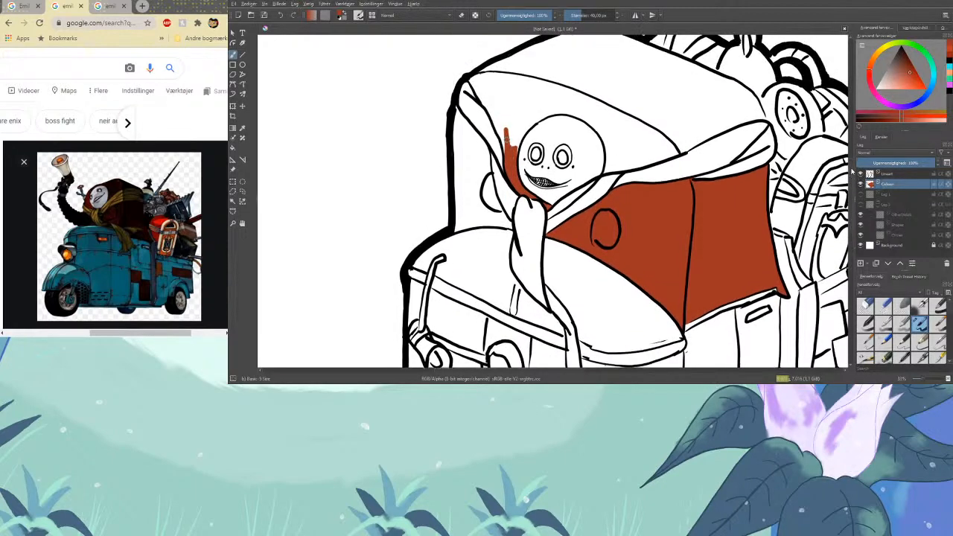
{"action": "mouse_move", "coordinate": [508, 175]}
{"action": "left_mouse_down"}
{"action": "mouse_move", "coordinate": [475, 112]}
{"action": "mouse_move", "coordinate": [511, 173]}
{"action": "mouse_move", "coordinate": [525, 151]}
{"action": "mouse_move", "coordinate": [553, 139]}
{"action": "left_mouse_up"}
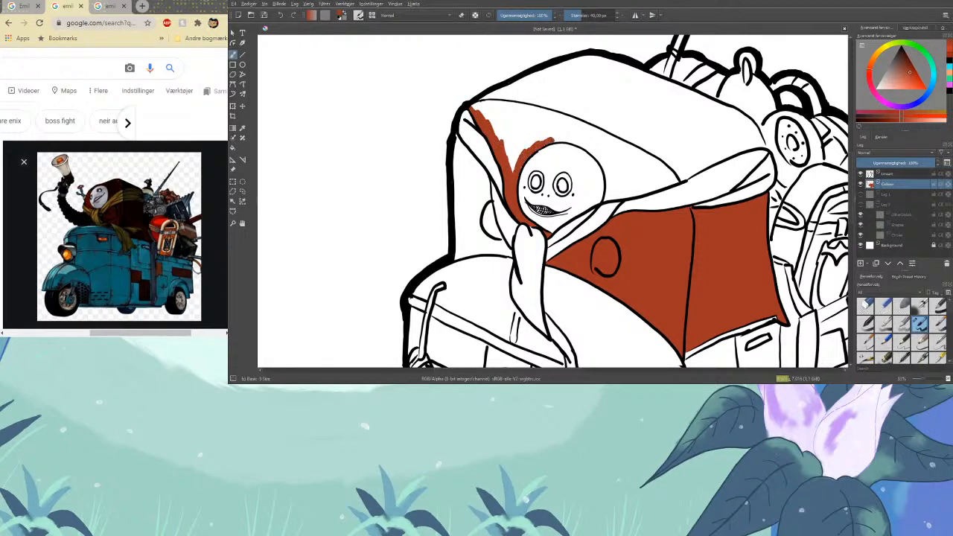
{"action": "mouse_move", "coordinate": [514, 172]}
{"action": "left_mouse_down"}
{"action": "mouse_move", "coordinate": [500, 126]}
{"action": "mouse_move", "coordinate": [551, 135]}
{"action": "mouse_move", "coordinate": [518, 145]}
{"action": "mouse_move", "coordinate": [471, 106]}
{"action": "mouse_move", "coordinate": [534, 74]}
{"action": "left_mouse_up"}
{"action": "left_click_drag", "start_coordinate": [488, 106], "coordinate": [550, 73]}
{"action": "mouse_move", "coordinate": [485, 128]}
{"action": "left_mouse_down"}
{"action": "mouse_move", "coordinate": [515, 108]}
{"action": "mouse_move", "coordinate": [510, 128]}
{"action": "mouse_move", "coordinate": [532, 87]}
{"action": "mouse_move", "coordinate": [557, 83]}
{"action": "mouse_move", "coordinate": [521, 129]}
{"action": "mouse_move", "coordinate": [518, 100]}
{"action": "mouse_move", "coordinate": [538, 74]}
{"action": "mouse_move", "coordinate": [578, 68]}
{"action": "mouse_move", "coordinate": [548, 96]}
{"action": "left_mouse_up"}
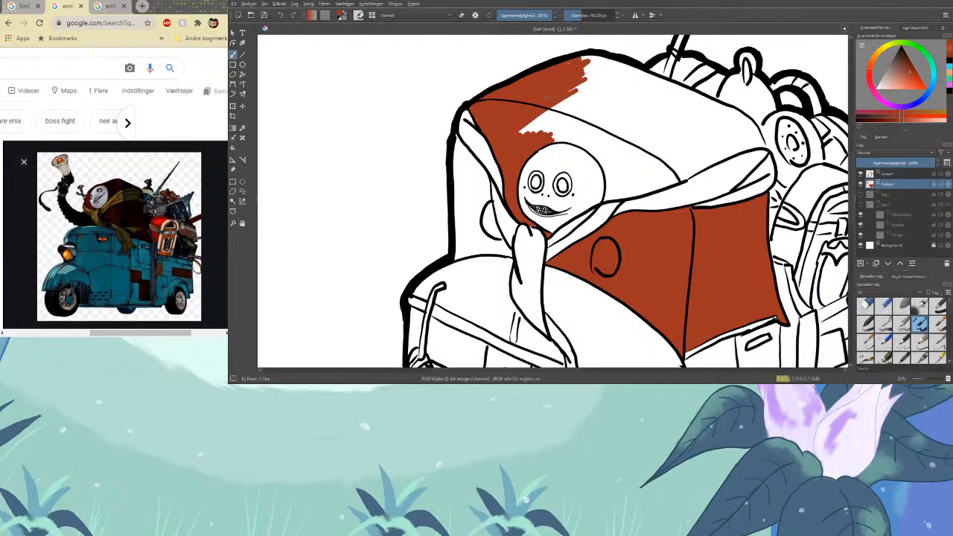
Paint rust red over the top of the face and along the scarf's upper edge to the body's rear corner
{"action": "left_click_drag", "start_coordinate": [547, 135], "coordinate": [596, 150]}
{"action": "mouse_move", "coordinate": [580, 141]}
{"action": "left_mouse_down"}
{"action": "mouse_move", "coordinate": [568, 138]}
{"action": "mouse_move", "coordinate": [611, 171]}
{"action": "mouse_move", "coordinate": [607, 198]}
{"action": "mouse_move", "coordinate": [681, 181]}
{"action": "mouse_move", "coordinate": [630, 186]}
{"action": "mouse_move", "coordinate": [642, 182]}
{"action": "left_mouse_up"}
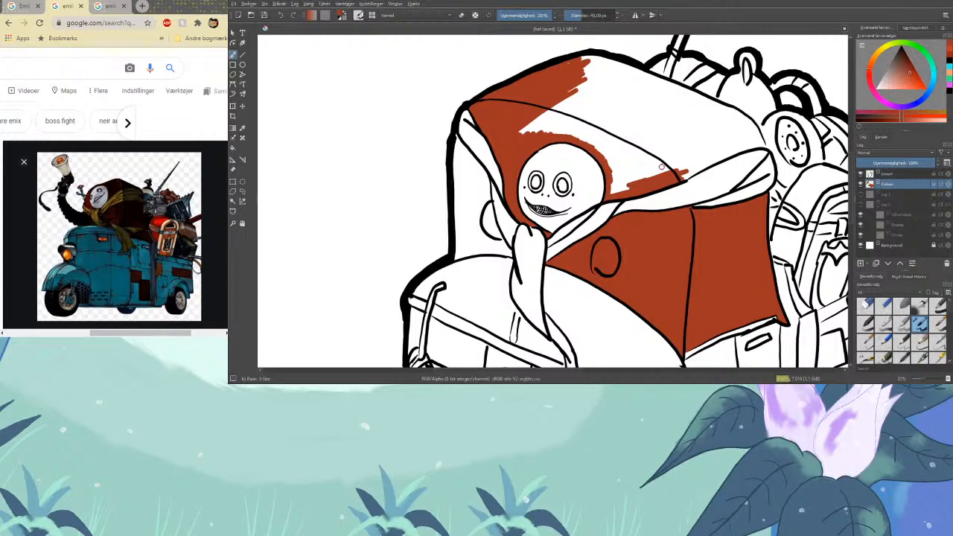
{"action": "mouse_move", "coordinate": [687, 174]}
{"action": "left_mouse_down"}
{"action": "mouse_move", "coordinate": [714, 158]}
{"action": "mouse_move", "coordinate": [685, 179]}
{"action": "mouse_move", "coordinate": [759, 145]}
{"action": "left_mouse_up"}
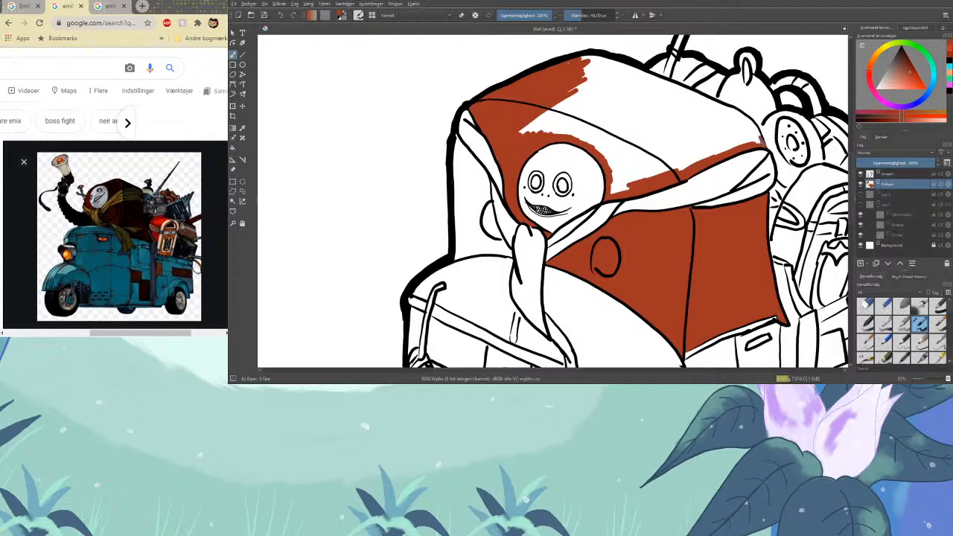
{"action": "left_click_drag", "start_coordinate": [761, 140], "coordinate": [754, 126]}
{"action": "mouse_move", "coordinate": [745, 137]}
{"action": "left_mouse_down"}
{"action": "mouse_move", "coordinate": [704, 158]}
{"action": "mouse_move", "coordinate": [731, 148]}
{"action": "left_mouse_up"}
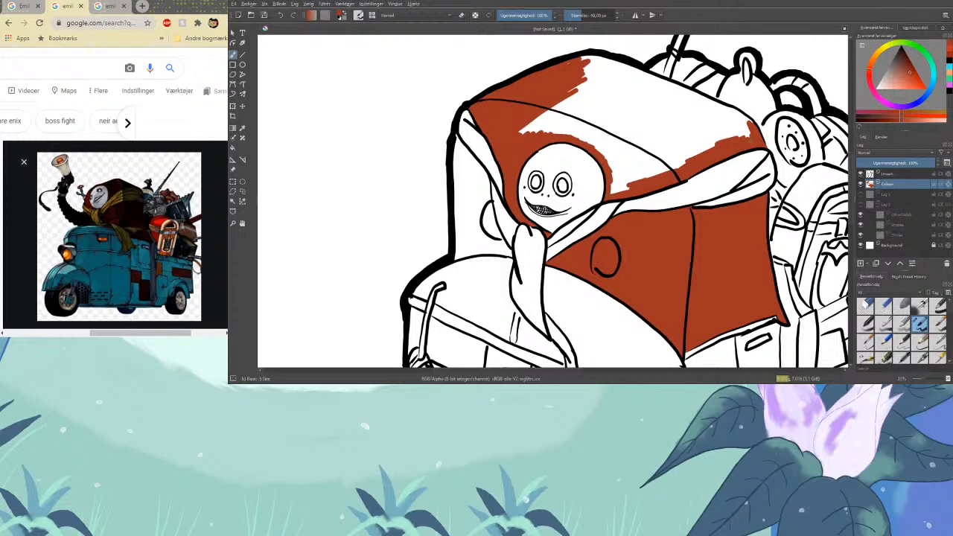
{"action": "left_click_drag", "start_coordinate": [719, 150], "coordinate": [620, 188]}
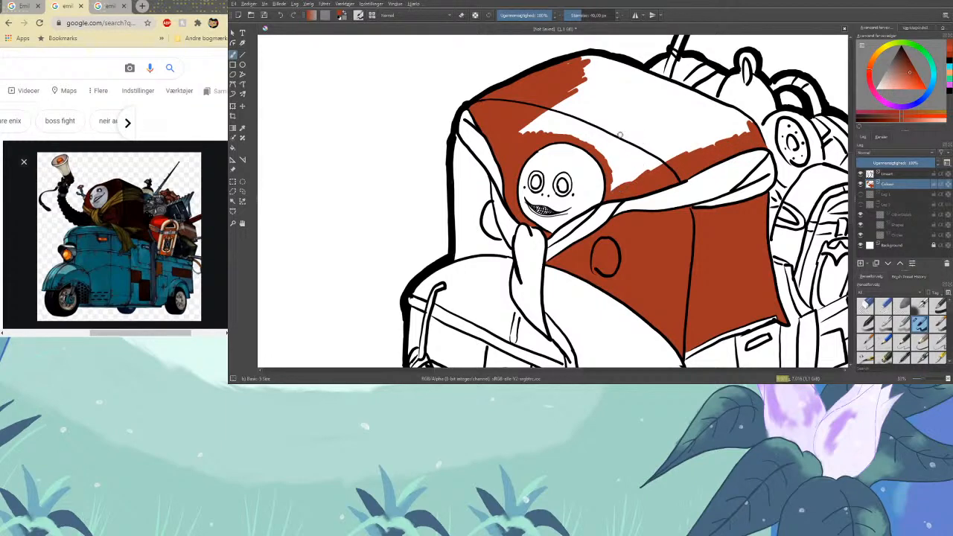
Paint rust red along the body's upper rear edge, and fill the remaining white area with a larger brush
{"action": "mouse_move", "coordinate": [585, 61]}
{"action": "left_mouse_down"}
{"action": "mouse_move", "coordinate": [595, 55]}
{"action": "mouse_move", "coordinate": [669, 88]}
{"action": "left_mouse_up"}
{"action": "mouse_move", "coordinate": [626, 64]}
{"action": "left_mouse_down"}
{"action": "mouse_move", "coordinate": [681, 102]}
{"action": "mouse_move", "coordinate": [664, 84]}
{"action": "mouse_move", "coordinate": [747, 121]}
{"action": "left_mouse_up"}
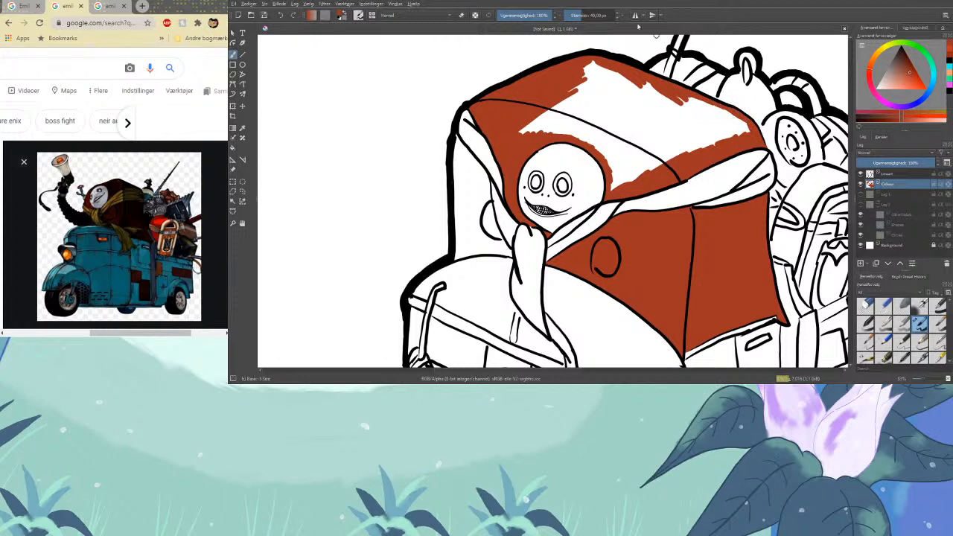
{"action": "left_click", "coordinate": [596, 15]}
{"action": "mouse_move", "coordinate": [639, 127]}
{"action": "left_mouse_down"}
{"action": "mouse_move", "coordinate": [588, 75]}
{"action": "mouse_move", "coordinate": [738, 133]}
{"action": "mouse_move", "coordinate": [679, 98]}
{"action": "mouse_move", "coordinate": [728, 132]}
{"action": "mouse_move", "coordinate": [755, 136]}
{"action": "mouse_move", "coordinate": [700, 146]}
{"action": "mouse_move", "coordinate": [621, 181]}
{"action": "mouse_move", "coordinate": [628, 162]}
{"action": "mouse_move", "coordinate": [676, 135]}
{"action": "mouse_move", "coordinate": [577, 86]}
{"action": "mouse_move", "coordinate": [633, 139]}
{"action": "mouse_move", "coordinate": [560, 101]}
{"action": "mouse_move", "coordinate": [620, 136]}
{"action": "mouse_move", "coordinate": [545, 117]}
{"action": "mouse_move", "coordinate": [520, 123]}
{"action": "mouse_move", "coordinate": [569, 126]}
{"action": "mouse_move", "coordinate": [622, 159]}
{"action": "mouse_move", "coordinate": [675, 140]}
{"action": "left_mouse_up"}
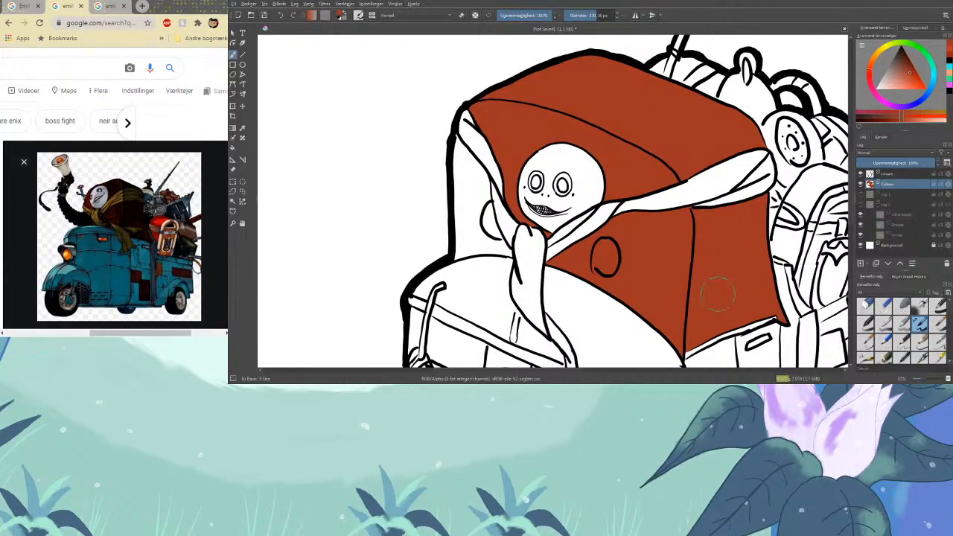
Paint the body's narrow front strip beside the scarf rust red, edging it with a smaller brush and filling the middle with a larger one
{"action": "mouse_move", "coordinate": [588, 13]}
{"action": "left_mouse_down"}
{"action": "mouse_move", "coordinate": [572, 14]}
{"action": "mouse_move", "coordinate": [582, 15]}
{"action": "left_mouse_up"}
{"action": "left_click_drag", "start_coordinate": [483, 183], "coordinate": [492, 213]}
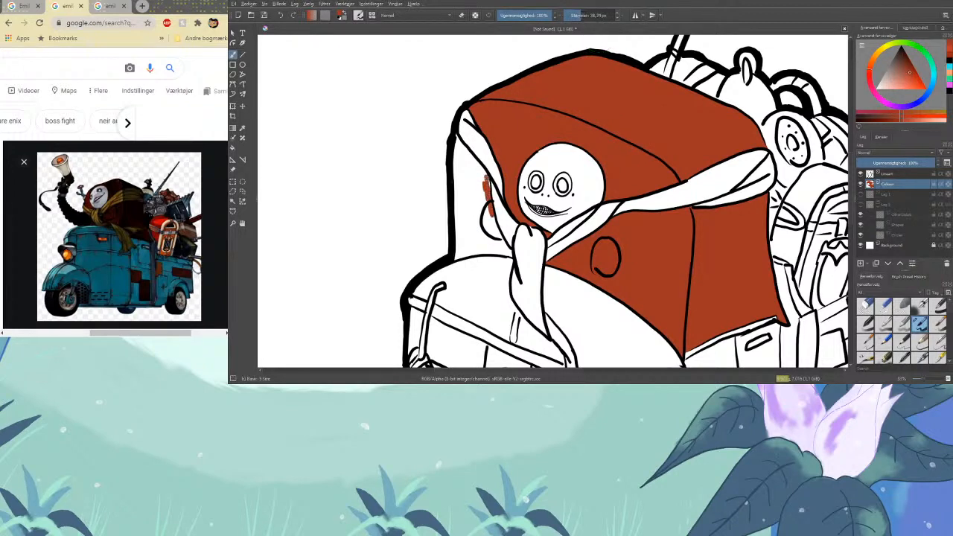
{"action": "mouse_move", "coordinate": [483, 173]}
{"action": "left_mouse_down"}
{"action": "mouse_move", "coordinate": [455, 137]}
{"action": "mouse_move", "coordinate": [477, 162]}
{"action": "mouse_move", "coordinate": [456, 148]}
{"action": "mouse_move", "coordinate": [457, 230]}
{"action": "left_mouse_up"}
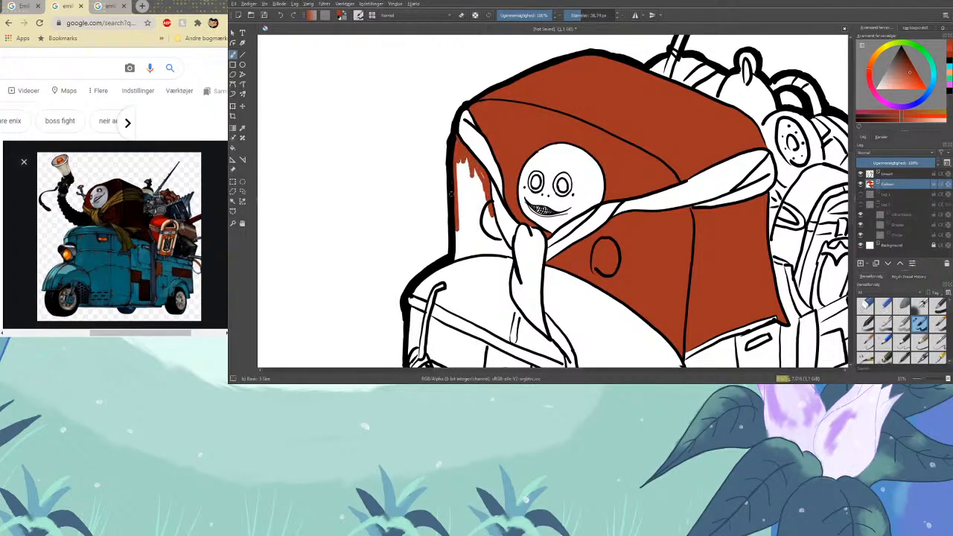
{"action": "left_click_drag", "start_coordinate": [453, 181], "coordinate": [456, 251]}
{"action": "scroll", "coordinate": [476, 209], "scroll_direction": "down", "scroll_amount": 3}
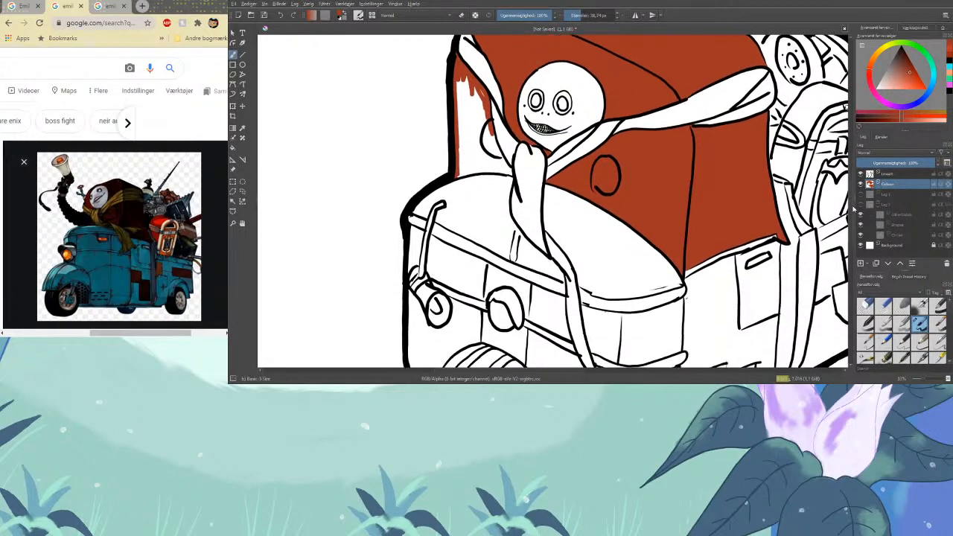
{"action": "mouse_move", "coordinate": [456, 172]}
{"action": "left_mouse_down"}
{"action": "mouse_move", "coordinate": [505, 168]}
{"action": "mouse_move", "coordinate": [492, 132]}
{"action": "mouse_move", "coordinate": [502, 151]}
{"action": "left_mouse_up"}
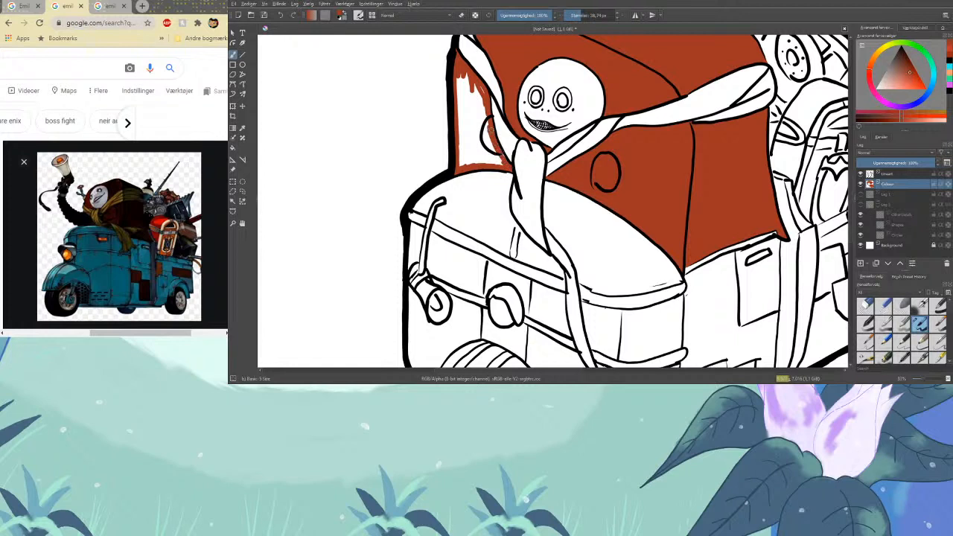
{"action": "left_click", "coordinate": [599, 19]}
{"action": "mouse_move", "coordinate": [475, 125]}
{"action": "left_mouse_down"}
{"action": "mouse_move", "coordinate": [480, 140]}
{"action": "mouse_move", "coordinate": [468, 84]}
{"action": "mouse_move", "coordinate": [493, 153]}
{"action": "mouse_move", "coordinate": [485, 158]}
{"action": "mouse_move", "coordinate": [462, 92]}
{"action": "mouse_move", "coordinate": [482, 156]}
{"action": "left_mouse_up"}
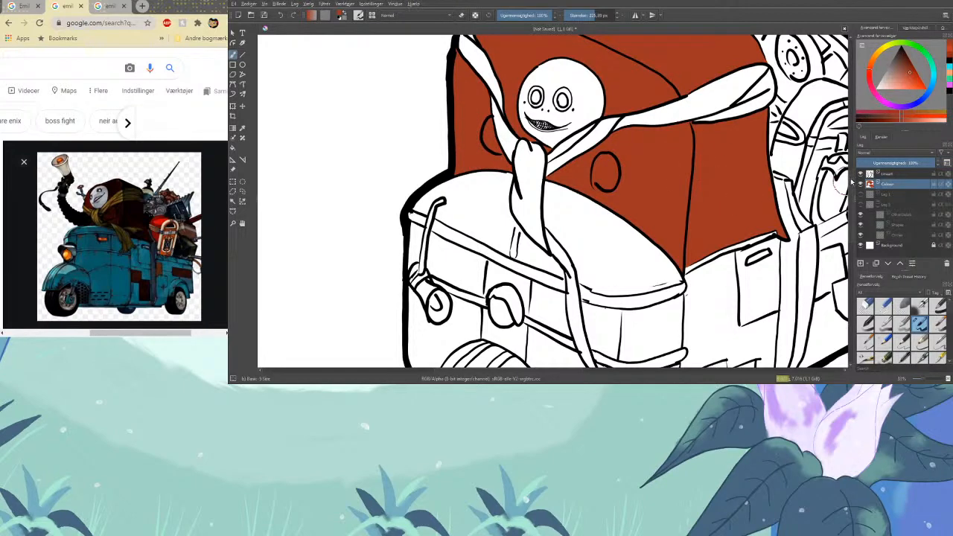
Choose a muted reddish brown and fill the long patch on the cab's lower side with a smaller brush
{"action": "left_click_drag", "start_coordinate": [852, 183], "coordinate": [847, 209]}
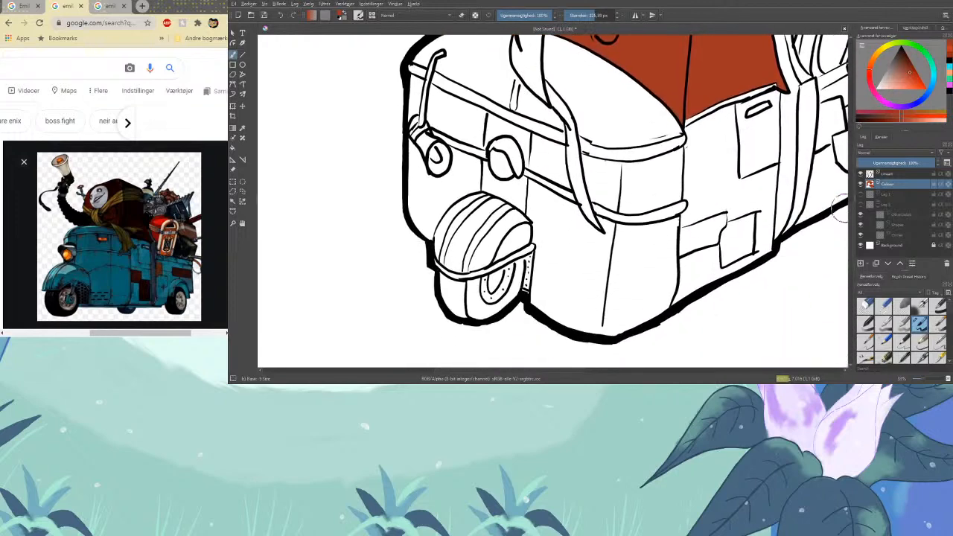
{"action": "left_click_drag", "start_coordinate": [589, 371], "coordinate": [610, 368]}
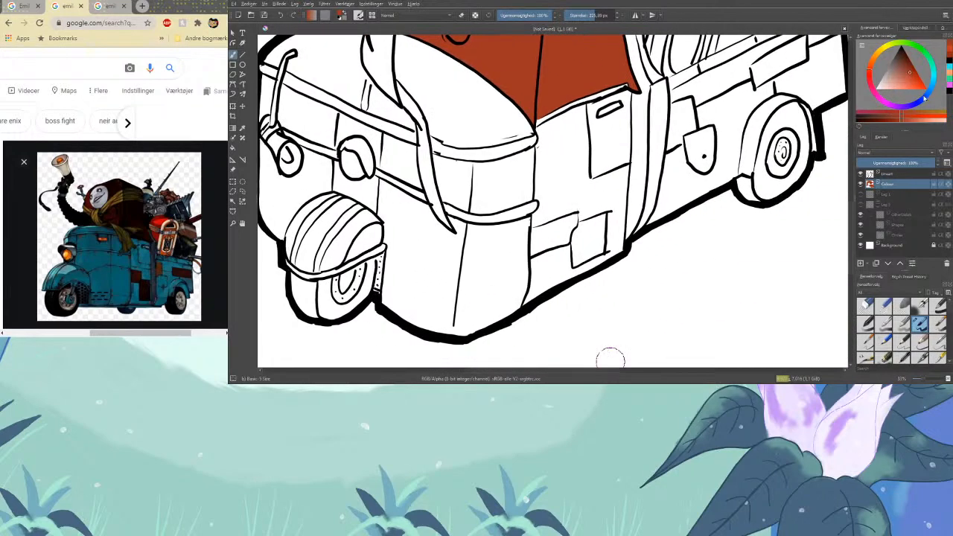
{"action": "left_click_drag", "start_coordinate": [898, 66], "coordinate": [904, 70]}
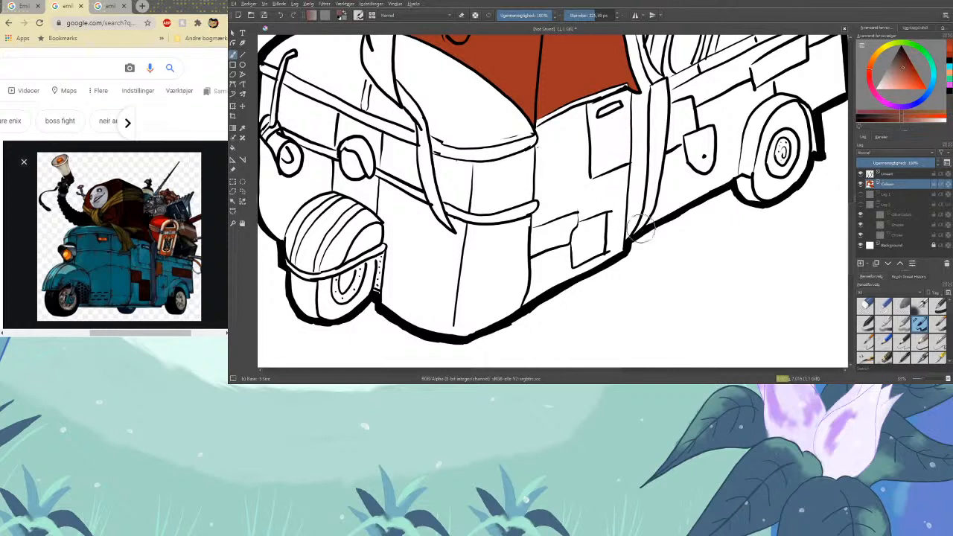
{"action": "left_click_drag", "start_coordinate": [593, 236], "coordinate": [593, 239]}
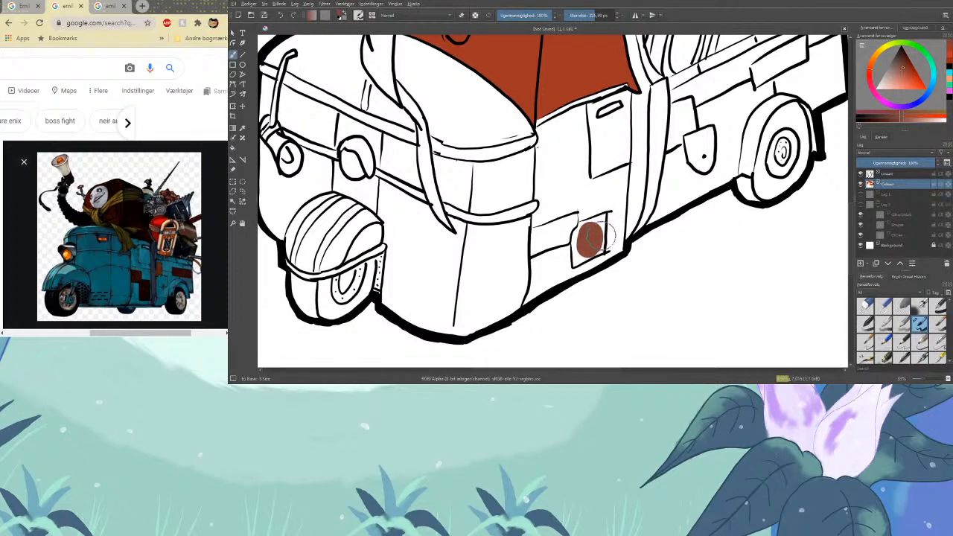
{"action": "left_click_drag", "start_coordinate": [576, 231], "coordinate": [535, 243]}
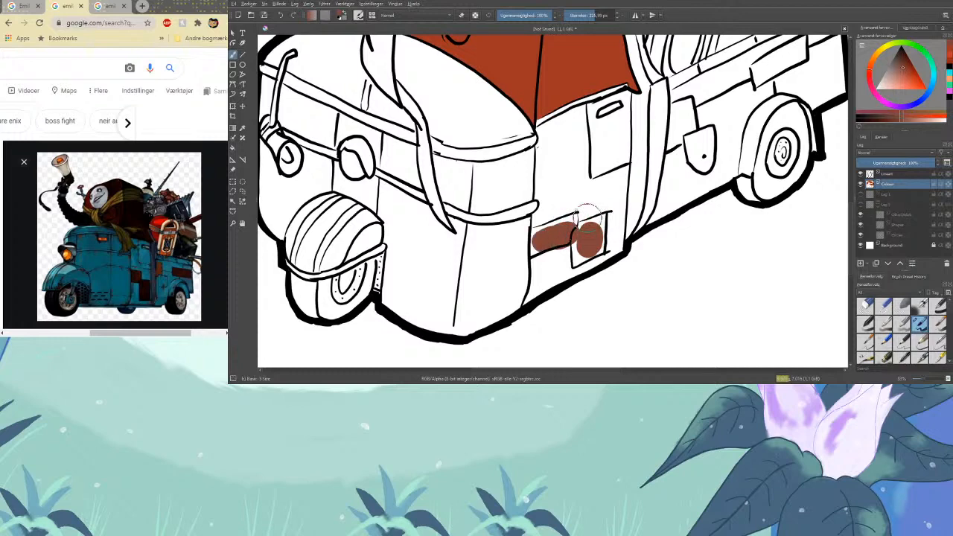
{"action": "key", "text": "ctrl+z"}
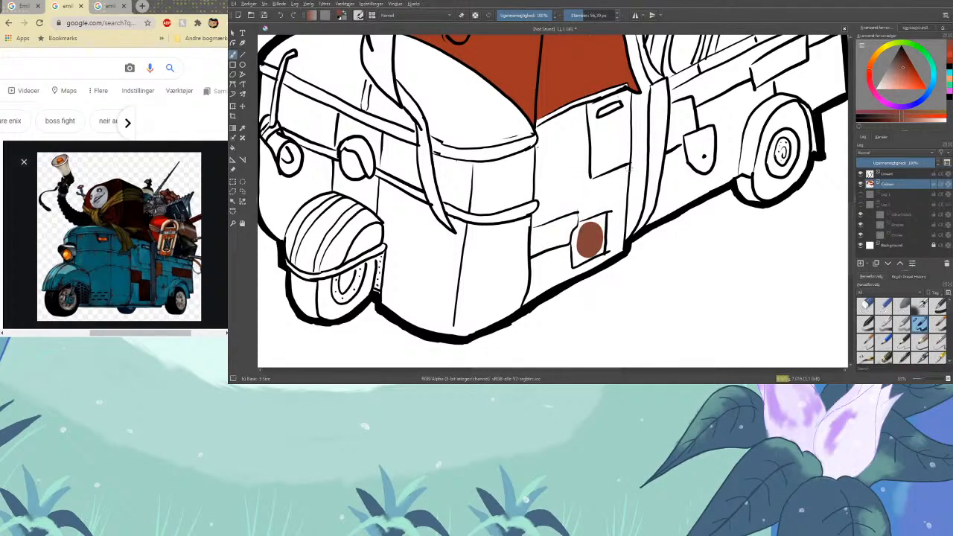
{"action": "scroll", "coordinate": [551, 201], "scroll_direction": "up", "scroll_amount": 2}
{"action": "mouse_move", "coordinate": [570, 277]}
{"action": "left_mouse_down"}
{"action": "mouse_move", "coordinate": [523, 292]}
{"action": "mouse_move", "coordinate": [510, 308]}
{"action": "mouse_move", "coordinate": [584, 277]}
{"action": "mouse_move", "coordinate": [602, 225]}
{"action": "mouse_move", "coordinate": [555, 289]}
{"action": "mouse_move", "coordinate": [594, 279]}
{"action": "mouse_move", "coordinate": [516, 304]}
{"action": "mouse_move", "coordinate": [513, 270]}
{"action": "mouse_move", "coordinate": [508, 306]}
{"action": "mouse_move", "coordinate": [514, 255]}
{"action": "mouse_move", "coordinate": [597, 228]}
{"action": "mouse_move", "coordinate": [599, 250]}
{"action": "mouse_move", "coordinate": [528, 289]}
{"action": "mouse_move", "coordinate": [519, 268]}
{"action": "mouse_move", "coordinate": [585, 244]}
{"action": "mouse_move", "coordinate": [575, 242]}
{"action": "left_mouse_up"}
{"action": "key", "text": "ctrl+z"}
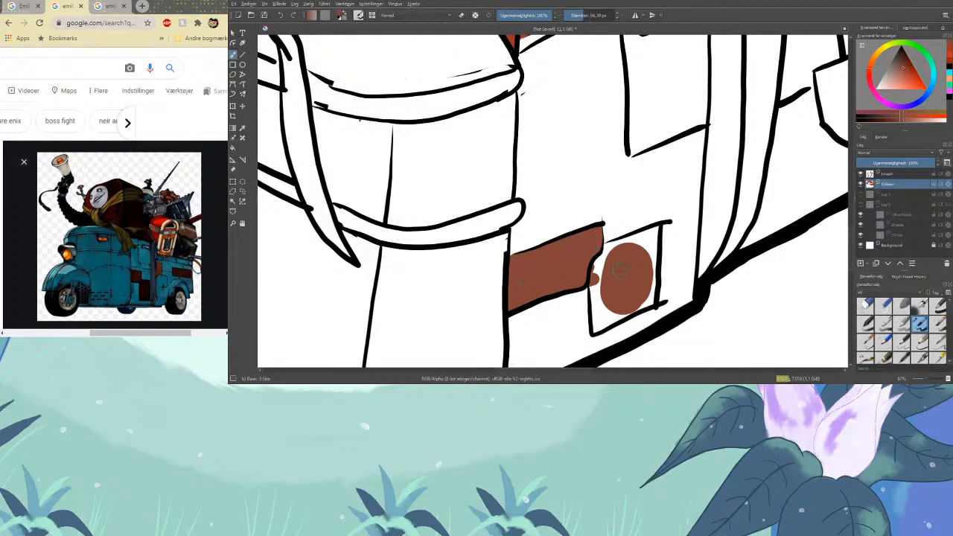
Paint the square patch on the cab's lower side and the rectangular patch above the rear wheel dark brown
{"action": "left_click_drag", "start_coordinate": [904, 74], "coordinate": [903, 65]}
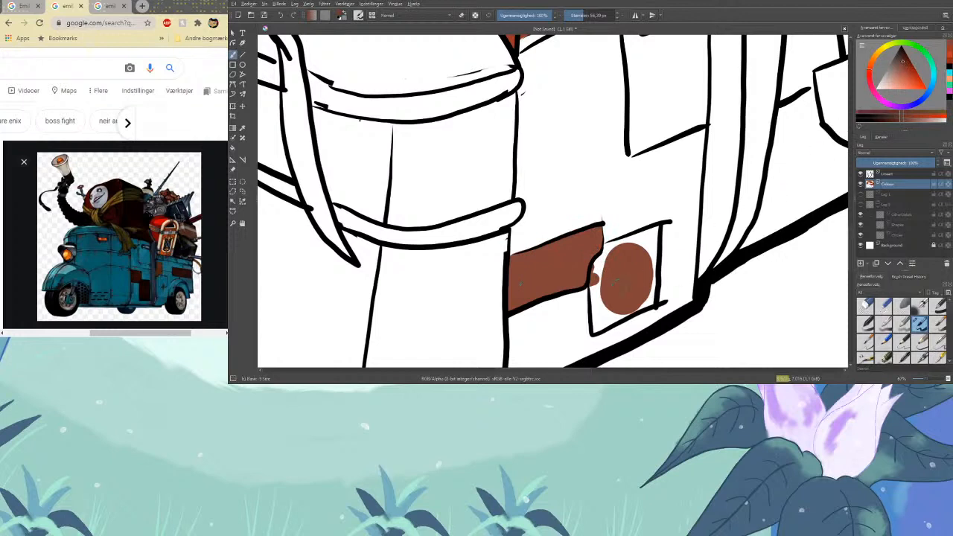
{"action": "mouse_move", "coordinate": [616, 283]}
{"action": "left_mouse_down"}
{"action": "mouse_move", "coordinate": [616, 240]}
{"action": "mouse_move", "coordinate": [648, 232]}
{"action": "mouse_move", "coordinate": [650, 302]}
{"action": "mouse_move", "coordinate": [597, 329]}
{"action": "mouse_move", "coordinate": [598, 285]}
{"action": "mouse_move", "coordinate": [596, 297]}
{"action": "mouse_move", "coordinate": [638, 299]}
{"action": "mouse_move", "coordinate": [650, 241]}
{"action": "mouse_move", "coordinate": [618, 251]}
{"action": "mouse_move", "coordinate": [628, 250]}
{"action": "mouse_move", "coordinate": [621, 275]}
{"action": "mouse_move", "coordinate": [637, 274]}
{"action": "mouse_move", "coordinate": [628, 298]}
{"action": "mouse_move", "coordinate": [633, 273]}
{"action": "mouse_move", "coordinate": [613, 285]}
{"action": "mouse_move", "coordinate": [659, 291]}
{"action": "mouse_move", "coordinate": [657, 228]}
{"action": "left_mouse_up"}
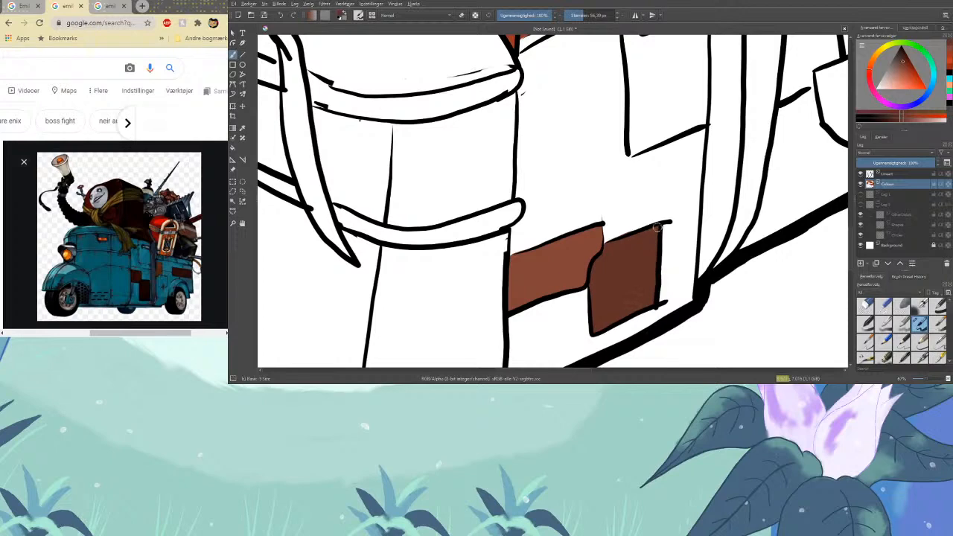
{"action": "left_click_drag", "start_coordinate": [586, 371], "coordinate": [627, 377]}
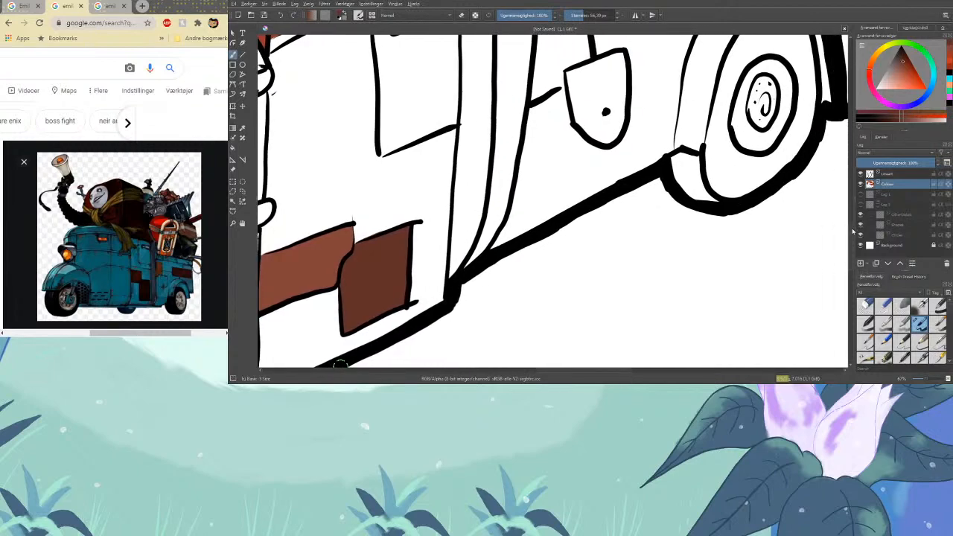
{"action": "left_click_drag", "start_coordinate": [853, 236], "coordinate": [855, 207]}
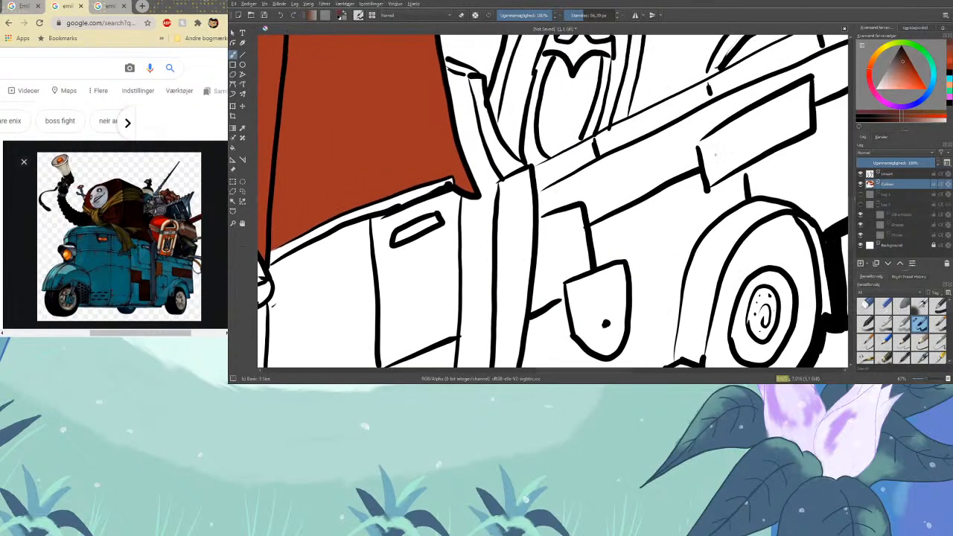
{"action": "mouse_move", "coordinate": [758, 125]}
{"action": "left_mouse_down"}
{"action": "mouse_move", "coordinate": [703, 148]}
{"action": "mouse_move", "coordinate": [753, 119]}
{"action": "mouse_move", "coordinate": [708, 175]}
{"action": "mouse_move", "coordinate": [719, 183]}
{"action": "mouse_move", "coordinate": [748, 156]}
{"action": "mouse_move", "coordinate": [733, 149]}
{"action": "mouse_move", "coordinate": [721, 160]}
{"action": "mouse_move", "coordinate": [775, 105]}
{"action": "mouse_move", "coordinate": [751, 116]}
{"action": "mouse_move", "coordinate": [807, 85]}
{"action": "mouse_move", "coordinate": [806, 127]}
{"action": "mouse_move", "coordinate": [753, 152]}
{"action": "mouse_move", "coordinate": [796, 106]}
{"action": "mouse_move", "coordinate": [795, 140]}
{"action": "left_mouse_up"}
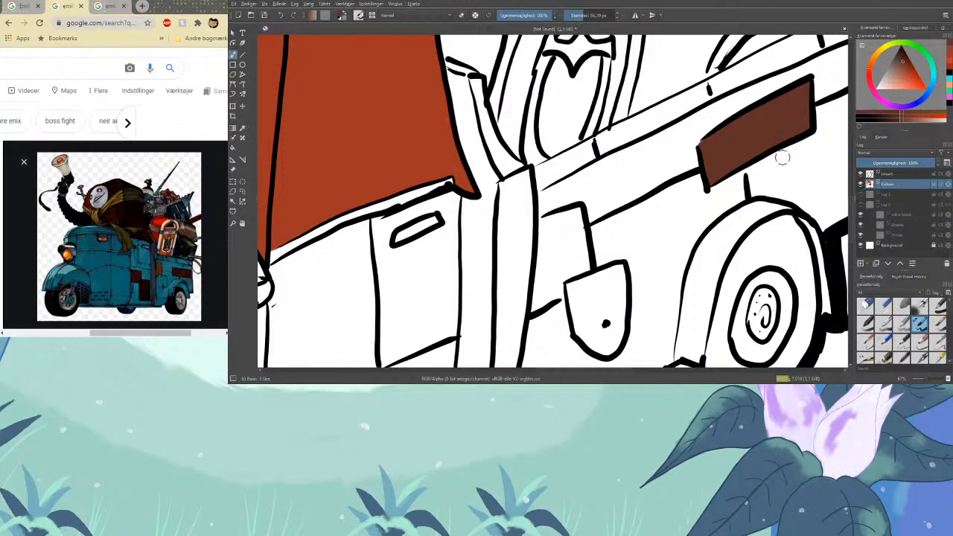
Choose an ochre orange and fill the patch behind the cab, above the rounded fuel flap
{"action": "left_click", "coordinate": [874, 58]}
{"action": "left_click_drag", "start_coordinate": [919, 84], "coordinate": [918, 80]}
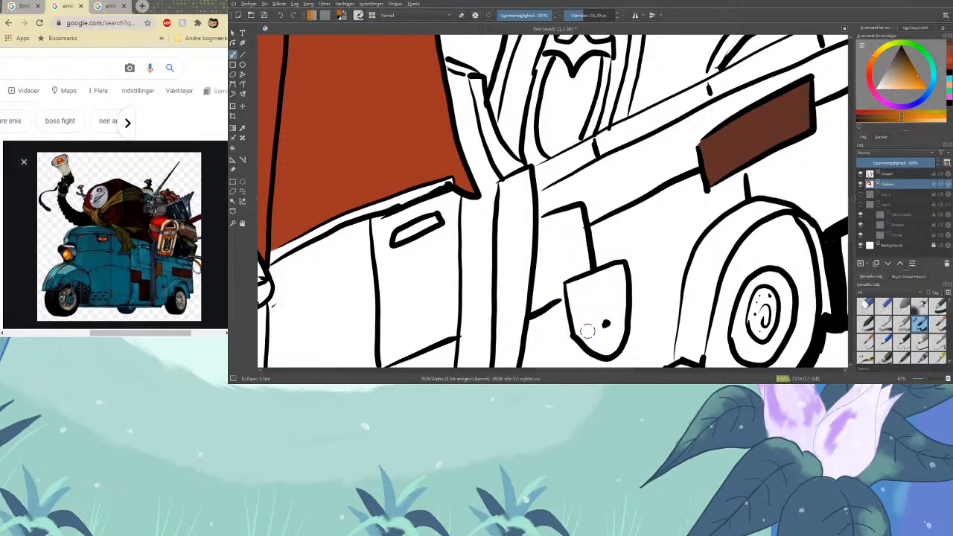
{"action": "mouse_move", "coordinate": [573, 253]}
{"action": "left_mouse_down"}
{"action": "mouse_move", "coordinate": [576, 212]}
{"action": "mouse_move", "coordinate": [542, 219]}
{"action": "mouse_move", "coordinate": [532, 306]}
{"action": "mouse_move", "coordinate": [562, 295]}
{"action": "mouse_move", "coordinate": [552, 278]}
{"action": "mouse_move", "coordinate": [546, 289]}
{"action": "mouse_move", "coordinate": [552, 237]}
{"action": "mouse_move", "coordinate": [558, 232]}
{"action": "mouse_move", "coordinate": [561, 244]}
{"action": "mouse_move", "coordinate": [571, 234]}
{"action": "mouse_move", "coordinate": [573, 257]}
{"action": "left_mouse_up"}
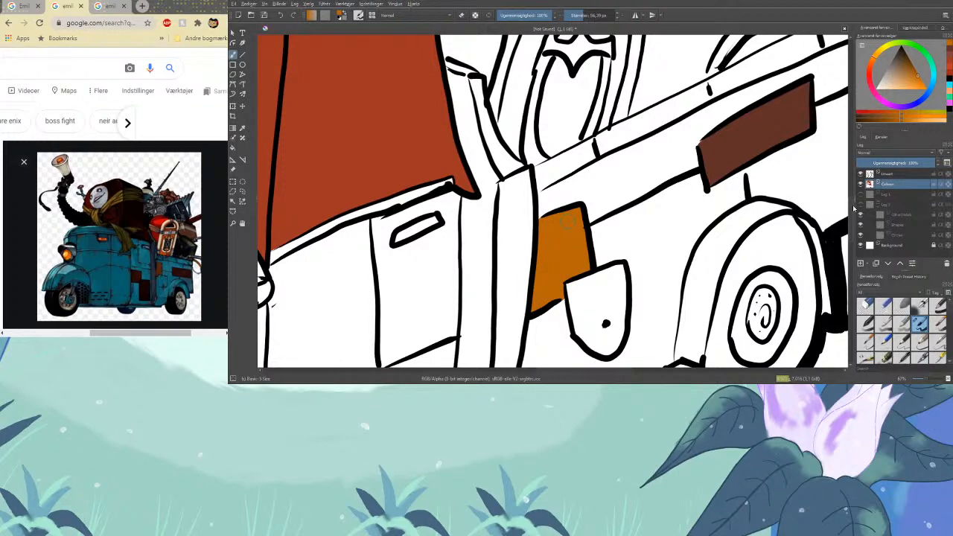
Choose a mid grey and fill the handle on the cab door
{"action": "mouse_move", "coordinate": [853, 207]}
{"action": "left_mouse_down"}
{"action": "mouse_move", "coordinate": [853, 198]}
{"action": "mouse_move", "coordinate": [853, 207]}
{"action": "left_mouse_up"}
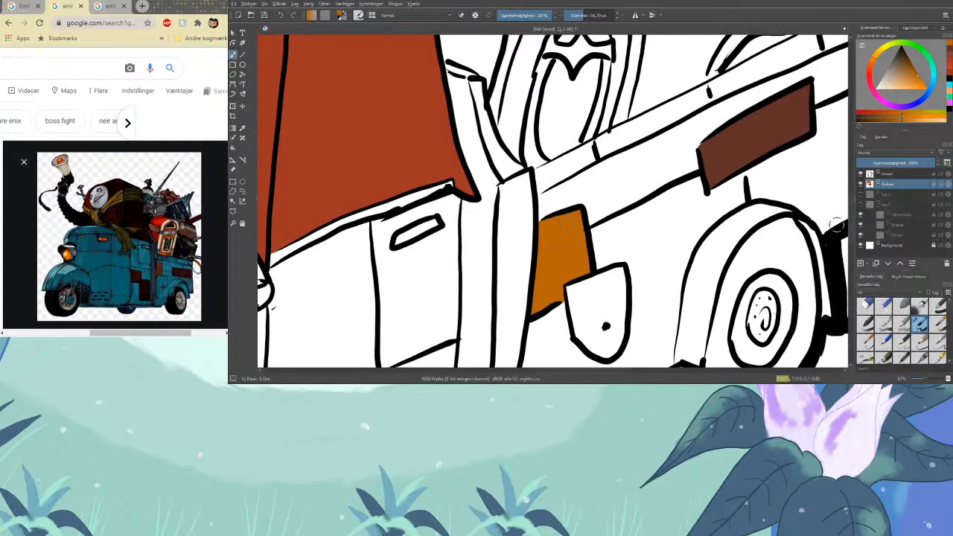
{"action": "scroll", "coordinate": [835, 225], "scroll_direction": "down", "scroll_amount": 3}
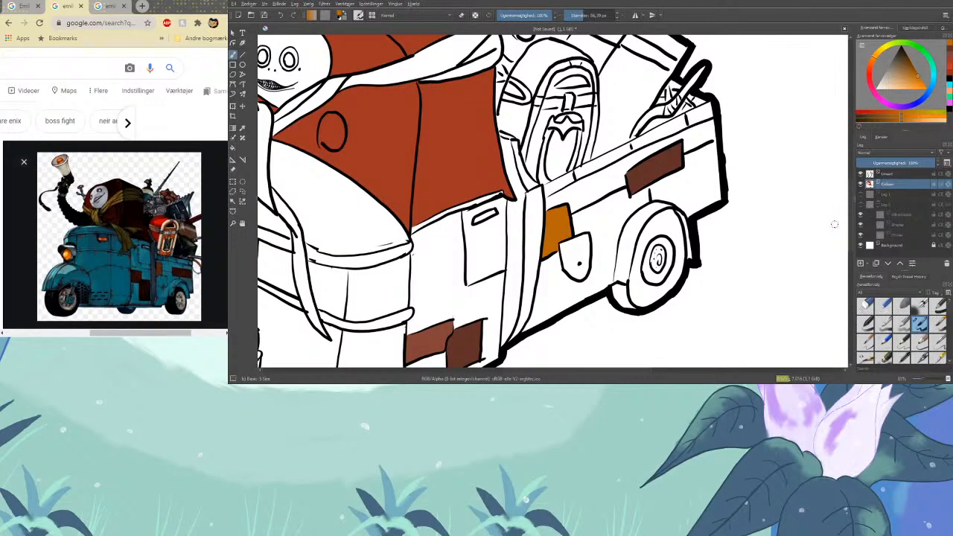
{"action": "left_click", "coordinate": [891, 70]}
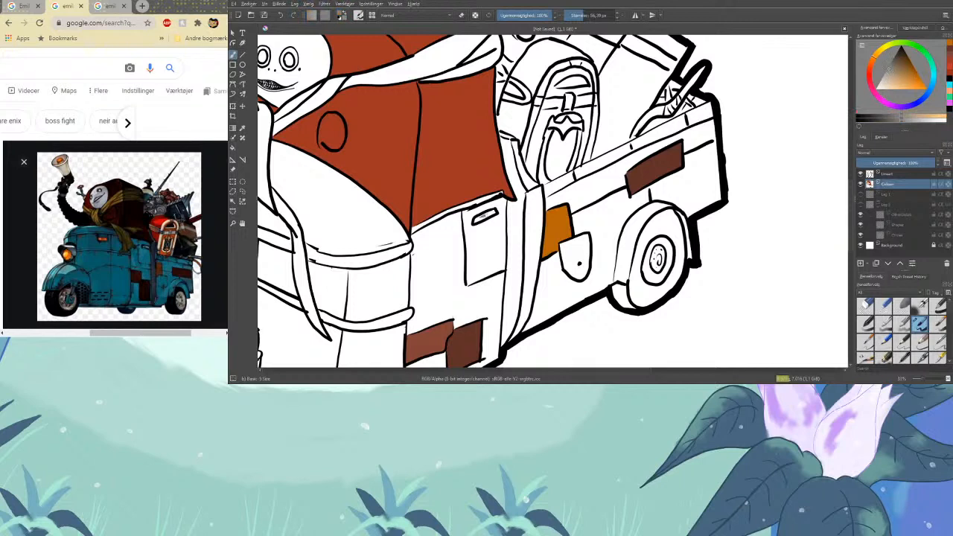
{"action": "left_click_drag", "start_coordinate": [477, 220], "coordinate": [490, 213]}
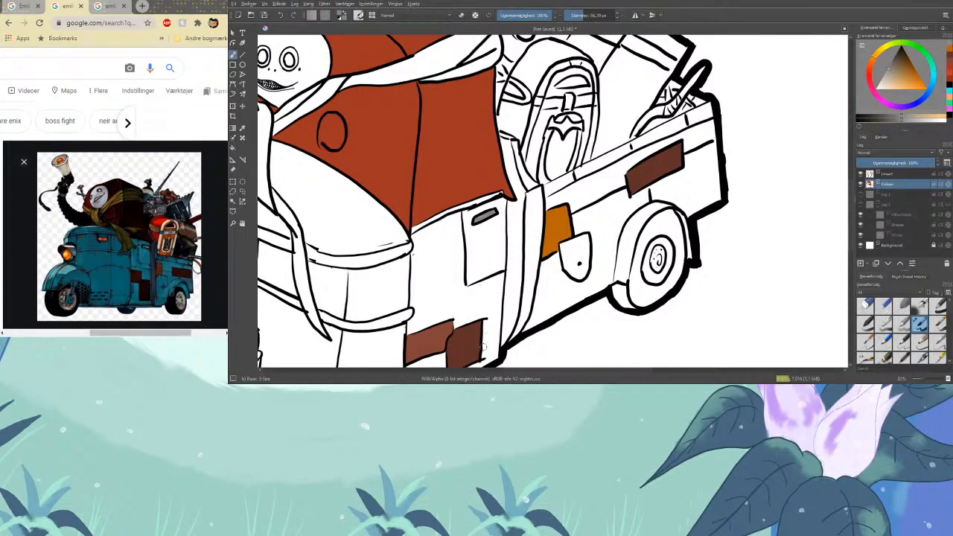
Paint the side of the headlight above the front wheel mid grey
{"action": "key", "text": "minus"}
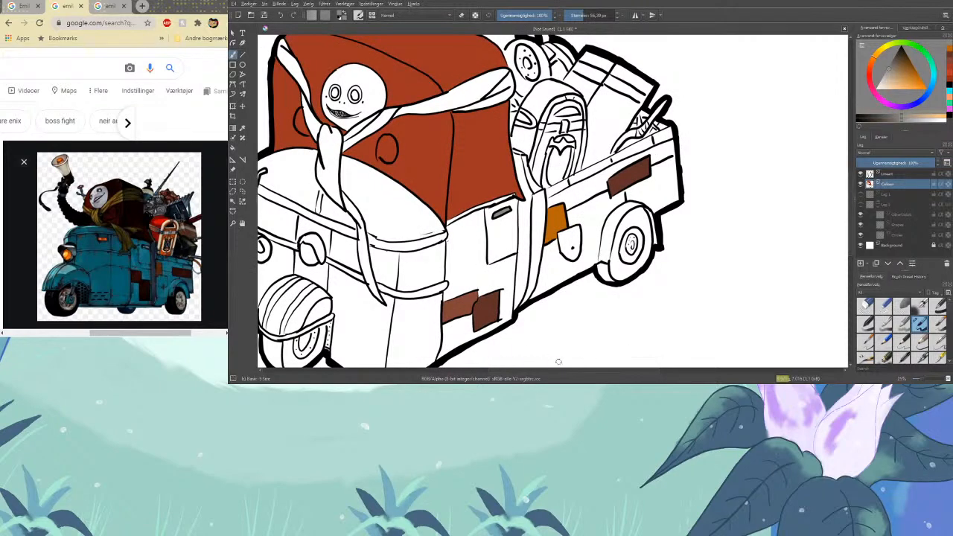
{"action": "left_click_drag", "start_coordinate": [559, 362], "coordinate": [678, 367]}
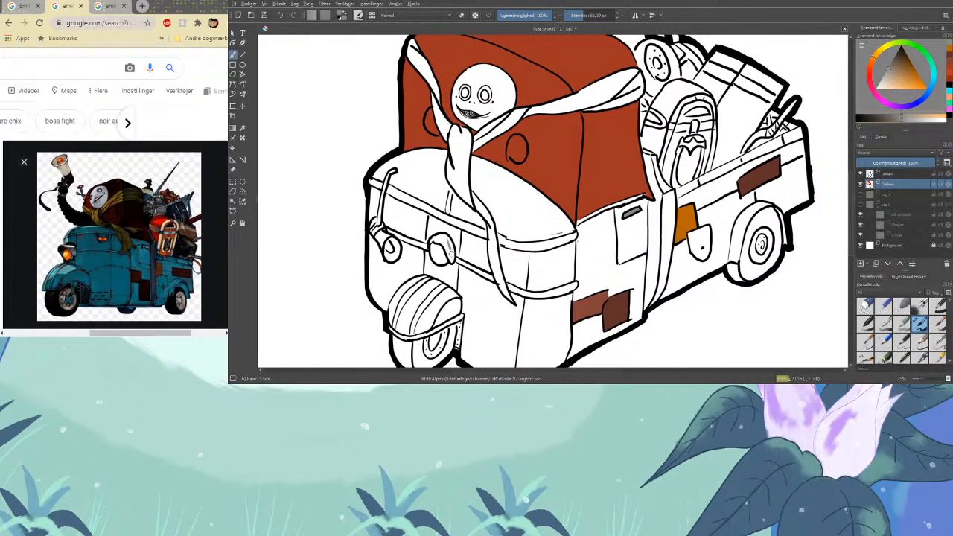
{"action": "right_click", "coordinate": [447, 244]}
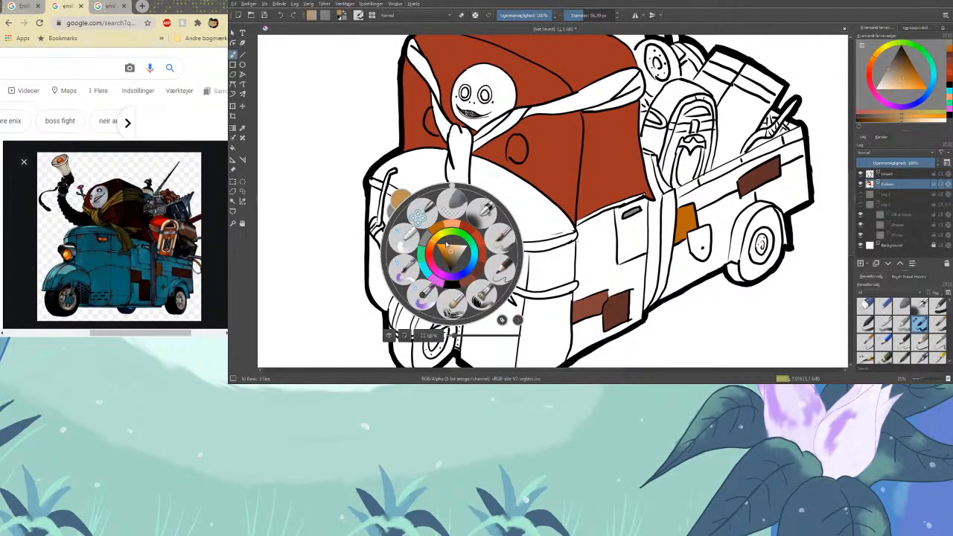
{"action": "left_click", "coordinate": [838, 155]}
{"action": "left_click_drag", "start_coordinate": [449, 240], "coordinate": [458, 260]}
{"action": "key", "text": "ctrl+z"}
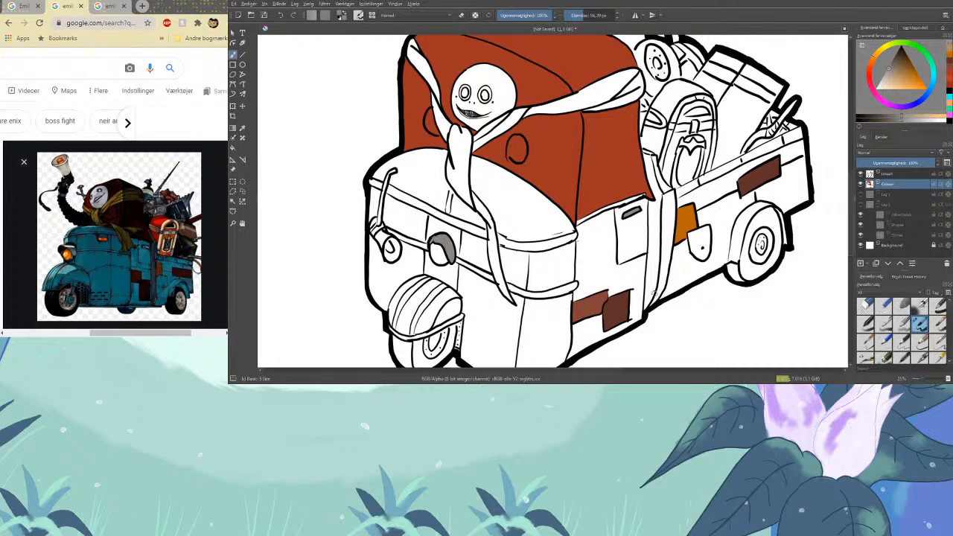
Choose a light grey and fill the character's round face inside the line art
{"action": "key", "text": "minus"}
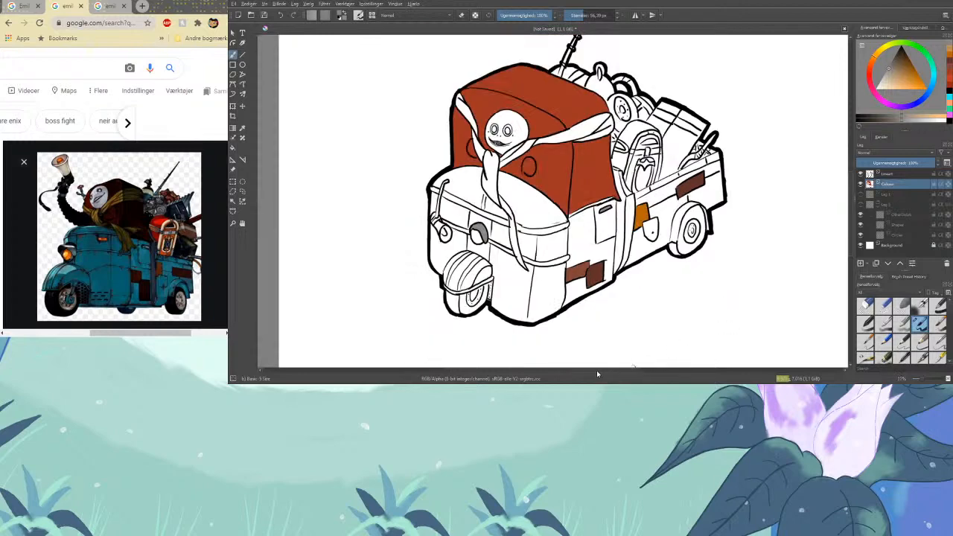
{"action": "left_click_drag", "start_coordinate": [597, 371], "coordinate": [627, 365]}
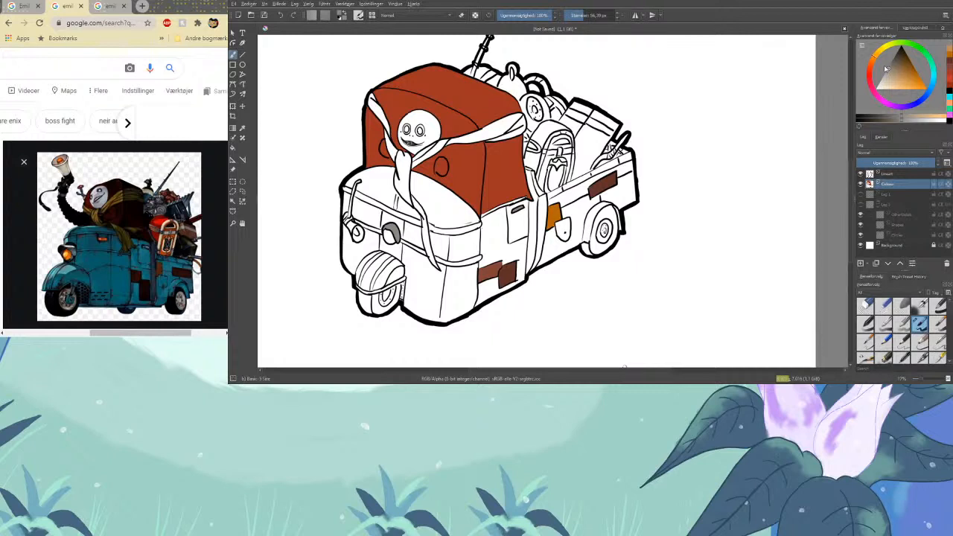
{"action": "left_click_drag", "start_coordinate": [886, 69], "coordinate": [879, 86]}
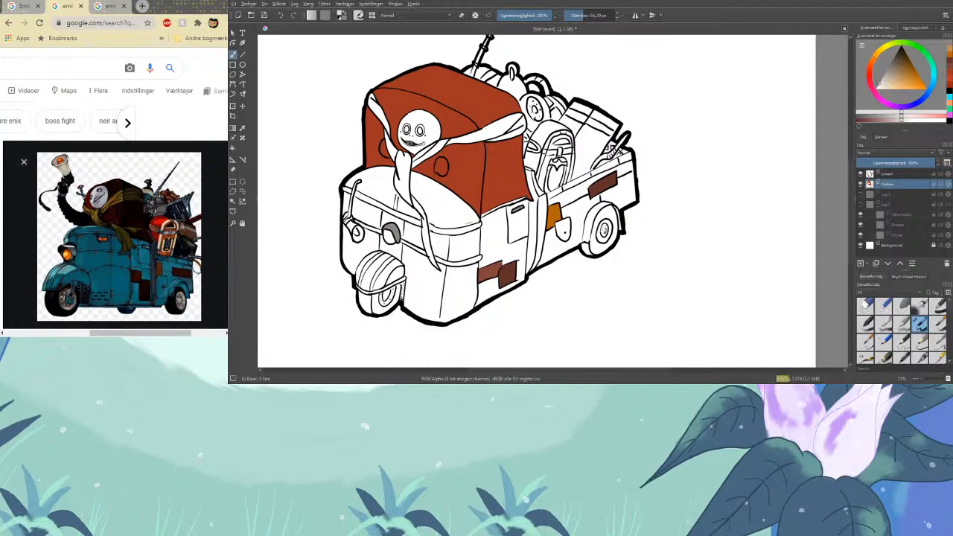
{"action": "scroll", "coordinate": [619, 293], "scroll_direction": "up", "scroll_amount": 3}
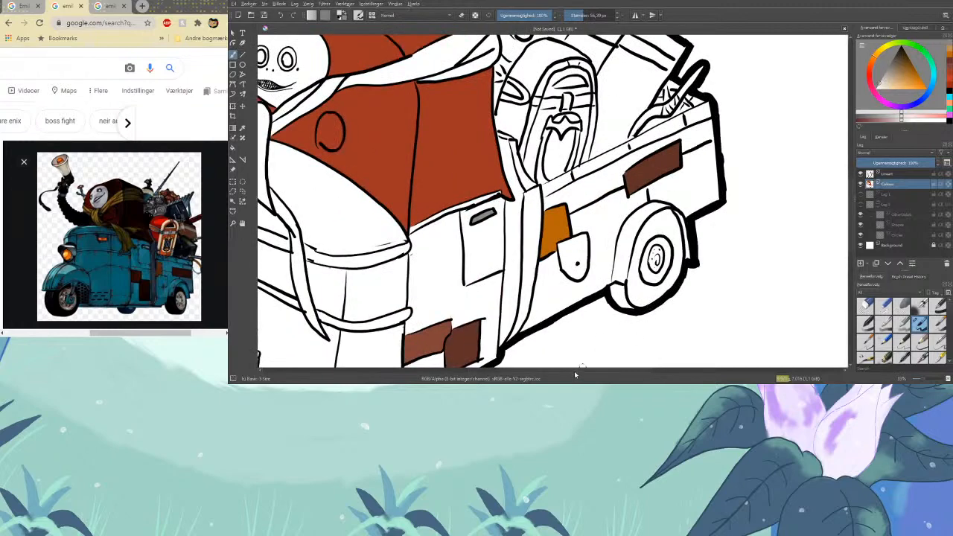
{"action": "scroll", "coordinate": [554, 351], "scroll_direction": "left", "scroll_amount": 3}
{"action": "scroll", "coordinate": [522, 208], "scroll_direction": "up", "scroll_amount": 3}
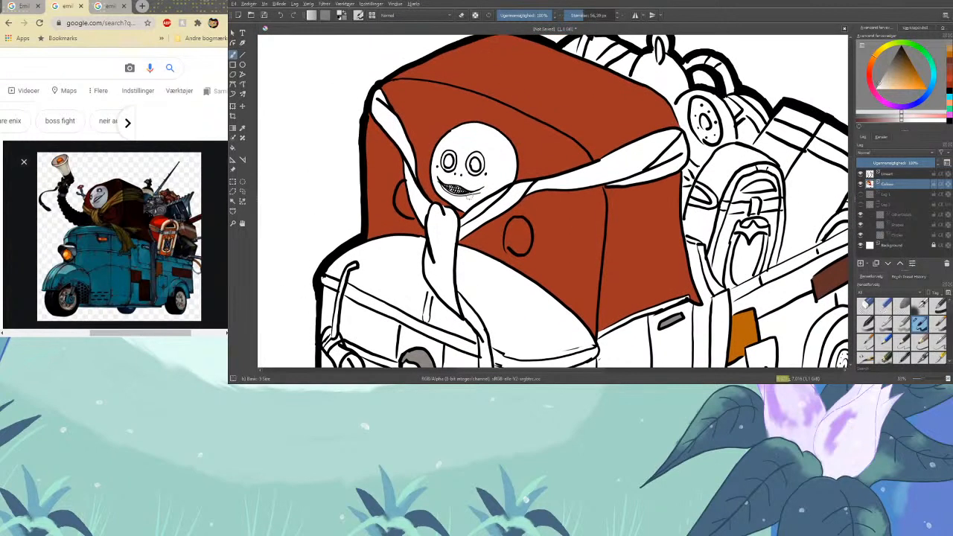
{"action": "mouse_move", "coordinate": [463, 181]}
{"action": "left_mouse_down"}
{"action": "mouse_move", "coordinate": [495, 174]}
{"action": "mouse_move", "coordinate": [477, 198]}
{"action": "mouse_move", "coordinate": [513, 171]}
{"action": "mouse_move", "coordinate": [467, 208]}
{"action": "left_mouse_up"}
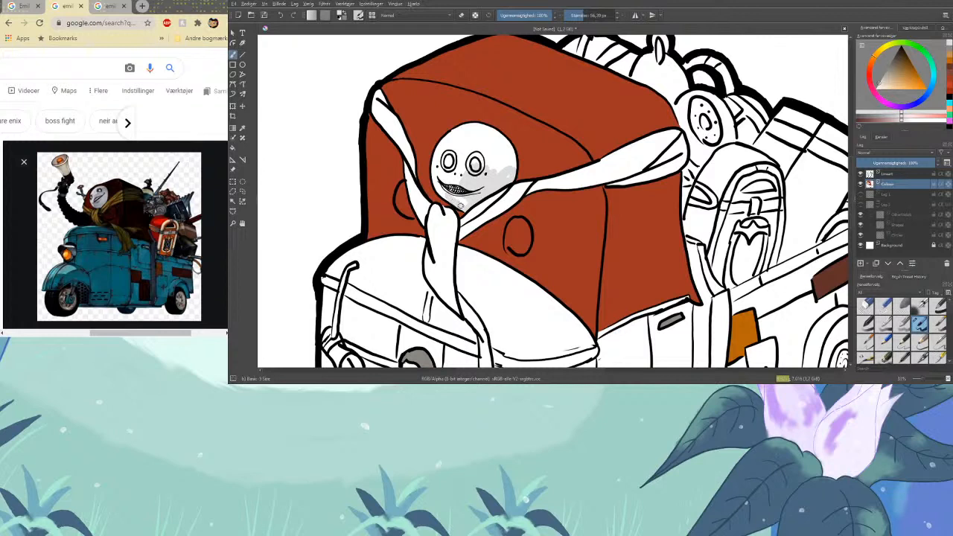
{"action": "mouse_move", "coordinate": [461, 204]}
{"action": "left_mouse_down"}
{"action": "mouse_move", "coordinate": [435, 181]}
{"action": "mouse_move", "coordinate": [450, 136]}
{"action": "left_mouse_up"}
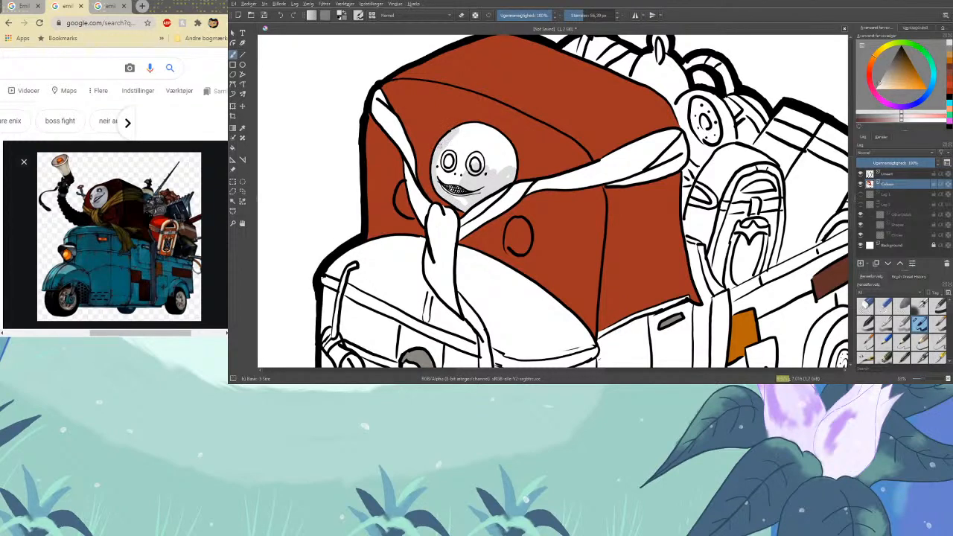
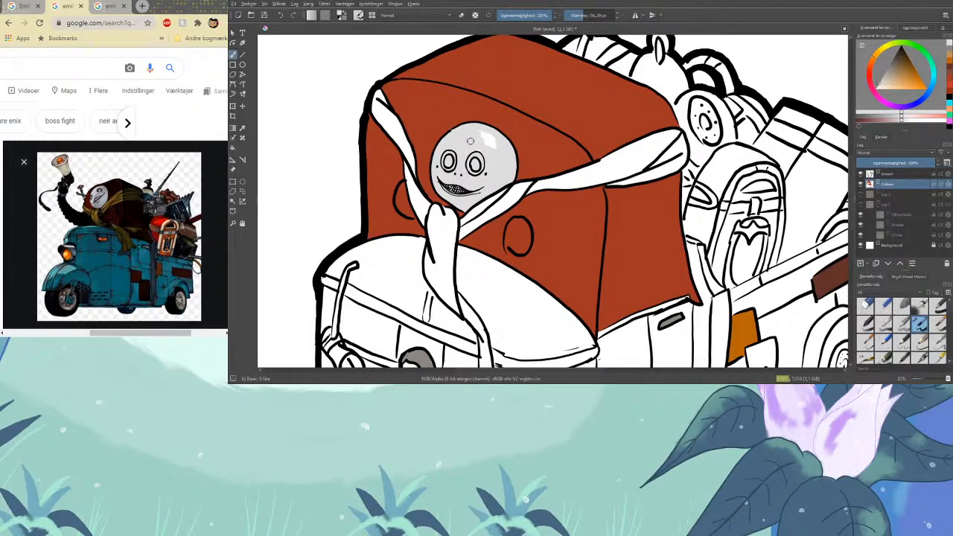
{"action": "left_click_drag", "start_coordinate": [485, 146], "coordinate": [493, 143]}
Choose a saturated yellow-green paint colour for the scarf
{"action": "left_click_drag", "start_coordinate": [883, 52], "coordinate": [894, 46]}
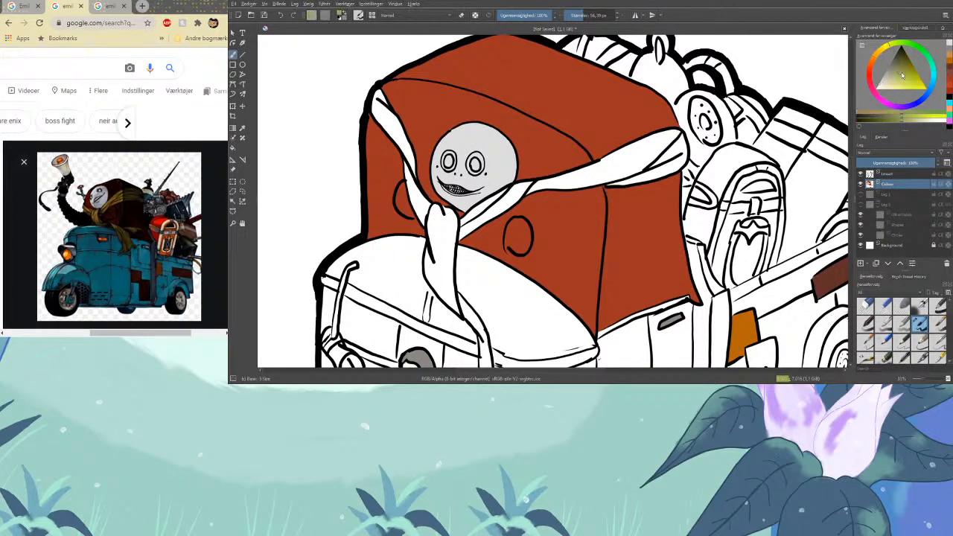
{"action": "left_click", "coordinate": [924, 86]}
{"action": "left_click_drag", "start_coordinate": [924, 86], "coordinate": [922, 82]}
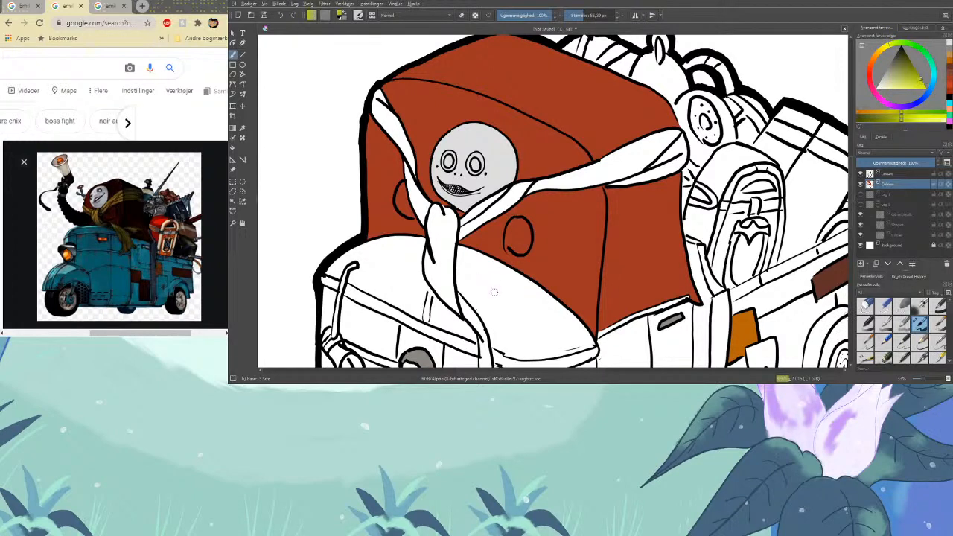
{"action": "left_click_drag", "start_coordinate": [480, 212], "coordinate": [452, 236]}
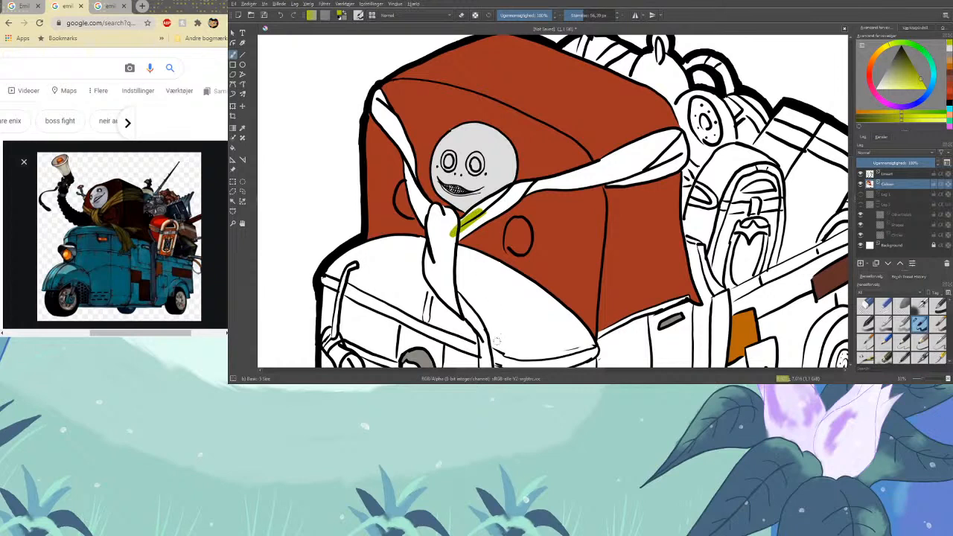
{"action": "key", "text": "ctrl+z"}
{"action": "left_click_drag", "start_coordinate": [474, 222], "coordinate": [501, 205]}
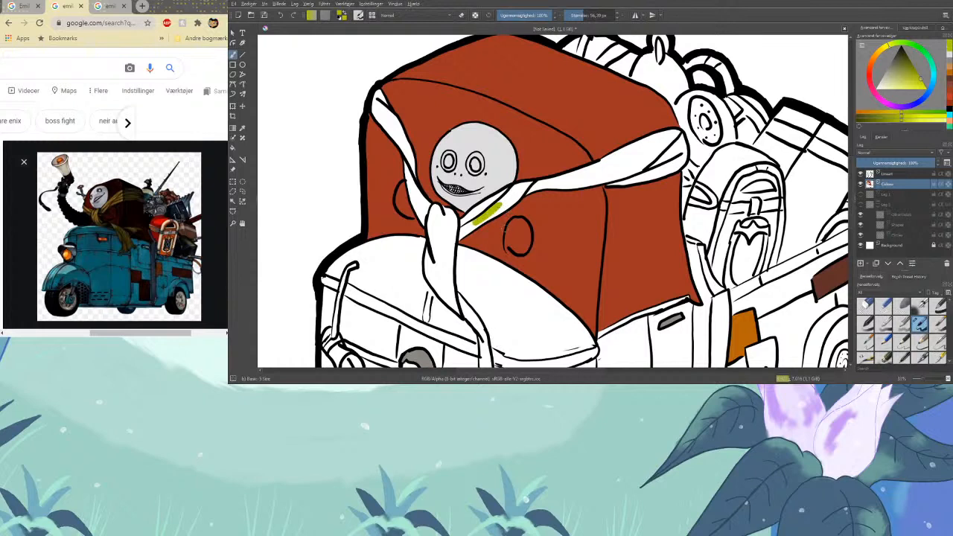
{"action": "key", "text": "ctrl+z"}
{"action": "left_click", "coordinate": [917, 84]}
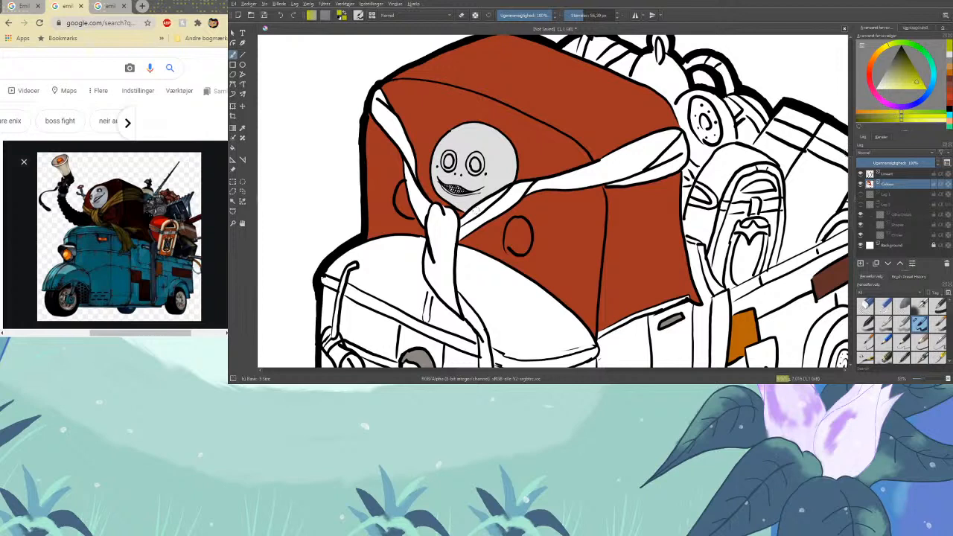
{"action": "mouse_move", "coordinate": [496, 207]}
{"action": "left_mouse_down"}
{"action": "mouse_move", "coordinate": [454, 238]}
{"action": "mouse_move", "coordinate": [507, 208]}
{"action": "left_mouse_up"}
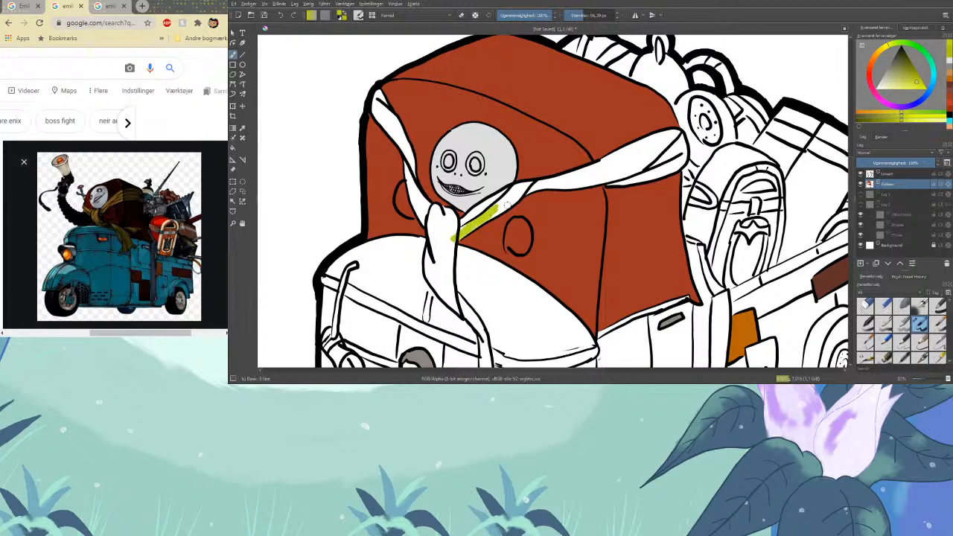
{"action": "key", "text": "ctrl+z"}
{"action": "left_click", "coordinate": [912, 88]}
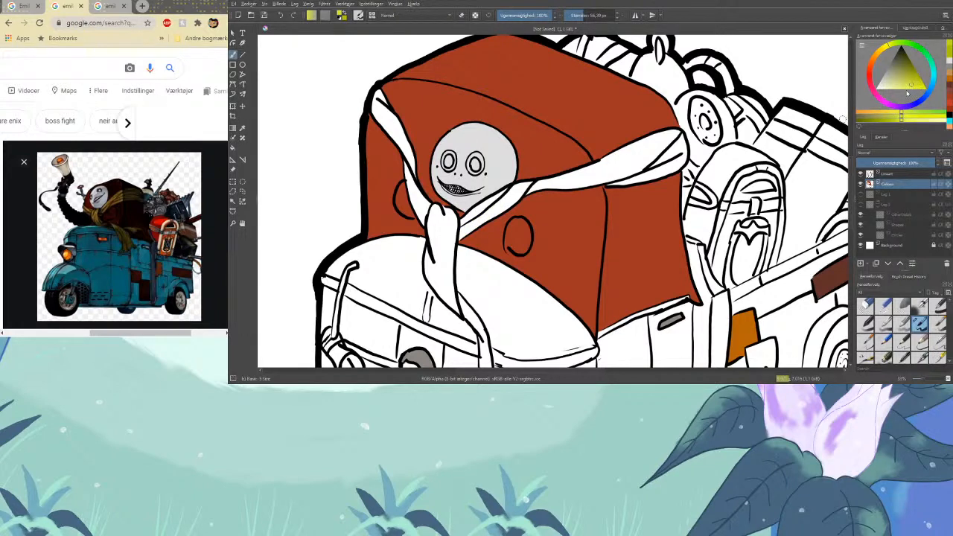
{"action": "mouse_move", "coordinate": [462, 232]}
{"action": "left_mouse_down"}
{"action": "mouse_move", "coordinate": [515, 199]}
{"action": "mouse_move", "coordinate": [453, 236]}
{"action": "mouse_move", "coordinate": [513, 195]}
{"action": "left_mouse_up"}
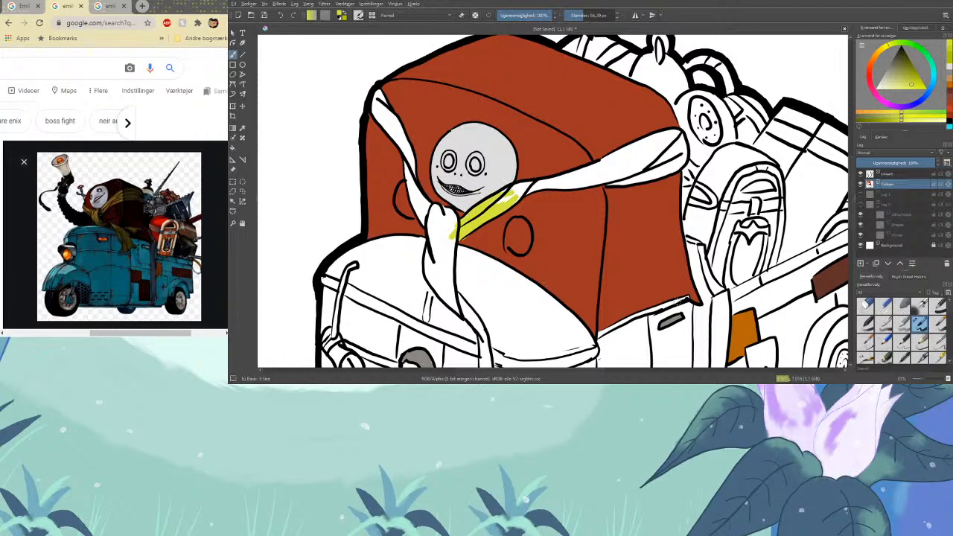
{"action": "key", "text": "ctrl+z"}
Choose a muted yellow-green and paint the scarf band running from beneath the face to the rear edge of the red canopy
{"action": "left_click_drag", "start_coordinate": [912, 86], "coordinate": [907, 83]}
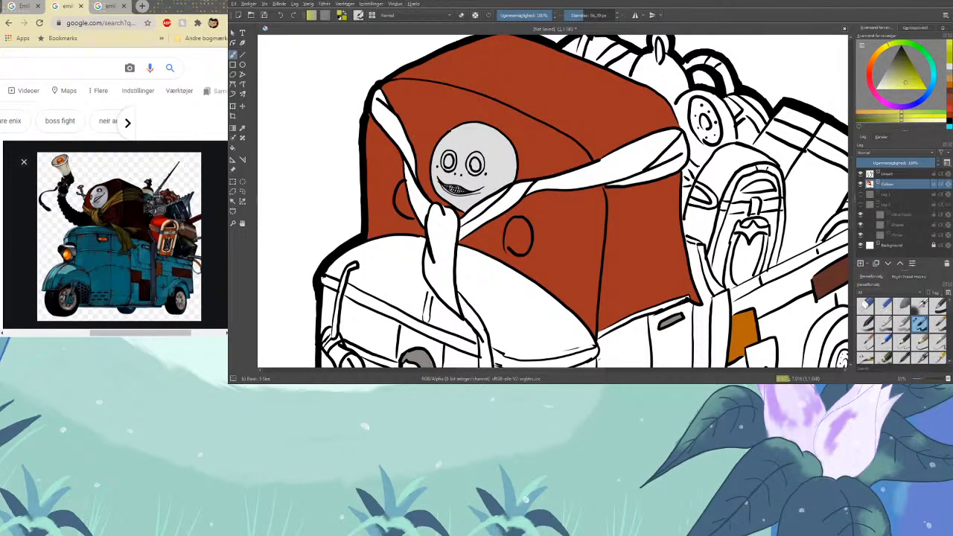
{"action": "mouse_move", "coordinate": [464, 228]}
{"action": "left_mouse_down"}
{"action": "mouse_move", "coordinate": [492, 210]}
{"action": "mouse_move", "coordinate": [456, 239]}
{"action": "mouse_move", "coordinate": [506, 206]}
{"action": "mouse_move", "coordinate": [462, 237]}
{"action": "left_mouse_up"}
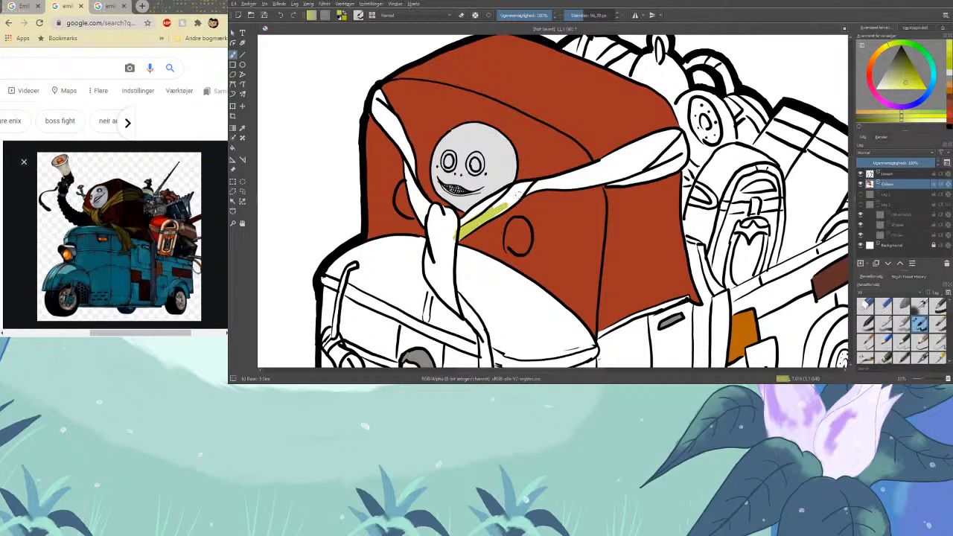
{"action": "mouse_move", "coordinate": [495, 203]}
{"action": "left_mouse_down"}
{"action": "mouse_move", "coordinate": [461, 220]}
{"action": "mouse_move", "coordinate": [508, 192]}
{"action": "mouse_move", "coordinate": [487, 218]}
{"action": "mouse_move", "coordinate": [536, 186]}
{"action": "mouse_move", "coordinate": [521, 183]}
{"action": "mouse_move", "coordinate": [576, 178]}
{"action": "mouse_move", "coordinate": [519, 190]}
{"action": "left_mouse_up"}
{"action": "key", "text": "ctrl+z"}
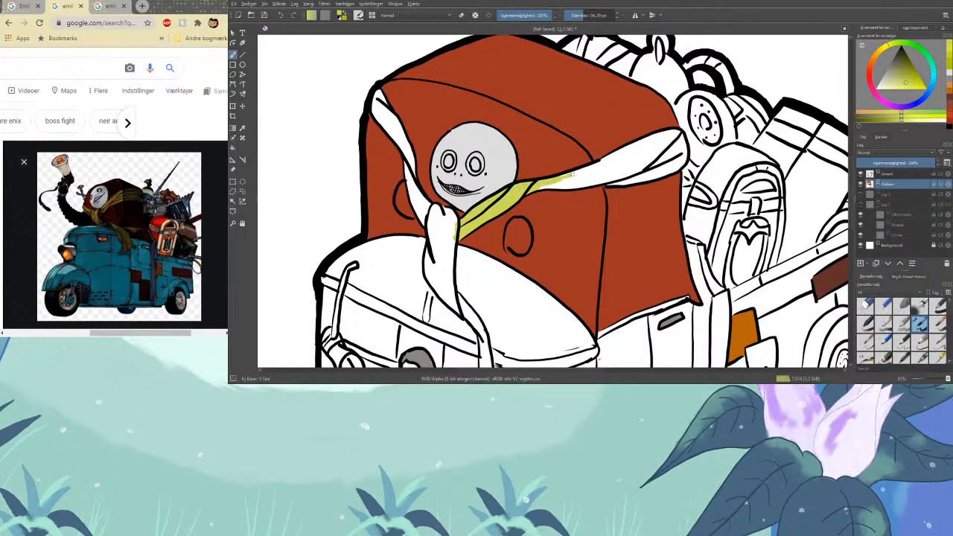
{"action": "mouse_move", "coordinate": [572, 174]}
{"action": "left_mouse_down"}
{"action": "mouse_move", "coordinate": [553, 181]}
{"action": "mouse_move", "coordinate": [673, 132]}
{"action": "left_mouse_up"}
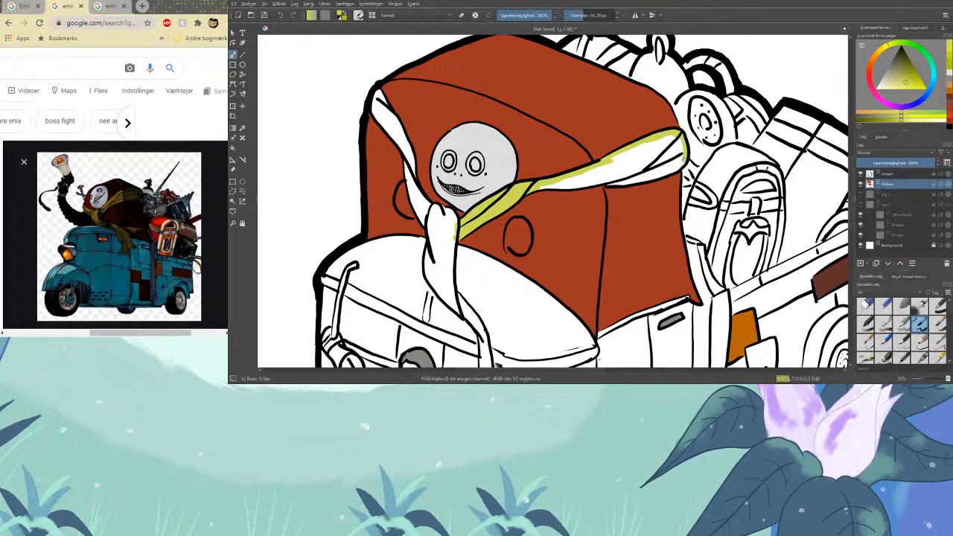
{"action": "mouse_move", "coordinate": [685, 158]}
{"action": "left_mouse_down"}
{"action": "mouse_move", "coordinate": [665, 173]}
{"action": "mouse_move", "coordinate": [610, 183]}
{"action": "left_mouse_up"}
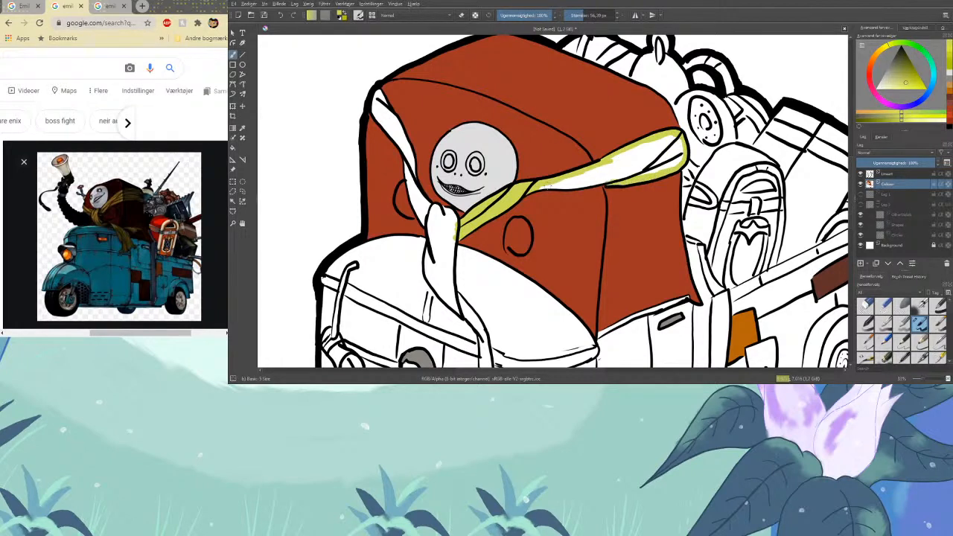
{"action": "mouse_move", "coordinate": [554, 186]}
{"action": "left_mouse_down"}
{"action": "mouse_move", "coordinate": [613, 180]}
{"action": "mouse_move", "coordinate": [584, 181]}
{"action": "mouse_move", "coordinate": [601, 171]}
{"action": "mouse_move", "coordinate": [561, 182]}
{"action": "mouse_move", "coordinate": [629, 162]}
{"action": "mouse_move", "coordinate": [616, 178]}
{"action": "mouse_move", "coordinate": [633, 168]}
{"action": "mouse_move", "coordinate": [574, 182]}
{"action": "mouse_move", "coordinate": [649, 169]}
{"action": "mouse_move", "coordinate": [634, 177]}
{"action": "mouse_move", "coordinate": [668, 164]}
{"action": "mouse_move", "coordinate": [648, 160]}
{"action": "mouse_move", "coordinate": [658, 151]}
{"action": "mouse_move", "coordinate": [613, 157]}
{"action": "mouse_move", "coordinate": [654, 143]}
{"action": "mouse_move", "coordinate": [646, 149]}
{"action": "mouse_move", "coordinate": [662, 151]}
{"action": "mouse_move", "coordinate": [663, 140]}
{"action": "mouse_move", "coordinate": [667, 173]}
{"action": "left_mouse_up"}
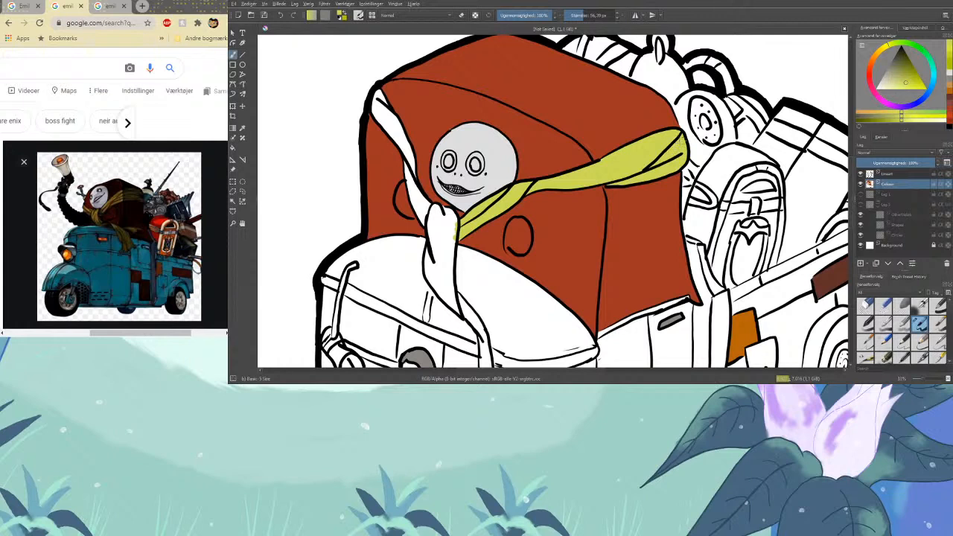
Darken the paint colour to olive green and refill the painted scarf band with the Fill tool
{"action": "left_click_drag", "start_coordinate": [908, 86], "coordinate": [906, 81]}
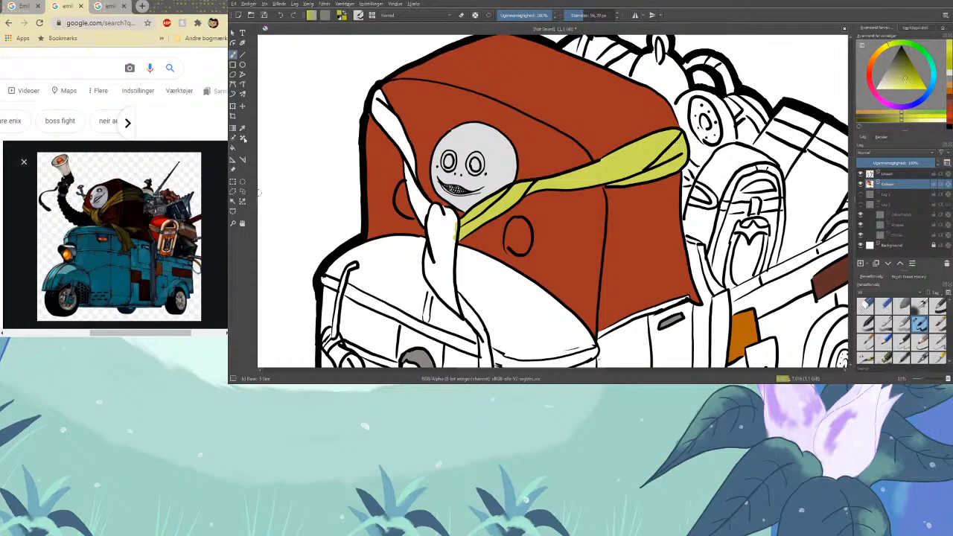
{"action": "key", "text": "f"}
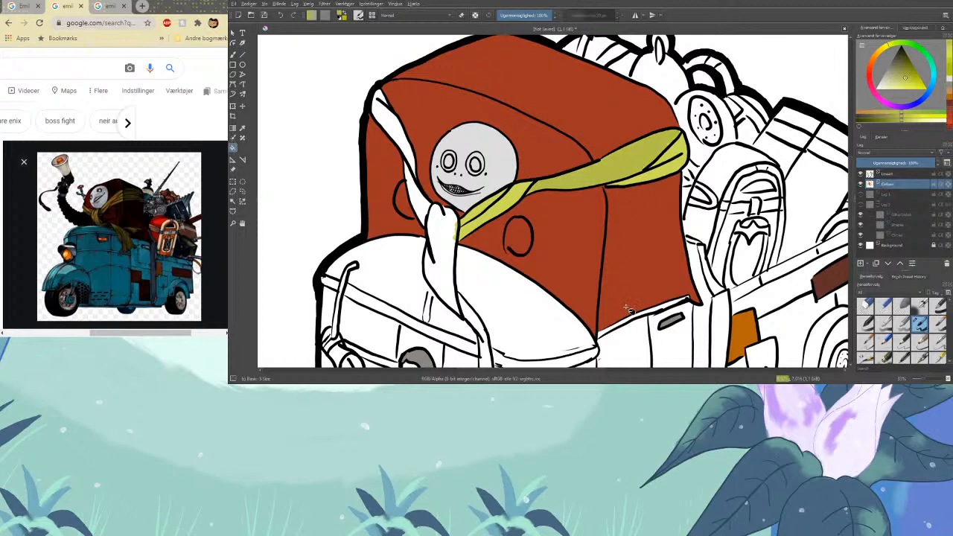
{"action": "left_click", "coordinate": [683, 159]}
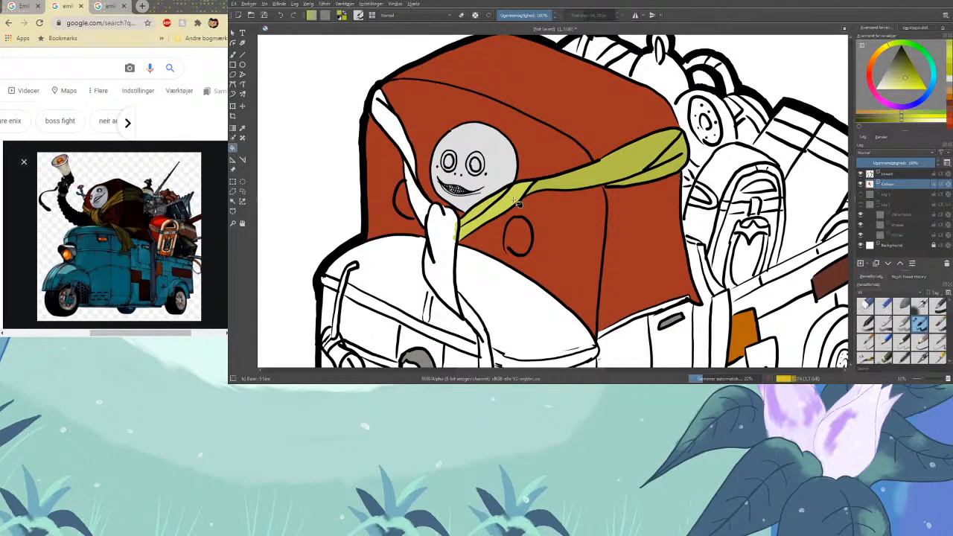
{"action": "left_click", "coordinate": [485, 217]}
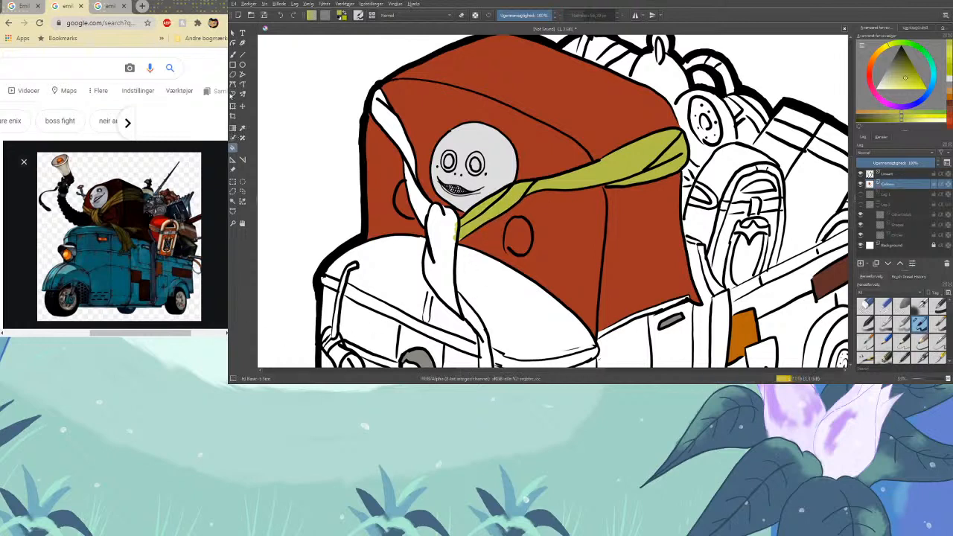
Brush olive green onto the scarf's knot, its upper hanging part and the strand reaching the canopy's front corner
{"action": "left_click", "coordinate": [233, 54]}
{"action": "mouse_move", "coordinate": [451, 235]}
{"action": "left_mouse_down"}
{"action": "mouse_move", "coordinate": [457, 219]}
{"action": "mouse_move", "coordinate": [456, 233]}
{"action": "left_mouse_up"}
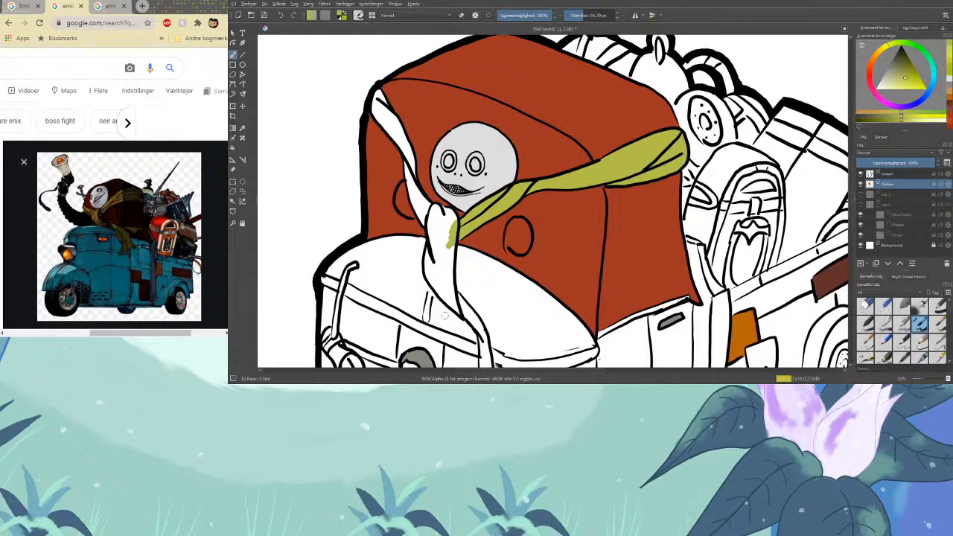
{"action": "scroll", "coordinate": [551, 223], "scroll_direction": "left", "scroll_amount": 5}
{"action": "mouse_move", "coordinate": [540, 238]}
{"action": "left_mouse_down"}
{"action": "mouse_move", "coordinate": [552, 313]}
{"action": "mouse_move", "coordinate": [521, 262]}
{"action": "mouse_move", "coordinate": [523, 272]}
{"action": "mouse_move", "coordinate": [523, 244]}
{"action": "mouse_move", "coordinate": [538, 285]}
{"action": "mouse_move", "coordinate": [524, 226]}
{"action": "mouse_move", "coordinate": [526, 217]}
{"action": "mouse_move", "coordinate": [534, 234]}
{"action": "mouse_move", "coordinate": [546, 220]}
{"action": "mouse_move", "coordinate": [546, 228]}
{"action": "mouse_move", "coordinate": [508, 197]}
{"action": "mouse_move", "coordinate": [515, 216]}
{"action": "mouse_move", "coordinate": [499, 166]}
{"action": "mouse_move", "coordinate": [519, 216]}
{"action": "mouse_move", "coordinate": [504, 185]}
{"action": "mouse_move", "coordinate": [521, 206]}
{"action": "mouse_move", "coordinate": [494, 139]}
{"action": "mouse_move", "coordinate": [500, 154]}
{"action": "mouse_move", "coordinate": [470, 115]}
{"action": "mouse_move", "coordinate": [470, 94]}
{"action": "mouse_move", "coordinate": [507, 178]}
{"action": "mouse_move", "coordinate": [497, 138]}
{"action": "mouse_move", "coordinate": [507, 176]}
{"action": "left_mouse_up"}
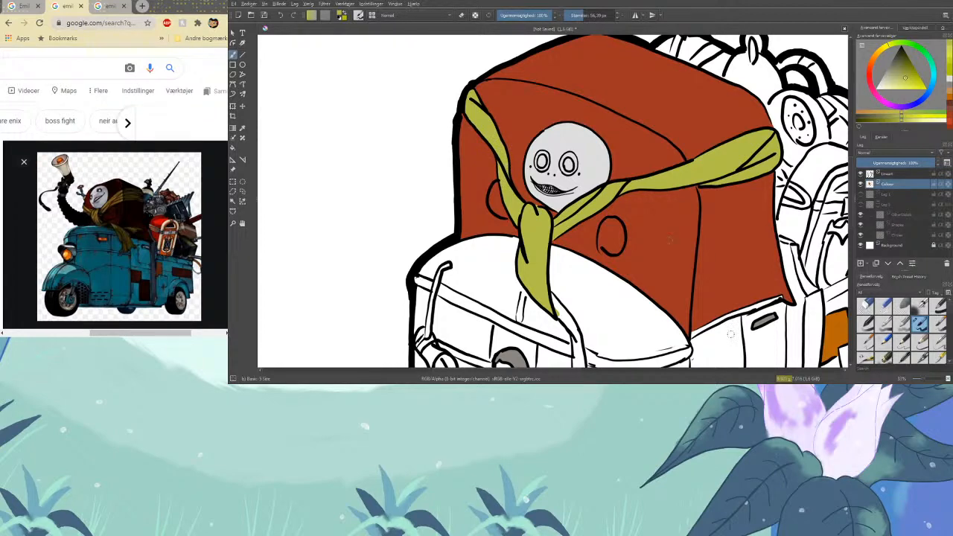
Paint the scarf's narrow tail olive green down over the cab's front to its pointed tip
{"action": "key", "text": "minus"}
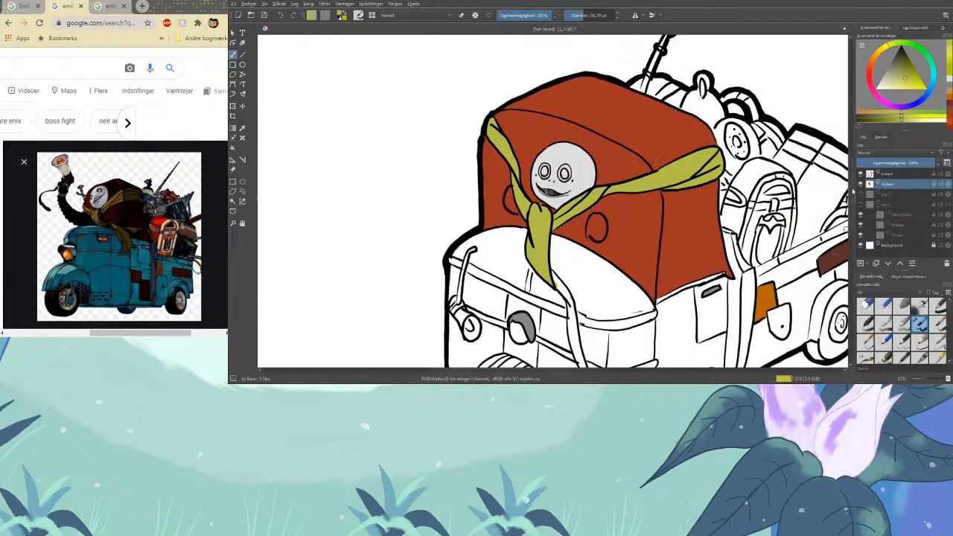
{"action": "scroll", "coordinate": [849, 194], "scroll_direction": "down", "scroll_amount": 3}
{"action": "key", "text": "plus"}
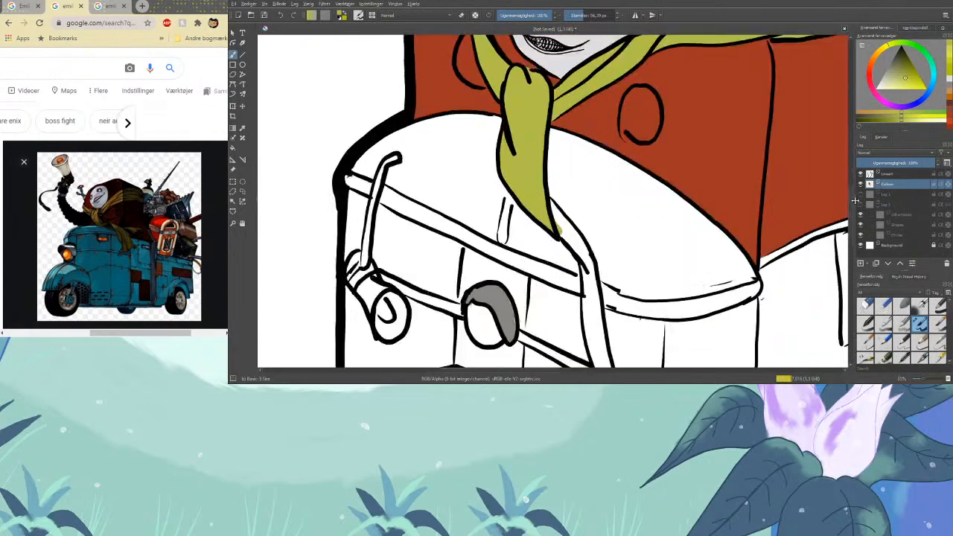
{"action": "mouse_move", "coordinate": [565, 228]}
{"action": "left_mouse_down"}
{"action": "mouse_move", "coordinate": [549, 203]}
{"action": "mouse_move", "coordinate": [582, 246]}
{"action": "mouse_move", "coordinate": [589, 281]}
{"action": "mouse_move", "coordinate": [596, 256]}
{"action": "left_mouse_up"}
{"action": "scroll", "coordinate": [594, 255], "scroll_direction": "down", "scroll_amount": 3}
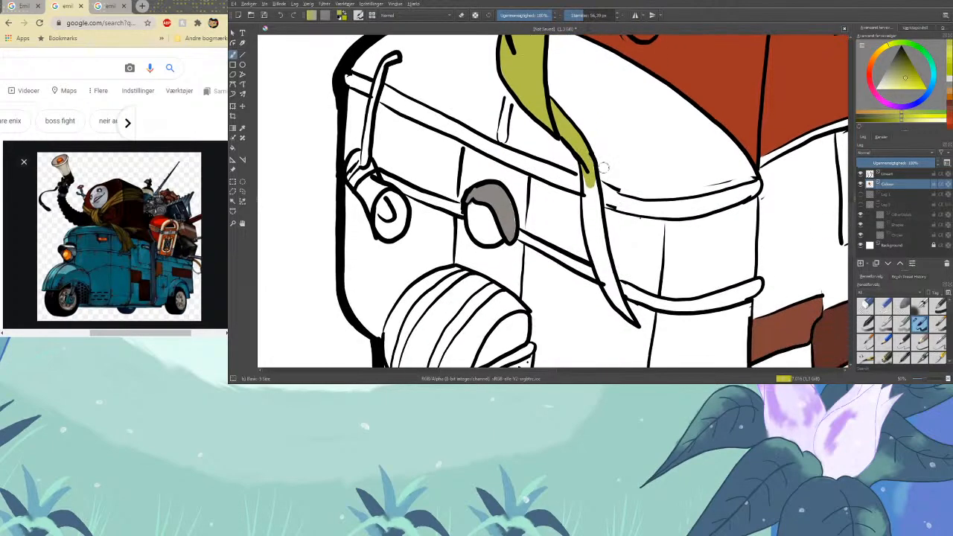
{"action": "mouse_move", "coordinate": [595, 182]}
{"action": "left_mouse_down"}
{"action": "mouse_move", "coordinate": [598, 215]}
{"action": "mouse_move", "coordinate": [588, 178]}
{"action": "mouse_move", "coordinate": [596, 261]}
{"action": "mouse_move", "coordinate": [590, 238]}
{"action": "mouse_move", "coordinate": [605, 286]}
{"action": "mouse_move", "coordinate": [612, 295]}
{"action": "mouse_move", "coordinate": [610, 276]}
{"action": "mouse_move", "coordinate": [629, 319]}
{"action": "left_mouse_up"}
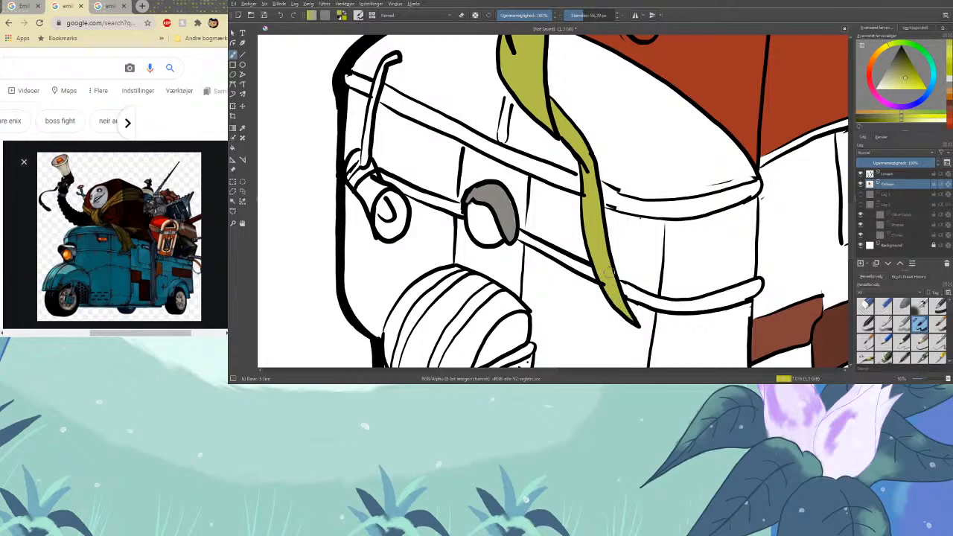
Switch the paint colour to a medium sky blue, trying out shades with test strokes on the cab's front corner panel
{"action": "scroll", "coordinate": [683, 351], "scroll_direction": "down", "scroll_amount": 2}
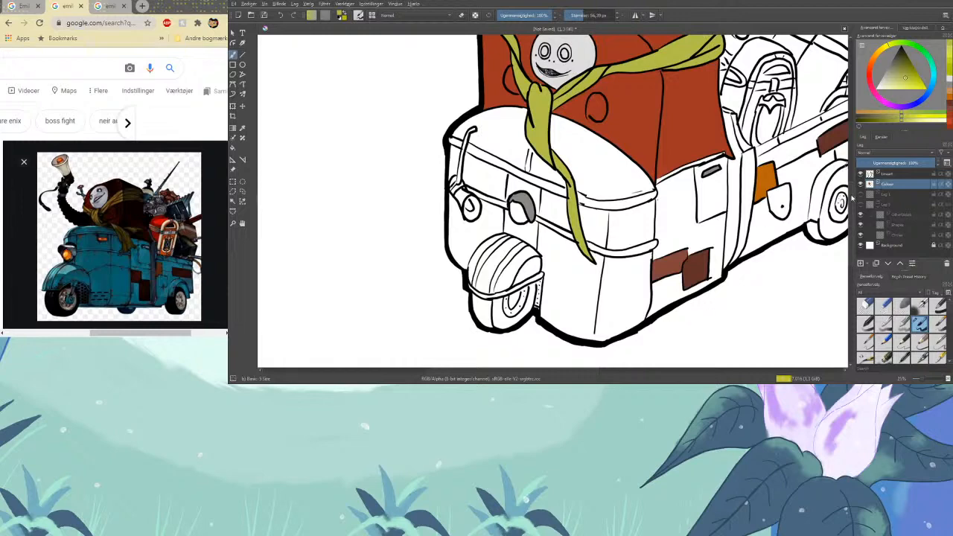
{"action": "left_click_drag", "start_coordinate": [853, 198], "coordinate": [883, 157]}
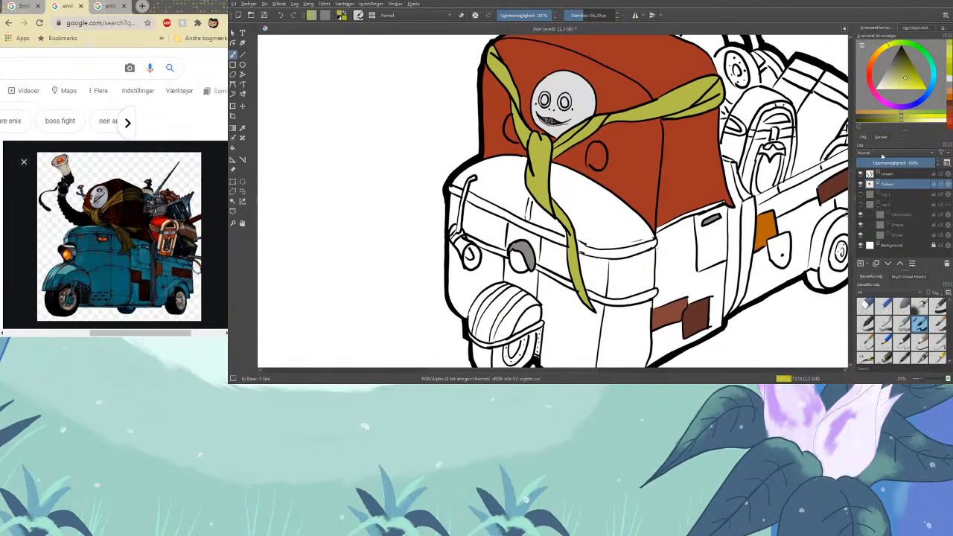
{"action": "left_click", "coordinate": [936, 83]}
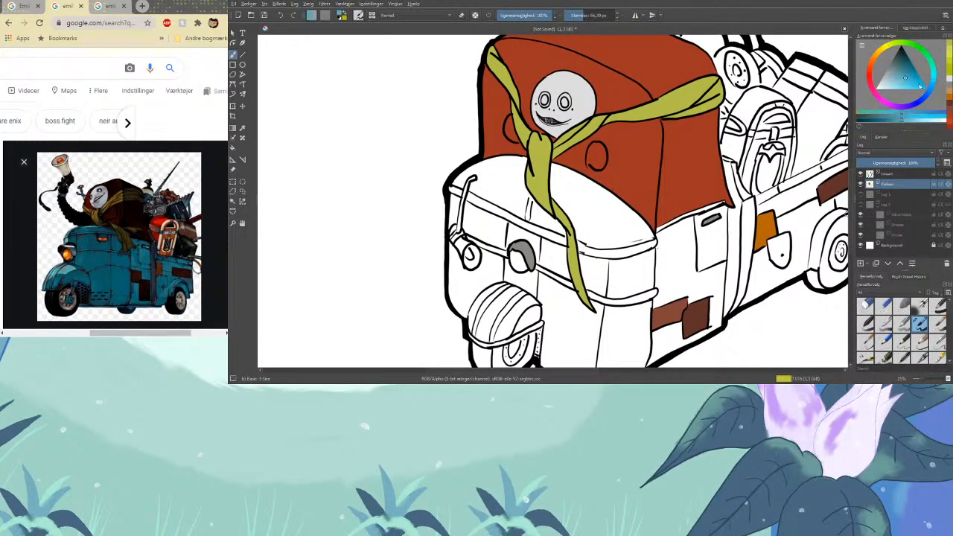
{"action": "left_click_drag", "start_coordinate": [906, 80], "coordinate": [911, 79]}
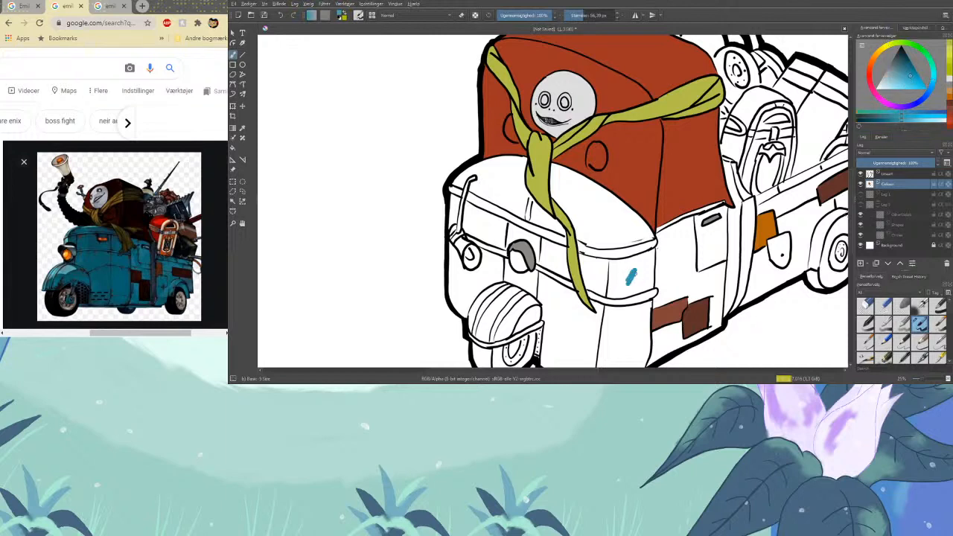
{"action": "left_click", "coordinate": [899, 82]}
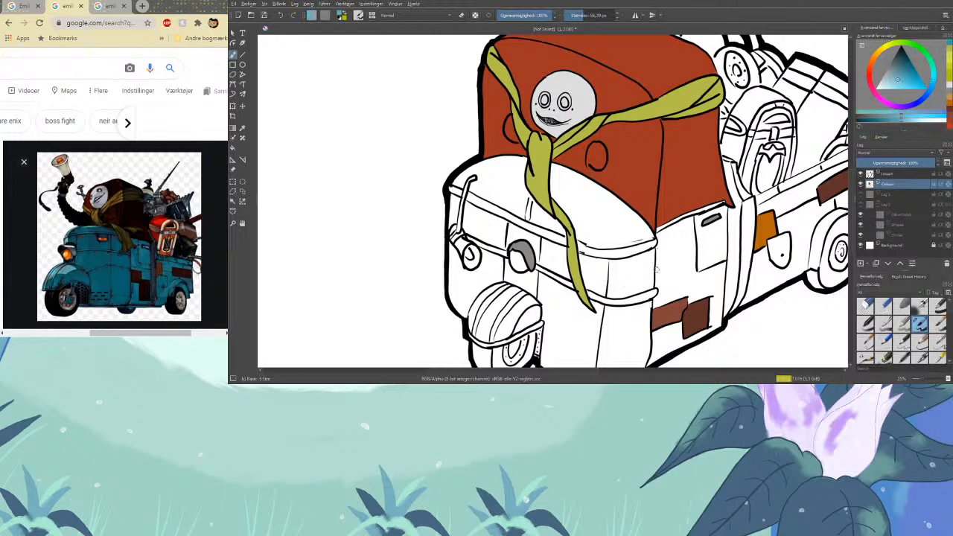
{"action": "left_click", "coordinate": [903, 82]}
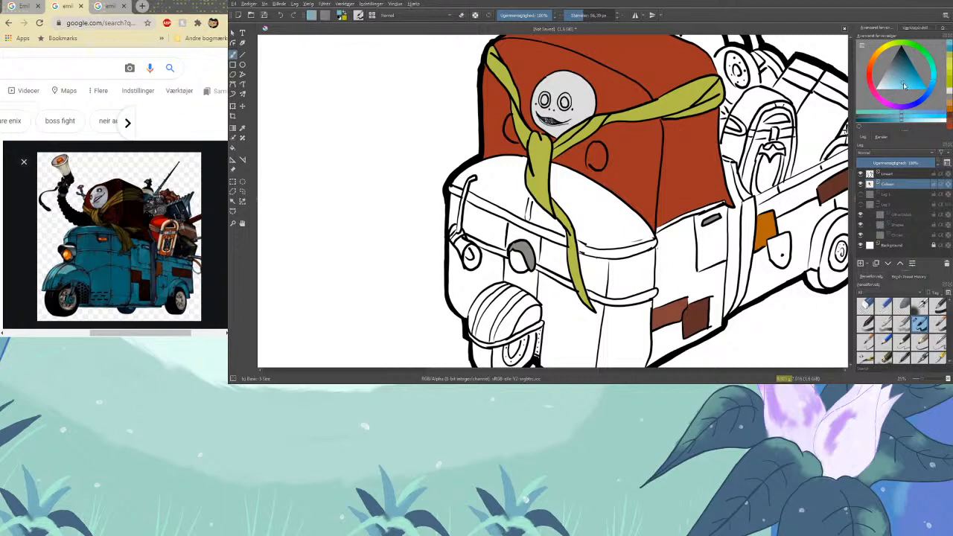
{"action": "left_click_drag", "start_coordinate": [642, 265], "coordinate": [631, 283]}
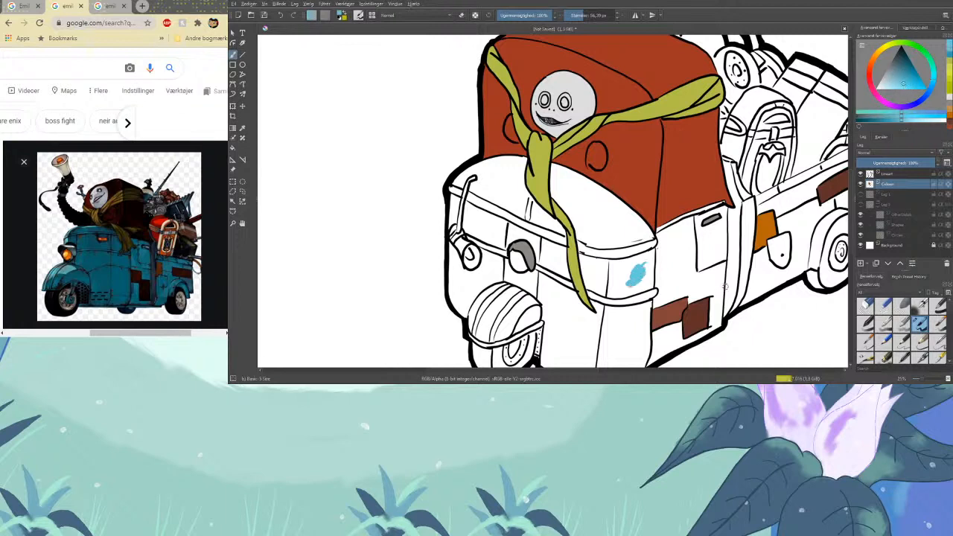
{"action": "key", "text": "ctrl+z"}
{"action": "left_click", "coordinate": [907, 87]}
{"action": "mouse_move", "coordinate": [645, 267]}
{"action": "left_mouse_down"}
{"action": "mouse_move", "coordinate": [626, 282]}
{"action": "mouse_move", "coordinate": [641, 288]}
{"action": "left_mouse_up"}
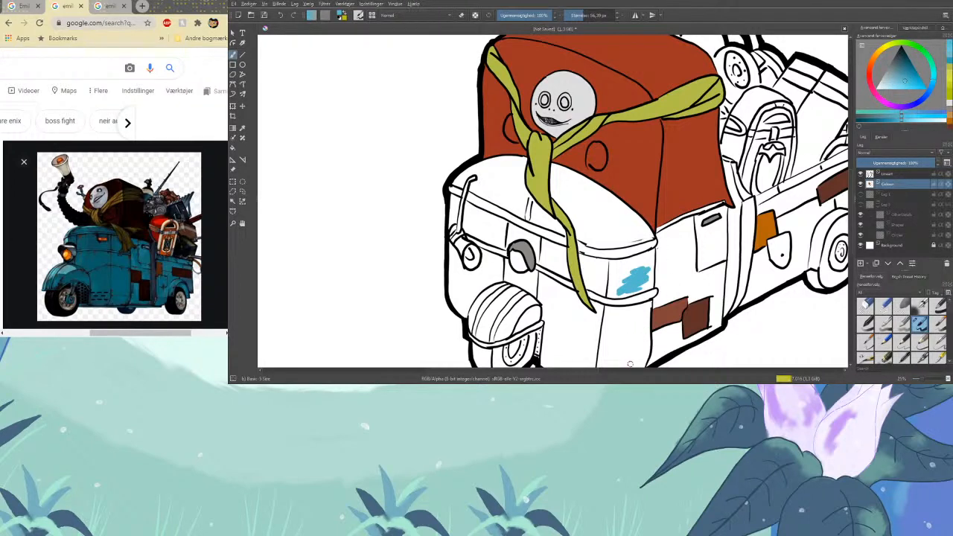
{"action": "mouse_move", "coordinate": [648, 276]}
{"action": "left_mouse_down"}
{"action": "mouse_move", "coordinate": [618, 294]}
{"action": "mouse_move", "coordinate": [659, 294]}
{"action": "mouse_move", "coordinate": [655, 306]}
{"action": "left_mouse_up"}
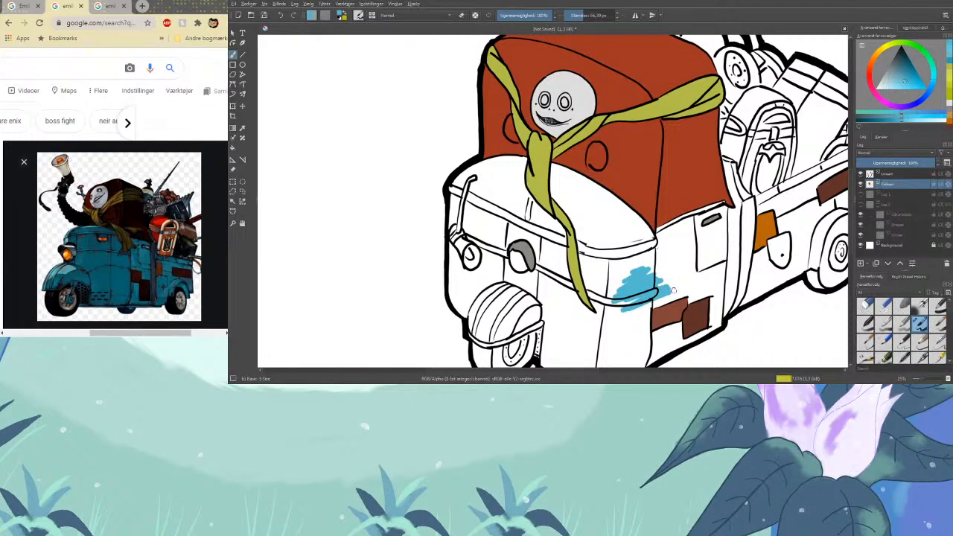
{"action": "key", "text": "ctrl+z"}
Brush sky blue onto the cab's side around the two brown patches, down to the lower outline and up towards the door's window
{"action": "left_click_drag", "start_coordinate": [630, 306], "coordinate": [694, 291]}
{"action": "key", "text": "ctrl+z"}
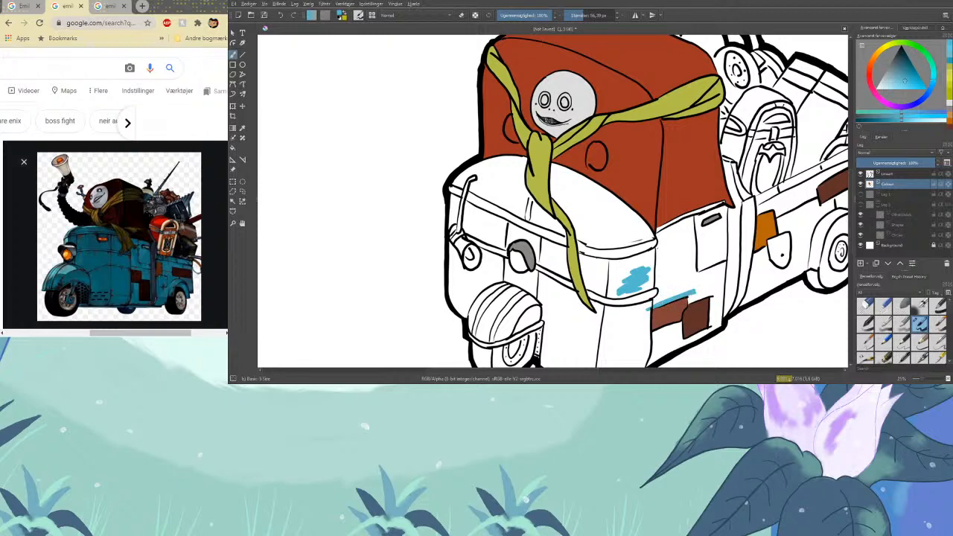
{"action": "key", "text": "plus"}
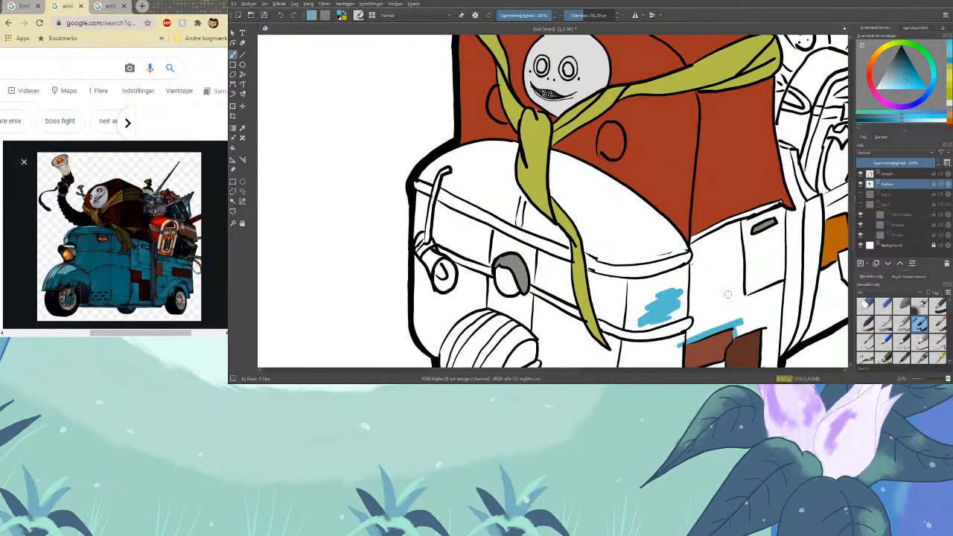
{"action": "scroll", "coordinate": [851, 199], "scroll_direction": "down", "scroll_amount": 1}
{"action": "scroll", "coordinate": [851, 201], "scroll_direction": "down", "scroll_amount": 3}
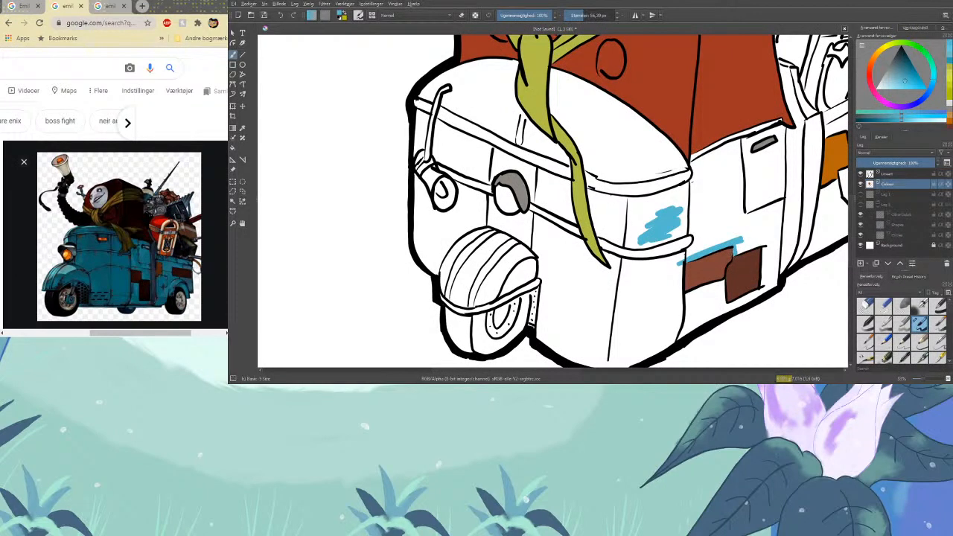
{"action": "mouse_move", "coordinate": [742, 250]}
{"action": "left_mouse_down"}
{"action": "mouse_move", "coordinate": [765, 244]}
{"action": "mouse_move", "coordinate": [764, 290]}
{"action": "mouse_move", "coordinate": [698, 325]}
{"action": "left_mouse_up"}
{"action": "mouse_move", "coordinate": [733, 289]}
{"action": "left_mouse_down"}
{"action": "mouse_move", "coordinate": [724, 305]}
{"action": "mouse_move", "coordinate": [722, 281]}
{"action": "mouse_move", "coordinate": [723, 305]}
{"action": "mouse_move", "coordinate": [721, 283]}
{"action": "mouse_move", "coordinate": [683, 295]}
{"action": "left_mouse_up"}
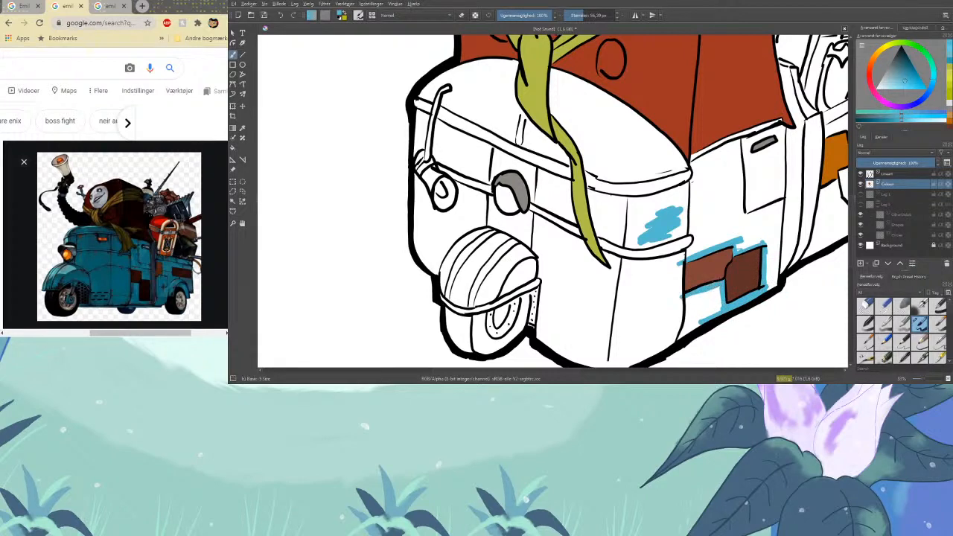
{"action": "mouse_move", "coordinate": [681, 294]}
{"action": "left_mouse_down"}
{"action": "mouse_move", "coordinate": [679, 259]}
{"action": "mouse_move", "coordinate": [681, 315]}
{"action": "mouse_move", "coordinate": [712, 291]}
{"action": "mouse_move", "coordinate": [679, 324]}
{"action": "mouse_move", "coordinate": [696, 328]}
{"action": "mouse_move", "coordinate": [718, 291]}
{"action": "mouse_move", "coordinate": [713, 313]}
{"action": "left_mouse_up"}
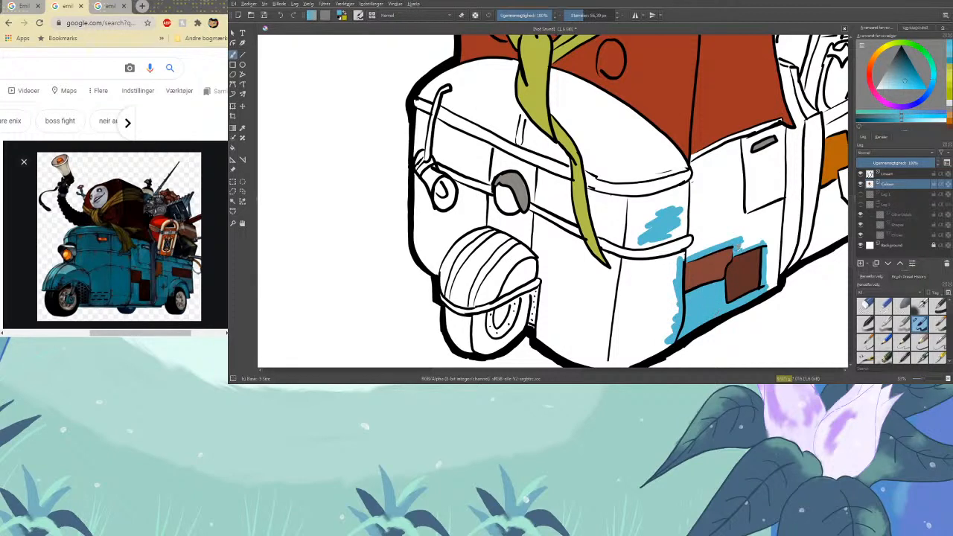
{"action": "mouse_move", "coordinate": [741, 246]}
{"action": "left_mouse_down"}
{"action": "mouse_move", "coordinate": [745, 243]}
{"action": "mouse_move", "coordinate": [762, 231]}
{"action": "mouse_move", "coordinate": [740, 245]}
{"action": "mouse_move", "coordinate": [770, 225]}
{"action": "mouse_move", "coordinate": [771, 289]}
{"action": "mouse_move", "coordinate": [774, 202]}
{"action": "left_mouse_up"}
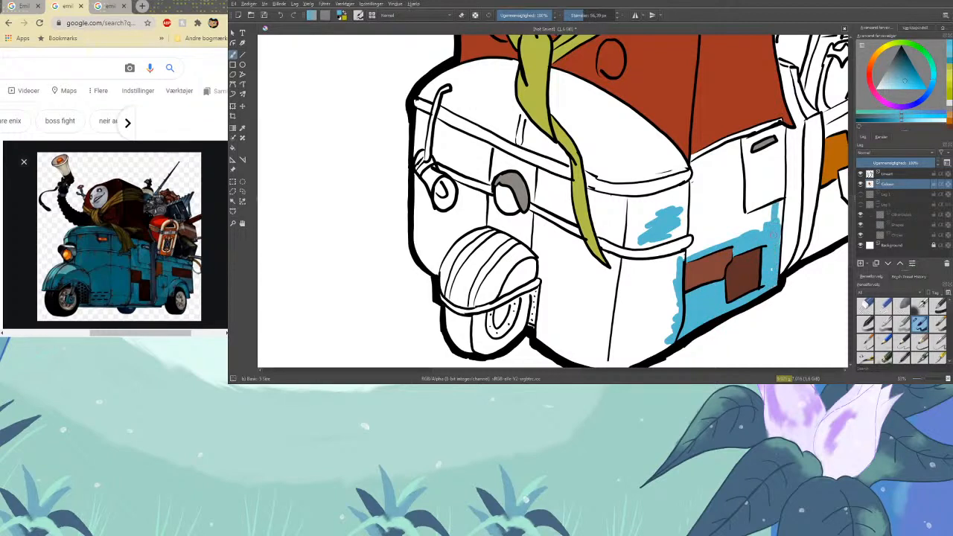
Paint light blue over the cab's side panel above the brown patches and along the door's upper edge beneath the red body
{"action": "mouse_move", "coordinate": [773, 235]}
{"action": "left_mouse_down"}
{"action": "mouse_move", "coordinate": [780, 223]}
{"action": "mouse_move", "coordinate": [774, 276]}
{"action": "mouse_move", "coordinate": [775, 186]}
{"action": "mouse_move", "coordinate": [748, 233]}
{"action": "mouse_move", "coordinate": [697, 239]}
{"action": "mouse_move", "coordinate": [674, 261]}
{"action": "mouse_move", "coordinate": [745, 212]}
{"action": "mouse_move", "coordinate": [761, 214]}
{"action": "mouse_move", "coordinate": [767, 198]}
{"action": "mouse_move", "coordinate": [715, 216]}
{"action": "mouse_move", "coordinate": [784, 193]}
{"action": "left_mouse_up"}
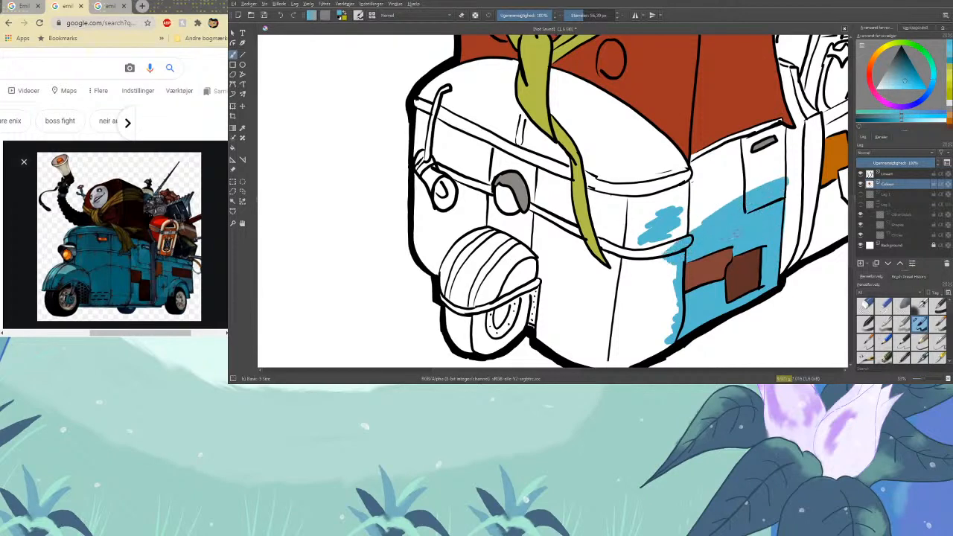
{"action": "mouse_move", "coordinate": [753, 160]}
{"action": "left_mouse_down"}
{"action": "mouse_move", "coordinate": [779, 144]}
{"action": "mouse_move", "coordinate": [751, 158]}
{"action": "mouse_move", "coordinate": [778, 135]}
{"action": "mouse_move", "coordinate": [747, 155]}
{"action": "left_mouse_up"}
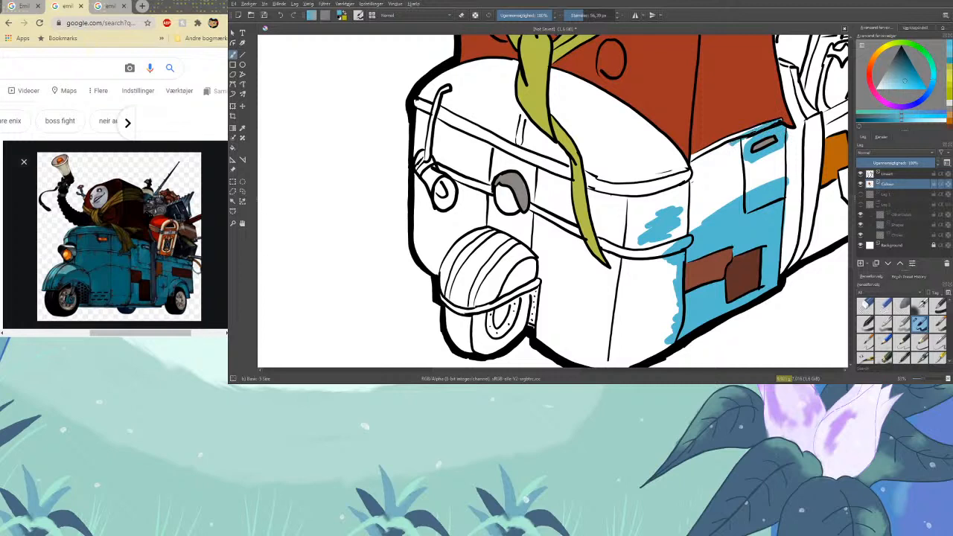
{"action": "mouse_move", "coordinate": [767, 125]}
{"action": "left_mouse_down"}
{"action": "mouse_move", "coordinate": [691, 160]}
{"action": "mouse_move", "coordinate": [729, 140]}
{"action": "mouse_move", "coordinate": [692, 161]}
{"action": "mouse_move", "coordinate": [726, 155]}
{"action": "left_mouse_up"}
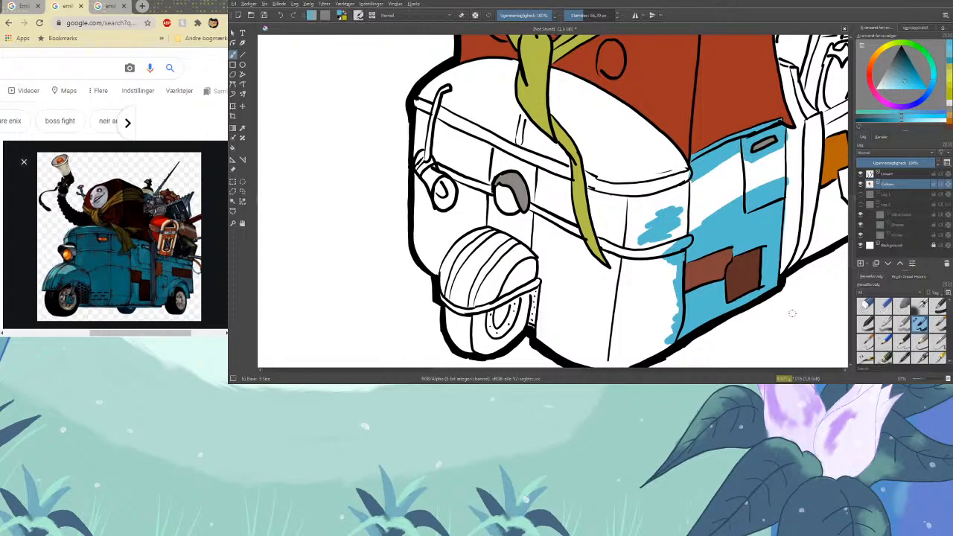
Paint a blue strip on the pillar behind the red body and extend the blue along the door's rear side
{"action": "scroll", "coordinate": [853, 191], "scroll_direction": "up", "scroll_amount": 2}
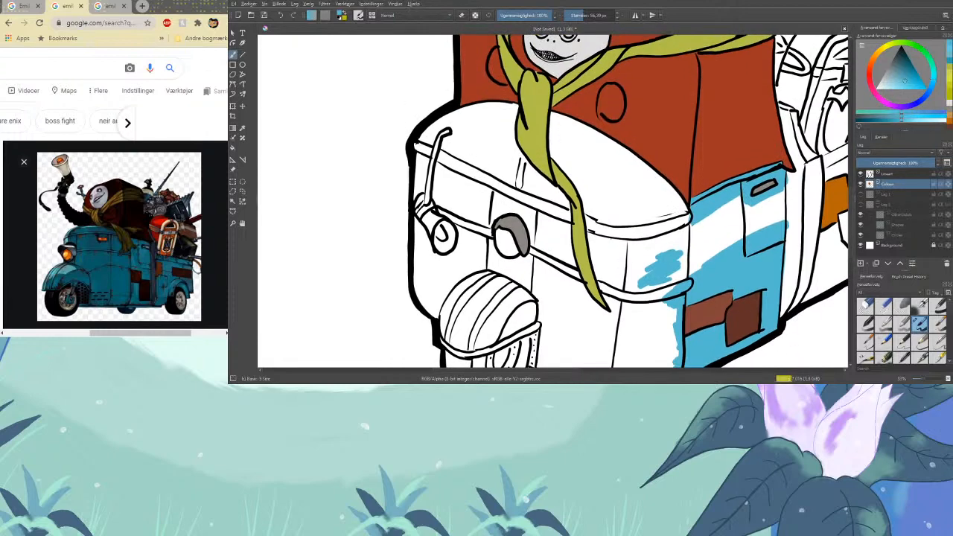
{"action": "mouse_move", "coordinate": [791, 181]}
{"action": "left_mouse_down"}
{"action": "mouse_move", "coordinate": [793, 154]}
{"action": "mouse_move", "coordinate": [802, 168]}
{"action": "mouse_move", "coordinate": [783, 111]}
{"action": "left_mouse_up"}
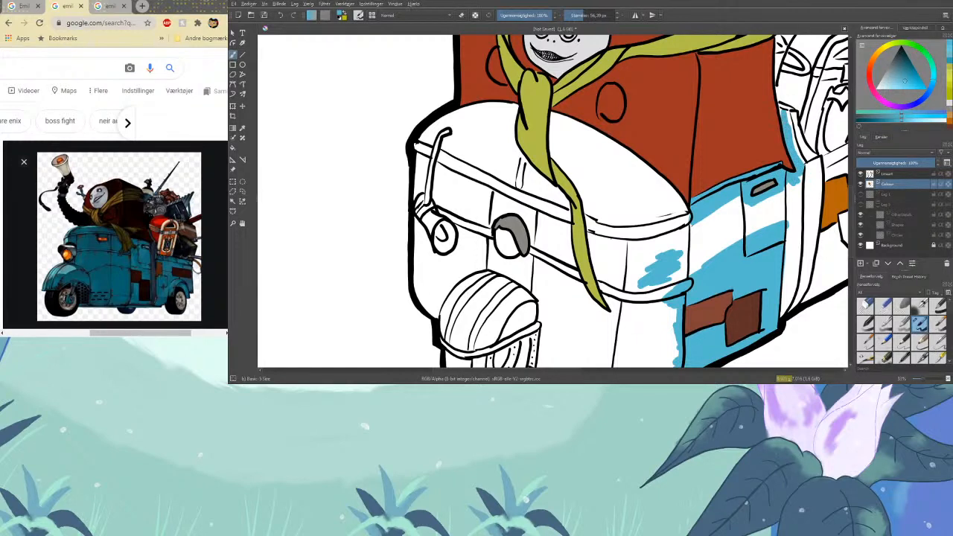
{"action": "key", "text": "e"}
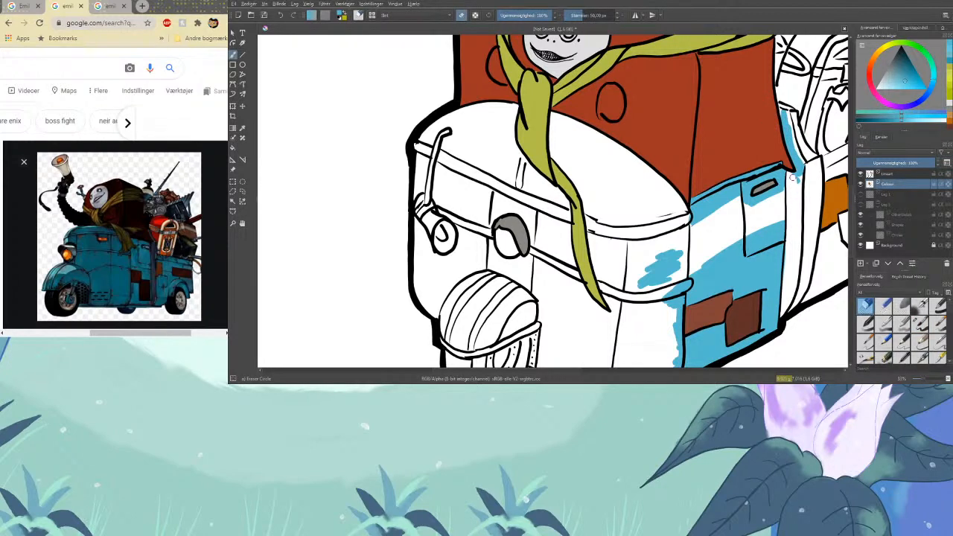
{"action": "key", "text": "e"}
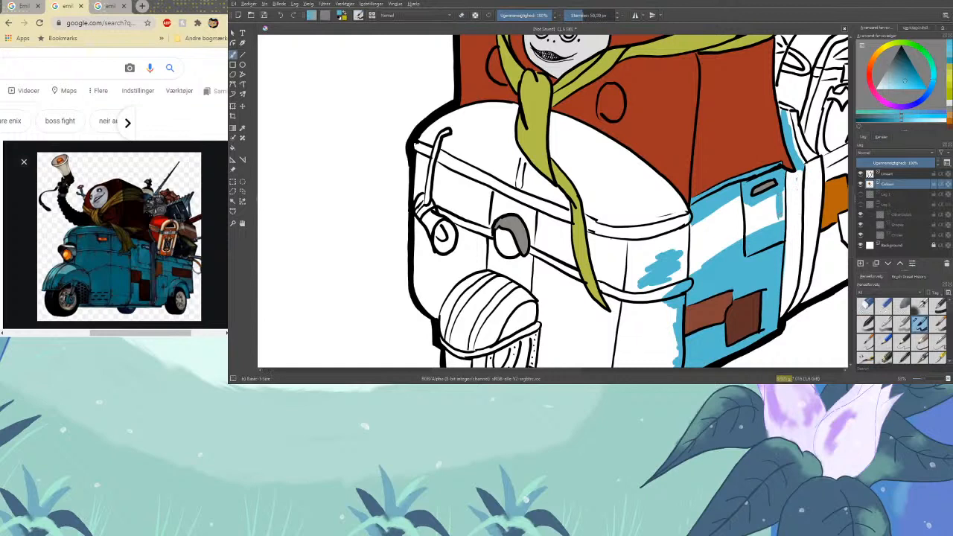
{"action": "mouse_move", "coordinate": [783, 188]}
{"action": "left_mouse_down"}
{"action": "mouse_move", "coordinate": [782, 225]}
{"action": "mouse_move", "coordinate": [775, 209]}
{"action": "mouse_move", "coordinate": [767, 223]}
{"action": "mouse_move", "coordinate": [788, 258]}
{"action": "left_mouse_up"}
Paint the front body's lower edge and the rim of the front wheel's fender blue
{"action": "left_click_drag", "start_coordinate": [852, 201], "coordinate": [851, 222]}
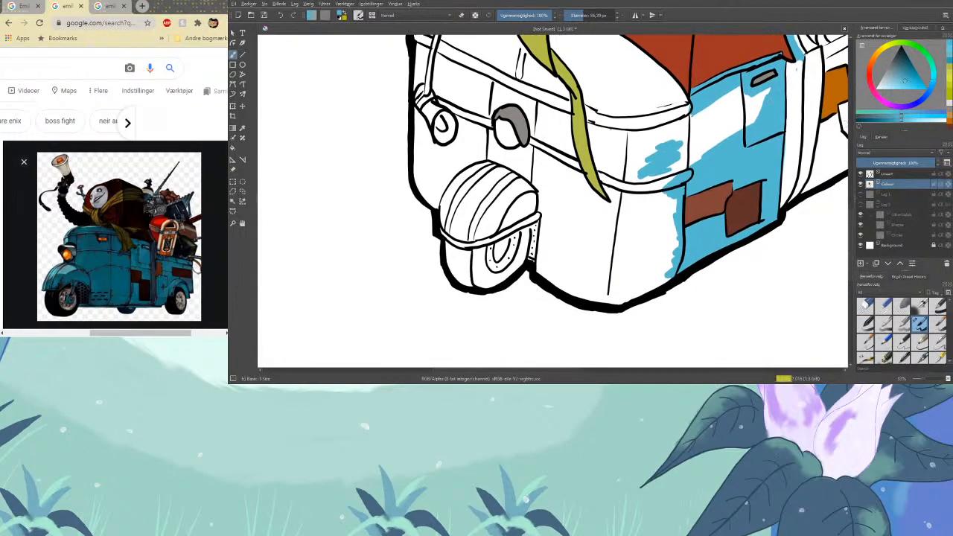
{"action": "mouse_move", "coordinate": [645, 281]}
{"action": "left_mouse_down"}
{"action": "mouse_move", "coordinate": [602, 303]}
{"action": "mouse_move", "coordinate": [564, 288]}
{"action": "mouse_move", "coordinate": [580, 283]}
{"action": "mouse_move", "coordinate": [654, 303]}
{"action": "mouse_move", "coordinate": [552, 279]}
{"action": "mouse_move", "coordinate": [556, 289]}
{"action": "mouse_move", "coordinate": [540, 256]}
{"action": "mouse_move", "coordinate": [537, 268]}
{"action": "mouse_move", "coordinate": [544, 208]}
{"action": "mouse_move", "coordinate": [546, 253]}
{"action": "mouse_move", "coordinate": [564, 263]}
{"action": "mouse_move", "coordinate": [554, 243]}
{"action": "mouse_move", "coordinate": [573, 275]}
{"action": "mouse_move", "coordinate": [549, 247]}
{"action": "mouse_move", "coordinate": [543, 205]}
{"action": "mouse_move", "coordinate": [521, 224]}
{"action": "mouse_move", "coordinate": [533, 218]}
{"action": "mouse_move", "coordinate": [459, 239]}
{"action": "left_mouse_up"}
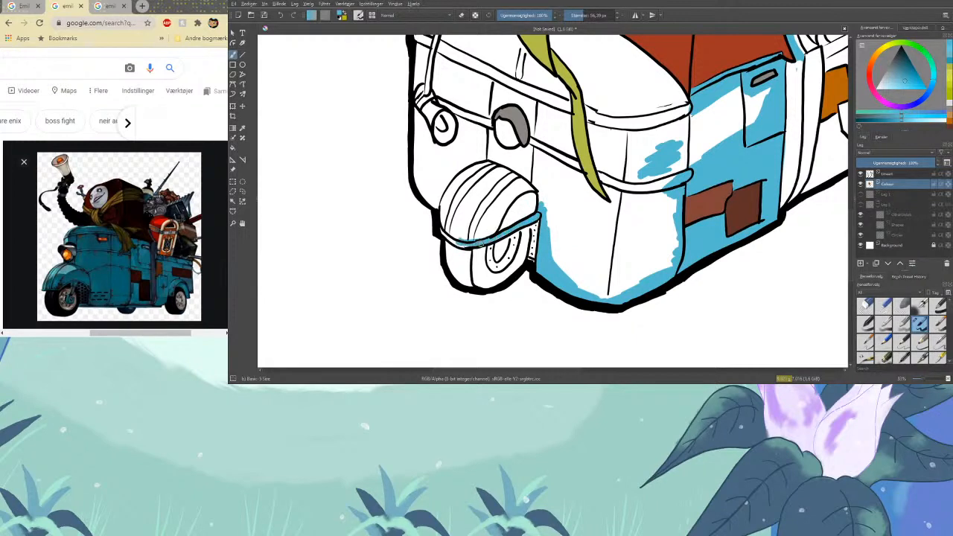
{"action": "key", "text": "e"}
{"action": "key", "text": "e"}
Paint blue along the front body's outer side beside the fender and around the two round headlights
{"action": "mouse_move", "coordinate": [458, 242]}
{"action": "left_mouse_down"}
{"action": "mouse_move", "coordinate": [438, 227]}
{"action": "mouse_move", "coordinate": [440, 201]}
{"action": "mouse_move", "coordinate": [415, 175]}
{"action": "mouse_move", "coordinate": [417, 154]}
{"action": "mouse_move", "coordinate": [427, 183]}
{"action": "mouse_move", "coordinate": [416, 110]}
{"action": "mouse_move", "coordinate": [432, 161]}
{"action": "mouse_move", "coordinate": [420, 140]}
{"action": "mouse_move", "coordinate": [422, 149]}
{"action": "mouse_move", "coordinate": [455, 200]}
{"action": "mouse_move", "coordinate": [445, 170]}
{"action": "mouse_move", "coordinate": [452, 147]}
{"action": "mouse_move", "coordinate": [435, 149]}
{"action": "mouse_move", "coordinate": [467, 128]}
{"action": "mouse_move", "coordinate": [462, 117]}
{"action": "mouse_move", "coordinate": [459, 134]}
{"action": "mouse_move", "coordinate": [435, 85]}
{"action": "left_mouse_up"}
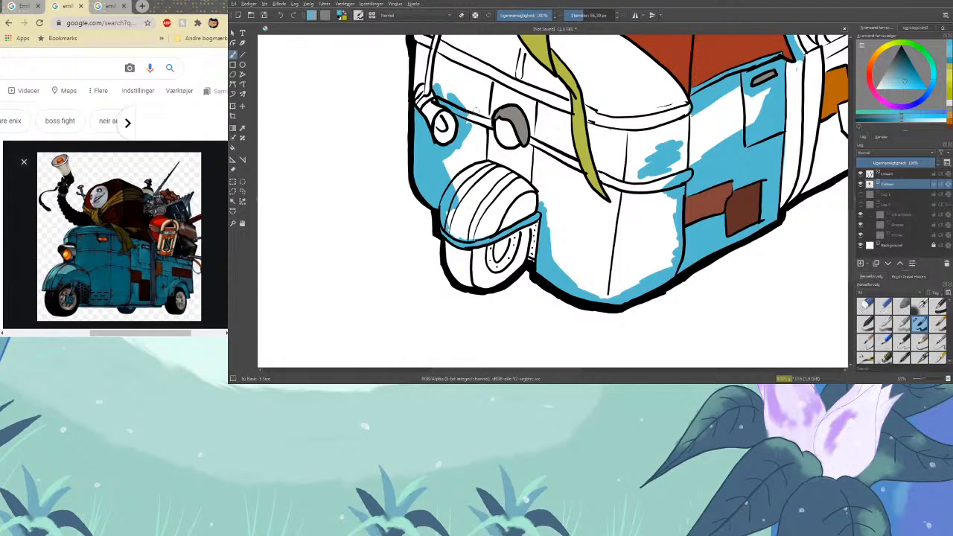
{"action": "mouse_move", "coordinate": [471, 116]}
{"action": "left_mouse_down"}
{"action": "mouse_move", "coordinate": [481, 147]}
{"action": "mouse_move", "coordinate": [487, 117]}
{"action": "mouse_move", "coordinate": [489, 137]}
{"action": "mouse_move", "coordinate": [498, 99]}
{"action": "mouse_move", "coordinate": [510, 97]}
{"action": "mouse_move", "coordinate": [533, 119]}
{"action": "mouse_move", "coordinate": [523, 110]}
{"action": "mouse_move", "coordinate": [529, 149]}
{"action": "mouse_move", "coordinate": [496, 152]}
{"action": "mouse_move", "coordinate": [538, 138]}
{"action": "left_mouse_up"}
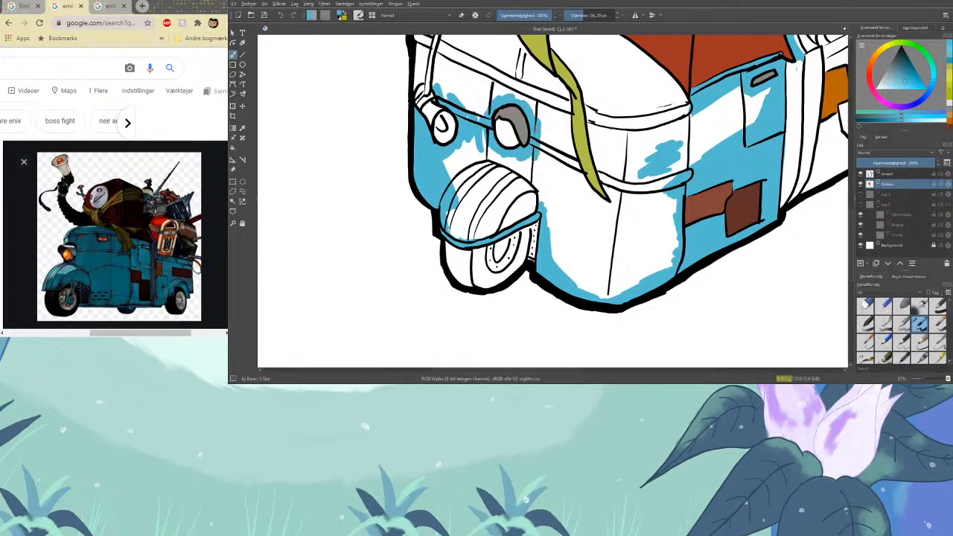
{"action": "mouse_move", "coordinate": [528, 100]}
{"action": "left_mouse_down"}
{"action": "mouse_move", "coordinate": [509, 91]}
{"action": "mouse_move", "coordinate": [486, 107]}
{"action": "mouse_move", "coordinate": [482, 128]}
{"action": "left_mouse_up"}
Paint blue along the scarf's hanging end, beneath the red body's curved edge and around the cab's front corner bands
{"action": "scroll", "coordinate": [563, 193], "scroll_direction": "up", "scroll_amount": 3}
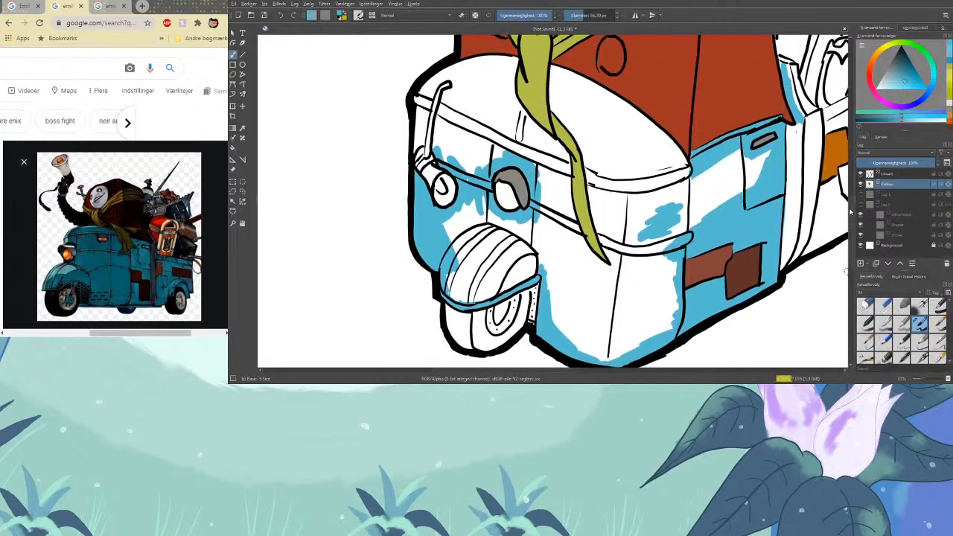
{"action": "mouse_move", "coordinate": [565, 223]}
{"action": "left_mouse_down"}
{"action": "mouse_move", "coordinate": [563, 181]}
{"action": "mouse_move", "coordinate": [567, 223]}
{"action": "mouse_move", "coordinate": [618, 278]}
{"action": "mouse_move", "coordinate": [585, 145]}
{"action": "mouse_move", "coordinate": [595, 191]}
{"action": "mouse_move", "coordinate": [577, 133]}
{"action": "mouse_move", "coordinate": [587, 159]}
{"action": "mouse_move", "coordinate": [557, 109]}
{"action": "mouse_move", "coordinate": [569, 131]}
{"action": "mouse_move", "coordinate": [552, 71]}
{"action": "mouse_move", "coordinate": [589, 94]}
{"action": "mouse_move", "coordinate": [563, 79]}
{"action": "left_mouse_up"}
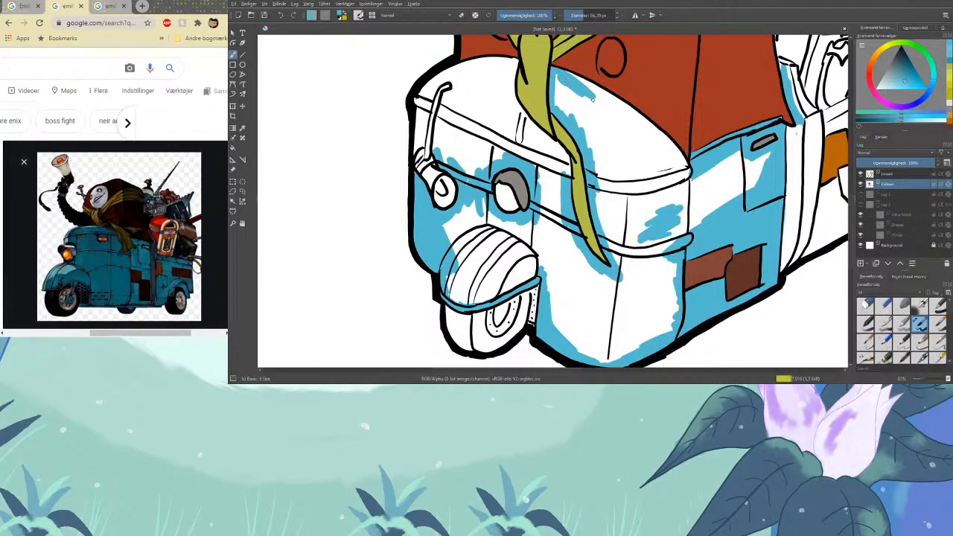
{"action": "mouse_move", "coordinate": [560, 78]}
{"action": "left_mouse_down"}
{"action": "mouse_move", "coordinate": [614, 98]}
{"action": "mouse_move", "coordinate": [646, 122]}
{"action": "mouse_move", "coordinate": [611, 99]}
{"action": "mouse_move", "coordinate": [661, 153]}
{"action": "mouse_move", "coordinate": [645, 129]}
{"action": "mouse_move", "coordinate": [667, 138]}
{"action": "mouse_move", "coordinate": [692, 175]}
{"action": "left_mouse_up"}
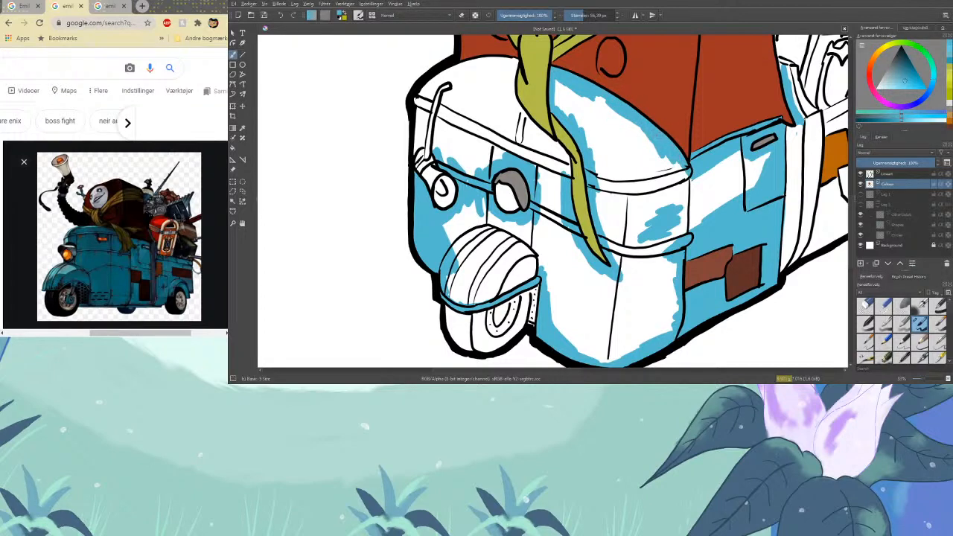
{"action": "mouse_move", "coordinate": [604, 100]}
{"action": "left_mouse_down"}
{"action": "mouse_move", "coordinate": [557, 84]}
{"action": "mouse_move", "coordinate": [593, 148]}
{"action": "mouse_move", "coordinate": [593, 134]}
{"action": "mouse_move", "coordinate": [617, 254]}
{"action": "mouse_move", "coordinate": [603, 222]}
{"action": "mouse_move", "coordinate": [624, 283]}
{"action": "mouse_move", "coordinate": [627, 238]}
{"action": "mouse_move", "coordinate": [641, 254]}
{"action": "mouse_move", "coordinate": [659, 246]}
{"action": "mouse_move", "coordinate": [660, 277]}
{"action": "left_mouse_up"}
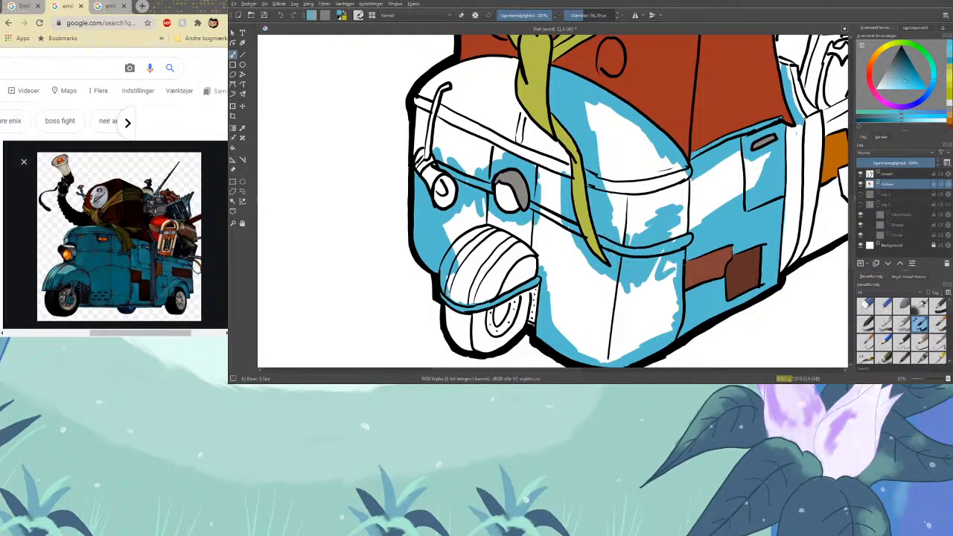
Paint blue along the scarf's other side, the hood's front outline and the area around the mirror arm
{"action": "mouse_move", "coordinate": [562, 153]}
{"action": "left_mouse_down"}
{"action": "mouse_move", "coordinate": [568, 181]}
{"action": "mouse_move", "coordinate": [539, 137]}
{"action": "mouse_move", "coordinate": [563, 152]}
{"action": "mouse_move", "coordinate": [536, 128]}
{"action": "mouse_move", "coordinate": [553, 140]}
{"action": "left_mouse_up"}
{"action": "left_click_drag", "start_coordinate": [522, 119], "coordinate": [525, 125]}
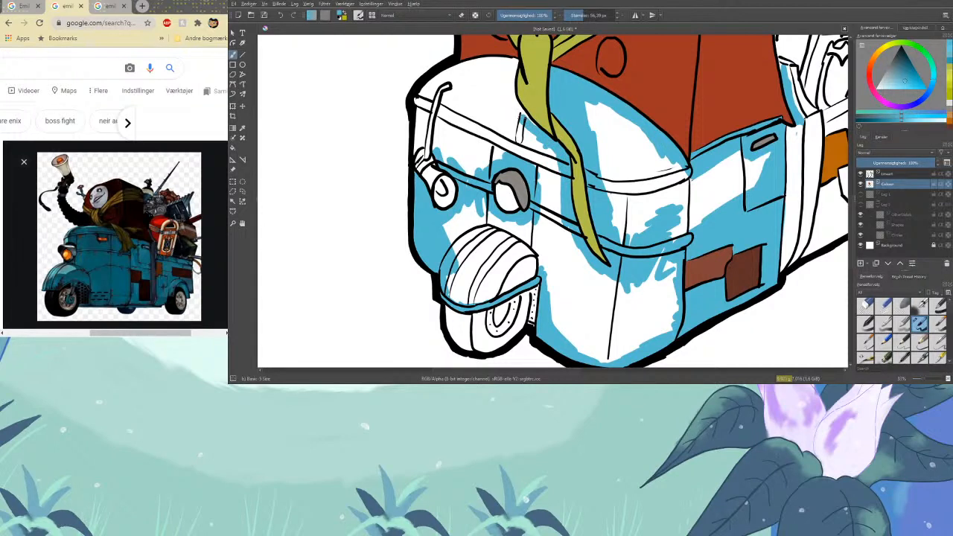
{"action": "left_click_drag", "start_coordinate": [526, 120], "coordinate": [512, 69]}
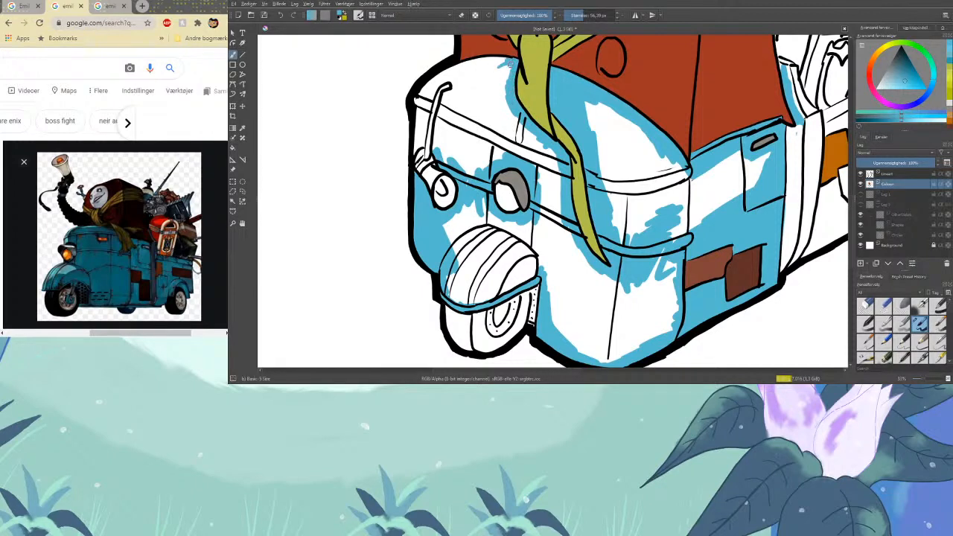
{"action": "mouse_move", "coordinate": [510, 65]}
{"action": "left_mouse_down"}
{"action": "mouse_move", "coordinate": [439, 75]}
{"action": "mouse_move", "coordinate": [420, 91]}
{"action": "mouse_move", "coordinate": [414, 153]}
{"action": "mouse_move", "coordinate": [426, 104]}
{"action": "mouse_move", "coordinate": [414, 102]}
{"action": "mouse_move", "coordinate": [455, 80]}
{"action": "mouse_move", "coordinate": [436, 140]}
{"action": "left_mouse_up"}
{"action": "mouse_move", "coordinate": [451, 95]}
{"action": "left_mouse_down"}
{"action": "mouse_move", "coordinate": [439, 144]}
{"action": "mouse_move", "coordinate": [448, 165]}
{"action": "mouse_move", "coordinate": [468, 161]}
{"action": "left_mouse_up"}
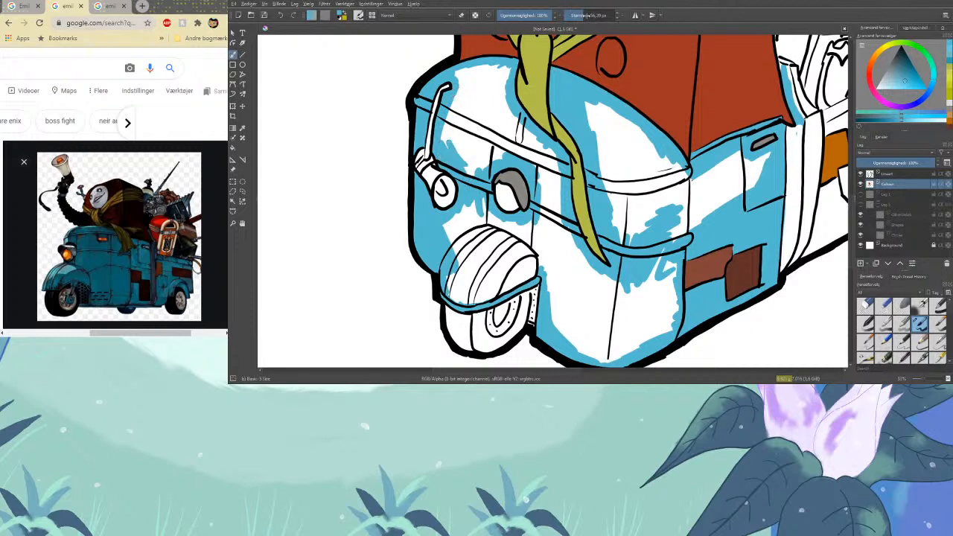
Enlarge the brush and fill the remaining white areas of the hood, fender, front and door with blue
{"action": "left_click_drag", "start_coordinate": [585, 15], "coordinate": [577, 15]}
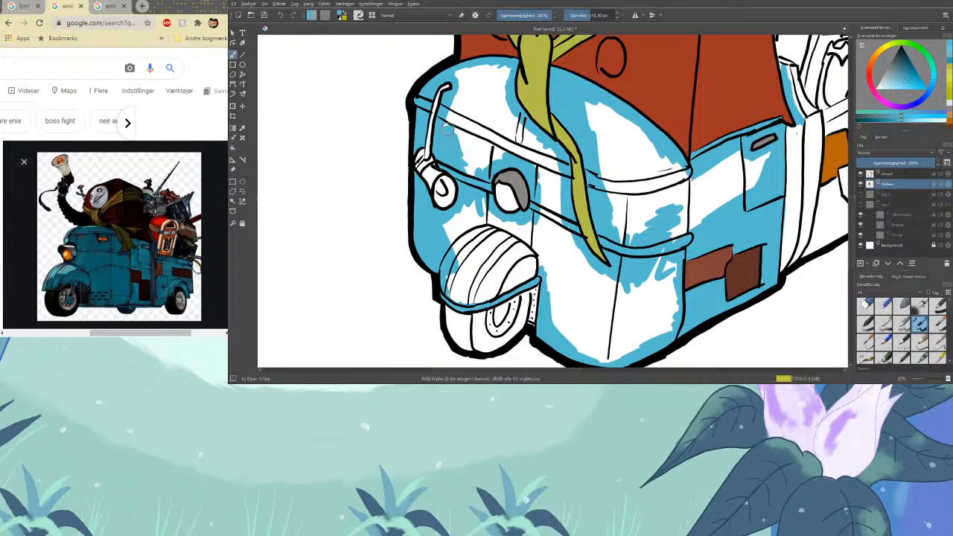
{"action": "mouse_move", "coordinate": [447, 128]}
{"action": "left_mouse_down"}
{"action": "mouse_move", "coordinate": [459, 72]}
{"action": "mouse_move", "coordinate": [506, 67]}
{"action": "mouse_move", "coordinate": [517, 134]}
{"action": "mouse_move", "coordinate": [519, 125]}
{"action": "mouse_move", "coordinate": [552, 186]}
{"action": "mouse_move", "coordinate": [539, 153]}
{"action": "mouse_move", "coordinate": [543, 172]}
{"action": "mouse_move", "coordinate": [551, 160]}
{"action": "mouse_move", "coordinate": [495, 113]}
{"action": "mouse_move", "coordinate": [489, 77]}
{"action": "mouse_move", "coordinate": [461, 137]}
{"action": "mouse_move", "coordinate": [476, 152]}
{"action": "mouse_move", "coordinate": [472, 171]}
{"action": "mouse_move", "coordinate": [494, 128]}
{"action": "mouse_move", "coordinate": [517, 148]}
{"action": "left_mouse_up"}
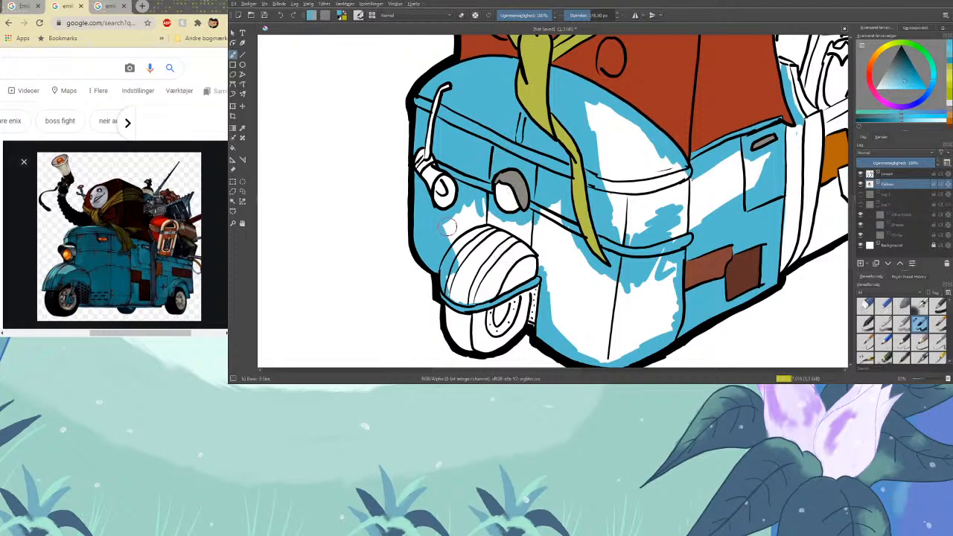
{"action": "mouse_move", "coordinate": [449, 227]}
{"action": "left_mouse_down"}
{"action": "mouse_move", "coordinate": [475, 201]}
{"action": "mouse_move", "coordinate": [498, 245]}
{"action": "mouse_move", "coordinate": [452, 274]}
{"action": "mouse_move", "coordinate": [457, 257]}
{"action": "mouse_move", "coordinate": [451, 281]}
{"action": "mouse_move", "coordinate": [462, 298]}
{"action": "mouse_move", "coordinate": [485, 280]}
{"action": "mouse_move", "coordinate": [478, 268]}
{"action": "mouse_move", "coordinate": [498, 272]}
{"action": "mouse_move", "coordinate": [480, 295]}
{"action": "mouse_move", "coordinate": [543, 259]}
{"action": "mouse_move", "coordinate": [512, 250]}
{"action": "mouse_move", "coordinate": [479, 261]}
{"action": "mouse_move", "coordinate": [471, 238]}
{"action": "mouse_move", "coordinate": [524, 232]}
{"action": "mouse_move", "coordinate": [497, 220]}
{"action": "mouse_move", "coordinate": [538, 238]}
{"action": "mouse_move", "coordinate": [531, 220]}
{"action": "mouse_move", "coordinate": [552, 209]}
{"action": "mouse_move", "coordinate": [547, 246]}
{"action": "mouse_move", "coordinate": [547, 216]}
{"action": "mouse_move", "coordinate": [542, 233]}
{"action": "mouse_move", "coordinate": [549, 313]}
{"action": "mouse_move", "coordinate": [555, 230]}
{"action": "mouse_move", "coordinate": [556, 276]}
{"action": "mouse_move", "coordinate": [573, 265]}
{"action": "mouse_move", "coordinate": [563, 228]}
{"action": "mouse_move", "coordinate": [598, 286]}
{"action": "mouse_move", "coordinate": [577, 277]}
{"action": "mouse_move", "coordinate": [568, 291]}
{"action": "mouse_move", "coordinate": [572, 339]}
{"action": "mouse_move", "coordinate": [591, 354]}
{"action": "mouse_move", "coordinate": [609, 345]}
{"action": "mouse_move", "coordinate": [620, 316]}
{"action": "mouse_move", "coordinate": [598, 360]}
{"action": "mouse_move", "coordinate": [607, 325]}
{"action": "mouse_move", "coordinate": [576, 320]}
{"action": "mouse_move", "coordinate": [612, 287]}
{"action": "mouse_move", "coordinate": [602, 283]}
{"action": "mouse_move", "coordinate": [607, 313]}
{"action": "mouse_move", "coordinate": [634, 298]}
{"action": "mouse_move", "coordinate": [658, 257]}
{"action": "mouse_move", "coordinate": [630, 328]}
{"action": "mouse_move", "coordinate": [652, 313]}
{"action": "mouse_move", "coordinate": [670, 265]}
{"action": "mouse_move", "coordinate": [669, 322]}
{"action": "mouse_move", "coordinate": [649, 329]}
{"action": "mouse_move", "coordinate": [667, 328]}
{"action": "mouse_move", "coordinate": [645, 330]}
{"action": "mouse_move", "coordinate": [659, 203]}
{"action": "mouse_move", "coordinate": [637, 224]}
{"action": "mouse_move", "coordinate": [615, 212]}
{"action": "mouse_move", "coordinate": [587, 115]}
{"action": "mouse_move", "coordinate": [630, 190]}
{"action": "mouse_move", "coordinate": [600, 111]}
{"action": "mouse_move", "coordinate": [661, 173]}
{"action": "mouse_move", "coordinate": [652, 231]}
{"action": "left_mouse_up"}
{"action": "mouse_move", "coordinate": [648, 141]}
{"action": "left_mouse_down"}
{"action": "mouse_move", "coordinate": [680, 232]}
{"action": "mouse_move", "coordinate": [664, 171]}
{"action": "mouse_move", "coordinate": [672, 217]}
{"action": "mouse_move", "coordinate": [672, 162]}
{"action": "mouse_move", "coordinate": [694, 221]}
{"action": "mouse_move", "coordinate": [739, 194]}
{"action": "mouse_move", "coordinate": [684, 194]}
{"action": "mouse_move", "coordinate": [684, 183]}
{"action": "mouse_move", "coordinate": [743, 156]}
{"action": "mouse_move", "coordinate": [739, 186]}
{"action": "mouse_move", "coordinate": [766, 159]}
{"action": "left_mouse_up"}
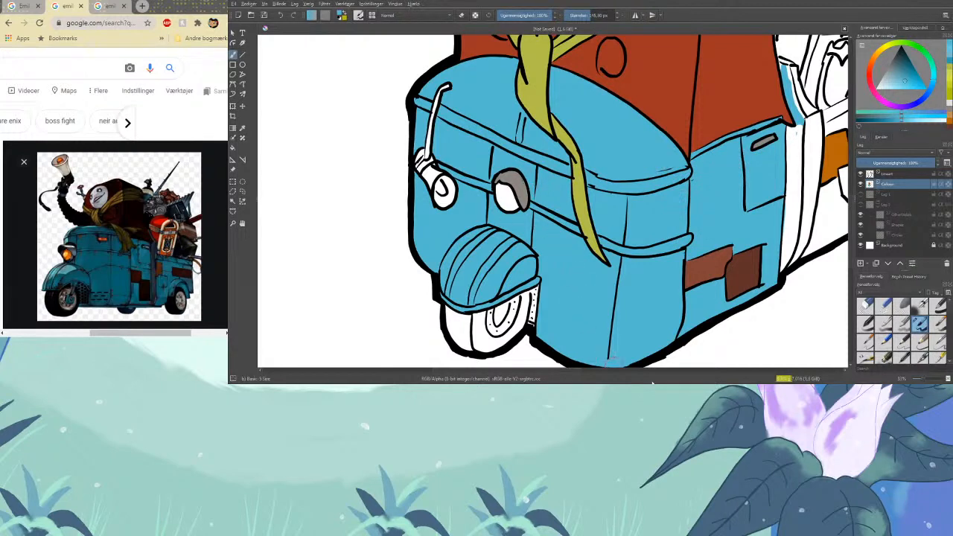
Pick a bright yellow and paint the middle headlight's lens with it
{"action": "left_click", "coordinate": [888, 47]}
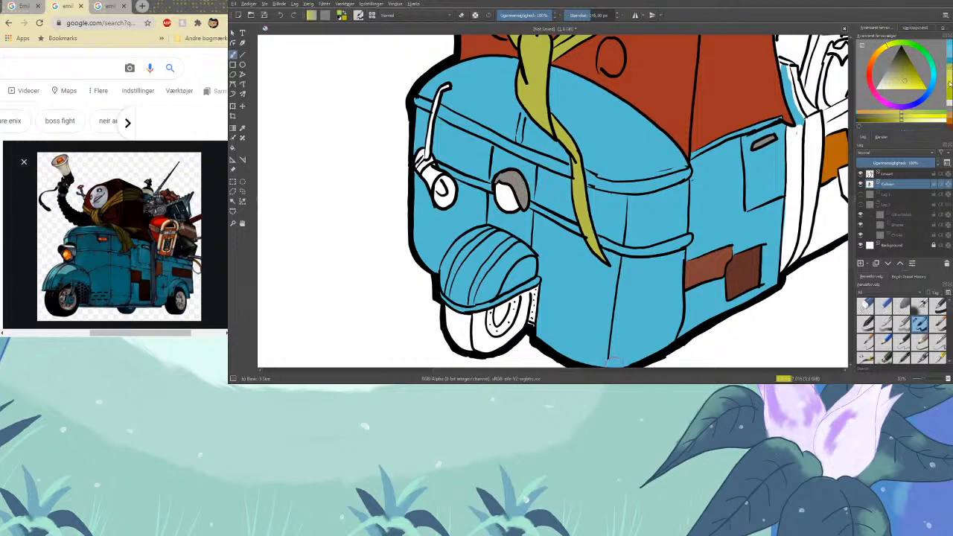
{"action": "left_click_drag", "start_coordinate": [905, 83], "coordinate": [925, 90]}
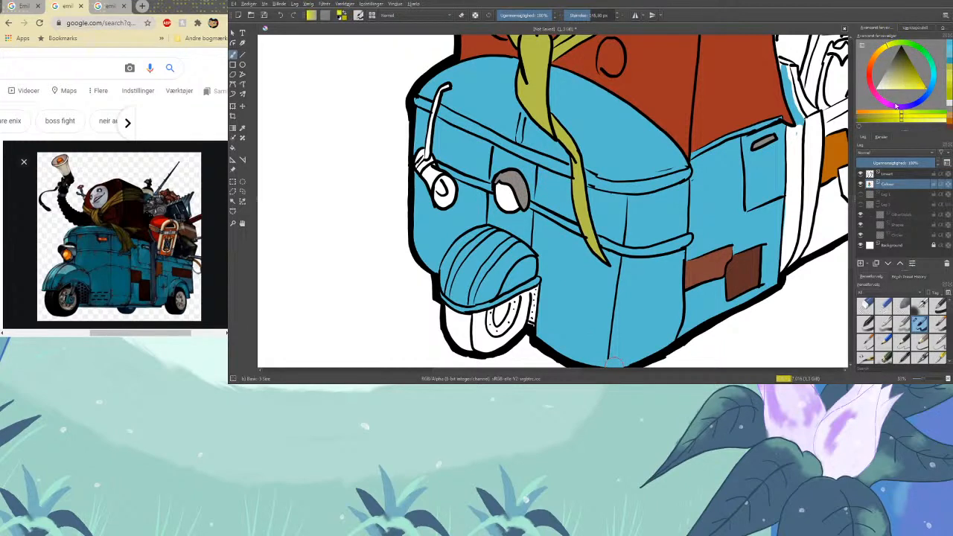
{"action": "mouse_move", "coordinate": [506, 198]}
{"action": "left_mouse_down"}
{"action": "mouse_move", "coordinate": [501, 191]}
{"action": "mouse_move", "coordinate": [510, 206]}
{"action": "mouse_move", "coordinate": [504, 195]}
{"action": "left_mouse_up"}
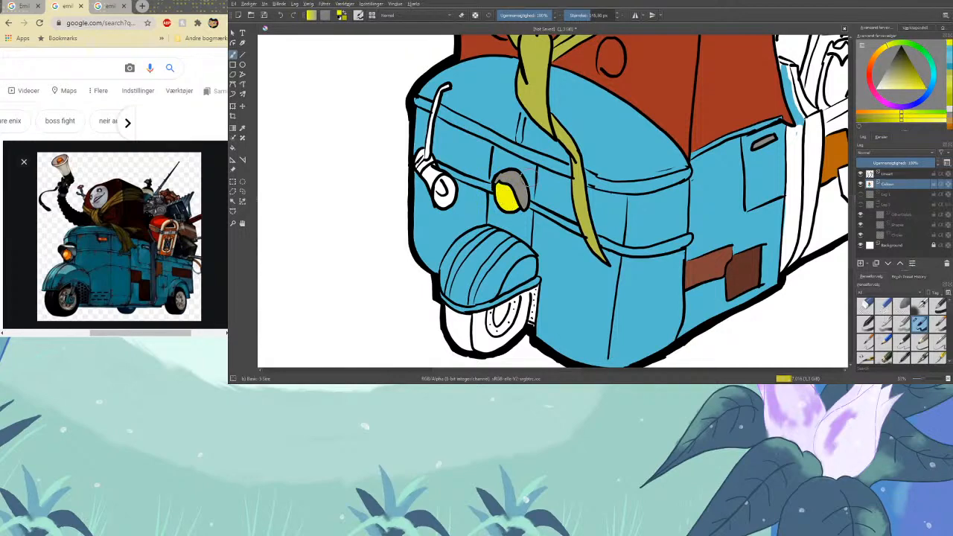
{"action": "key", "text": "minus"}
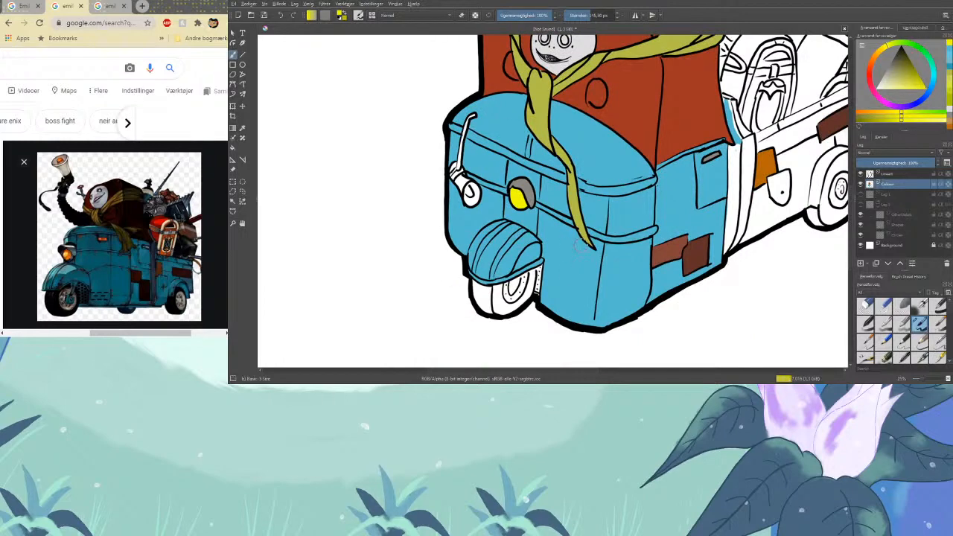
{"action": "key", "text": "plus"}
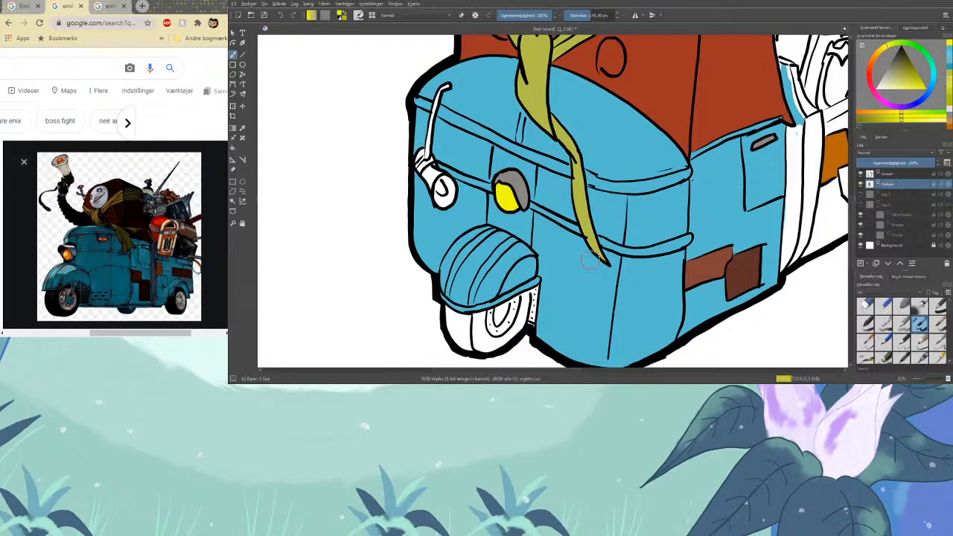
Shift the brush colour to a golden orange-yellow and repaint the middle headlight's lens
{"action": "left_click", "coordinate": [880, 53]}
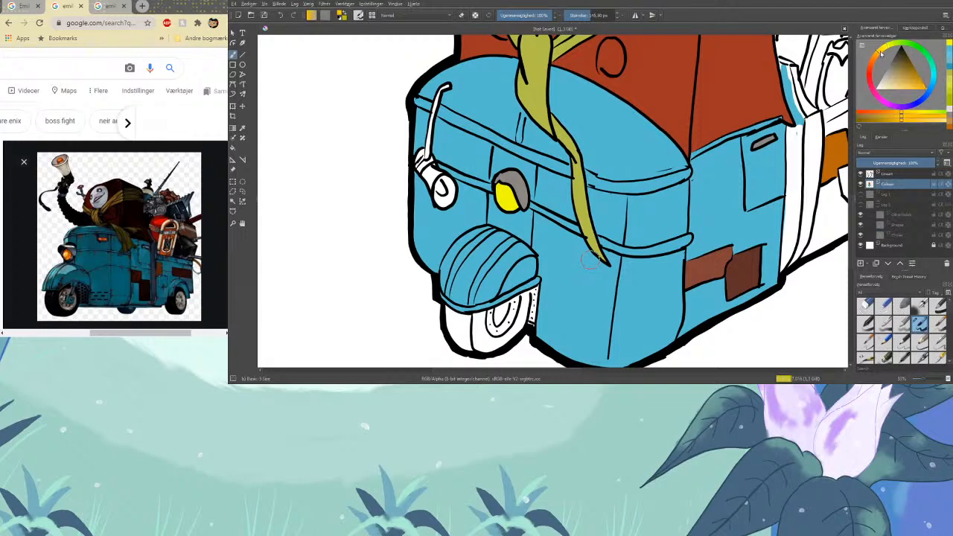
{"action": "left_click_drag", "start_coordinate": [878, 52], "coordinate": [889, 53]}
{"action": "mouse_move", "coordinate": [500, 195]}
{"action": "left_mouse_down"}
{"action": "mouse_move", "coordinate": [505, 205]}
{"action": "mouse_move", "coordinate": [517, 199]}
{"action": "left_mouse_up"}
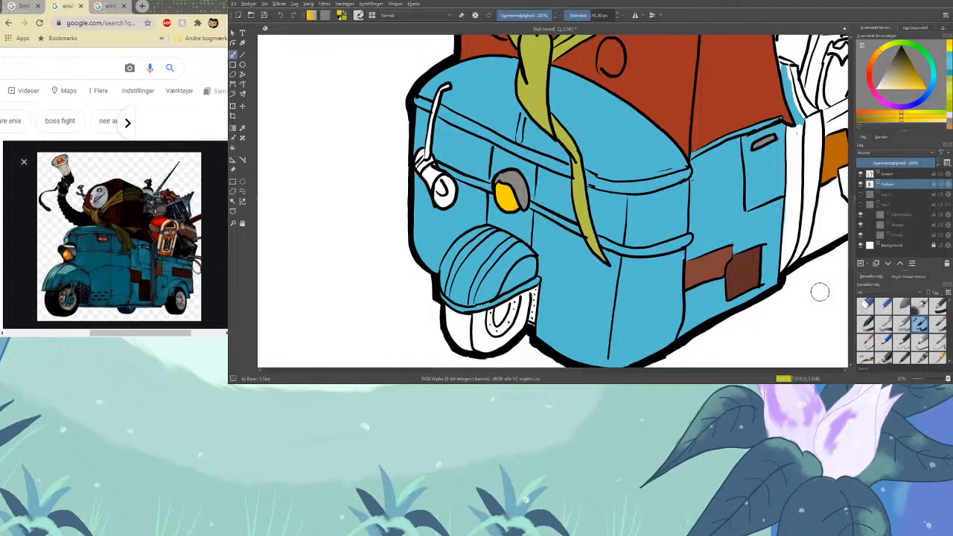
Sample the body's blue and paint the lower truck bed side between the grey-outlined strap and rear wheel, including the pocket
{"action": "scroll", "coordinate": [842, 227], "scroll_direction": "up", "scroll_amount": 2}
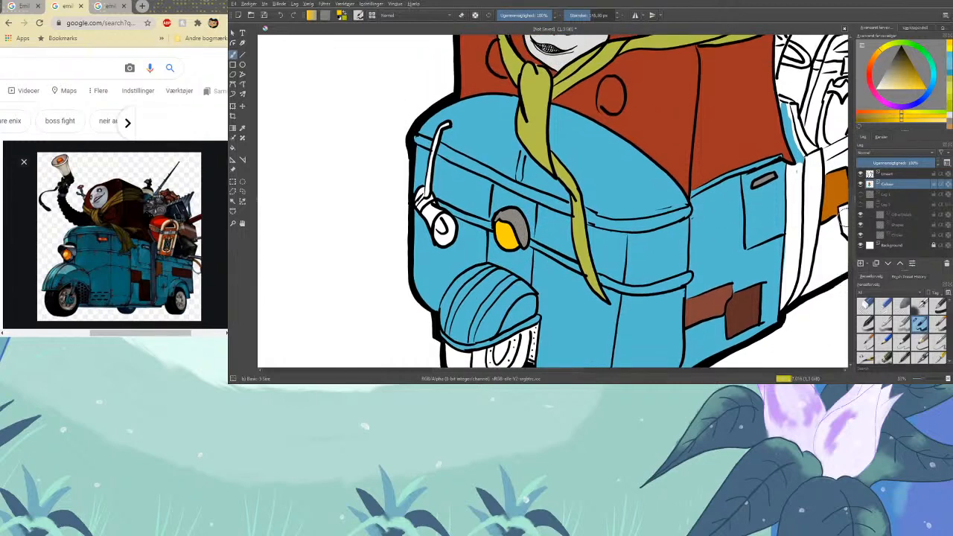
{"action": "left_click", "coordinate": [598, 160], "text": "ctrl"}
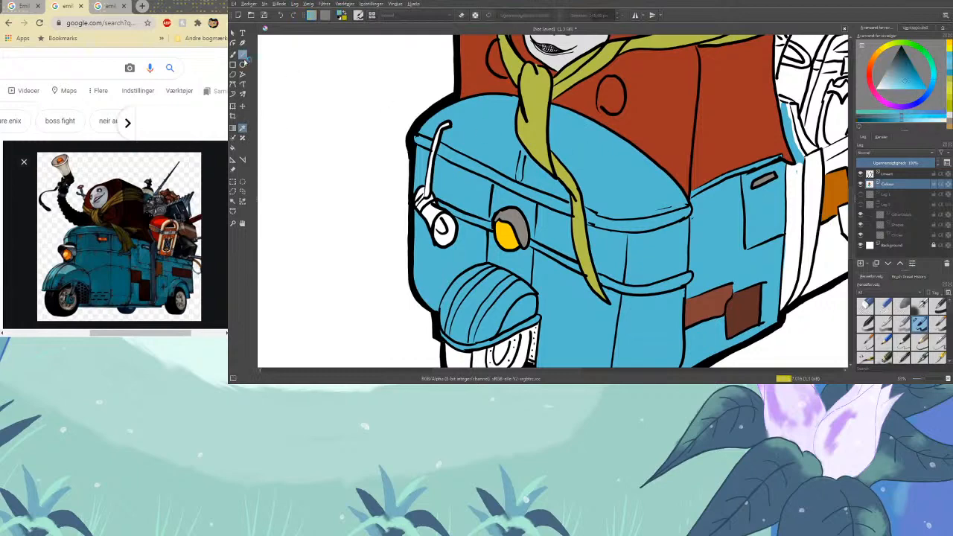
{"action": "scroll", "coordinate": [641, 362], "scroll_direction": "right", "scroll_amount": 5}
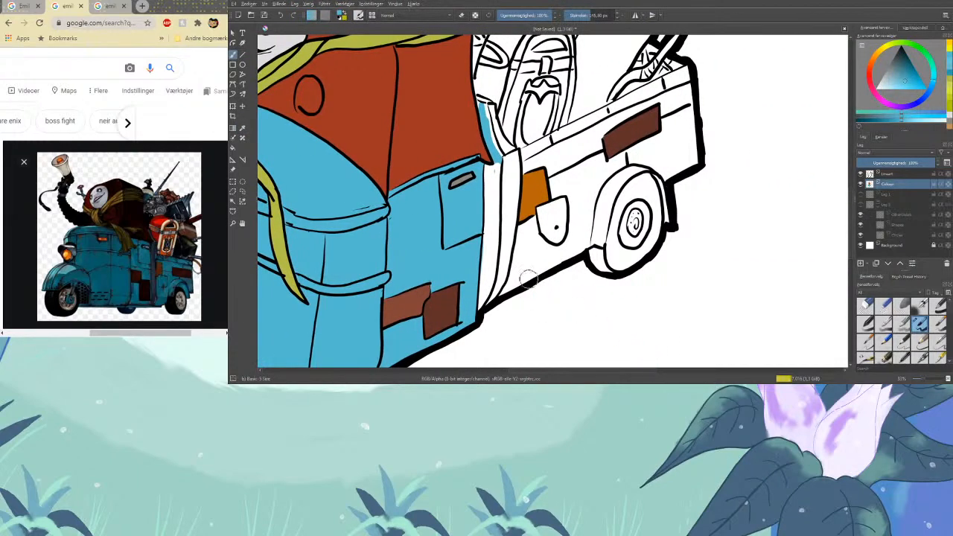
{"action": "mouse_move", "coordinate": [524, 240]}
{"action": "left_mouse_down"}
{"action": "mouse_move", "coordinate": [503, 297]}
{"action": "mouse_move", "coordinate": [560, 257]}
{"action": "mouse_move", "coordinate": [531, 278]}
{"action": "left_mouse_up"}
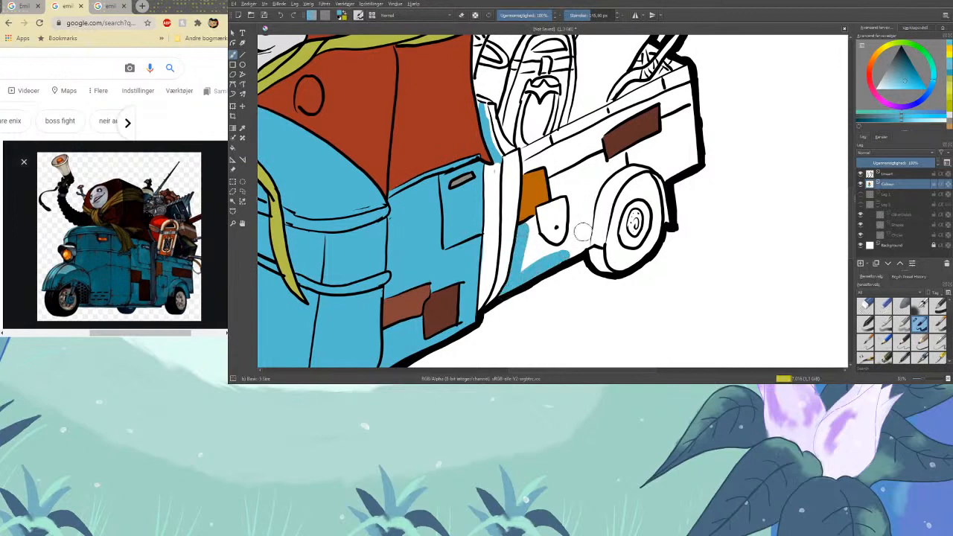
{"action": "mouse_move", "coordinate": [572, 248]}
{"action": "left_mouse_down"}
{"action": "mouse_move", "coordinate": [602, 239]}
{"action": "mouse_move", "coordinate": [603, 210]}
{"action": "mouse_move", "coordinate": [568, 257]}
{"action": "mouse_move", "coordinate": [589, 216]}
{"action": "mouse_move", "coordinate": [534, 257]}
{"action": "mouse_move", "coordinate": [534, 227]}
{"action": "mouse_move", "coordinate": [554, 216]}
{"action": "mouse_move", "coordinate": [528, 245]}
{"action": "left_mouse_up"}
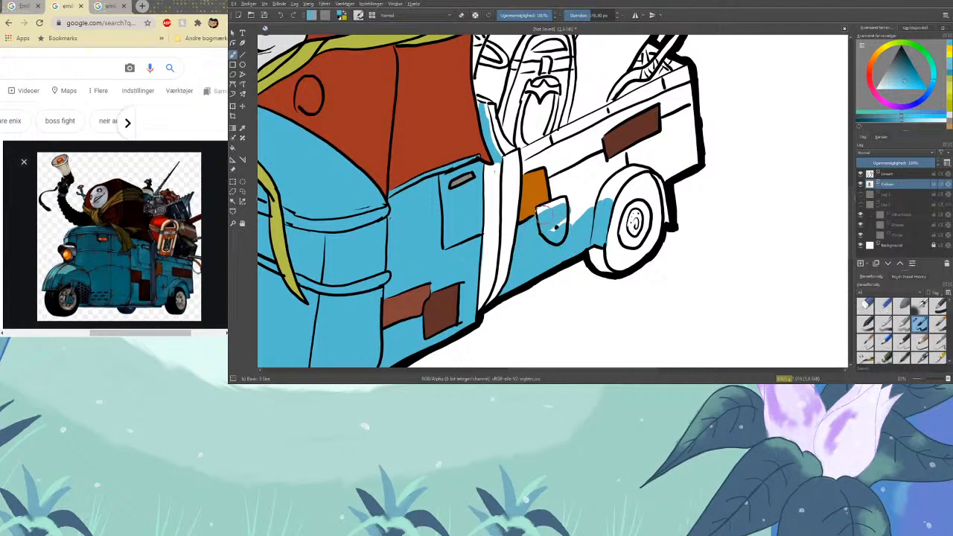
{"action": "mouse_move", "coordinate": [550, 213]}
{"action": "left_mouse_down"}
{"action": "mouse_move", "coordinate": [542, 211]}
{"action": "mouse_move", "coordinate": [566, 192]}
{"action": "mouse_move", "coordinate": [558, 179]}
{"action": "mouse_move", "coordinate": [555, 195]}
{"action": "mouse_move", "coordinate": [541, 149]}
{"action": "mouse_move", "coordinate": [537, 164]}
{"action": "left_mouse_up"}
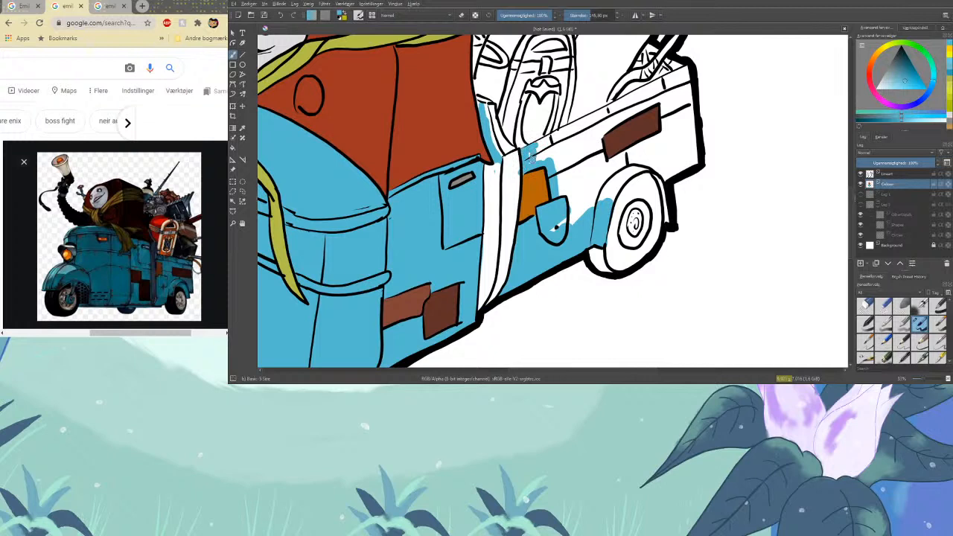
Fill the truck bed's upper rail, the area around the brown patch, the rear end and the rear wheel arch with blue
{"action": "mouse_move", "coordinate": [535, 153]}
{"action": "left_mouse_down"}
{"action": "mouse_move", "coordinate": [613, 112]}
{"action": "mouse_move", "coordinate": [568, 134]}
{"action": "mouse_move", "coordinate": [613, 101]}
{"action": "mouse_move", "coordinate": [639, 97]}
{"action": "mouse_move", "coordinate": [579, 132]}
{"action": "mouse_move", "coordinate": [636, 105]}
{"action": "mouse_move", "coordinate": [585, 136]}
{"action": "mouse_move", "coordinate": [609, 123]}
{"action": "mouse_move", "coordinate": [594, 136]}
{"action": "mouse_move", "coordinate": [661, 85]}
{"action": "left_mouse_up"}
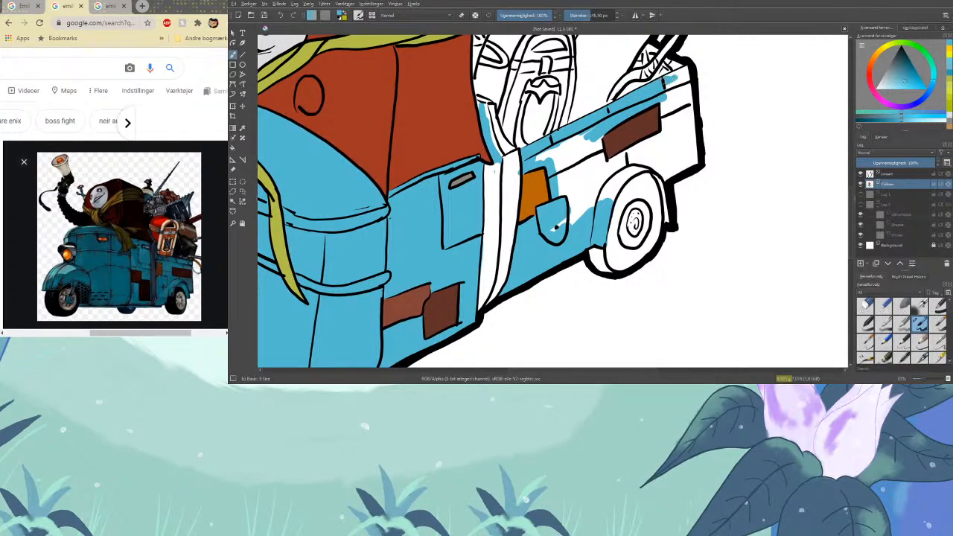
{"action": "mouse_move", "coordinate": [668, 79]}
{"action": "left_mouse_down"}
{"action": "mouse_move", "coordinate": [688, 67]}
{"action": "mouse_move", "coordinate": [665, 107]}
{"action": "mouse_move", "coordinate": [666, 146]}
{"action": "mouse_move", "coordinate": [626, 161]}
{"action": "mouse_move", "coordinate": [650, 146]}
{"action": "mouse_move", "coordinate": [634, 152]}
{"action": "mouse_move", "coordinate": [649, 137]}
{"action": "mouse_move", "coordinate": [660, 135]}
{"action": "mouse_move", "coordinate": [600, 170]}
{"action": "left_mouse_up"}
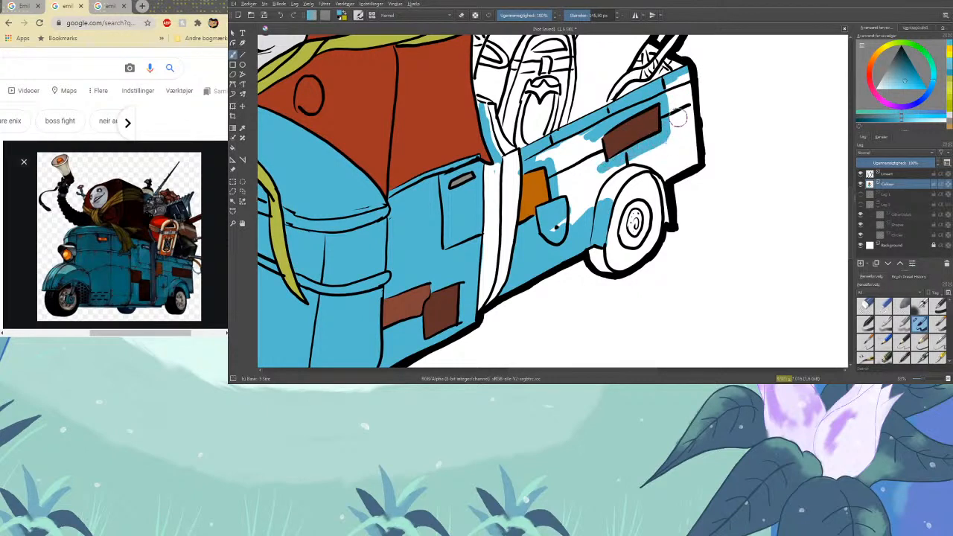
{"action": "mouse_move", "coordinate": [685, 75]}
{"action": "left_mouse_down"}
{"action": "mouse_move", "coordinate": [697, 156]}
{"action": "mouse_move", "coordinate": [682, 167]}
{"action": "left_mouse_up"}
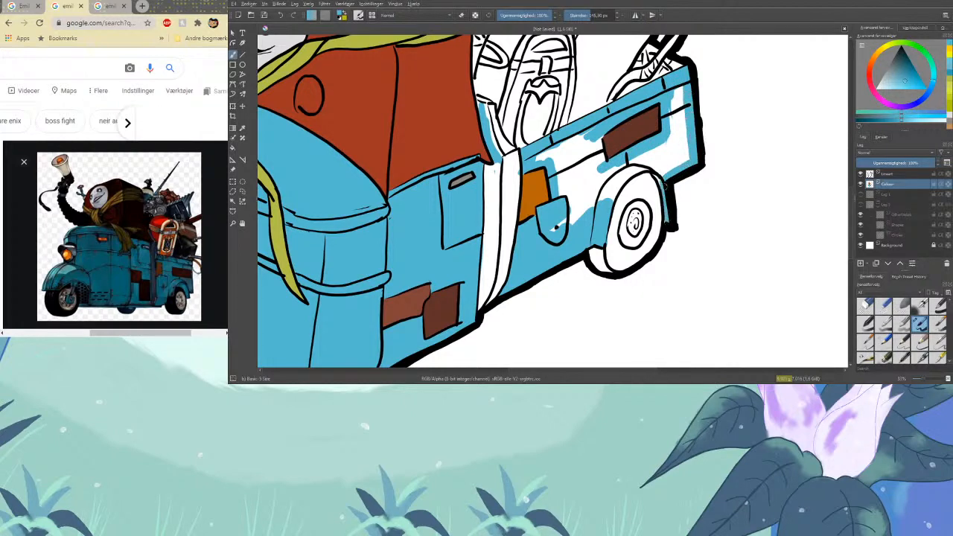
{"action": "mouse_move", "coordinate": [665, 185]}
{"action": "left_mouse_down"}
{"action": "mouse_move", "coordinate": [658, 172]}
{"action": "mouse_move", "coordinate": [683, 153]}
{"action": "mouse_move", "coordinate": [673, 163]}
{"action": "mouse_move", "coordinate": [700, 162]}
{"action": "mouse_move", "coordinate": [679, 89]}
{"action": "mouse_move", "coordinate": [670, 148]}
{"action": "mouse_move", "coordinate": [611, 195]}
{"action": "mouse_move", "coordinate": [645, 153]}
{"action": "mouse_move", "coordinate": [574, 212]}
{"action": "mouse_move", "coordinate": [588, 185]}
{"action": "left_mouse_up"}
{"action": "mouse_move", "coordinate": [556, 227]}
{"action": "left_mouse_down"}
{"action": "mouse_move", "coordinate": [568, 187]}
{"action": "mouse_move", "coordinate": [560, 170]}
{"action": "mouse_move", "coordinate": [594, 153]}
{"action": "mouse_move", "coordinate": [611, 175]}
{"action": "mouse_move", "coordinate": [594, 134]}
{"action": "mouse_move", "coordinate": [603, 138]}
{"action": "mouse_move", "coordinate": [536, 158]}
{"action": "left_mouse_up"}
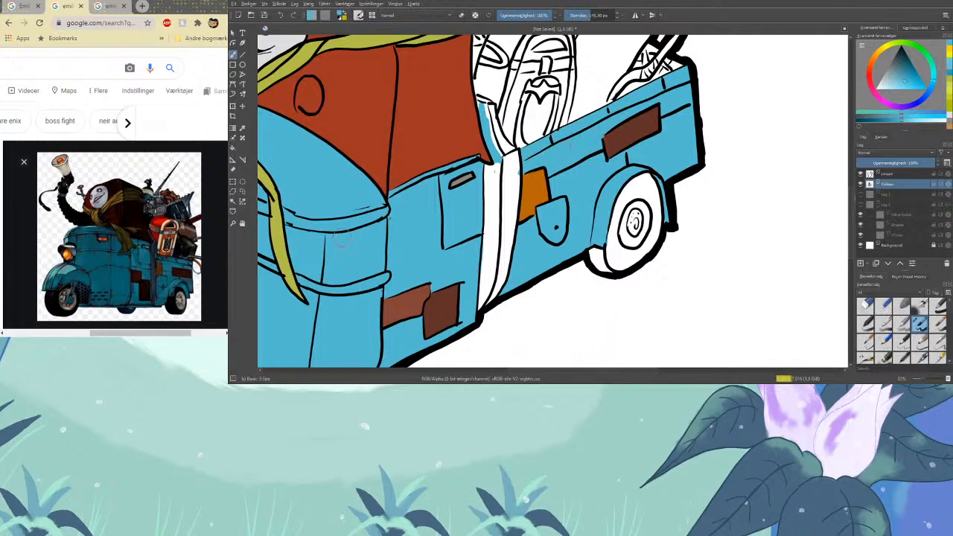
Sample the door handle's grey and paint a first stroke on the vertical strap behind the door
{"action": "left_click", "coordinate": [242, 128]}
{"action": "left_click", "coordinate": [462, 179]}
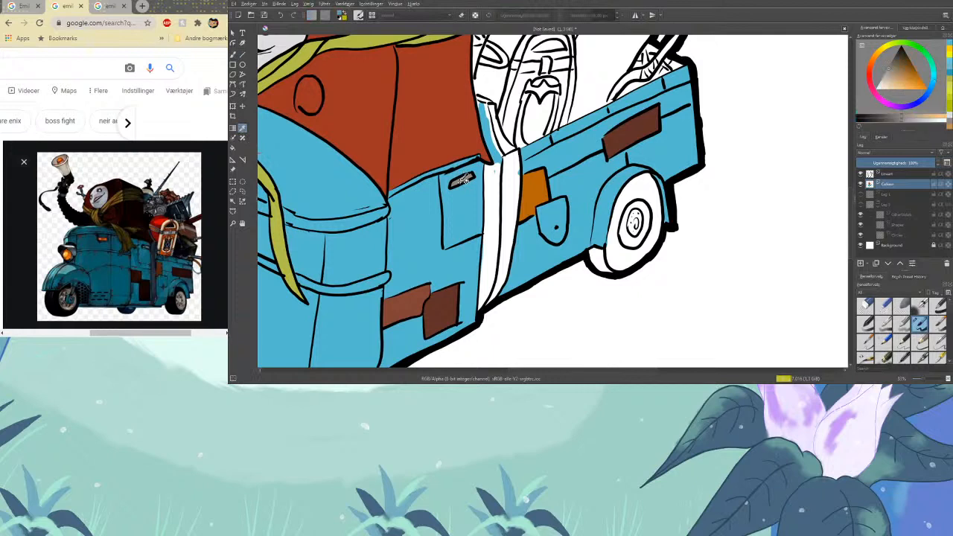
{"action": "left_click", "coordinate": [233, 54]}
{"action": "mouse_move", "coordinate": [492, 199]}
{"action": "left_mouse_down"}
{"action": "mouse_move", "coordinate": [489, 254]}
{"action": "mouse_move", "coordinate": [491, 189]}
{"action": "left_mouse_up"}
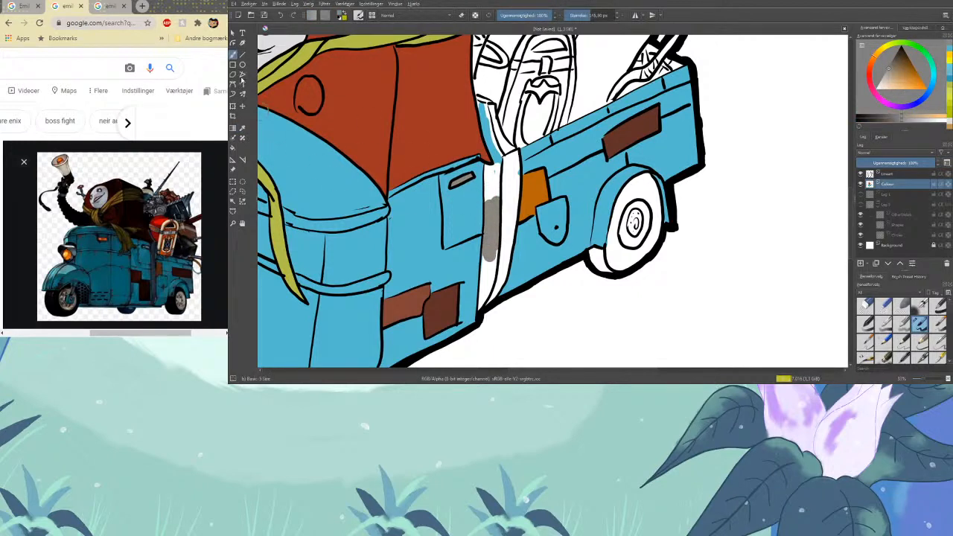
{"action": "left_click", "coordinate": [242, 128]}
{"action": "left_click", "coordinate": [423, 179]}
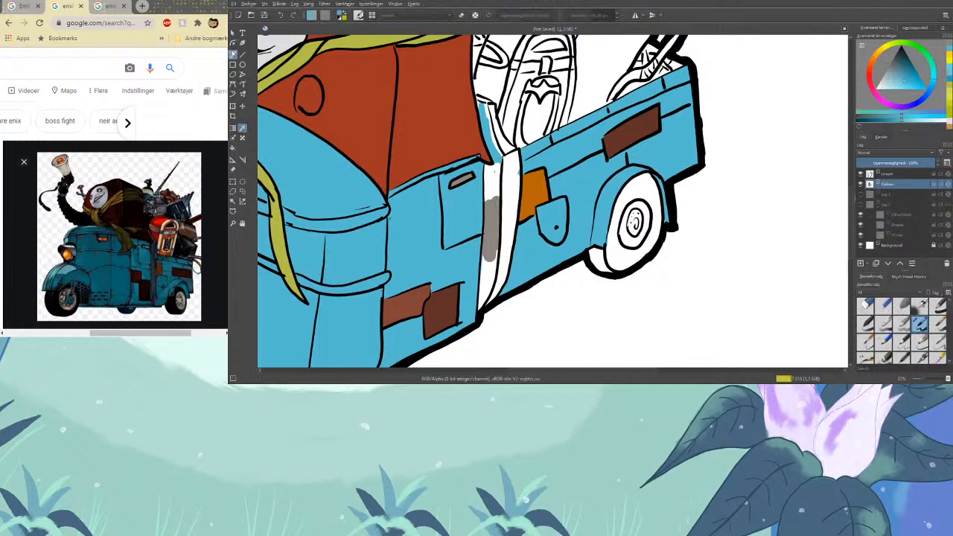
{"action": "key", "text": "b"}
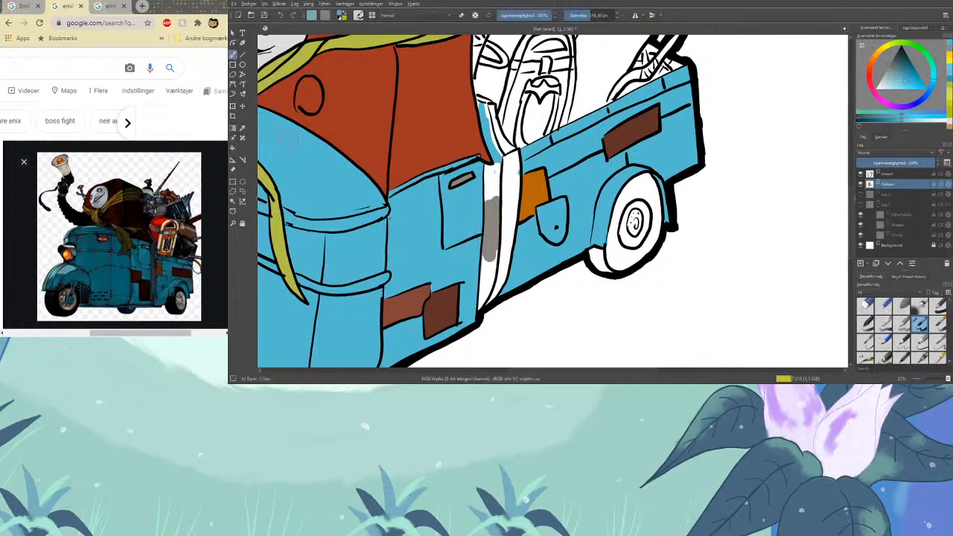
Sample the door handle's grey again and fill the whole strap behind the door, covering the blue along its upper end
{"action": "left_click", "coordinate": [242, 128]}
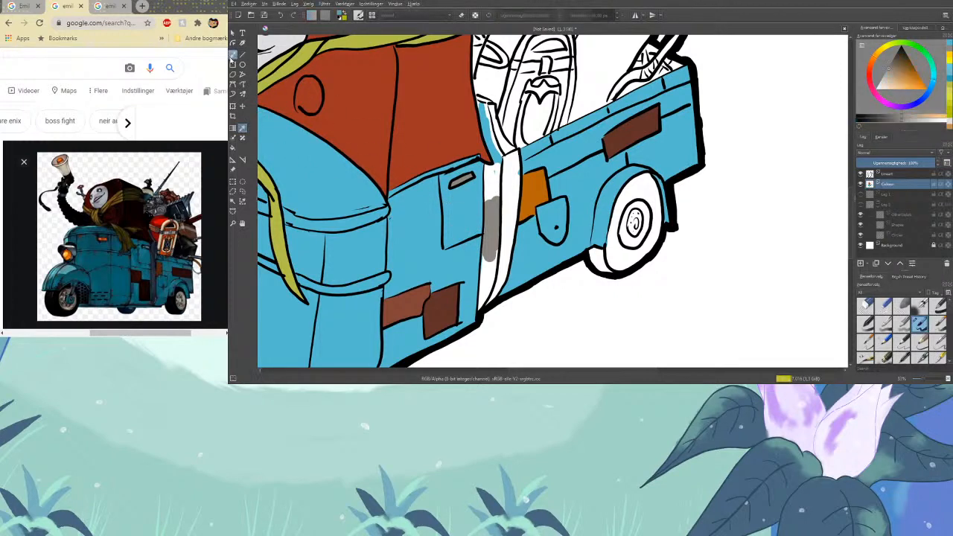
{"action": "left_click", "coordinate": [233, 53]}
{"action": "mouse_move", "coordinate": [498, 240]}
{"action": "left_mouse_down"}
{"action": "mouse_move", "coordinate": [483, 312]}
{"action": "mouse_move", "coordinate": [503, 271]}
{"action": "mouse_move", "coordinate": [509, 197]}
{"action": "mouse_move", "coordinate": [516, 223]}
{"action": "mouse_move", "coordinate": [515, 153]}
{"action": "mouse_move", "coordinate": [502, 200]}
{"action": "mouse_move", "coordinate": [497, 187]}
{"action": "mouse_move", "coordinate": [491, 195]}
{"action": "mouse_move", "coordinate": [490, 169]}
{"action": "left_mouse_up"}
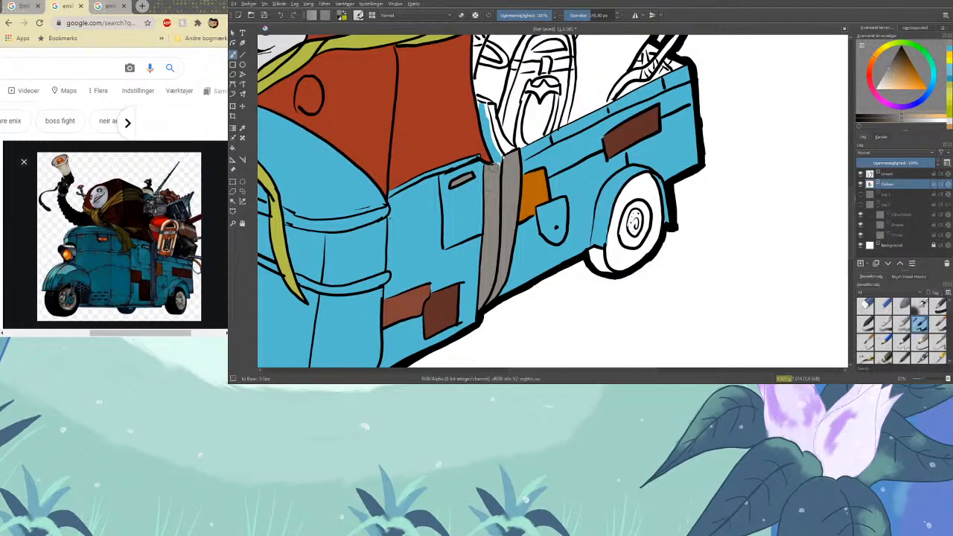
{"action": "mouse_move", "coordinate": [500, 149]}
{"action": "left_mouse_down"}
{"action": "mouse_move", "coordinate": [493, 159]}
{"action": "mouse_move", "coordinate": [480, 101]}
{"action": "left_mouse_up"}
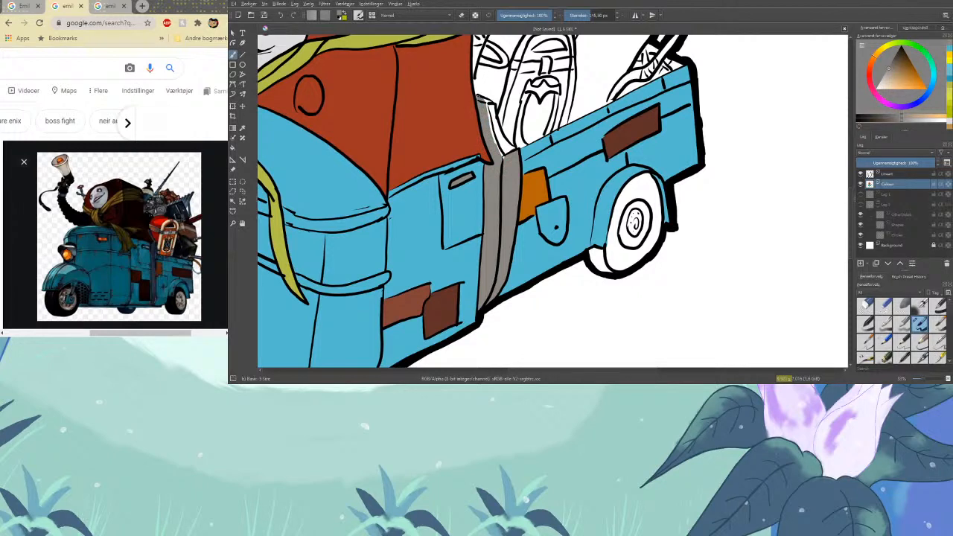
{"action": "mouse_move", "coordinate": [493, 125]}
{"action": "left_mouse_down"}
{"action": "mouse_move", "coordinate": [497, 155]}
{"action": "mouse_move", "coordinate": [506, 146]}
{"action": "left_mouse_up"}
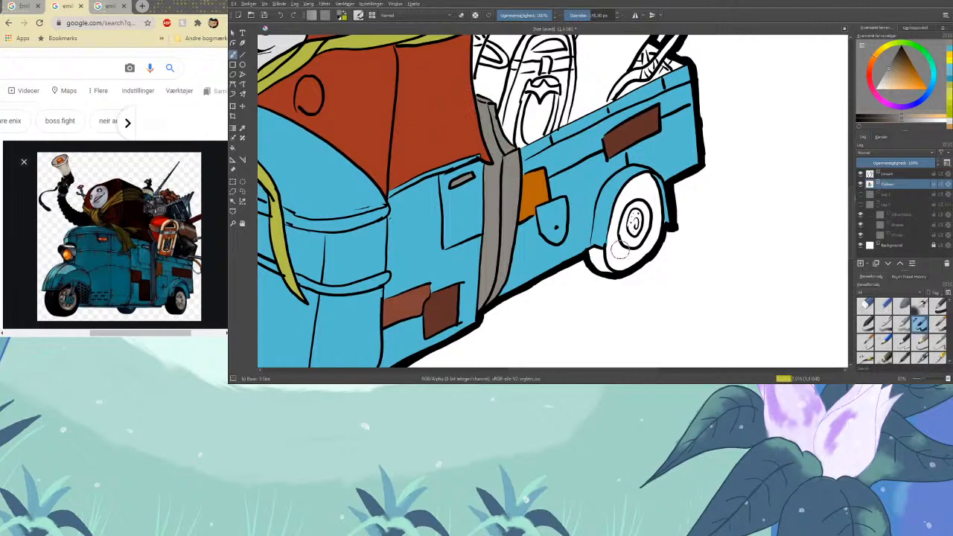
Pick a lighter grey and fill the rear wheel's hub with it
{"action": "scroll", "coordinate": [620, 250], "scroll_direction": "down", "scroll_amount": 5}
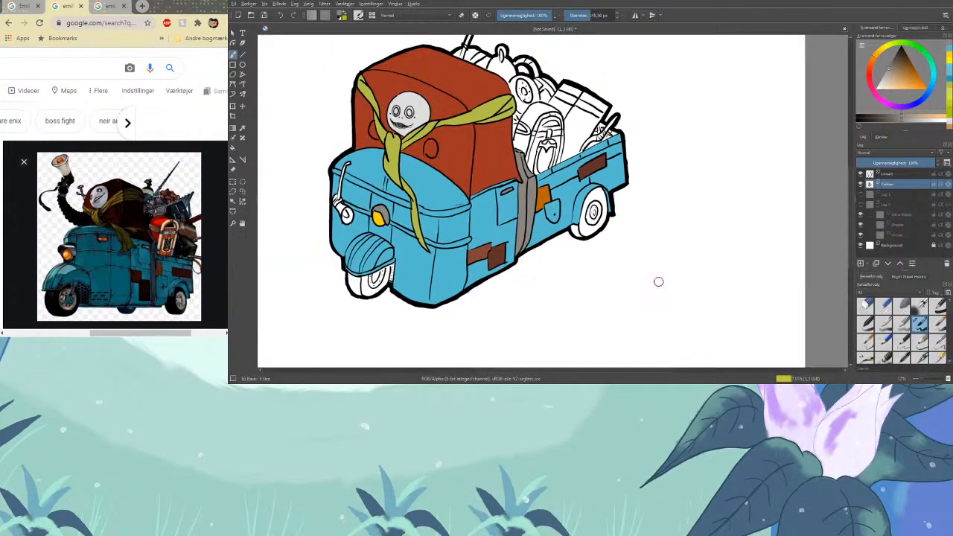
{"action": "scroll", "coordinate": [659, 281], "scroll_direction": "down", "scroll_amount": 3}
{"action": "scroll", "coordinate": [701, 319], "scroll_direction": "up", "scroll_amount": 4}
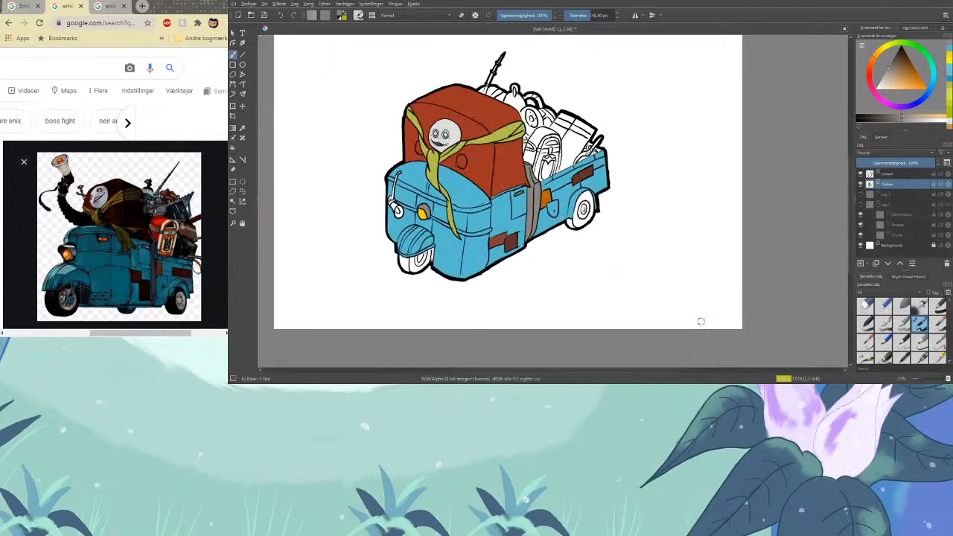
{"action": "left_click", "coordinate": [886, 73]}
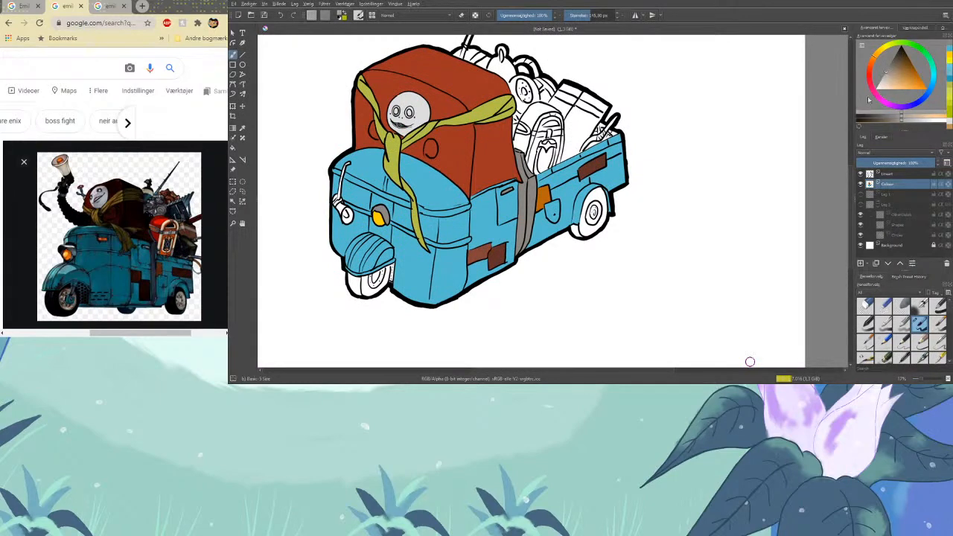
{"action": "key", "text": "ctrl+plus"}
{"action": "key", "text": "ctrl+plus"}
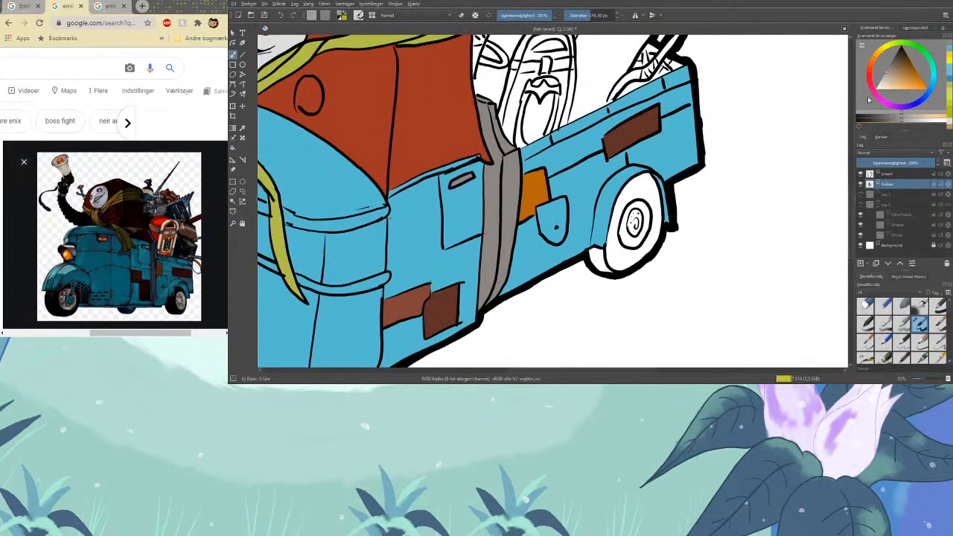
{"action": "key", "text": "ctrl+minus"}
{"action": "key", "text": "ctrl+minus"}
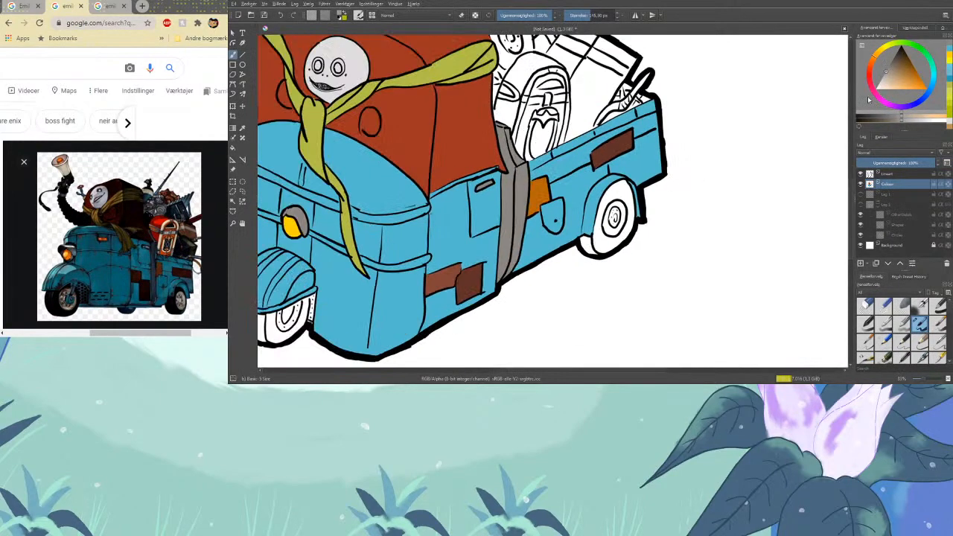
{"action": "key", "text": "ctrl+plus"}
{"action": "mouse_move", "coordinate": [625, 215]}
{"action": "left_mouse_down"}
{"action": "mouse_move", "coordinate": [613, 214]}
{"action": "mouse_move", "coordinate": [617, 222]}
{"action": "mouse_move", "coordinate": [620, 210]}
{"action": "mouse_move", "coordinate": [616, 226]}
{"action": "left_mouse_up"}
Adjust the light grey and paint the front wheel's rim with it
{"action": "left_click", "coordinate": [882, 80]}
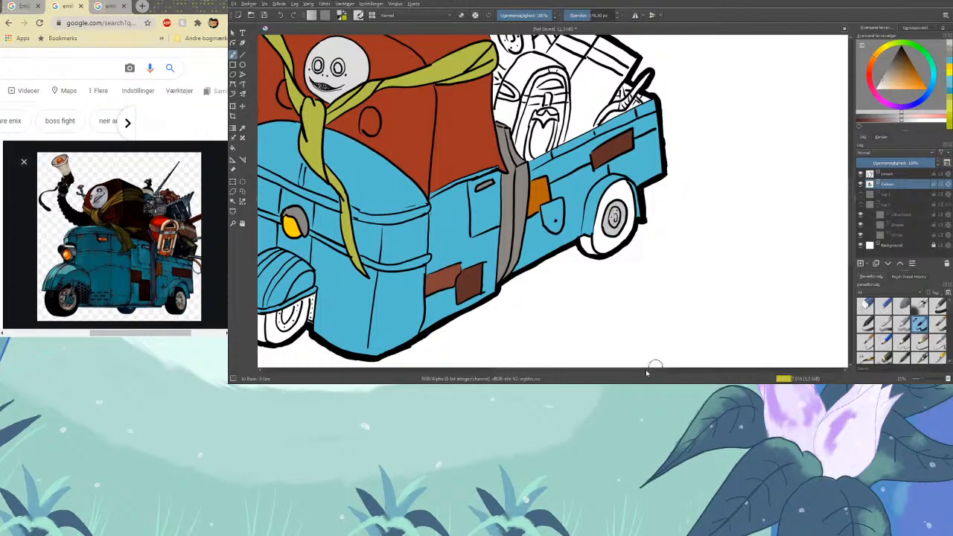
{"action": "scroll", "coordinate": [584, 365], "scroll_direction": "left", "scroll_amount": 3}
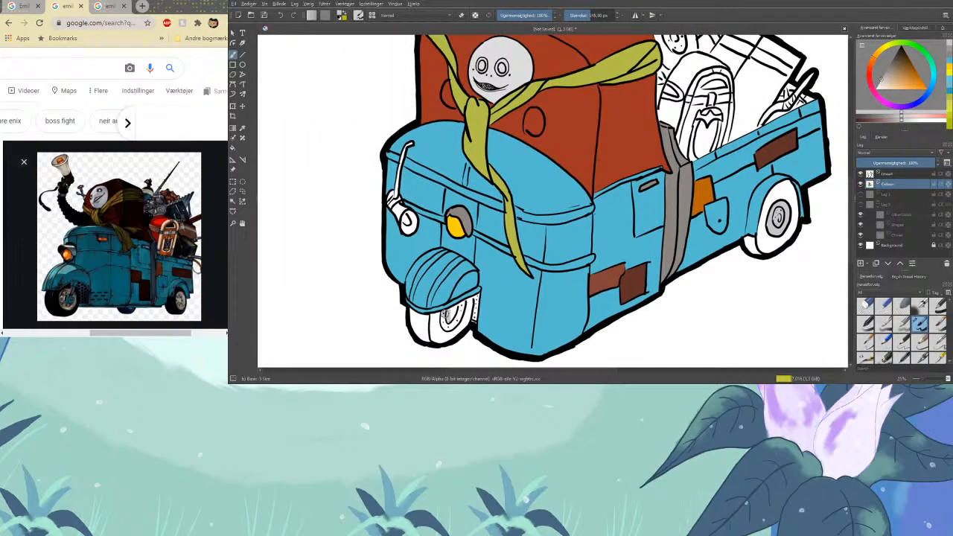
{"action": "mouse_move", "coordinate": [455, 319]}
{"action": "left_mouse_down"}
{"action": "mouse_move", "coordinate": [450, 327]}
{"action": "mouse_move", "coordinate": [460, 309]}
{"action": "mouse_move", "coordinate": [450, 322]}
{"action": "left_mouse_up"}
Pick a near-black colour and fill the front wheel's tyre, going around the light grey rim
{"action": "key", "text": "plus"}
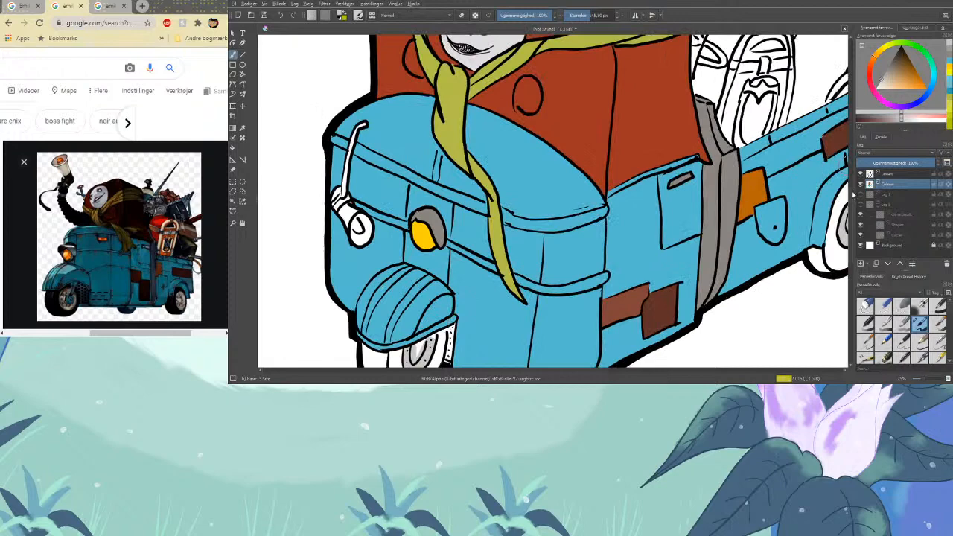
{"action": "left_click_drag", "start_coordinate": [853, 194], "coordinate": [854, 203]}
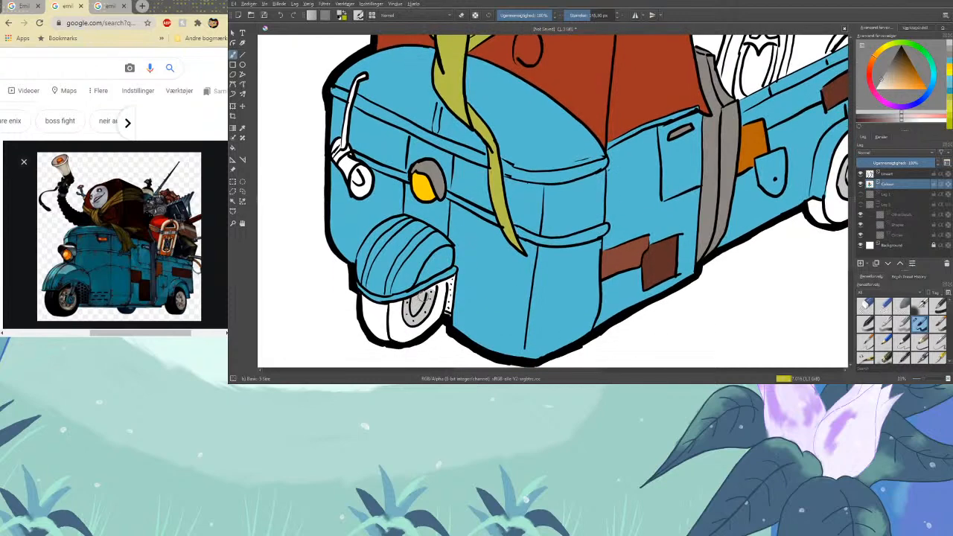
{"action": "left_click", "coordinate": [902, 47]}
{"action": "left_click_drag", "start_coordinate": [903, 47], "coordinate": [899, 51]}
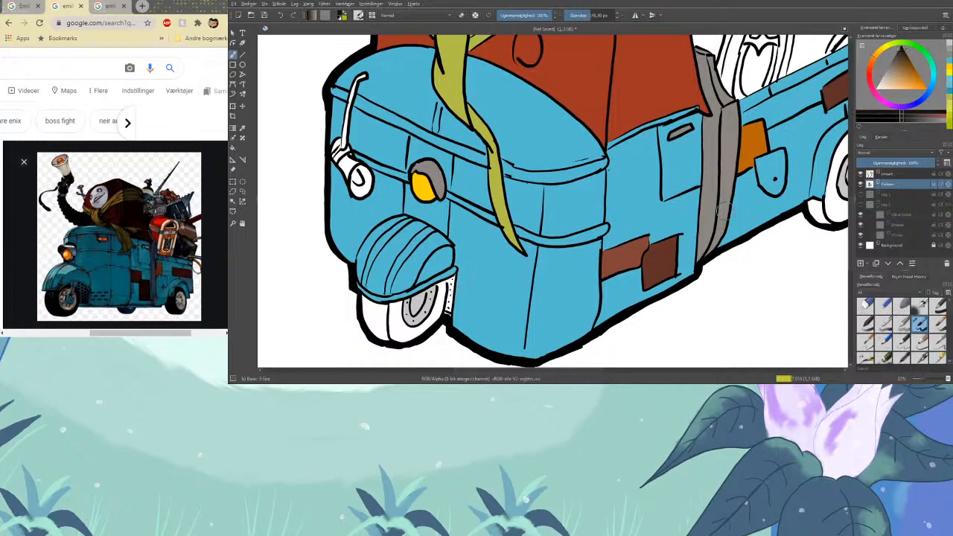
{"action": "mouse_move", "coordinate": [438, 317]}
{"action": "left_mouse_down"}
{"action": "mouse_move", "coordinate": [428, 326]}
{"action": "mouse_move", "coordinate": [447, 288]}
{"action": "mouse_move", "coordinate": [438, 296]}
{"action": "left_mouse_up"}
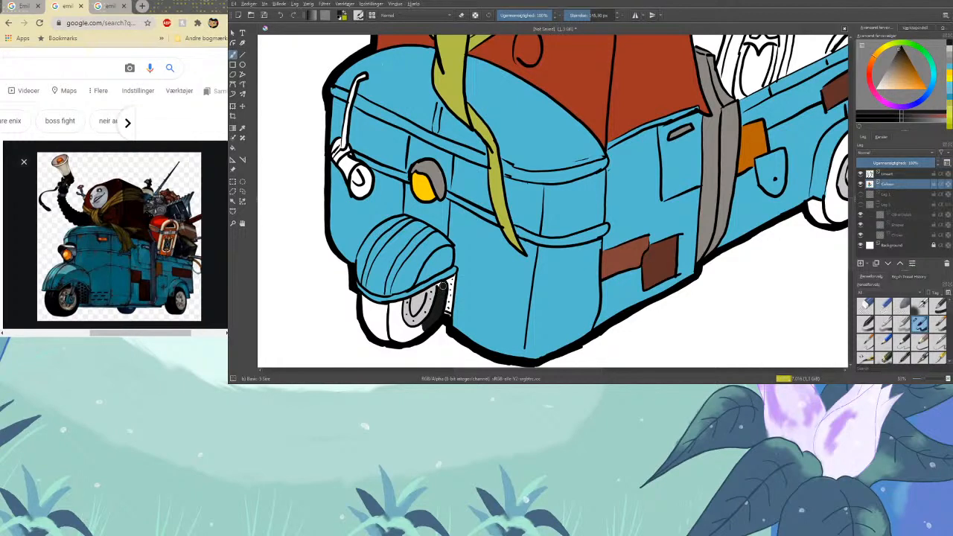
{"action": "mouse_move", "coordinate": [427, 322]}
{"action": "left_mouse_down"}
{"action": "mouse_move", "coordinate": [394, 333]}
{"action": "mouse_move", "coordinate": [402, 339]}
{"action": "mouse_move", "coordinate": [387, 336]}
{"action": "mouse_move", "coordinate": [359, 294]}
{"action": "mouse_move", "coordinate": [401, 331]}
{"action": "mouse_move", "coordinate": [423, 327]}
{"action": "mouse_move", "coordinate": [397, 320]}
{"action": "mouse_move", "coordinate": [405, 329]}
{"action": "mouse_move", "coordinate": [390, 334]}
{"action": "mouse_move", "coordinate": [415, 326]}
{"action": "mouse_move", "coordinate": [387, 310]}
{"action": "left_mouse_up"}
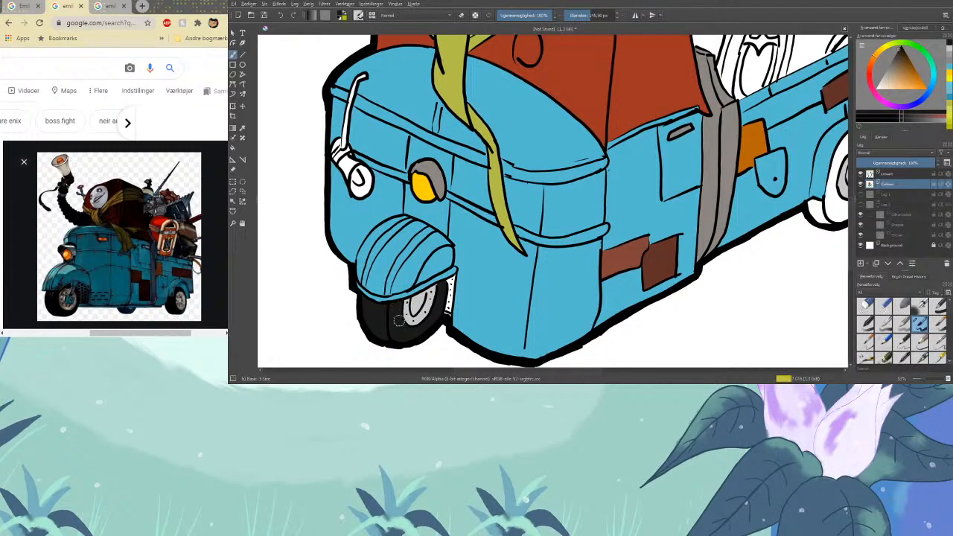
{"action": "left_click_drag", "start_coordinate": [444, 288], "coordinate": [438, 285]}
Fill the rear wheel's tyre with near-black around its hub, undoing the last stray stroke
{"action": "left_click_drag", "start_coordinate": [582, 371], "coordinate": [640, 368]}
{"action": "mouse_move", "coordinate": [590, 215]}
{"action": "left_mouse_down"}
{"action": "mouse_move", "coordinate": [584, 210]}
{"action": "mouse_move", "coordinate": [603, 225]}
{"action": "mouse_move", "coordinate": [608, 172]}
{"action": "mouse_move", "coordinate": [608, 218]}
{"action": "mouse_move", "coordinate": [581, 209]}
{"action": "mouse_move", "coordinate": [601, 222]}
{"action": "mouse_move", "coordinate": [602, 174]}
{"action": "mouse_move", "coordinate": [612, 216]}
{"action": "mouse_move", "coordinate": [632, 197]}
{"action": "mouse_move", "coordinate": [619, 217]}
{"action": "mouse_move", "coordinate": [615, 204]}
{"action": "mouse_move", "coordinate": [637, 201]}
{"action": "mouse_move", "coordinate": [655, 173]}
{"action": "mouse_move", "coordinate": [649, 170]}
{"action": "mouse_move", "coordinate": [641, 195]}
{"action": "mouse_move", "coordinate": [647, 162]}
{"action": "mouse_move", "coordinate": [650, 179]}
{"action": "mouse_move", "coordinate": [638, 131]}
{"action": "mouse_move", "coordinate": [605, 171]}
{"action": "mouse_move", "coordinate": [630, 132]}
{"action": "mouse_move", "coordinate": [609, 167]}
{"action": "mouse_move", "coordinate": [639, 143]}
{"action": "mouse_move", "coordinate": [646, 156]}
{"action": "mouse_move", "coordinate": [626, 146]}
{"action": "left_mouse_up"}
{"action": "key", "text": "ctrl+z"}
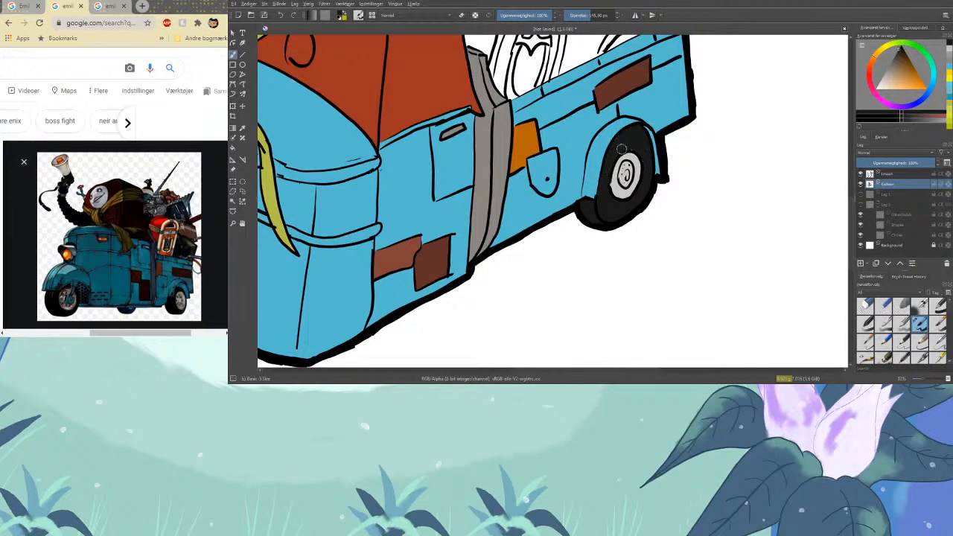
Sample the strap's grey and paint the dotted strip behind the front wheel with it
{"action": "key", "text": "p"}
{"action": "left_click", "coordinate": [491, 190]}
{"action": "left_click_drag", "start_coordinate": [582, 372], "coordinate": [791, 375]}
{"action": "key", "text": "b"}
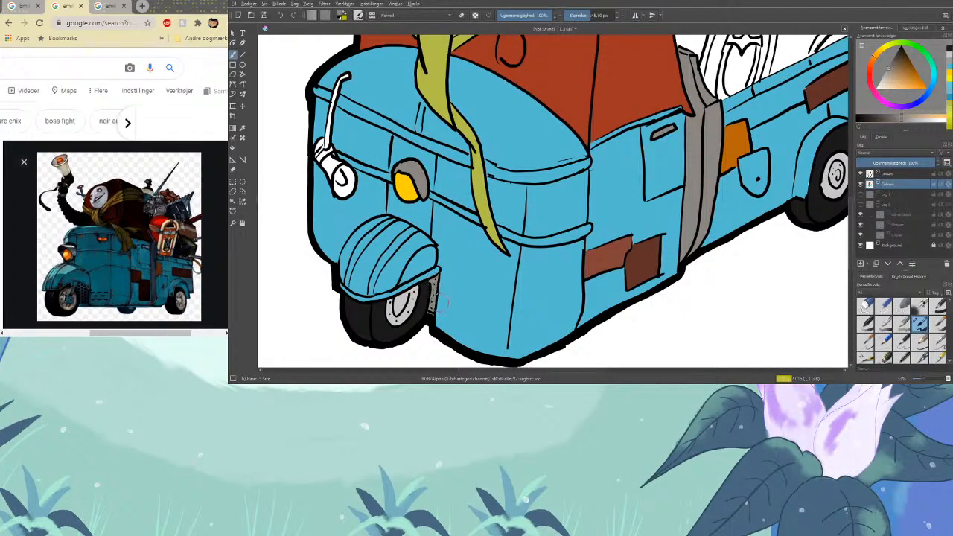
{"action": "scroll", "coordinate": [439, 302], "scroll_direction": "down", "scroll_amount": 5}
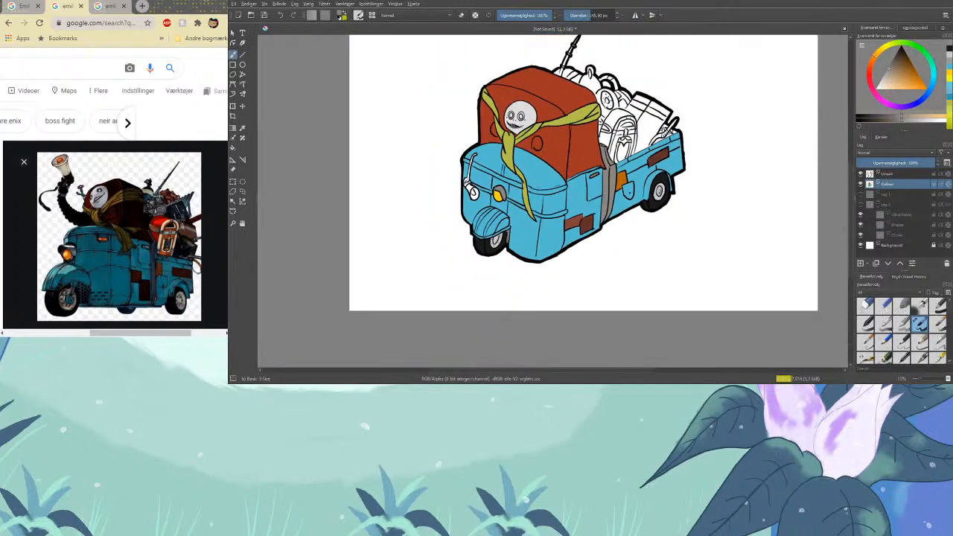
{"action": "scroll", "coordinate": [853, 249], "scroll_direction": "up", "scroll_amount": 3}
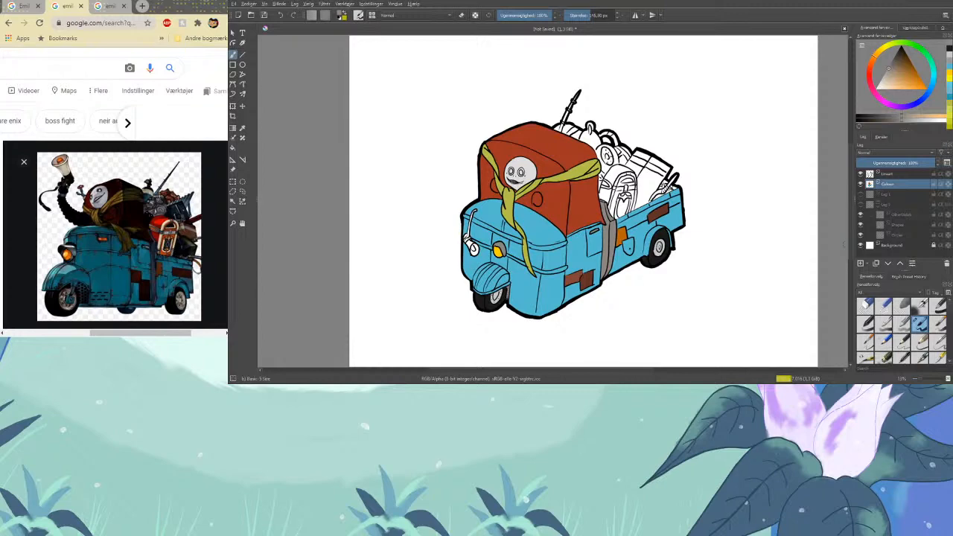
{"action": "scroll", "coordinate": [546, 197], "scroll_direction": "up", "scroll_amount": 5}
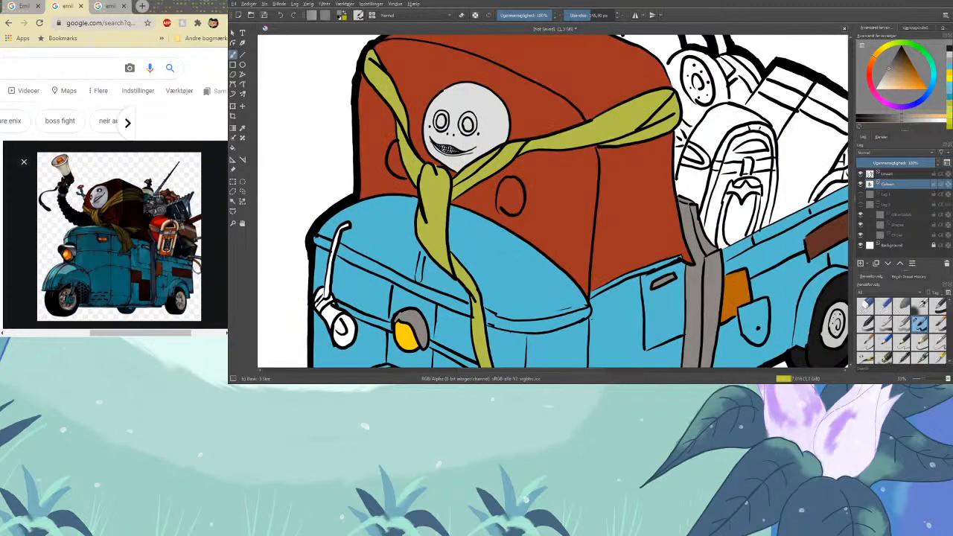
Sample the light grey and paint the casing of the side headlight on the truck's front edge with it
{"action": "left_click_drag", "start_coordinate": [888, 69], "coordinate": [869, 88]}
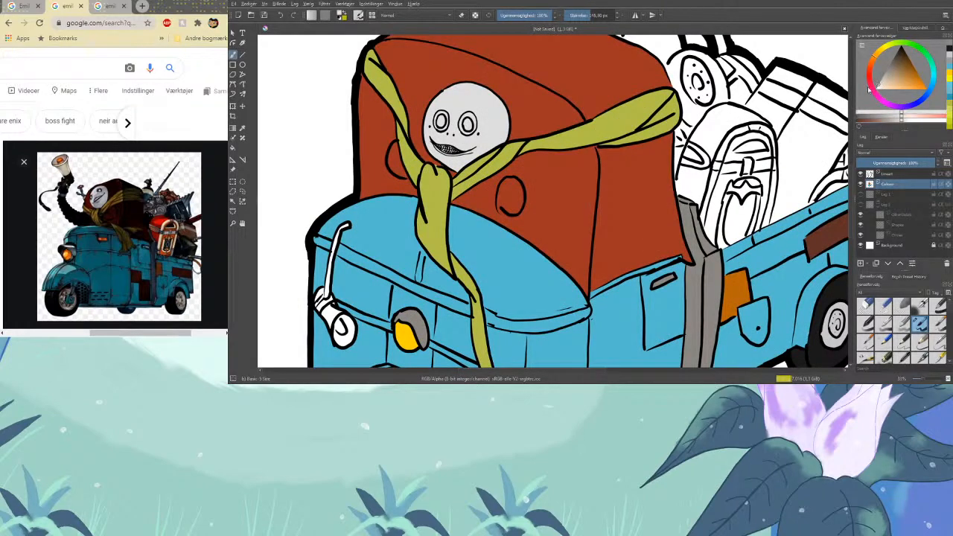
{"action": "left_click", "coordinate": [242, 128]}
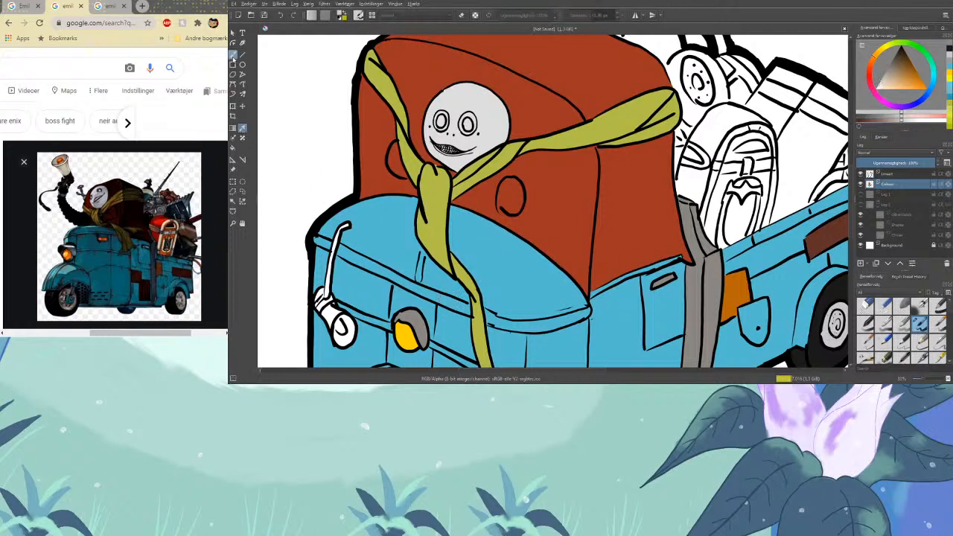
{"action": "left_click", "coordinate": [233, 55]}
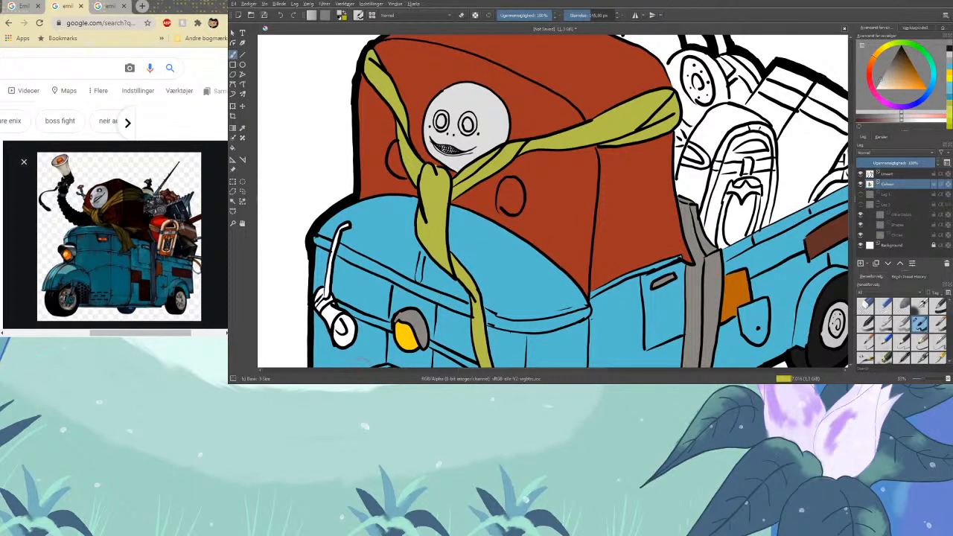
{"action": "mouse_move", "coordinate": [339, 325]}
{"action": "left_mouse_down"}
{"action": "mouse_move", "coordinate": [339, 336]}
{"action": "mouse_move", "coordinate": [346, 327]}
{"action": "mouse_move", "coordinate": [324, 302]}
{"action": "left_mouse_up"}
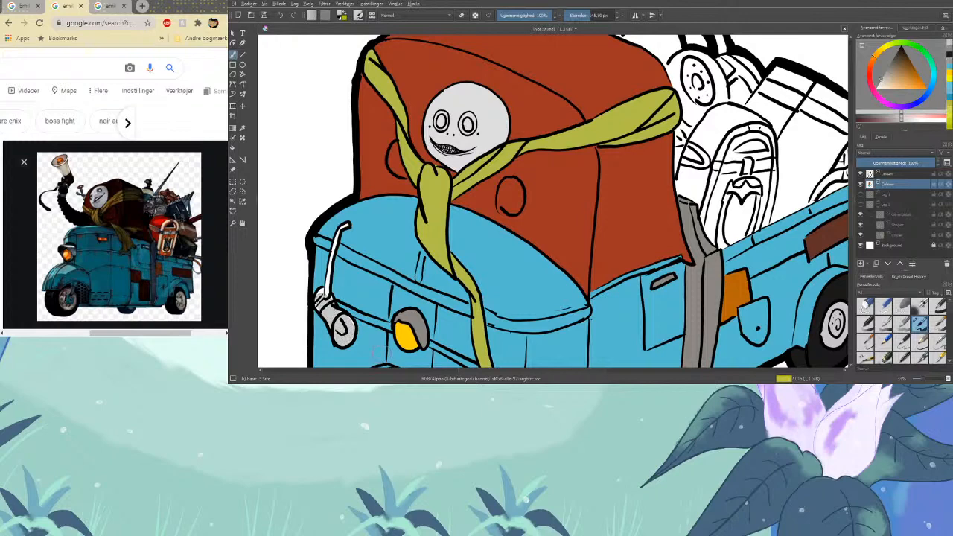
Fill the curved arm above the side headlight with near-black, and touch up the headlight's casing with its sampled light grey
{"action": "left_click_drag", "start_coordinate": [853, 161], "coordinate": [853, 220]}
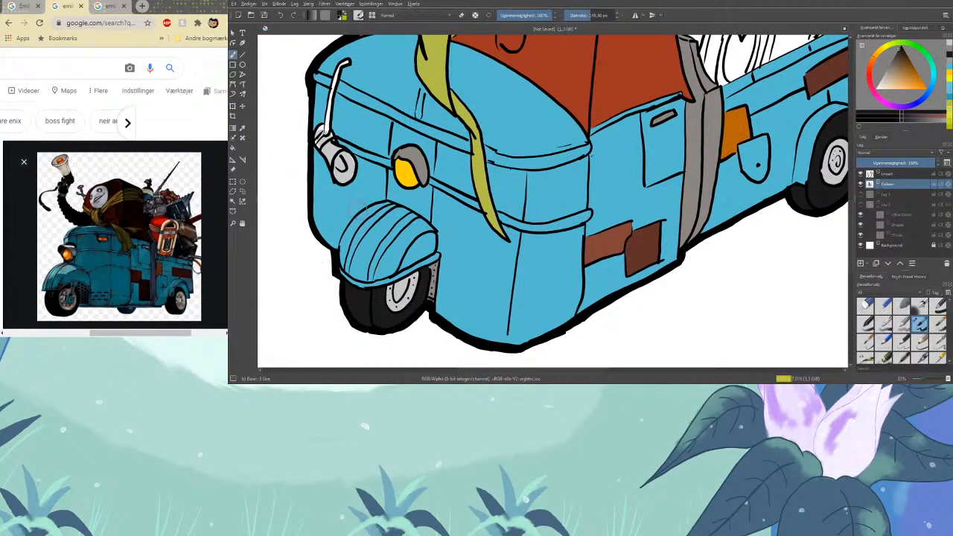
{"action": "mouse_move", "coordinate": [315, 137]}
{"action": "left_mouse_down"}
{"action": "mouse_move", "coordinate": [324, 138]}
{"action": "mouse_move", "coordinate": [329, 109]}
{"action": "left_mouse_up"}
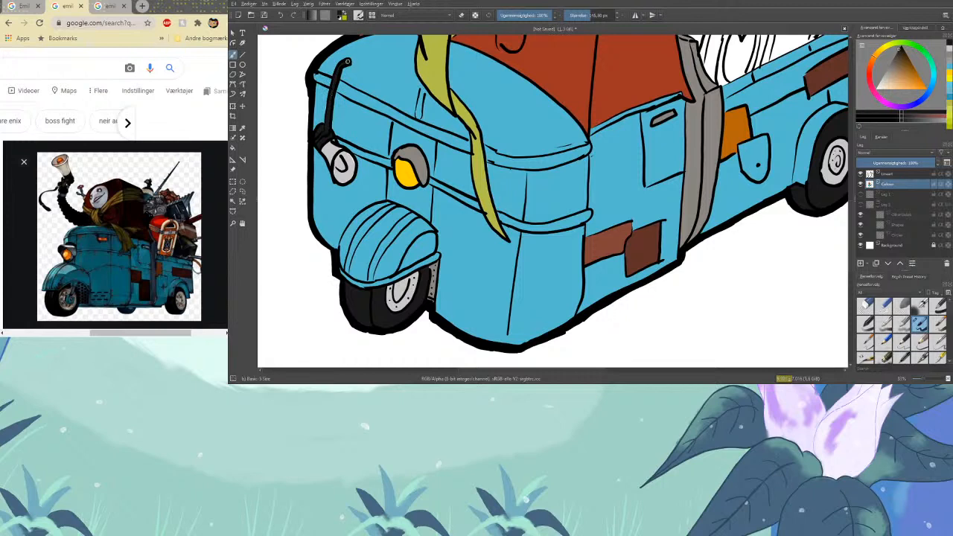
{"action": "left_click", "coordinate": [242, 127]}
{"action": "left_click", "coordinate": [335, 150]}
{"action": "left_click", "coordinate": [234, 55]}
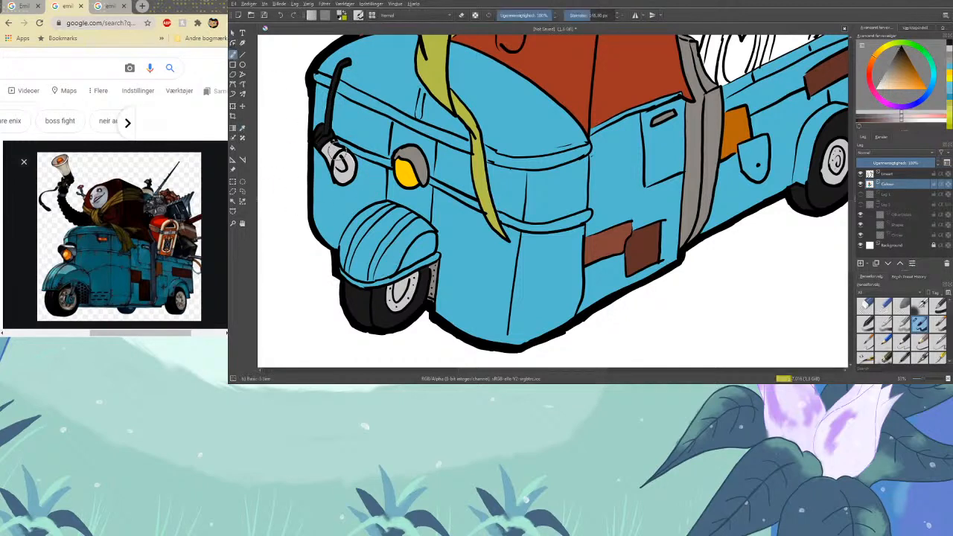
{"action": "left_click_drag", "start_coordinate": [337, 153], "coordinate": [334, 158]}
Sample the front lamp's yellow and paint the small lens area of the side headlight with it
{"action": "left_click", "coordinate": [242, 127]}
{"action": "left_click", "coordinate": [405, 165]}
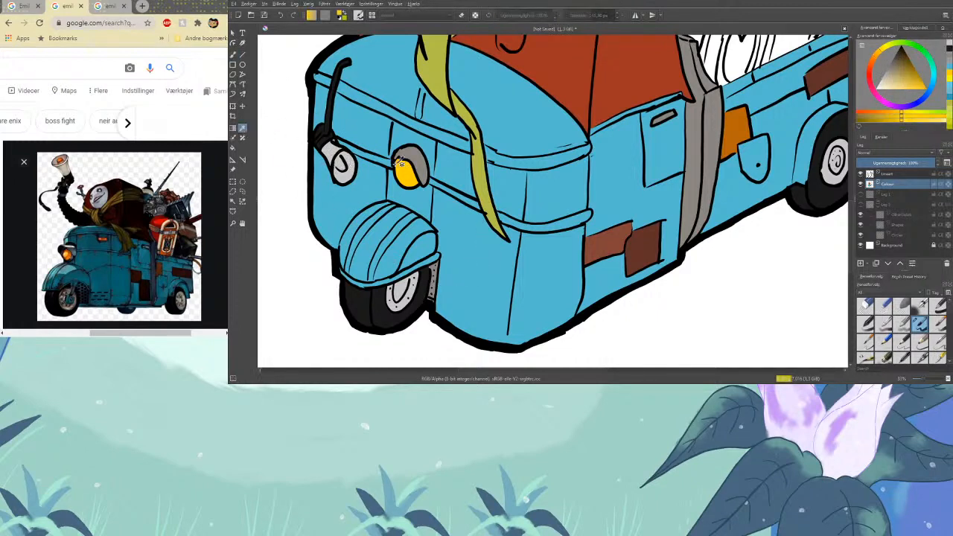
{"action": "left_click", "coordinate": [233, 55]}
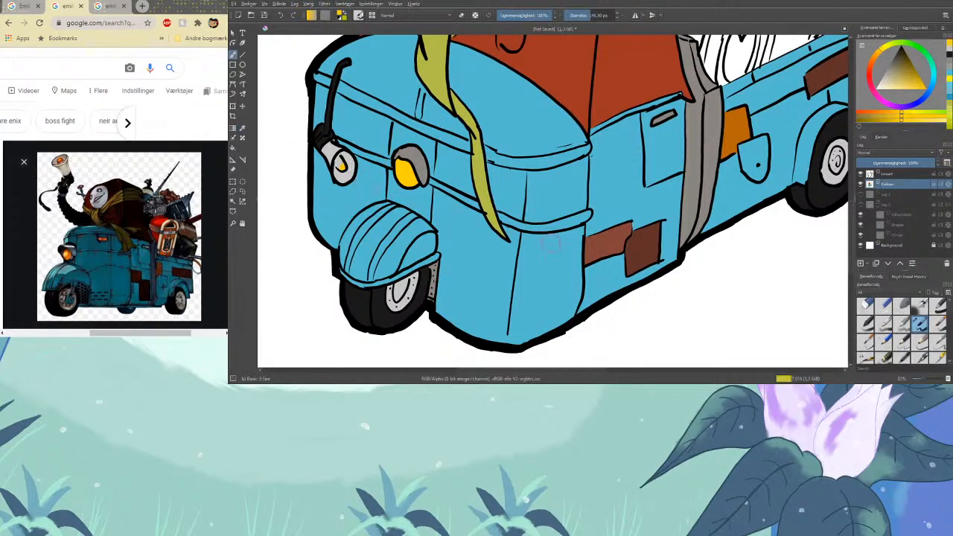
Mix a warm orange and fill the left strip of the jukebox's front in the cargo bed with it
{"action": "key", "text": "minus"}
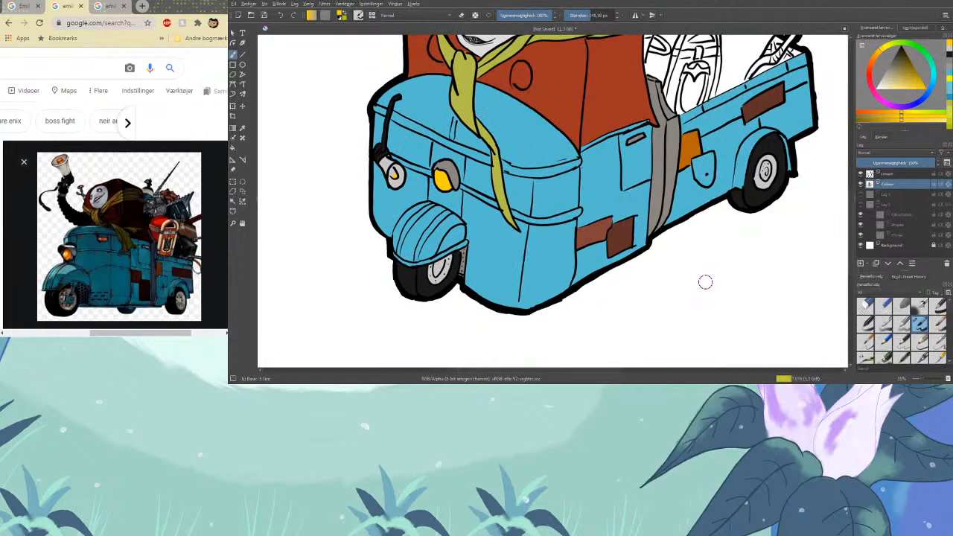
{"action": "scroll", "coordinate": [610, 368], "scroll_direction": "down", "scroll_amount": 5}
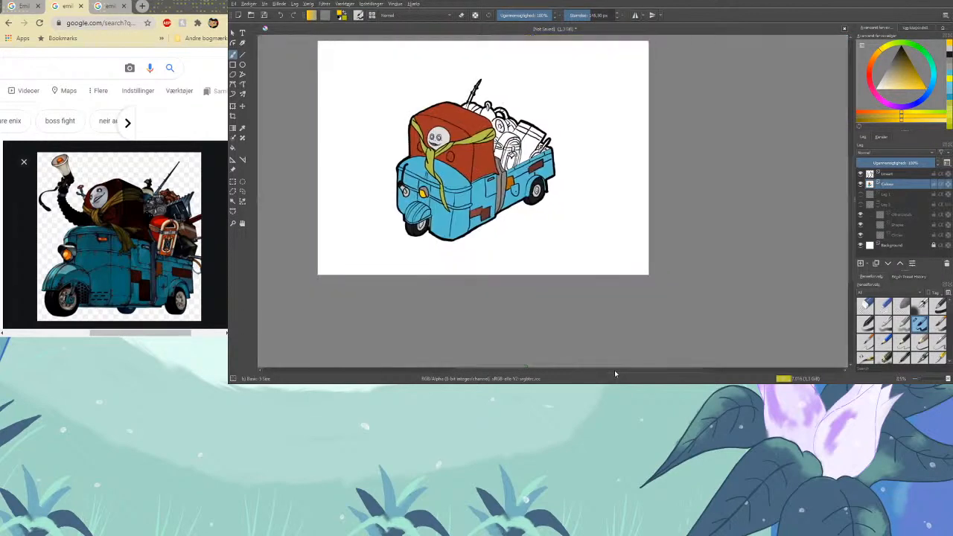
{"action": "scroll", "coordinate": [550, 193], "scroll_direction": "up", "scroll_amount": 2}
{"action": "scroll", "coordinate": [853, 223], "scroll_direction": "up", "scroll_amount": 2}
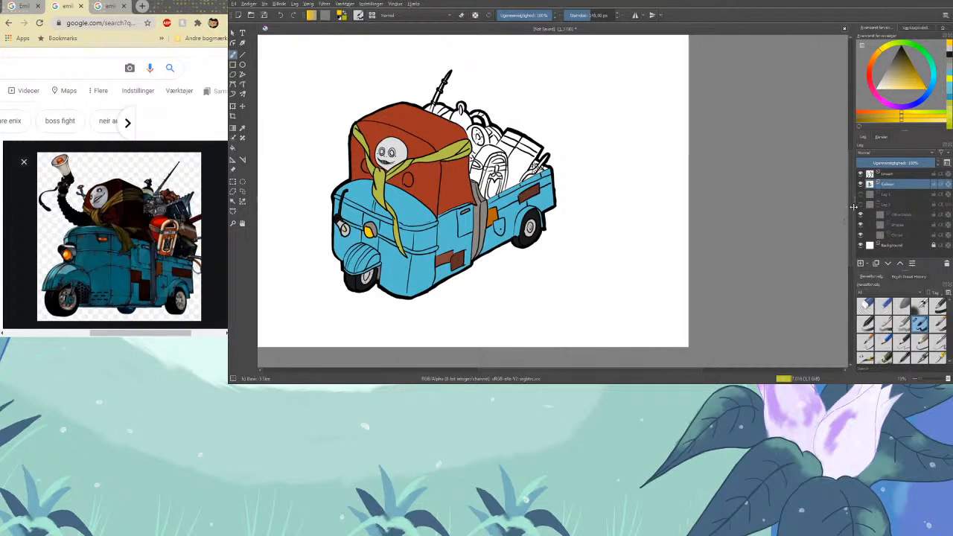
{"action": "key", "text": "plus"}
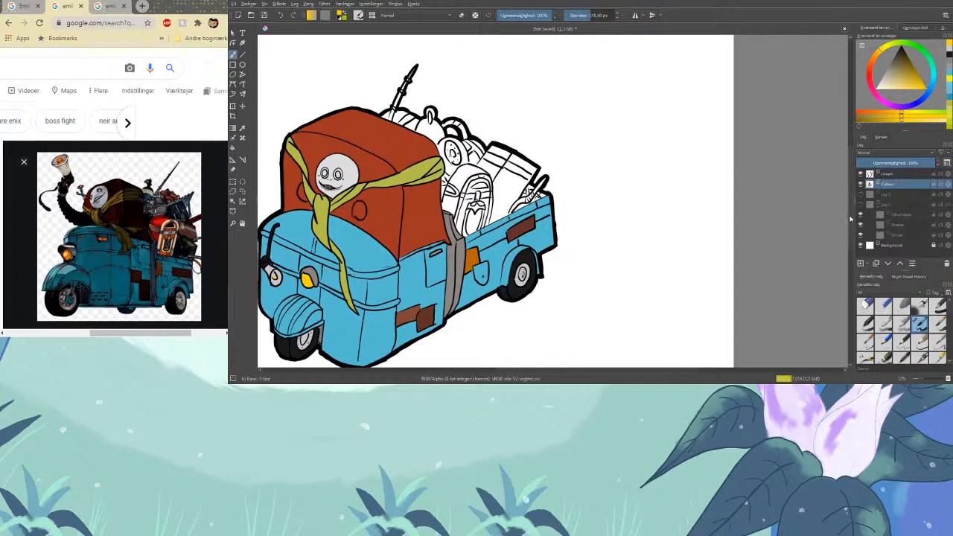
{"action": "key", "text": "plus"}
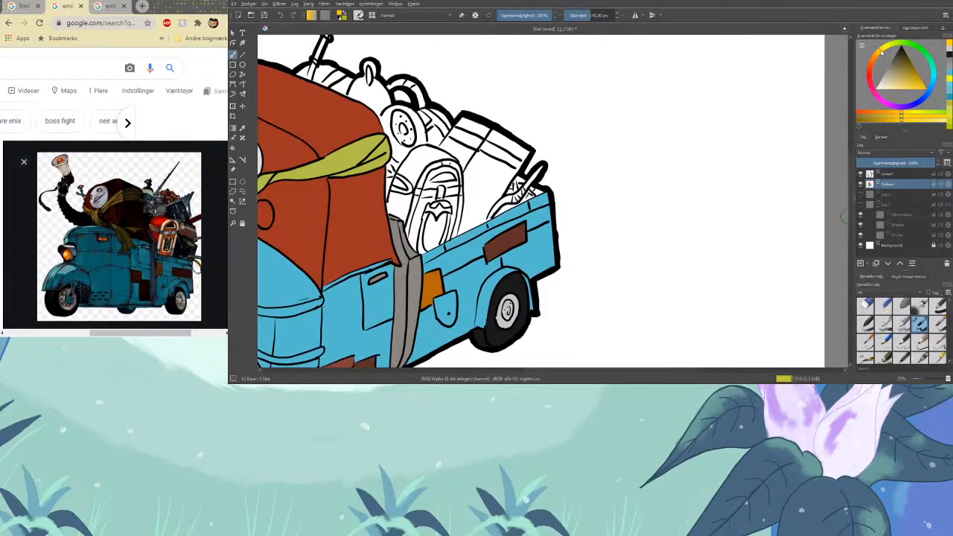
{"action": "left_click_drag", "start_coordinate": [882, 53], "coordinate": [878, 56]}
{"action": "left_click_drag", "start_coordinate": [910, 87], "coordinate": [908, 82]}
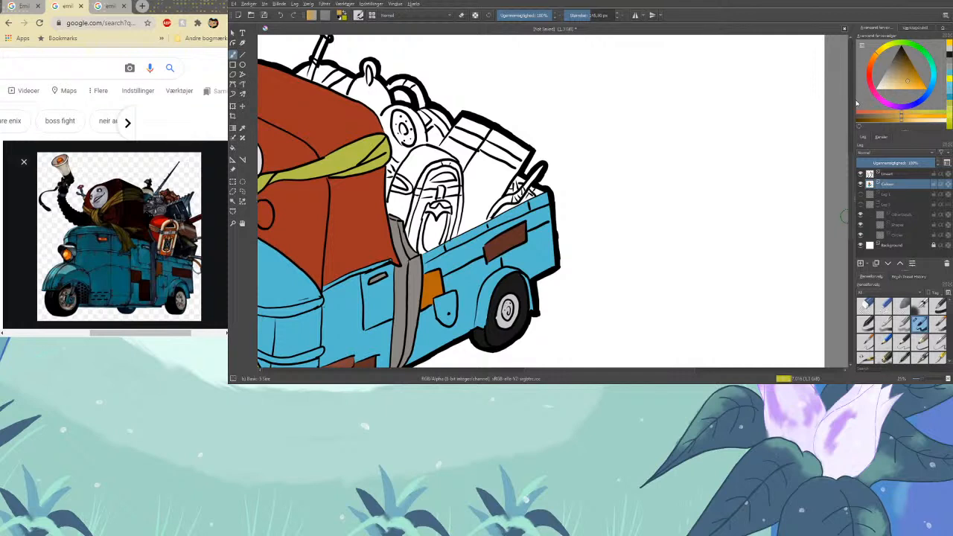
{"action": "left_click_drag", "start_coordinate": [414, 220], "coordinate": [415, 242]}
{"action": "left_click", "coordinate": [917, 84]}
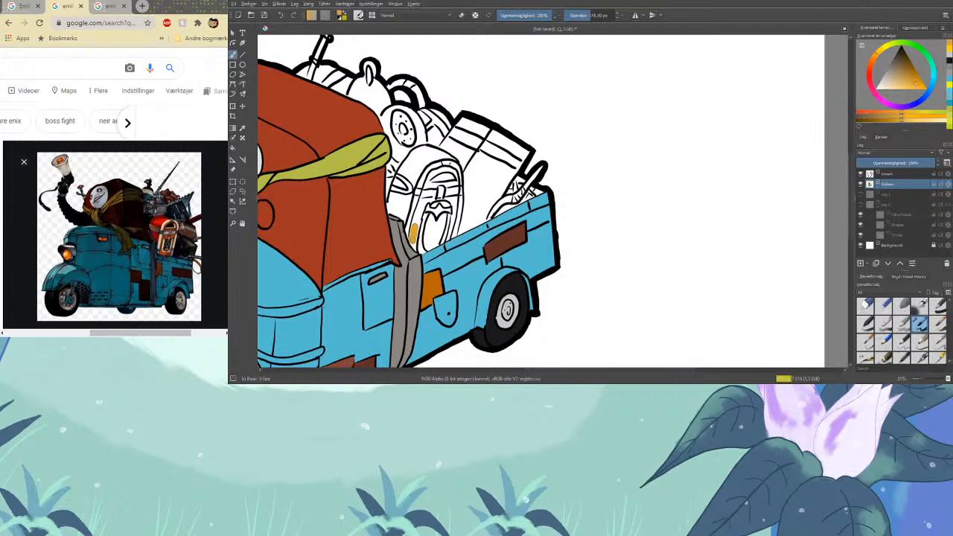
{"action": "left_click", "coordinate": [917, 77]}
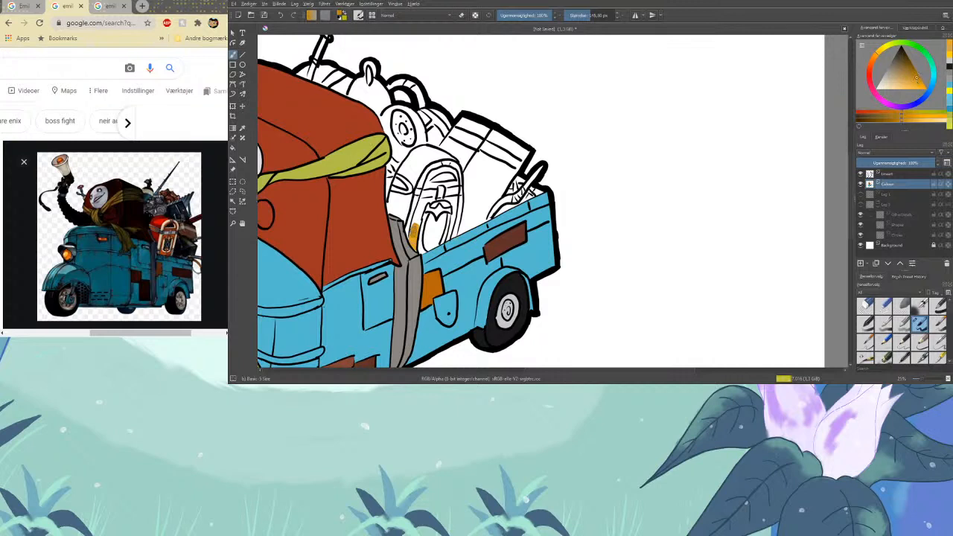
{"action": "left_click", "coordinate": [919, 87]}
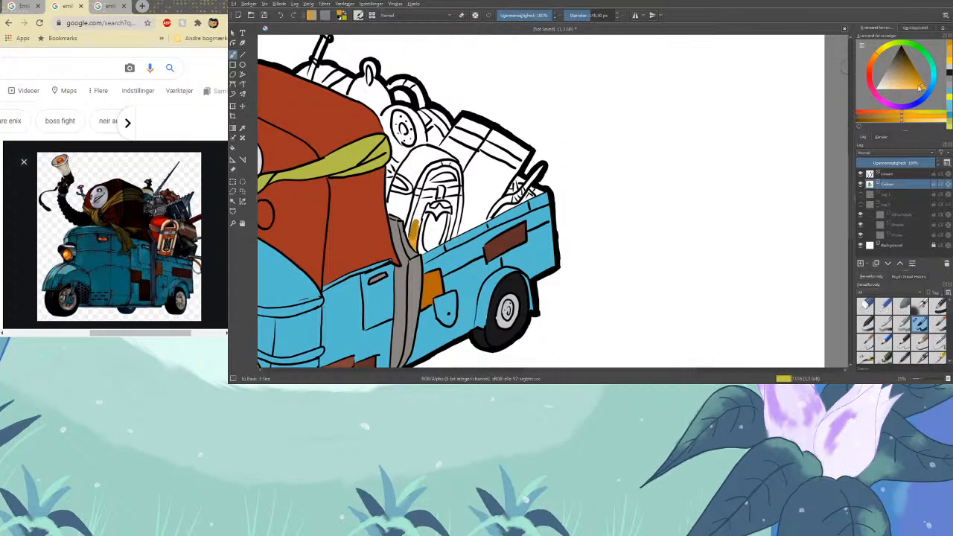
{"action": "mouse_move", "coordinate": [417, 237]}
{"action": "left_mouse_down"}
{"action": "mouse_move", "coordinate": [418, 219]}
{"action": "mouse_move", "coordinate": [414, 236]}
{"action": "left_mouse_up"}
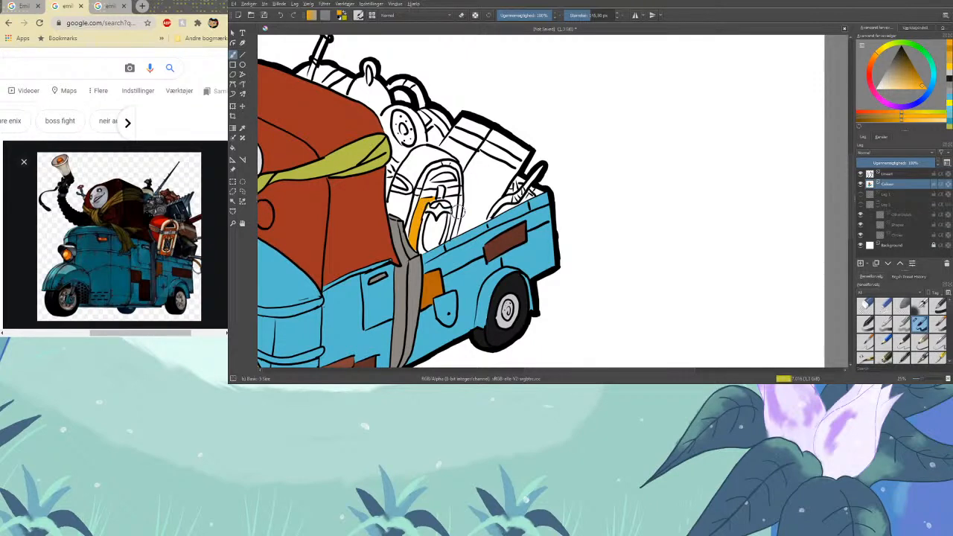
Reduce the brush size and fill the jukebox's remaining front panels with orange, around the emblem, the right strip and the arched window
{"action": "left_click", "coordinate": [578, 15]}
{"action": "key", "text": "plus"}
{"action": "key", "text": "plus"}
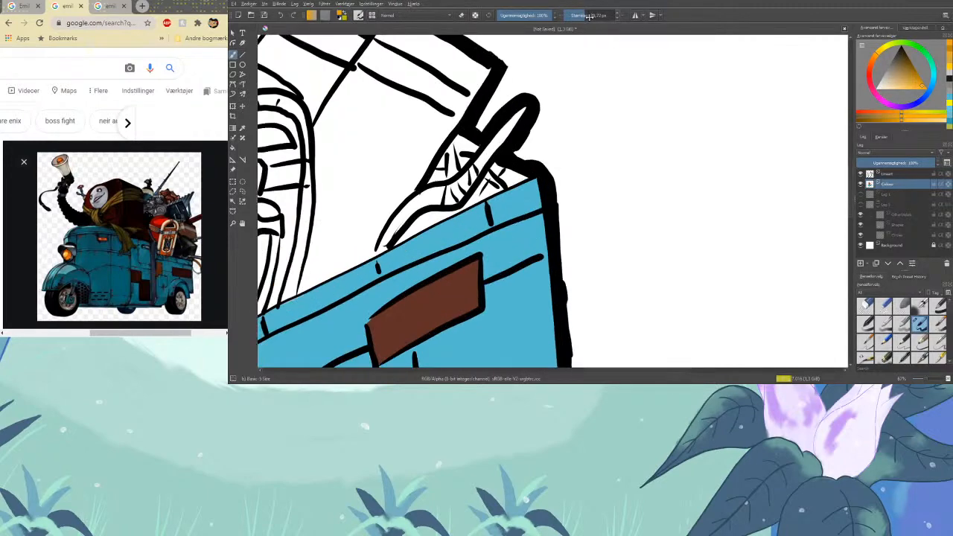
{"action": "left_click_drag", "start_coordinate": [616, 375], "coordinate": [575, 378]}
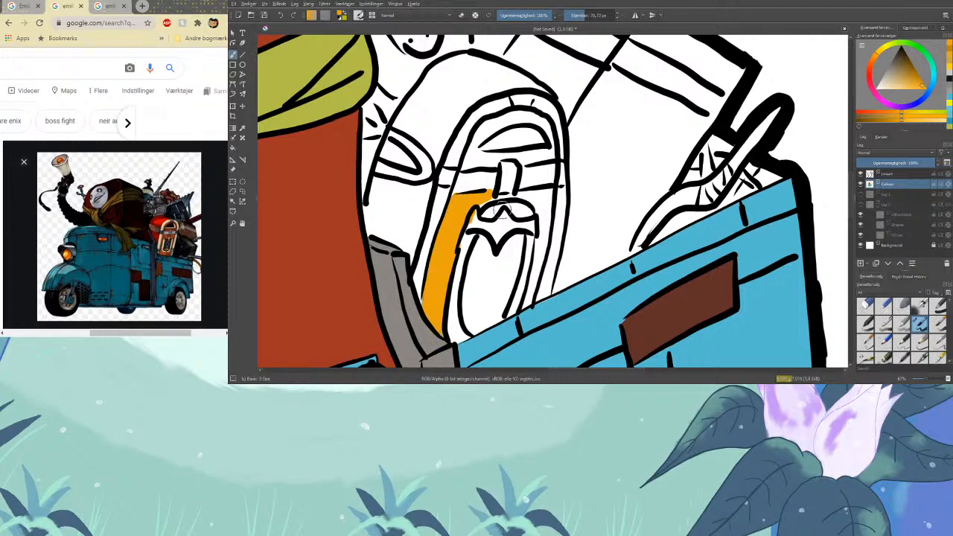
{"action": "mouse_move", "coordinate": [476, 211]}
{"action": "left_mouse_down"}
{"action": "mouse_move", "coordinate": [495, 240]}
{"action": "mouse_move", "coordinate": [486, 224]}
{"action": "mouse_move", "coordinate": [498, 227]}
{"action": "mouse_move", "coordinate": [503, 214]}
{"action": "mouse_move", "coordinate": [498, 237]}
{"action": "mouse_move", "coordinate": [540, 218]}
{"action": "mouse_move", "coordinate": [532, 292]}
{"action": "mouse_move", "coordinate": [534, 261]}
{"action": "left_mouse_up"}
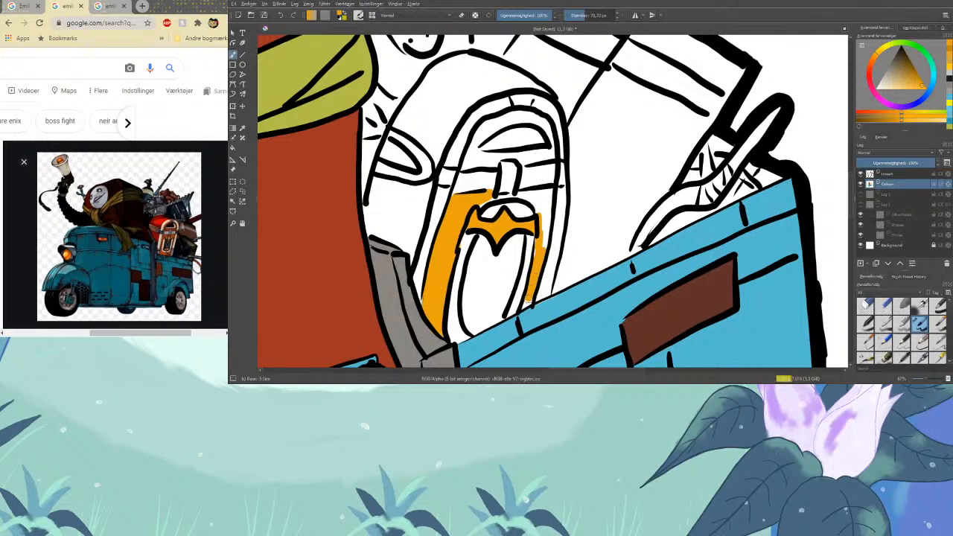
{"action": "mouse_move", "coordinate": [539, 245]}
{"action": "left_mouse_down"}
{"action": "mouse_move", "coordinate": [549, 195]}
{"action": "mouse_move", "coordinate": [541, 205]}
{"action": "mouse_move", "coordinate": [520, 195]}
{"action": "mouse_move", "coordinate": [551, 195]}
{"action": "mouse_move", "coordinate": [550, 186]}
{"action": "mouse_move", "coordinate": [496, 198]}
{"action": "left_mouse_up"}
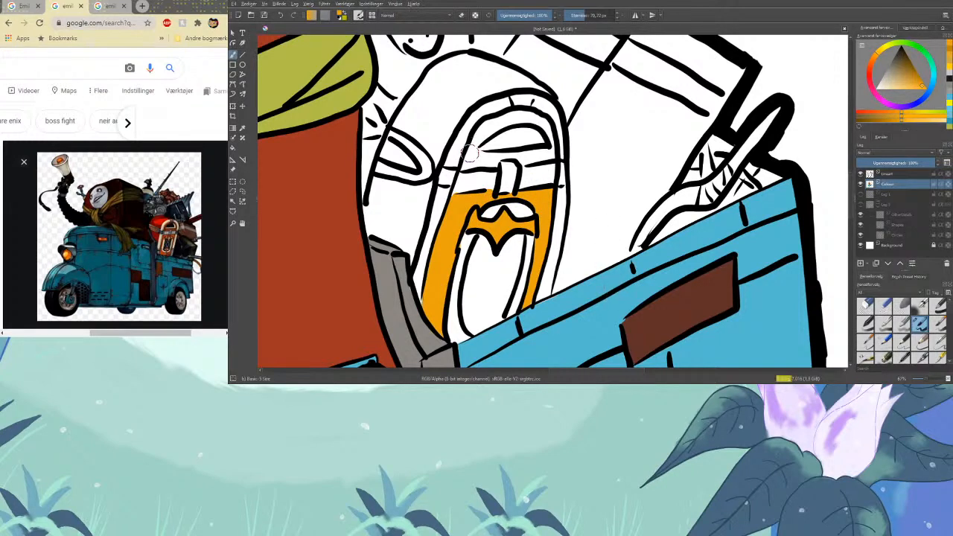
{"action": "mouse_move", "coordinate": [470, 153]}
{"action": "left_mouse_down"}
{"action": "mouse_move", "coordinate": [490, 121]}
{"action": "mouse_move", "coordinate": [463, 168]}
{"action": "mouse_move", "coordinate": [500, 157]}
{"action": "mouse_move", "coordinate": [473, 157]}
{"action": "mouse_move", "coordinate": [482, 154]}
{"action": "mouse_move", "coordinate": [528, 161]}
{"action": "mouse_move", "coordinate": [552, 153]}
{"action": "mouse_move", "coordinate": [535, 117]}
{"action": "mouse_move", "coordinate": [500, 120]}
{"action": "mouse_move", "coordinate": [538, 117]}
{"action": "mouse_move", "coordinate": [549, 127]}
{"action": "mouse_move", "coordinate": [521, 118]}
{"action": "mouse_move", "coordinate": [494, 130]}
{"action": "left_mouse_up"}
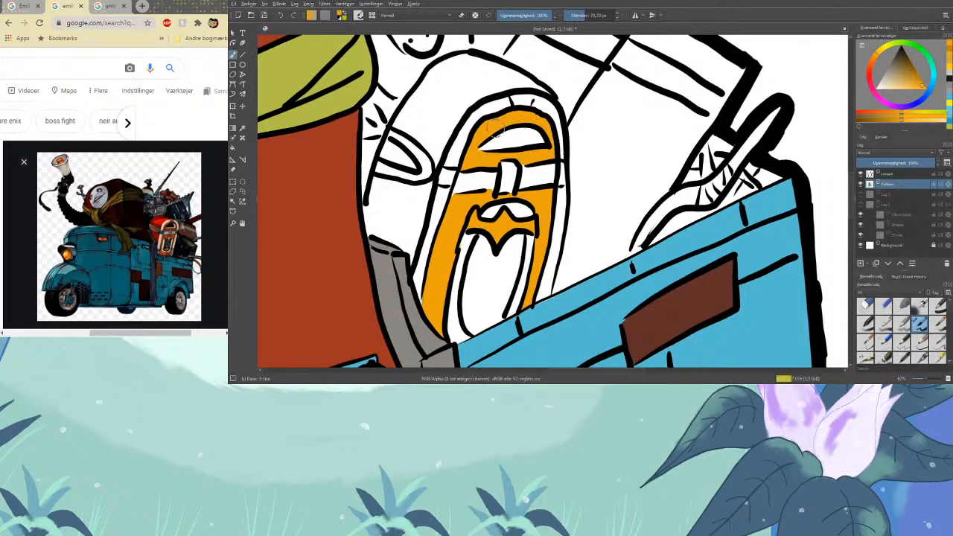
Fill the jukebox's arched window and lower grille with near-black, and paint the grille's surround white
{"action": "key", "text": "d"}
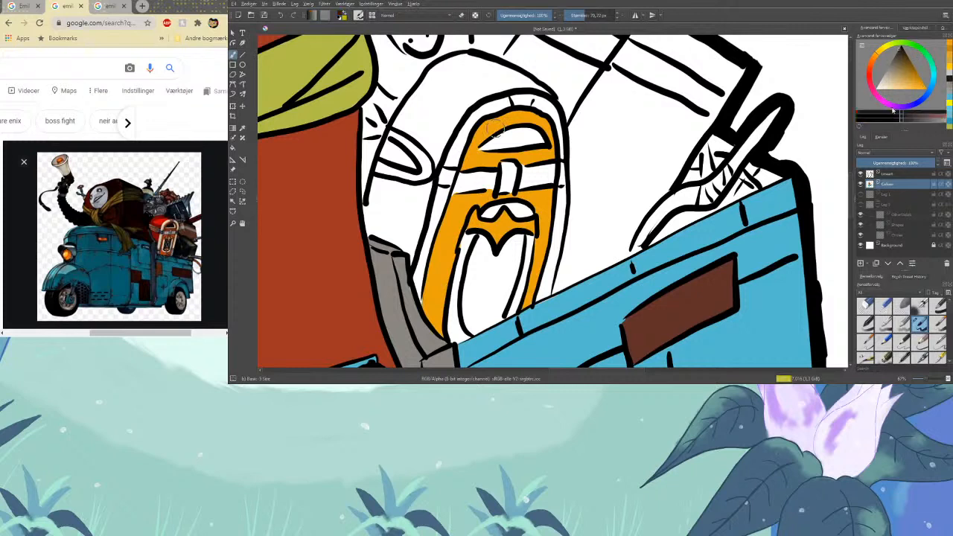
{"action": "mouse_move", "coordinate": [511, 137]}
{"action": "left_mouse_down"}
{"action": "mouse_move", "coordinate": [483, 147]}
{"action": "mouse_move", "coordinate": [515, 132]}
{"action": "mouse_move", "coordinate": [543, 141]}
{"action": "mouse_move", "coordinate": [491, 146]}
{"action": "mouse_move", "coordinate": [531, 135]}
{"action": "left_mouse_up"}
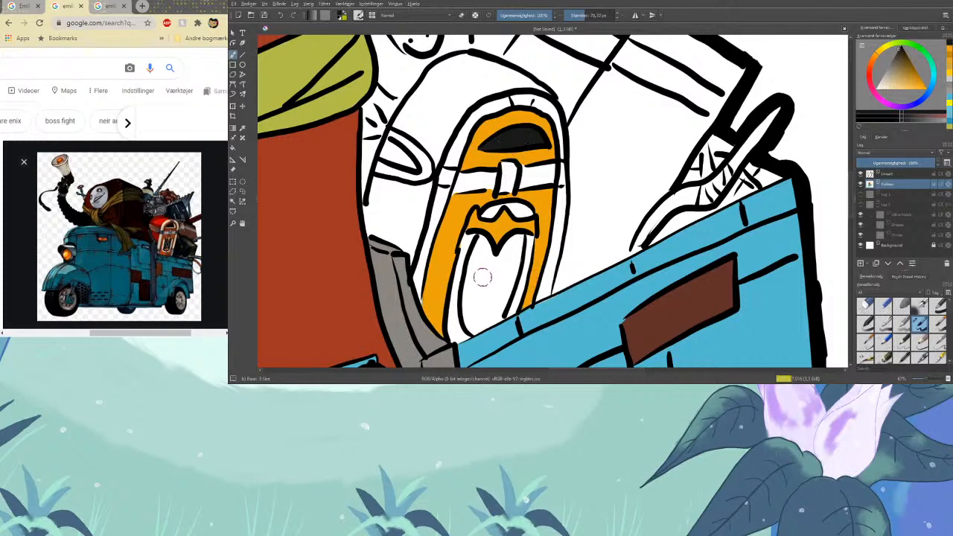
{"action": "mouse_move", "coordinate": [483, 284]}
{"action": "left_mouse_down"}
{"action": "mouse_move", "coordinate": [479, 239]}
{"action": "mouse_move", "coordinate": [466, 296]}
{"action": "mouse_move", "coordinate": [470, 278]}
{"action": "mouse_move", "coordinate": [473, 330]}
{"action": "mouse_move", "coordinate": [499, 318]}
{"action": "mouse_move", "coordinate": [491, 294]}
{"action": "mouse_move", "coordinate": [508, 292]}
{"action": "mouse_move", "coordinate": [502, 318]}
{"action": "mouse_move", "coordinate": [508, 296]}
{"action": "mouse_move", "coordinate": [476, 323]}
{"action": "mouse_move", "coordinate": [478, 287]}
{"action": "mouse_move", "coordinate": [484, 310]}
{"action": "mouse_move", "coordinate": [511, 267]}
{"action": "mouse_move", "coordinate": [509, 290]}
{"action": "mouse_move", "coordinate": [490, 281]}
{"action": "mouse_move", "coordinate": [479, 289]}
{"action": "mouse_move", "coordinate": [480, 239]}
{"action": "mouse_move", "coordinate": [488, 278]}
{"action": "mouse_move", "coordinate": [519, 257]}
{"action": "left_mouse_up"}
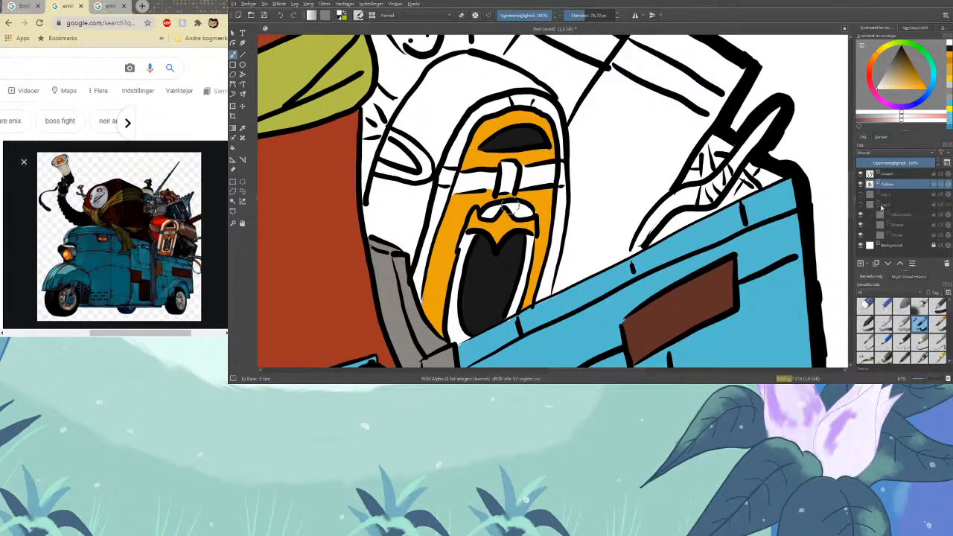
Hide the Background layer and fill the jukebox's outer arched frame with white
{"action": "left_click", "coordinate": [861, 246]}
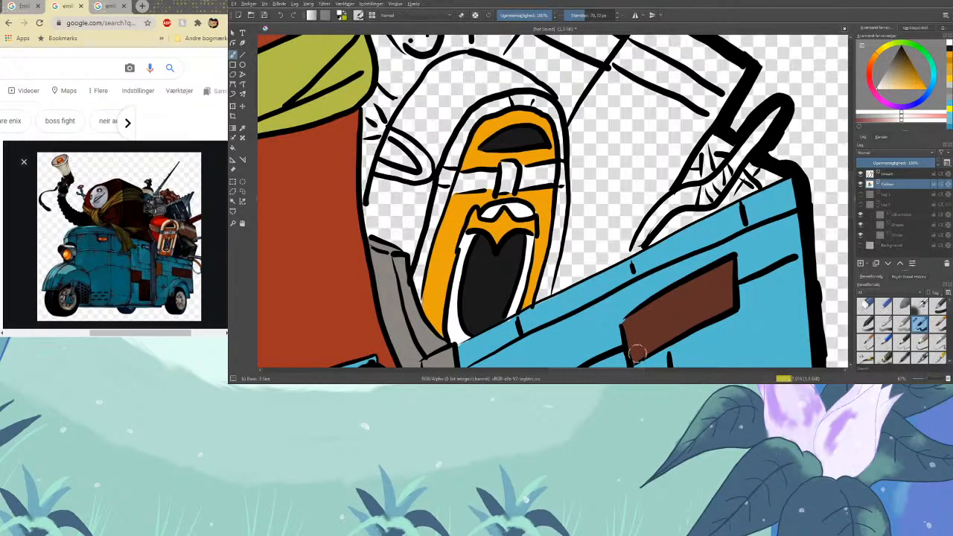
{"action": "left_click", "coordinate": [492, 336], "text": "ctrl"}
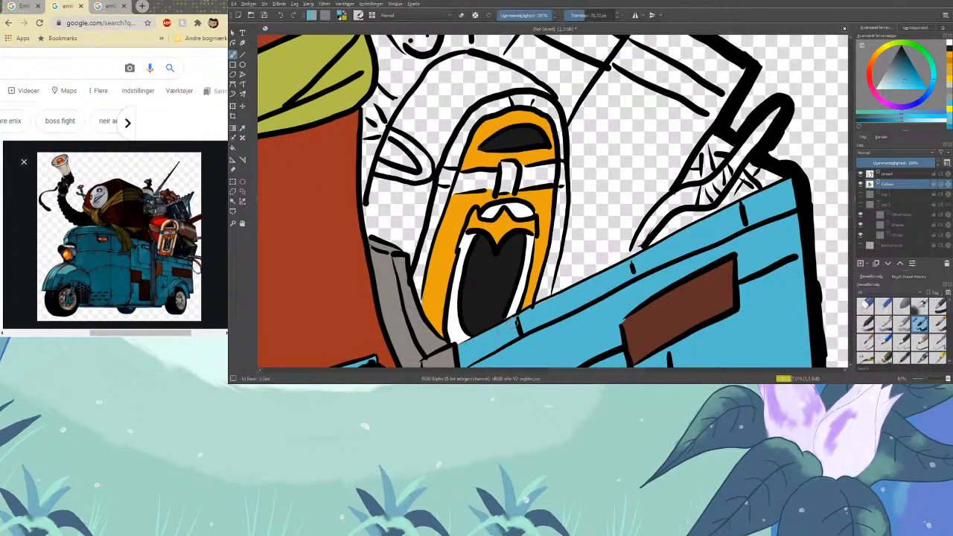
{"action": "left_click", "coordinate": [242, 127]}
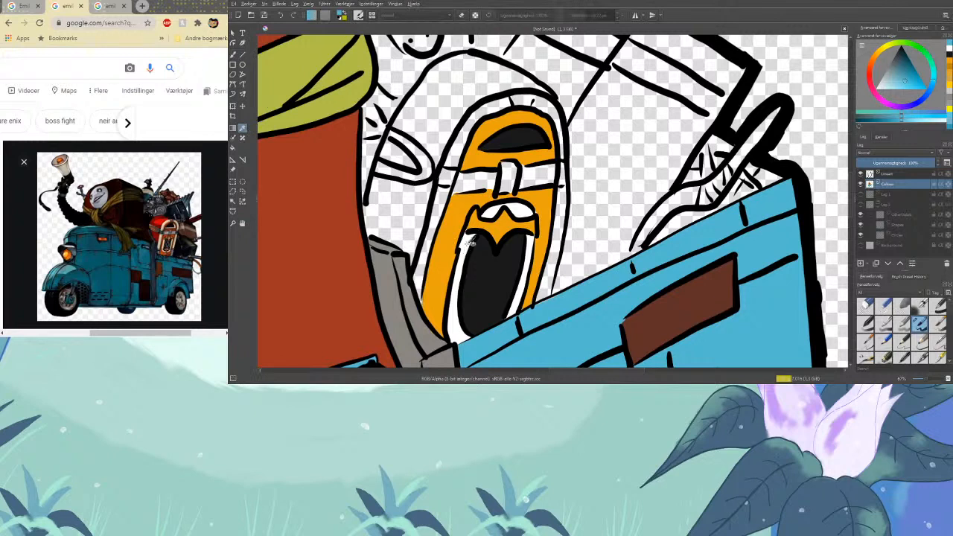
{"action": "left_click", "coordinate": [233, 55]}
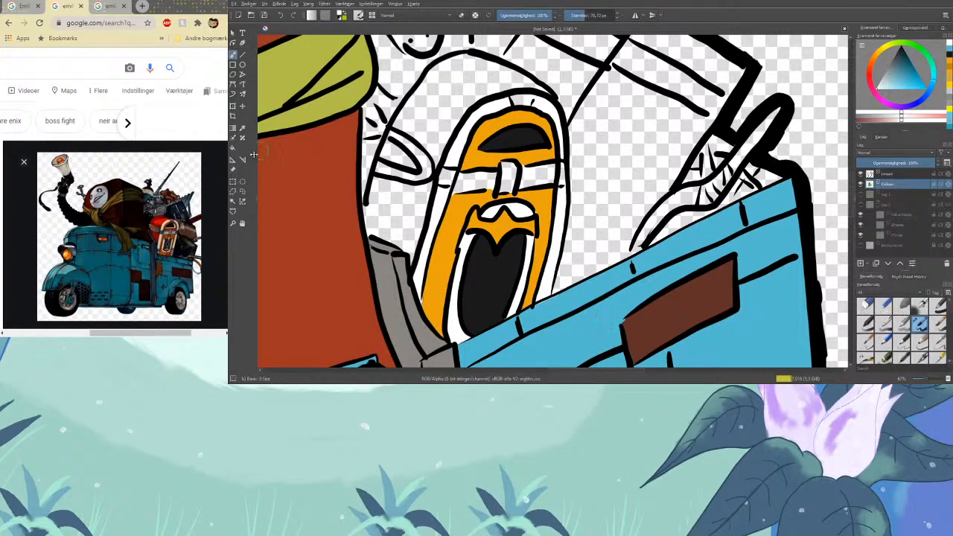
Sample the strap's grey and paint the jukebox's horizontal band, centre clip and small top clasp with it
{"action": "left_click", "coordinate": [242, 128]}
{"action": "left_click", "coordinate": [422, 315]}
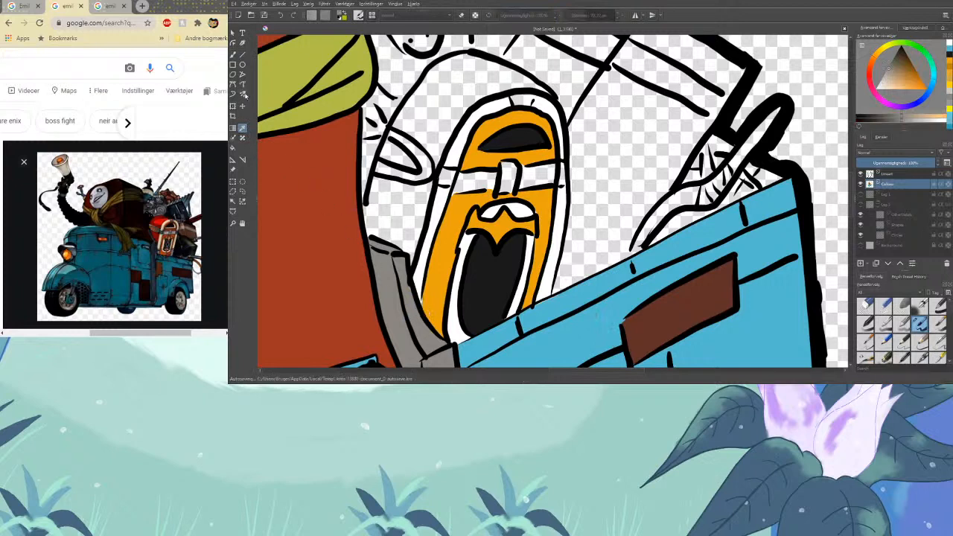
{"action": "left_click", "coordinate": [233, 55]}
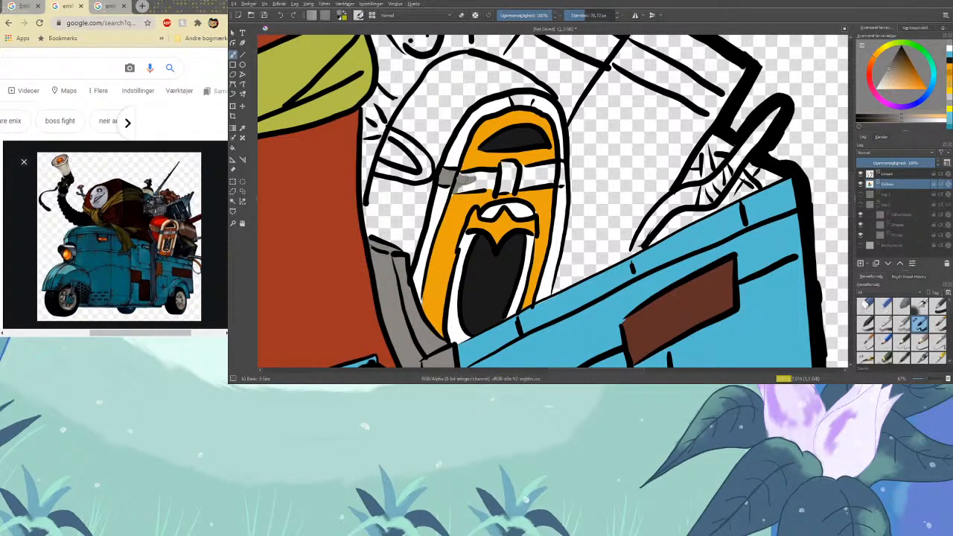
{"action": "mouse_move", "coordinate": [470, 177]}
{"action": "left_mouse_down"}
{"action": "mouse_move", "coordinate": [498, 179]}
{"action": "mouse_move", "coordinate": [462, 191]}
{"action": "mouse_move", "coordinate": [509, 179]}
{"action": "mouse_move", "coordinate": [505, 168]}
{"action": "mouse_move", "coordinate": [514, 173]}
{"action": "mouse_move", "coordinate": [507, 189]}
{"action": "mouse_move", "coordinate": [497, 186]}
{"action": "mouse_move", "coordinate": [545, 168]}
{"action": "mouse_move", "coordinate": [525, 188]}
{"action": "mouse_move", "coordinate": [548, 174]}
{"action": "mouse_move", "coordinate": [555, 182]}
{"action": "left_mouse_up"}
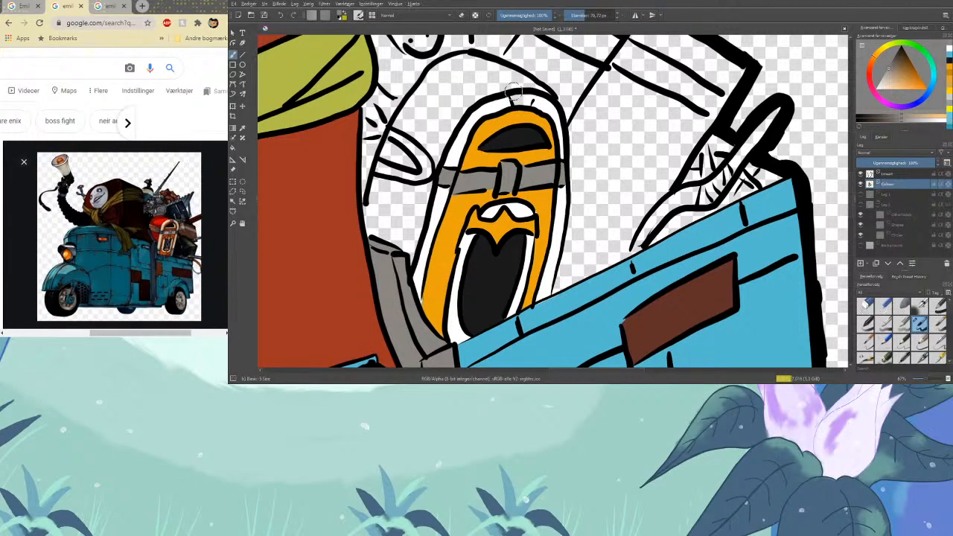
{"action": "left_click_drag", "start_coordinate": [514, 100], "coordinate": [530, 95]}
{"action": "key", "text": "minus"}
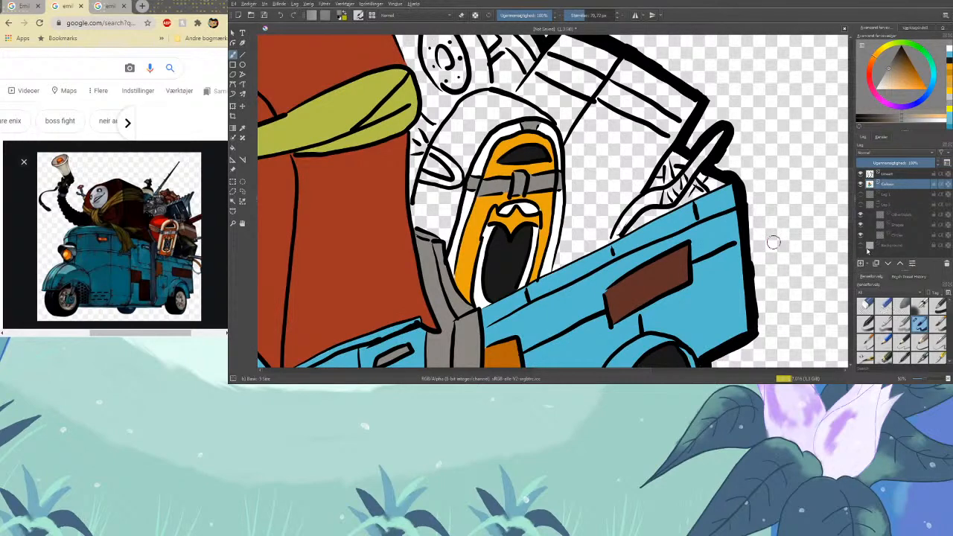
Show the Background layer and fill the jukebox's side and curved top with bright red-orange, tidying the edge
{"action": "left_click", "coordinate": [861, 245]}
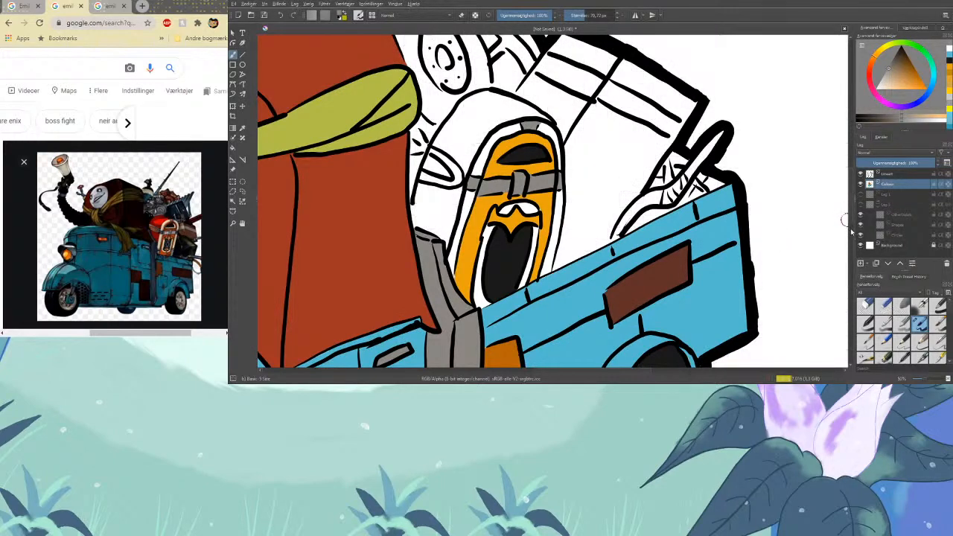
{"action": "mouse_move", "coordinate": [881, 69]}
{"action": "left_mouse_down"}
{"action": "mouse_move", "coordinate": [924, 83]}
{"action": "mouse_move", "coordinate": [922, 91]}
{"action": "left_mouse_up"}
{"action": "mouse_move", "coordinate": [452, 198]}
{"action": "left_mouse_down"}
{"action": "mouse_move", "coordinate": [449, 244]}
{"action": "mouse_move", "coordinate": [445, 222]}
{"action": "mouse_move", "coordinate": [426, 219]}
{"action": "mouse_move", "coordinate": [446, 236]}
{"action": "mouse_move", "coordinate": [411, 221]}
{"action": "mouse_move", "coordinate": [421, 183]}
{"action": "mouse_move", "coordinate": [424, 215]}
{"action": "mouse_move", "coordinate": [449, 195]}
{"action": "left_mouse_up"}
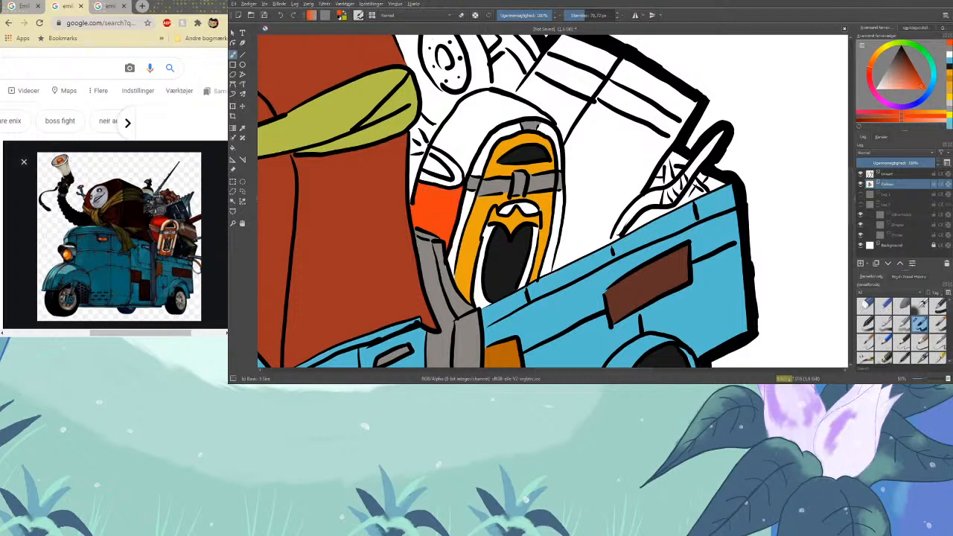
{"action": "mouse_move", "coordinate": [435, 161]}
{"action": "left_mouse_down"}
{"action": "mouse_move", "coordinate": [462, 149]}
{"action": "mouse_move", "coordinate": [464, 171]}
{"action": "mouse_move", "coordinate": [462, 149]}
{"action": "mouse_move", "coordinate": [436, 141]}
{"action": "mouse_move", "coordinate": [449, 149]}
{"action": "mouse_move", "coordinate": [449, 126]}
{"action": "mouse_move", "coordinate": [447, 136]}
{"action": "mouse_move", "coordinate": [466, 123]}
{"action": "mouse_move", "coordinate": [477, 143]}
{"action": "mouse_move", "coordinate": [471, 158]}
{"action": "mouse_move", "coordinate": [492, 122]}
{"action": "mouse_move", "coordinate": [450, 129]}
{"action": "mouse_move", "coordinate": [455, 111]}
{"action": "mouse_move", "coordinate": [503, 108]}
{"action": "mouse_move", "coordinate": [497, 120]}
{"action": "mouse_move", "coordinate": [511, 105]}
{"action": "mouse_move", "coordinate": [522, 112]}
{"action": "mouse_move", "coordinate": [477, 95]}
{"action": "mouse_move", "coordinate": [522, 95]}
{"action": "mouse_move", "coordinate": [547, 117]}
{"action": "left_mouse_up"}
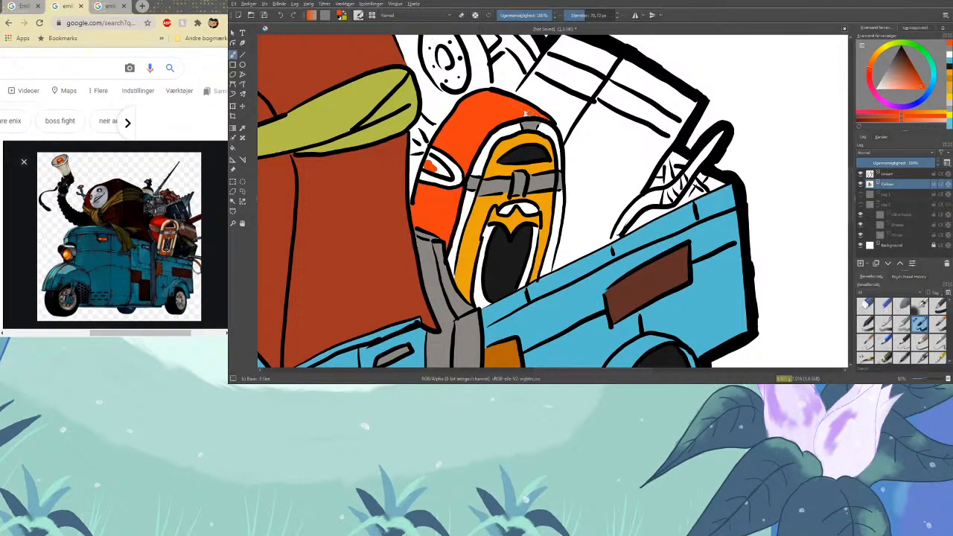
{"action": "key", "text": "slash"}
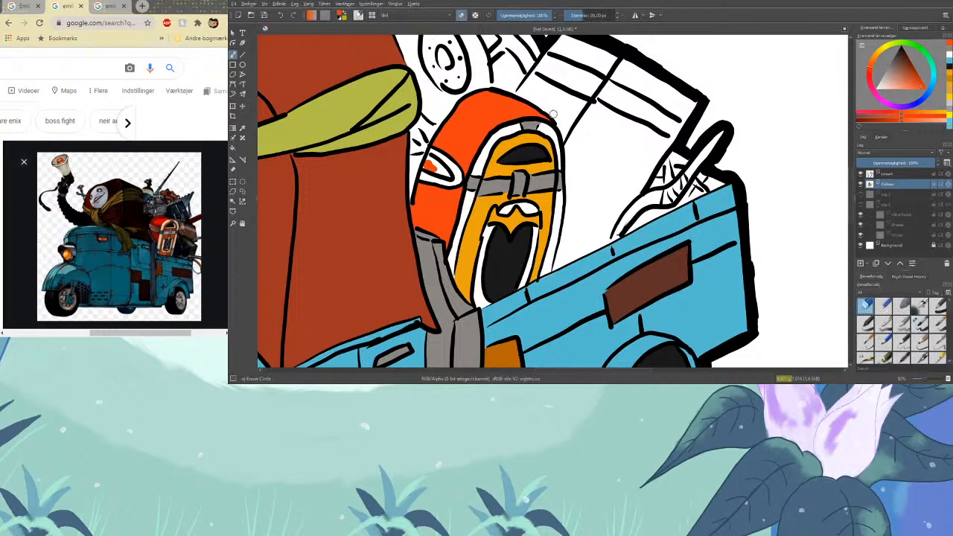
{"action": "key", "text": "slash"}
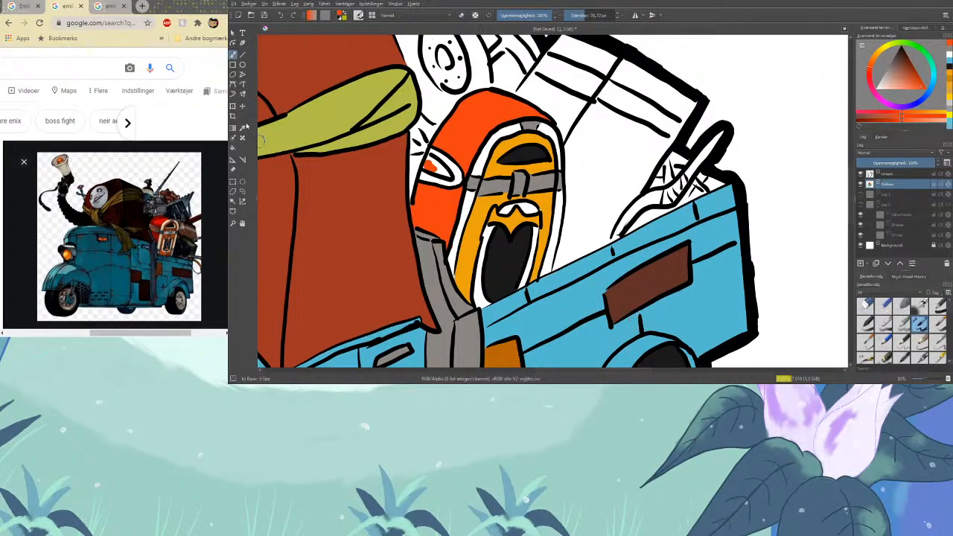
Fill the oval on the jukebox's side with its front-panel orange and paint the oval's rim with the band's grey
{"action": "left_click", "coordinate": [480, 214], "text": "ctrl"}
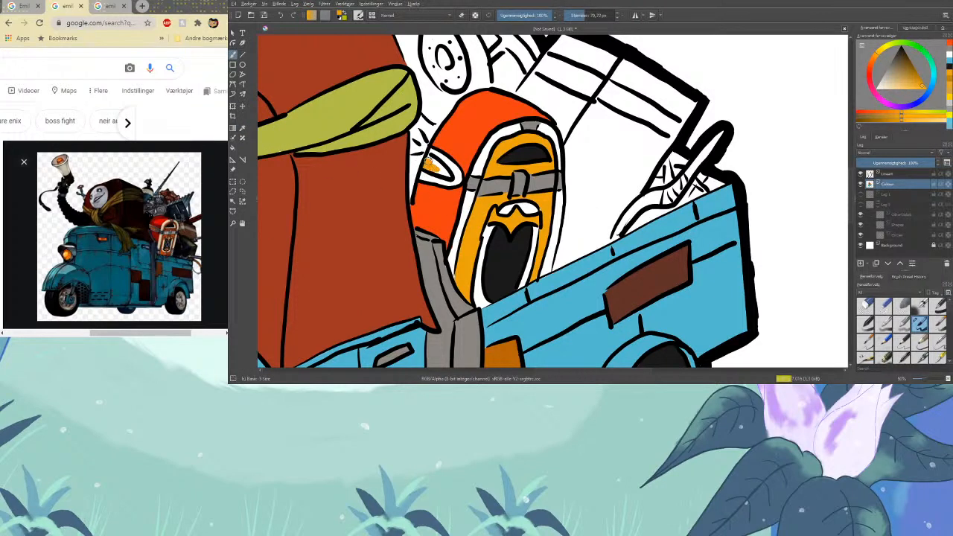
{"action": "left_click_drag", "start_coordinate": [432, 161], "coordinate": [450, 177]}
{"action": "left_click", "coordinate": [242, 129]}
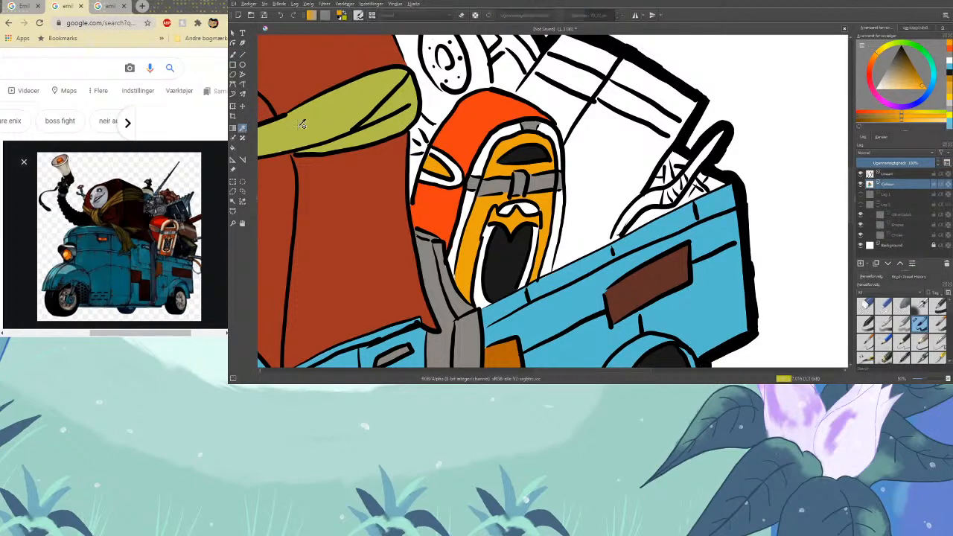
{"action": "left_click", "coordinate": [485, 180]}
{"action": "key", "text": "b"}
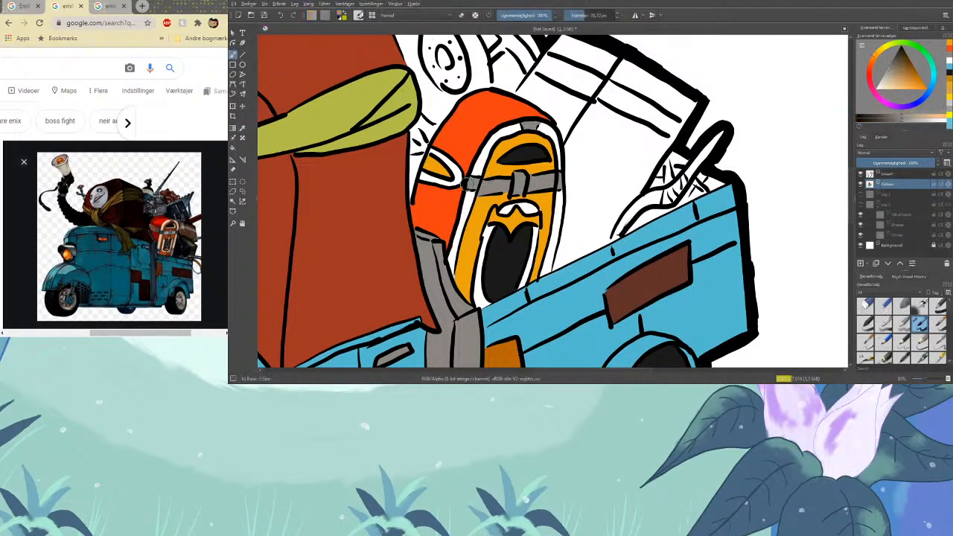
{"action": "left_click_drag", "start_coordinate": [462, 180], "coordinate": [453, 165]}
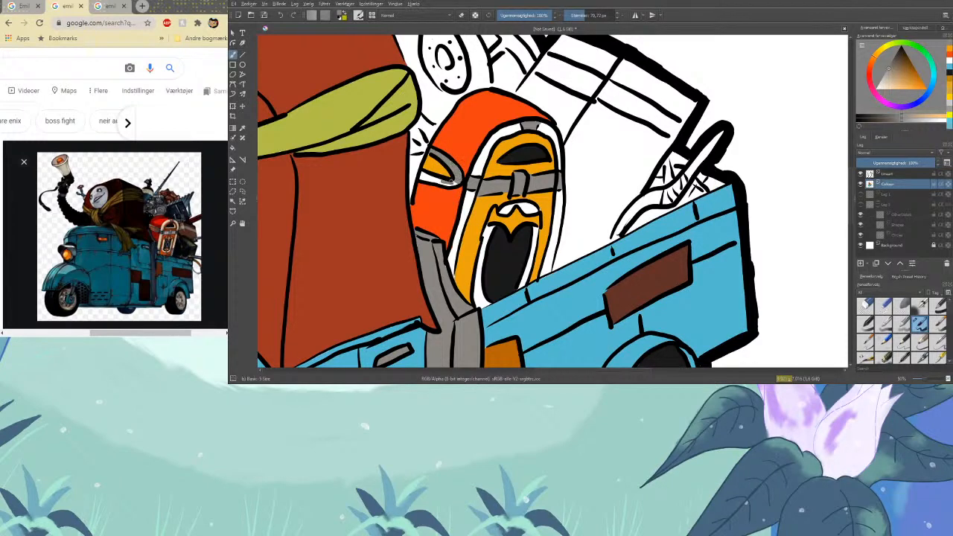
{"action": "left_click_drag", "start_coordinate": [451, 181], "coordinate": [430, 177]}
Sample the rear tyre's near-black and fill the spare tyre behind the jukebox with it
{"action": "scroll", "coordinate": [853, 208], "scroll_direction": "up", "scroll_amount": 3}
{"action": "scroll", "coordinate": [855, 198], "scroll_direction": "up", "scroll_amount": 3}
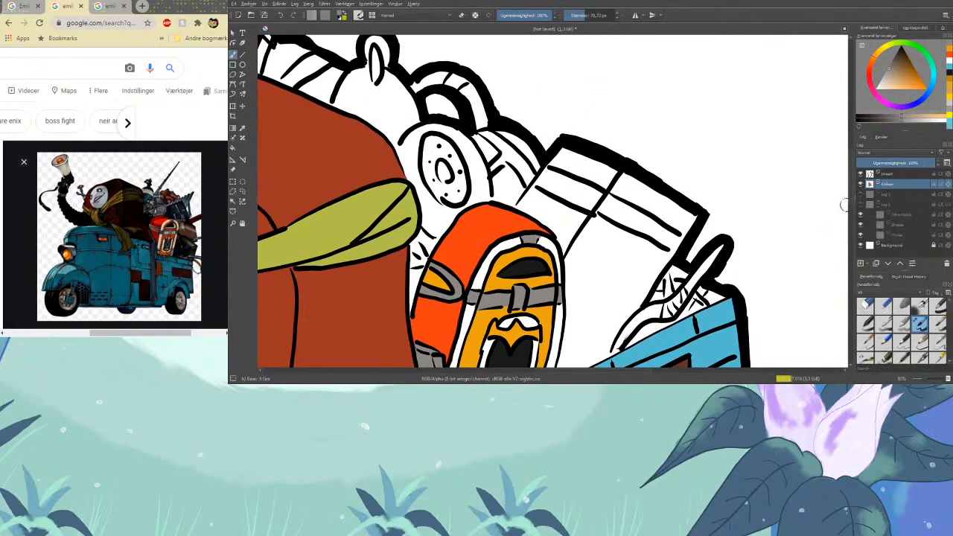
{"action": "scroll", "coordinate": [848, 205], "scroll_direction": "down", "scroll_amount": 12}
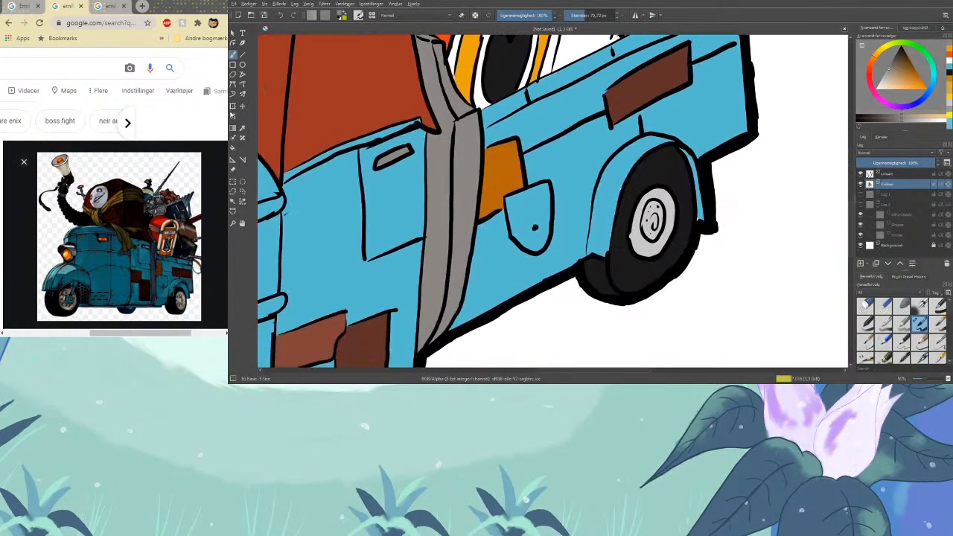
{"action": "key", "text": "f"}
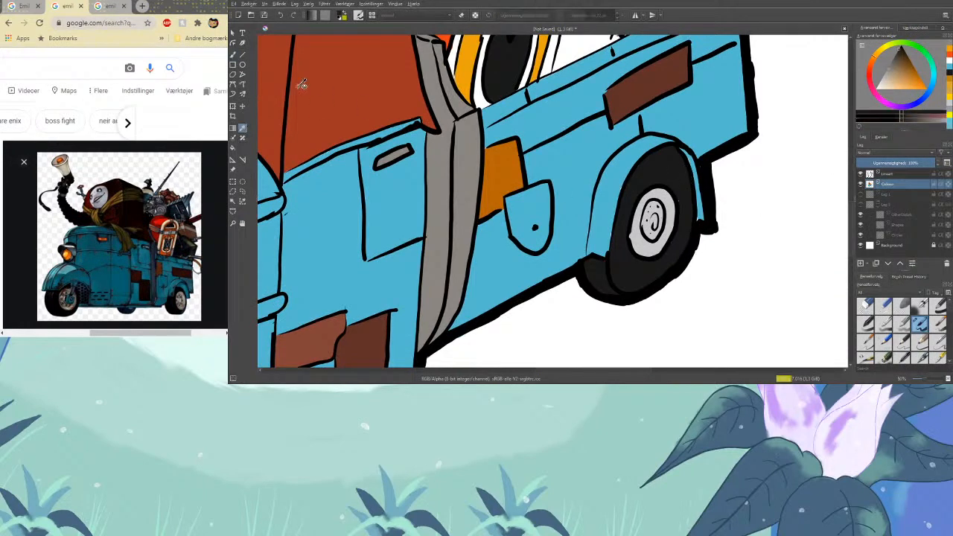
{"action": "key", "text": "b"}
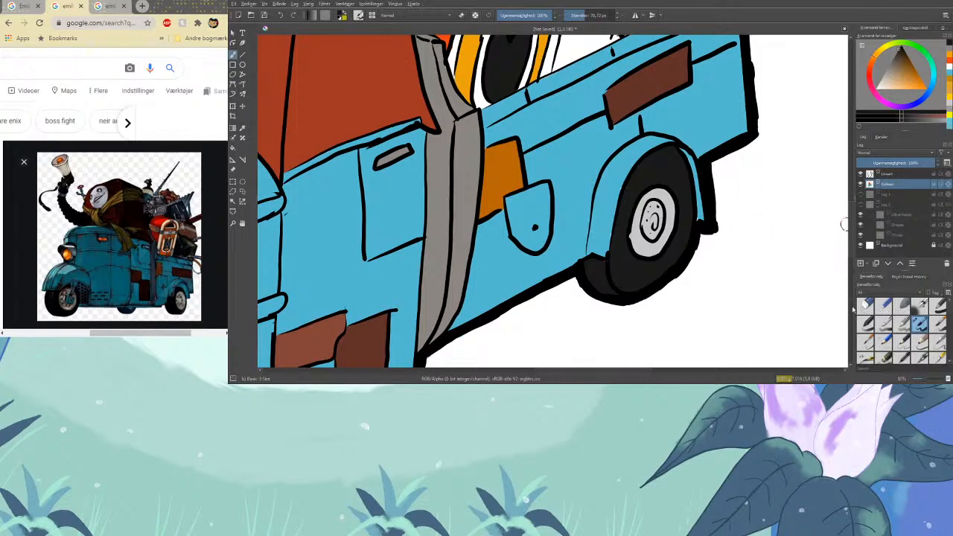
{"action": "scroll", "coordinate": [843, 224], "scroll_direction": "up", "scroll_amount": 5}
{"action": "scroll", "coordinate": [849, 183], "scroll_direction": "up", "scroll_amount": 1}
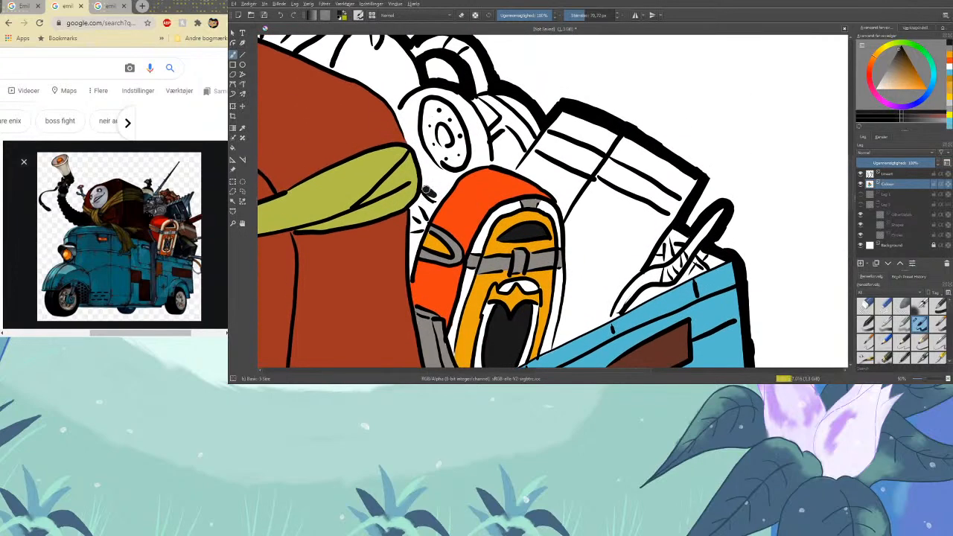
{"action": "mouse_move", "coordinate": [429, 191]}
{"action": "left_mouse_down"}
{"action": "mouse_move", "coordinate": [454, 176]}
{"action": "mouse_move", "coordinate": [432, 165]}
{"action": "mouse_move", "coordinate": [448, 173]}
{"action": "mouse_move", "coordinate": [426, 171]}
{"action": "mouse_move", "coordinate": [442, 184]}
{"action": "mouse_move", "coordinate": [432, 187]}
{"action": "mouse_move", "coordinate": [419, 151]}
{"action": "mouse_move", "coordinate": [442, 181]}
{"action": "mouse_move", "coordinate": [421, 153]}
{"action": "mouse_move", "coordinate": [427, 176]}
{"action": "mouse_move", "coordinate": [405, 104]}
{"action": "mouse_move", "coordinate": [417, 145]}
{"action": "mouse_move", "coordinate": [414, 102]}
{"action": "mouse_move", "coordinate": [423, 95]}
{"action": "mouse_move", "coordinate": [416, 97]}
{"action": "mouse_move", "coordinate": [428, 90]}
{"action": "mouse_move", "coordinate": [461, 101]}
{"action": "mouse_move", "coordinate": [476, 135]}
{"action": "mouse_move", "coordinate": [472, 102]}
{"action": "mouse_move", "coordinate": [488, 160]}
{"action": "mouse_move", "coordinate": [465, 116]}
{"action": "mouse_move", "coordinate": [472, 165]}
{"action": "mouse_move", "coordinate": [459, 175]}
{"action": "mouse_move", "coordinate": [484, 162]}
{"action": "left_mouse_up"}
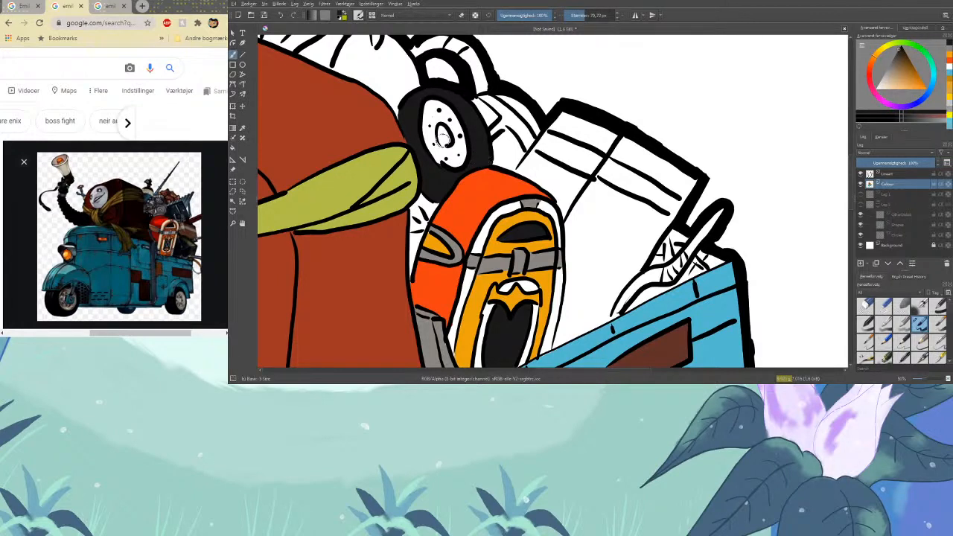
Sample the grey of the jukebox's band and paint the spare wheel's hub with it
{"action": "left_click", "coordinate": [242, 129]}
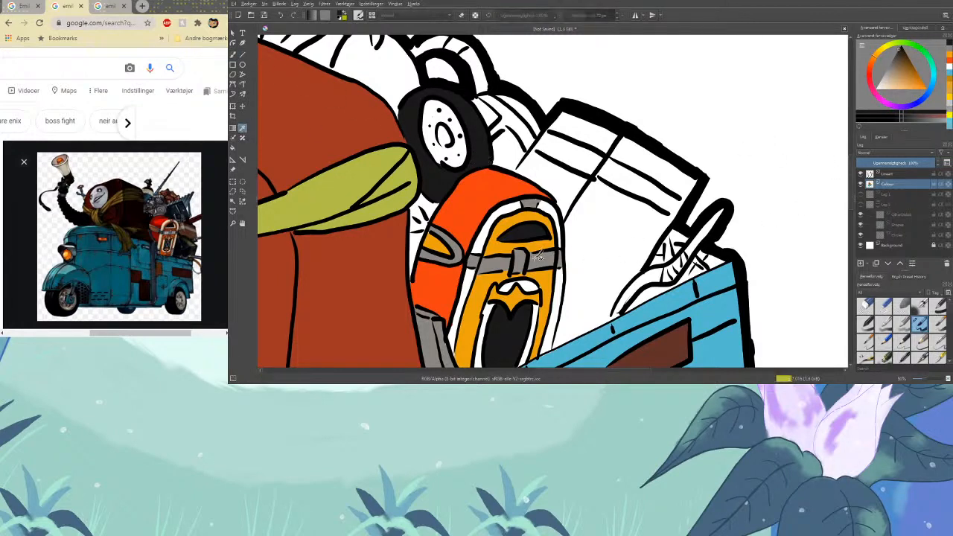
{"action": "left_click", "coordinate": [433, 123]}
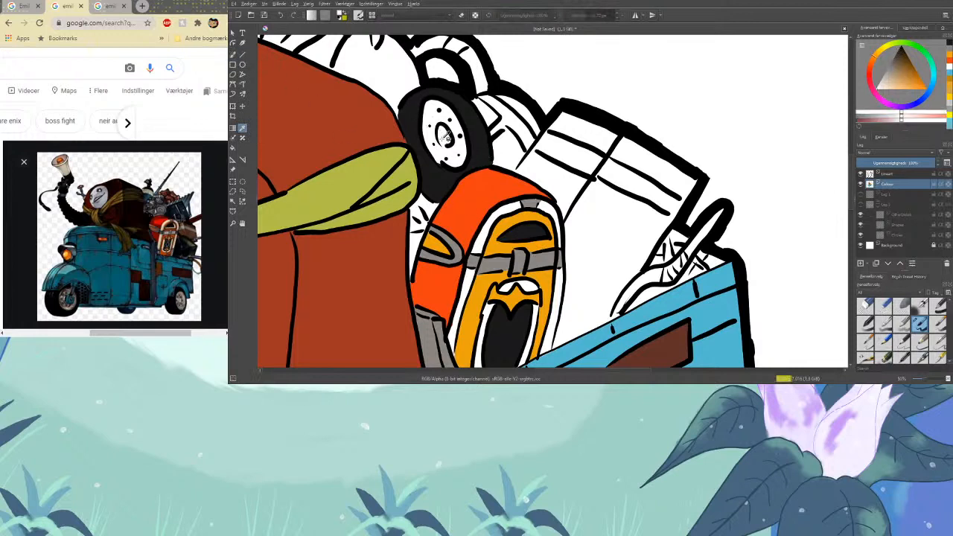
{"action": "left_click", "coordinate": [541, 255]}
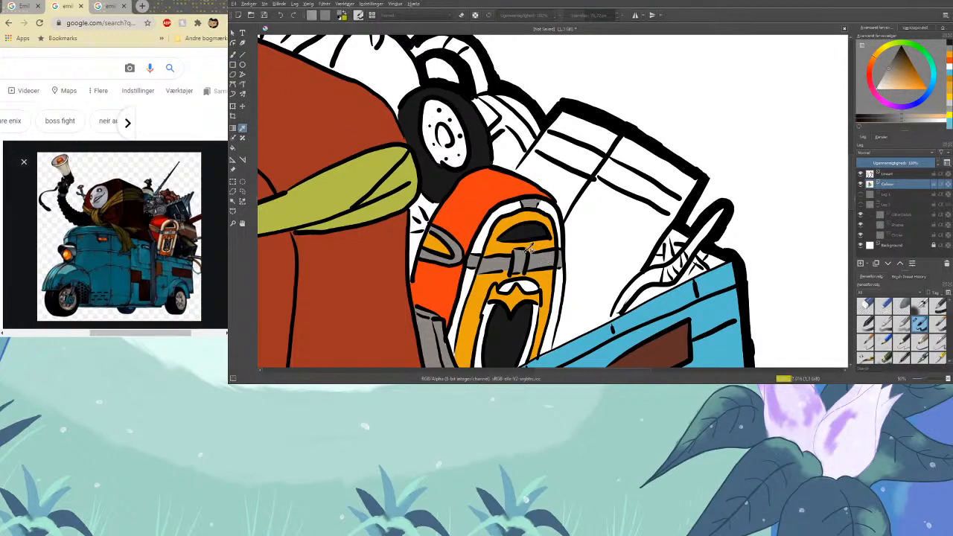
{"action": "left_click", "coordinate": [234, 56]}
{"action": "mouse_move", "coordinate": [431, 132]}
{"action": "left_mouse_down"}
{"action": "mouse_move", "coordinate": [442, 139]}
{"action": "mouse_move", "coordinate": [444, 161]}
{"action": "mouse_move", "coordinate": [428, 133]}
{"action": "mouse_move", "coordinate": [430, 102]}
{"action": "mouse_move", "coordinate": [446, 125]}
{"action": "mouse_move", "coordinate": [453, 112]}
{"action": "mouse_move", "coordinate": [443, 106]}
{"action": "mouse_move", "coordinate": [459, 136]}
{"action": "mouse_move", "coordinate": [450, 149]}
{"action": "left_mouse_up"}
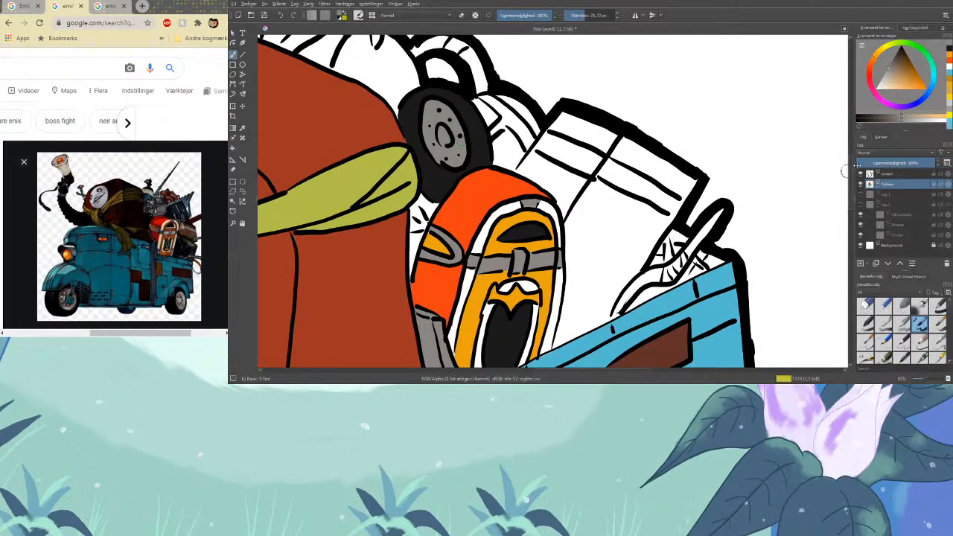
Sample the jukebox's orange and fill the stripe running across the large box beside it
{"action": "scroll", "coordinate": [431, 214], "scroll_direction": "up", "scroll_amount": 2}
{"action": "key", "text": "p"}
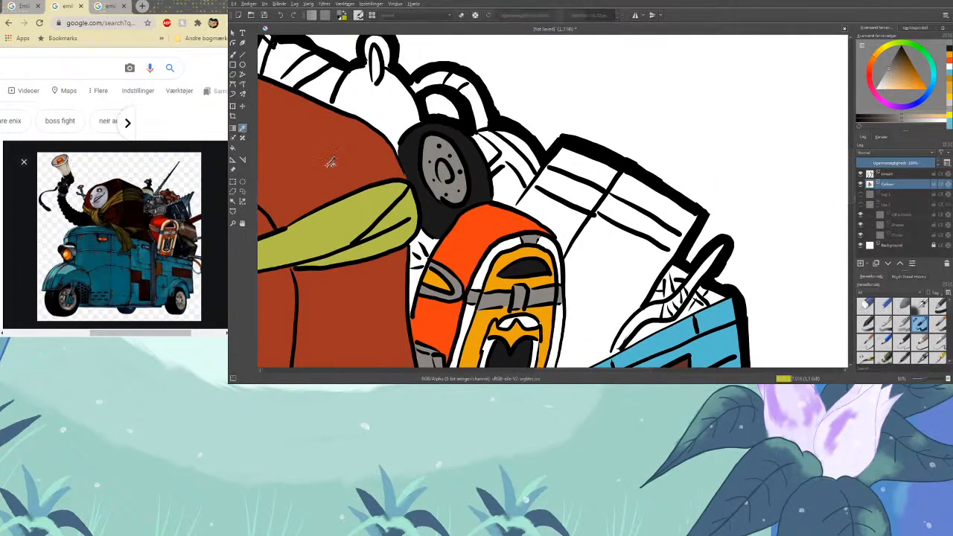
{"action": "left_click", "coordinate": [361, 150]}
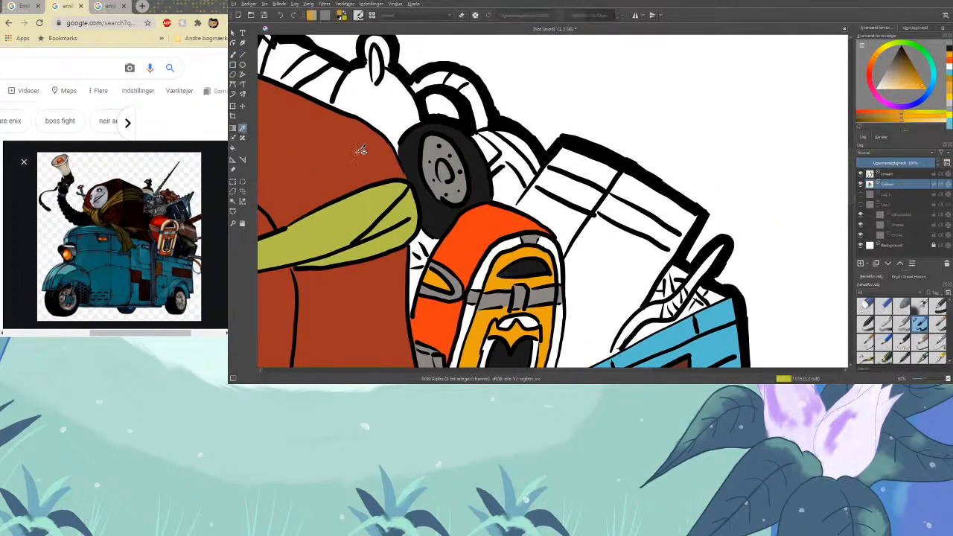
{"action": "left_click", "coordinate": [575, 192], "text": "ctrl"}
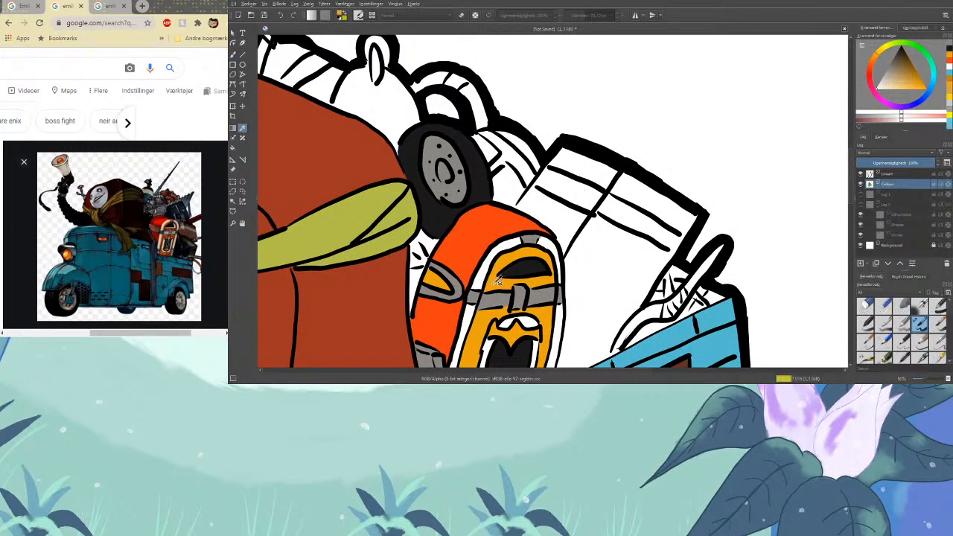
{"action": "left_click", "coordinate": [497, 280]}
{"action": "left_click", "coordinate": [233, 53]}
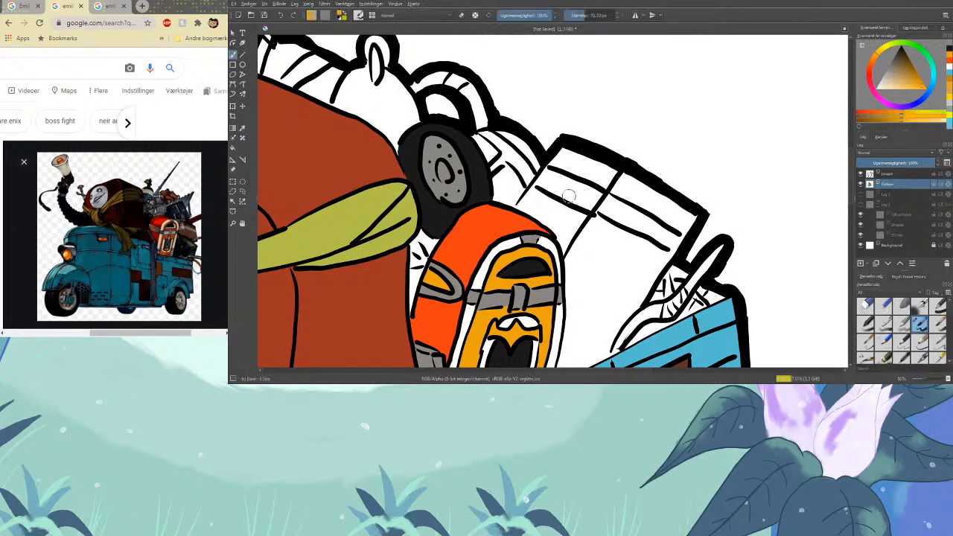
{"action": "mouse_move", "coordinate": [551, 184]}
{"action": "left_mouse_down"}
{"action": "mouse_move", "coordinate": [594, 207]}
{"action": "mouse_move", "coordinate": [541, 183]}
{"action": "mouse_move", "coordinate": [543, 173]}
{"action": "mouse_move", "coordinate": [591, 193]}
{"action": "mouse_move", "coordinate": [551, 185]}
{"action": "mouse_move", "coordinate": [596, 199]}
{"action": "mouse_move", "coordinate": [587, 206]}
{"action": "mouse_move", "coordinate": [625, 216]}
{"action": "mouse_move", "coordinate": [610, 203]}
{"action": "mouse_move", "coordinate": [635, 221]}
{"action": "left_mouse_up"}
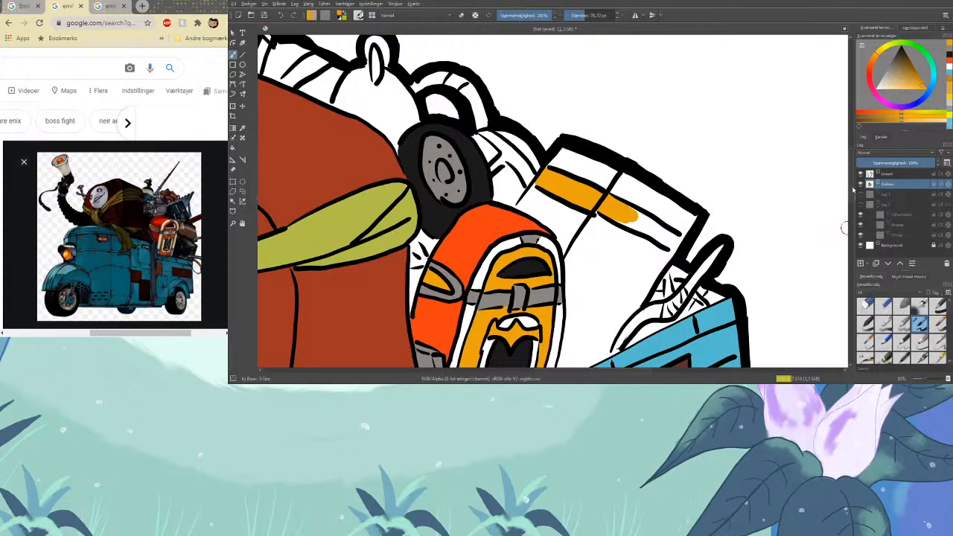
{"action": "scroll", "coordinate": [849, 216], "scroll_direction": "down", "scroll_amount": 2}
{"action": "scroll", "coordinate": [854, 200], "scroll_direction": "down", "scroll_amount": 1}
{"action": "mouse_move", "coordinate": [629, 141]}
{"action": "left_mouse_down"}
{"action": "mouse_move", "coordinate": [655, 150]}
{"action": "mouse_move", "coordinate": [617, 137]}
{"action": "mouse_move", "coordinate": [676, 161]}
{"action": "left_mouse_up"}
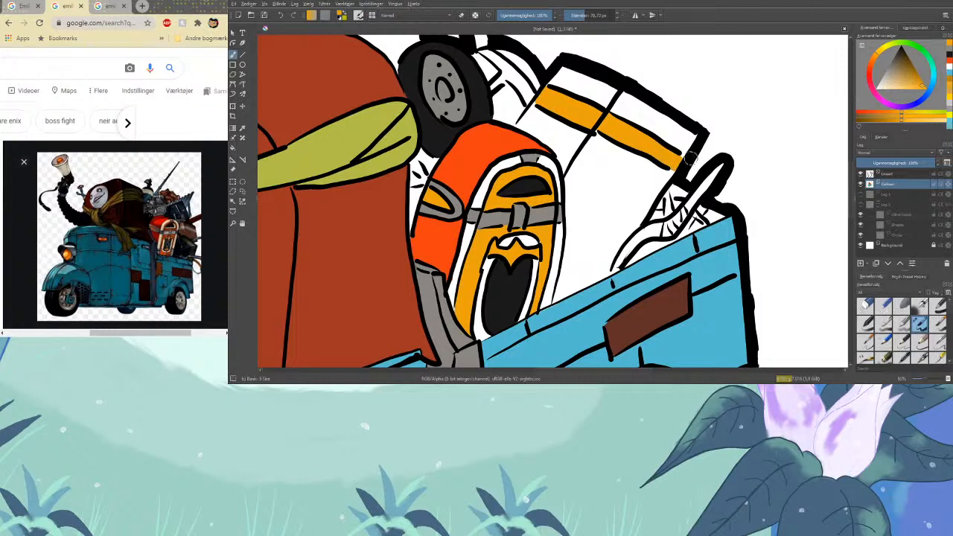
Sample the lighter brown patch on the truck's lower side and adjust it to a muted reddish brown
{"action": "left_click", "coordinate": [242, 128]}
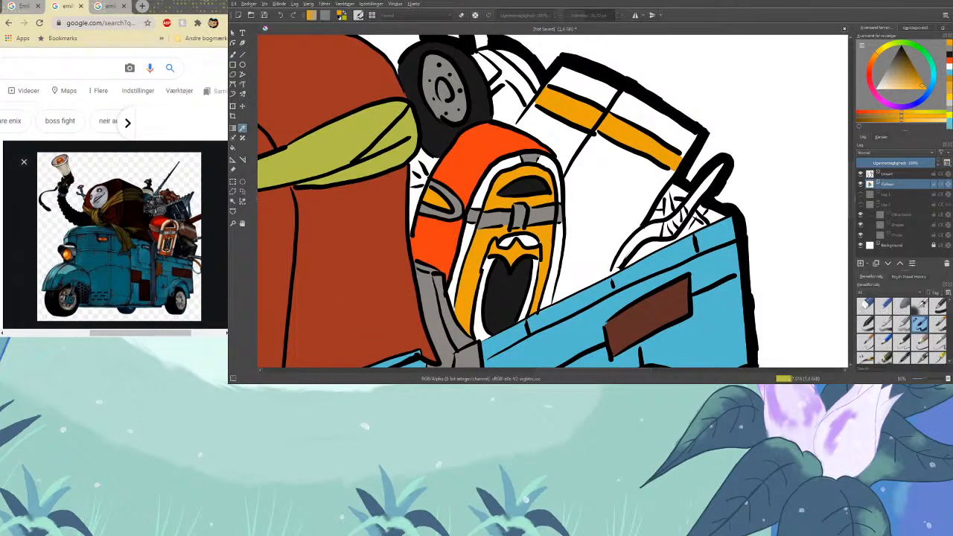
{"action": "left_click", "coordinate": [622, 311]}
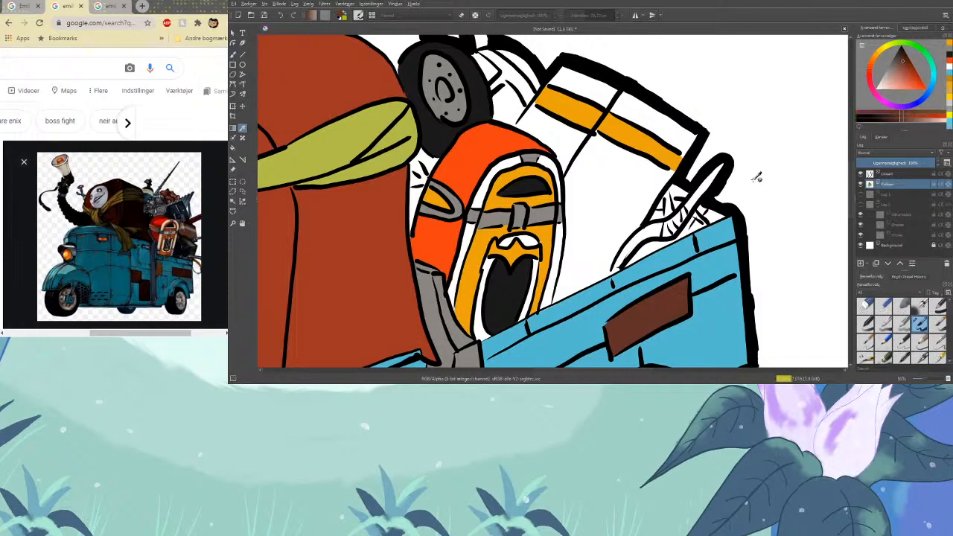
{"action": "left_click_drag", "start_coordinate": [903, 64], "coordinate": [898, 78]}
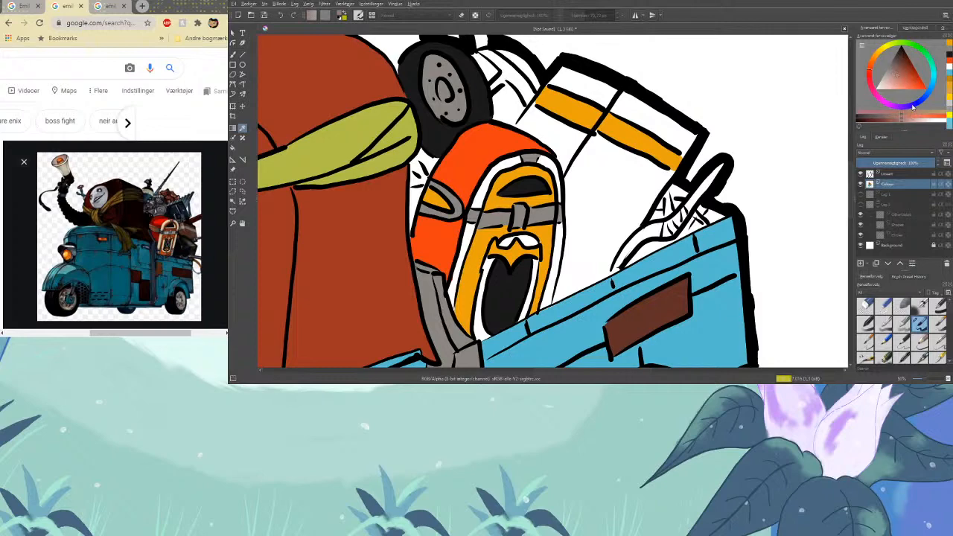
{"action": "left_click_drag", "start_coordinate": [908, 69], "coordinate": [905, 65]}
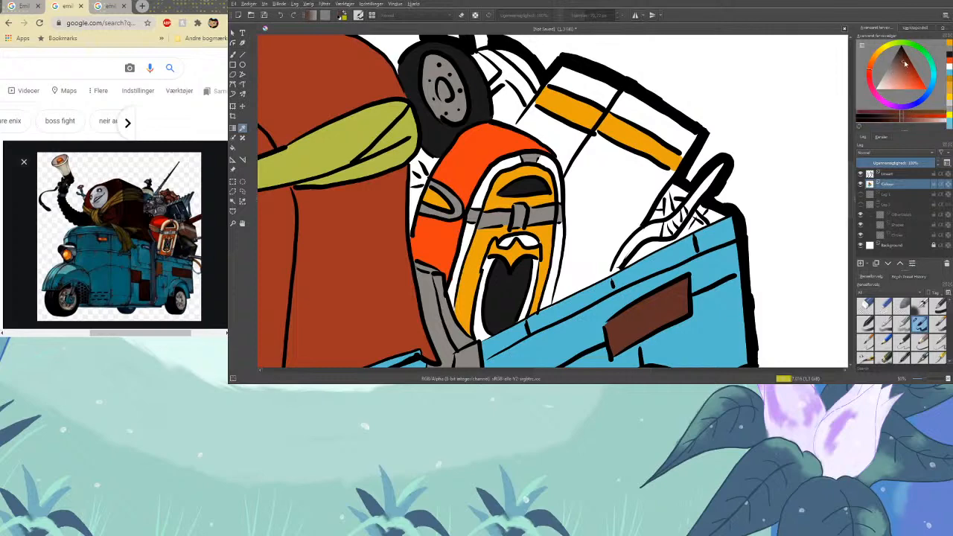
{"action": "scroll", "coordinate": [850, 179], "scroll_direction": "down", "scroll_amount": 5}
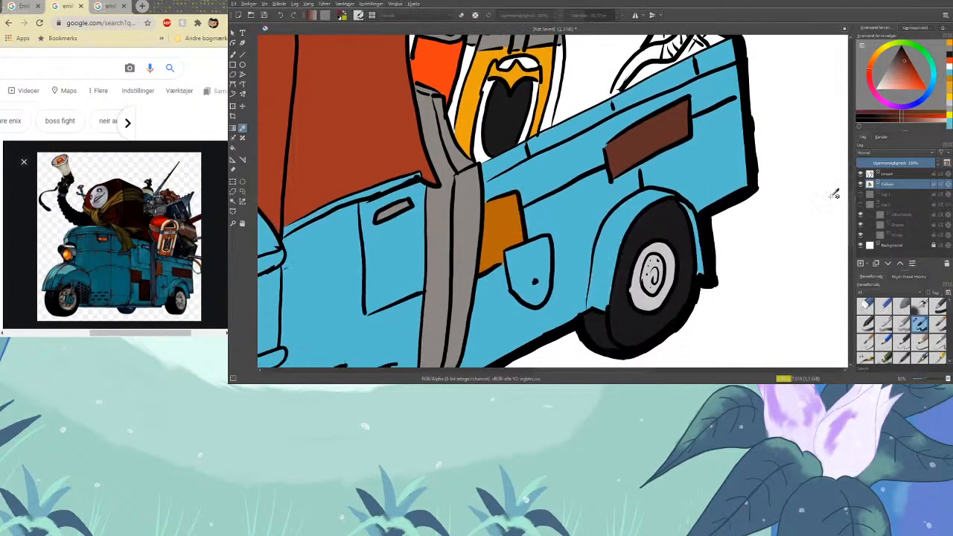
{"action": "scroll", "coordinate": [851, 186], "scroll_direction": "down", "scroll_amount": 4}
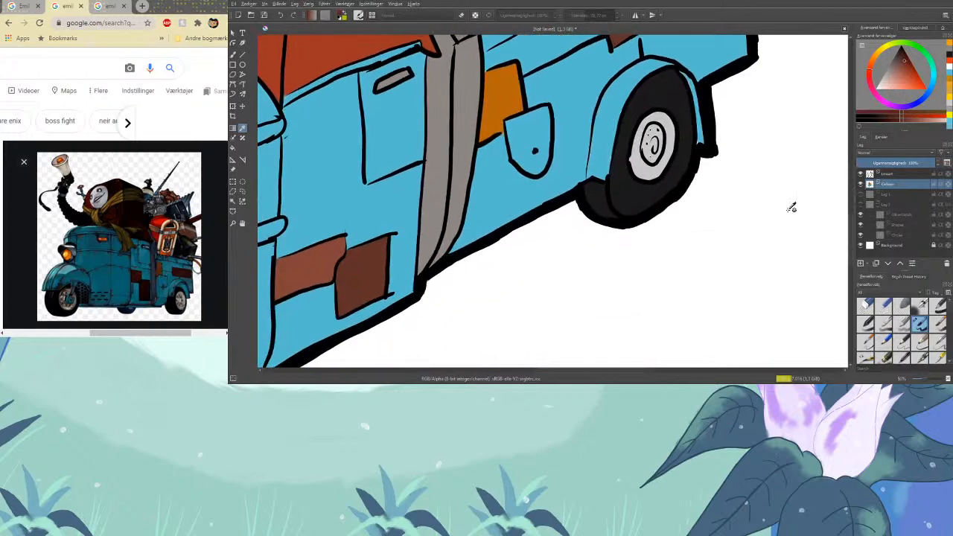
{"action": "left_click", "coordinate": [331, 268]}
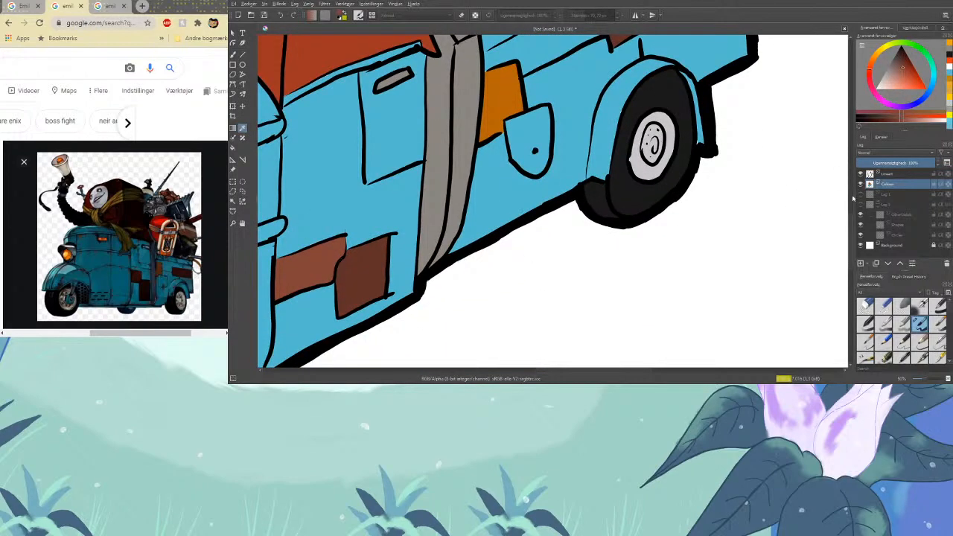
{"action": "scroll", "coordinate": [852, 231], "scroll_direction": "up", "scroll_amount": 6}
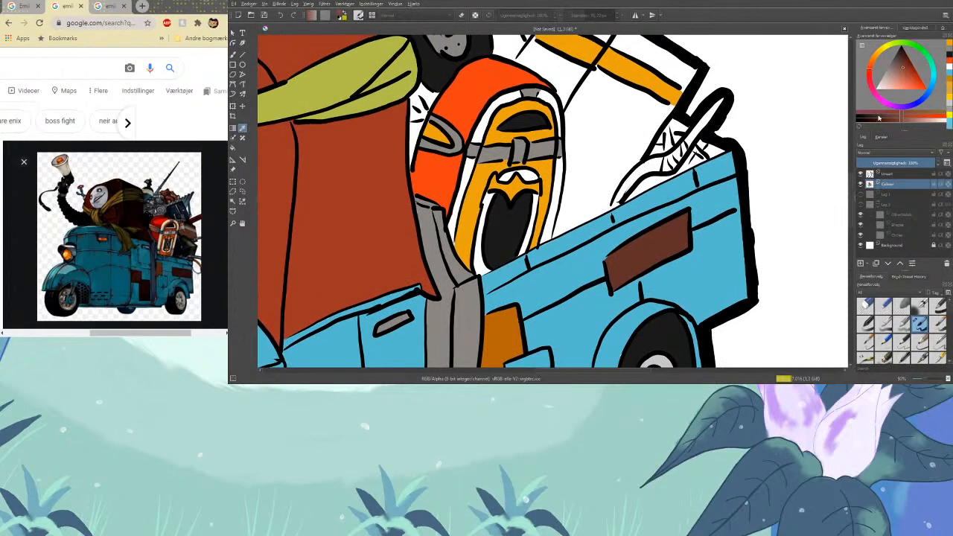
{"action": "left_click", "coordinate": [901, 73]}
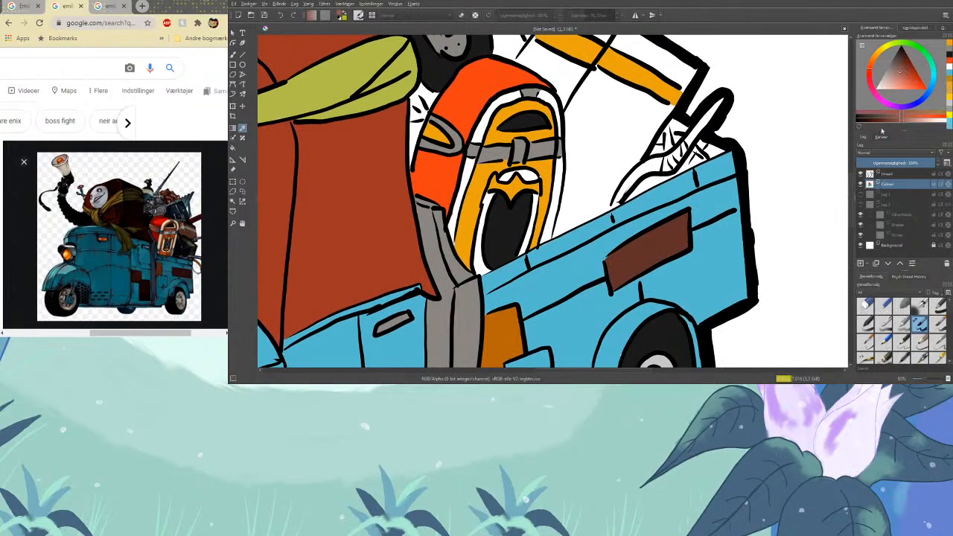
Fill the large box's body below the orange stripe with the muted reddish brown
{"action": "left_click", "coordinate": [232, 54]}
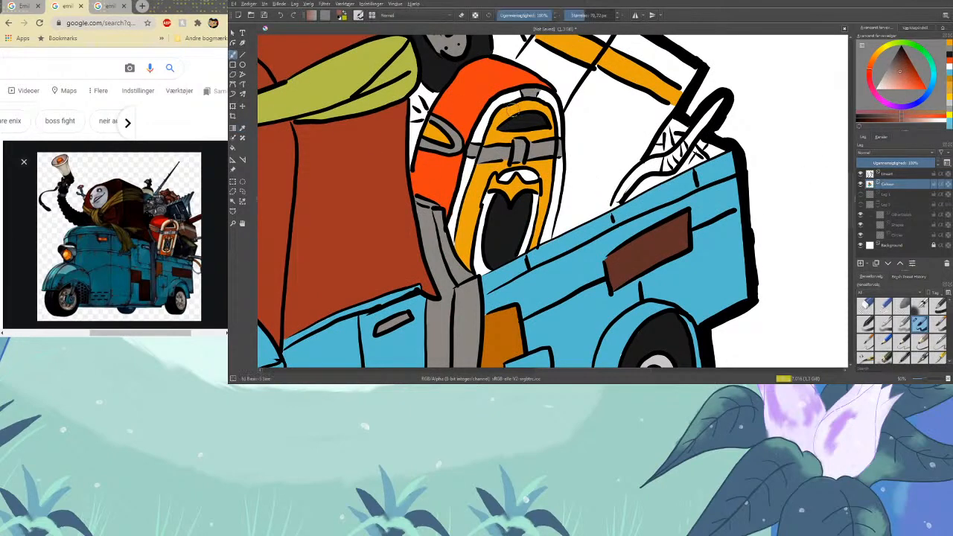
{"action": "mouse_move", "coordinate": [599, 153]}
{"action": "left_mouse_down"}
{"action": "mouse_move", "coordinate": [588, 195]}
{"action": "mouse_move", "coordinate": [612, 172]}
{"action": "mouse_move", "coordinate": [605, 203]}
{"action": "left_mouse_up"}
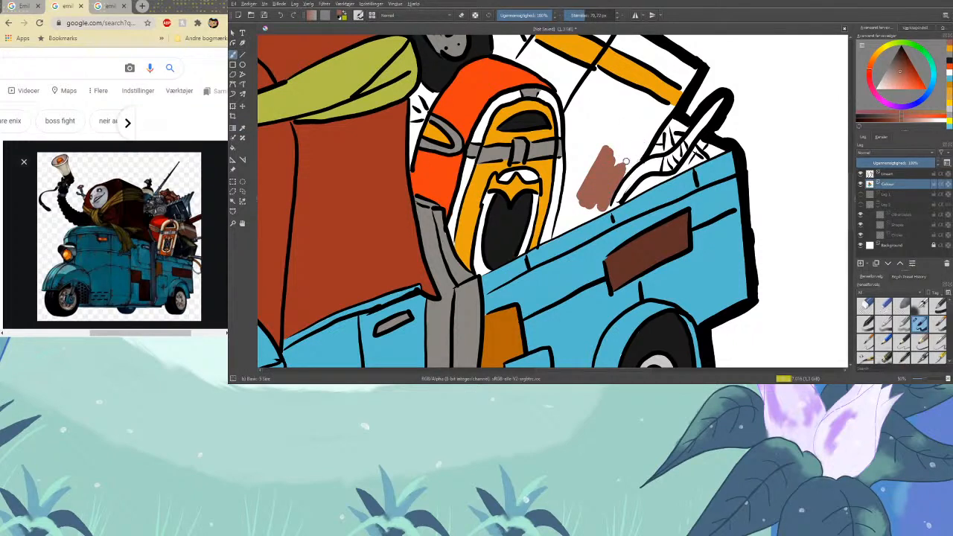
{"action": "mouse_move", "coordinate": [625, 161]}
{"action": "left_mouse_down"}
{"action": "mouse_move", "coordinate": [656, 127]}
{"action": "mouse_move", "coordinate": [588, 178]}
{"action": "mouse_move", "coordinate": [566, 220]}
{"action": "mouse_move", "coordinate": [563, 186]}
{"action": "mouse_move", "coordinate": [575, 160]}
{"action": "mouse_move", "coordinate": [566, 105]}
{"action": "mouse_move", "coordinate": [585, 168]}
{"action": "mouse_move", "coordinate": [618, 126]}
{"action": "left_mouse_up"}
{"action": "mouse_move", "coordinate": [567, 219]}
{"action": "left_mouse_down"}
{"action": "mouse_move", "coordinate": [560, 208]}
{"action": "mouse_move", "coordinate": [588, 216]}
{"action": "mouse_move", "coordinate": [581, 209]}
{"action": "left_mouse_up"}
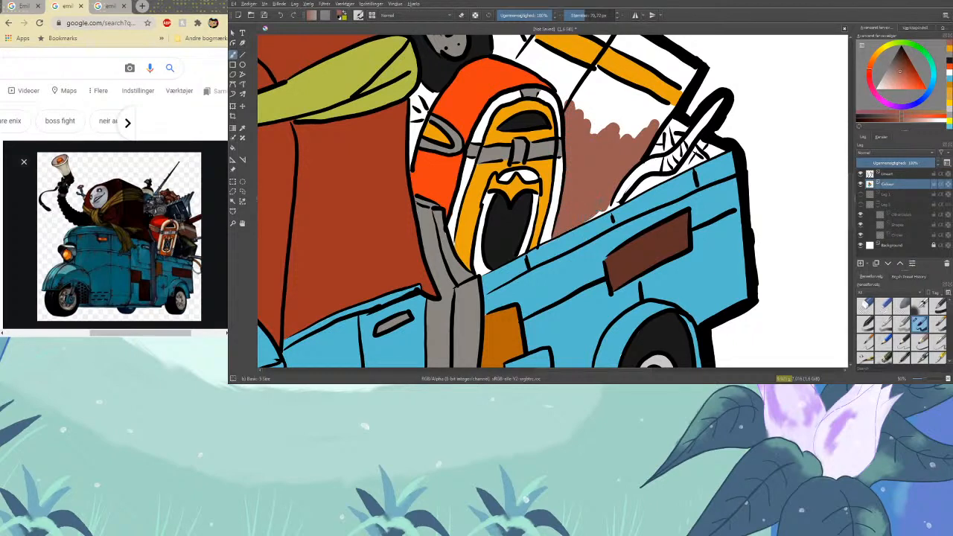
{"action": "mouse_move", "coordinate": [631, 132]}
{"action": "left_mouse_down"}
{"action": "mouse_move", "coordinate": [639, 121]}
{"action": "mouse_move", "coordinate": [566, 88]}
{"action": "mouse_move", "coordinate": [563, 104]}
{"action": "left_mouse_up"}
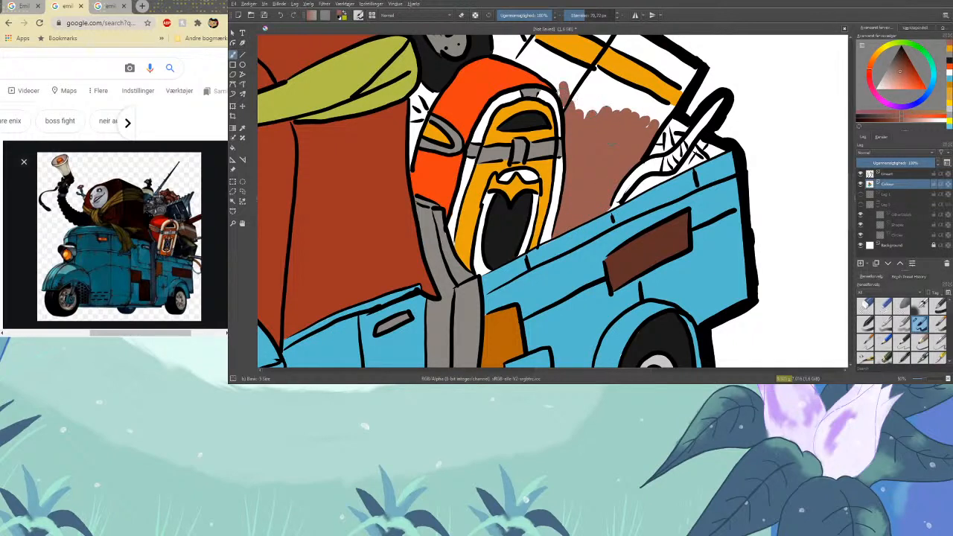
{"action": "mouse_move", "coordinate": [529, 60]}
{"action": "left_mouse_down"}
{"action": "mouse_move", "coordinate": [590, 75]}
{"action": "mouse_move", "coordinate": [572, 96]}
{"action": "mouse_move", "coordinate": [588, 126]}
{"action": "mouse_move", "coordinate": [619, 108]}
{"action": "mouse_move", "coordinate": [643, 116]}
{"action": "mouse_move", "coordinate": [627, 149]}
{"action": "mouse_move", "coordinate": [640, 111]}
{"action": "mouse_move", "coordinate": [589, 101]}
{"action": "mouse_move", "coordinate": [594, 69]}
{"action": "mouse_move", "coordinate": [615, 88]}
{"action": "mouse_move", "coordinate": [608, 106]}
{"action": "mouse_move", "coordinate": [639, 91]}
{"action": "mouse_move", "coordinate": [623, 82]}
{"action": "mouse_move", "coordinate": [652, 97]}
{"action": "mouse_move", "coordinate": [640, 128]}
{"action": "mouse_move", "coordinate": [663, 107]}
{"action": "left_mouse_up"}
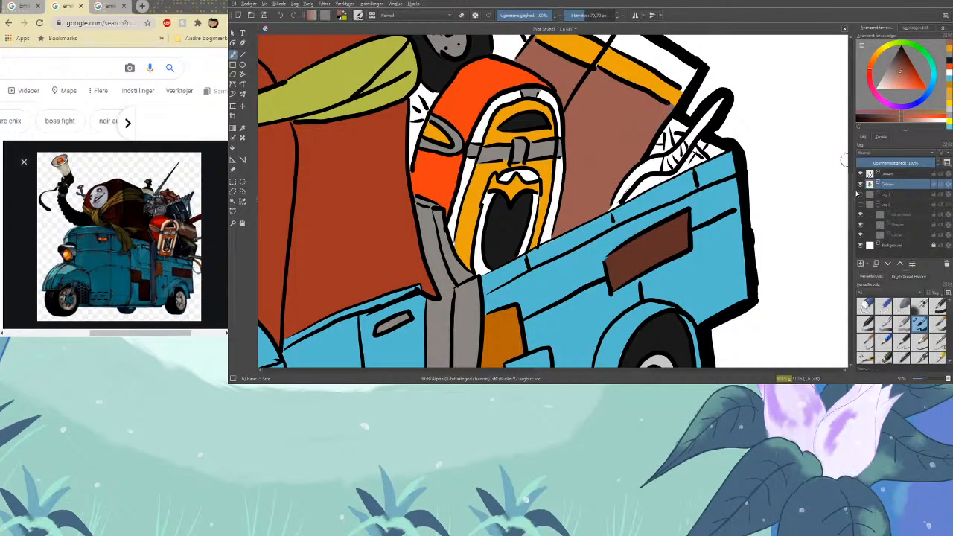
Fill the large box's end above the orange stripe with the same muted brown
{"action": "scroll", "coordinate": [663, 140], "scroll_direction": "up", "scroll_amount": 3}
{"action": "mouse_move", "coordinate": [589, 108]}
{"action": "left_mouse_down"}
{"action": "mouse_move", "coordinate": [552, 108]}
{"action": "mouse_move", "coordinate": [615, 128]}
{"action": "left_mouse_up"}
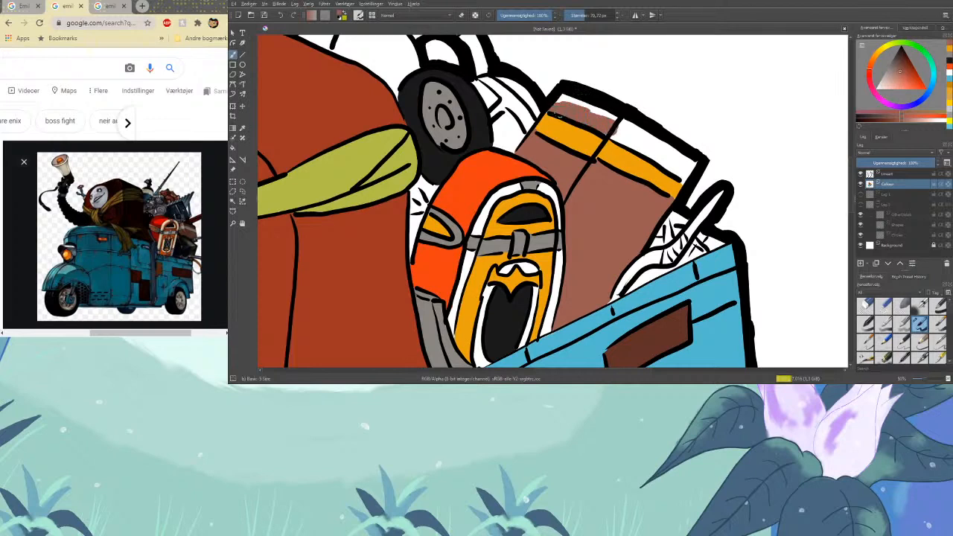
{"action": "mouse_move", "coordinate": [547, 108]}
{"action": "left_mouse_down"}
{"action": "mouse_move", "coordinate": [570, 96]}
{"action": "mouse_move", "coordinate": [599, 108]}
{"action": "mouse_move", "coordinate": [619, 119]}
{"action": "mouse_move", "coordinate": [608, 132]}
{"action": "mouse_move", "coordinate": [642, 149]}
{"action": "mouse_move", "coordinate": [645, 131]}
{"action": "mouse_move", "coordinate": [668, 149]}
{"action": "mouse_move", "coordinate": [658, 157]}
{"action": "mouse_move", "coordinate": [674, 166]}
{"action": "mouse_move", "coordinate": [685, 152]}
{"action": "mouse_move", "coordinate": [694, 163]}
{"action": "mouse_move", "coordinate": [679, 177]}
{"action": "left_mouse_up"}
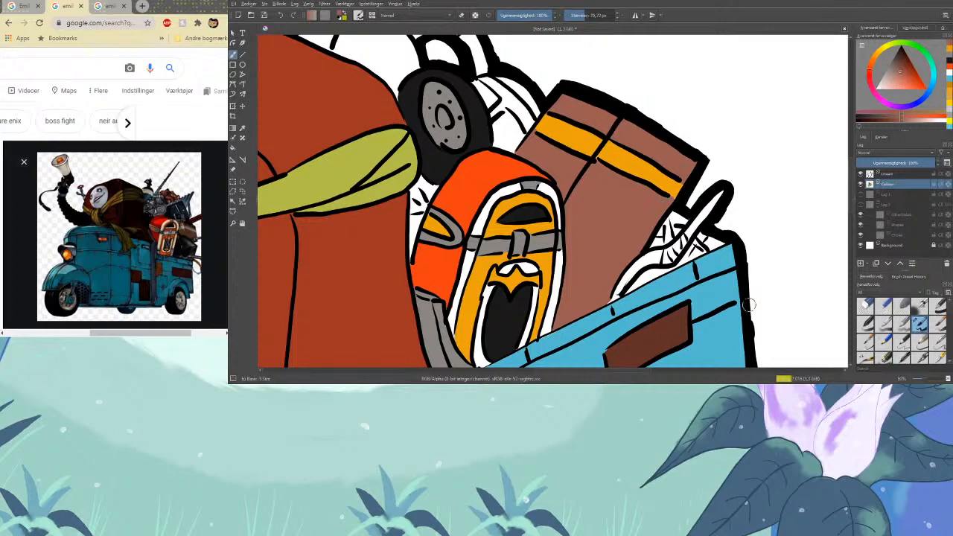
Sample the grey of the jukebox's band and paint the curved bar sticking out beside the large box
{"action": "left_click", "coordinate": [242, 128]}
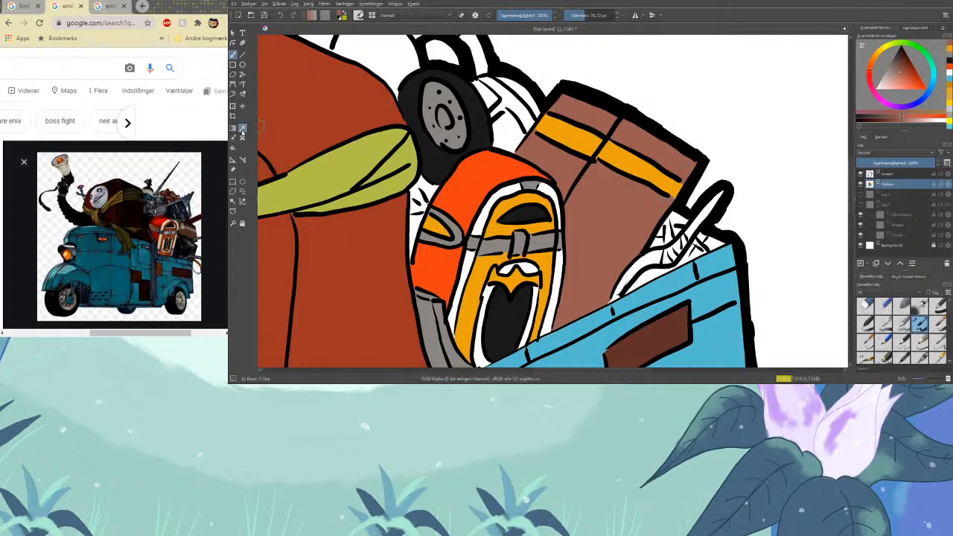
{"action": "left_click", "coordinate": [493, 237]}
{"action": "key", "text": "b"}
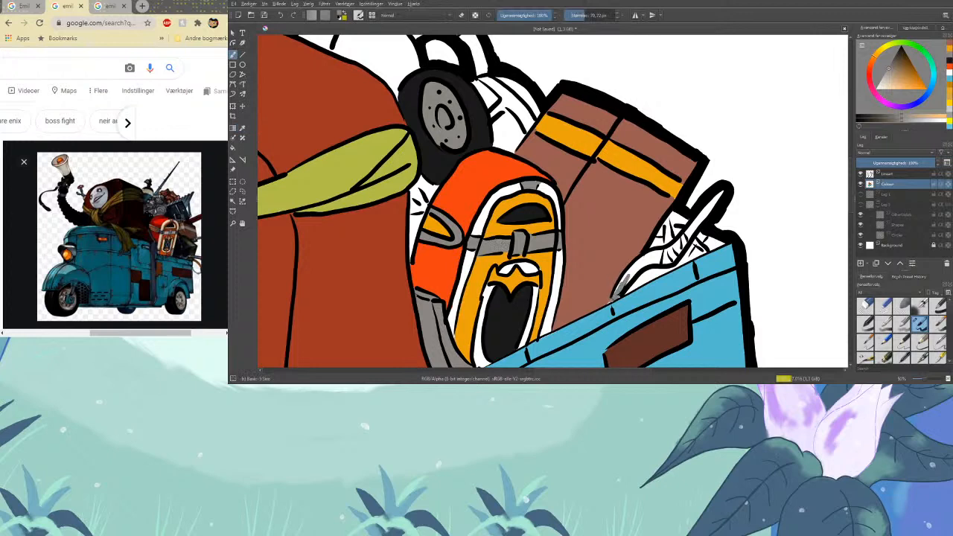
{"action": "left_click_drag", "start_coordinate": [624, 277], "coordinate": [654, 256]}
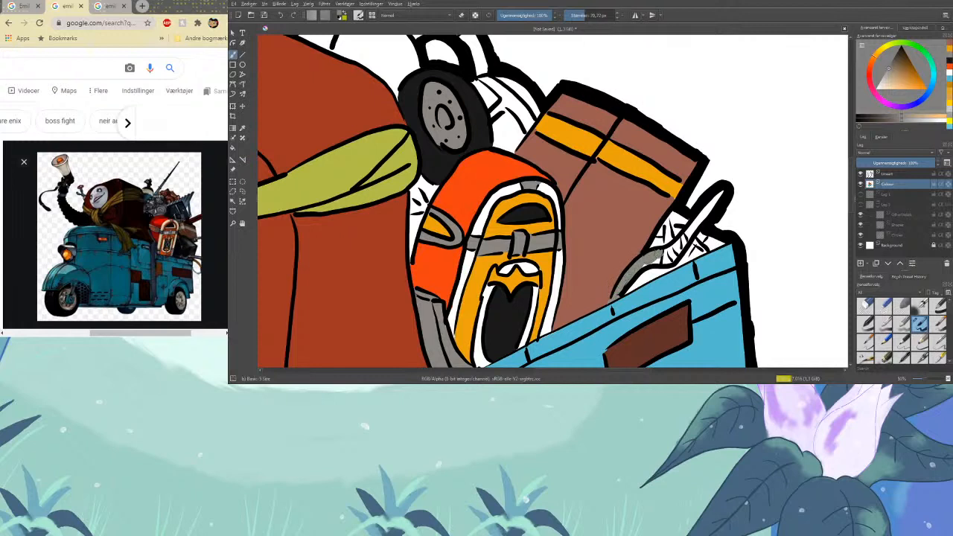
{"action": "mouse_move", "coordinate": [697, 225]}
{"action": "left_mouse_down"}
{"action": "mouse_move", "coordinate": [691, 232]}
{"action": "mouse_move", "coordinate": [720, 193]}
{"action": "mouse_move", "coordinate": [702, 218]}
{"action": "left_mouse_up"}
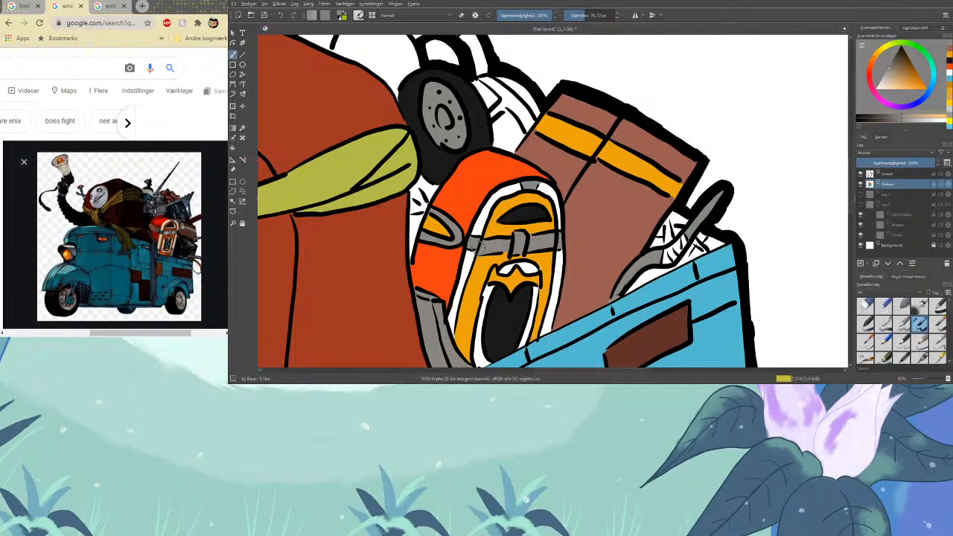
Sample the light grey of the rear wheel's hub and paint the bar's striped middle section with it
{"action": "scroll", "coordinate": [846, 202], "scroll_direction": "down", "scroll_amount": 5}
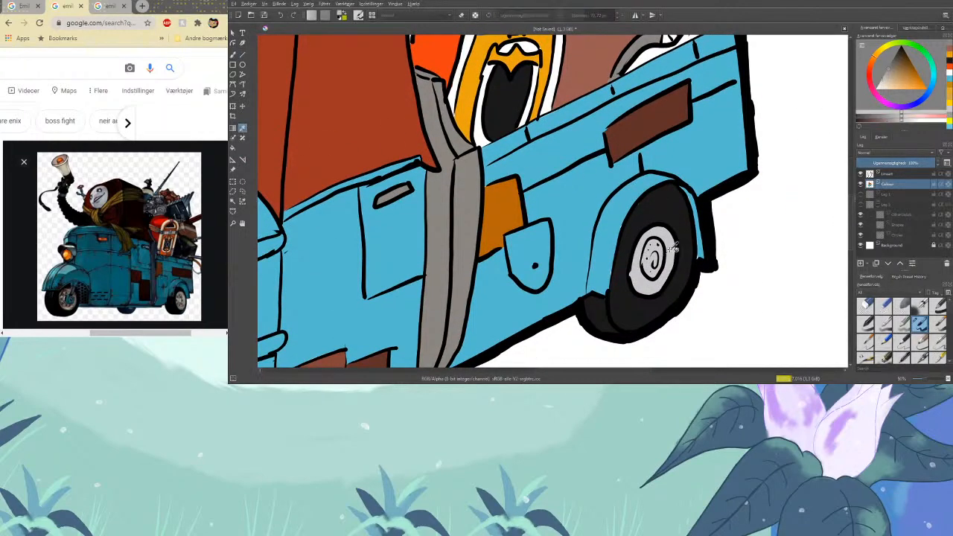
{"action": "scroll", "coordinate": [851, 214], "scroll_direction": "up", "scroll_amount": 5}
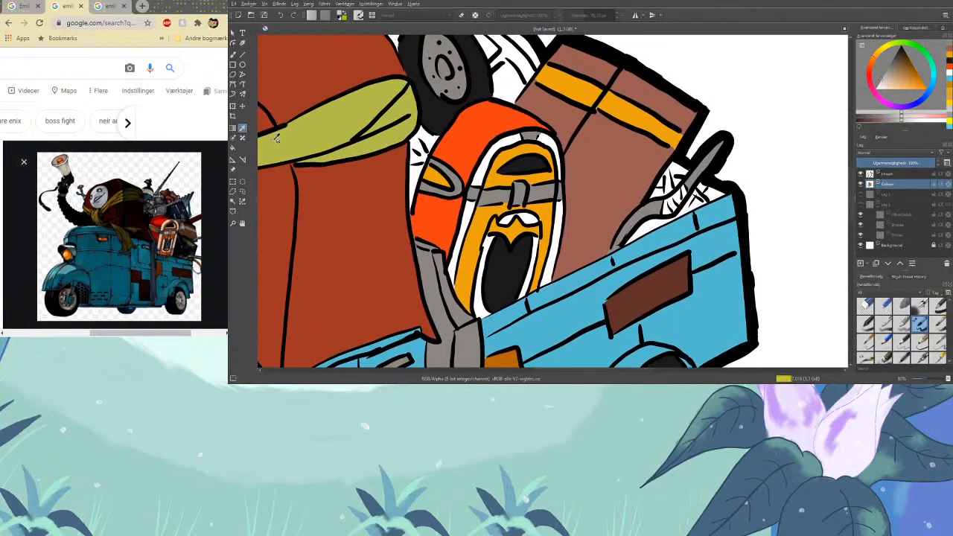
{"action": "left_click", "coordinate": [233, 55]}
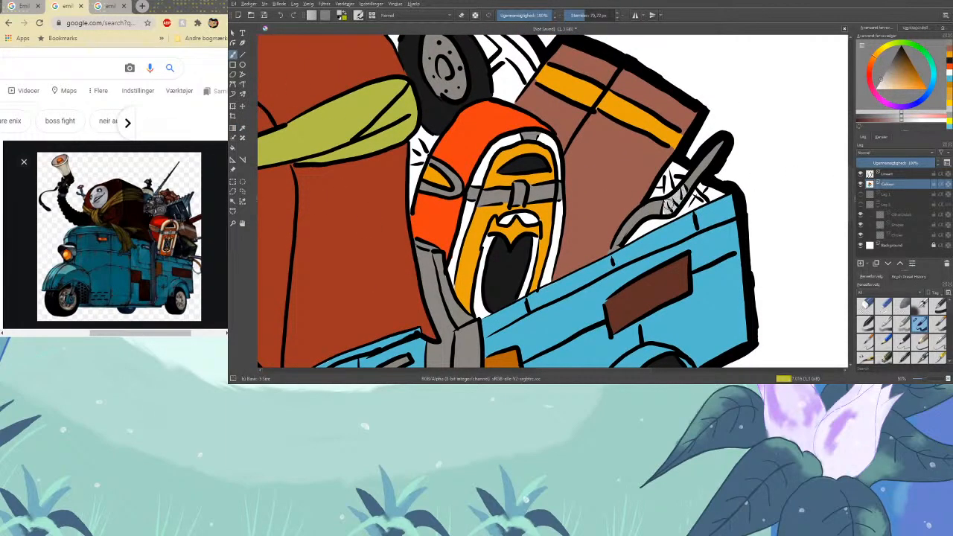
{"action": "left_click_drag", "start_coordinate": [672, 202], "coordinate": [676, 213]}
Sample the jukebox's near-black and fill the gaps between the grey bar and the truck bed's edge
{"action": "left_click", "coordinate": [242, 128]}
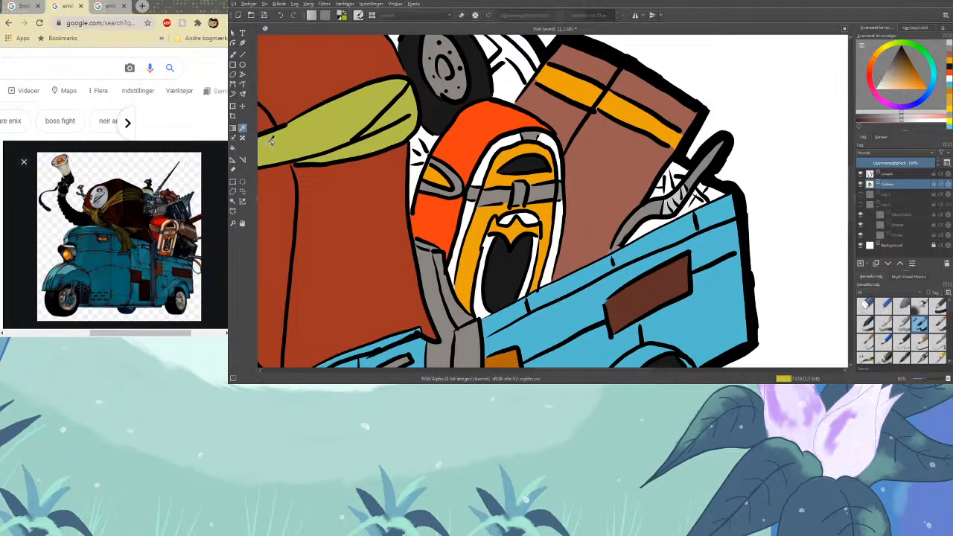
{"action": "left_click", "coordinate": [503, 266]}
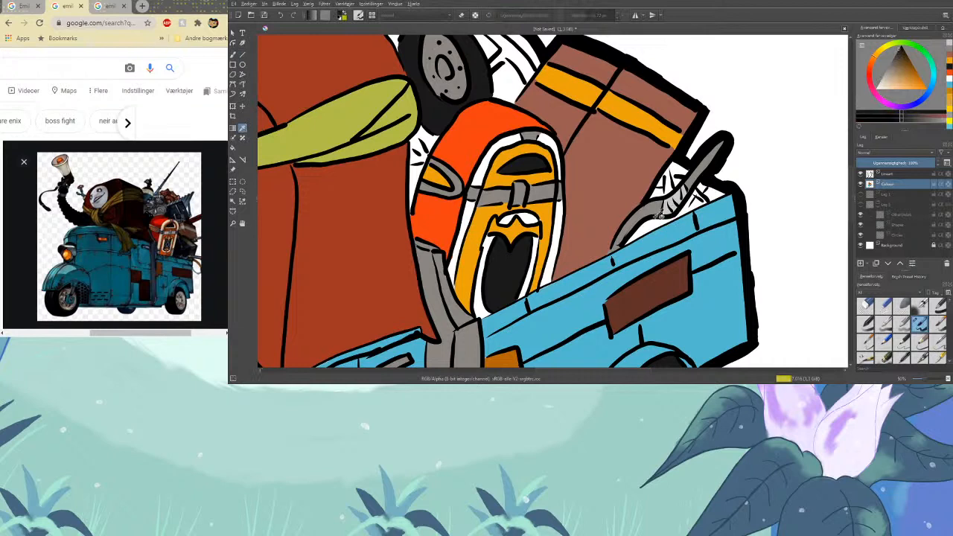
{"action": "left_click", "coordinate": [233, 54]}
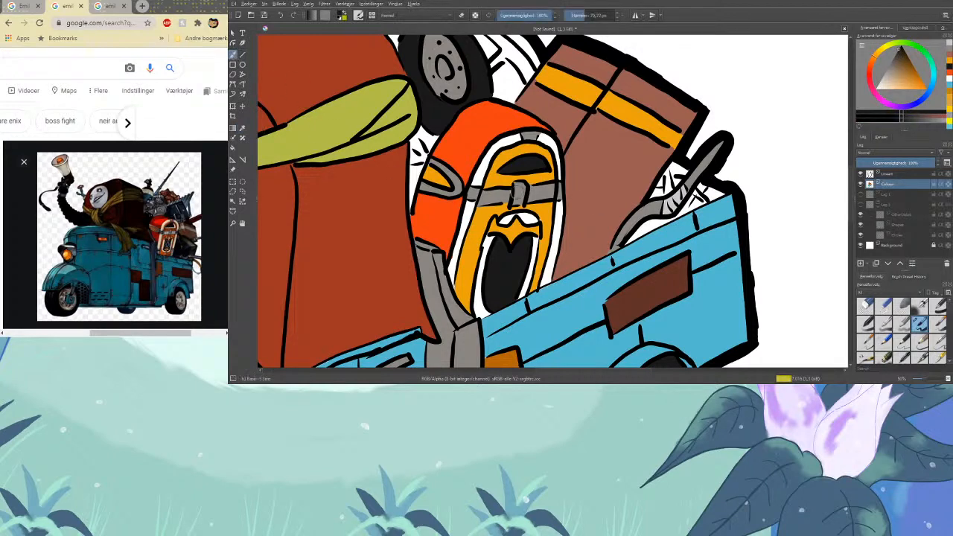
{"action": "mouse_move", "coordinate": [653, 229]}
{"action": "left_mouse_down"}
{"action": "mouse_move", "coordinate": [627, 242]}
{"action": "mouse_move", "coordinate": [657, 223]}
{"action": "mouse_move", "coordinate": [630, 244]}
{"action": "mouse_move", "coordinate": [645, 246]}
{"action": "mouse_move", "coordinate": [625, 240]}
{"action": "mouse_move", "coordinate": [667, 217]}
{"action": "left_mouse_up"}
{"action": "key", "text": "ctrl+z"}
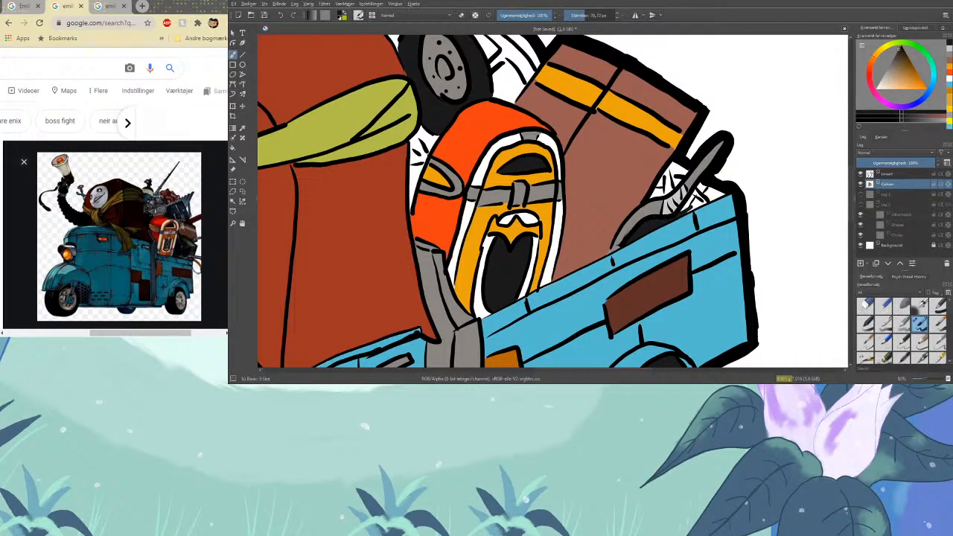
{"action": "mouse_move", "coordinate": [689, 203]}
{"action": "left_mouse_down"}
{"action": "mouse_move", "coordinate": [700, 186]}
{"action": "mouse_move", "coordinate": [699, 203]}
{"action": "mouse_move", "coordinate": [715, 193]}
{"action": "mouse_move", "coordinate": [707, 203]}
{"action": "left_mouse_up"}
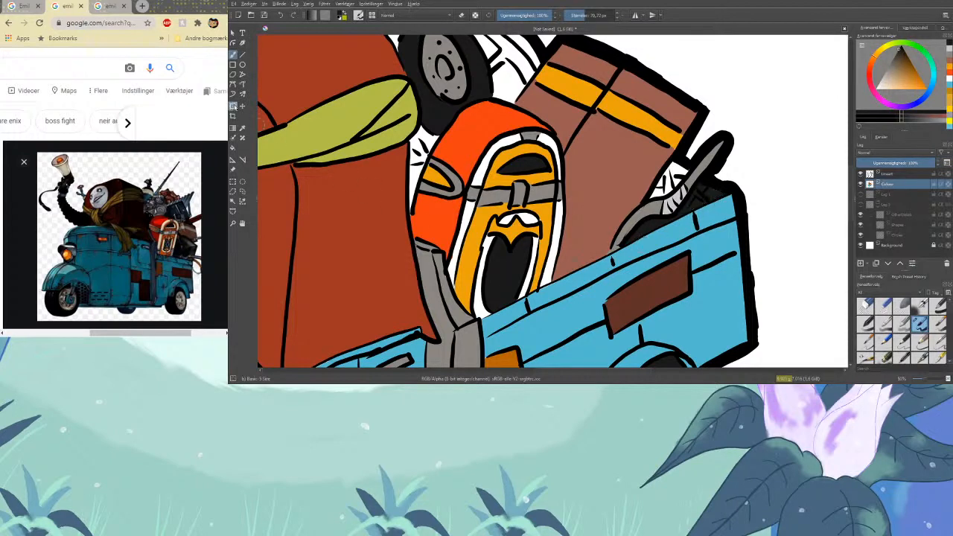
Sample the jukebox's red-orange and fill the small shape between the large box and the grey bar
{"action": "left_click", "coordinate": [242, 128]}
{"action": "left_click", "coordinate": [444, 203]}
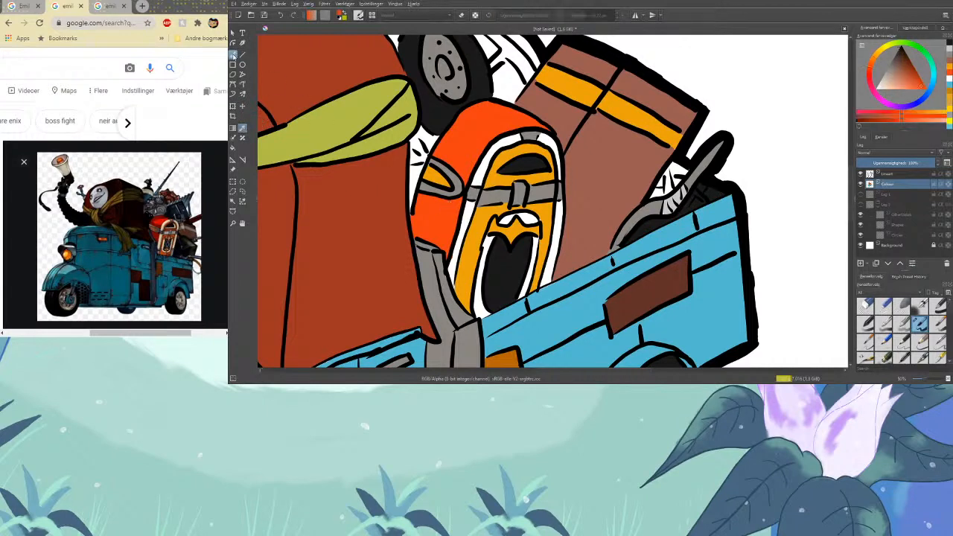
{"action": "left_click", "coordinate": [233, 56]}
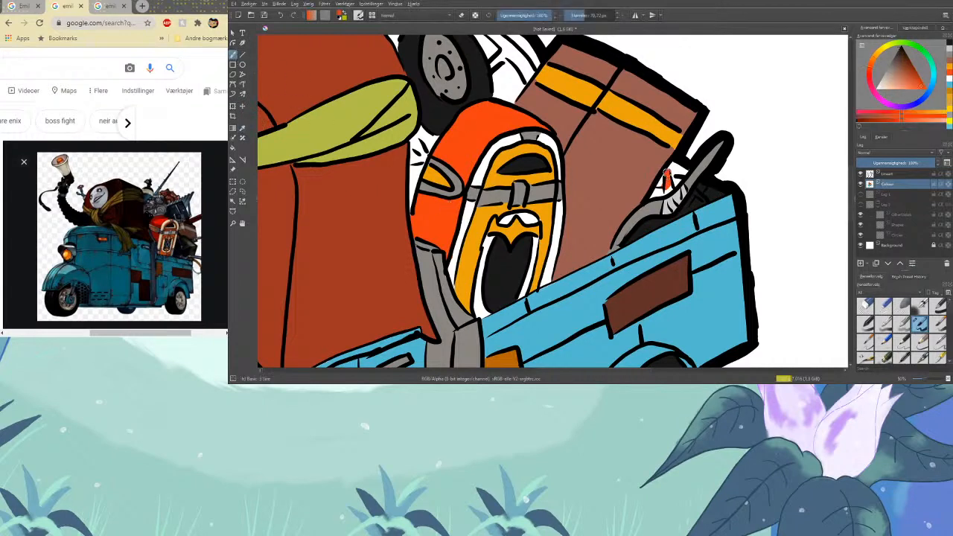
{"action": "left_click_drag", "start_coordinate": [667, 176], "coordinate": [669, 191]}
Sample the near-black beside the grey bar and fill the white gaps around the small red-orange shape
{"action": "left_click", "coordinate": [242, 128]}
{"action": "left_click", "coordinate": [696, 195]}
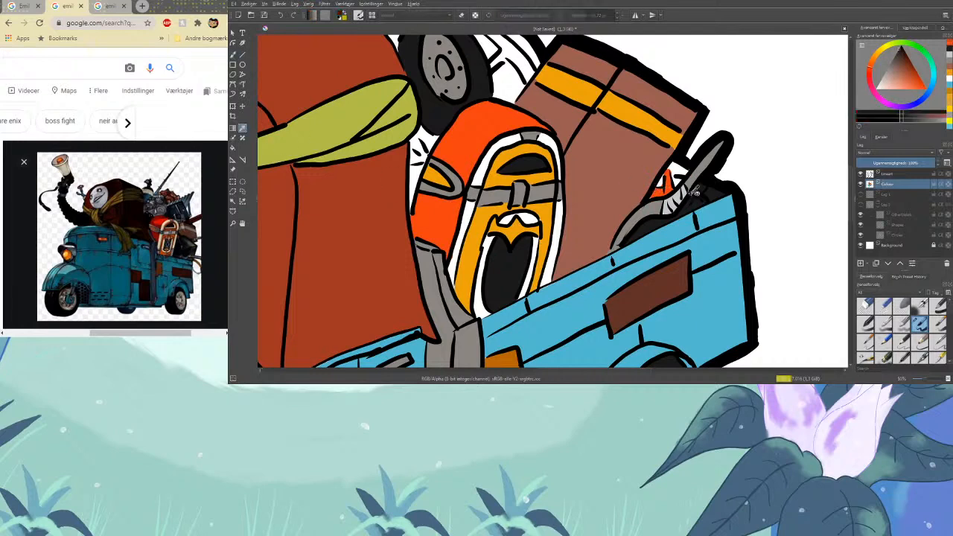
{"action": "left_click", "coordinate": [233, 54]}
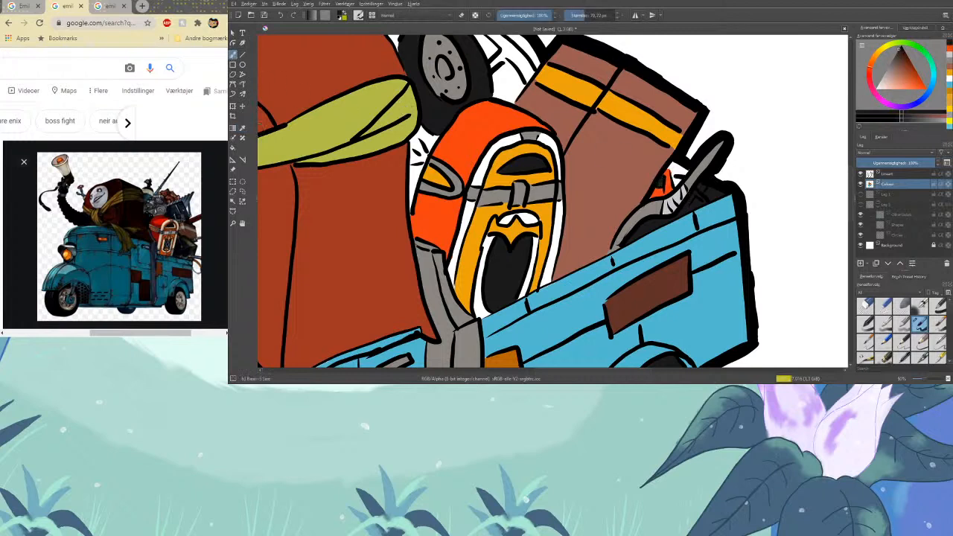
{"action": "mouse_move", "coordinate": [671, 168]}
{"action": "left_mouse_down"}
{"action": "mouse_move", "coordinate": [678, 179]}
{"action": "mouse_move", "coordinate": [678, 169]}
{"action": "left_mouse_up"}
Resample the jukebox's red-orange and touch up the small details around the grey bar
{"action": "left_click", "coordinate": [482, 131]}
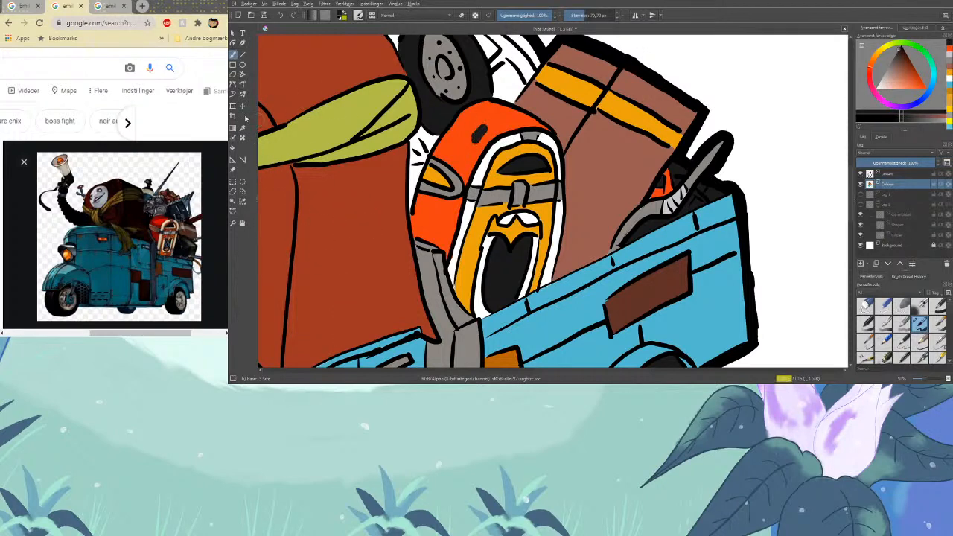
{"action": "left_click", "coordinate": [458, 117], "text": "ctrl"}
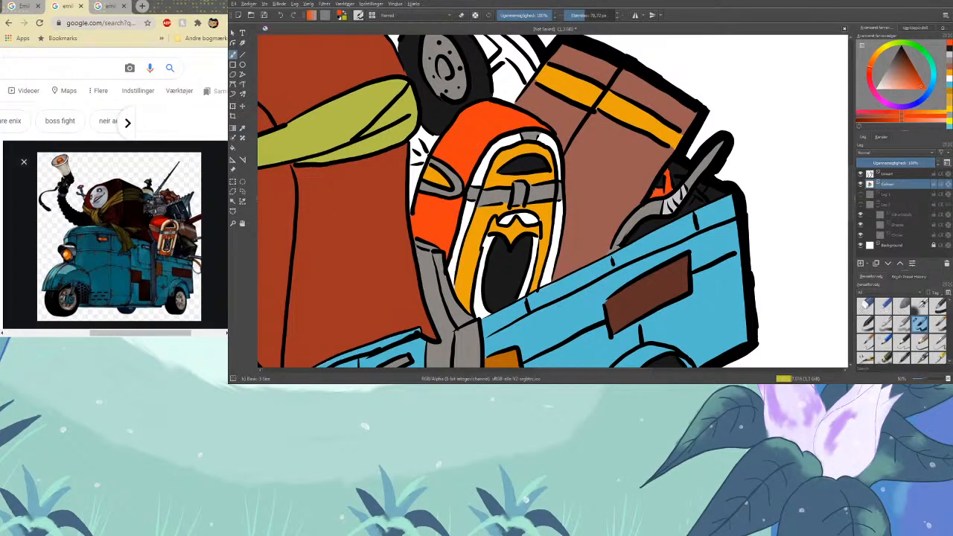
{"action": "left_click_drag", "start_coordinate": [664, 180], "coordinate": [669, 171]}
{"action": "key", "text": "minus"}
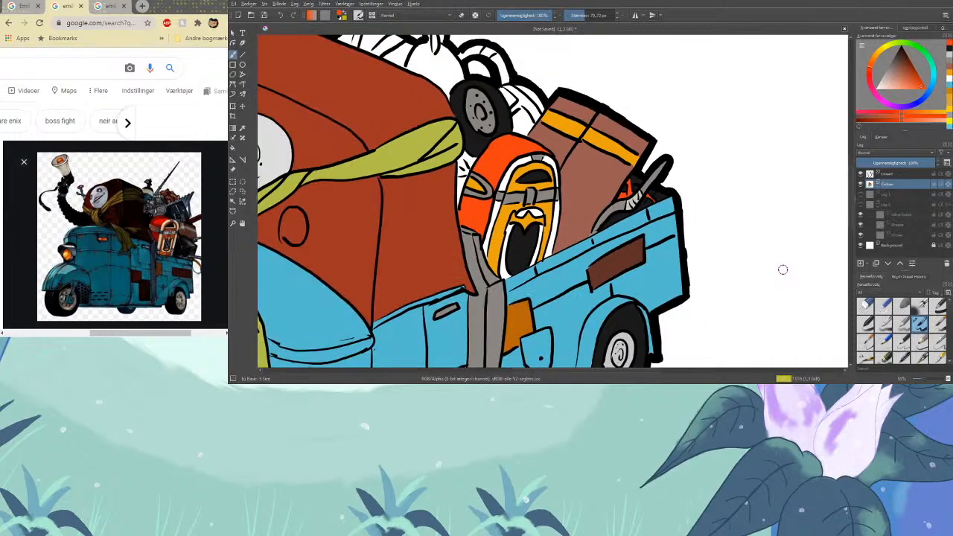
Sample the spare wheel's near-black and fill the white gap between the scarf, the red-brown load and the jukebox
{"action": "key", "text": "2"}
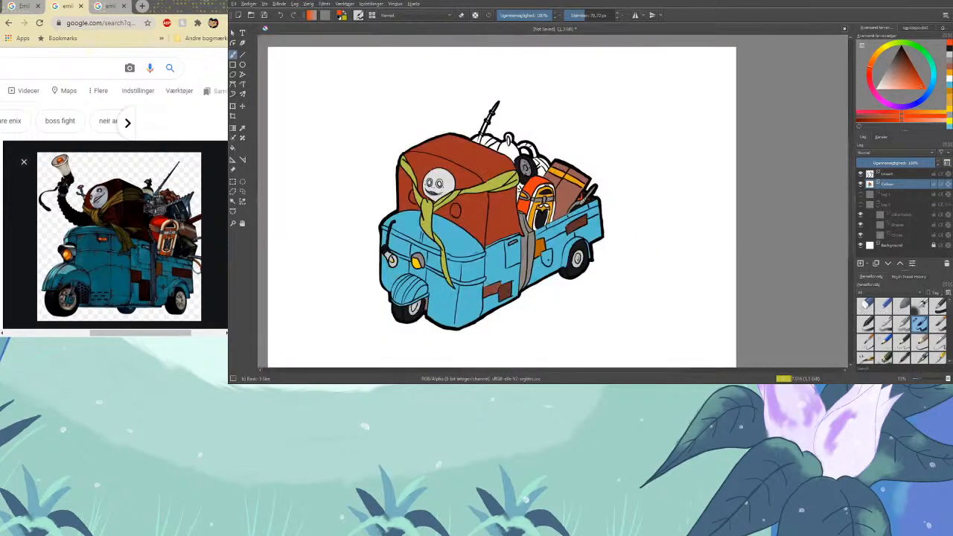
{"action": "key", "text": "minus"}
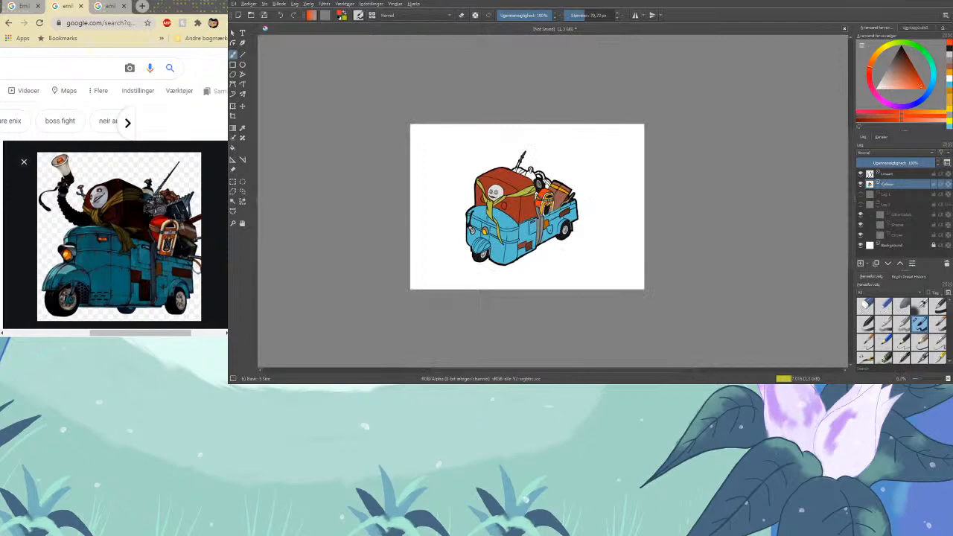
{"action": "key", "text": "plus"}
{"action": "key", "text": "plus"}
{"action": "key", "text": "plus"}
{"action": "key", "text": "plus"}
{"action": "key", "text": "plus"}
{"action": "key", "text": "plus"}
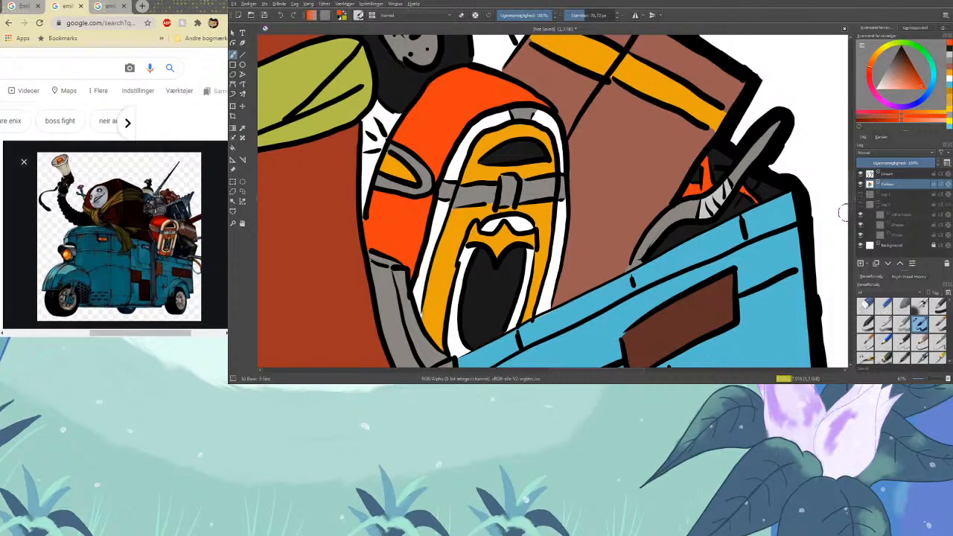
{"action": "scroll", "coordinate": [844, 214], "scroll_direction": "up", "scroll_amount": 4}
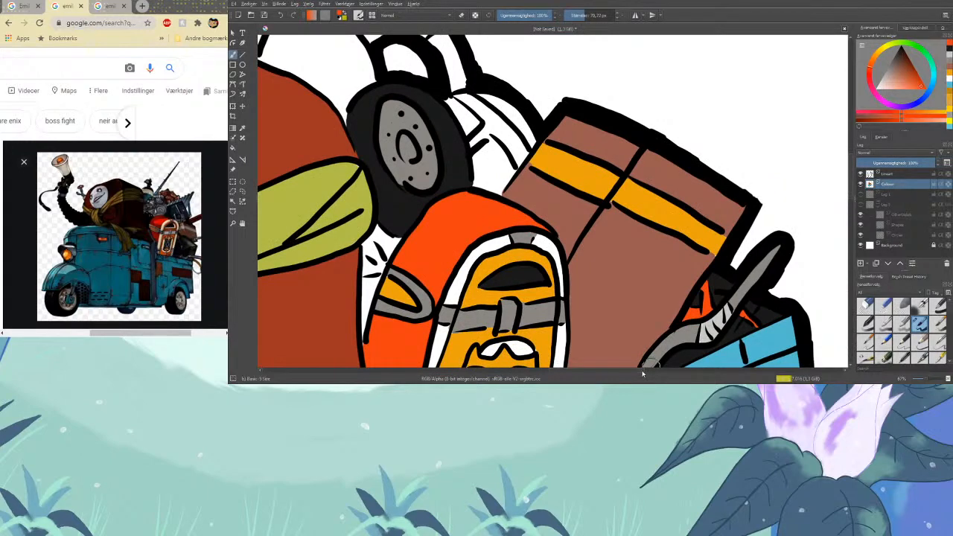
{"action": "scroll", "coordinate": [643, 374], "scroll_direction": "left", "scroll_amount": 3}
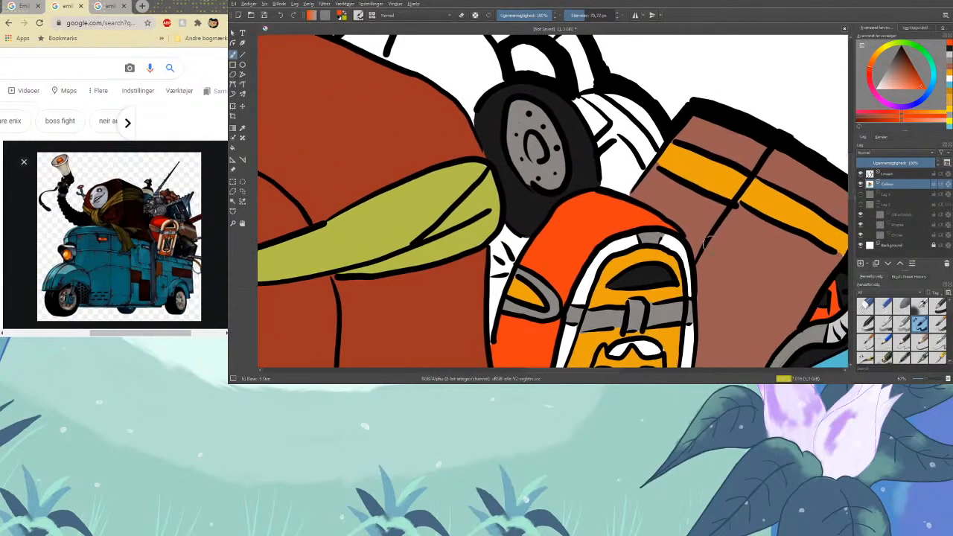
{"action": "left_click", "coordinate": [243, 128]}
{"action": "left_click", "coordinate": [526, 196]}
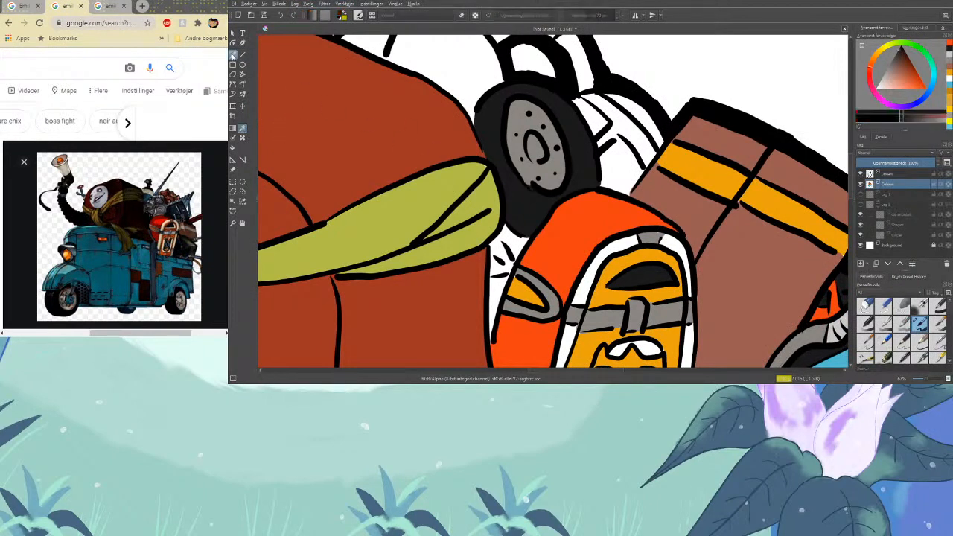
{"action": "left_click", "coordinate": [233, 55]}
{"action": "mouse_move", "coordinate": [497, 273]}
{"action": "left_mouse_down"}
{"action": "mouse_move", "coordinate": [489, 341]}
{"action": "mouse_move", "coordinate": [500, 283]}
{"action": "mouse_move", "coordinate": [492, 246]}
{"action": "mouse_move", "coordinate": [504, 228]}
{"action": "mouse_move", "coordinate": [508, 266]}
{"action": "mouse_move", "coordinate": [522, 242]}
{"action": "mouse_move", "coordinate": [512, 241]}
{"action": "mouse_move", "coordinate": [539, 240]}
{"action": "left_mouse_up"}
Sample the spare wheel hub's grey and paint it over the gap between the scarf and the jukebox
{"action": "left_click", "coordinate": [242, 129]}
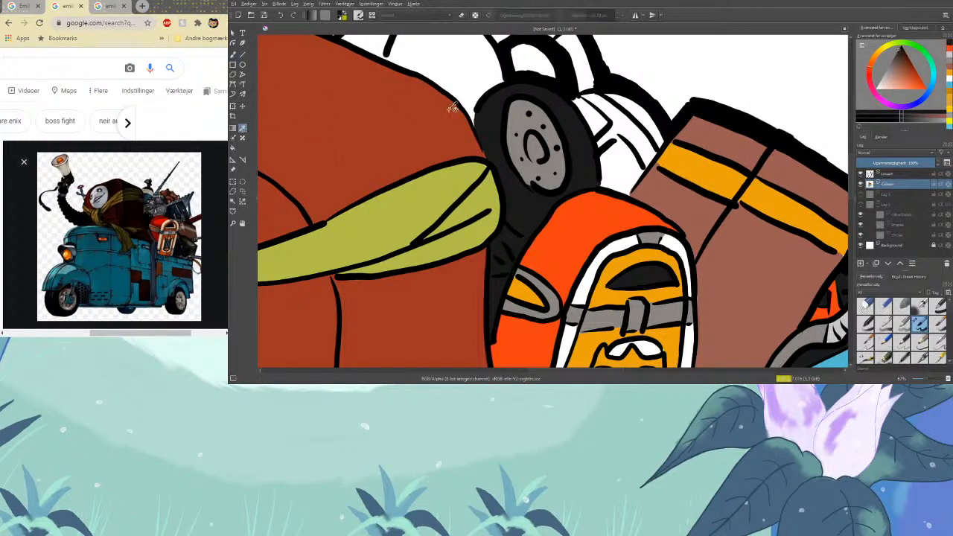
{"action": "left_click", "coordinate": [535, 166]}
{"action": "key", "text": "b"}
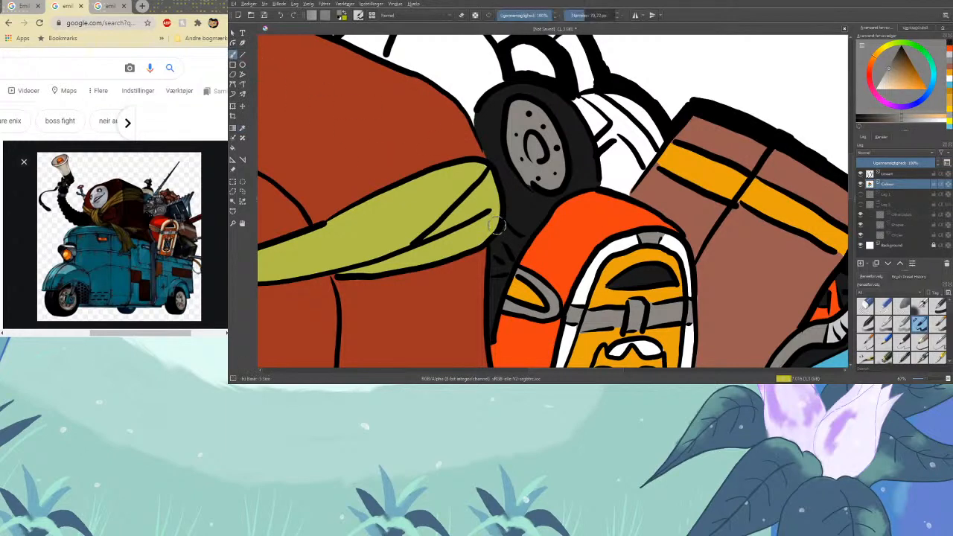
{"action": "mouse_move", "coordinate": [505, 239]}
{"action": "left_mouse_down"}
{"action": "mouse_move", "coordinate": [495, 273]}
{"action": "mouse_move", "coordinate": [496, 238]}
{"action": "mouse_move", "coordinate": [505, 247]}
{"action": "mouse_move", "coordinate": [497, 291]}
{"action": "mouse_move", "coordinate": [515, 259]}
{"action": "mouse_move", "coordinate": [495, 301]}
{"action": "mouse_move", "coordinate": [491, 286]}
{"action": "mouse_move", "coordinate": [499, 283]}
{"action": "mouse_move", "coordinate": [490, 336]}
{"action": "left_mouse_up"}
{"action": "left_click_drag", "start_coordinate": [501, 272], "coordinate": [506, 256]}
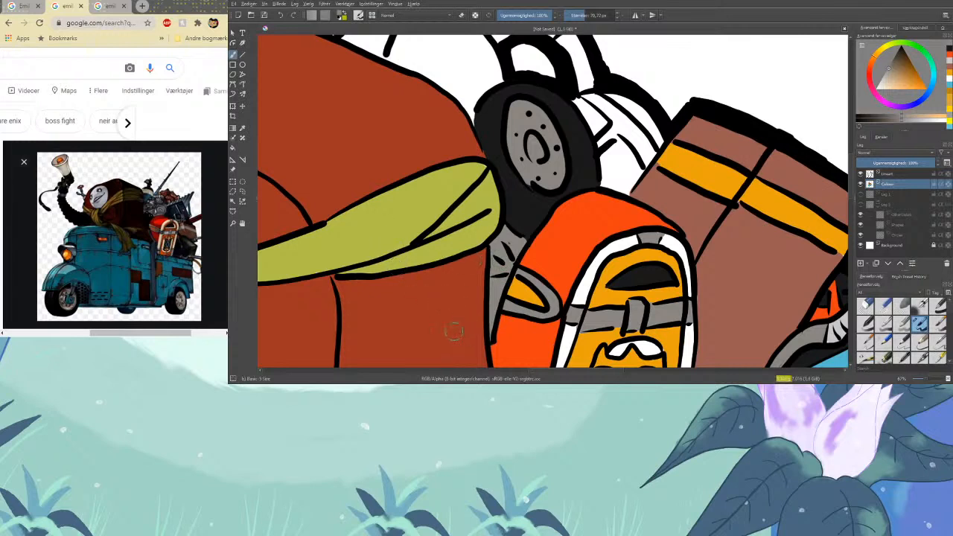
Sample the jukebox's yellow-orange and colour the small details inside the grey gap beside the jukebox
{"action": "left_click", "coordinate": [246, 128]}
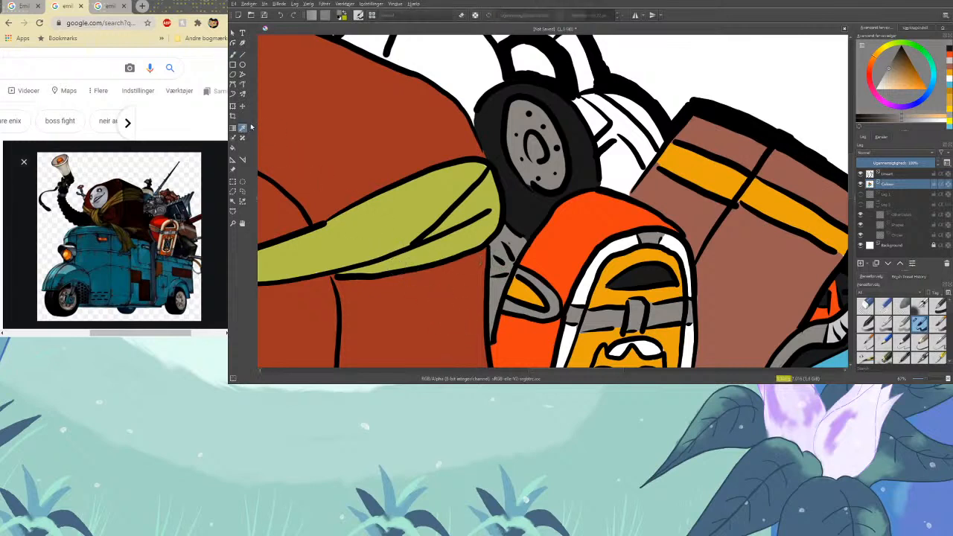
{"action": "left_click", "coordinate": [616, 291]}
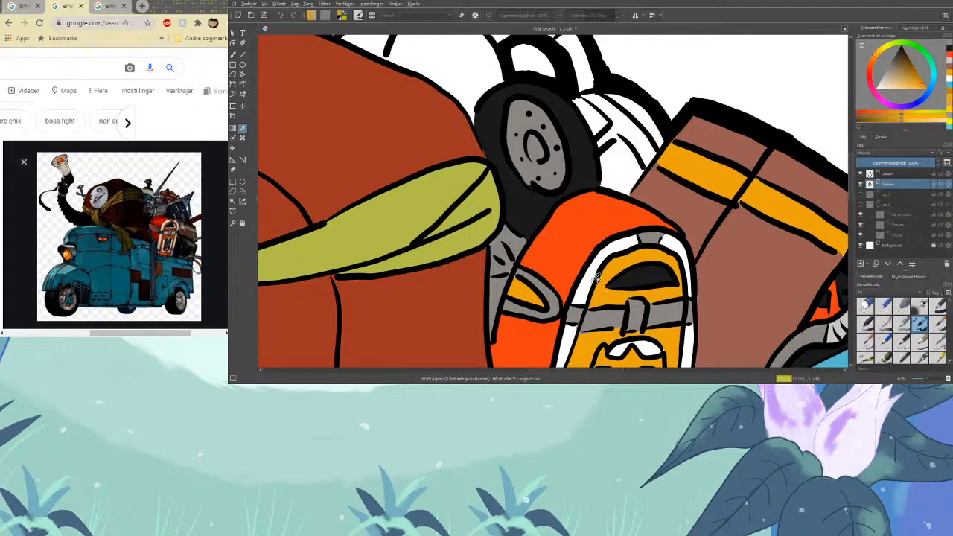
{"action": "key", "text": "b"}
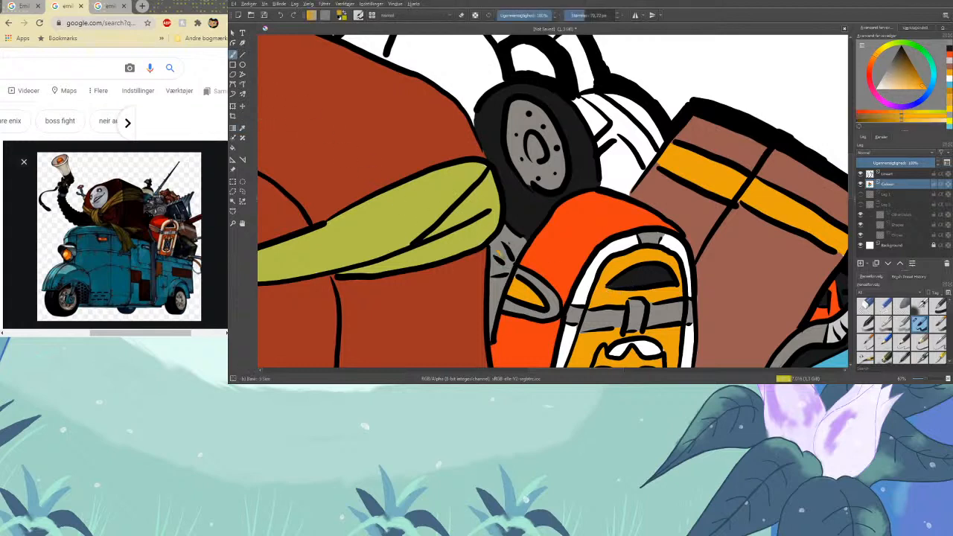
{"action": "mouse_move", "coordinate": [495, 249]}
{"action": "left_mouse_down"}
{"action": "mouse_move", "coordinate": [510, 261]}
{"action": "mouse_move", "coordinate": [492, 256]}
{"action": "mouse_move", "coordinate": [492, 266]}
{"action": "left_mouse_up"}
Sample the spare wheel hub's grey and fill the tall antenna pole behind the red-brown load from base to tip
{"action": "scroll", "coordinate": [849, 171], "scroll_direction": "up", "scroll_amount": 5}
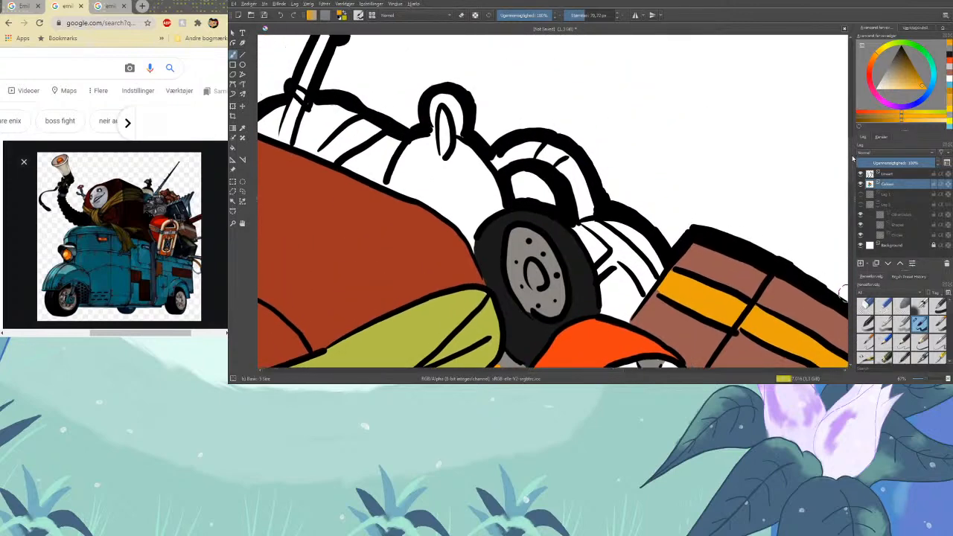
{"action": "scroll", "coordinate": [850, 168], "scroll_direction": "up", "scroll_amount": 1}
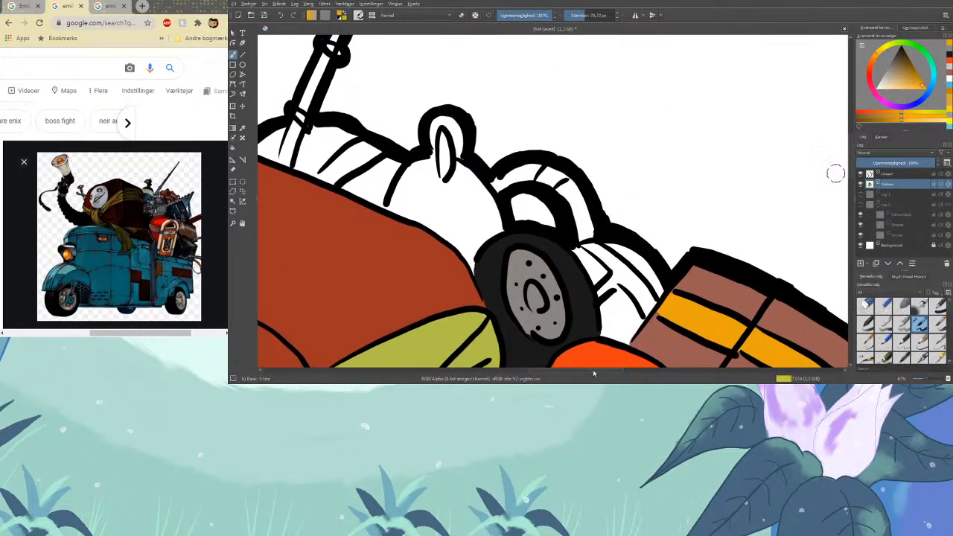
{"action": "scroll", "coordinate": [332, 268], "scroll_direction": "left", "scroll_amount": 6}
{"action": "left_click", "coordinate": [243, 129]}
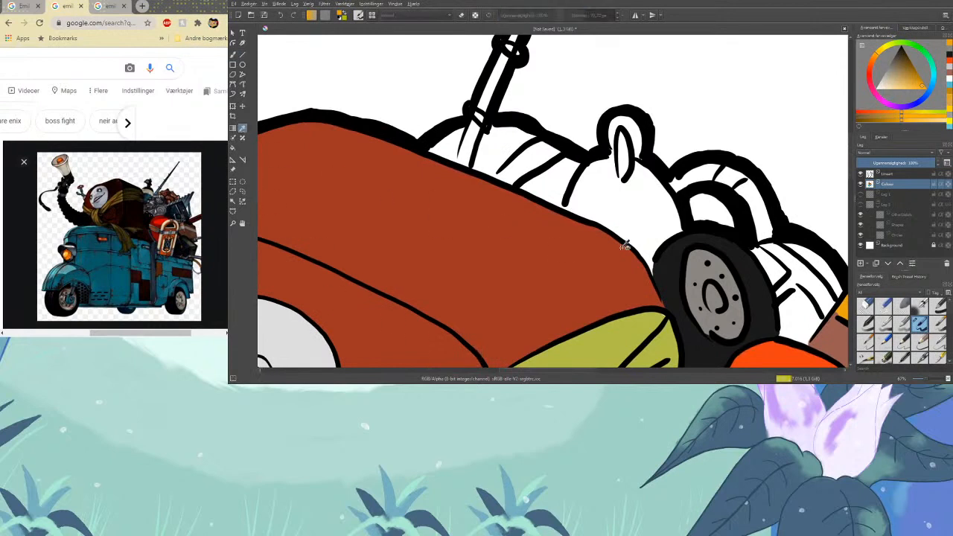
{"action": "left_click", "coordinate": [700, 268]}
{"action": "left_click", "coordinate": [234, 58]}
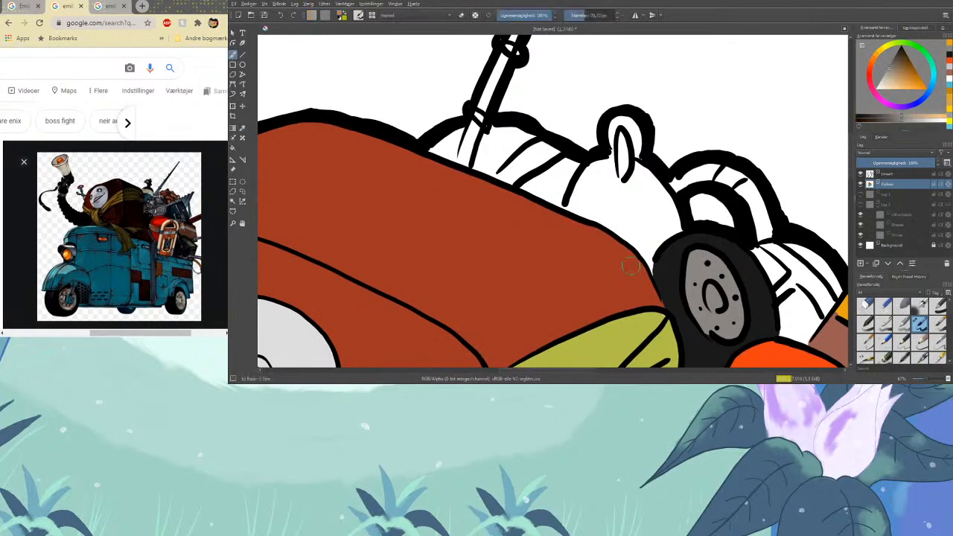
{"action": "scroll", "coordinate": [611, 216], "scroll_direction": "up", "scroll_amount": 5}
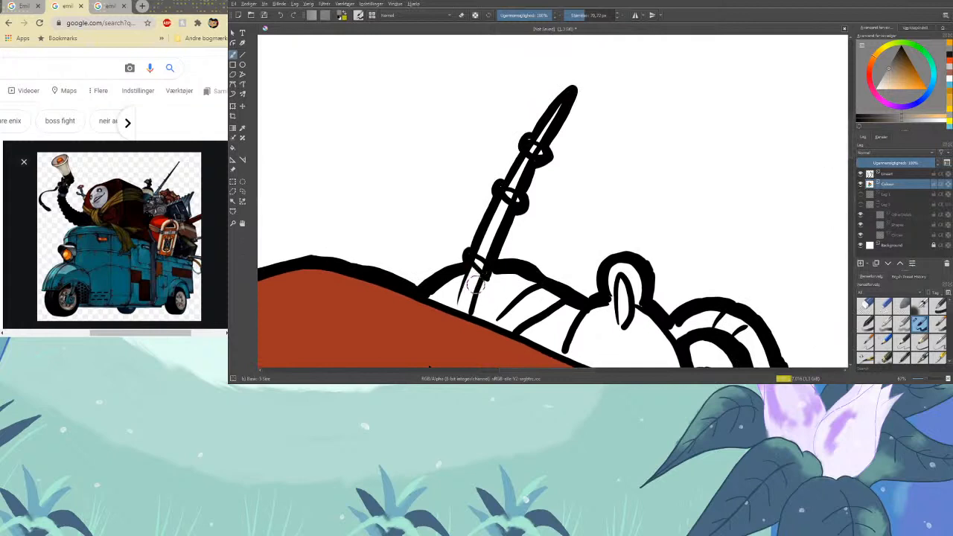
{"action": "mouse_move", "coordinate": [468, 297]}
{"action": "left_mouse_down"}
{"action": "mouse_move", "coordinate": [479, 259]}
{"action": "mouse_move", "coordinate": [462, 309]}
{"action": "left_mouse_up"}
{"action": "mouse_move", "coordinate": [481, 260]}
{"action": "left_mouse_down"}
{"action": "mouse_move", "coordinate": [500, 192]}
{"action": "mouse_move", "coordinate": [515, 199]}
{"action": "mouse_move", "coordinate": [533, 143]}
{"action": "mouse_move", "coordinate": [539, 153]}
{"action": "mouse_move", "coordinate": [563, 98]}
{"action": "mouse_move", "coordinate": [530, 154]}
{"action": "left_mouse_up"}
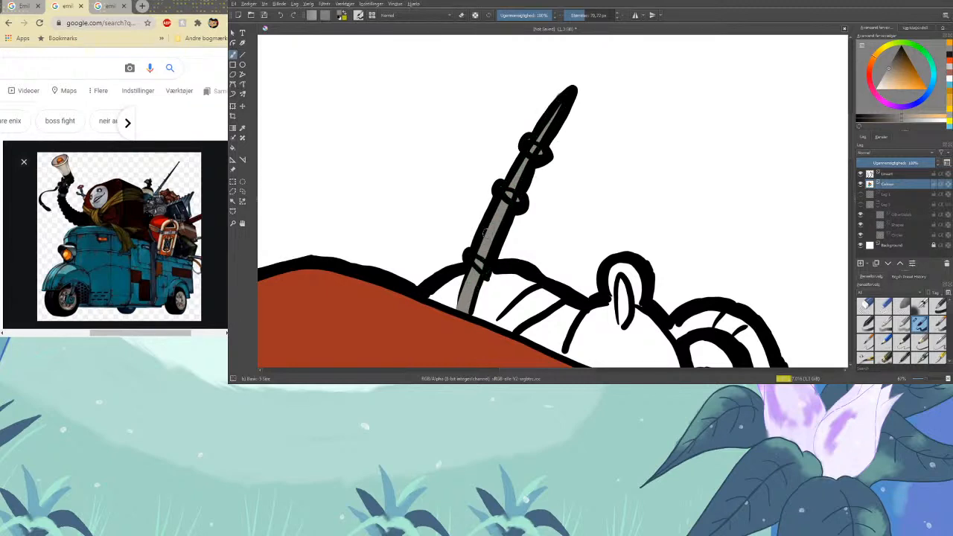
{"action": "key", "text": "e"}
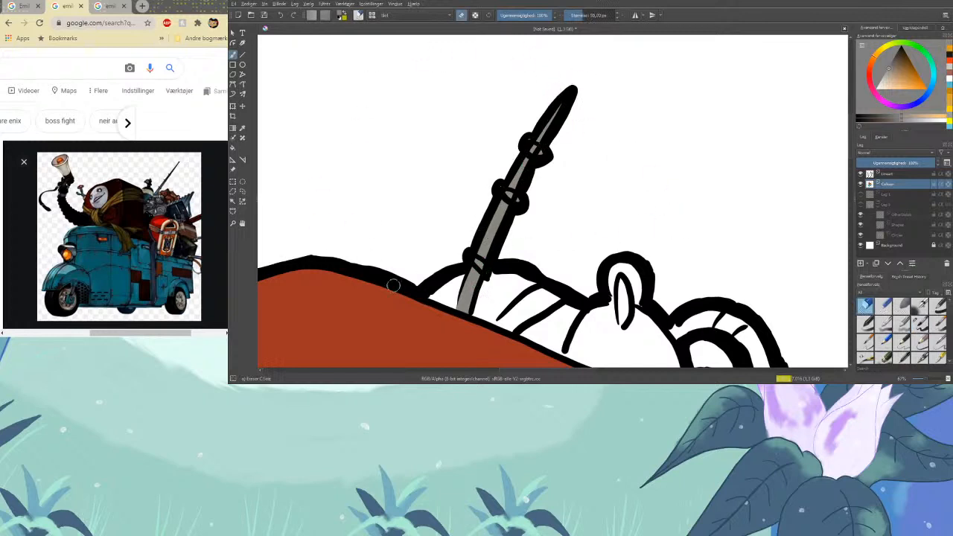
{"action": "key", "text": "e"}
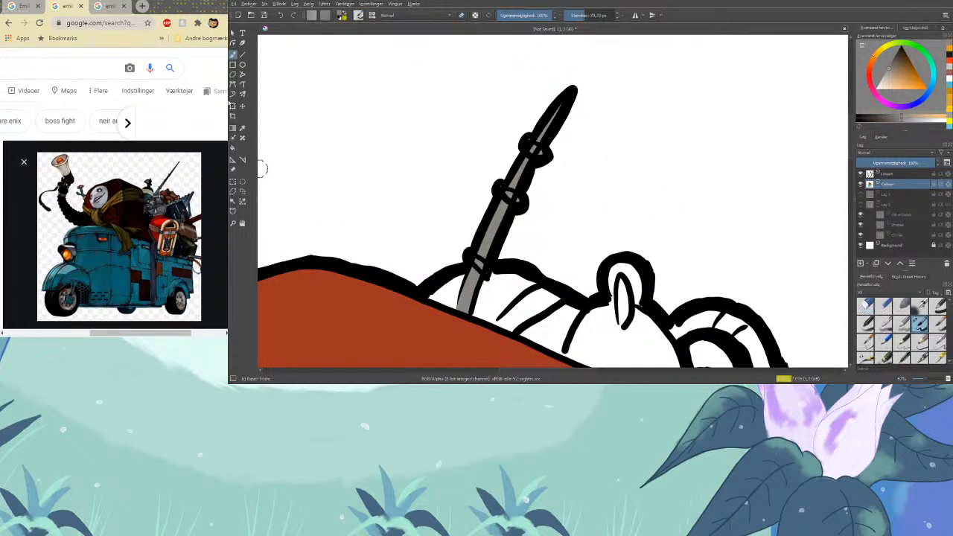
{"action": "left_click", "coordinate": [242, 130]}
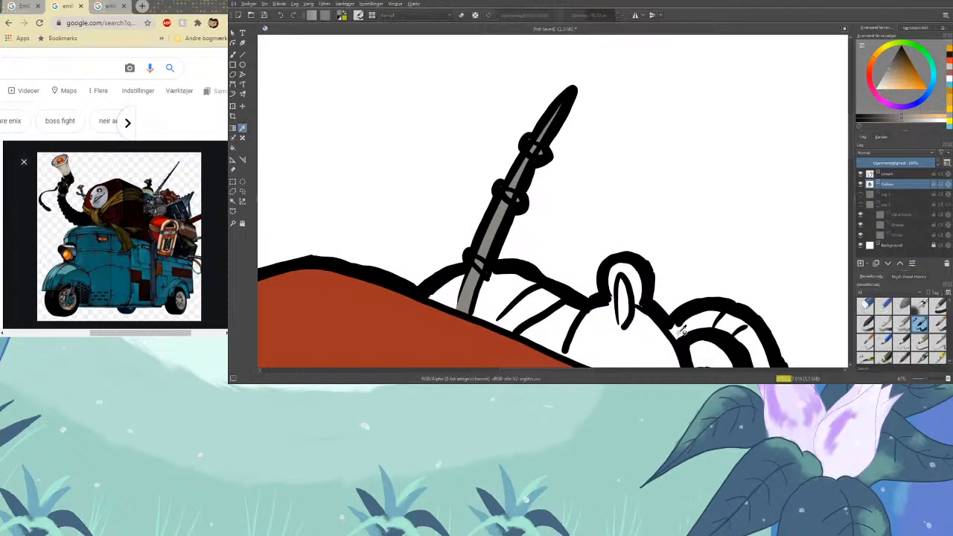
{"action": "left_click_drag", "start_coordinate": [590, 371], "coordinate": [644, 373]}
{"action": "left_click_drag", "start_coordinate": [852, 143], "coordinate": [851, 204]}
{"action": "left_click_drag", "start_coordinate": [593, 373], "coordinate": [545, 375]}
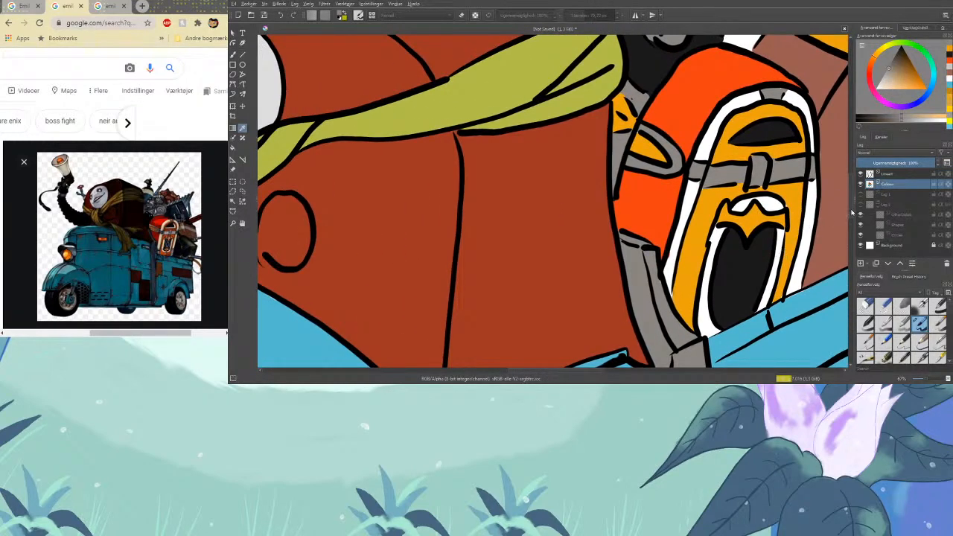
{"action": "left_click_drag", "start_coordinate": [853, 208], "coordinate": [853, 162]}
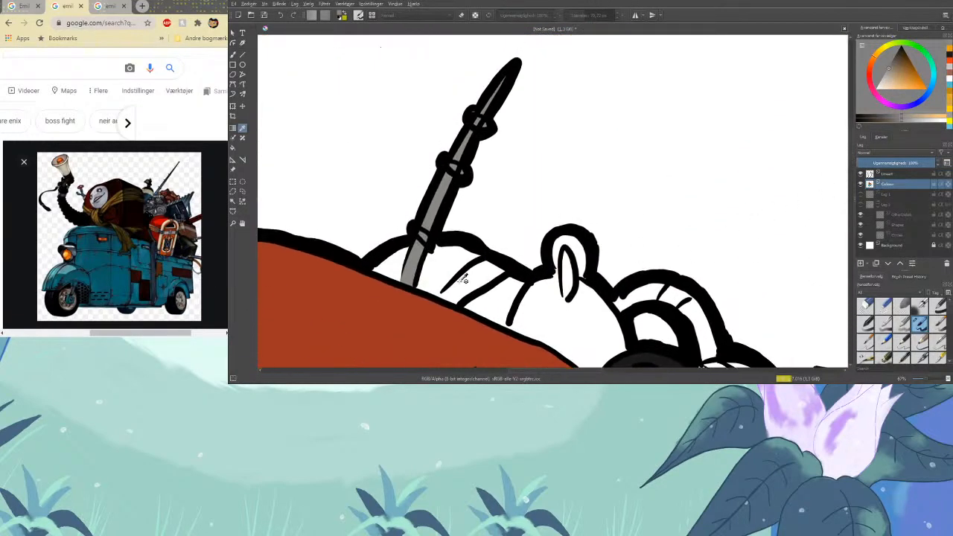
{"action": "left_click", "coordinate": [233, 54]}
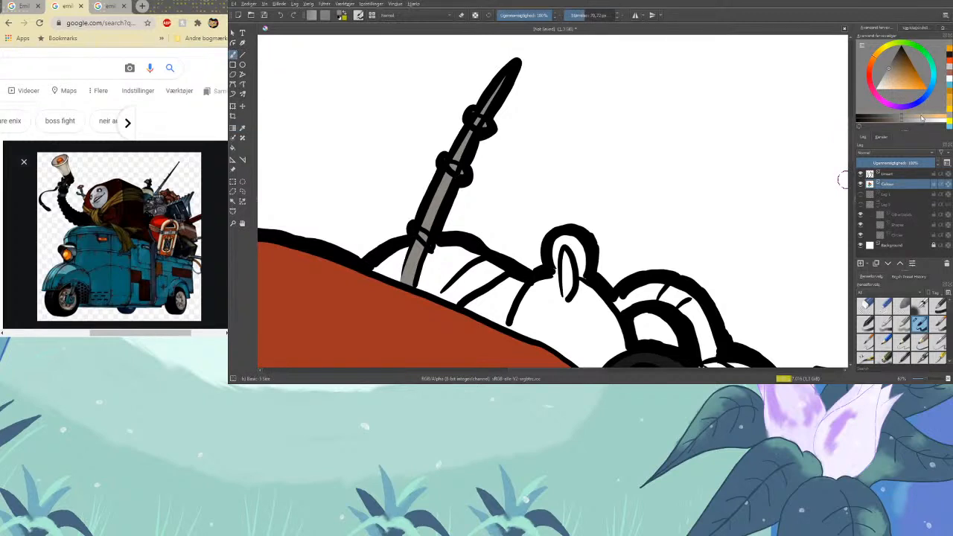
Choose a slightly darkened saturated blue and fill the three rings around the antenna pole
{"action": "left_click", "coordinate": [929, 91]}
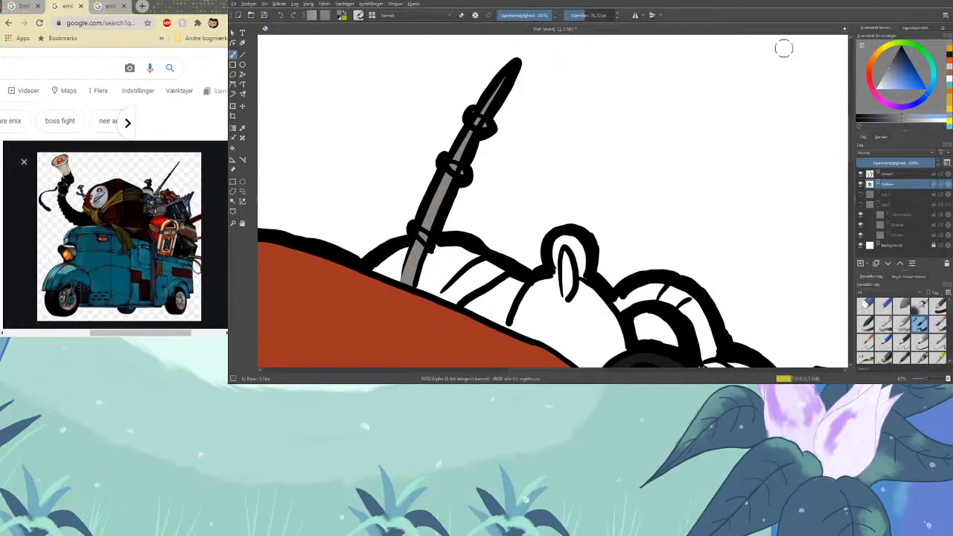
{"action": "left_click", "coordinate": [918, 90]}
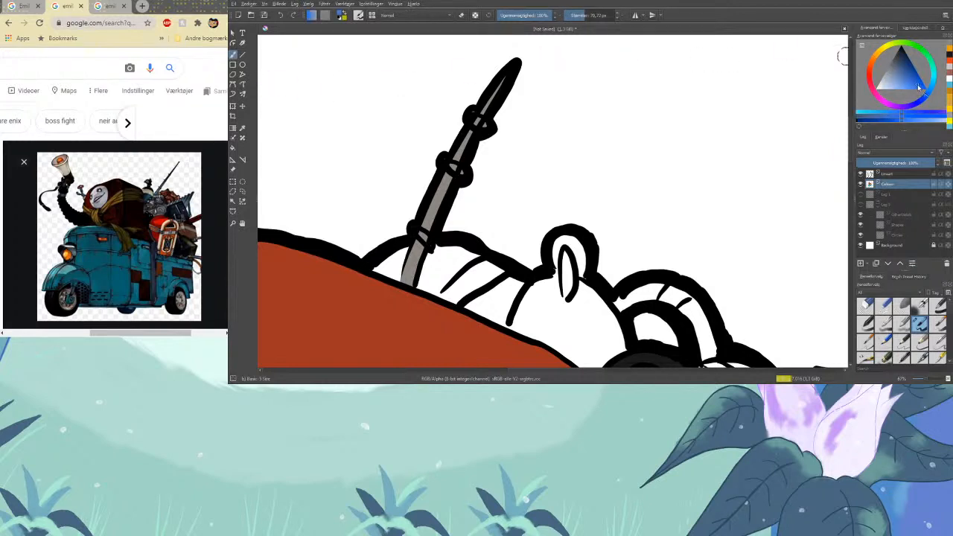
{"action": "left_click", "coordinate": [919, 88]}
{"action": "left_click_drag", "start_coordinate": [922, 90], "coordinate": [919, 77]}
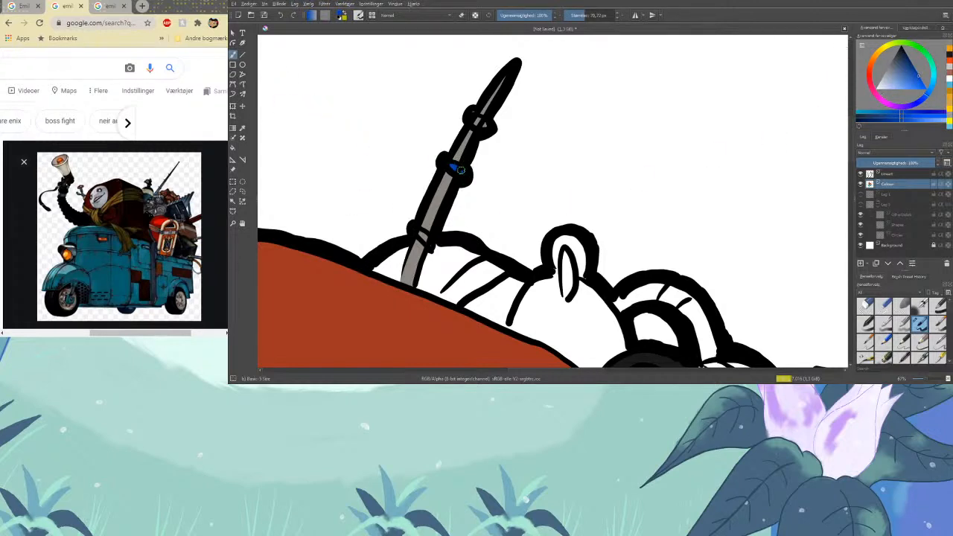
{"action": "left_click_drag", "start_coordinate": [472, 115], "coordinate": [485, 125]}
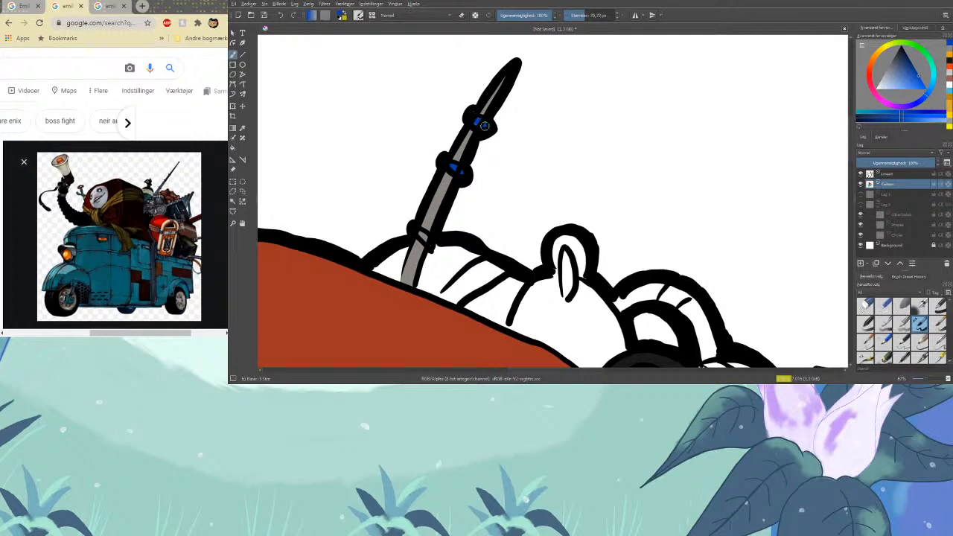
{"action": "left_click_drag", "start_coordinate": [420, 235], "coordinate": [424, 237]}
Fill the rounded object with the loop on top, behind the spare wheel, with the same blue
{"action": "key", "text": "minus"}
{"action": "key", "text": "minus"}
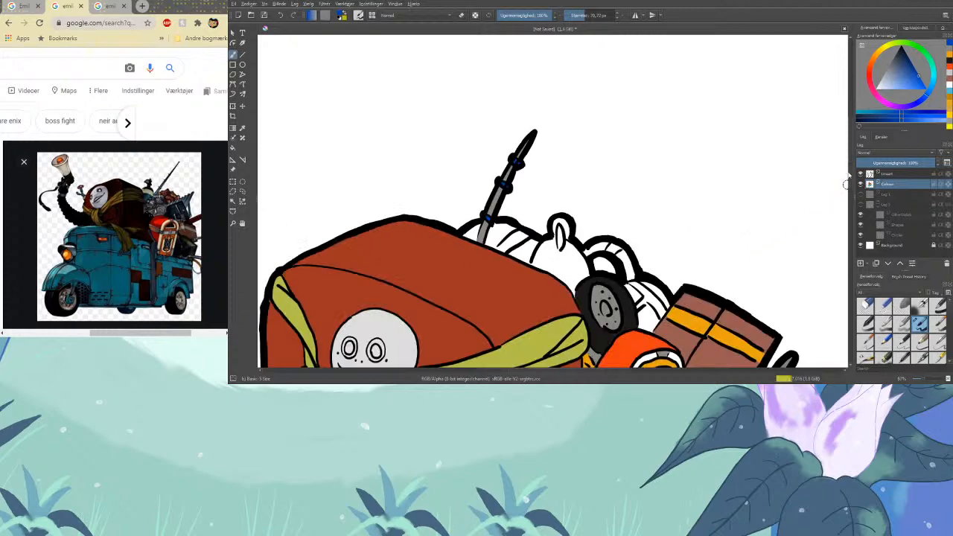
{"action": "scroll", "coordinate": [849, 146], "scroll_direction": "down", "scroll_amount": 4}
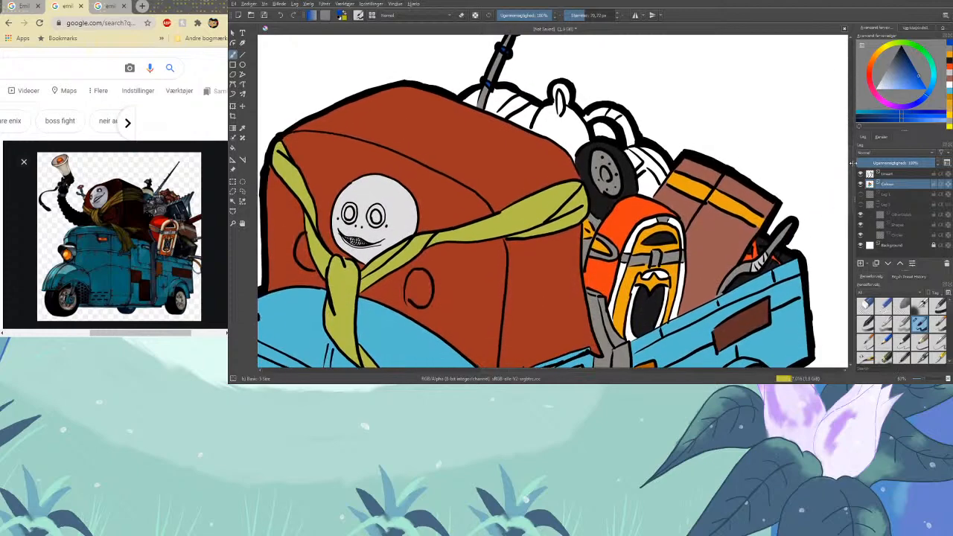
{"action": "key", "text": "plus"}
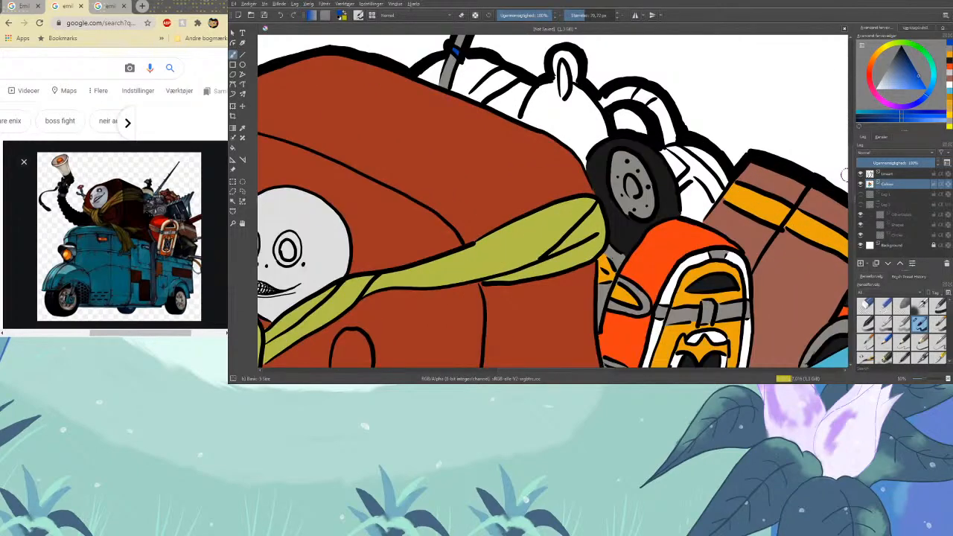
{"action": "scroll", "coordinate": [850, 160], "scroll_direction": "up", "scroll_amount": 3}
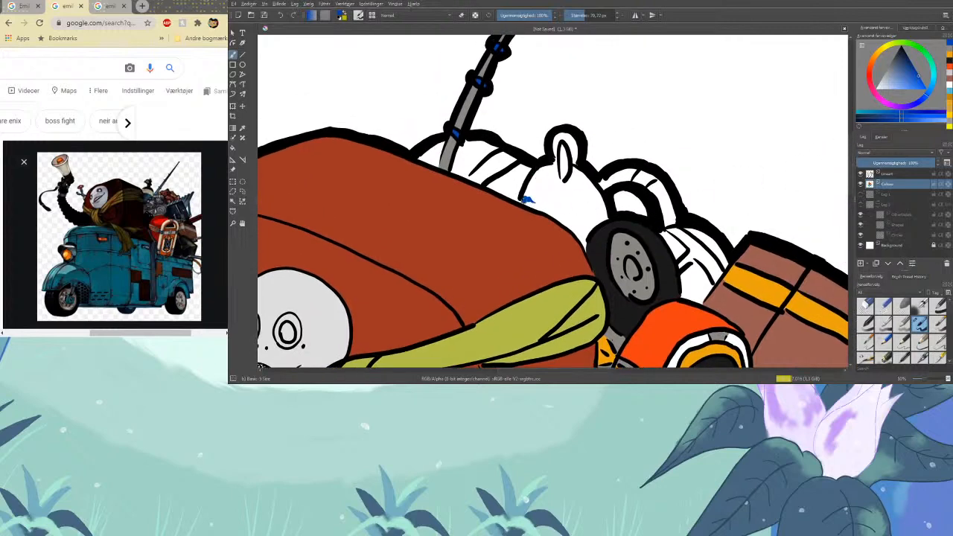
{"action": "mouse_move", "coordinate": [526, 200]}
{"action": "left_mouse_down"}
{"action": "mouse_move", "coordinate": [537, 207]}
{"action": "mouse_move", "coordinate": [535, 174]}
{"action": "mouse_move", "coordinate": [556, 162]}
{"action": "mouse_move", "coordinate": [555, 140]}
{"action": "mouse_move", "coordinate": [564, 132]}
{"action": "mouse_move", "coordinate": [576, 158]}
{"action": "mouse_move", "coordinate": [538, 202]}
{"action": "mouse_move", "coordinate": [563, 215]}
{"action": "mouse_move", "coordinate": [585, 249]}
{"action": "mouse_move", "coordinate": [599, 198]}
{"action": "mouse_move", "coordinate": [574, 178]}
{"action": "mouse_move", "coordinate": [578, 193]}
{"action": "left_mouse_up"}
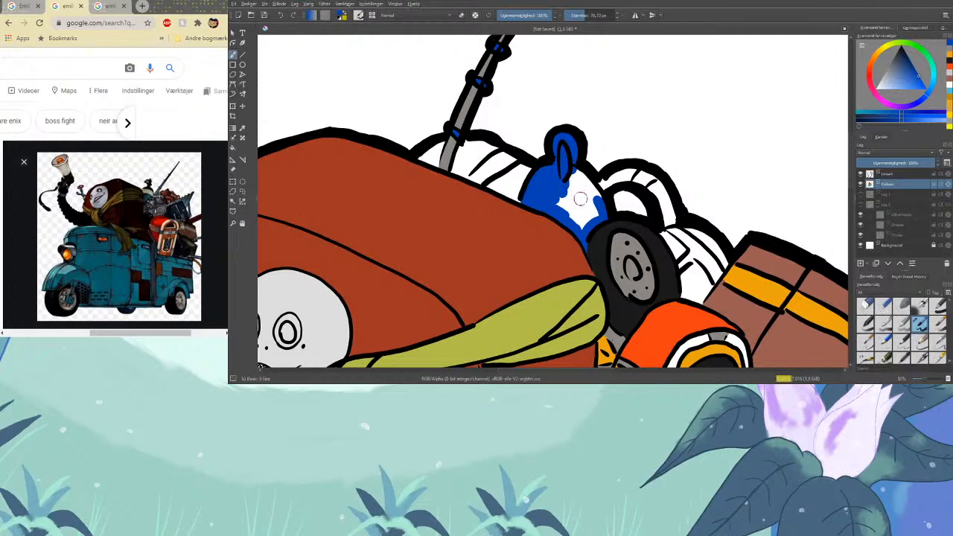
{"action": "mouse_move", "coordinate": [613, 201]}
{"action": "left_mouse_down"}
{"action": "mouse_move", "coordinate": [581, 172]}
{"action": "mouse_move", "coordinate": [560, 202]}
{"action": "mouse_move", "coordinate": [582, 225]}
{"action": "mouse_move", "coordinate": [580, 180]}
{"action": "mouse_move", "coordinate": [594, 214]}
{"action": "mouse_move", "coordinate": [584, 194]}
{"action": "left_mouse_up"}
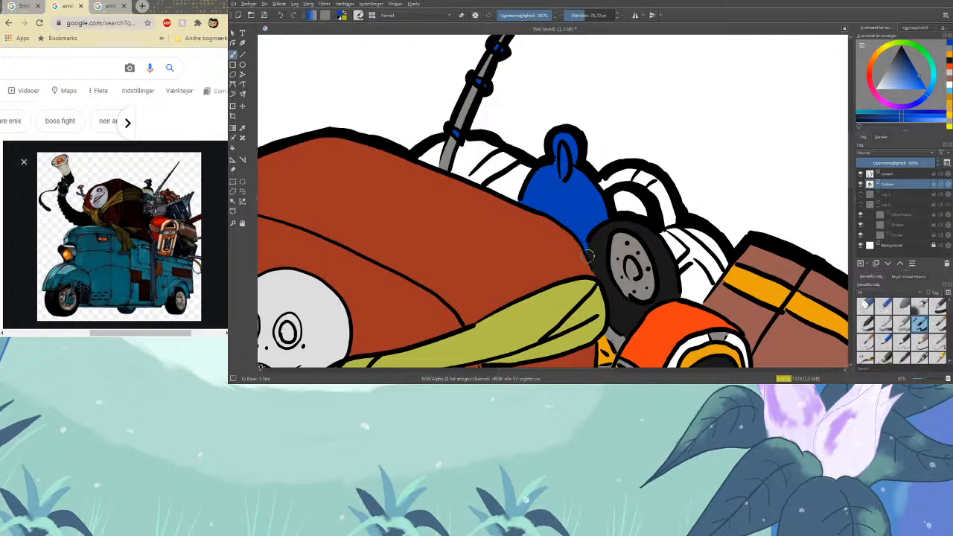
Sample the brown suitcase's yellow-orange stripe and fill the small band on the arched object behind the spare wheel
{"action": "left_click", "coordinate": [243, 128]}
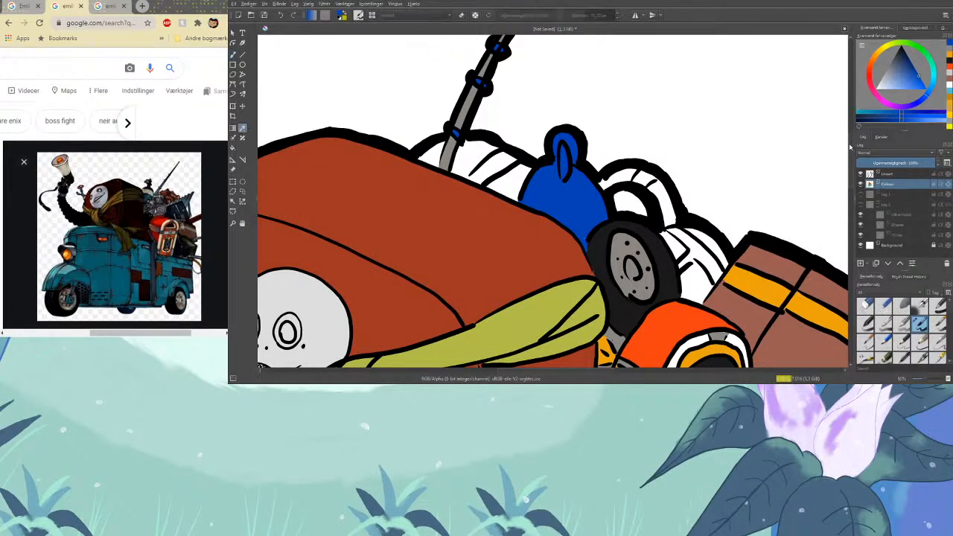
{"action": "mouse_move", "coordinate": [851, 147]}
{"action": "left_mouse_down"}
{"action": "mouse_move", "coordinate": [851, 186]}
{"action": "mouse_move", "coordinate": [848, 141]}
{"action": "left_mouse_up"}
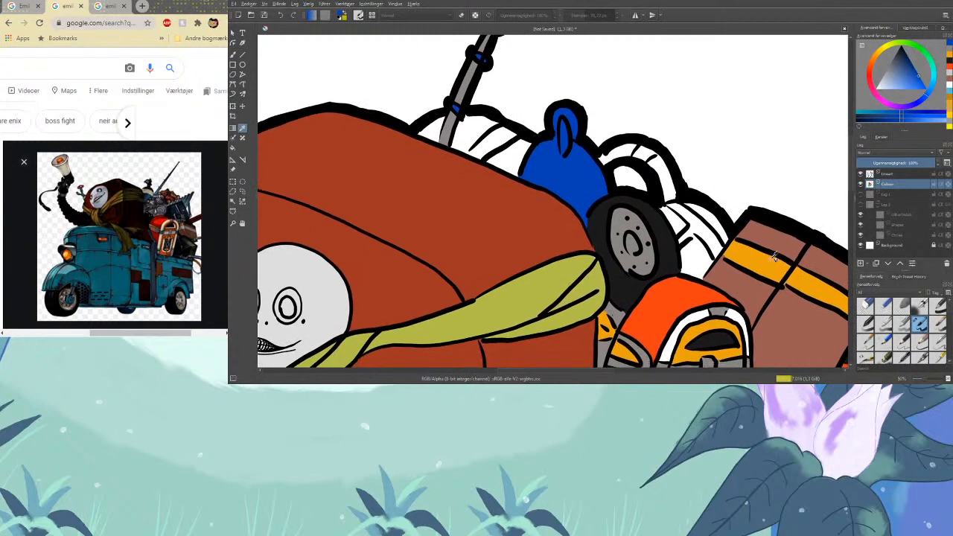
{"action": "left_click", "coordinate": [775, 261]}
{"action": "left_click", "coordinate": [238, 54]}
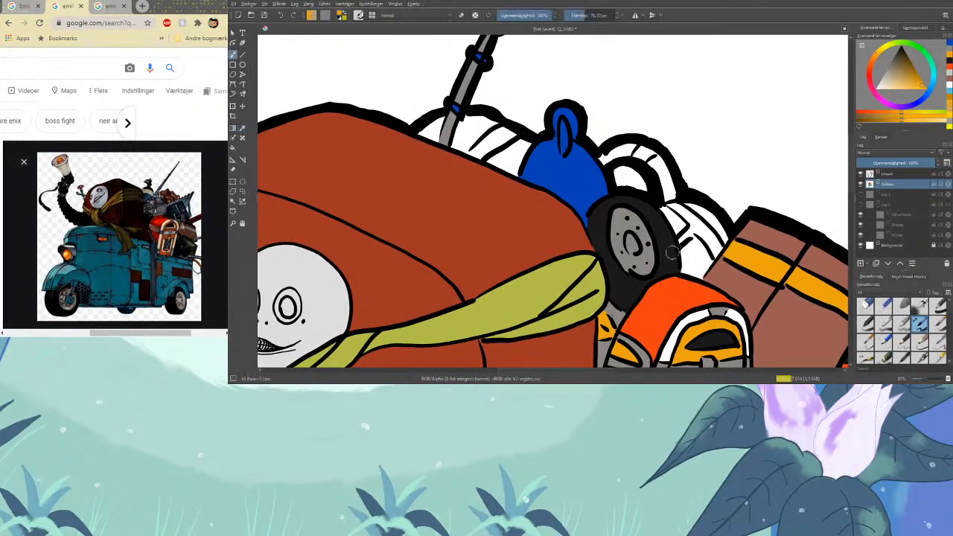
{"action": "mouse_move", "coordinate": [641, 149]}
{"action": "left_mouse_down"}
{"action": "mouse_move", "coordinate": [636, 156]}
{"action": "mouse_move", "coordinate": [650, 151]}
{"action": "left_mouse_up"}
Sample the jukebox's grey and fill the rest of the arched object on both sides of its yellow-orange band
{"action": "left_click", "coordinate": [243, 127]}
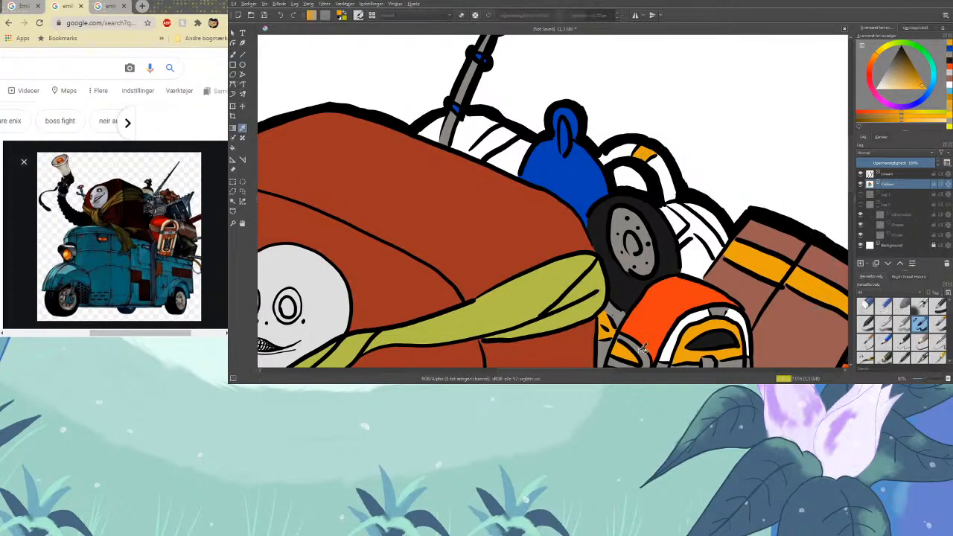
{"action": "key", "text": "b"}
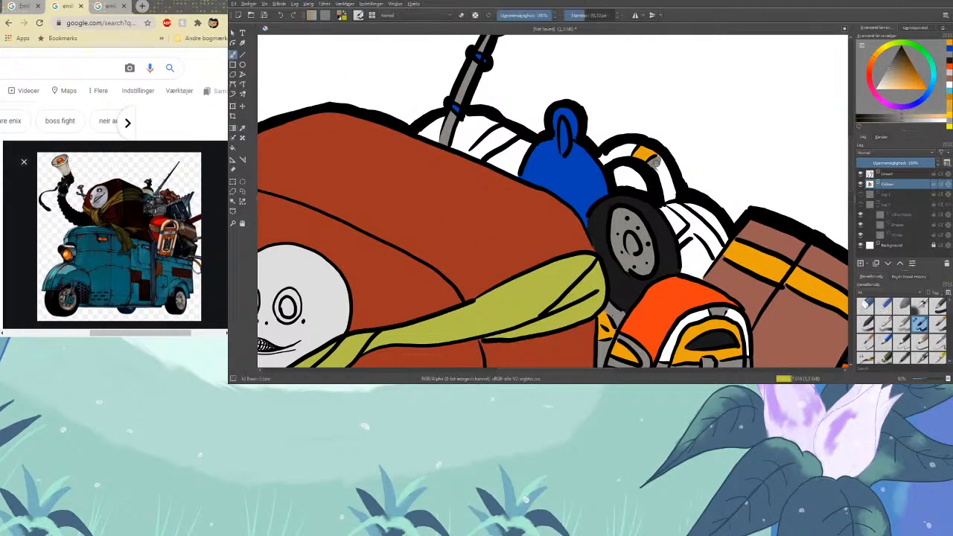
{"action": "mouse_move", "coordinate": [653, 162]}
{"action": "left_mouse_down"}
{"action": "mouse_move", "coordinate": [663, 182]}
{"action": "mouse_move", "coordinate": [669, 171]}
{"action": "mouse_move", "coordinate": [668, 199]}
{"action": "left_mouse_up"}
{"action": "mouse_move", "coordinate": [632, 145]}
{"action": "left_mouse_down"}
{"action": "mouse_move", "coordinate": [603, 157]}
{"action": "mouse_move", "coordinate": [620, 153]}
{"action": "left_mouse_up"}
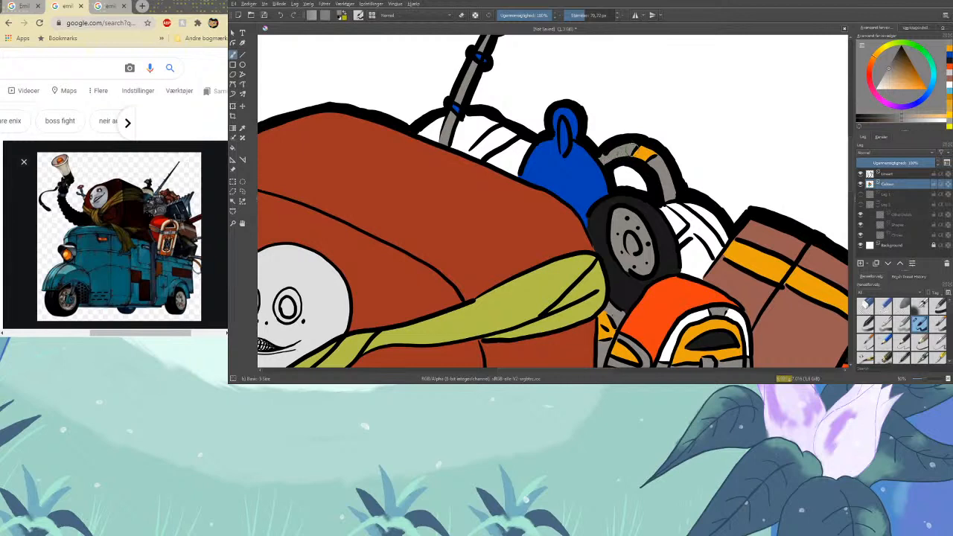
{"action": "scroll", "coordinate": [846, 136], "scroll_direction": "down", "scroll_amount": 1}
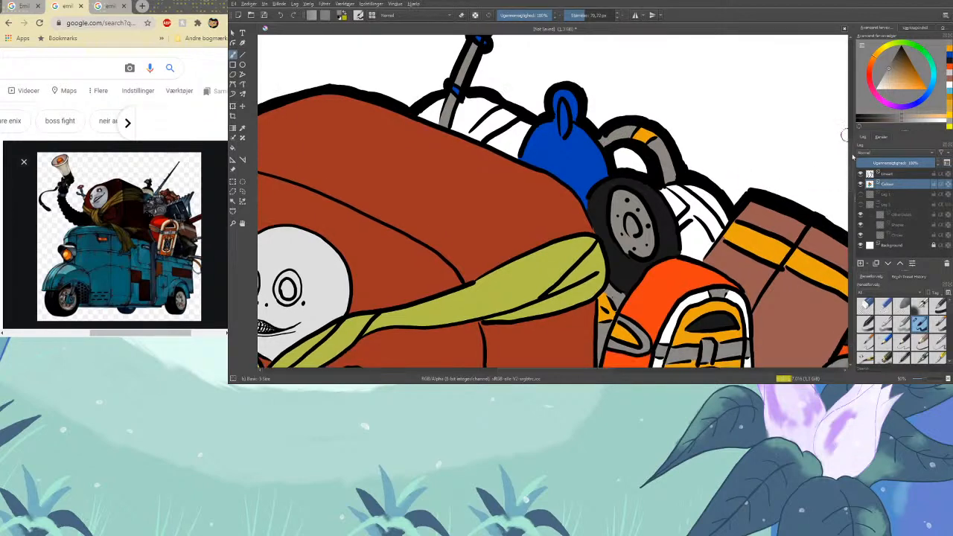
{"action": "scroll", "coordinate": [854, 156], "scroll_direction": "down", "scroll_amount": 6}
{"action": "scroll", "coordinate": [853, 156], "scroll_direction": "up", "scroll_amount": 6}
Sample the looped object's blue and fill the rounded bundle between the spare wheel and brown suitcase, leaving its straps uncoloured
{"action": "left_click", "coordinate": [242, 127]}
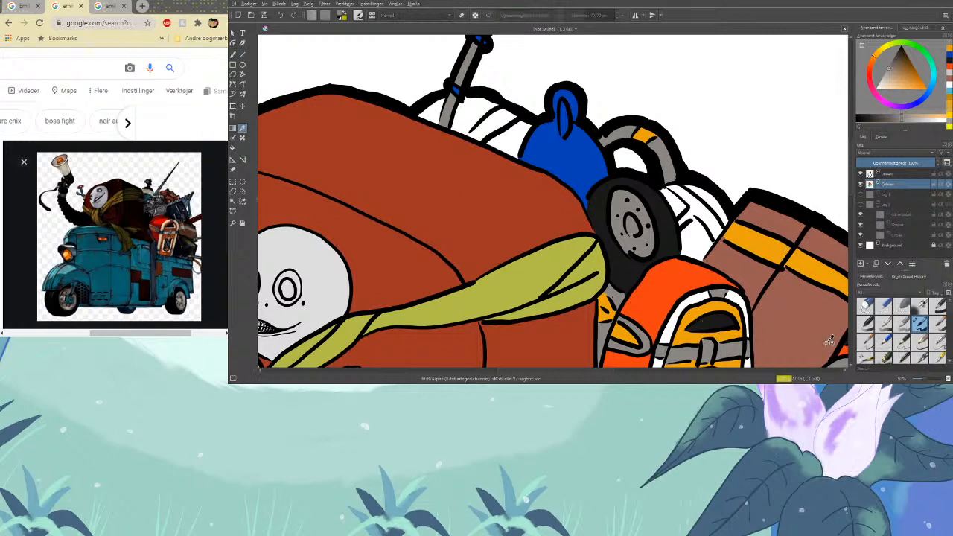
{"action": "left_click", "coordinate": [555, 158]}
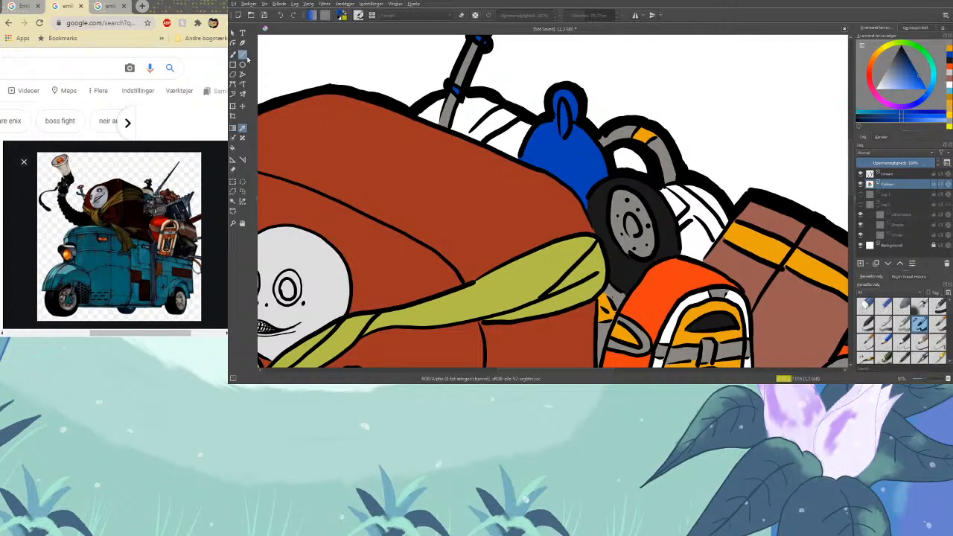
{"action": "left_click", "coordinate": [234, 55]}
{"action": "mouse_move", "coordinate": [693, 223]}
{"action": "left_mouse_down"}
{"action": "mouse_move", "coordinate": [687, 247]}
{"action": "mouse_move", "coordinate": [692, 223]}
{"action": "mouse_move", "coordinate": [706, 235]}
{"action": "mouse_move", "coordinate": [699, 257]}
{"action": "mouse_move", "coordinate": [701, 242]}
{"action": "mouse_move", "coordinate": [718, 235]}
{"action": "mouse_move", "coordinate": [689, 255]}
{"action": "mouse_move", "coordinate": [689, 241]}
{"action": "mouse_move", "coordinate": [696, 237]}
{"action": "mouse_move", "coordinate": [694, 253]}
{"action": "left_mouse_up"}
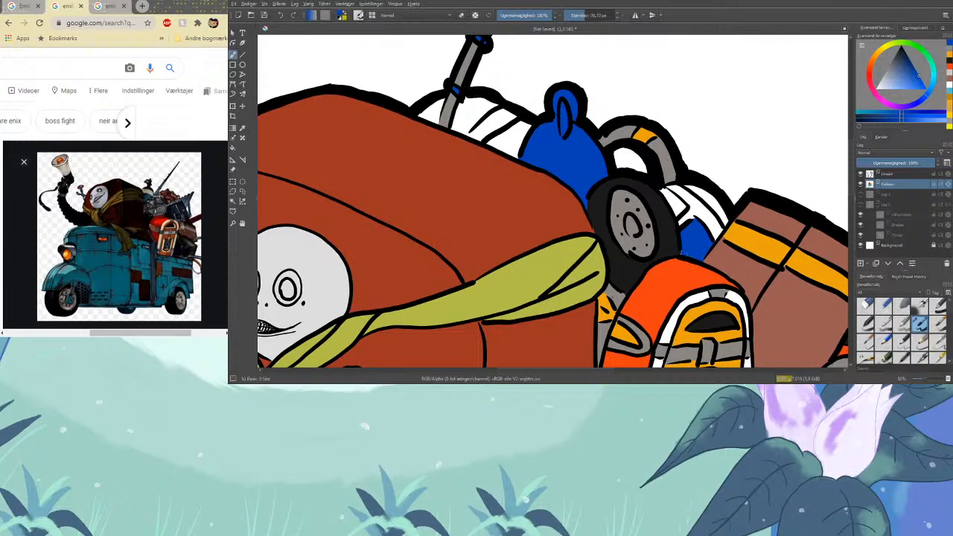
{"action": "mouse_move", "coordinate": [679, 202]}
{"action": "left_mouse_down"}
{"action": "mouse_move", "coordinate": [676, 210]}
{"action": "mouse_move", "coordinate": [664, 188]}
{"action": "mouse_move", "coordinate": [676, 213]}
{"action": "mouse_move", "coordinate": [665, 194]}
{"action": "mouse_move", "coordinate": [691, 185]}
{"action": "mouse_move", "coordinate": [726, 221]}
{"action": "left_mouse_up"}
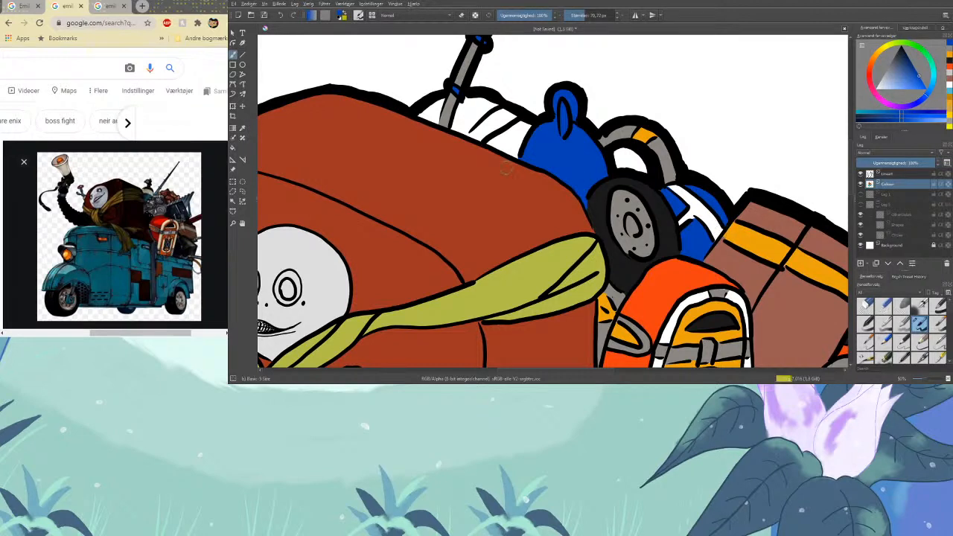
Sample the spare wheel's near-black tyre colour and touch up the tyre's edge beside the blue looped object
{"action": "left_click", "coordinate": [242, 127]}
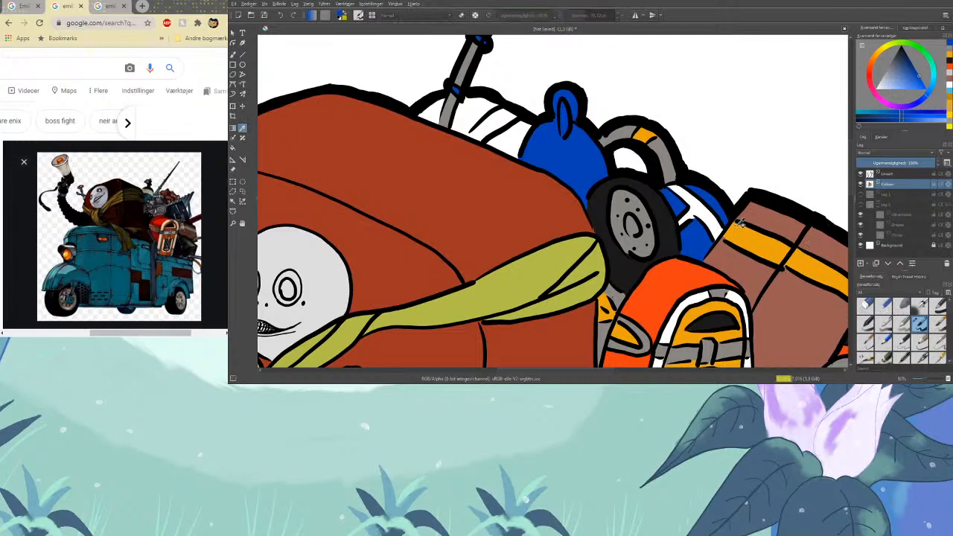
{"action": "left_click", "coordinate": [607, 200]}
{"action": "left_click", "coordinate": [233, 55]}
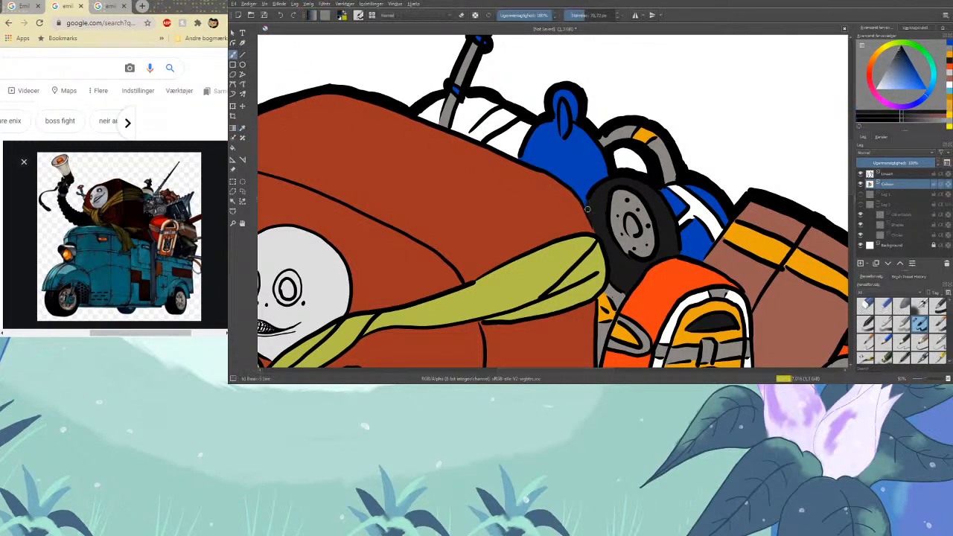
{"action": "left_click_drag", "start_coordinate": [588, 224], "coordinate": [593, 188]}
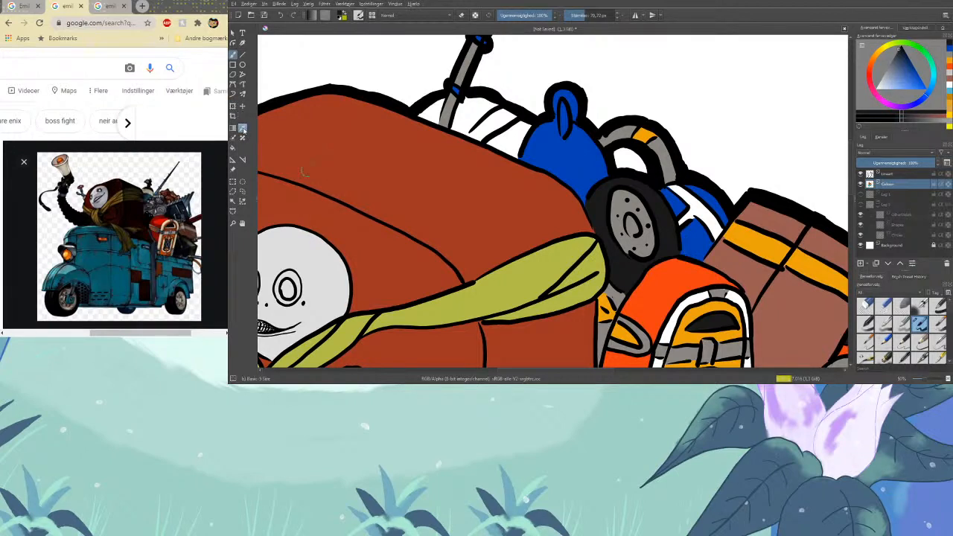
Sample the grey of the jukebox band and fill the crossing straps on the blue bundle beside the spare wheel
{"action": "left_click", "coordinate": [243, 129]}
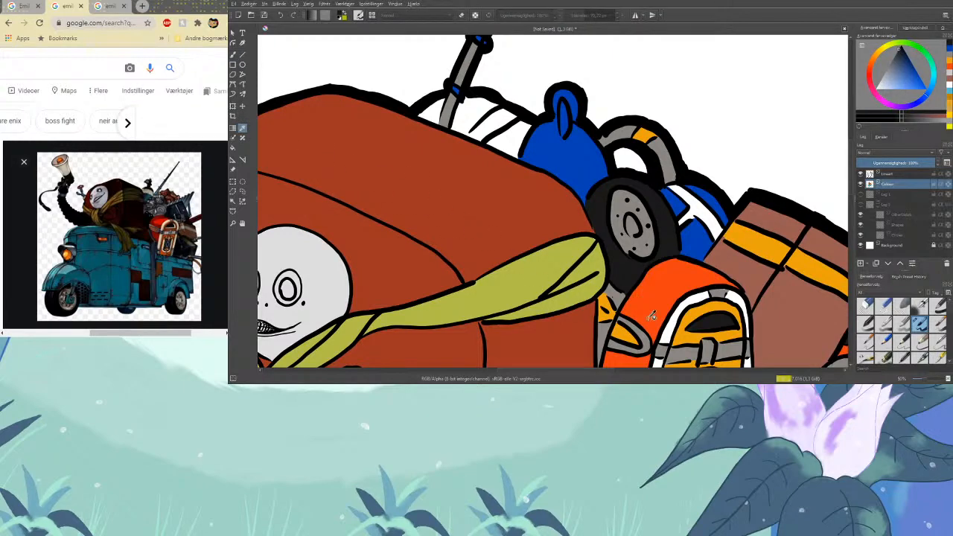
{"action": "mouse_move", "coordinate": [853, 179]}
{"action": "left_mouse_down"}
{"action": "mouse_move", "coordinate": [852, 189]}
{"action": "mouse_move", "coordinate": [852, 179]}
{"action": "left_mouse_up"}
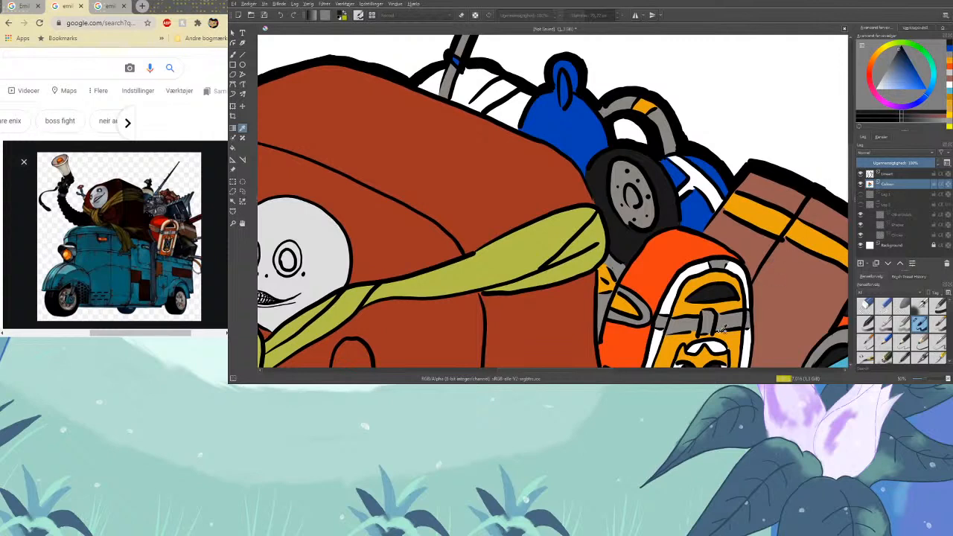
{"action": "left_click", "coordinate": [691, 320]}
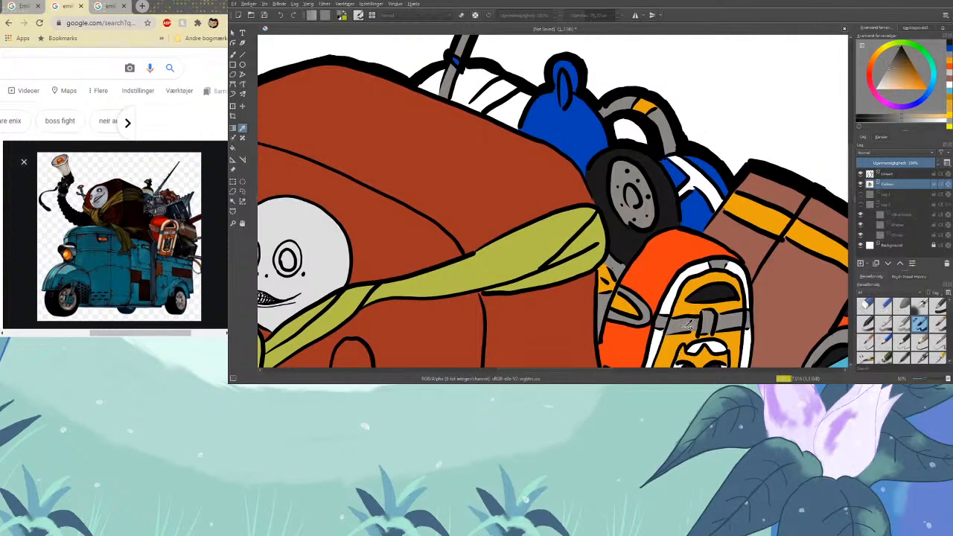
{"action": "left_click", "coordinate": [233, 54]}
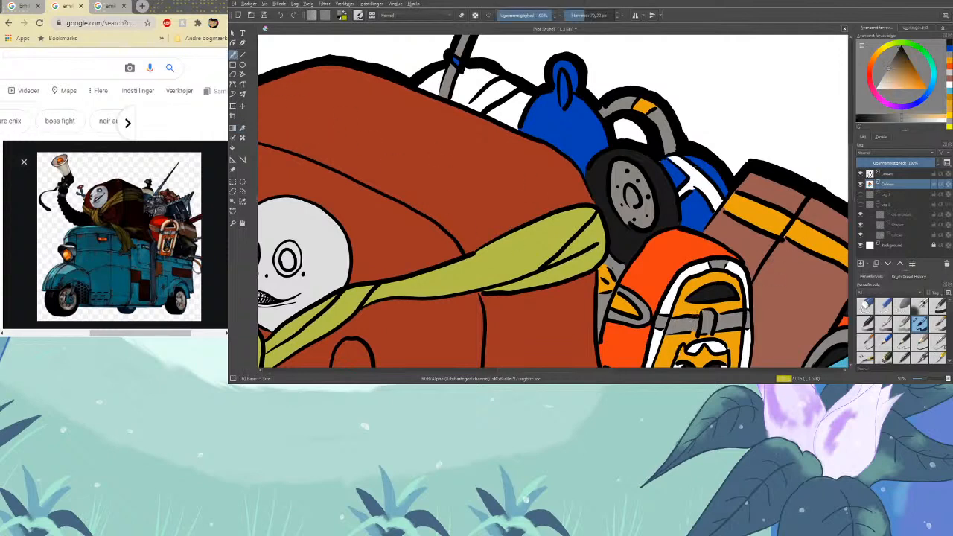
{"action": "mouse_move", "coordinate": [691, 173]}
{"action": "left_mouse_down"}
{"action": "mouse_move", "coordinate": [721, 202]}
{"action": "mouse_move", "coordinate": [680, 162]}
{"action": "mouse_move", "coordinate": [695, 182]}
{"action": "mouse_move", "coordinate": [685, 186]}
{"action": "left_mouse_up"}
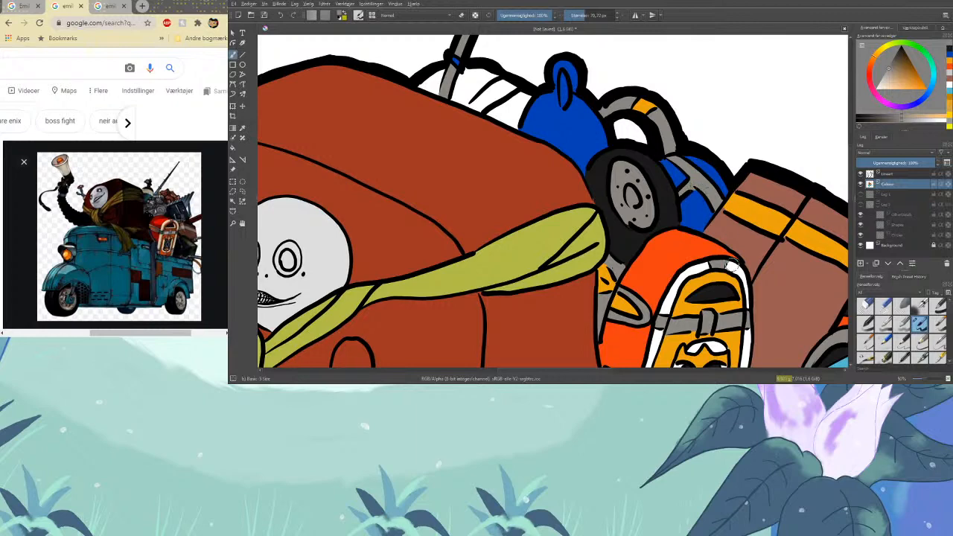
{"action": "left_click_drag", "start_coordinate": [733, 266], "coordinate": [730, 262]}
Sample the tyre's near-black and fill the ribbed rounded bundle around the antenna base, behind the red-brown load
{"action": "scroll", "coordinate": [615, 372], "scroll_direction": "left", "scroll_amount": 3}
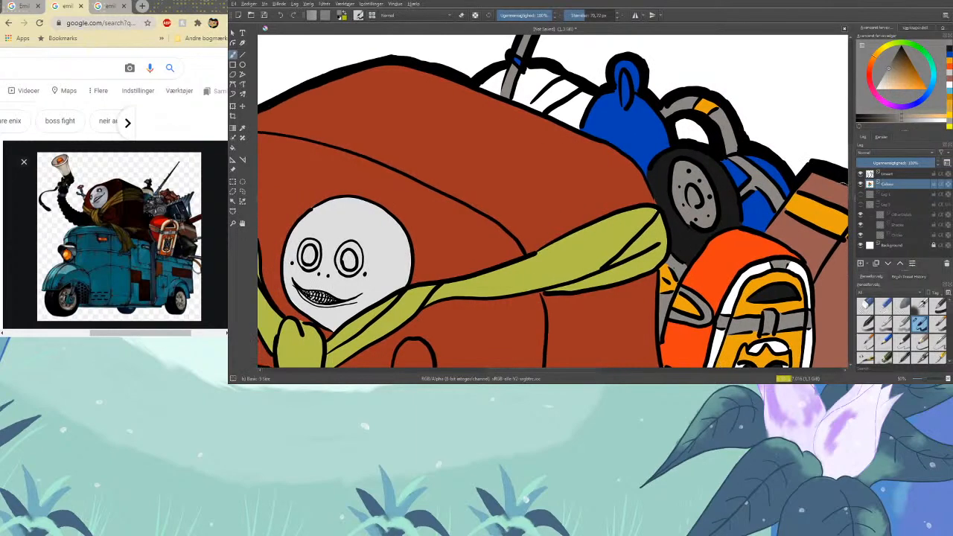
{"action": "scroll", "coordinate": [846, 182], "scroll_direction": "up", "scroll_amount": 3}
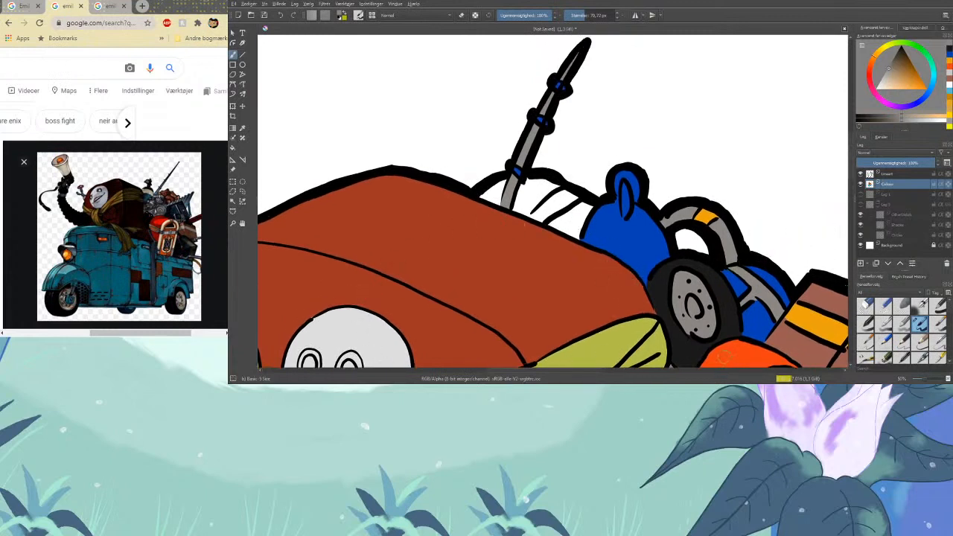
{"action": "left_click", "coordinate": [242, 128]}
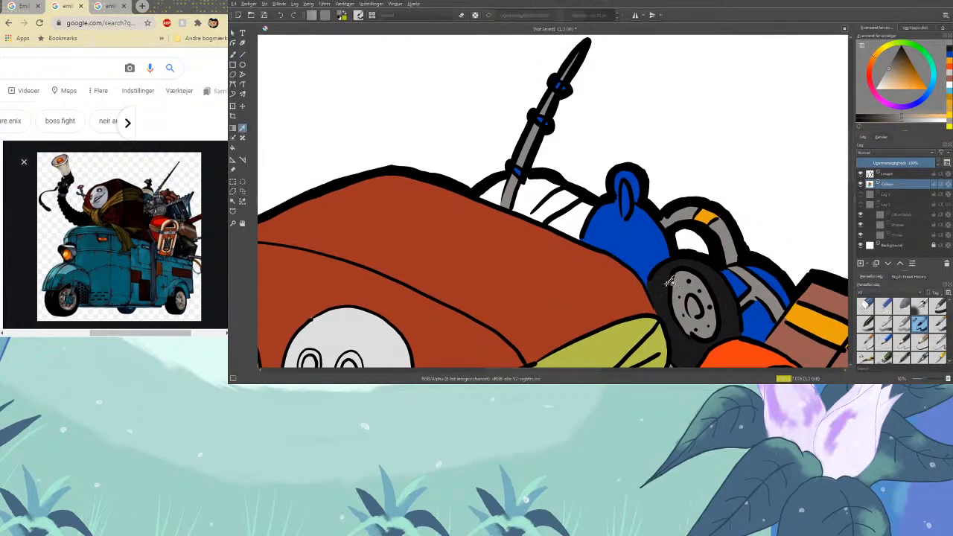
{"action": "left_click", "coordinate": [661, 273]}
{"action": "left_click", "coordinate": [233, 55]}
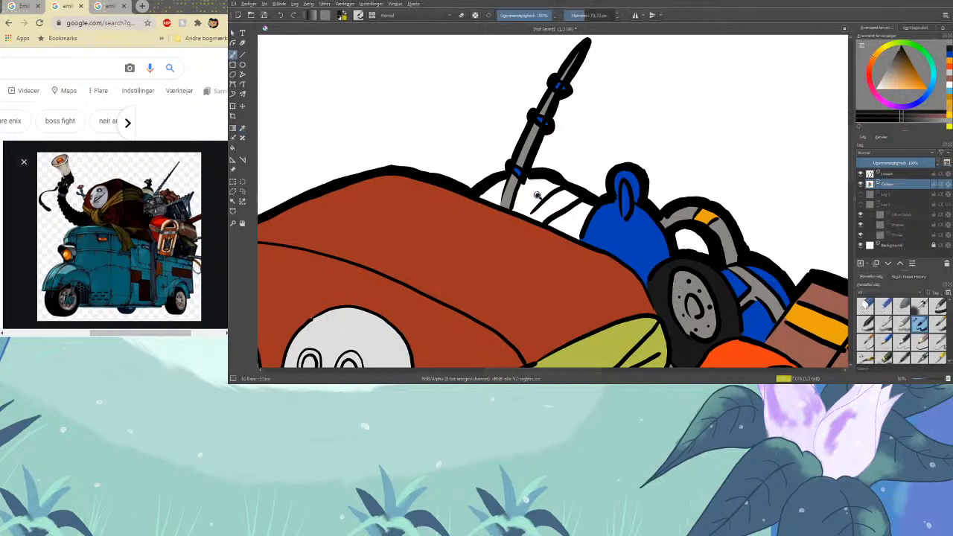
{"action": "mouse_move", "coordinate": [538, 196]}
{"action": "left_mouse_down"}
{"action": "mouse_move", "coordinate": [588, 207]}
{"action": "mouse_move", "coordinate": [564, 200]}
{"action": "mouse_move", "coordinate": [577, 210]}
{"action": "mouse_move", "coordinate": [591, 202]}
{"action": "mouse_move", "coordinate": [575, 203]}
{"action": "mouse_move", "coordinate": [576, 237]}
{"action": "mouse_move", "coordinate": [572, 221]}
{"action": "mouse_move", "coordinate": [548, 222]}
{"action": "mouse_move", "coordinate": [568, 232]}
{"action": "mouse_move", "coordinate": [531, 201]}
{"action": "mouse_move", "coordinate": [539, 218]}
{"action": "mouse_move", "coordinate": [517, 209]}
{"action": "mouse_move", "coordinate": [531, 179]}
{"action": "mouse_move", "coordinate": [529, 194]}
{"action": "mouse_move", "coordinate": [538, 181]}
{"action": "mouse_move", "coordinate": [557, 190]}
{"action": "mouse_move", "coordinate": [495, 186]}
{"action": "left_mouse_up"}
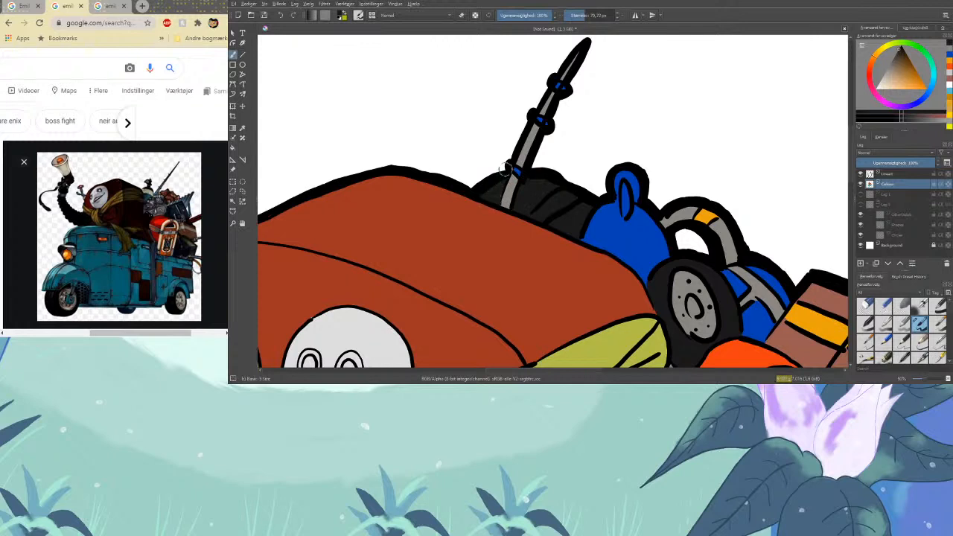
Sample the arched object's yellow-orange and fill one diagonal band on the dark bundle beside the antenna
{"action": "left_click", "coordinate": [242, 128]}
{"action": "left_click", "coordinate": [711, 214]}
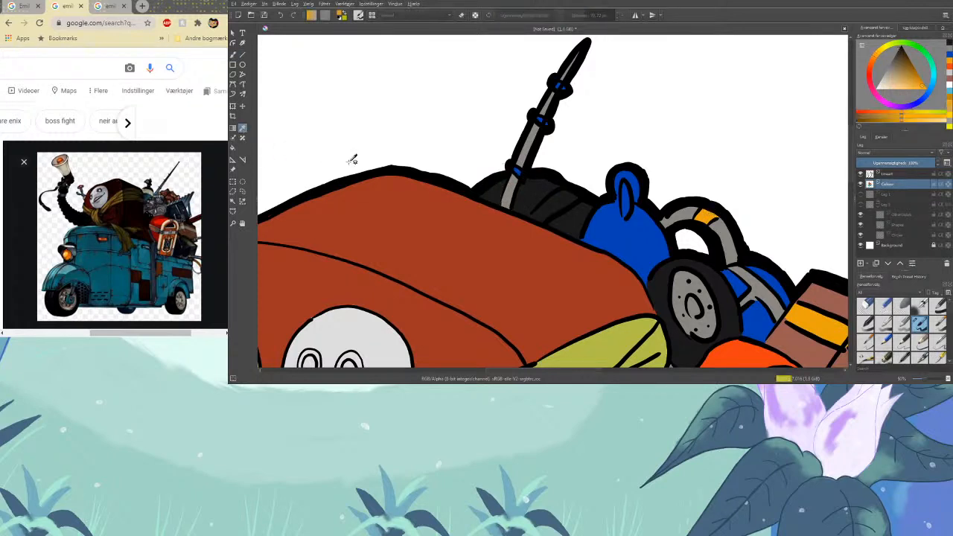
{"action": "key", "text": "b"}
{"action": "mouse_move", "coordinate": [546, 213]}
{"action": "left_mouse_down"}
{"action": "mouse_move", "coordinate": [552, 201]}
{"action": "mouse_move", "coordinate": [534, 217]}
{"action": "mouse_move", "coordinate": [570, 191]}
{"action": "mouse_move", "coordinate": [541, 220]}
{"action": "left_mouse_up"}
Save the coloured truck drawing as Emil.kra
{"action": "scroll", "coordinate": [810, 197], "scroll_direction": "down", "scroll_amount": 2}
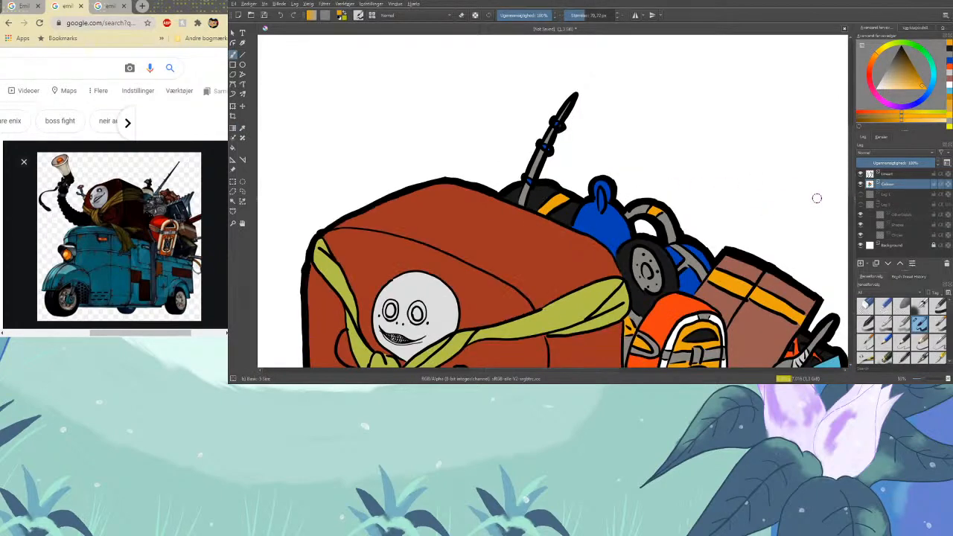
{"action": "scroll", "coordinate": [818, 197], "scroll_direction": "down", "scroll_amount": 3}
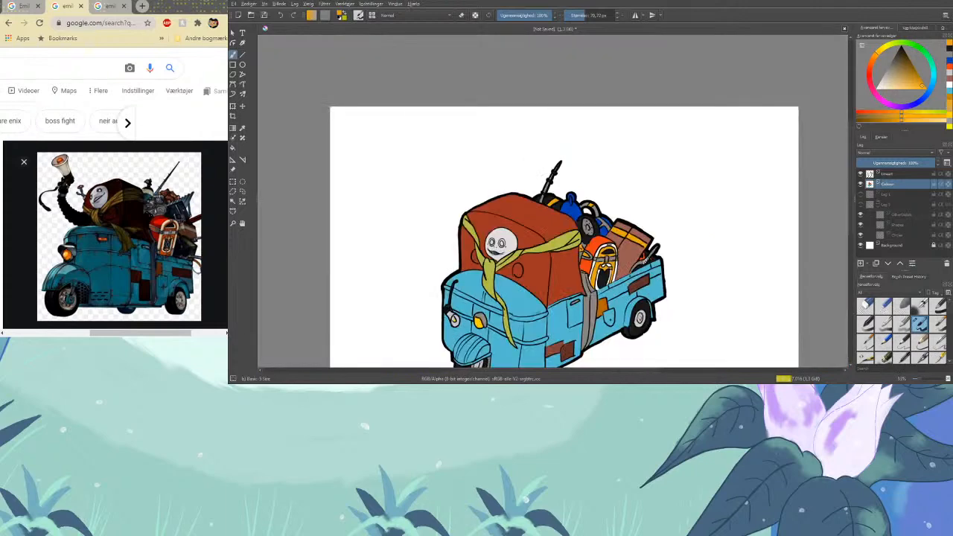
{"action": "scroll", "coordinate": [820, 229], "scroll_direction": "down", "scroll_amount": 3}
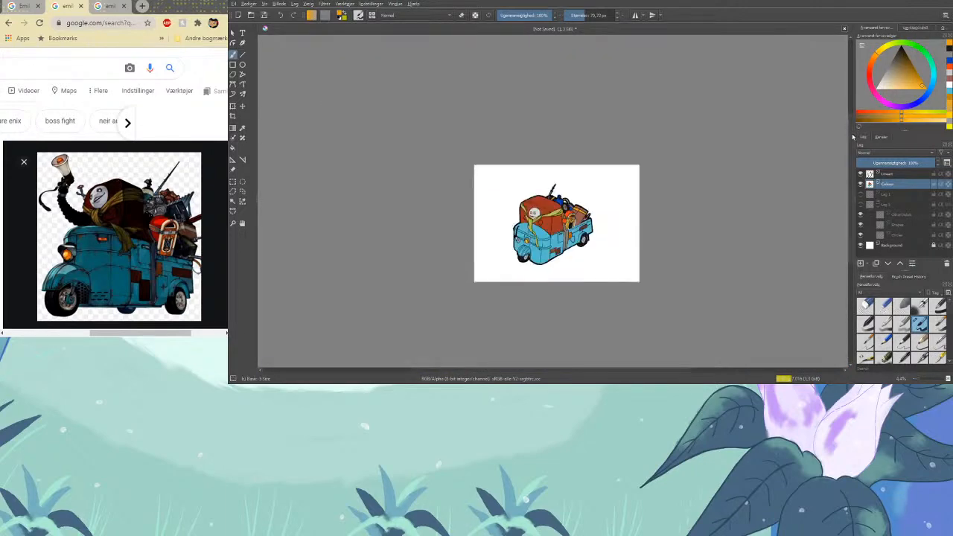
{"action": "key", "text": "ctrl+plus"}
{"action": "key", "text": "ctrl+plus"}
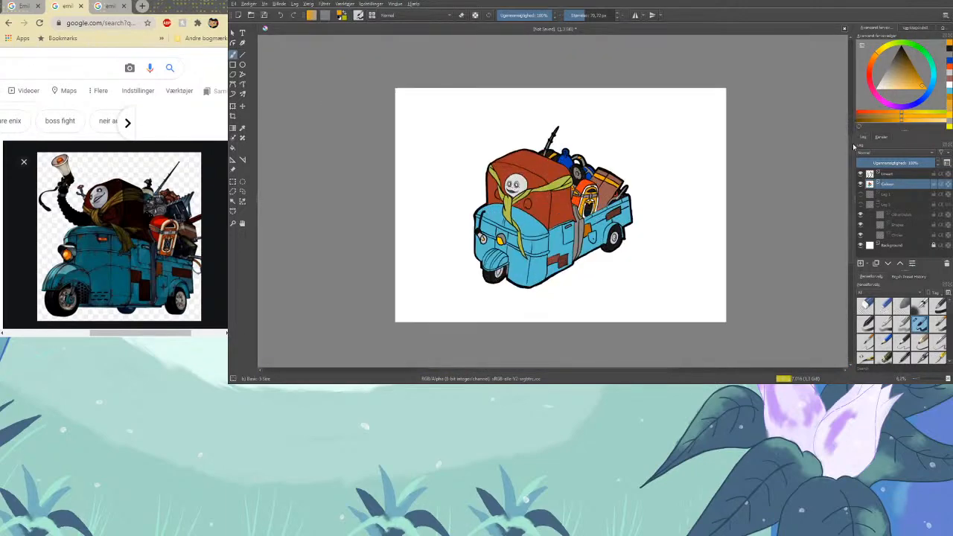
{"action": "key", "text": "ctrl+plus"}
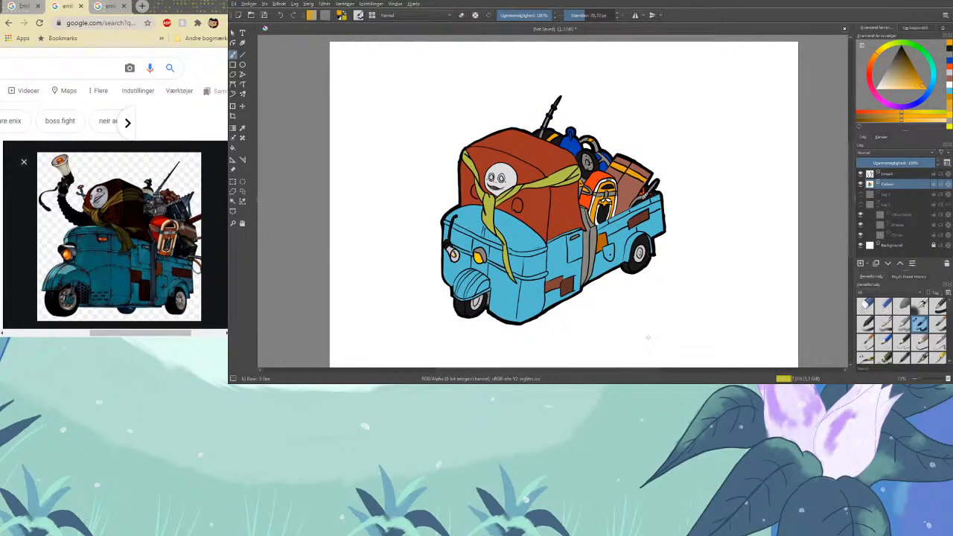
{"action": "key", "text": "ctrl+s"}
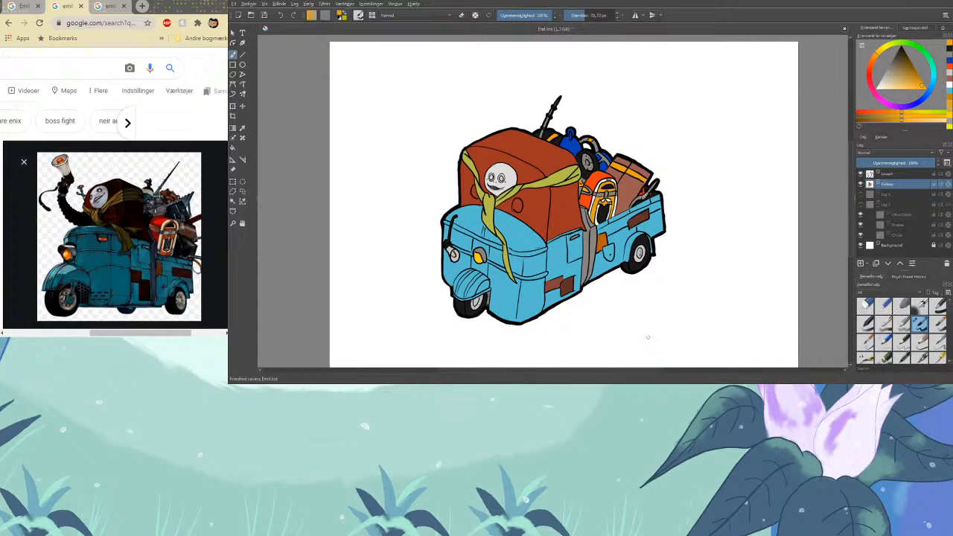
Add a new paint layer and place it between the line art layer and the Colour layer
{"action": "left_click", "coordinate": [861, 262]}
{"action": "left_click_drag", "start_coordinate": [903, 185], "coordinate": [900, 206]}
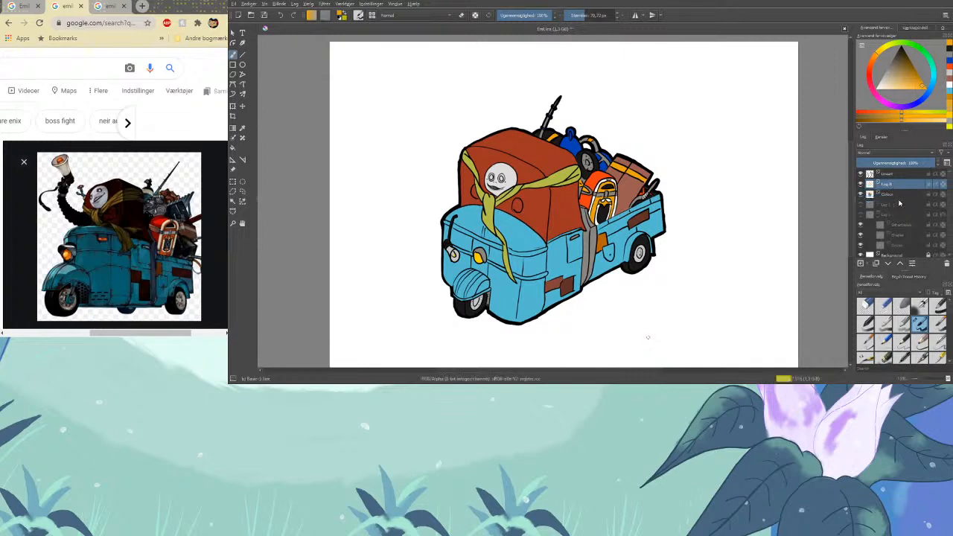
{"action": "double_click", "coordinate": [901, 195]}
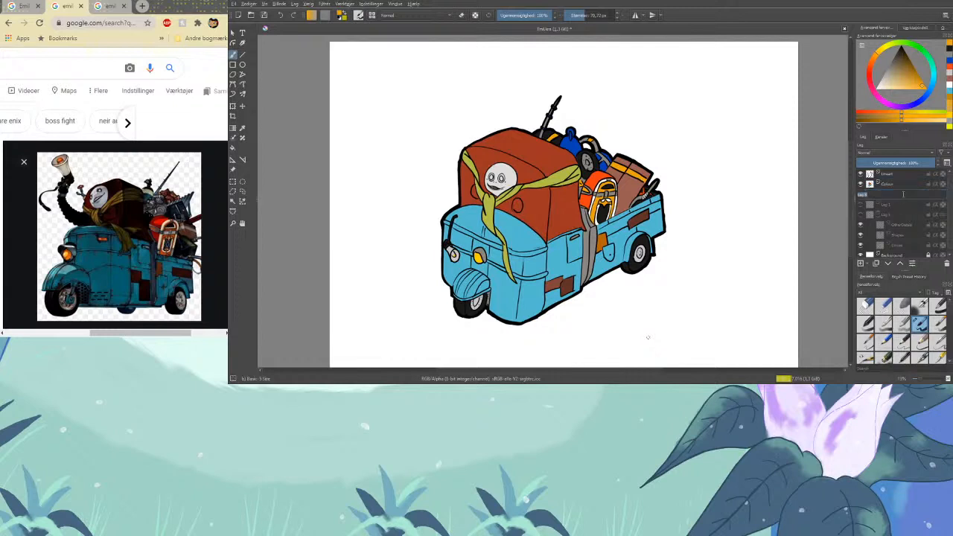
{"action": "left_click", "coordinate": [905, 203]}
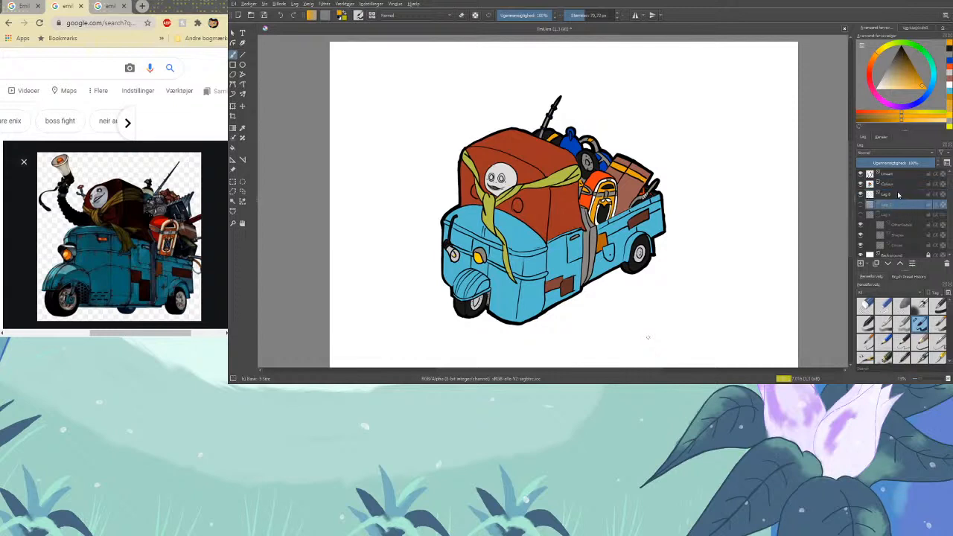
{"action": "left_click", "coordinate": [901, 196]}
{"action": "left_click_drag", "start_coordinate": [901, 196], "coordinate": [905, 184]}
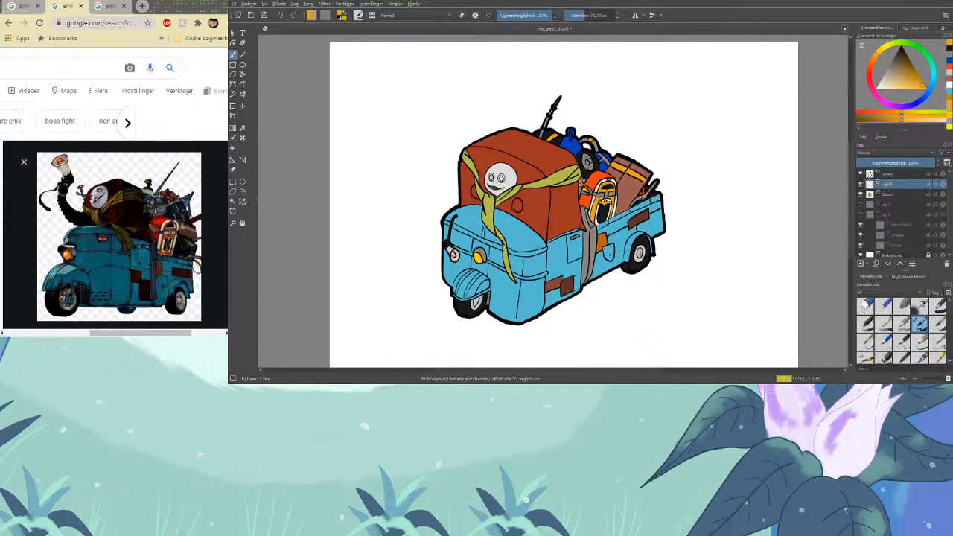
Lower the new layer's opacity to 20% and choose black as the shading colour
{"action": "left_click_drag", "start_coordinate": [868, 162], "coordinate": [870, 162]}
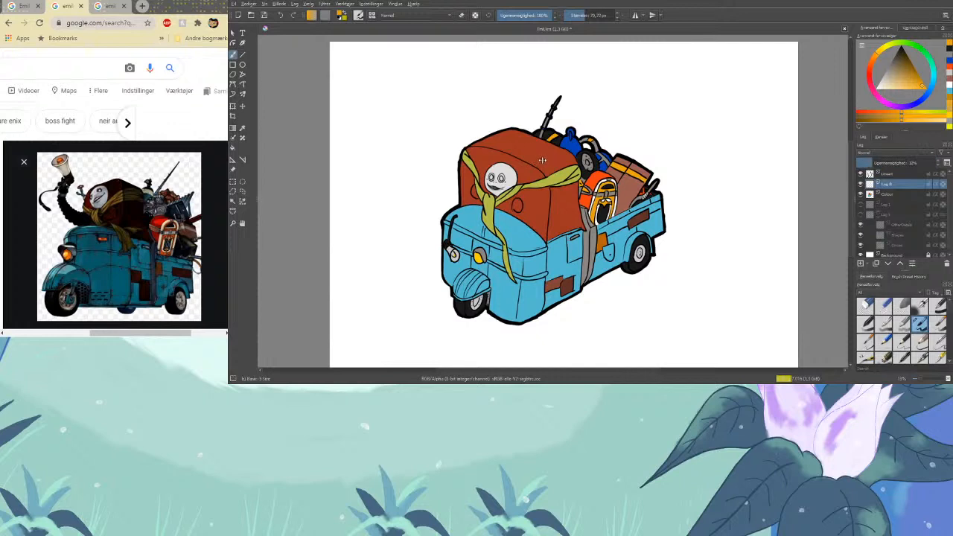
{"action": "left_click", "coordinate": [896, 76]}
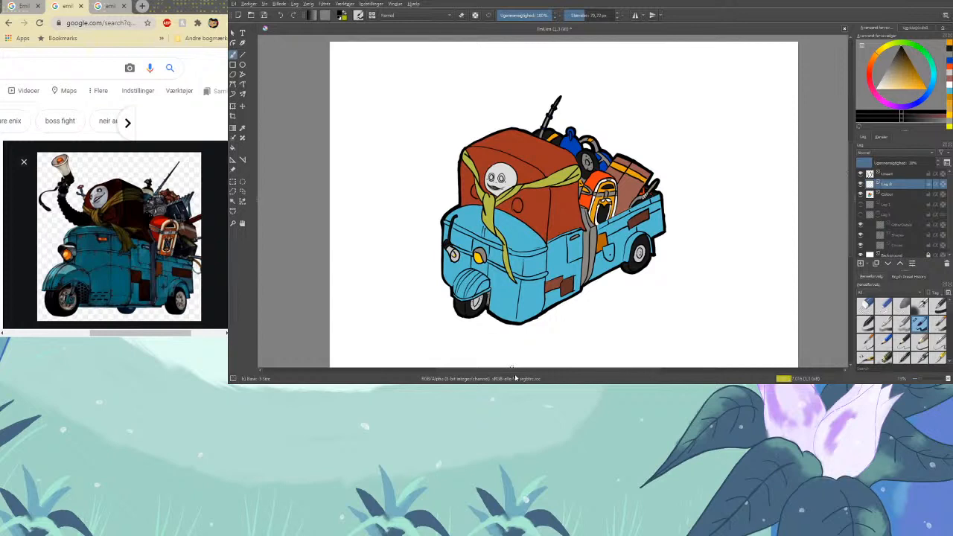
{"action": "left_click", "coordinate": [234, 203]}
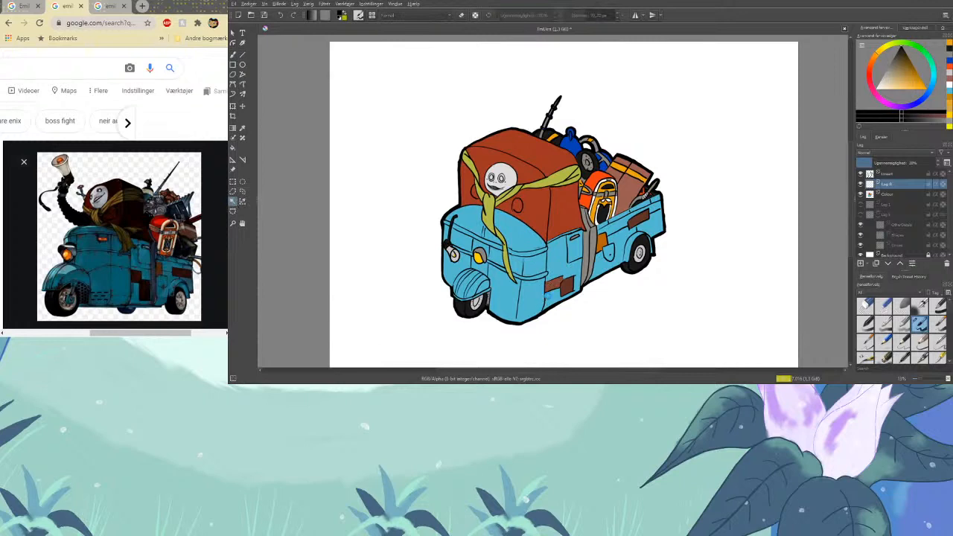
{"action": "left_click", "coordinate": [548, 296]}
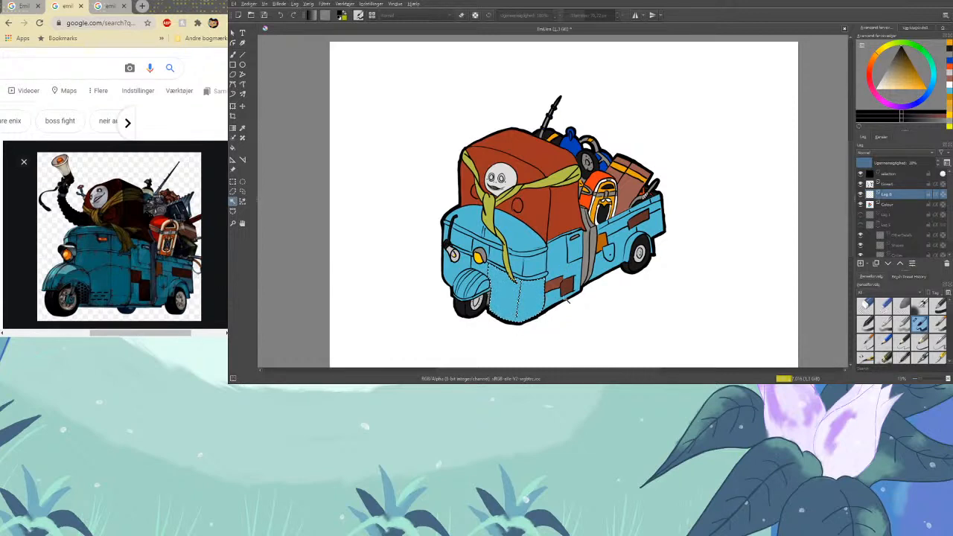
{"action": "left_click", "coordinate": [565, 298]}
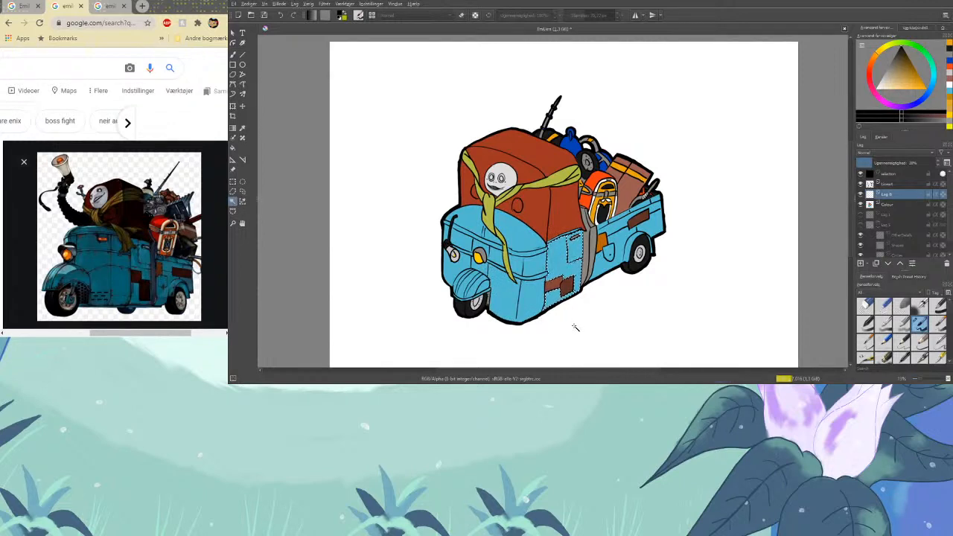
{"action": "left_click", "coordinate": [233, 183]}
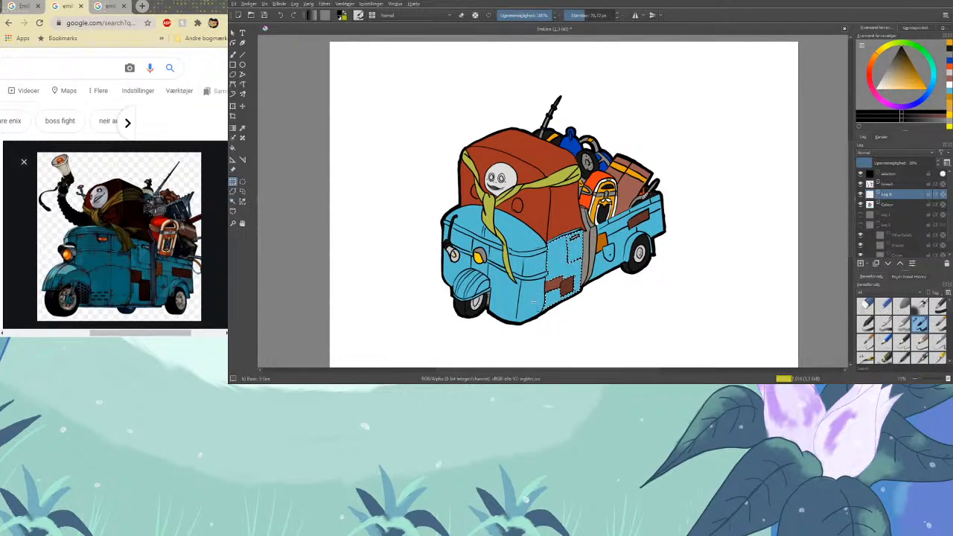
{"action": "left_click", "coordinate": [236, 201]}
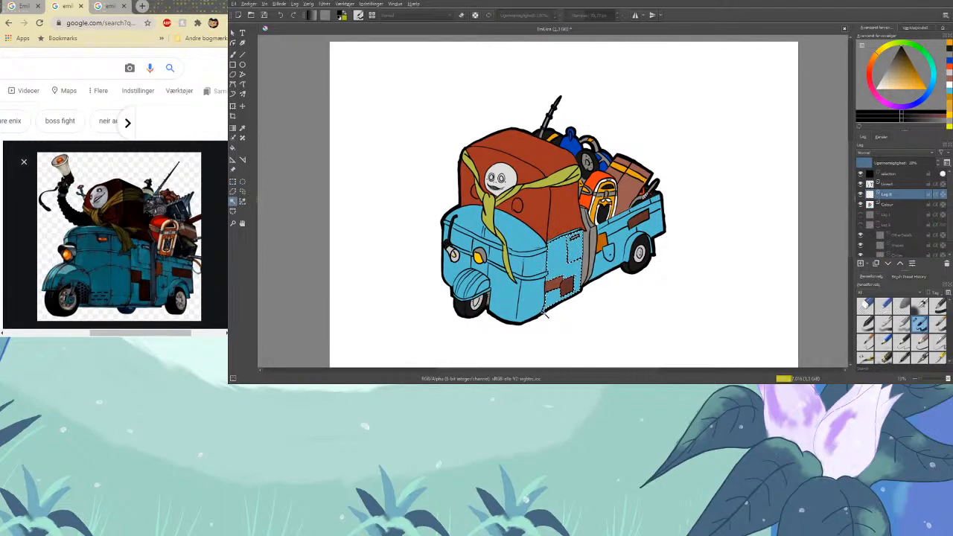
{"action": "left_click", "coordinate": [543, 316]}
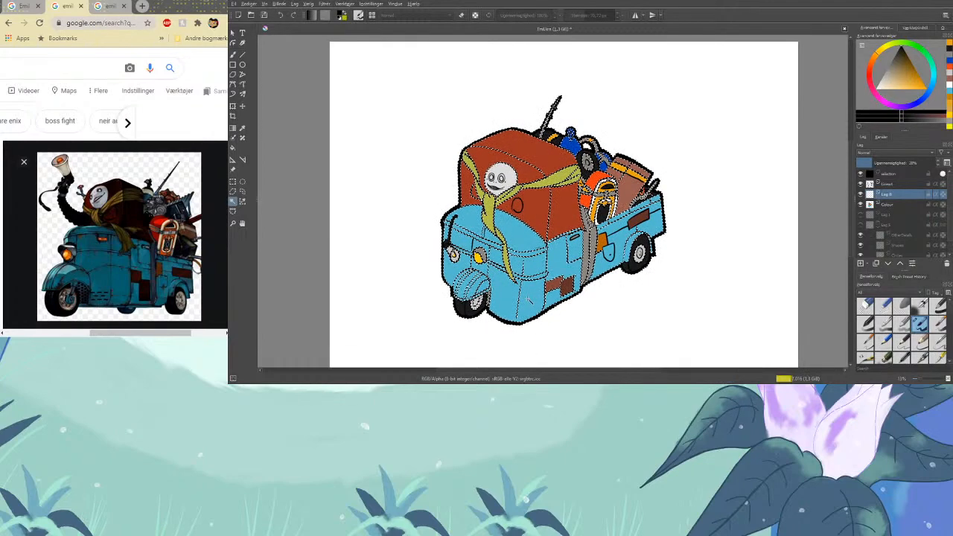
{"action": "key", "text": "ctrl+shift+a"}
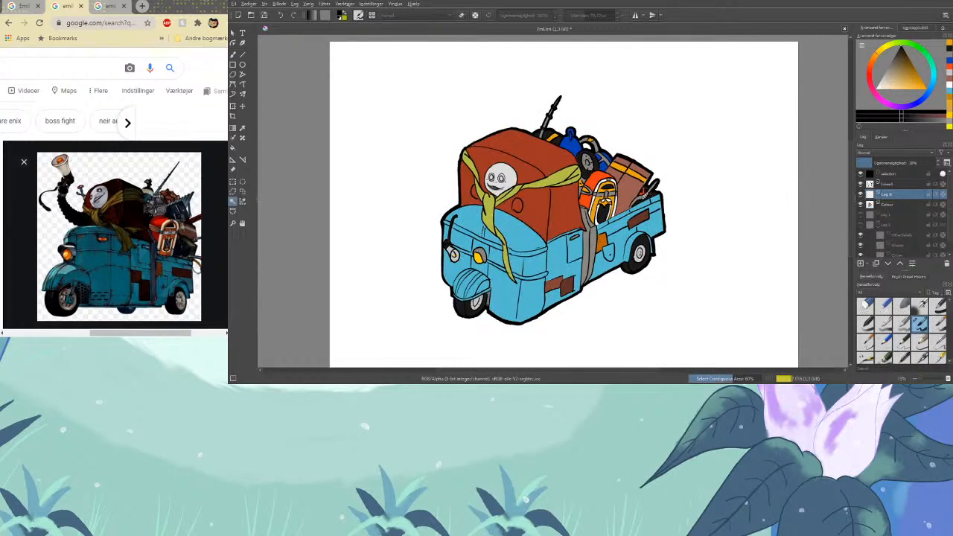
{"action": "left_click", "coordinate": [560, 342]}
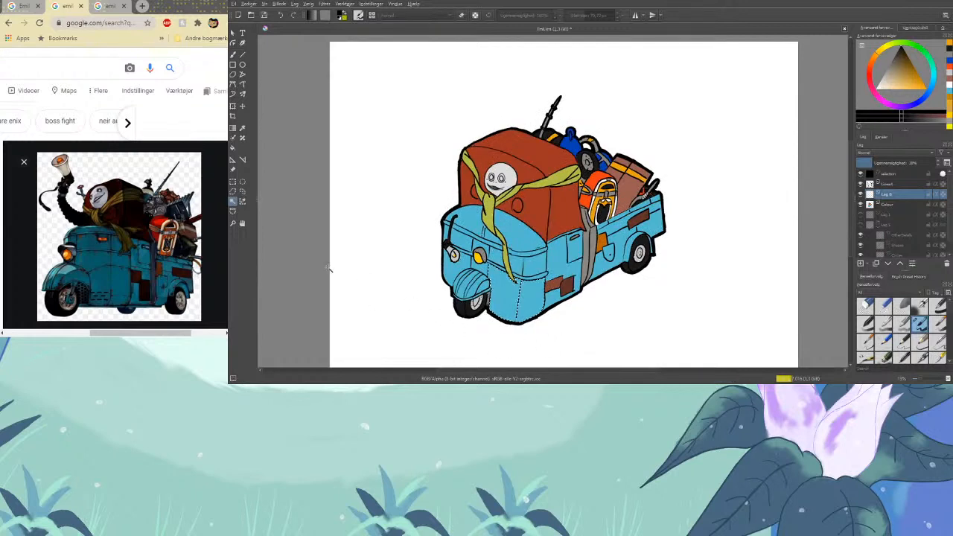
{"action": "left_click", "coordinate": [242, 192]}
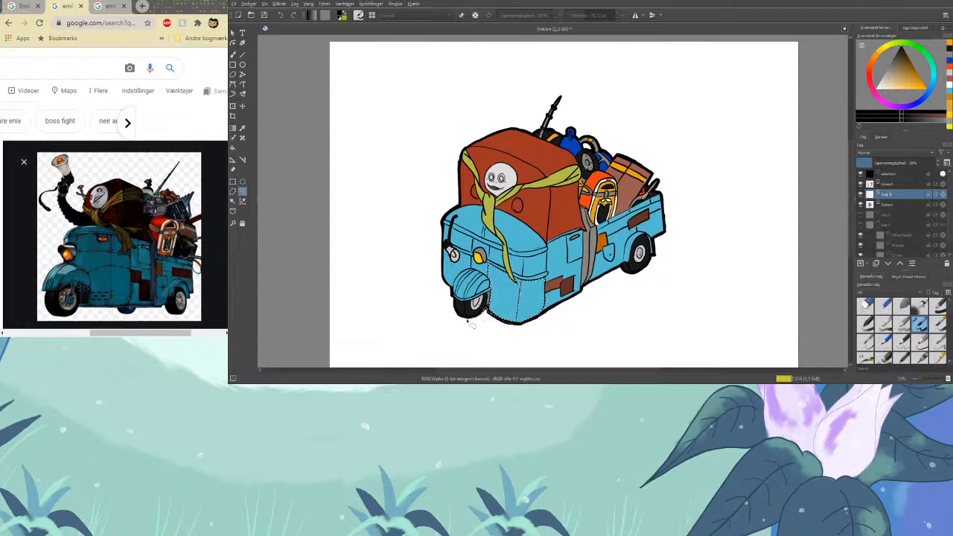
{"action": "left_click_drag", "start_coordinate": [459, 318], "coordinate": [449, 292]}
{"action": "mouse_move", "coordinate": [436, 264]}
{"action": "left_mouse_down"}
{"action": "mouse_move", "coordinate": [448, 311]}
{"action": "mouse_move", "coordinate": [481, 329]}
{"action": "mouse_move", "coordinate": [583, 314]}
{"action": "mouse_move", "coordinate": [673, 257]}
{"action": "mouse_move", "coordinate": [681, 230]}
{"action": "mouse_move", "coordinate": [667, 173]}
{"action": "mouse_move", "coordinate": [648, 144]}
{"action": "mouse_move", "coordinate": [565, 90]}
{"action": "mouse_move", "coordinate": [515, 98]}
{"action": "mouse_move", "coordinate": [466, 140]}
{"action": "mouse_move", "coordinate": [437, 183]}
{"action": "mouse_move", "coordinate": [430, 220]}
{"action": "mouse_move", "coordinate": [440, 296]}
{"action": "left_mouse_up"}
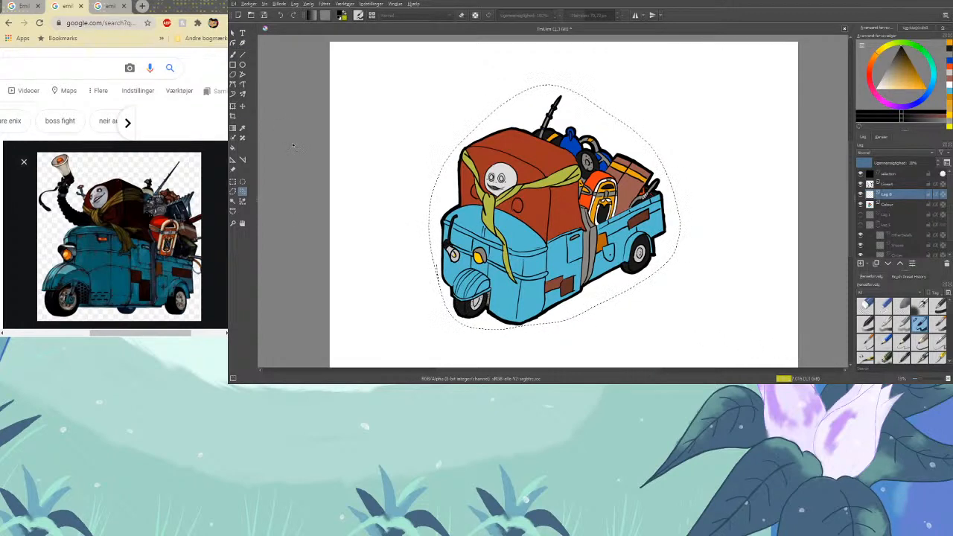
{"action": "left_click", "coordinate": [903, 175]}
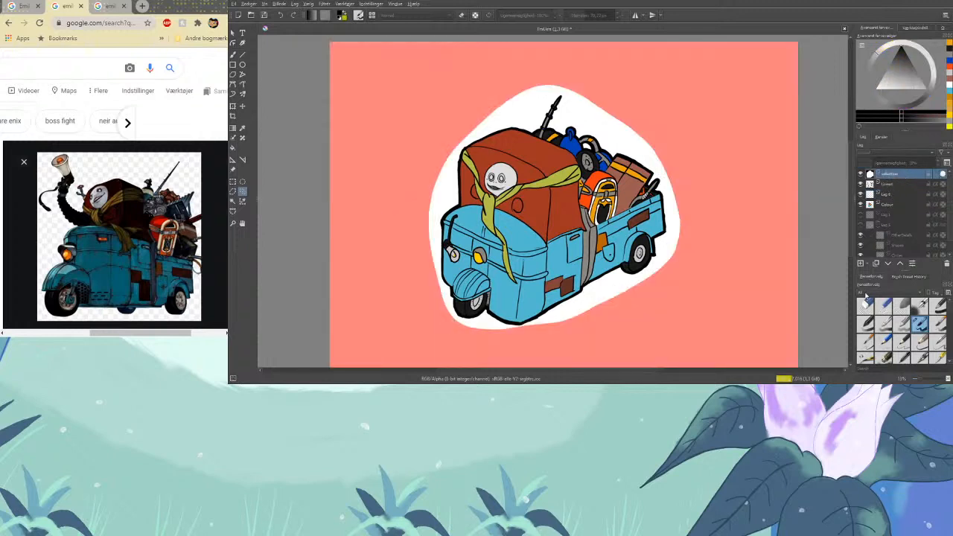
{"action": "key", "text": "ctrl+shift+a"}
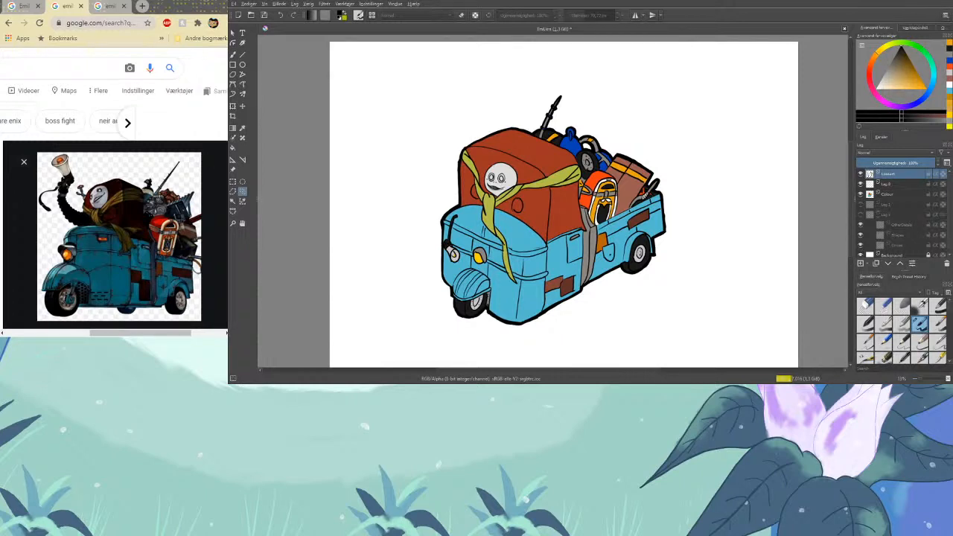
Paint shadow on the new layer with an enlarged brush, along the lower cab front, lower side panels and rear wheel
{"action": "left_click", "coordinate": [897, 184]}
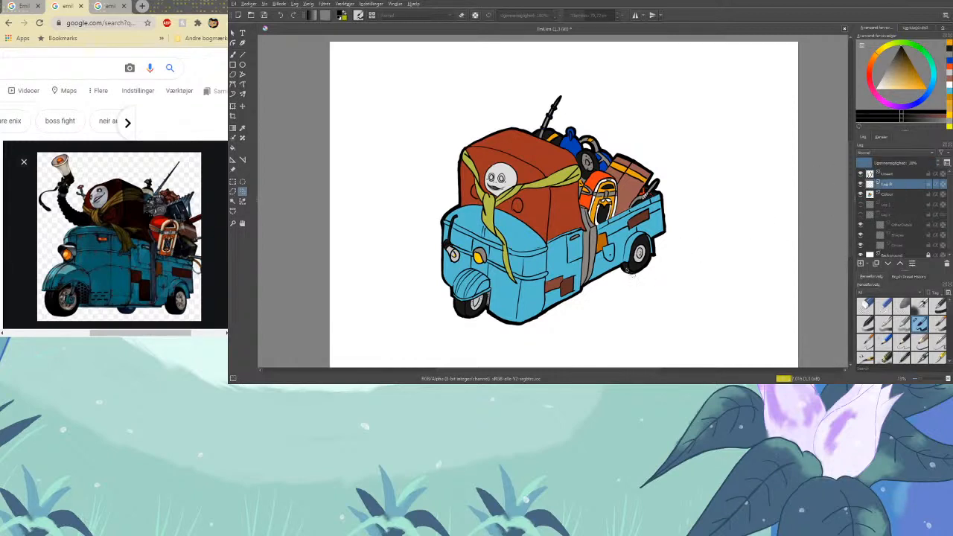
{"action": "left_click", "coordinate": [233, 55]}
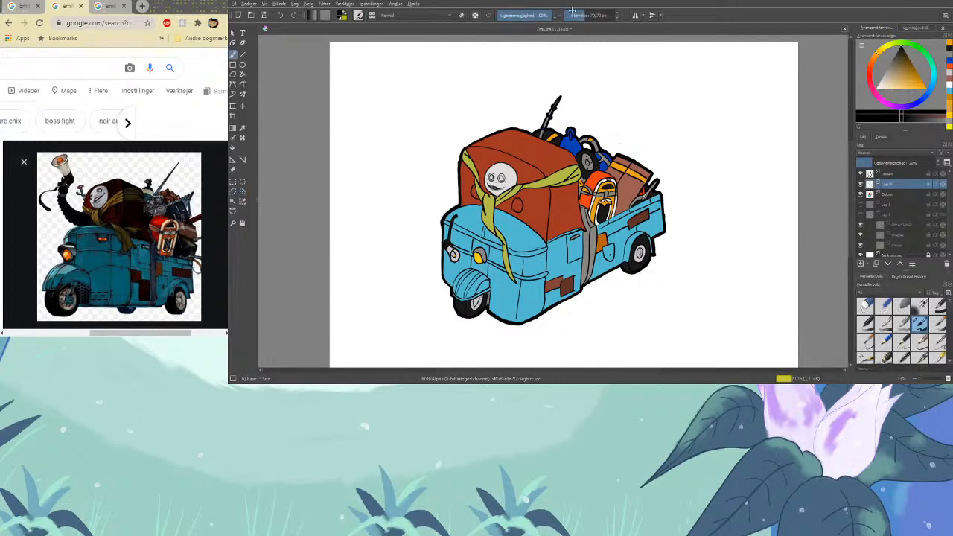
{"action": "left_click_drag", "start_coordinate": [572, 10], "coordinate": [595, 14]}
{"action": "mouse_move", "coordinate": [450, 273]}
{"action": "left_mouse_down"}
{"action": "mouse_move", "coordinate": [501, 302]}
{"action": "mouse_move", "coordinate": [541, 299]}
{"action": "mouse_move", "coordinate": [530, 310]}
{"action": "mouse_move", "coordinate": [492, 304]}
{"action": "mouse_move", "coordinate": [525, 320]}
{"action": "left_mouse_up"}
{"action": "key", "text": "ctrl+z"}
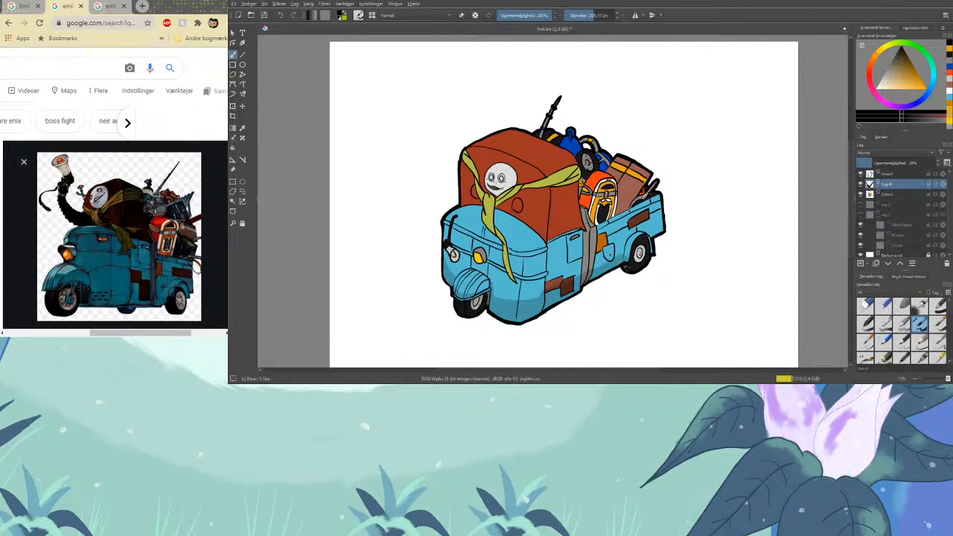
{"action": "mouse_move", "coordinate": [627, 269]}
{"action": "left_mouse_down"}
{"action": "mouse_move", "coordinate": [643, 268]}
{"action": "mouse_move", "coordinate": [648, 259]}
{"action": "mouse_move", "coordinate": [634, 268]}
{"action": "mouse_move", "coordinate": [649, 237]}
{"action": "left_mouse_up"}
{"action": "left_click_drag", "start_coordinate": [619, 254], "coordinate": [602, 262]}
{"action": "left_click_drag", "start_coordinate": [589, 269], "coordinate": [573, 278]}
{"action": "left_click_drag", "start_coordinate": [560, 282], "coordinate": [531, 297]}
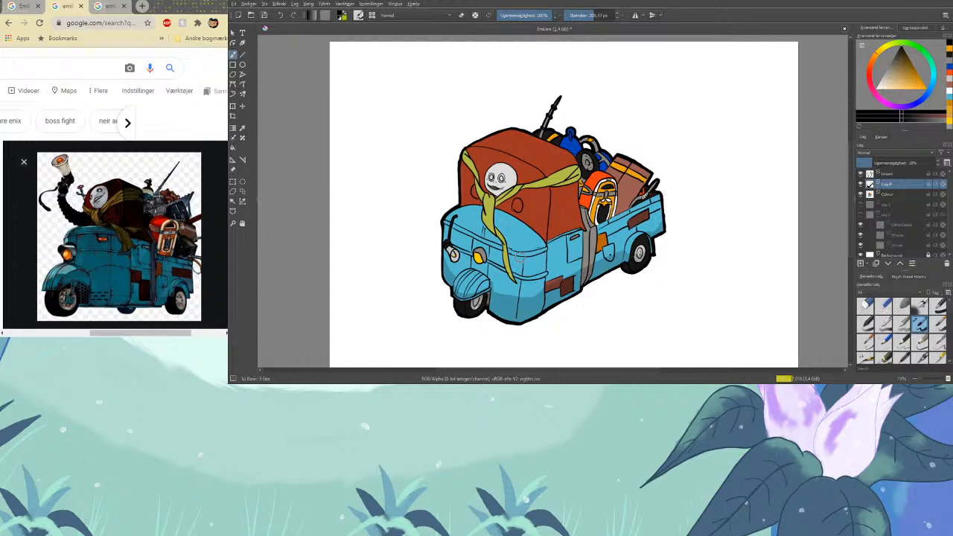
Clean up the shadow edges on the lower front of the cab, alternating between the eraser and the brush
{"action": "key", "text": "slash"}
{"action": "left_click_drag", "start_coordinate": [445, 261], "coordinate": [444, 273]}
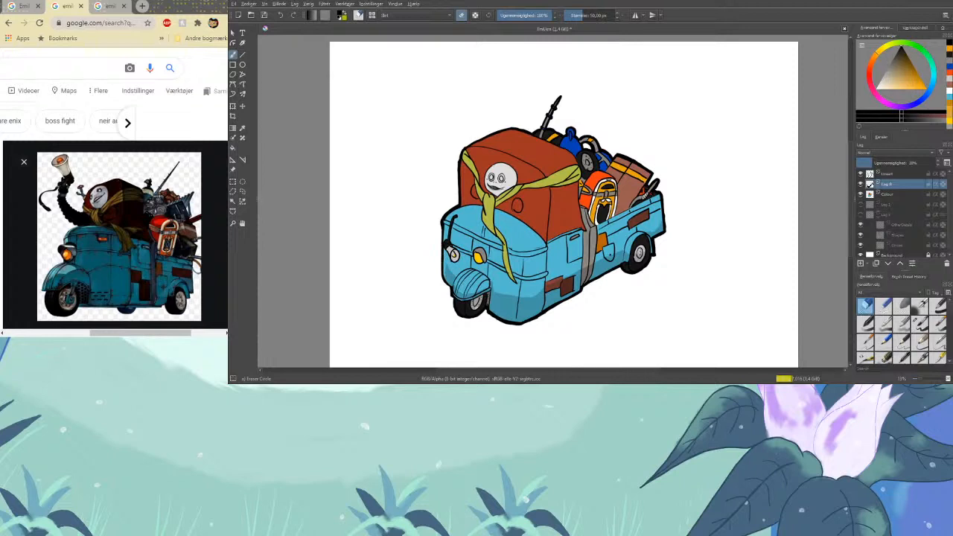
{"action": "key", "text": "slash"}
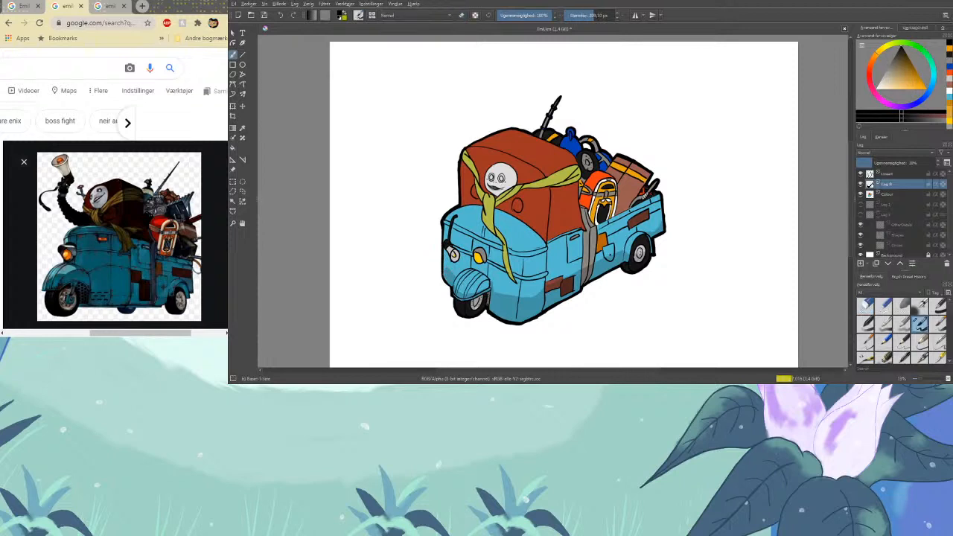
{"action": "key", "text": "slash"}
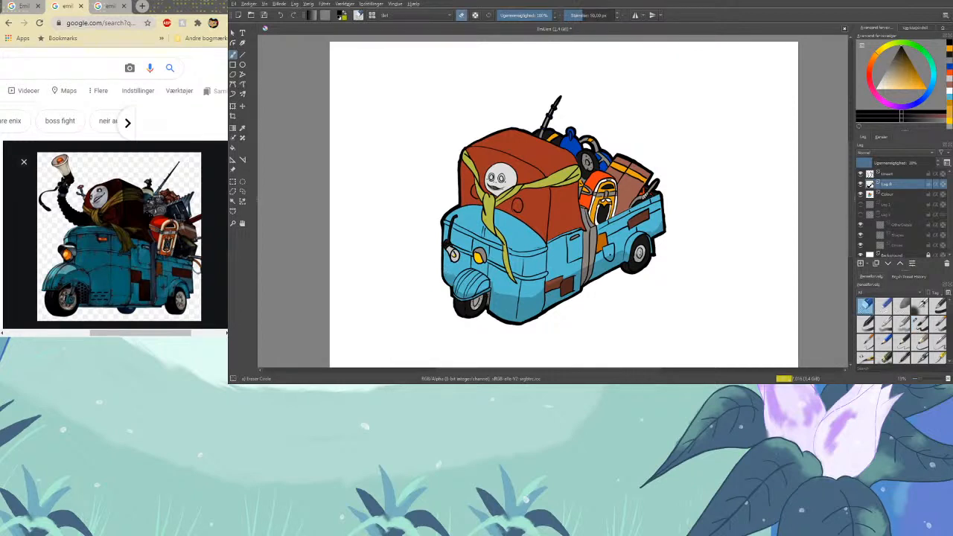
{"action": "key", "text": "slash"}
{"action": "key", "text": "slash"}
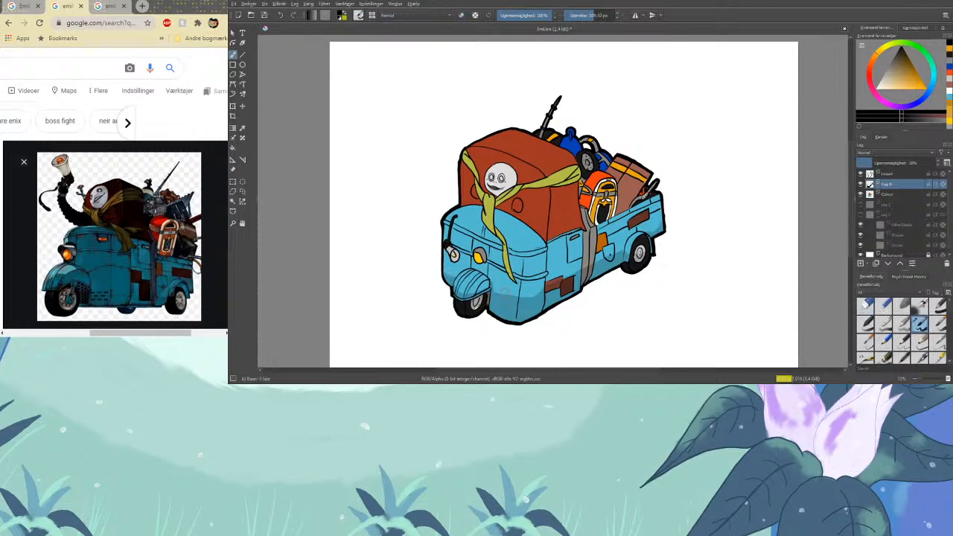
{"action": "key", "text": "slash"}
{"action": "key", "text": "slash"}
{"action": "key", "text": "slash"}
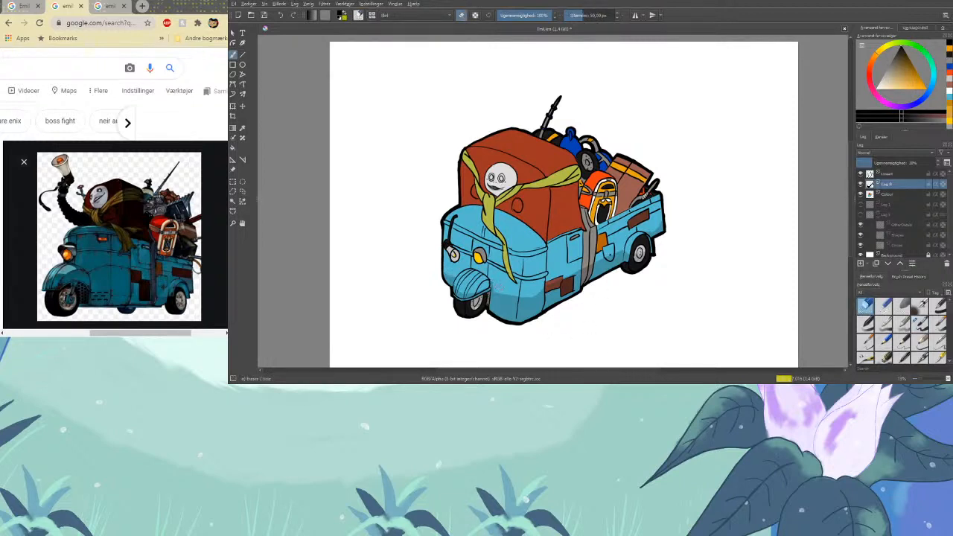
Extend the shadow diagonally up the cab's front corner and across the blue side panels to the grey strap
{"action": "left_click_drag", "start_coordinate": [495, 280], "coordinate": [534, 255]}
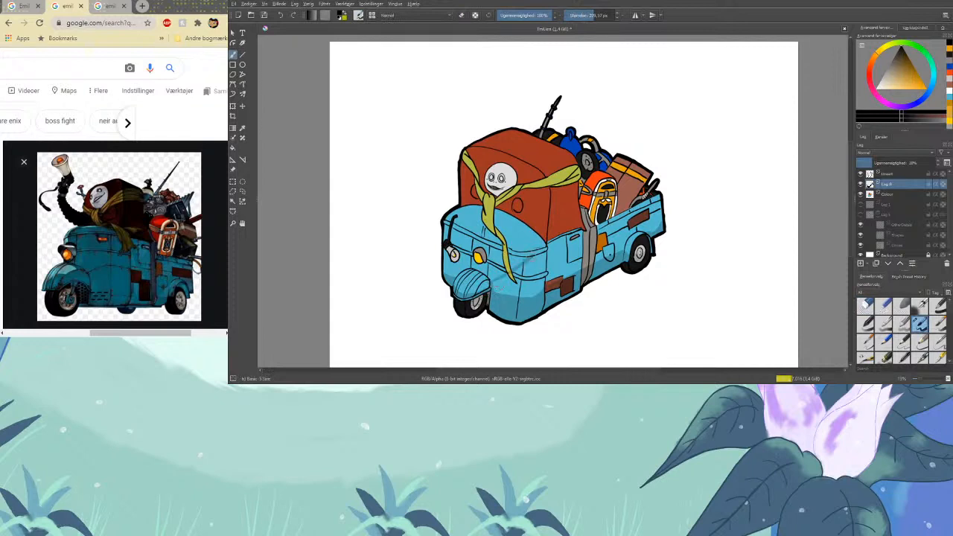
{"action": "mouse_move", "coordinate": [495, 288]}
{"action": "left_mouse_down"}
{"action": "mouse_move", "coordinate": [524, 267]}
{"action": "mouse_move", "coordinate": [525, 277]}
{"action": "mouse_move", "coordinate": [551, 278]}
{"action": "mouse_move", "coordinate": [558, 255]}
{"action": "mouse_move", "coordinate": [546, 252]}
{"action": "mouse_move", "coordinate": [577, 236]}
{"action": "left_mouse_up"}
{"action": "mouse_move", "coordinate": [553, 272]}
{"action": "left_mouse_down"}
{"action": "mouse_move", "coordinate": [587, 244]}
{"action": "mouse_move", "coordinate": [606, 249]}
{"action": "mouse_move", "coordinate": [613, 236]}
{"action": "left_mouse_up"}
{"action": "left_click_drag", "start_coordinate": [581, 247], "coordinate": [606, 228]}
Shade the side face of the red-brown load and the scarf end over it, tidying the shadow edge with the eraser
{"action": "mouse_move", "coordinate": [578, 240]}
{"action": "left_mouse_down"}
{"action": "mouse_move", "coordinate": [589, 231]}
{"action": "mouse_move", "coordinate": [553, 220]}
{"action": "mouse_move", "coordinate": [555, 195]}
{"action": "left_mouse_up"}
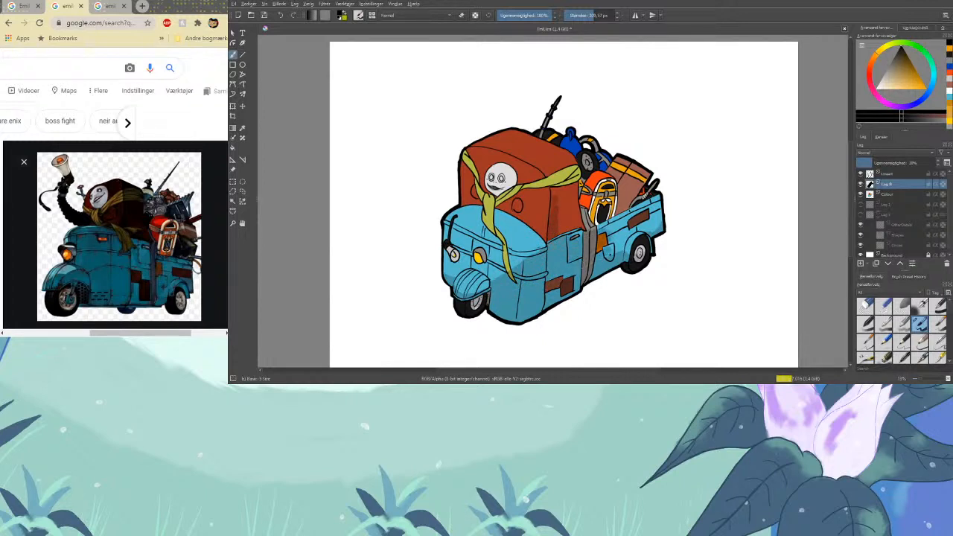
{"action": "mouse_move", "coordinate": [545, 243]}
{"action": "left_mouse_down"}
{"action": "mouse_move", "coordinate": [551, 177]}
{"action": "mouse_move", "coordinate": [572, 162]}
{"action": "mouse_move", "coordinate": [577, 184]}
{"action": "mouse_move", "coordinate": [557, 183]}
{"action": "mouse_move", "coordinate": [571, 171]}
{"action": "left_mouse_up"}
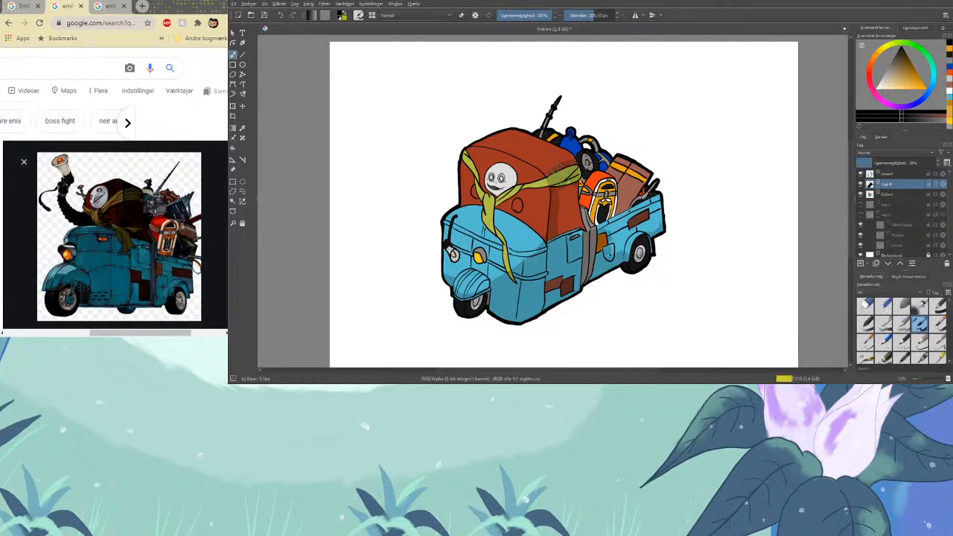
{"action": "key", "text": "e"}
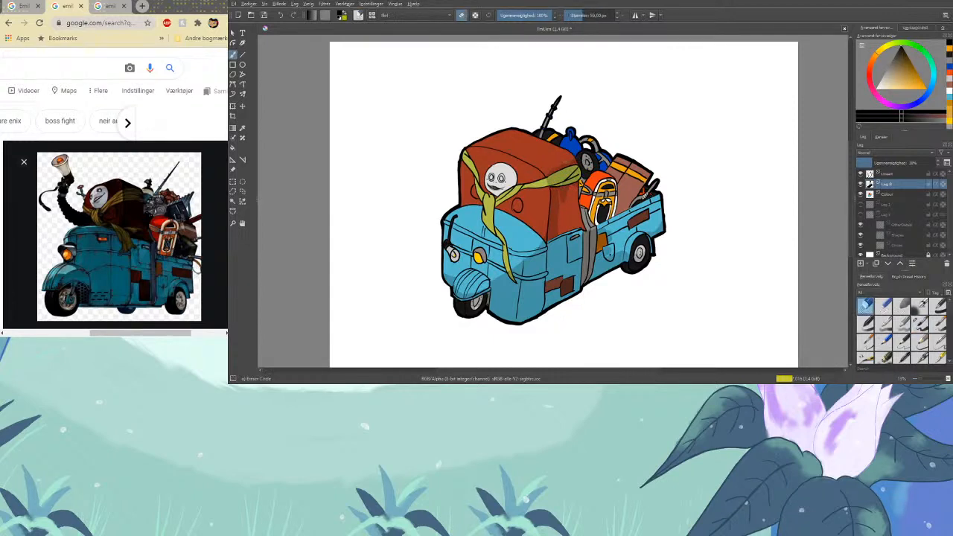
{"action": "key", "text": "/"}
{"action": "mouse_move", "coordinate": [568, 187]}
{"action": "left_mouse_down"}
{"action": "mouse_move", "coordinate": [563, 209]}
{"action": "mouse_move", "coordinate": [575, 186]}
{"action": "mouse_move", "coordinate": [580, 228]}
{"action": "mouse_move", "coordinate": [564, 229]}
{"action": "left_mouse_up"}
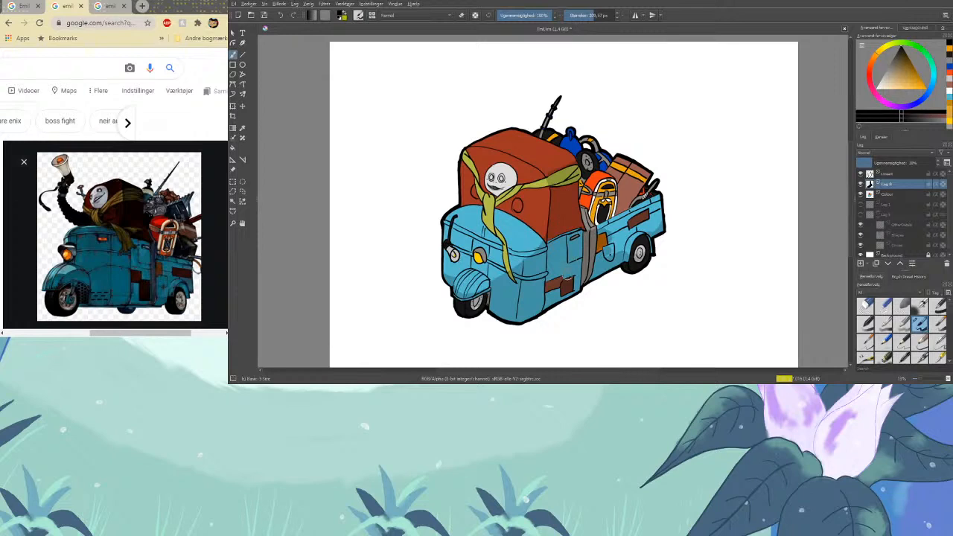
Shade the side of the truck bed near the rear wheel and the cargo standing in the bed
{"action": "mouse_move", "coordinate": [610, 247]}
{"action": "left_mouse_down"}
{"action": "mouse_move", "coordinate": [649, 243]}
{"action": "mouse_move", "coordinate": [605, 223]}
{"action": "mouse_move", "coordinate": [589, 233]}
{"action": "mouse_move", "coordinate": [653, 202]}
{"action": "mouse_move", "coordinate": [646, 217]}
{"action": "mouse_move", "coordinate": [655, 228]}
{"action": "mouse_move", "coordinate": [656, 203]}
{"action": "mouse_move", "coordinate": [657, 229]}
{"action": "left_mouse_up"}
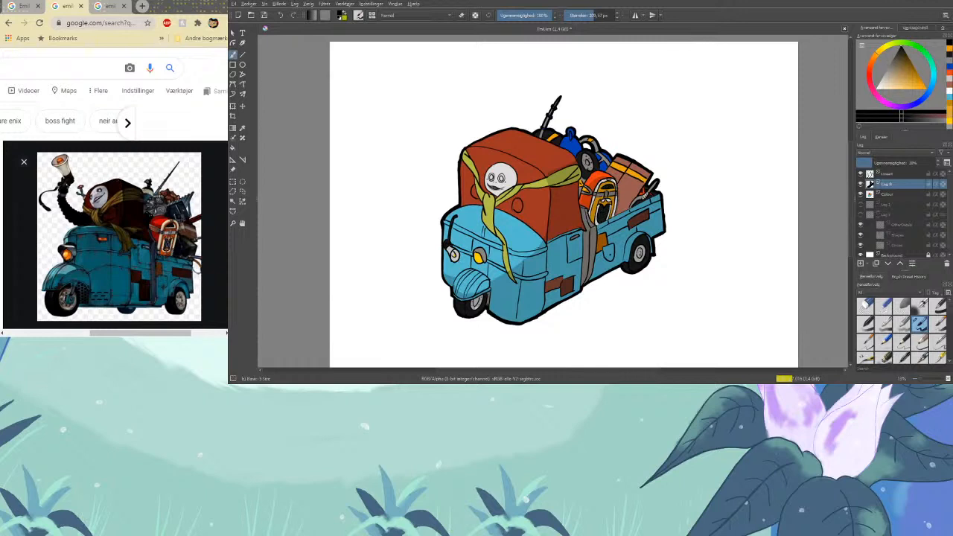
{"action": "mouse_move", "coordinate": [620, 206]}
{"action": "left_mouse_down"}
{"action": "mouse_move", "coordinate": [628, 186]}
{"action": "mouse_move", "coordinate": [620, 190]}
{"action": "mouse_move", "coordinate": [622, 209]}
{"action": "mouse_move", "coordinate": [637, 191]}
{"action": "mouse_move", "coordinate": [639, 171]}
{"action": "mouse_move", "coordinate": [638, 202]}
{"action": "mouse_move", "coordinate": [654, 188]}
{"action": "left_mouse_up"}
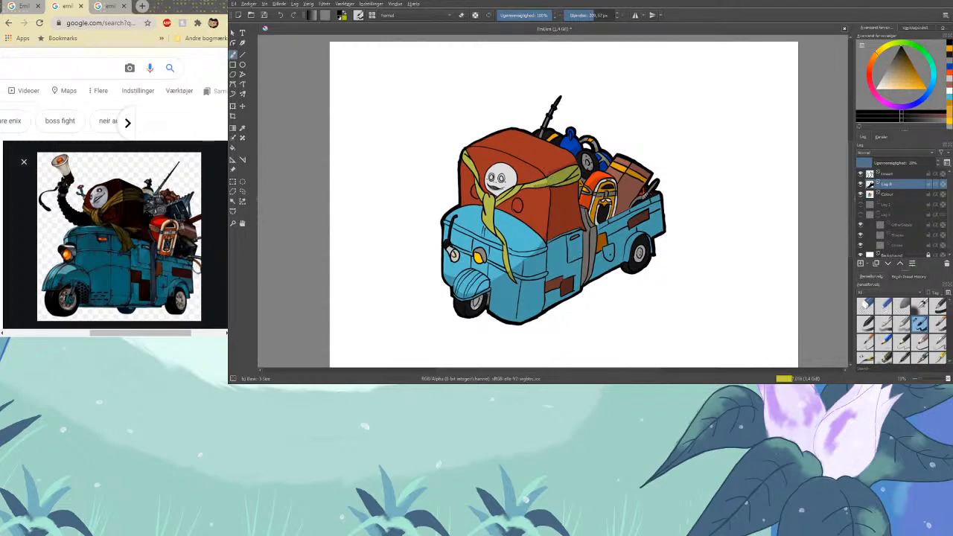
Reduce the brush size and paint a curved shadow along the right and lower edge of the round white face
{"action": "scroll", "coordinate": [492, 250], "scroll_direction": "up", "scroll_amount": 3}
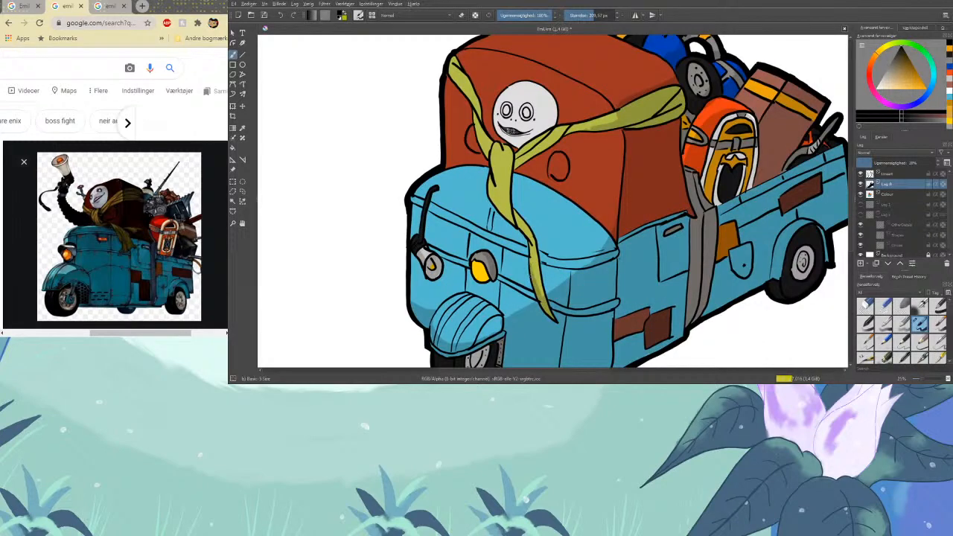
{"action": "key", "text": "e"}
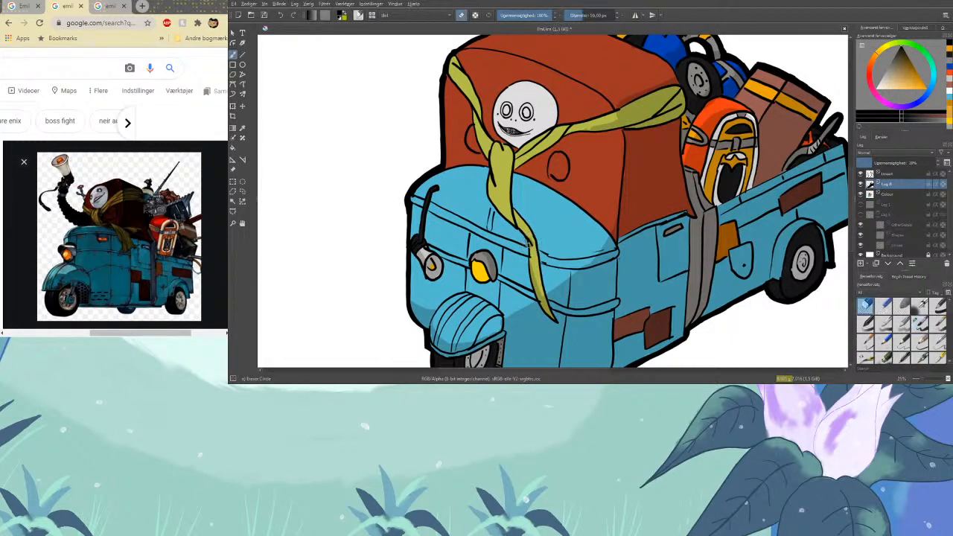
{"action": "key", "text": "slash"}
{"action": "key", "text": "slash"}
{"action": "key", "text": "slash"}
{"action": "key", "text": "slash"}
{"action": "key", "text": "slash"}
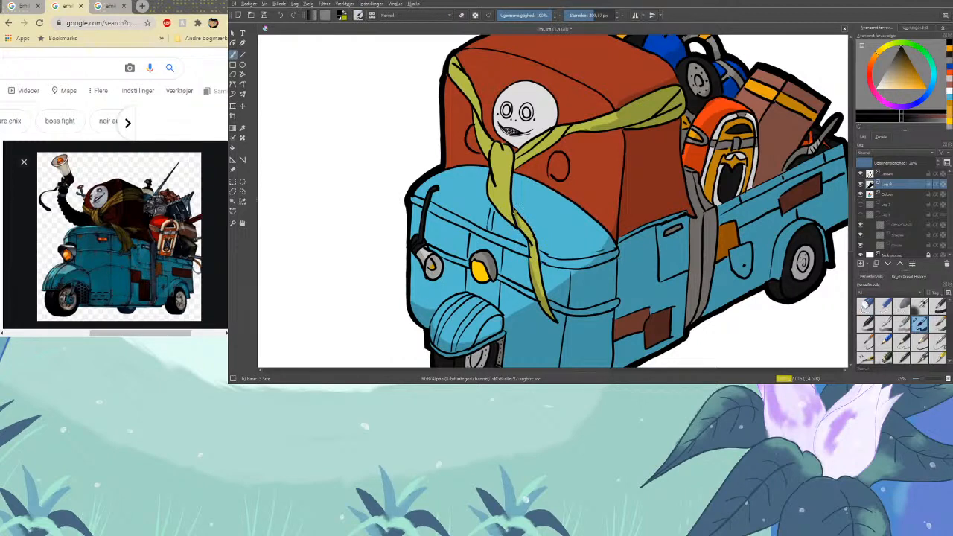
{"action": "left_click", "coordinate": [579, 13]}
{"action": "left_click_drag", "start_coordinate": [580, 13], "coordinate": [583, 13]}
{"action": "left_click_drag", "start_coordinate": [852, 181], "coordinate": [853, 167]}
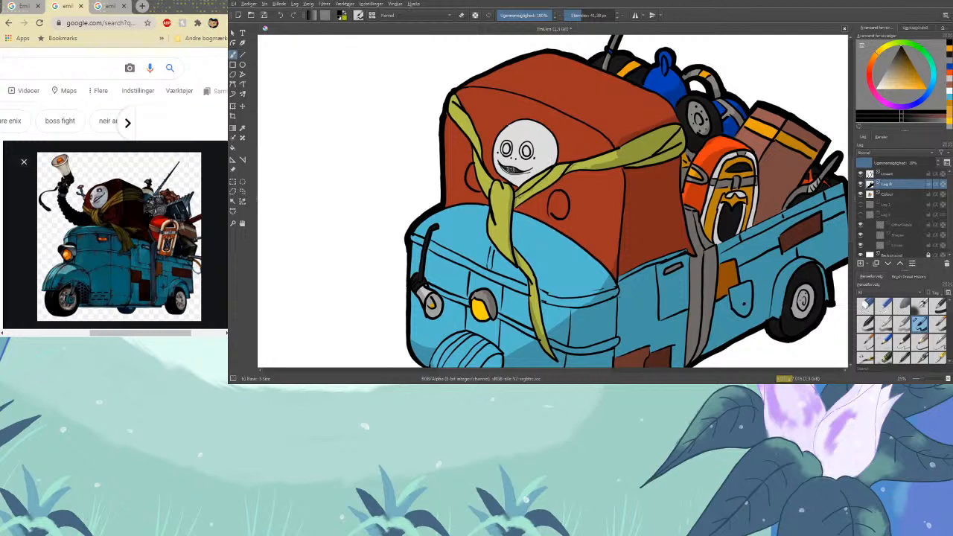
{"action": "left_click_drag", "start_coordinate": [559, 165], "coordinate": [528, 192]}
{"action": "mouse_move", "coordinate": [513, 178]}
{"action": "left_mouse_down"}
{"action": "mouse_move", "coordinate": [551, 140]}
{"action": "mouse_move", "coordinate": [518, 182]}
{"action": "left_mouse_up"}
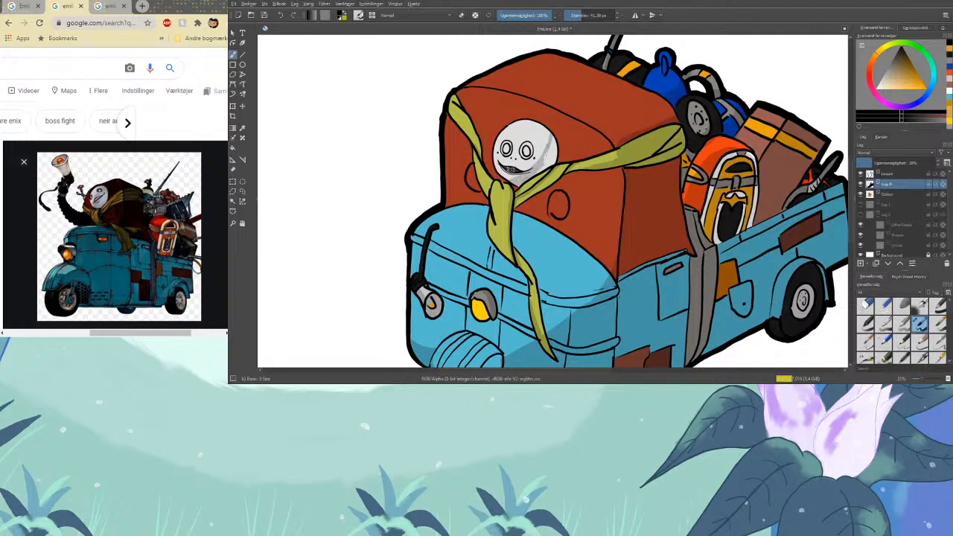
Touch up the curved shadow on the round white face and clean its edge with the eraser
{"action": "mouse_move", "coordinate": [551, 135]}
{"action": "left_mouse_down"}
{"action": "mouse_move", "coordinate": [545, 160]}
{"action": "mouse_move", "coordinate": [555, 161]}
{"action": "mouse_move", "coordinate": [540, 171]}
{"action": "mouse_move", "coordinate": [553, 146]}
{"action": "left_mouse_up"}
{"action": "left_click", "coordinate": [865, 306]}
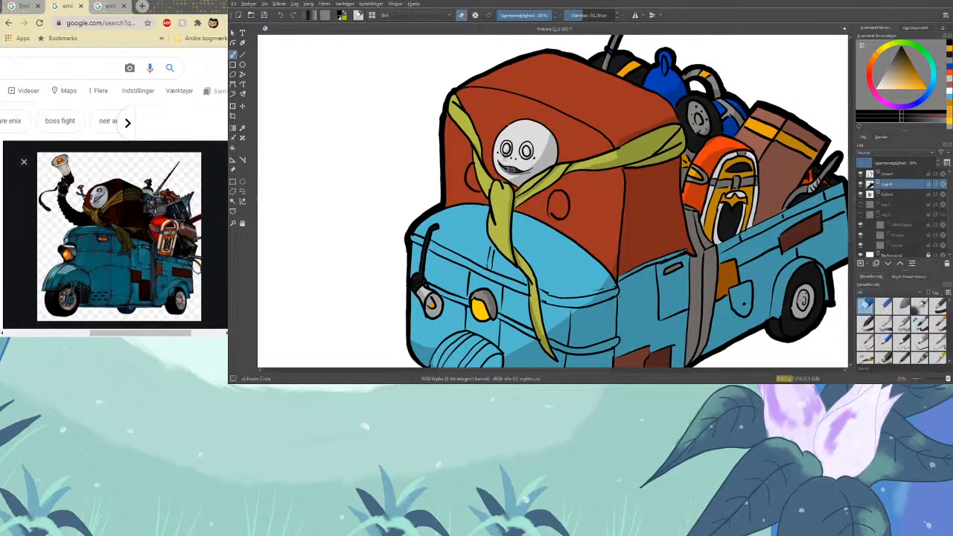
{"action": "left_click", "coordinate": [921, 325]}
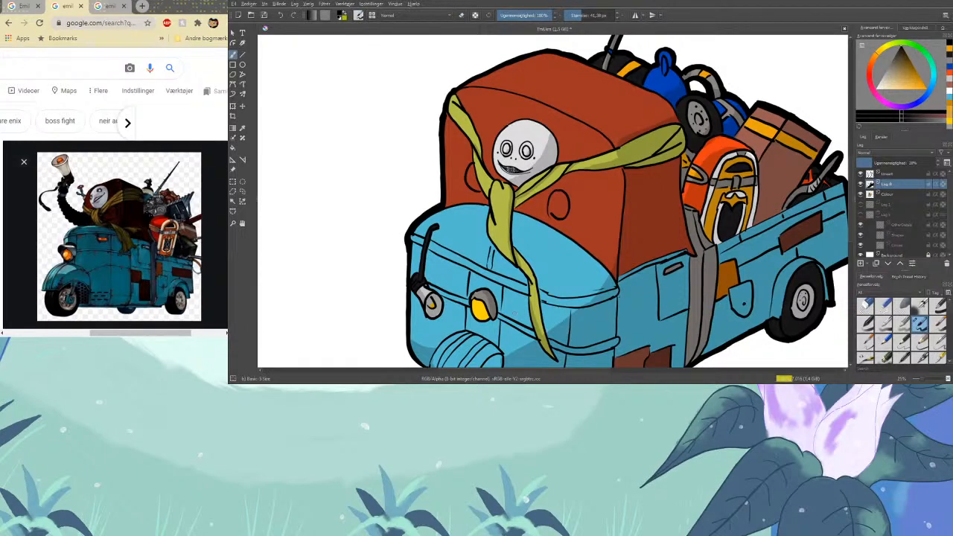
Examine the shading across the whole truck and up close on the cab, load and white face
{"action": "key", "text": "ctrl+minus"}
{"action": "key", "text": "ctrl+minus"}
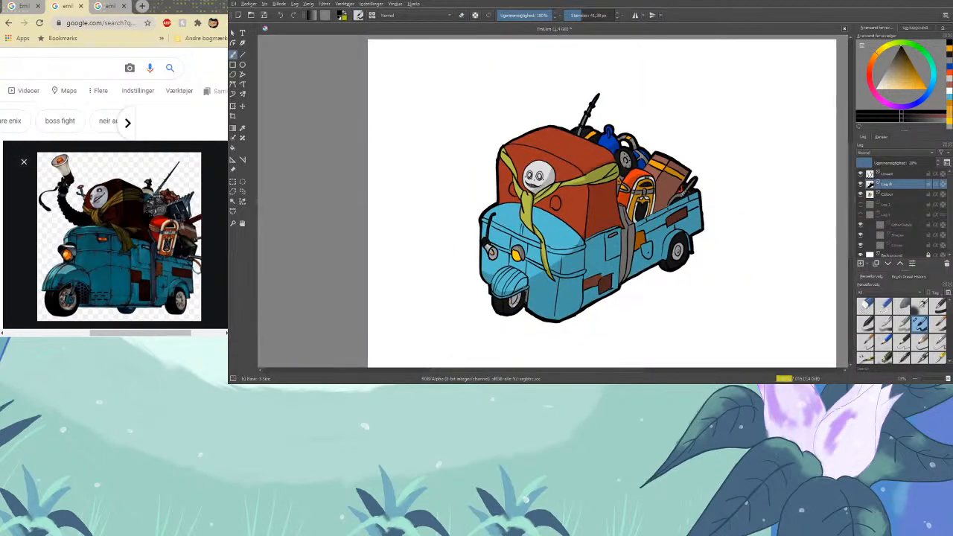
{"action": "key", "text": "ctrl+plus"}
{"action": "key", "text": "ctrl+plus"}
{"action": "key", "text": "ctrl+plus"}
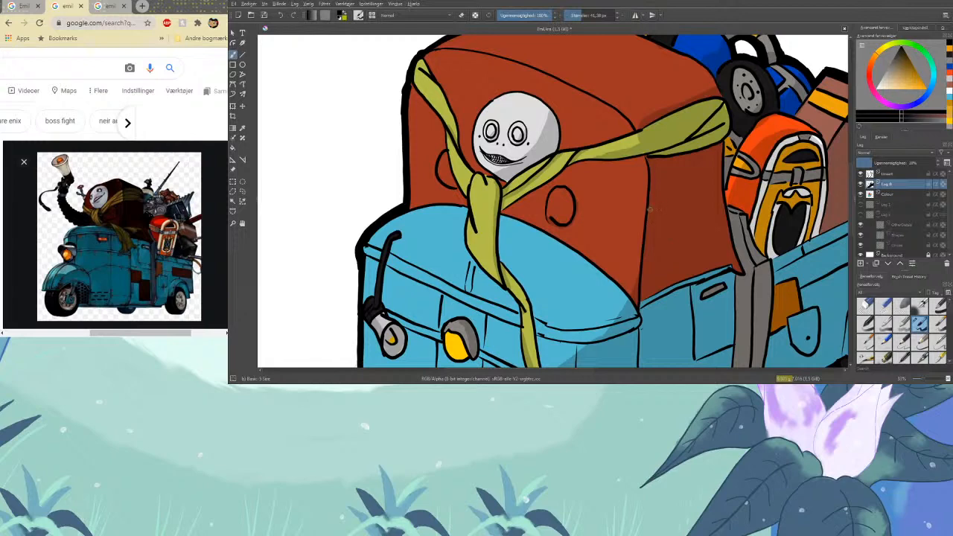
{"action": "scroll", "coordinate": [677, 230], "scroll_direction": "down", "scroll_amount": 3}
{"action": "key", "text": "ctrl+minus"}
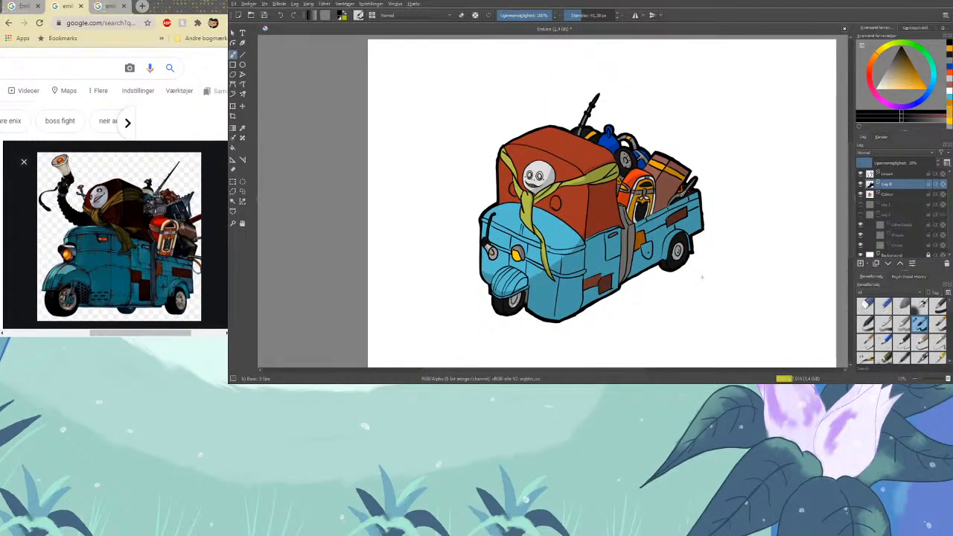
{"action": "key", "text": "ctrl+plus"}
{"action": "key", "text": "ctrl+plus"}
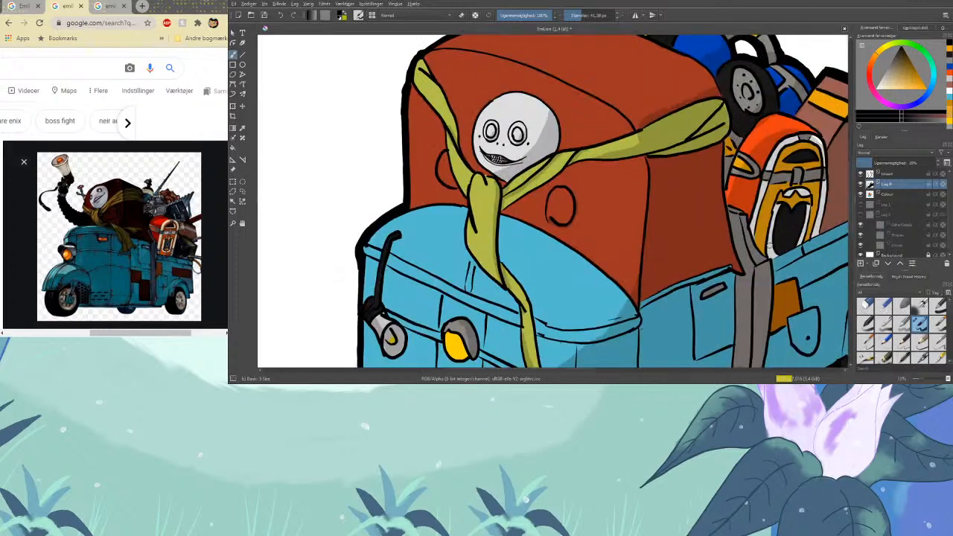
Add a new layer directly above the shadow layer and choose a golden yellow painting colour
{"action": "scroll", "coordinate": [853, 212], "scroll_direction": "down", "scroll_amount": 2}
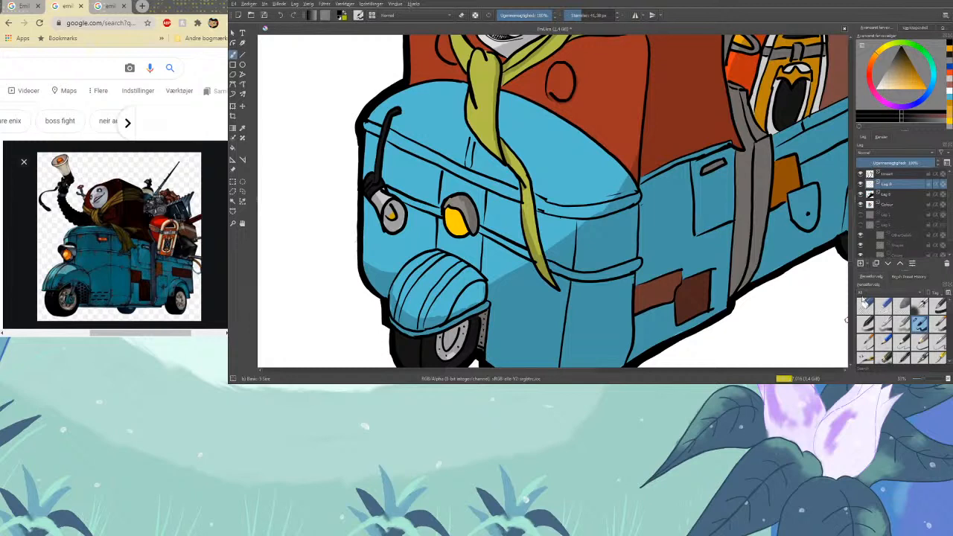
{"action": "left_click", "coordinate": [885, 49]}
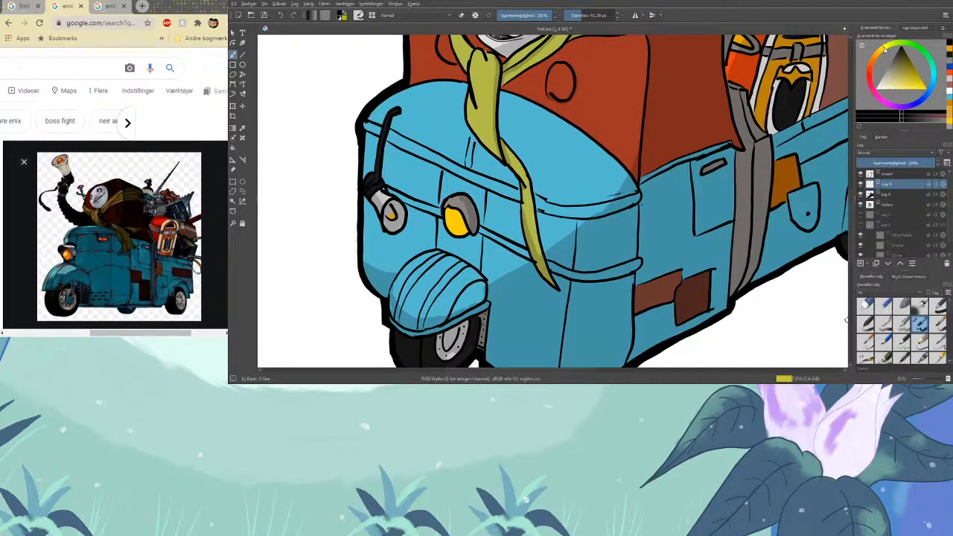
{"action": "left_click_drag", "start_coordinate": [915, 85], "coordinate": [918, 87]}
{"action": "left_click", "coordinate": [884, 55]}
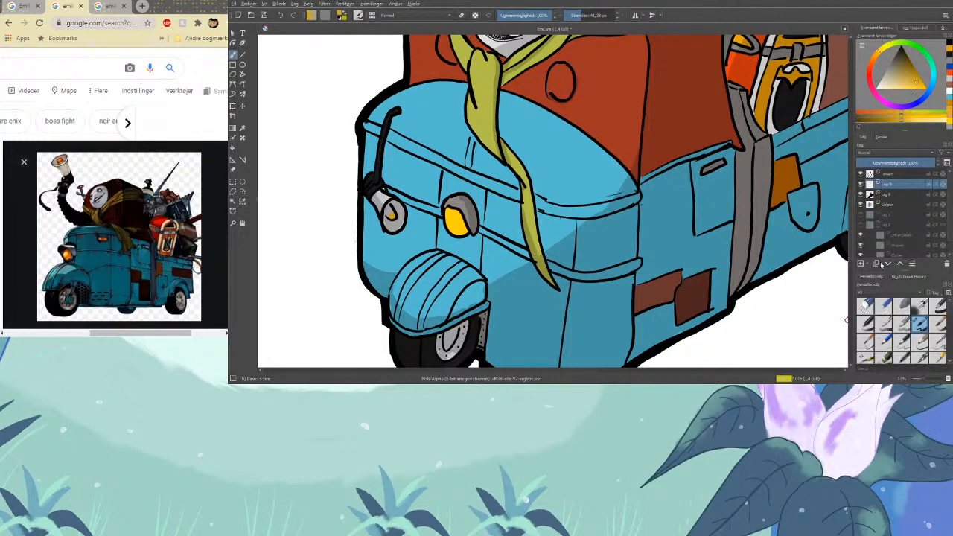
Set the brush to 30% opacity and about 44 px, and paint a translucent yellow glow around the yellow headlight
{"action": "left_click", "coordinate": [512, 15]}
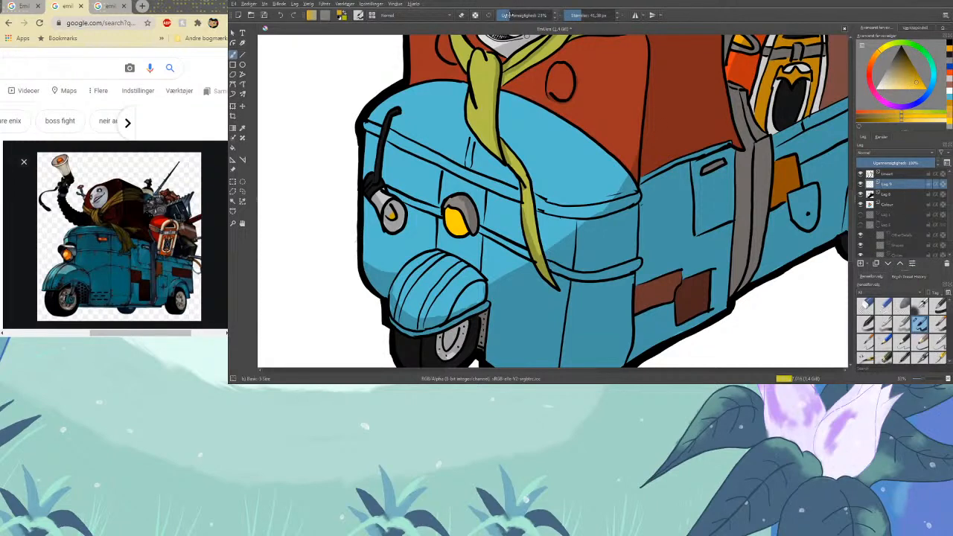
{"action": "left_click_drag", "start_coordinate": [508, 15], "coordinate": [513, 15]}
{"action": "right_click", "coordinate": [512, 15]}
{"action": "left_click", "coordinate": [517, 15]}
{"action": "left_click", "coordinate": [588, 16]}
{"action": "left_click_drag", "start_coordinate": [570, 12], "coordinate": [583, 15]}
{"action": "left_click_drag", "start_coordinate": [511, 15], "coordinate": [508, 16]}
{"action": "left_click_drag", "start_coordinate": [451, 218], "coordinate": [455, 225]}
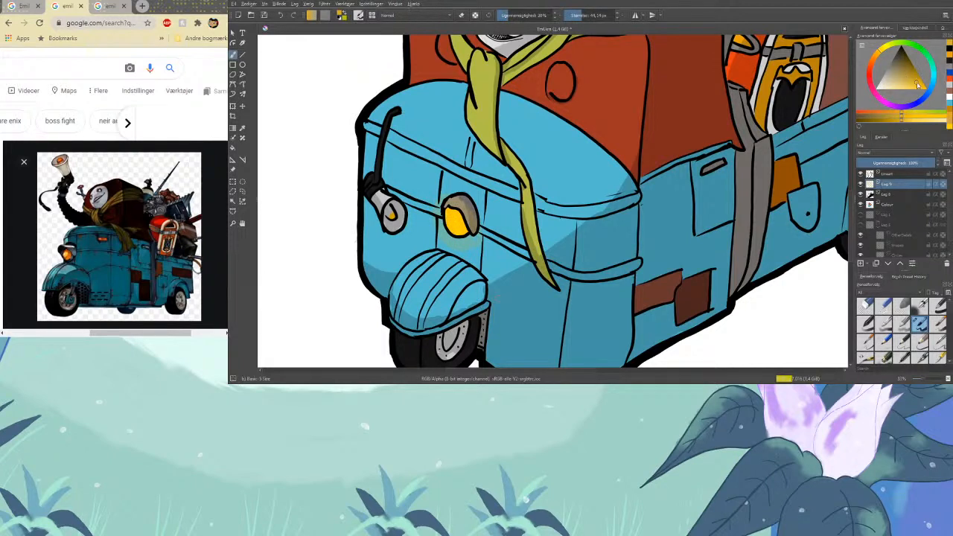
Choose a more saturated yellow, lower the brush opacity to 28%, and paint light rays radiating from the headlight across the cab front
{"action": "left_click", "coordinate": [925, 88]}
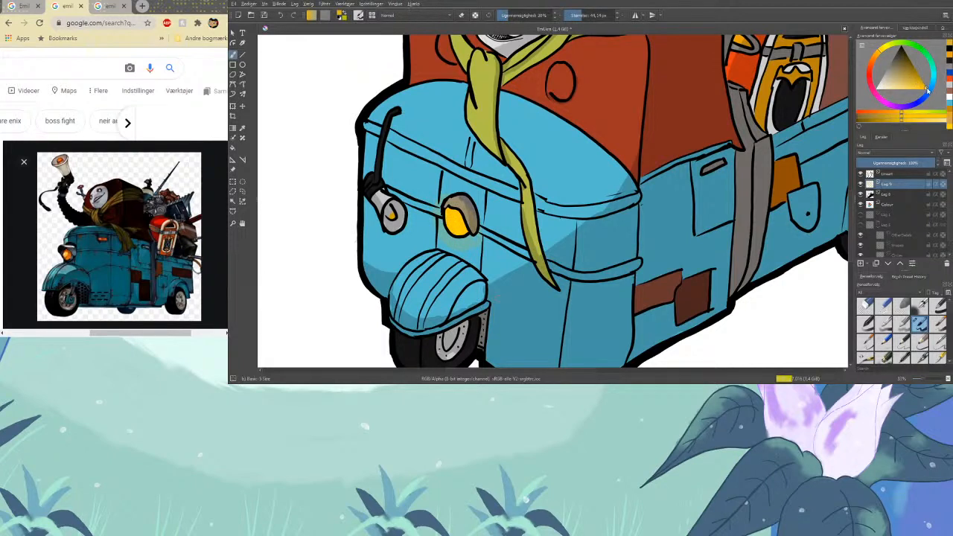
{"action": "left_click", "coordinate": [511, 14]}
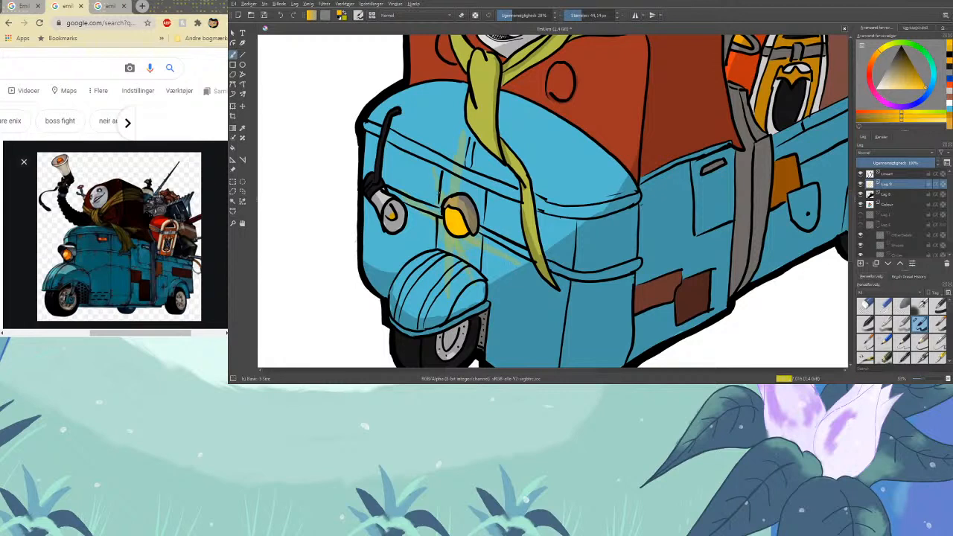
{"action": "left_click_drag", "start_coordinate": [469, 208], "coordinate": [488, 194]}
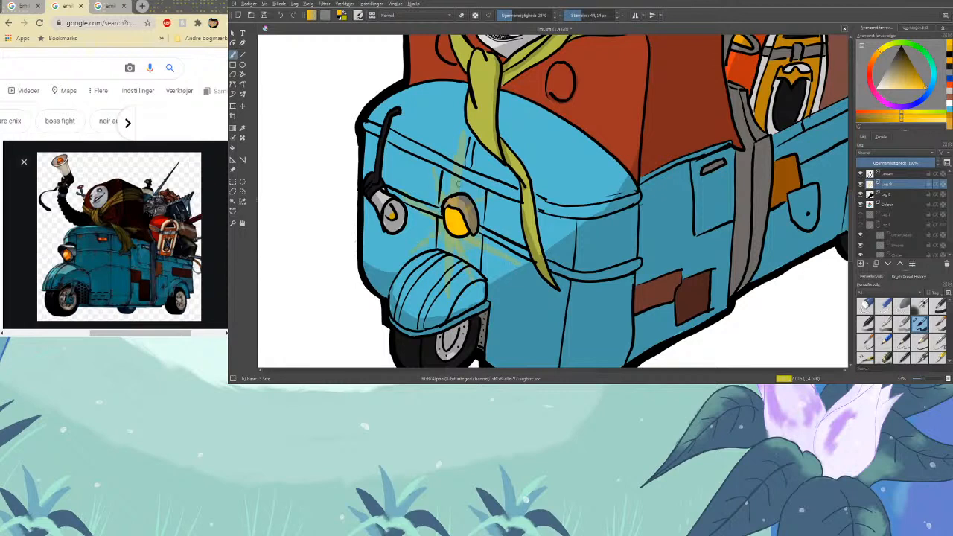
{"action": "left_click_drag", "start_coordinate": [445, 223], "coordinate": [412, 248]}
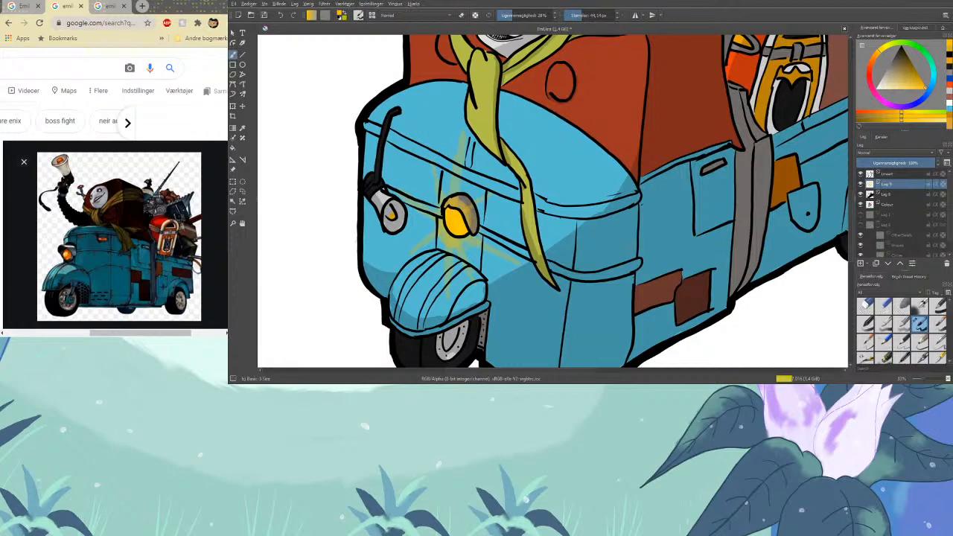
Check how the headlight glow and rays look in the whole truck drawing at different magnifications
{"action": "key", "text": "ctrl+minus"}
{"action": "key", "text": "ctrl+minus"}
{"action": "key", "text": "ctrl+minus"}
{"action": "key", "text": "ctrl+minus"}
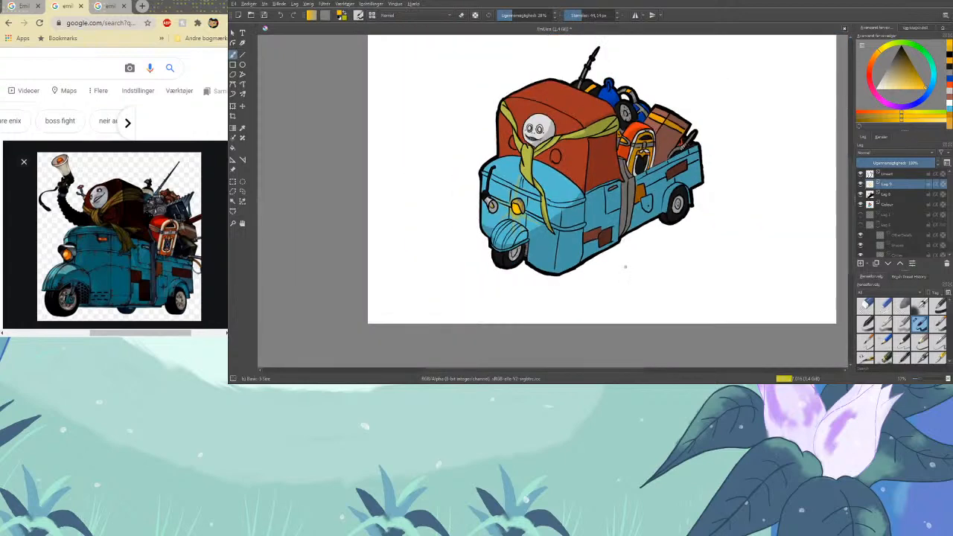
{"action": "scroll", "coordinate": [851, 201], "scroll_direction": "up", "scroll_amount": 1}
{"action": "left_click_drag", "start_coordinate": [853, 195], "coordinate": [849, 192]}
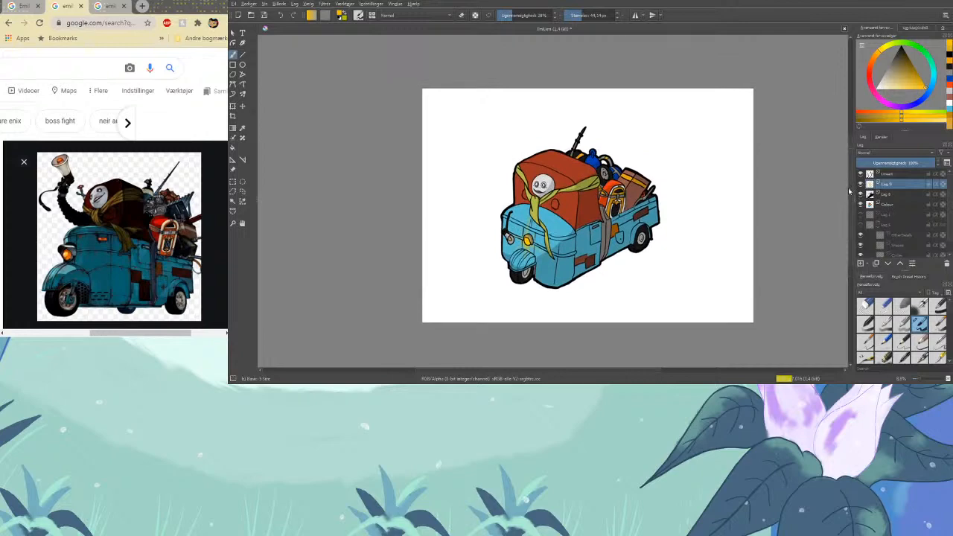
{"action": "key", "text": "ctrl+plus"}
{"action": "key", "text": "ctrl+plus"}
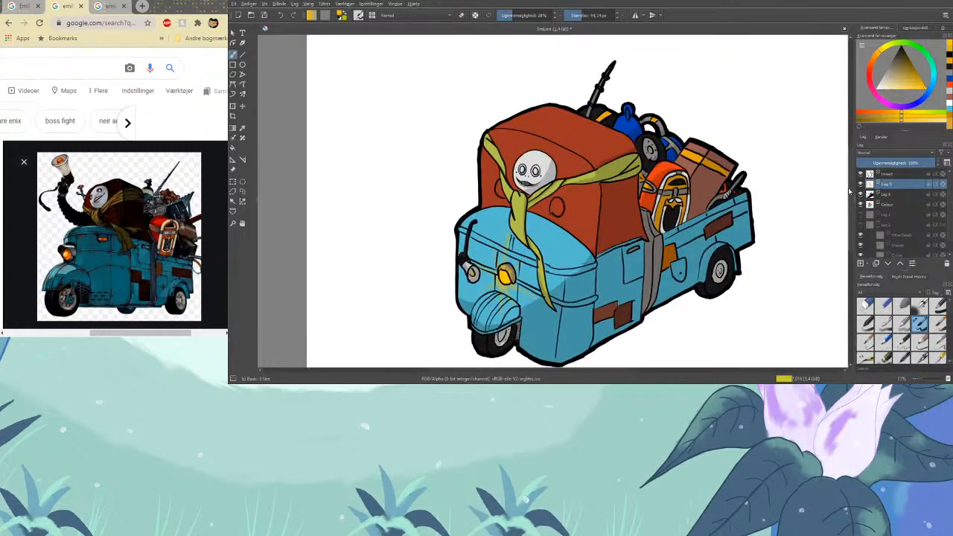
Save the truck drawing
{"action": "key", "text": "ctrl+minus"}
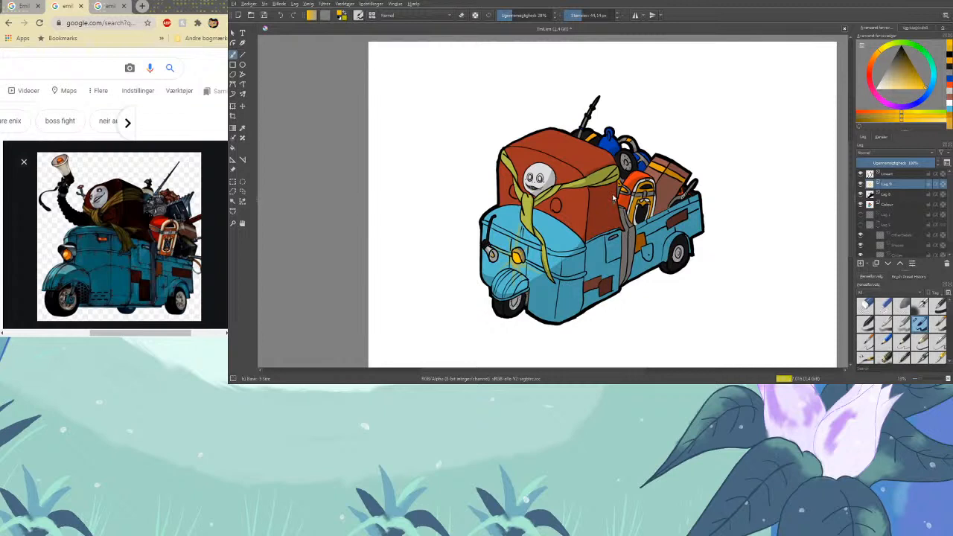
{"action": "key", "text": "ctrl+s"}
{"action": "key", "text": "ctrl+s"}
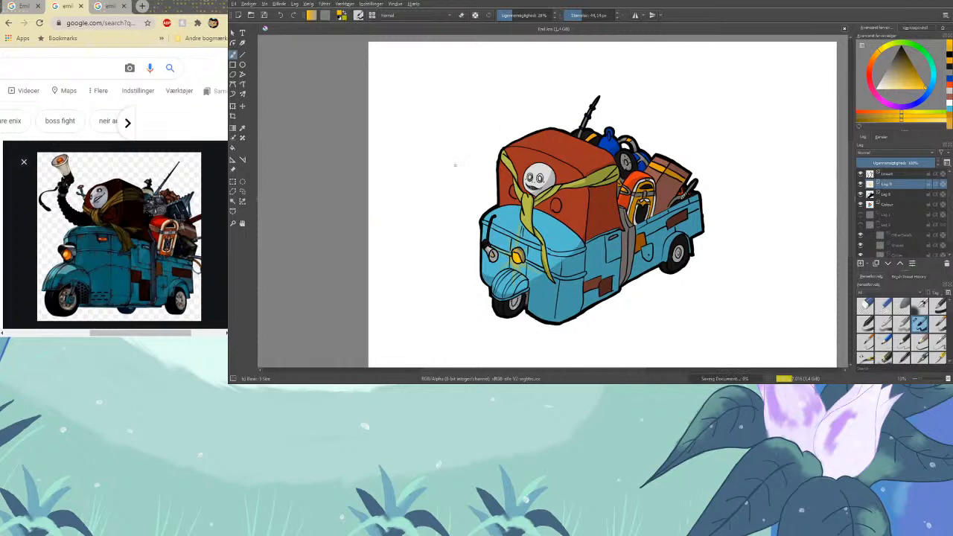